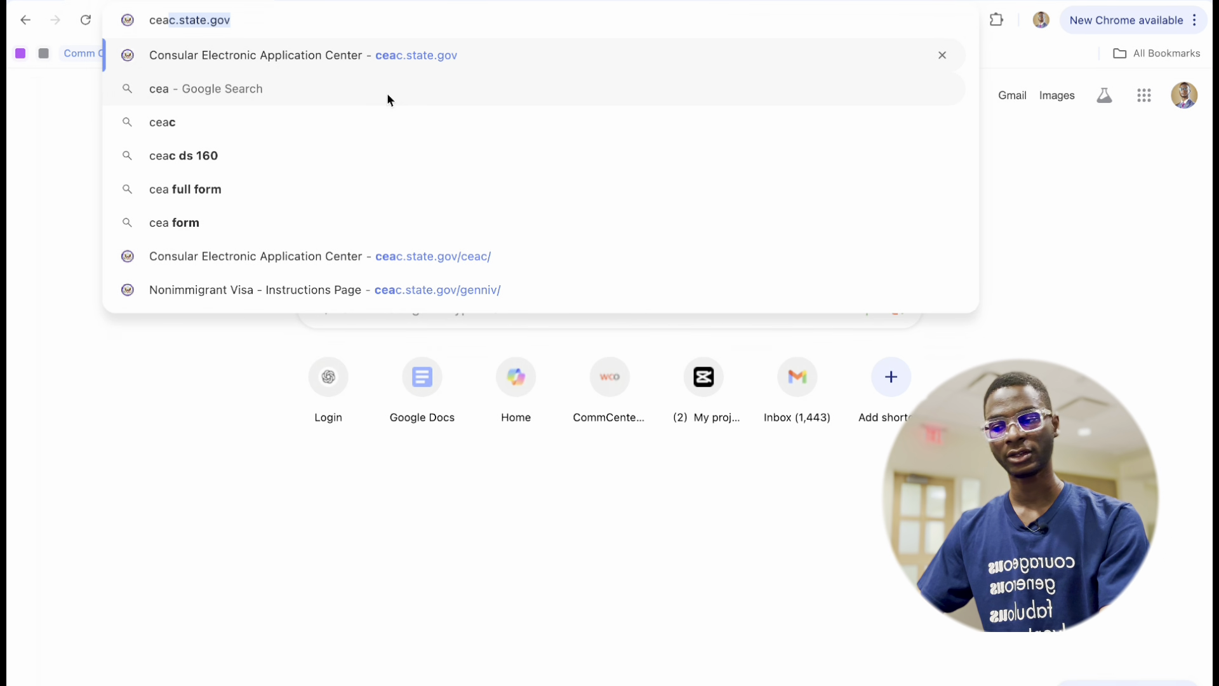
Load ceac.state.gov and follow the 'DS-160, Online Nonimmigrant Visa Application' link.
key(Return)
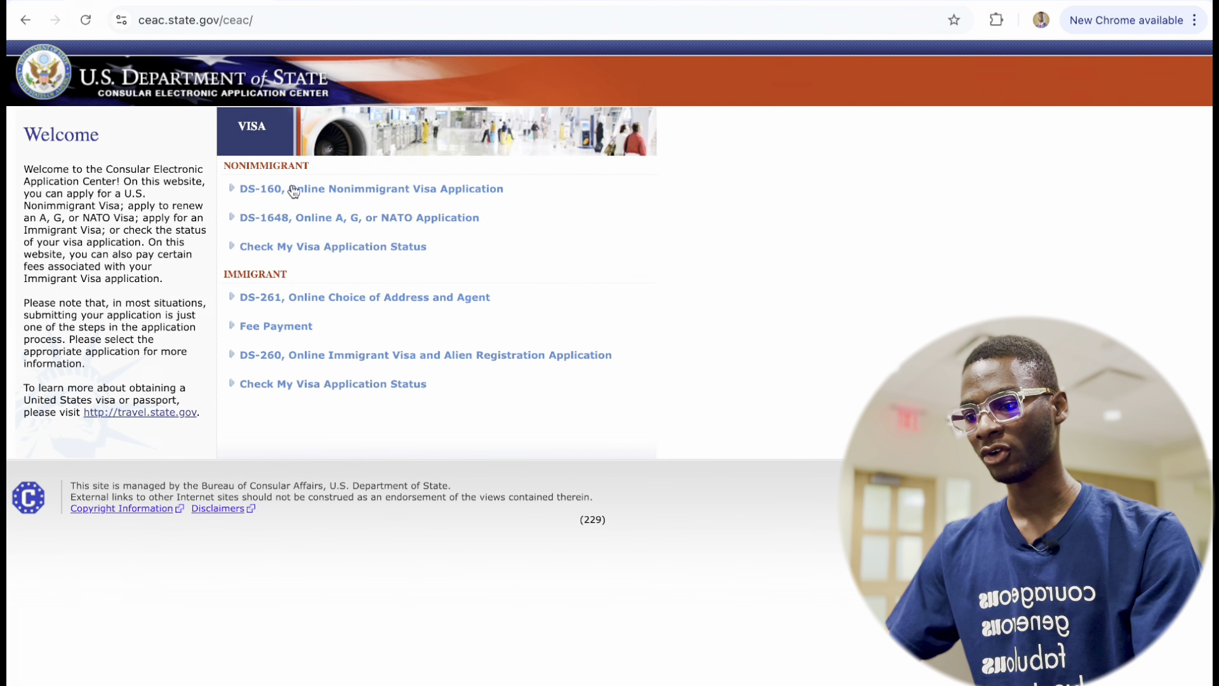
mouse_move(279, 190)
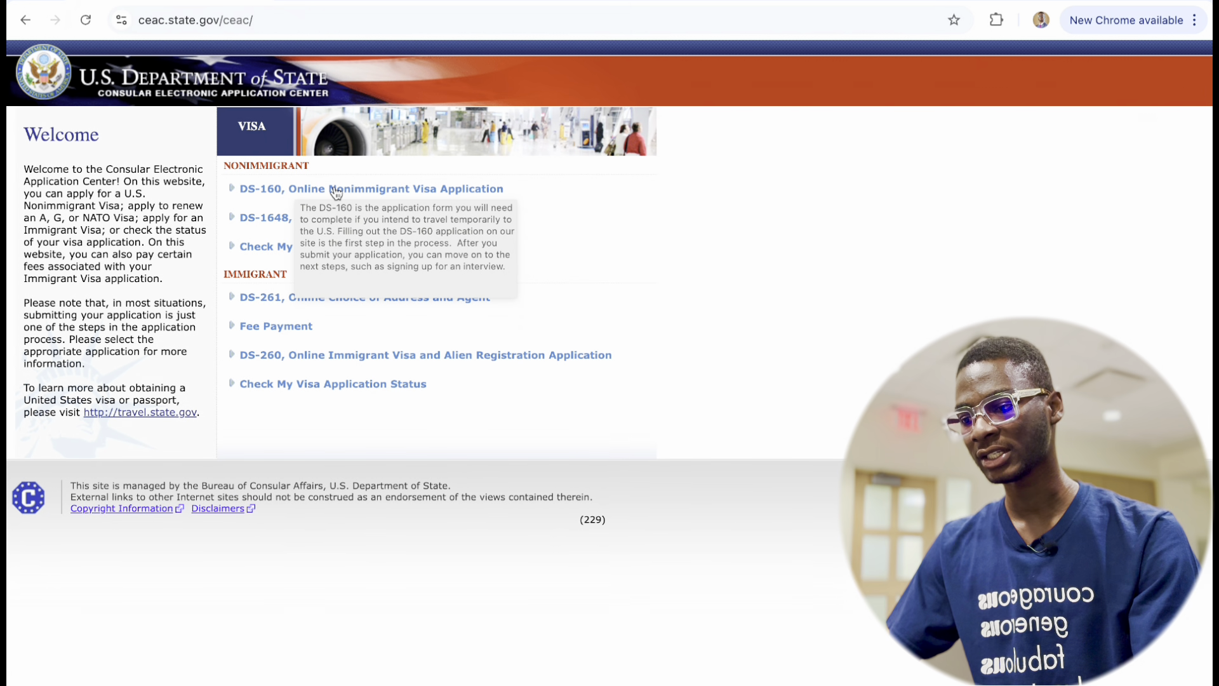
click(363, 191)
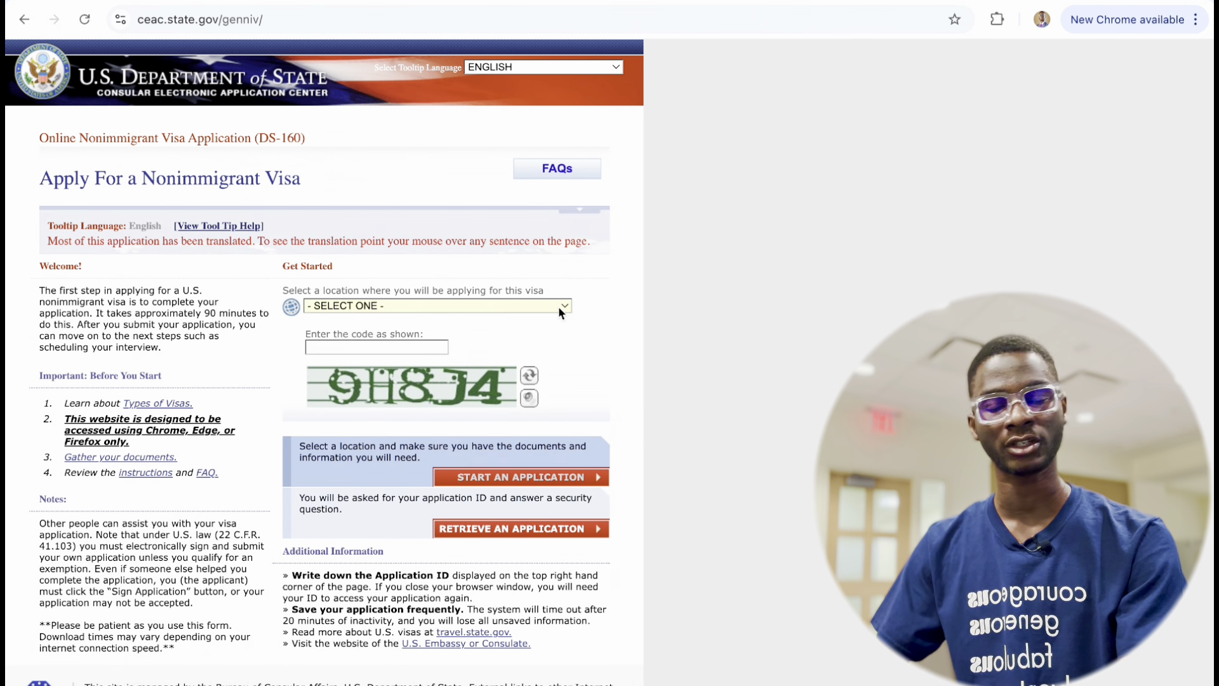
Choose NIGERIA, ABUJA as the application location.
click(558, 306)
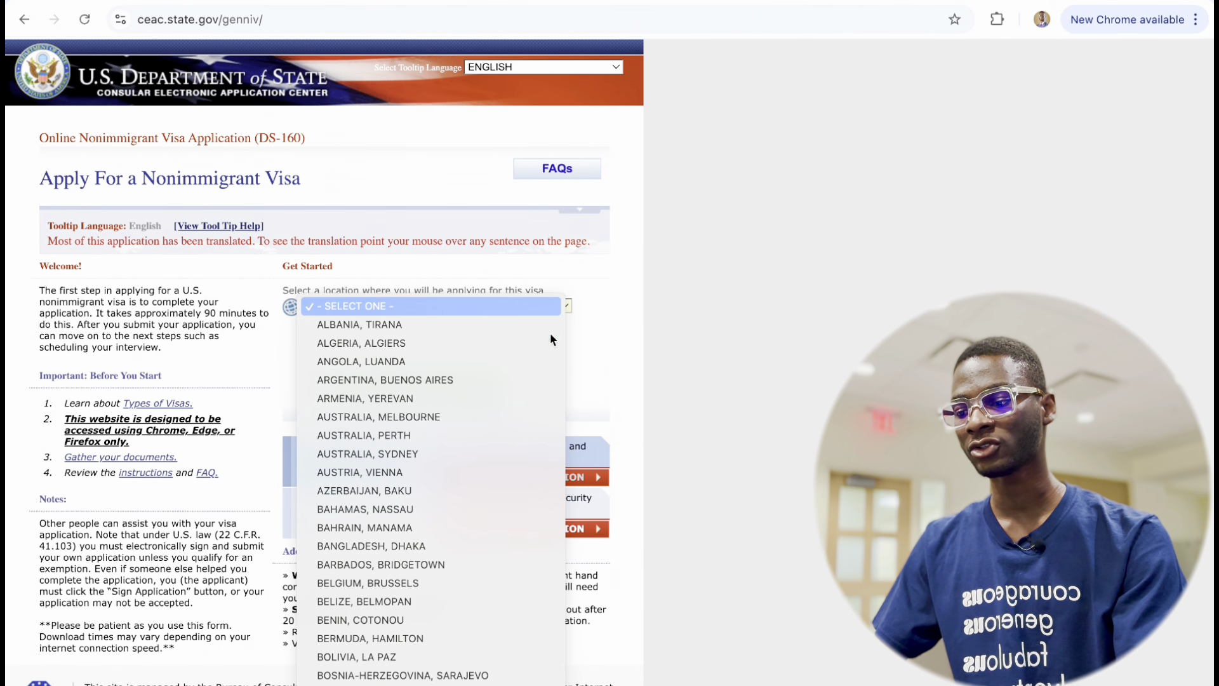
scroll(457, 549, down, 10)
scroll(457, 548, down, 20)
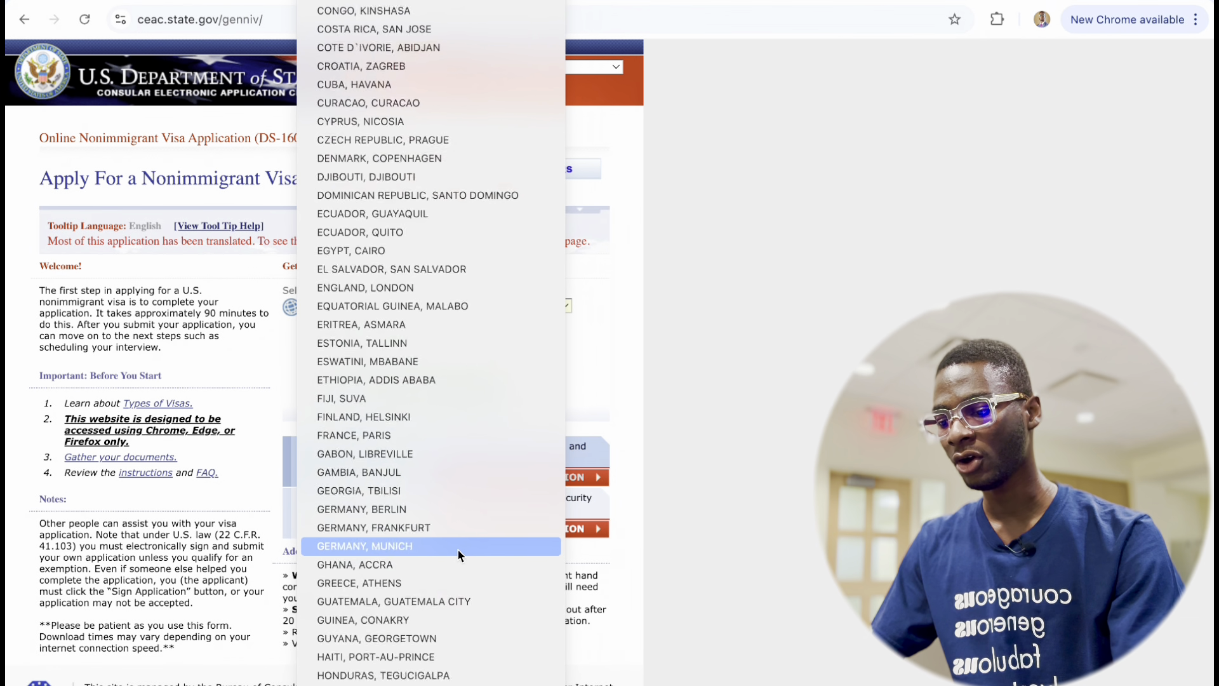
scroll(458, 551, down, 20)
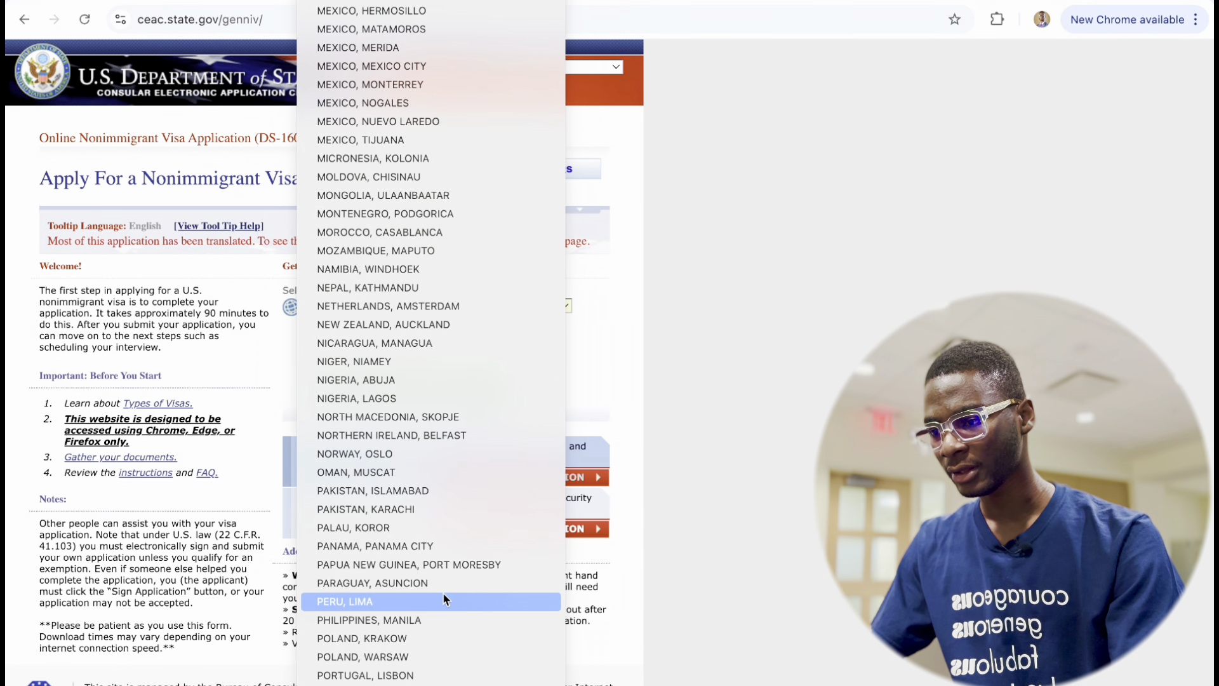
scroll(452, 594, up, 15)
scroll(498, 68, up, 10)
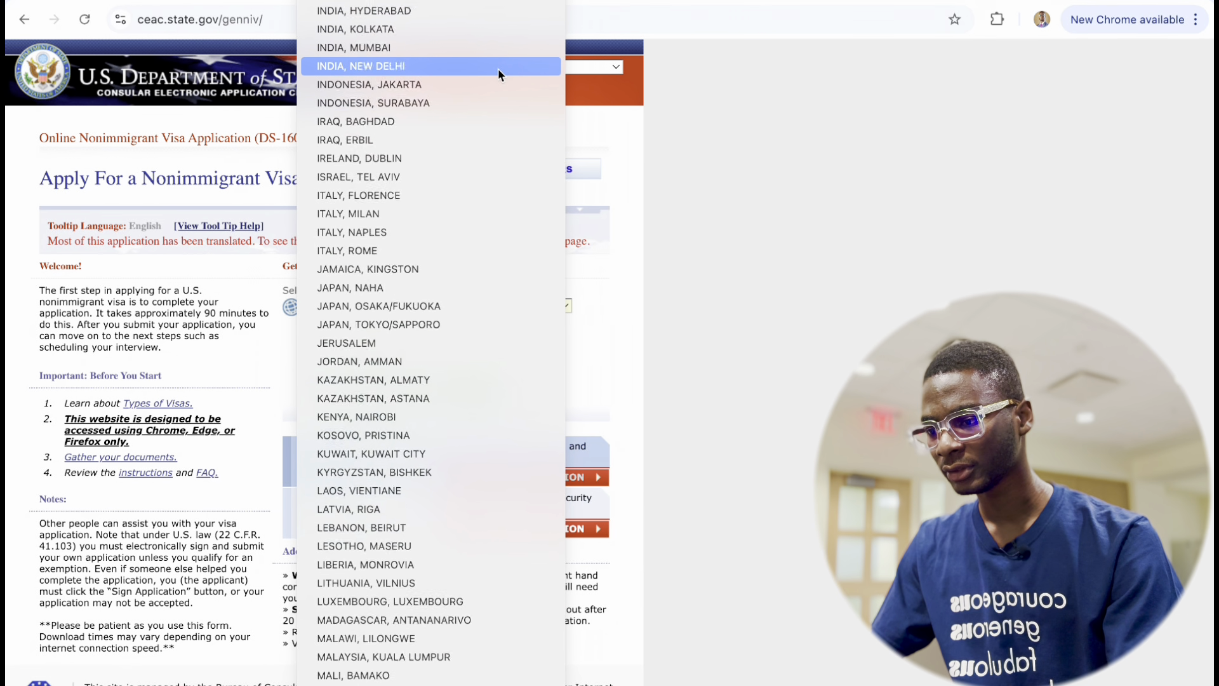
scroll(498, 69, down, 3)
scroll(407, 398, down, 6)
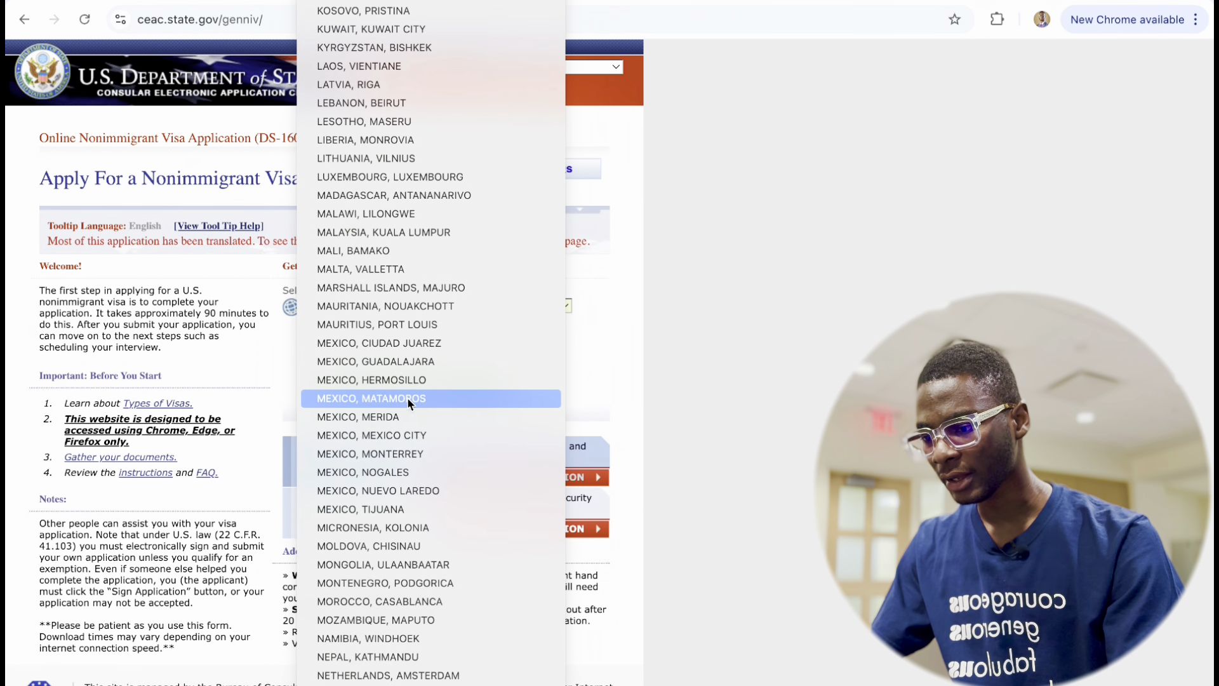
scroll(365, 539, down, 4)
scroll(408, 508, down, 5)
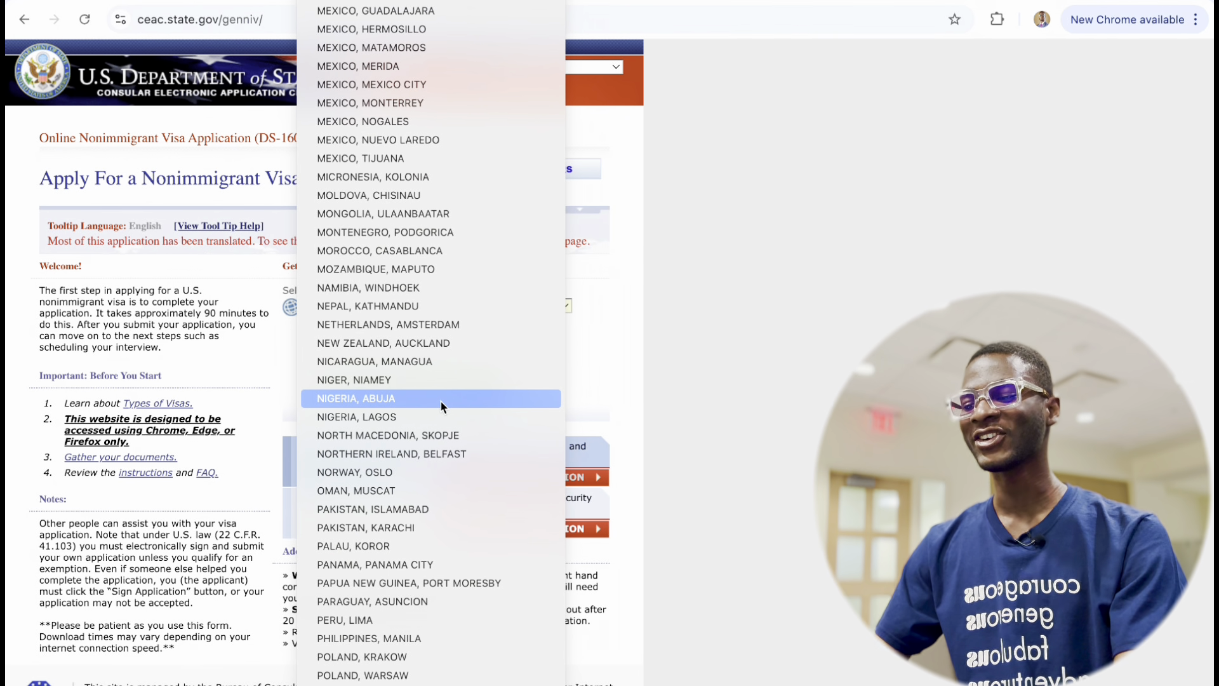
click(440, 398)
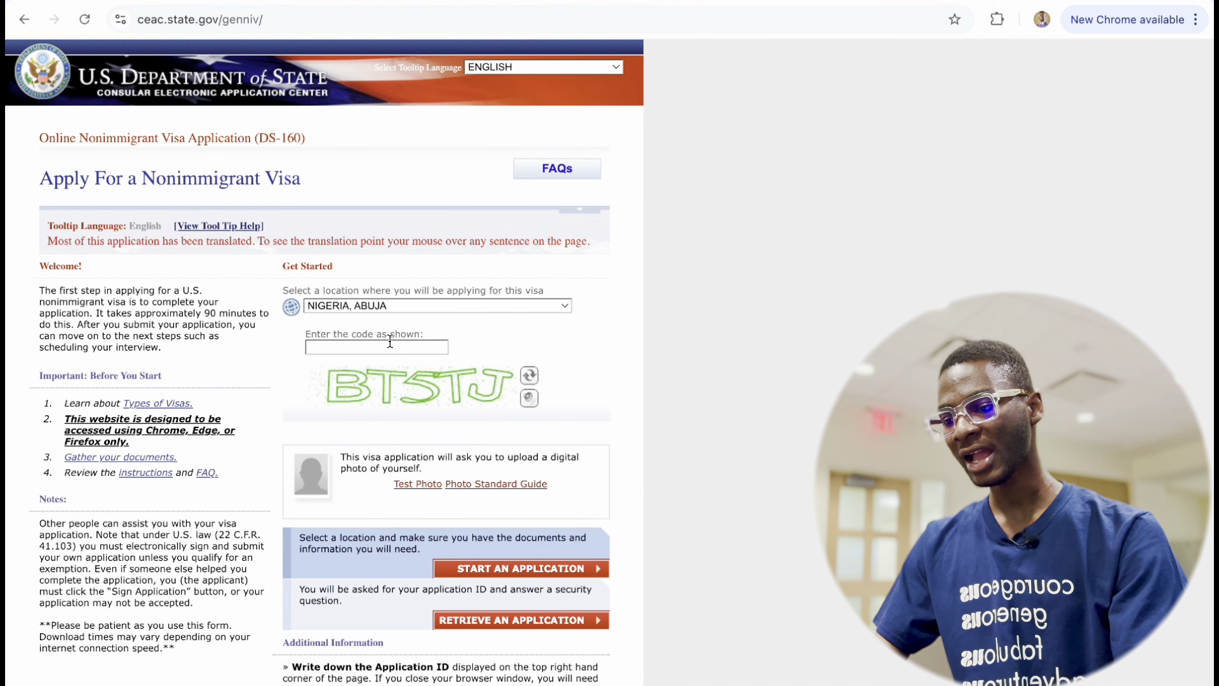
Enter the displayed security code and start a new application.
click(385, 347)
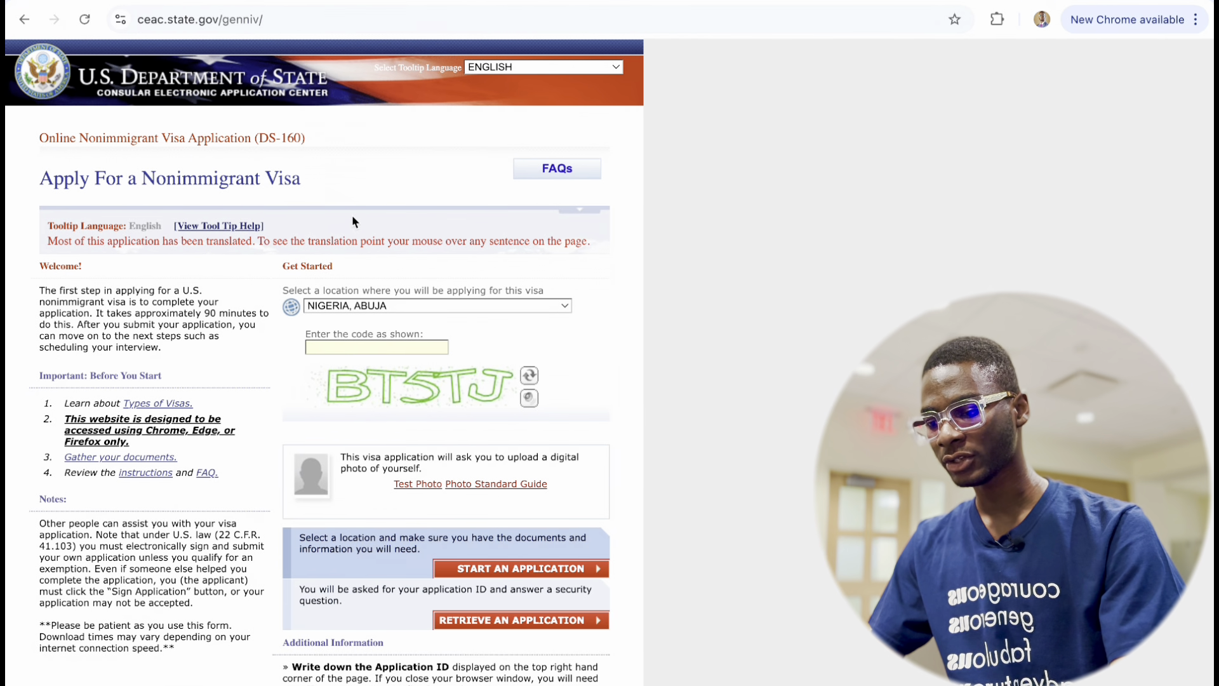
text(BT)
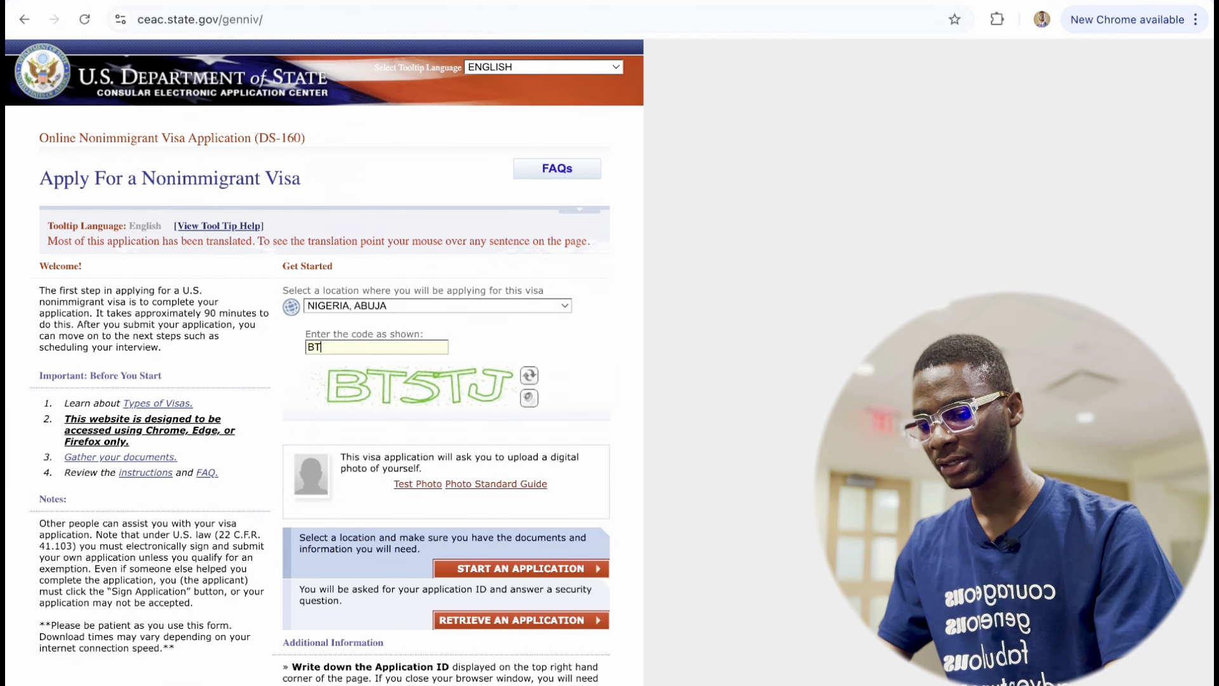
text(GTJ)
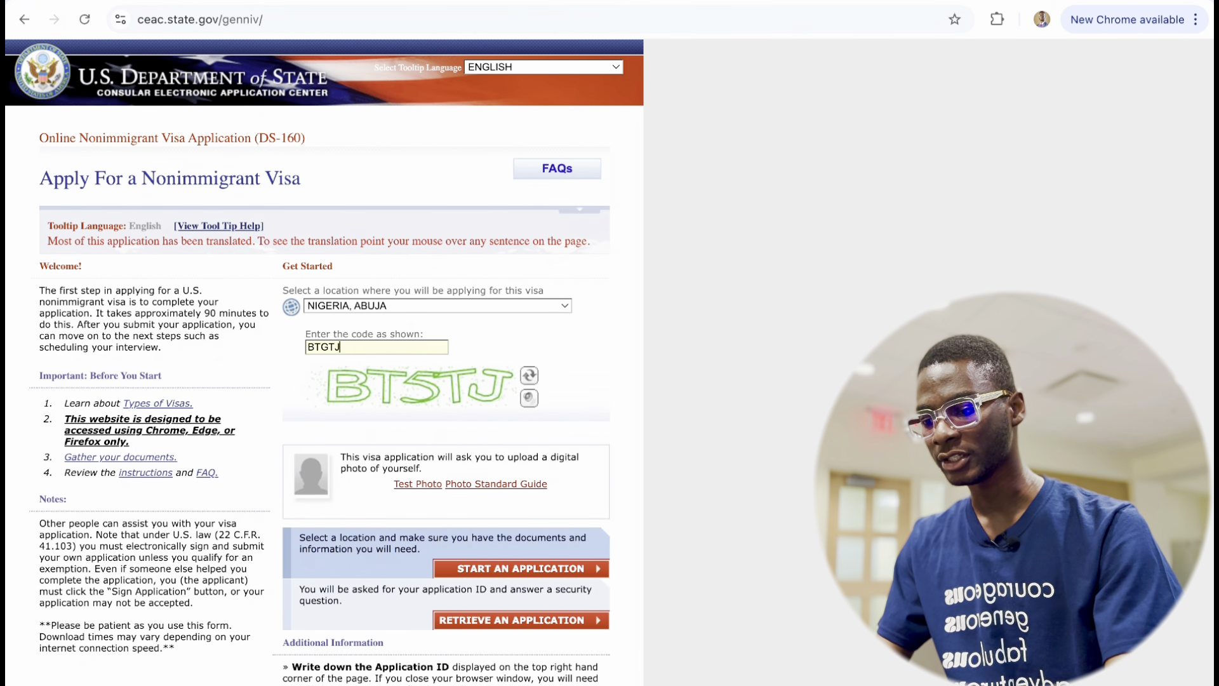
click(514, 568)
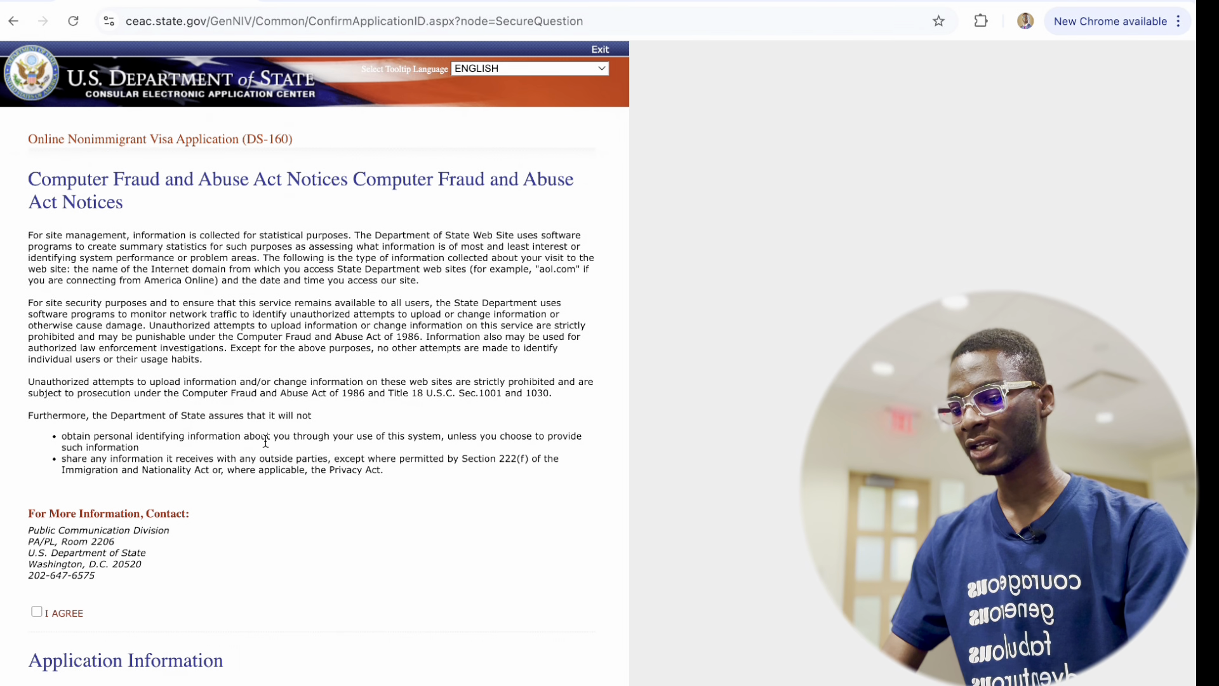
Agree to the Computer Fraud and Abuse Act notices.
scroll(266, 441, down, 2)
scroll(265, 439, down, 1)
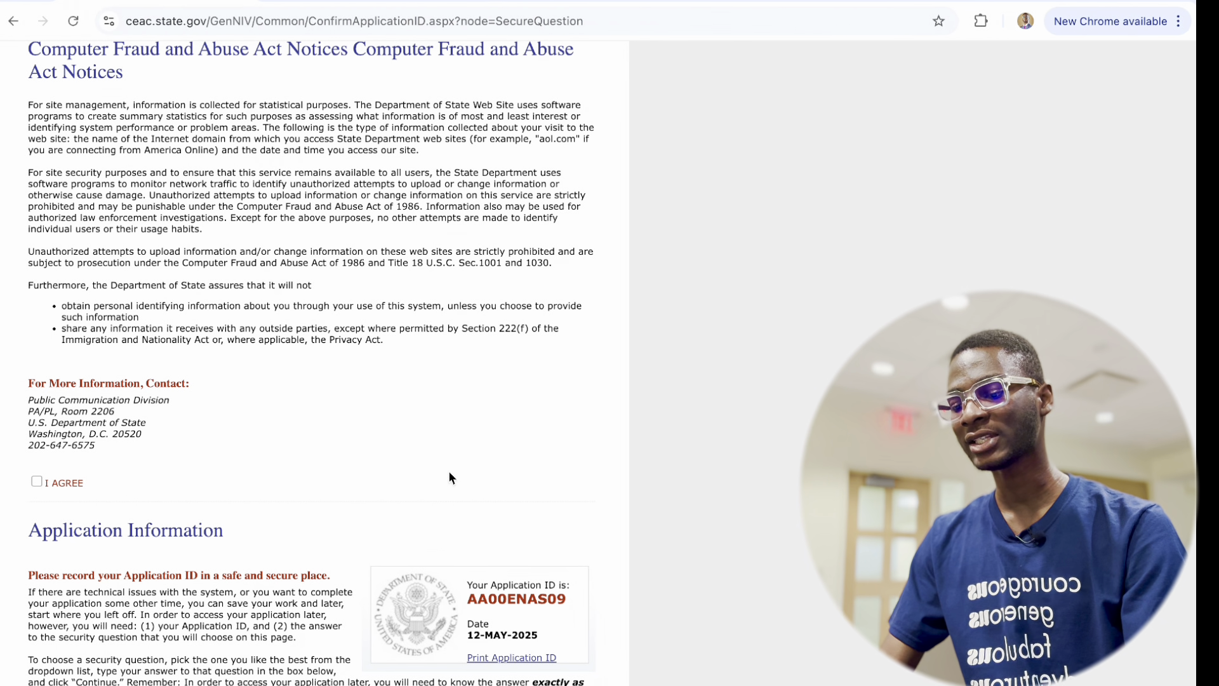
scroll(449, 482, up, 3)
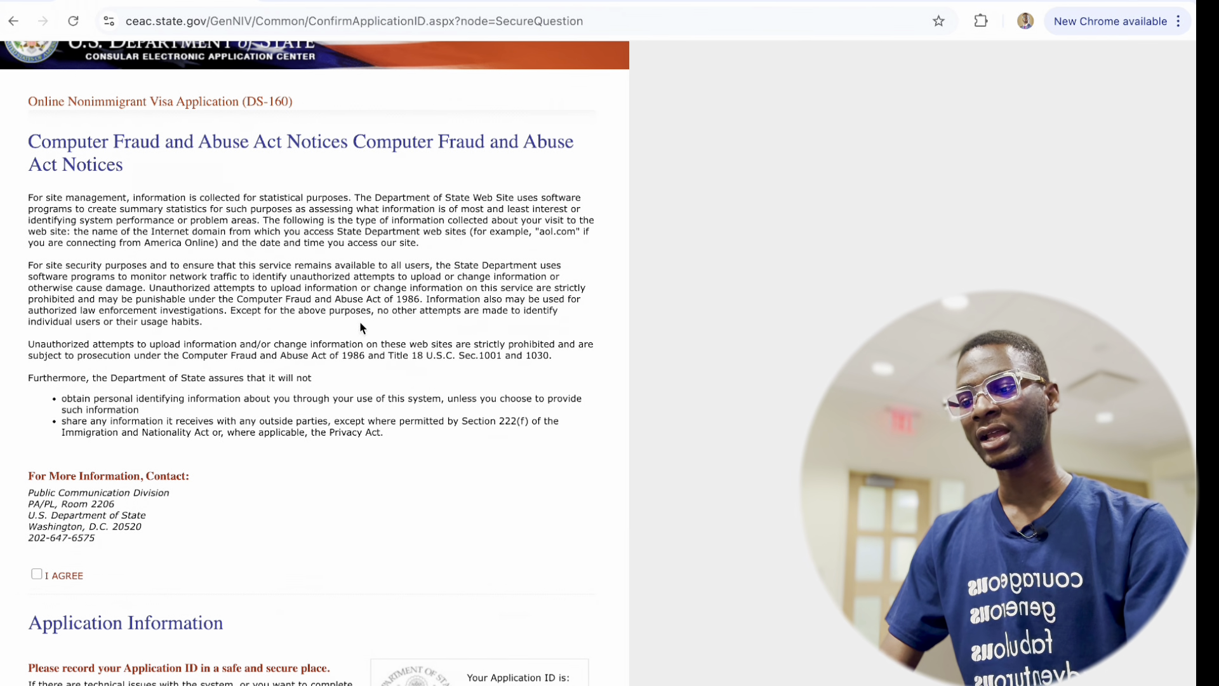
scroll(358, 314, down, 1)
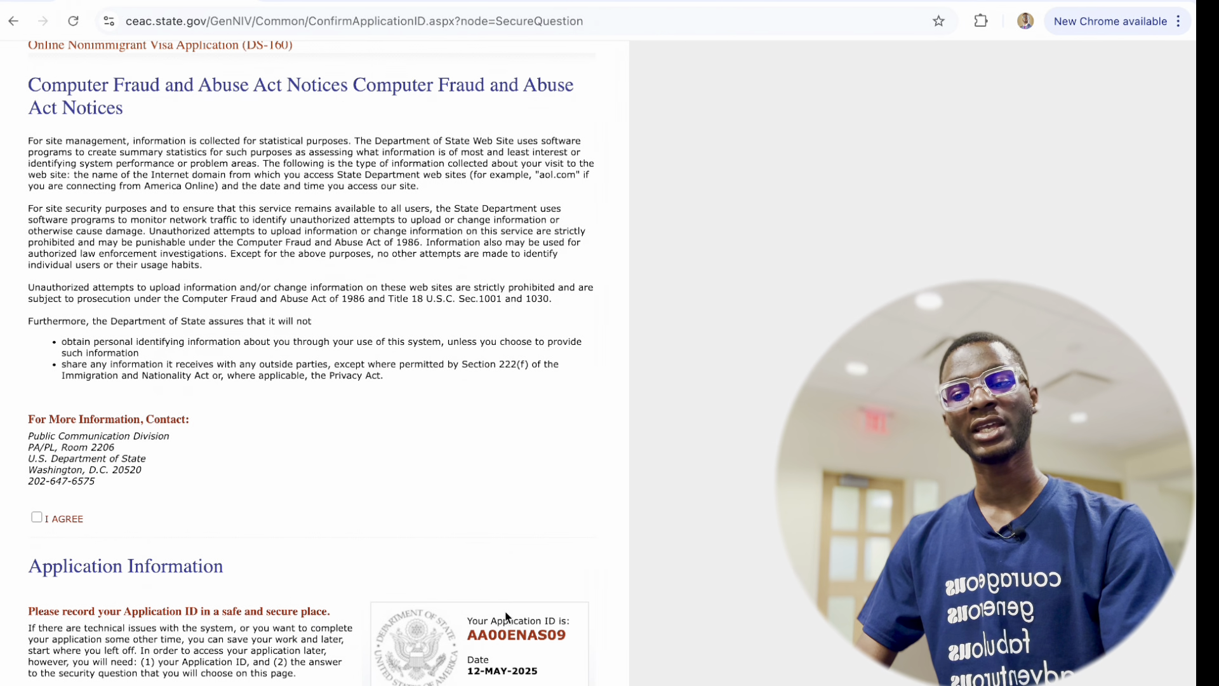
scroll(508, 617, down, 1)
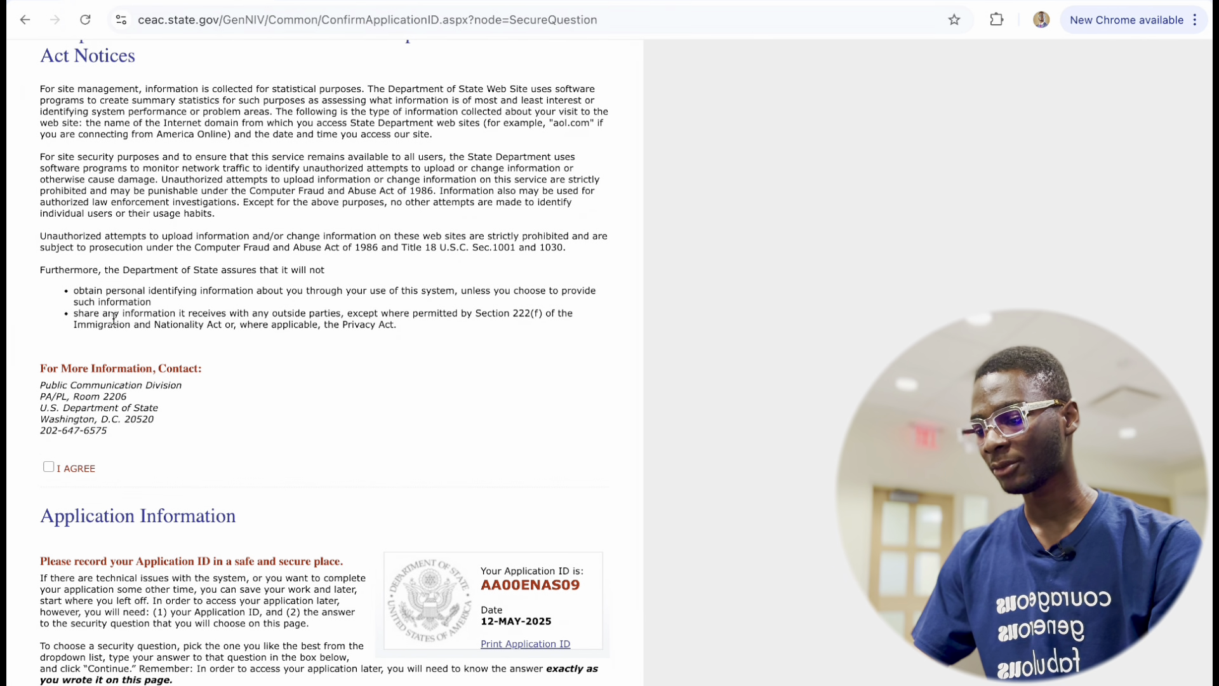
click(48, 468)
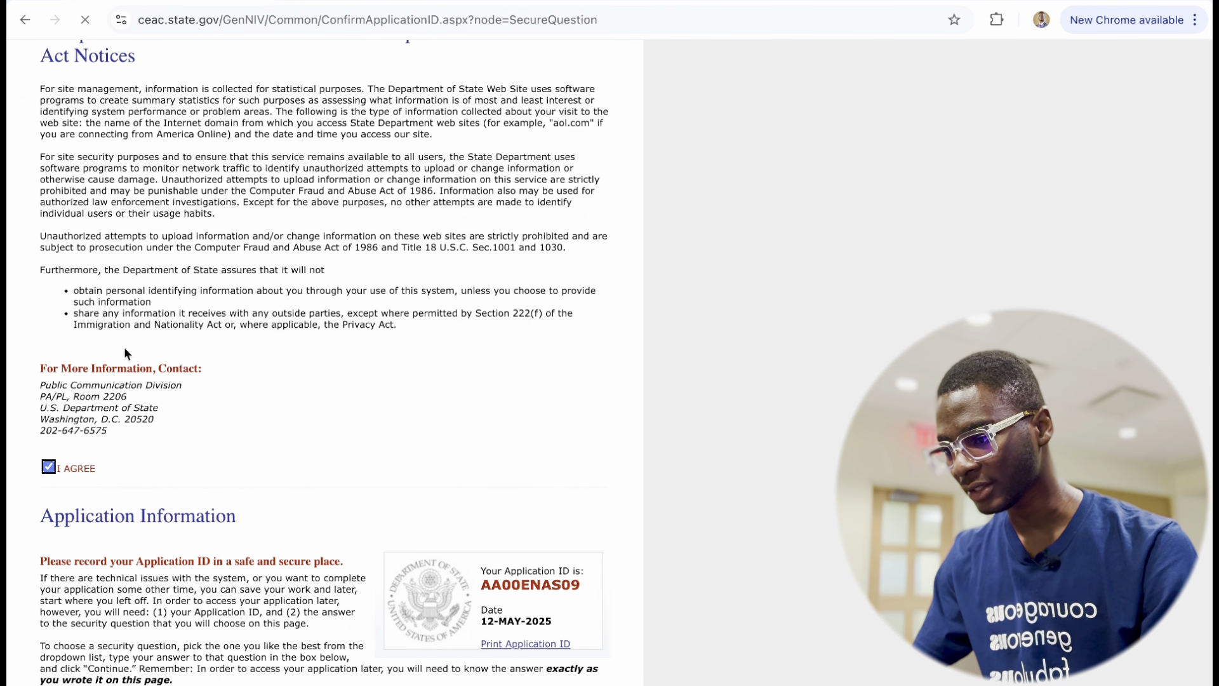
Select the new Application ID under Application Information.
scroll(123, 347, up, 3)
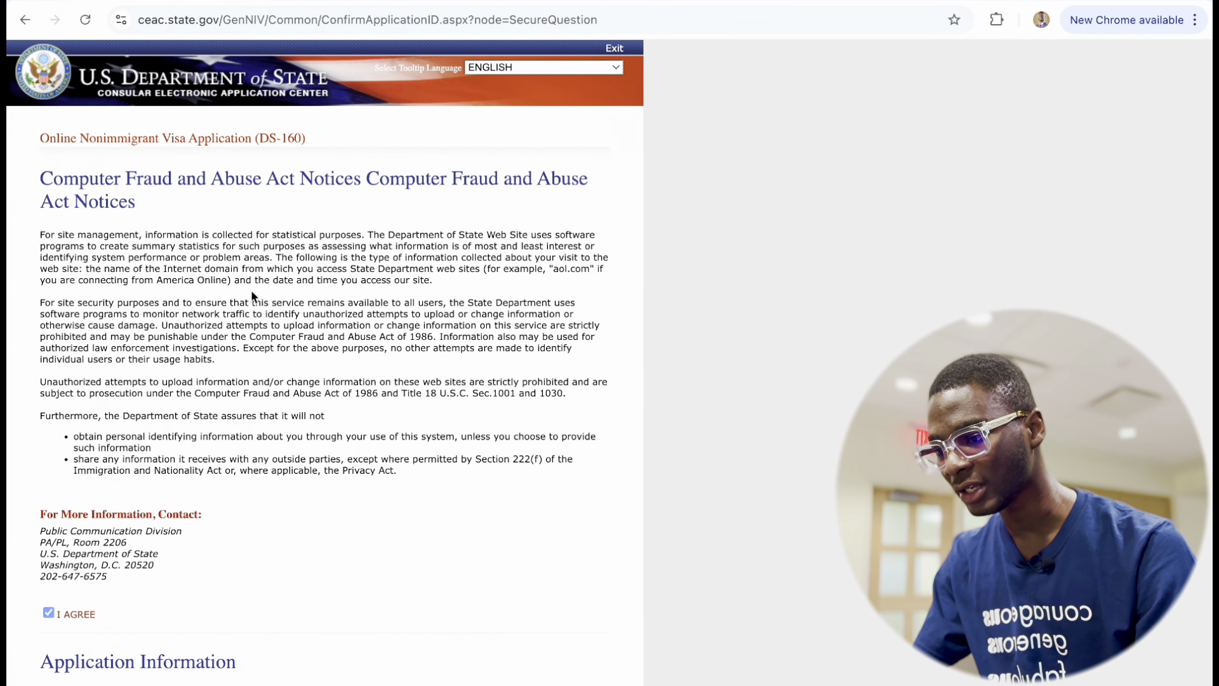
scroll(250, 289, down, 2)
scroll(247, 300, down, 1)
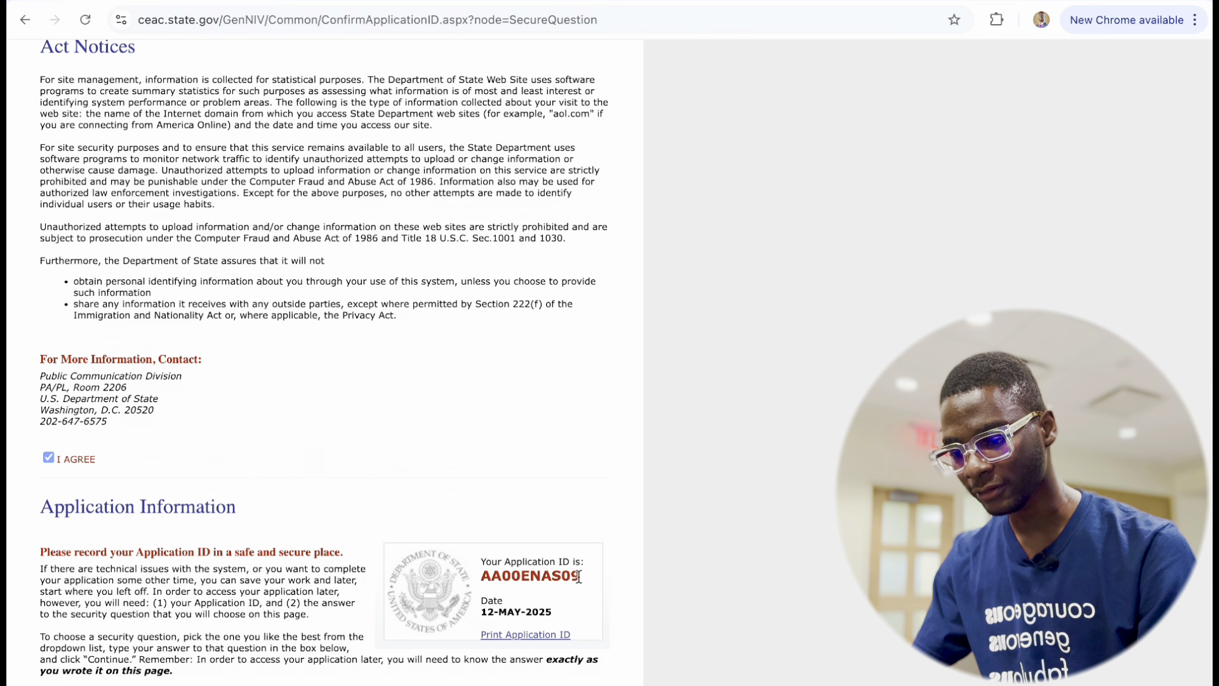
drag(581, 577, 483, 576)
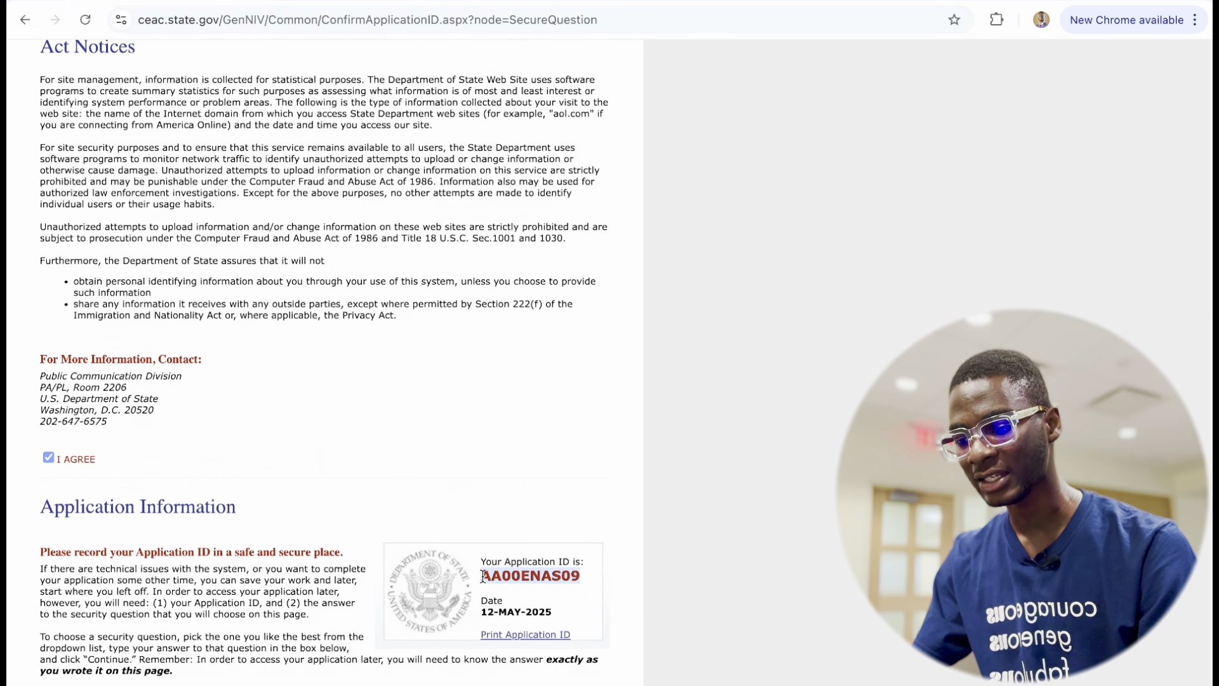
Copy the Application ID into a new blank Google Docs document, then return to the CEAC tab.
right_click(523, 575)
click(581, 507)
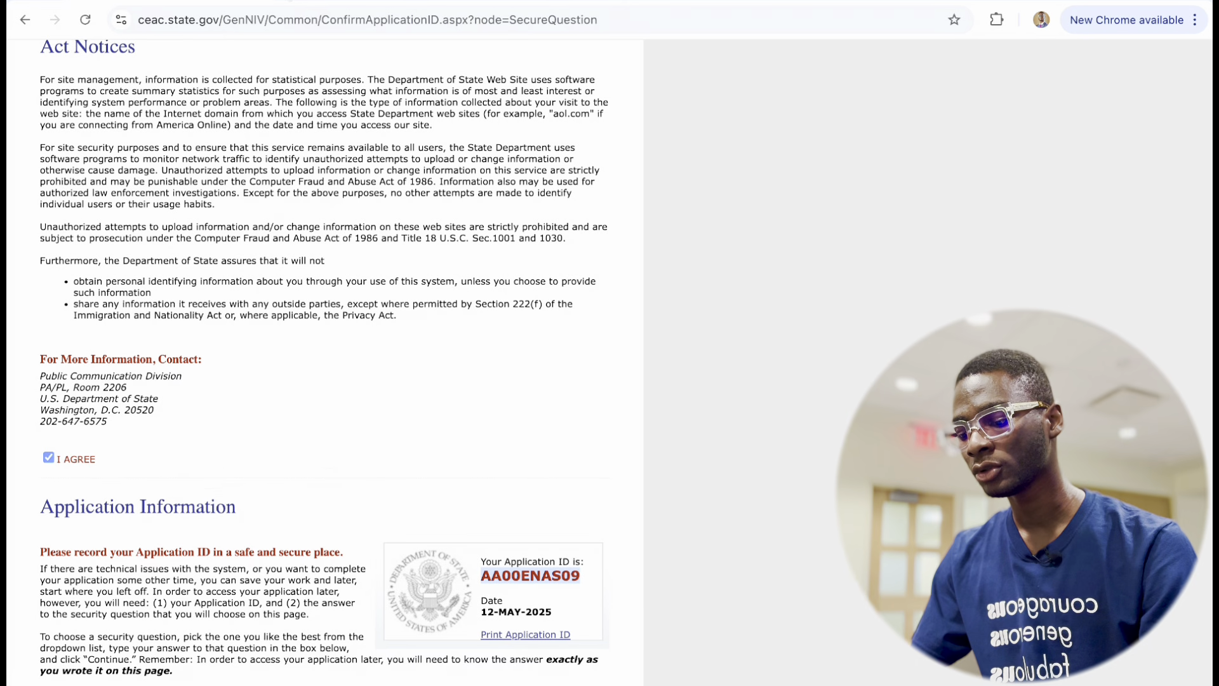
key(ctrl+t)
text(DOC)
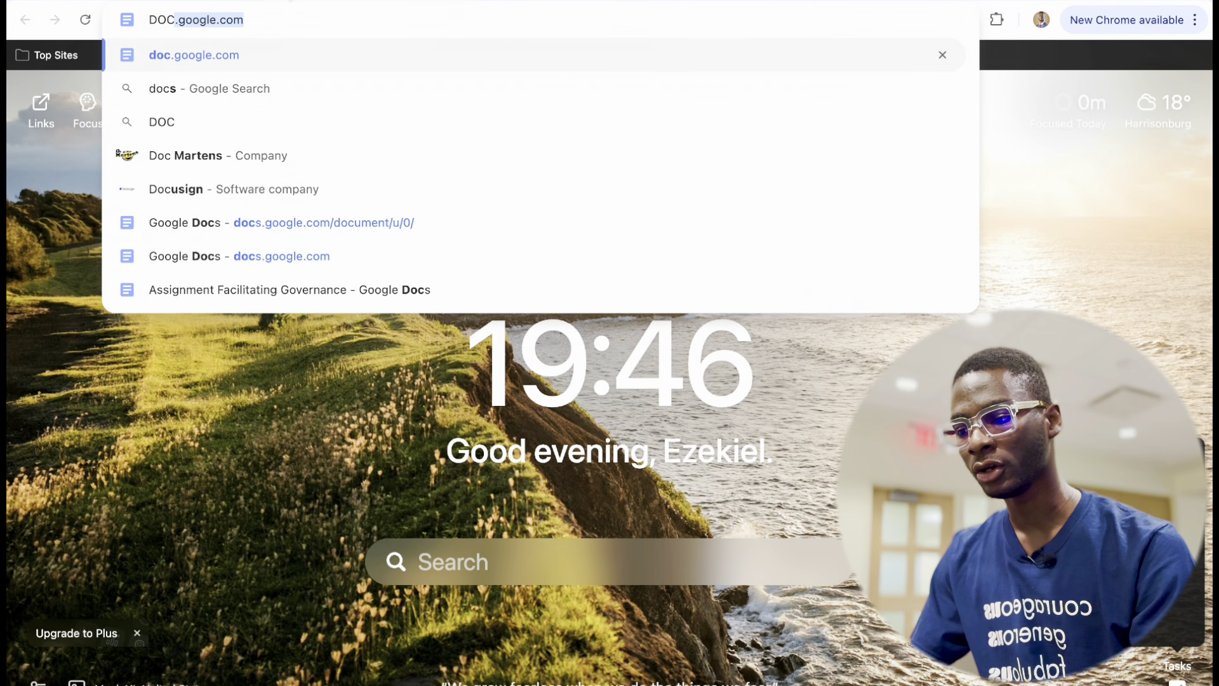
key(Return)
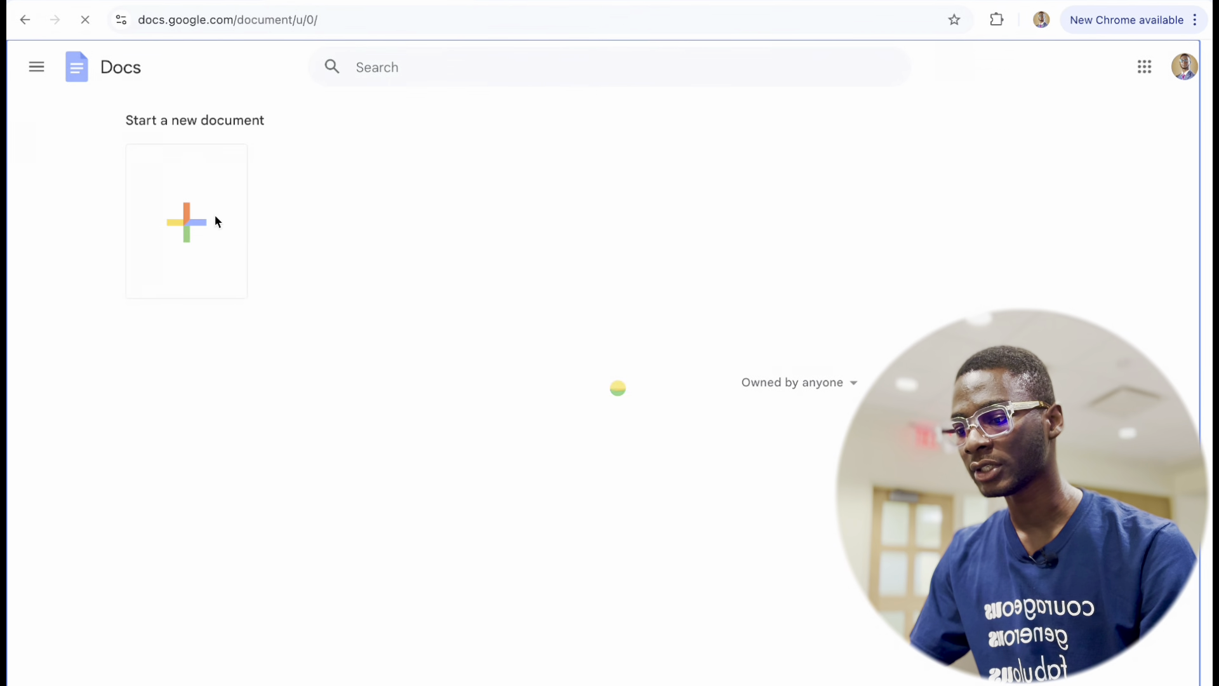
click(216, 219)
key(ctrl+v)
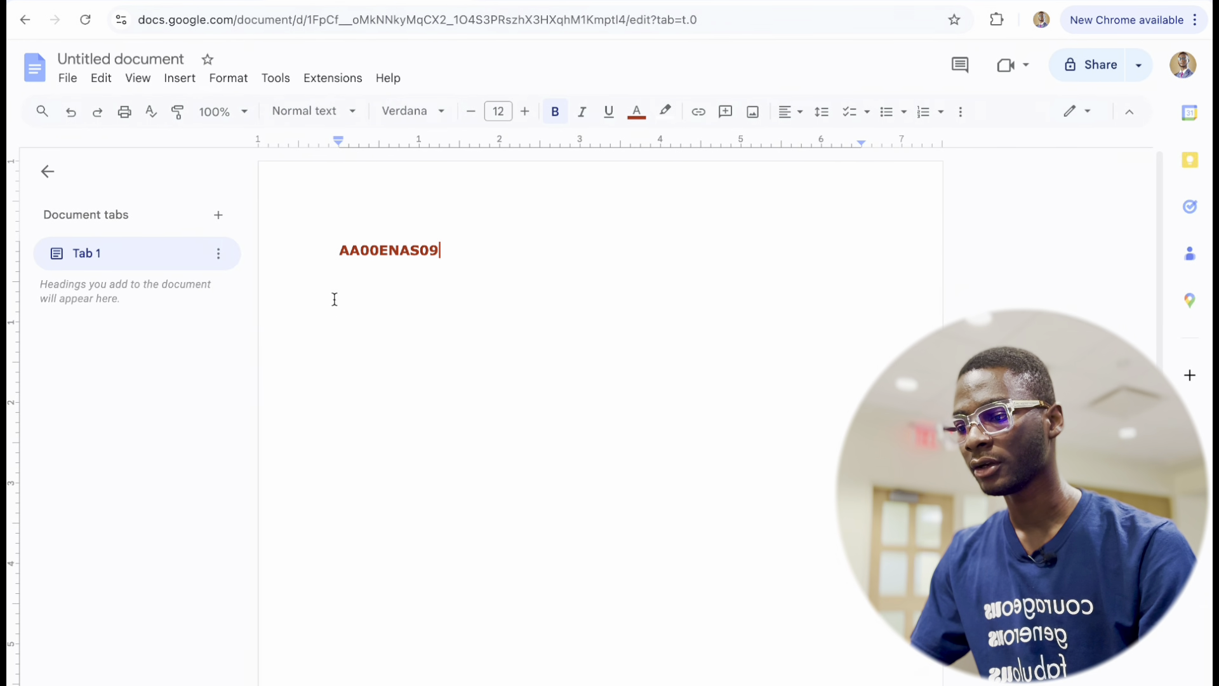
click(165, 6)
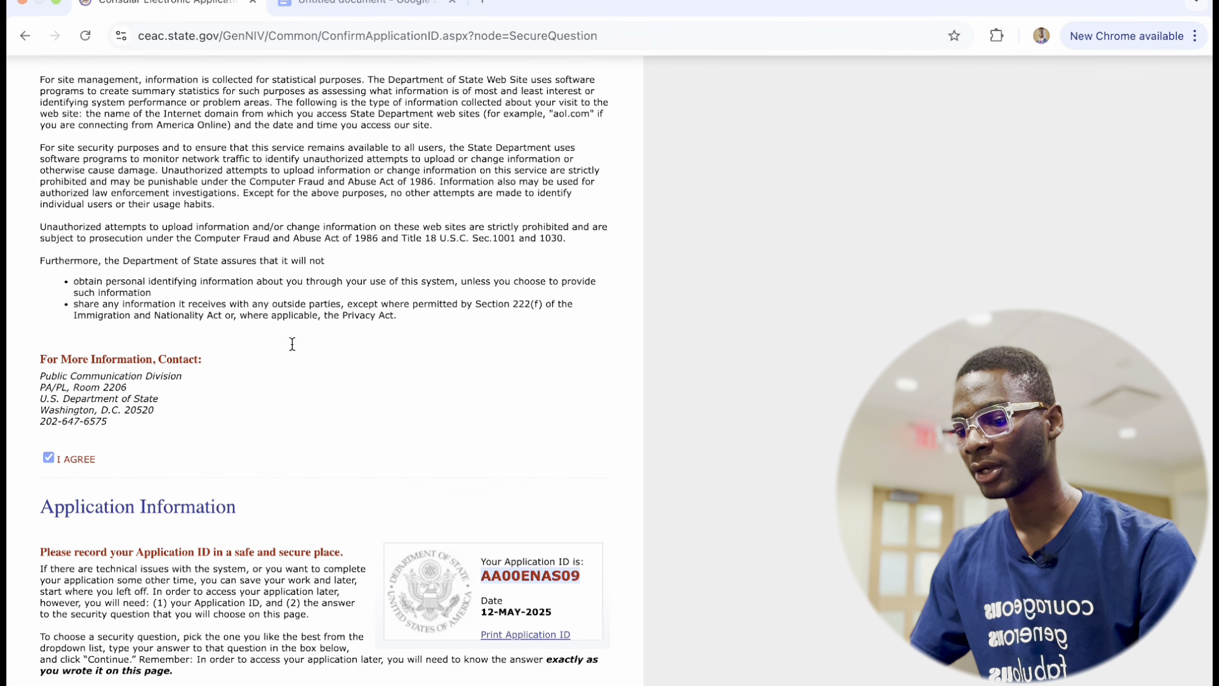
Scroll the Application Information page to review the Application ID and security question.
scroll(305, 426, down, 5)
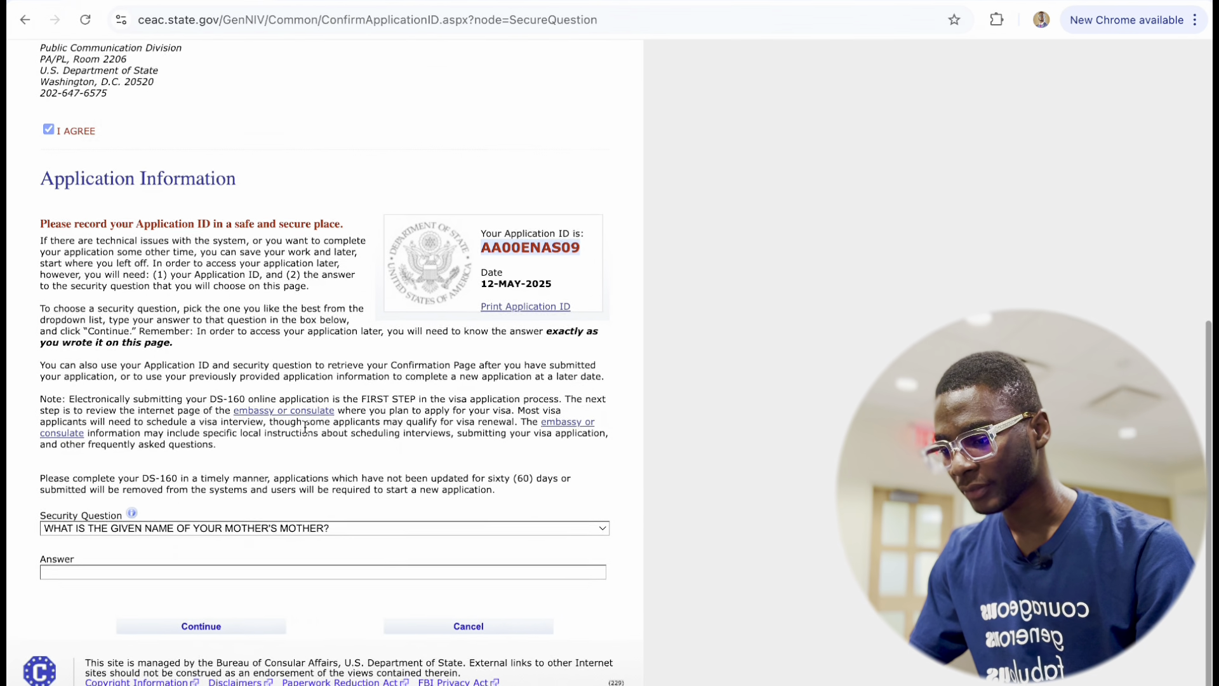
scroll(304, 428, up, 1)
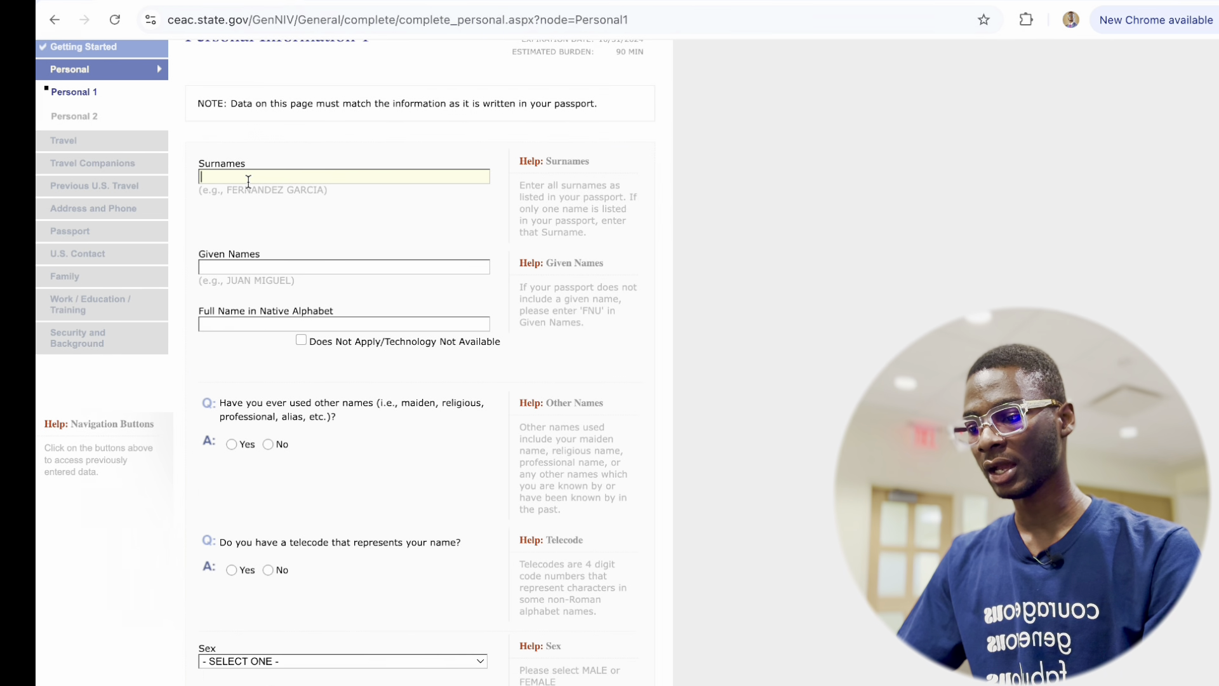
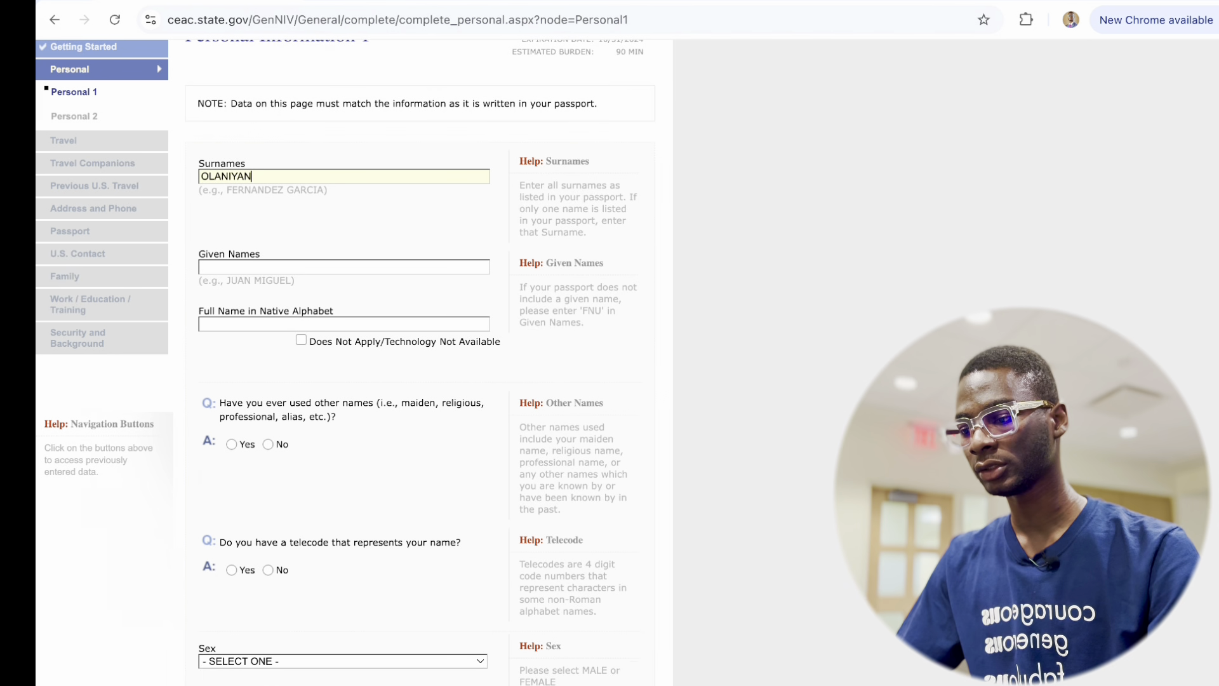
Enter the applicant's surname and given names, correcting typos in the given names.
click(239, 266)
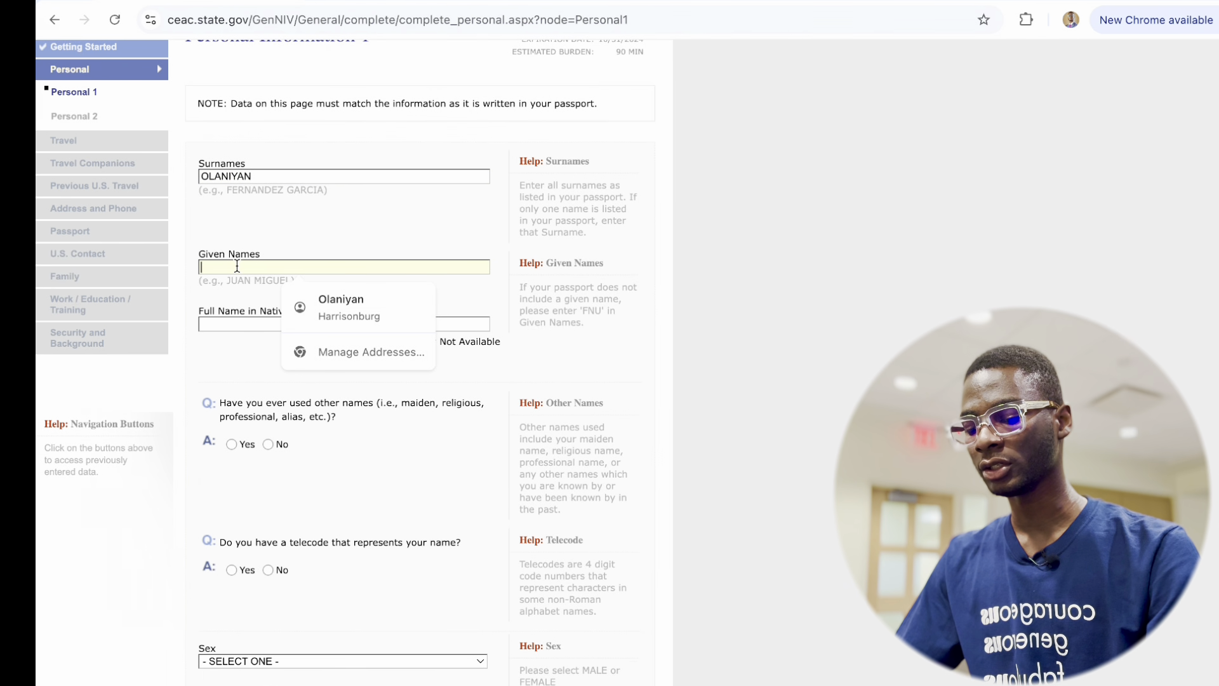
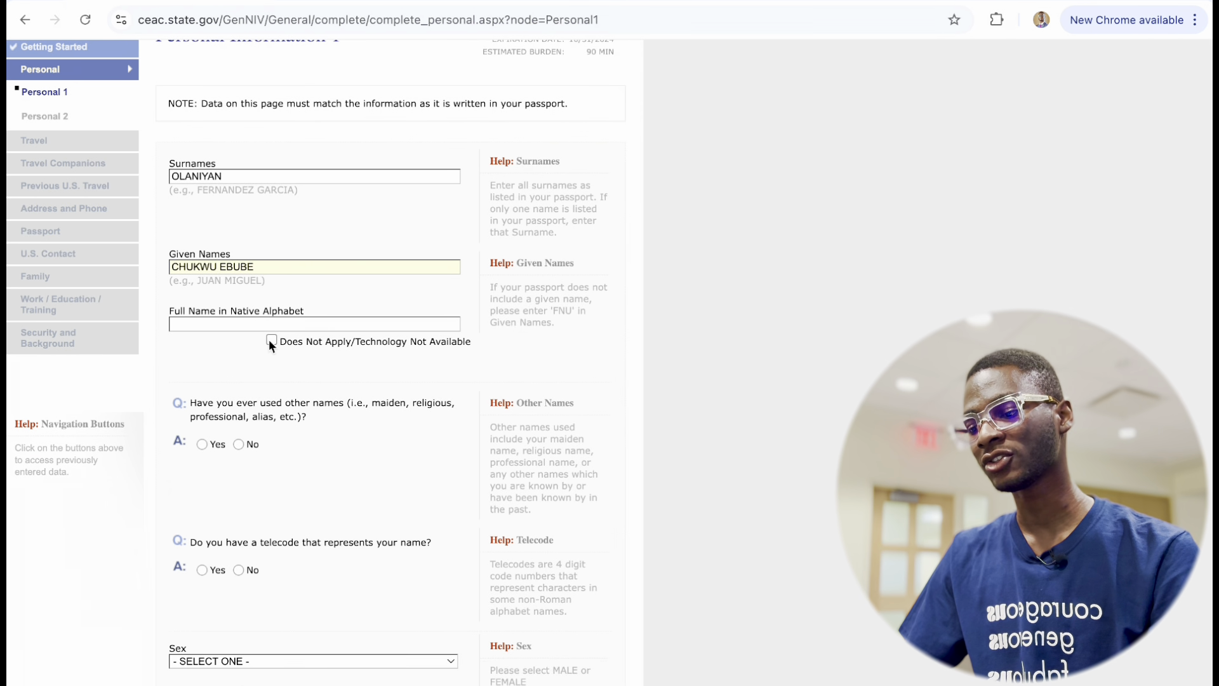
Mark the native-alphabet name Does Not Apply and answer No to other names and telecode.
click(271, 340)
scroll(208, 260, down, 3)
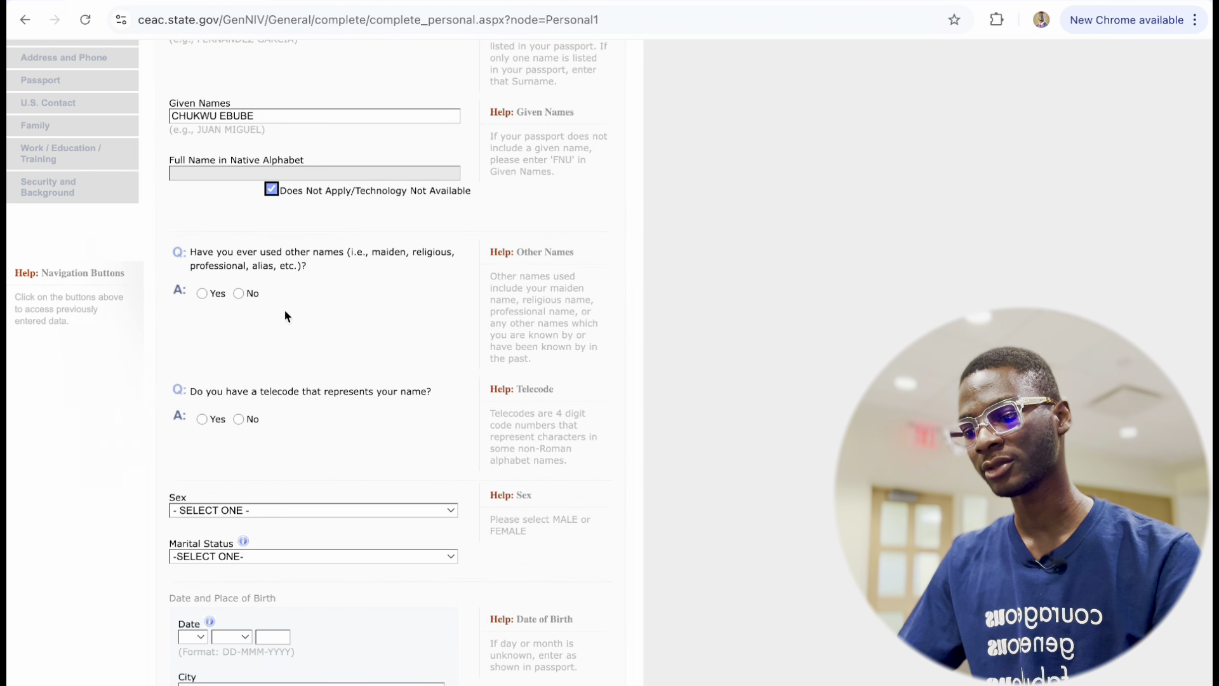
click(242, 293)
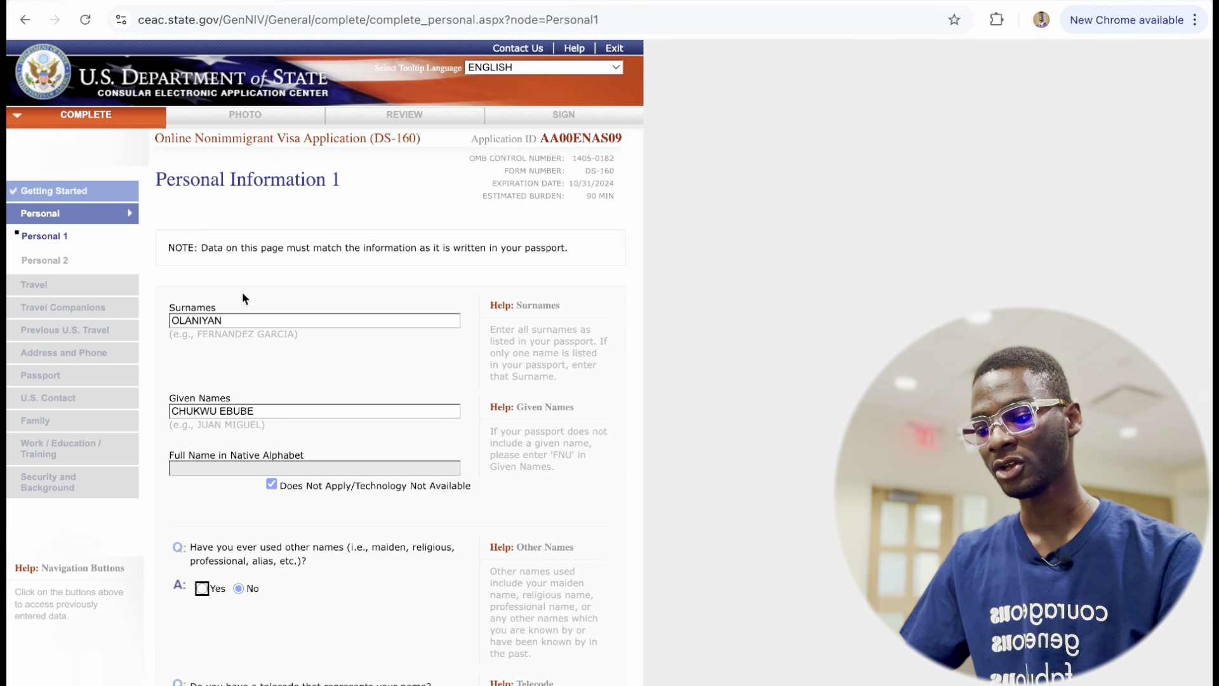
scroll(265, 525, down, 5)
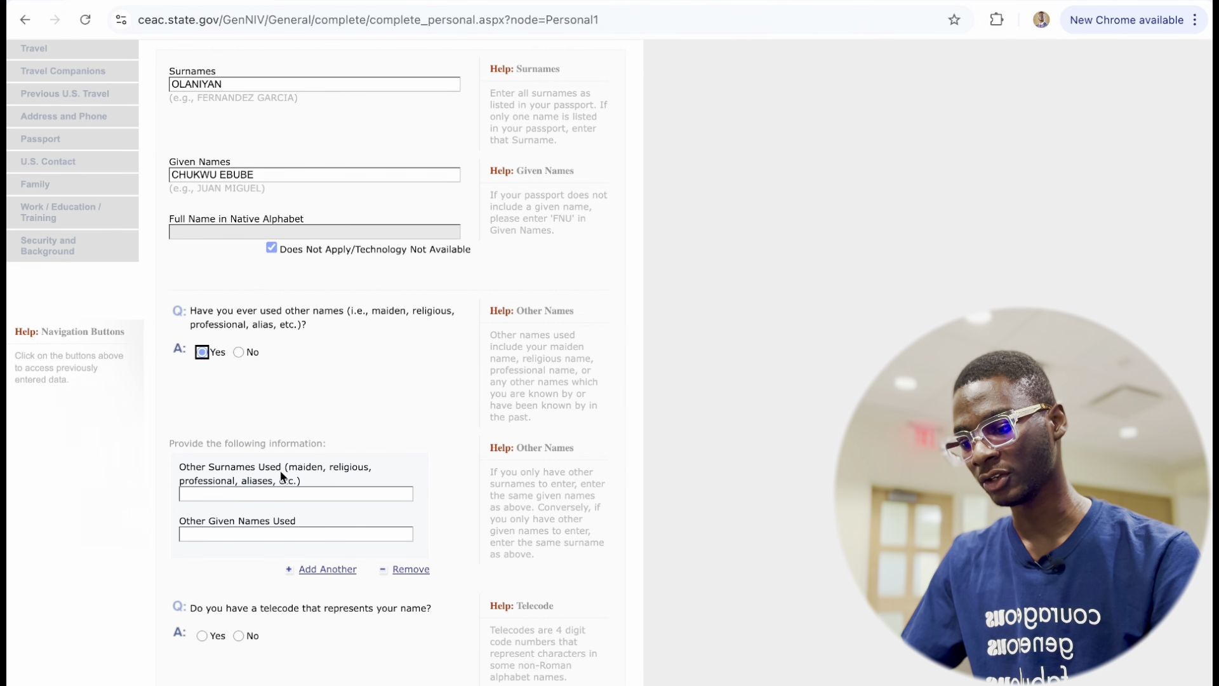
click(239, 351)
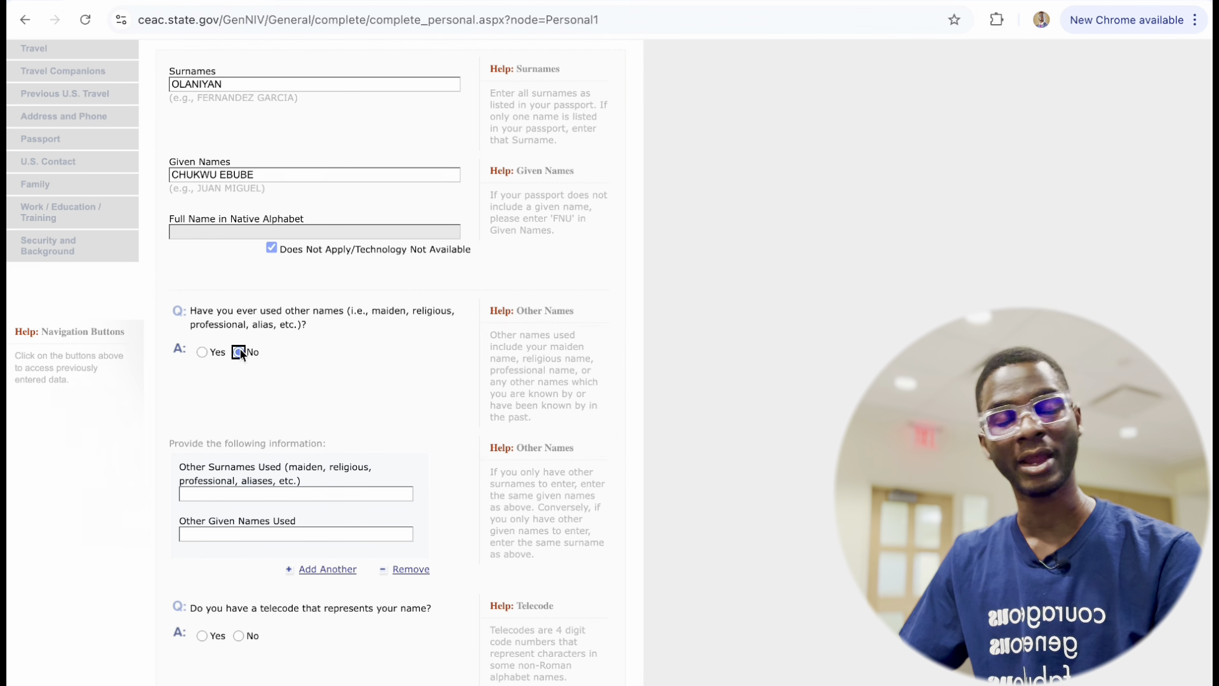
scroll(273, 420, down, 7)
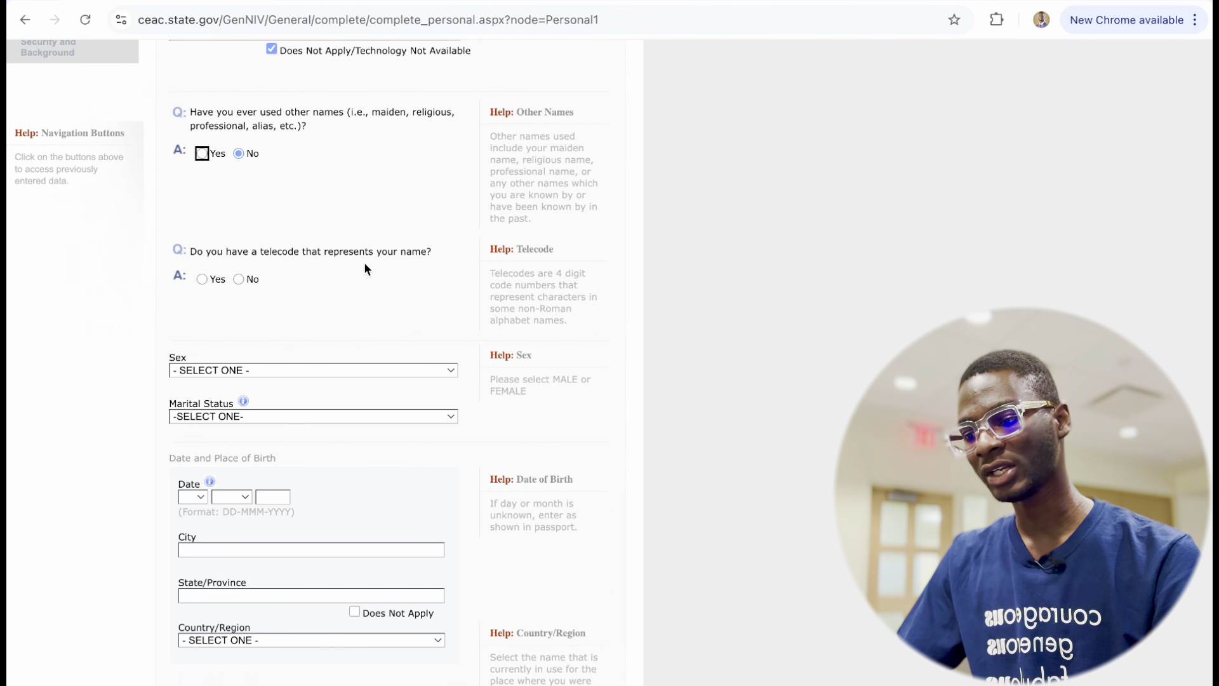
click(239, 279)
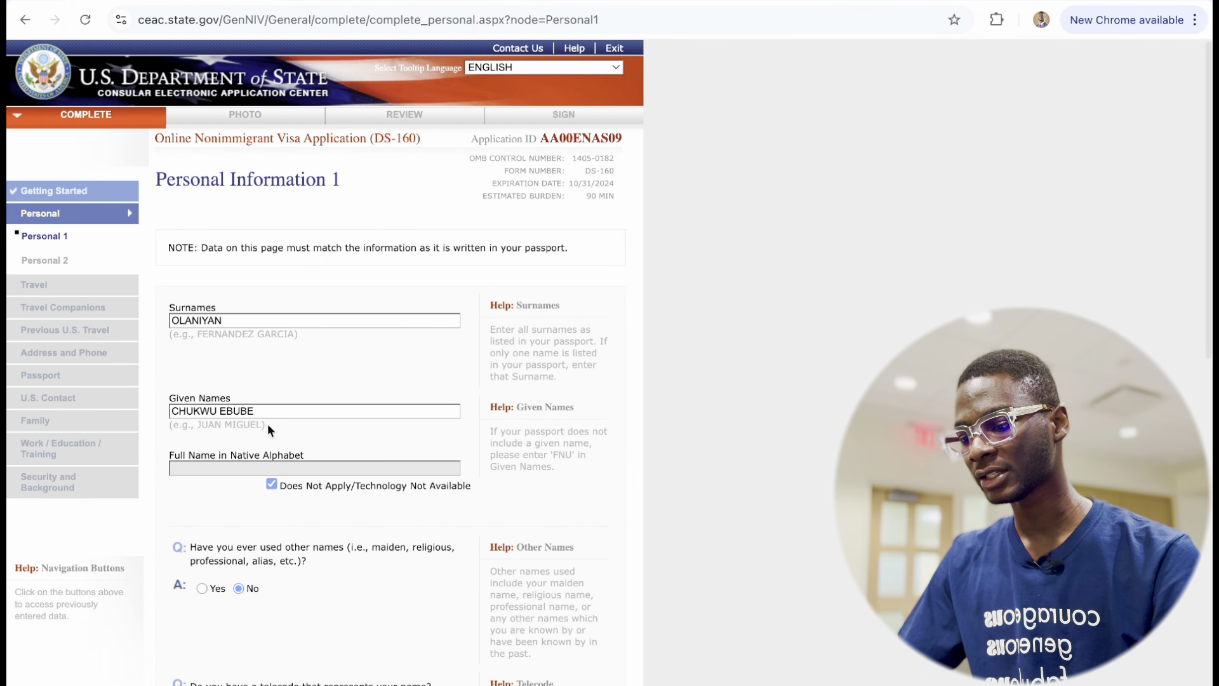
scroll(268, 424, down, 7)
scroll(268, 424, down, 2)
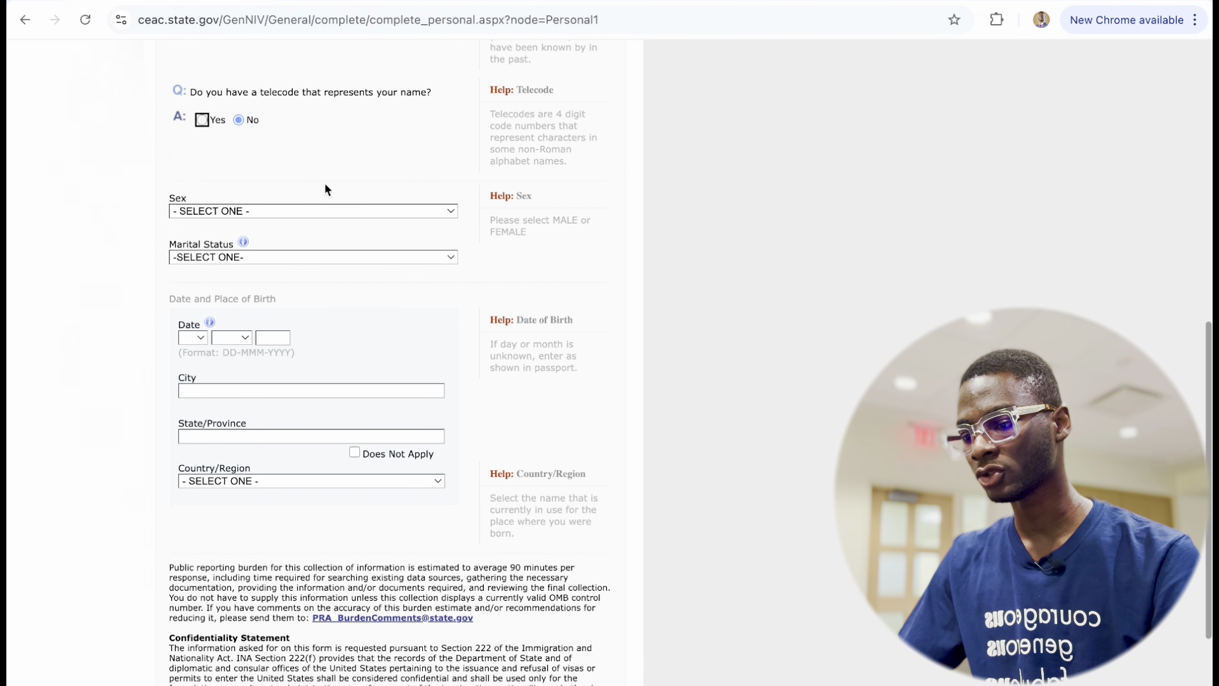
Set Sex to MALE and Marital Status to SINGLE.
click(309, 212)
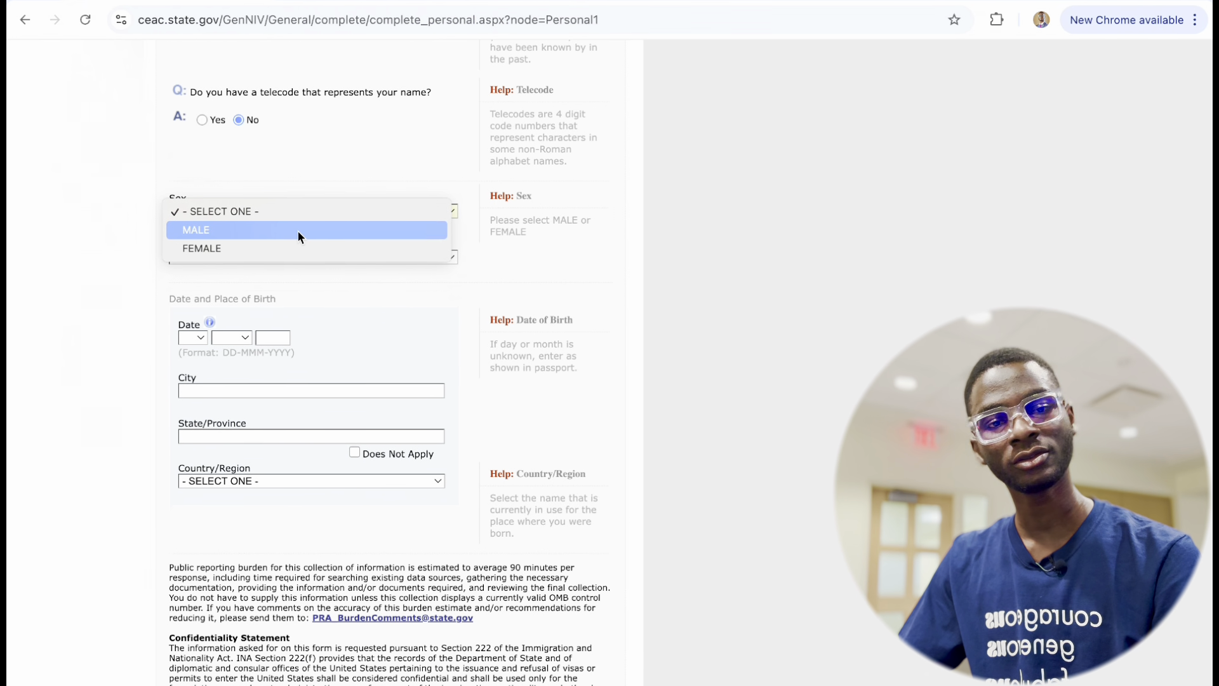
click(299, 231)
scroll(295, 313, down, 2)
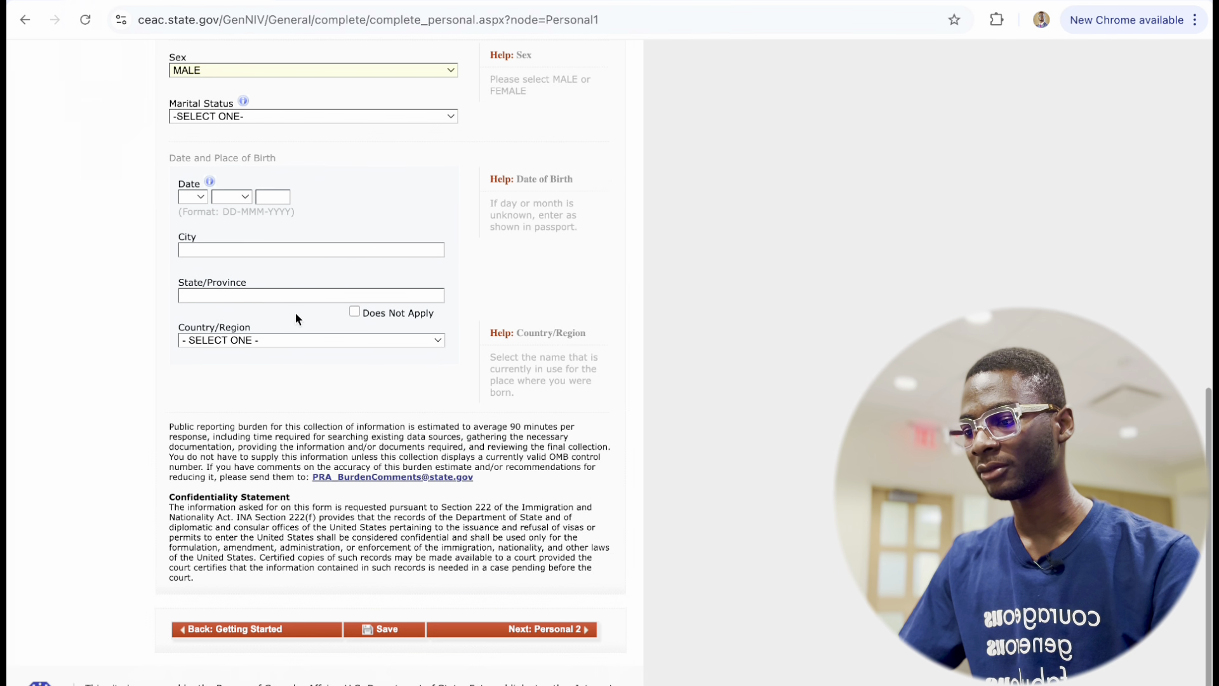
click(317, 116)
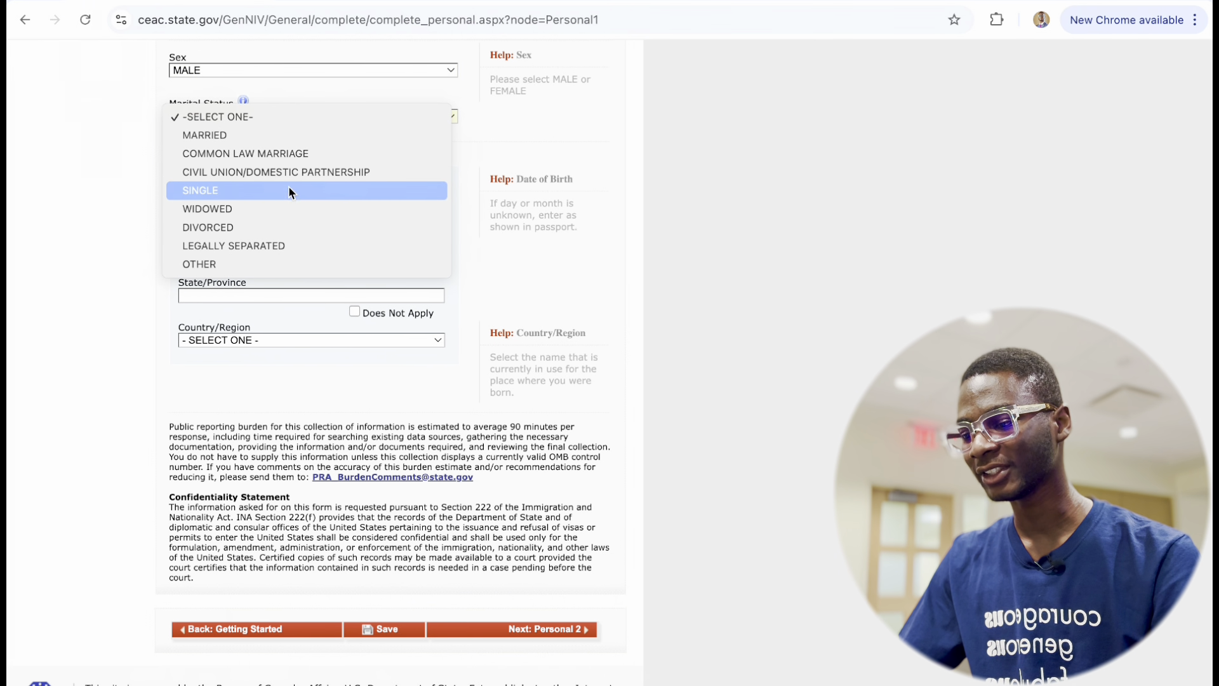
click(288, 188)
scroll(245, 392, down, 9)
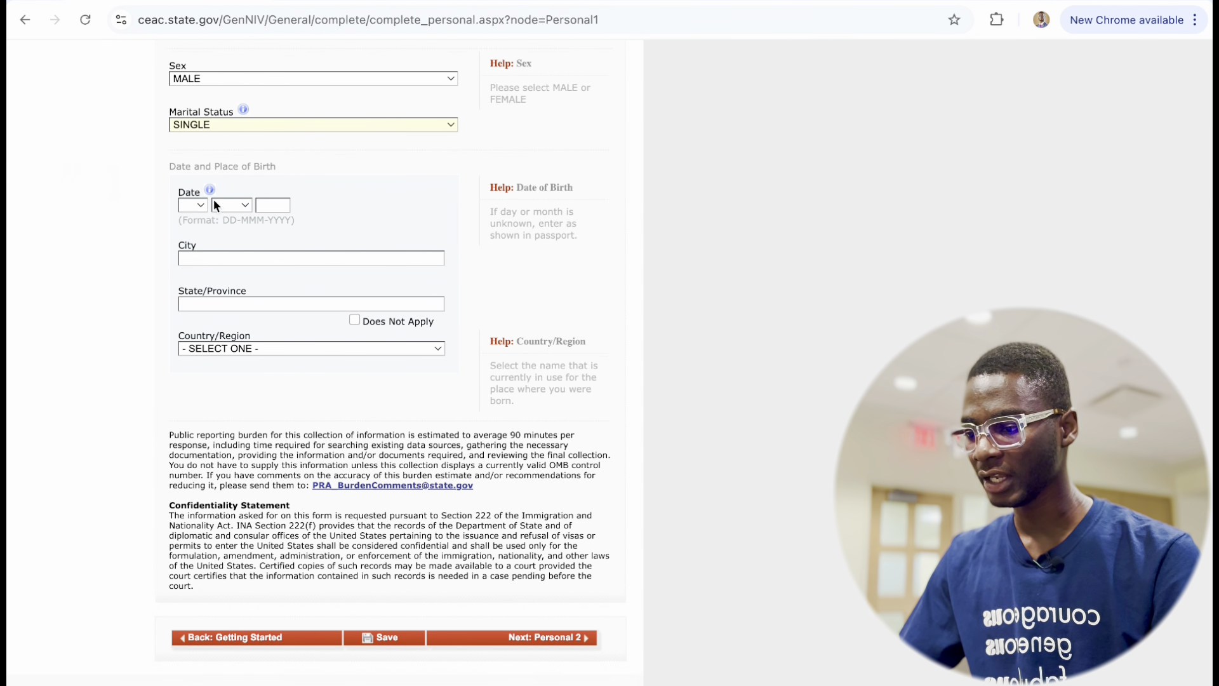
Enter the date of birth as 02 FEB 2000.
click(197, 207)
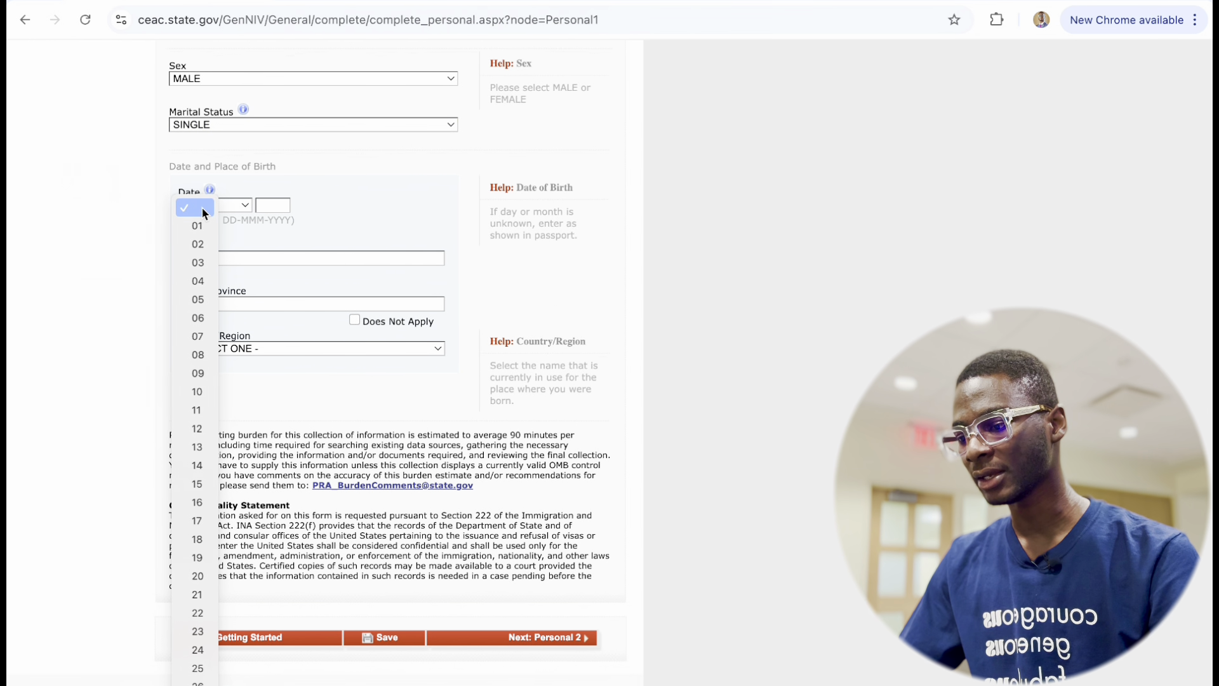
click(209, 243)
click(245, 206)
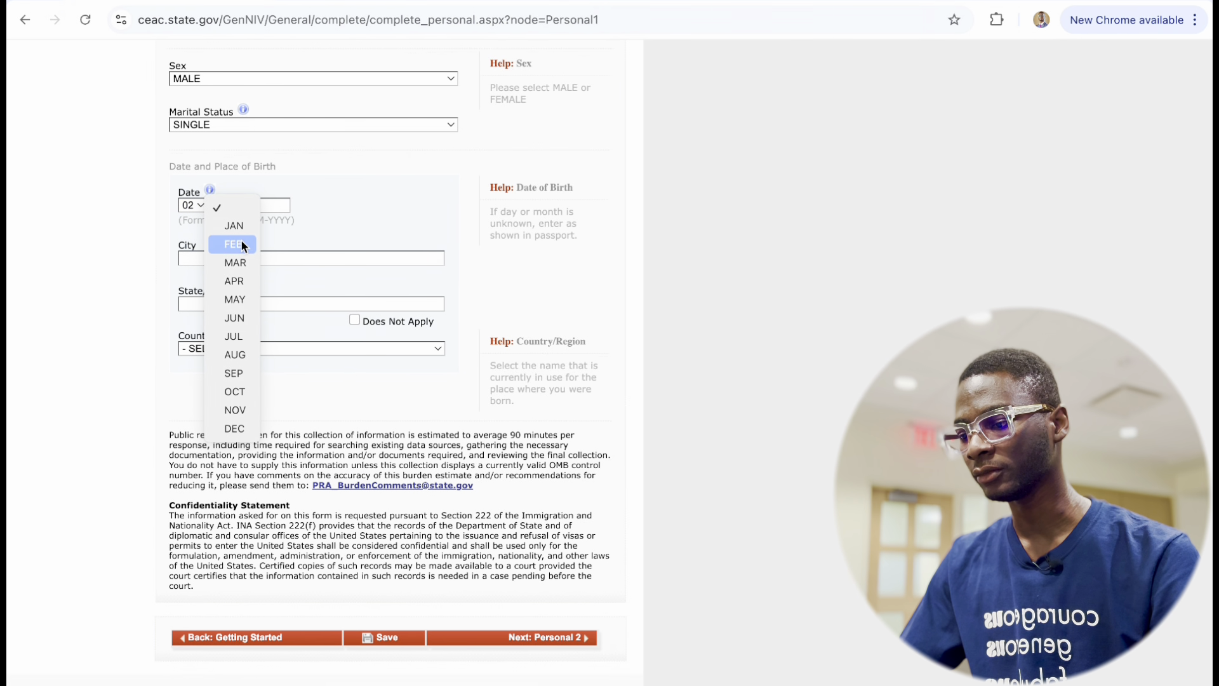
click(241, 245)
click(275, 202)
text(200)
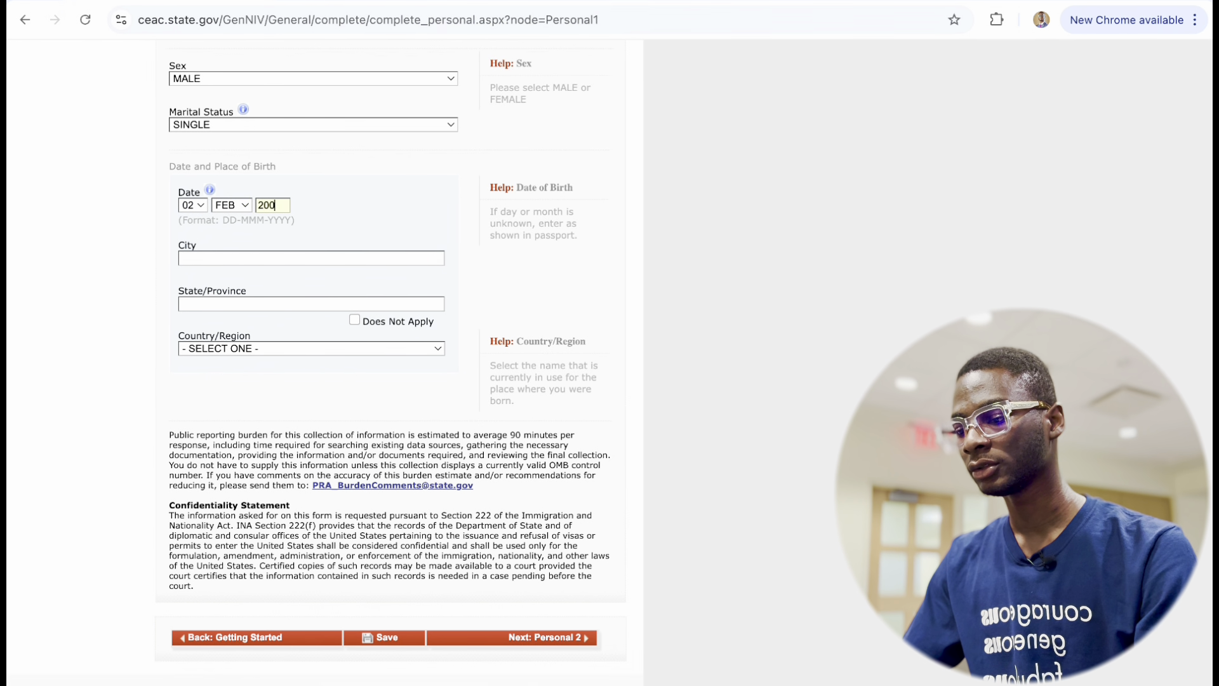
text(0)
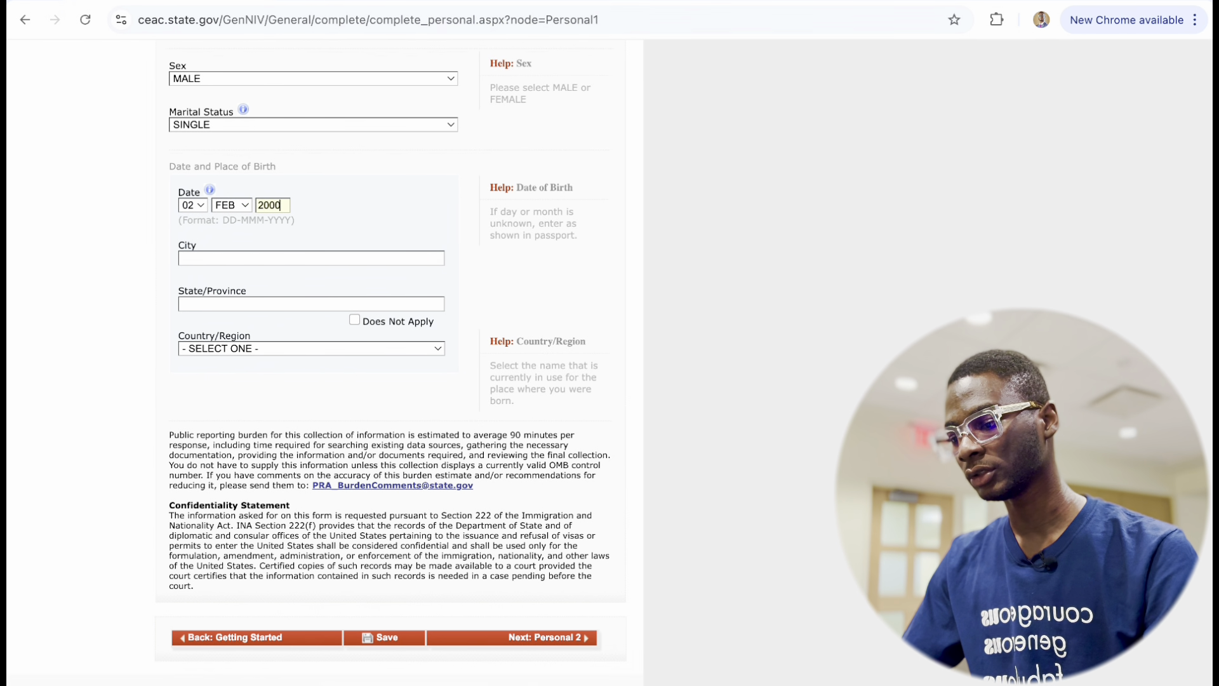
Enter the place of birth as IKEJA, LAGOS, NIGERIA.
click(234, 258)
text(IKEJA)
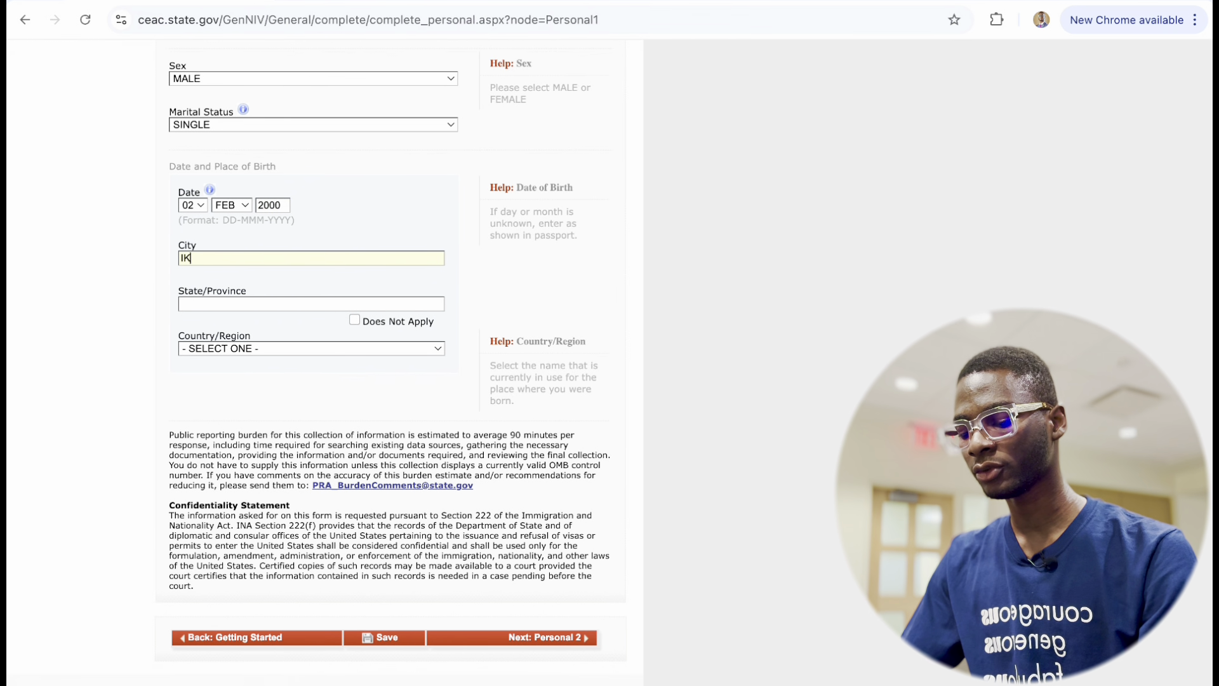
click(245, 305)
text(LA)
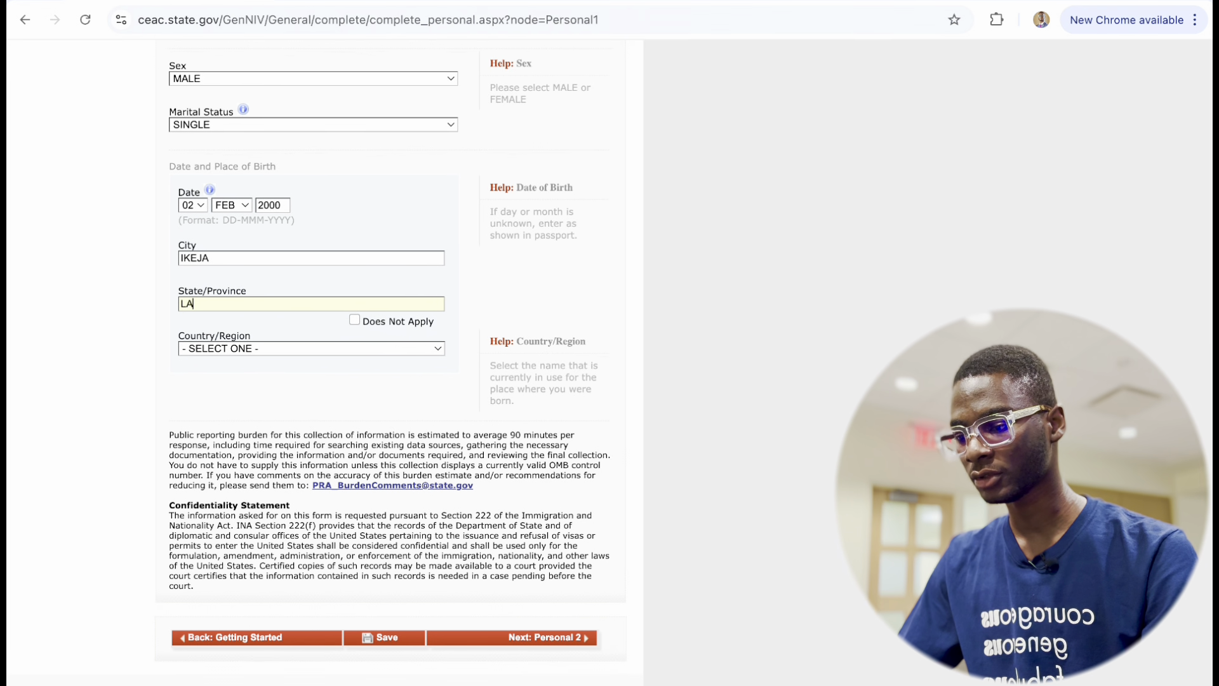
text(GOS)
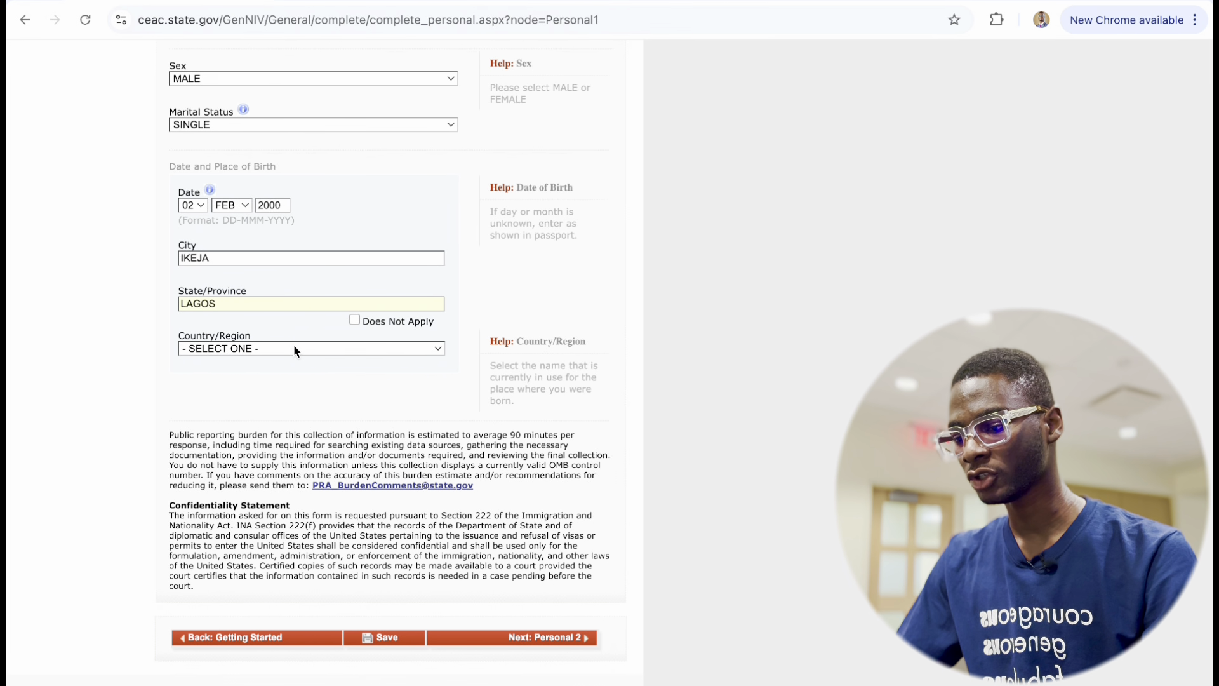
click(293, 348)
scroll(285, 473, down, 20)
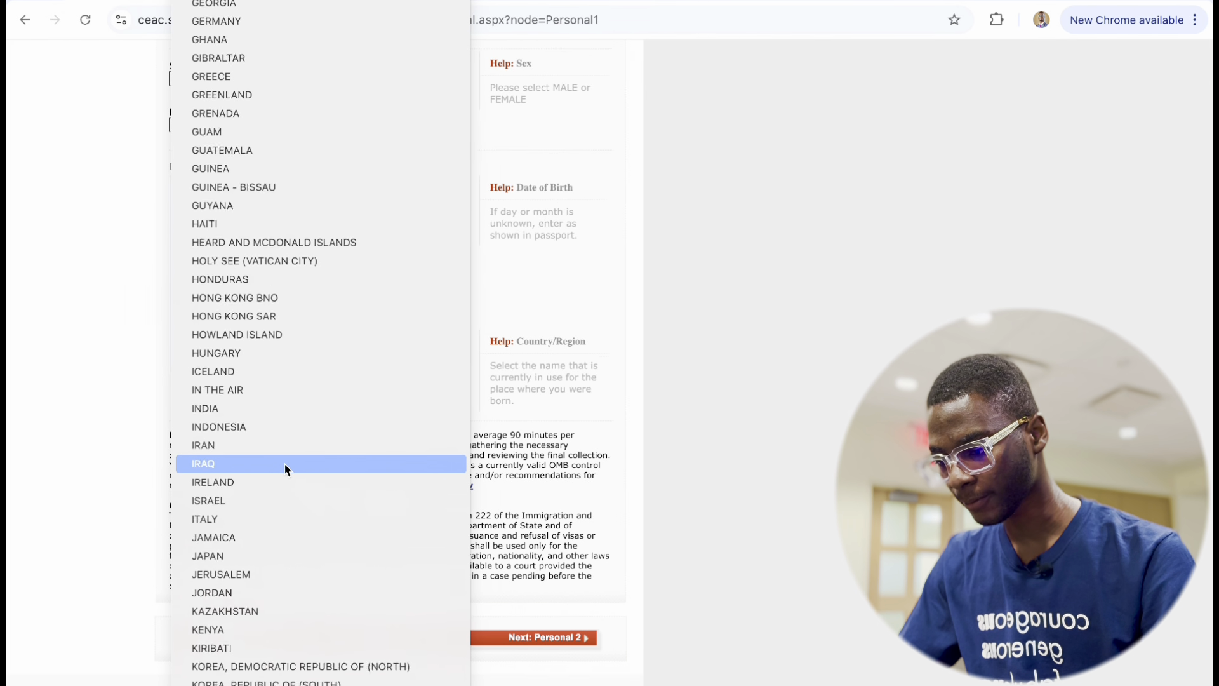
scroll(285, 469, down, 10)
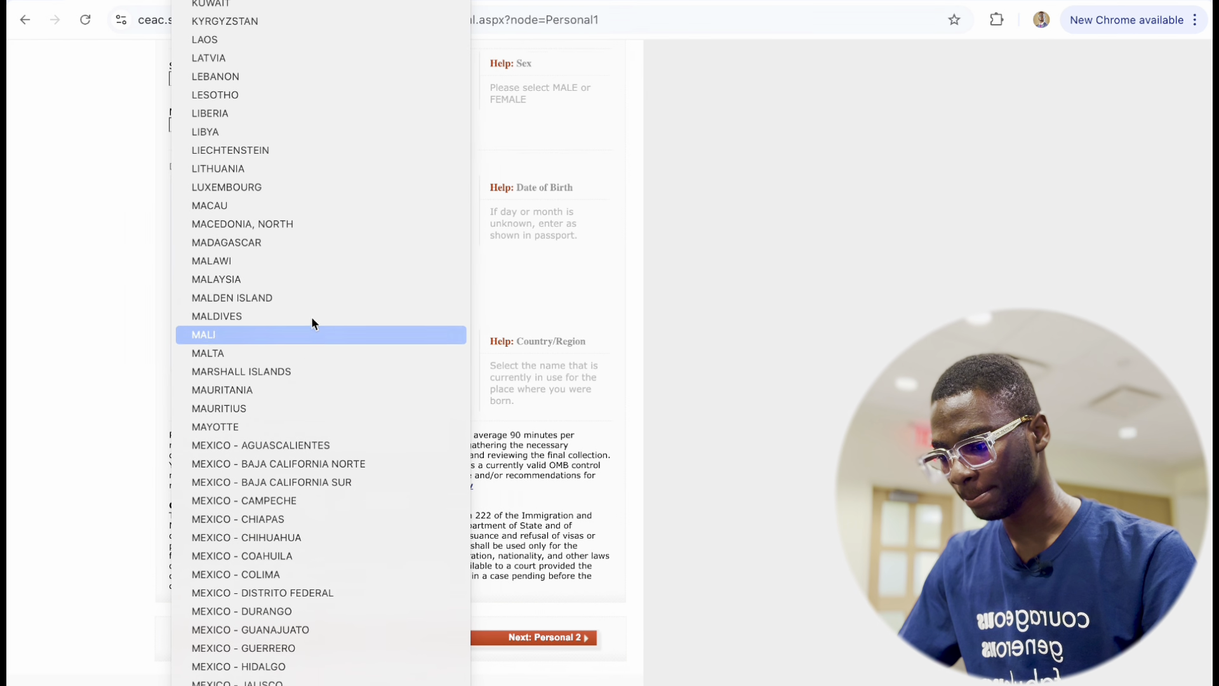
scroll(288, 479, down, 15)
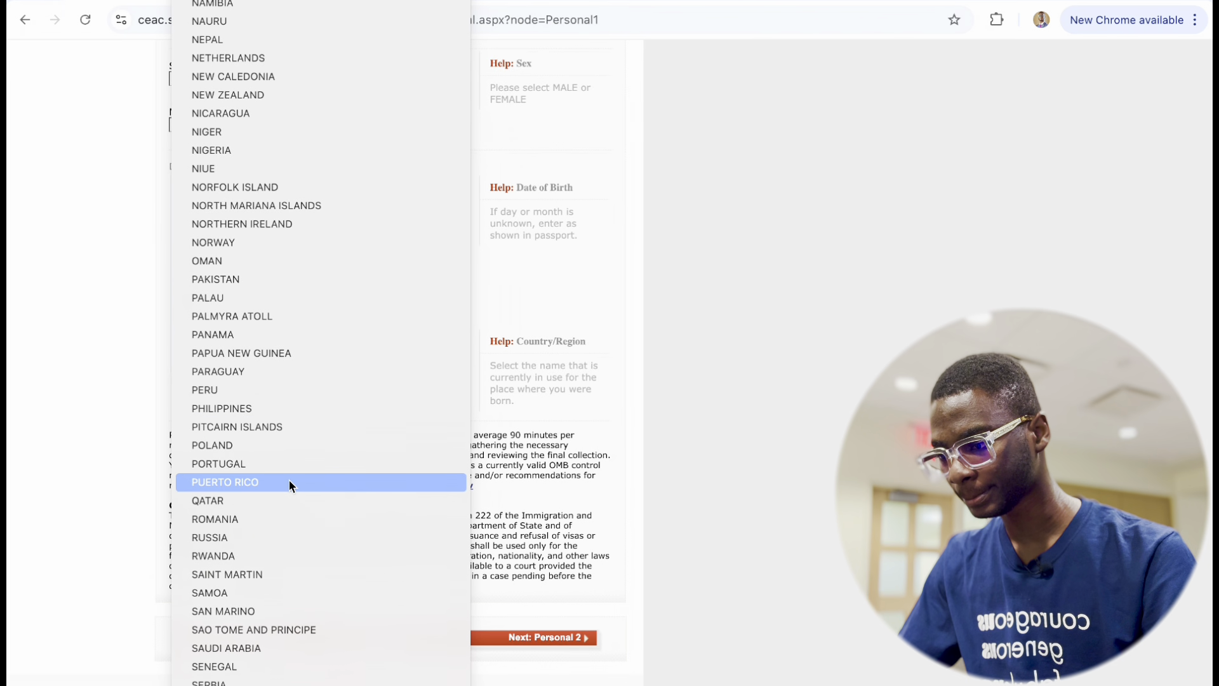
click(327, 148)
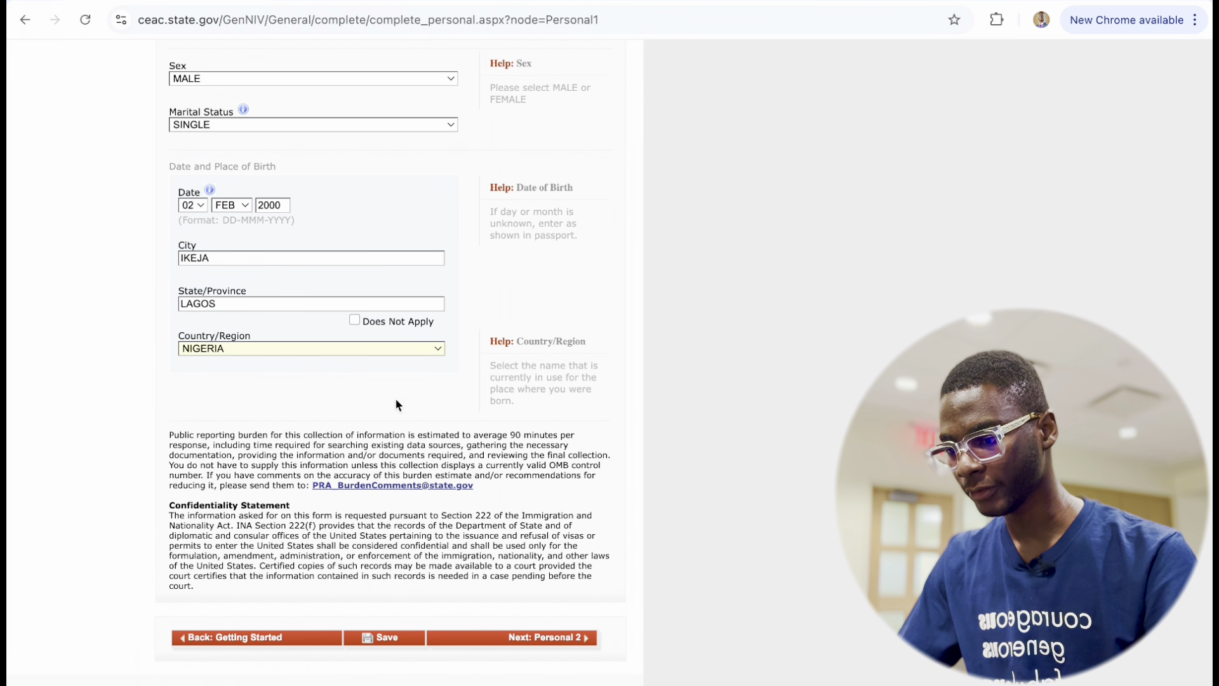
scroll(381, 419, down, 1)
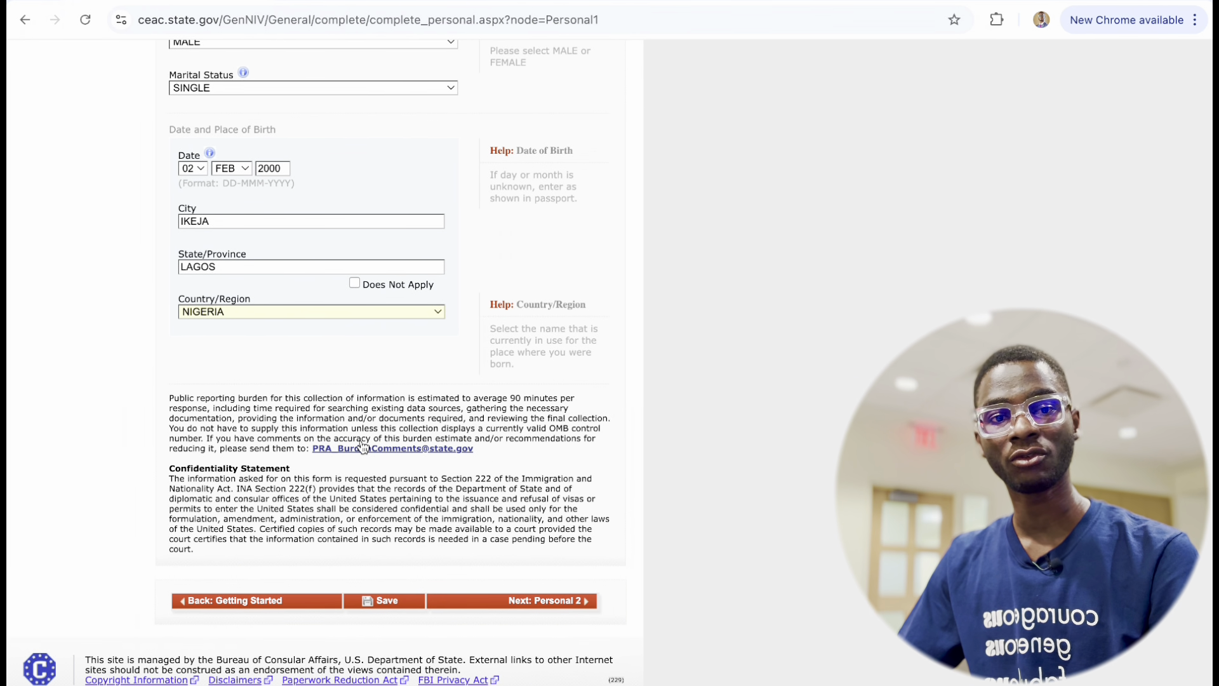
Save the form, resume the application, and proceed with Next: Personal 2.
click(389, 601)
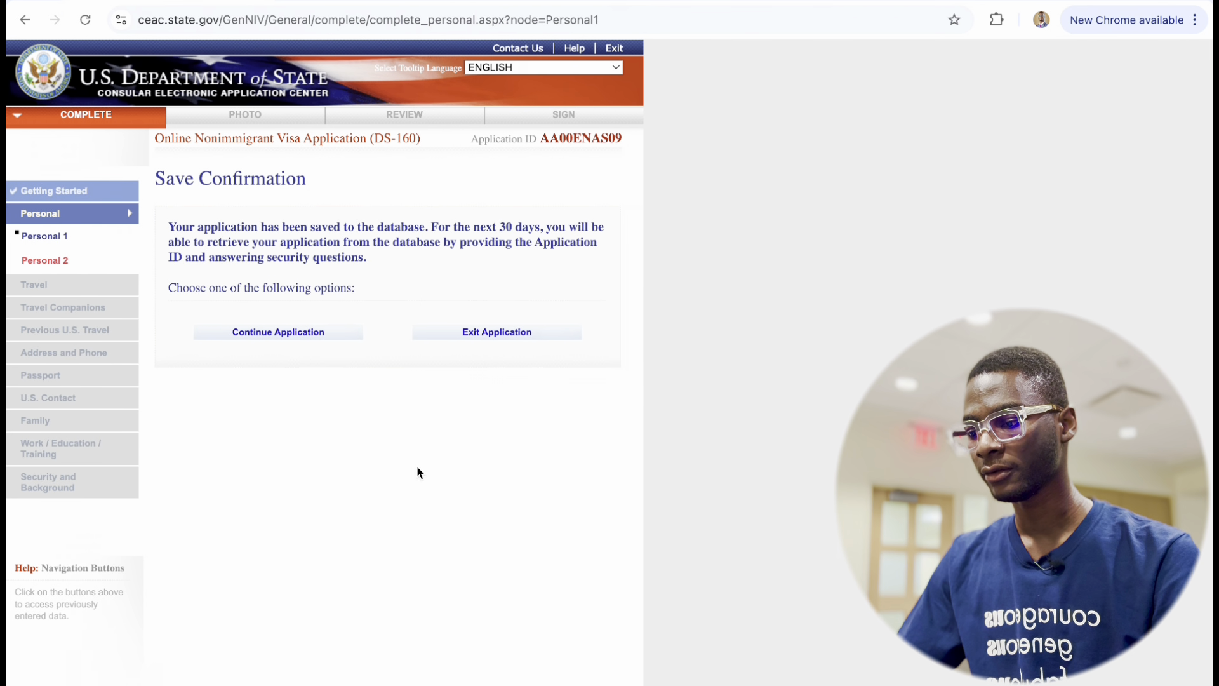
click(295, 334)
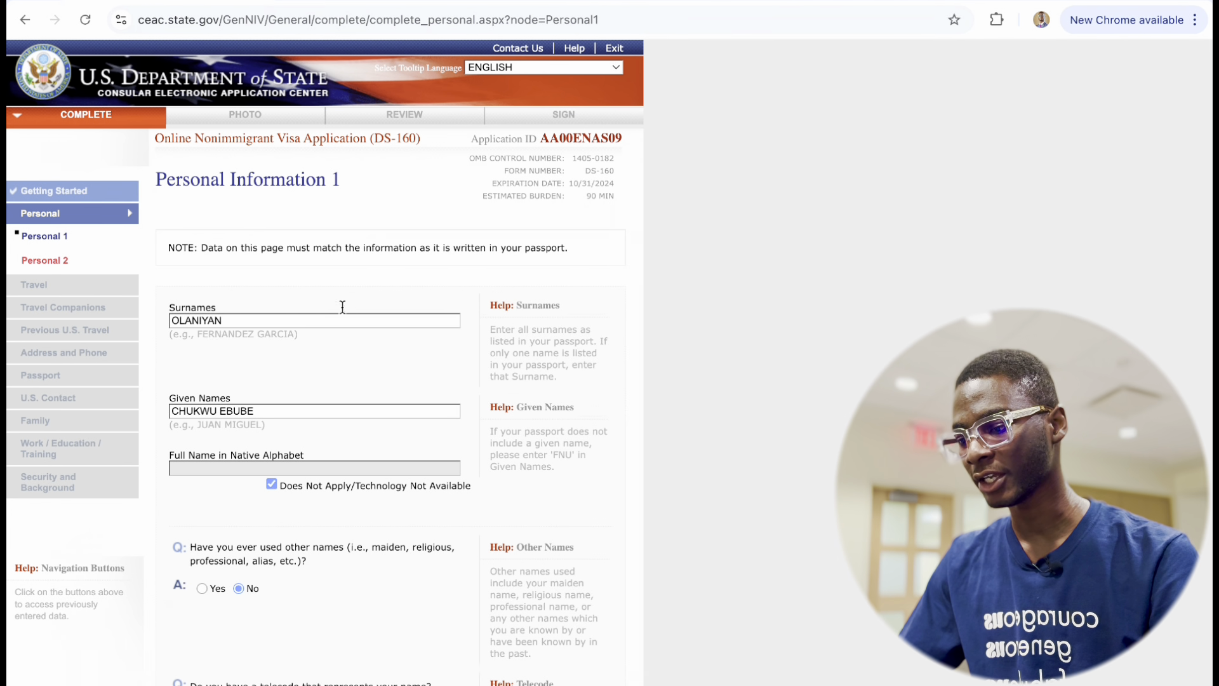
scroll(290, 437, down, 12)
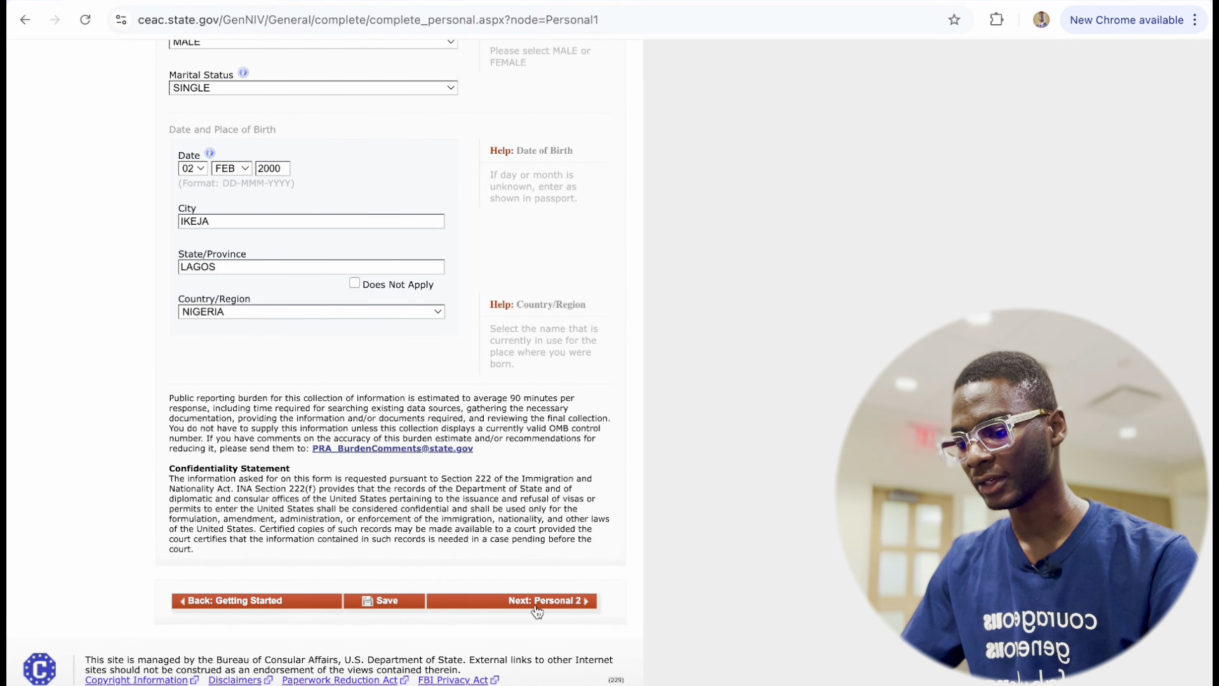
click(537, 601)
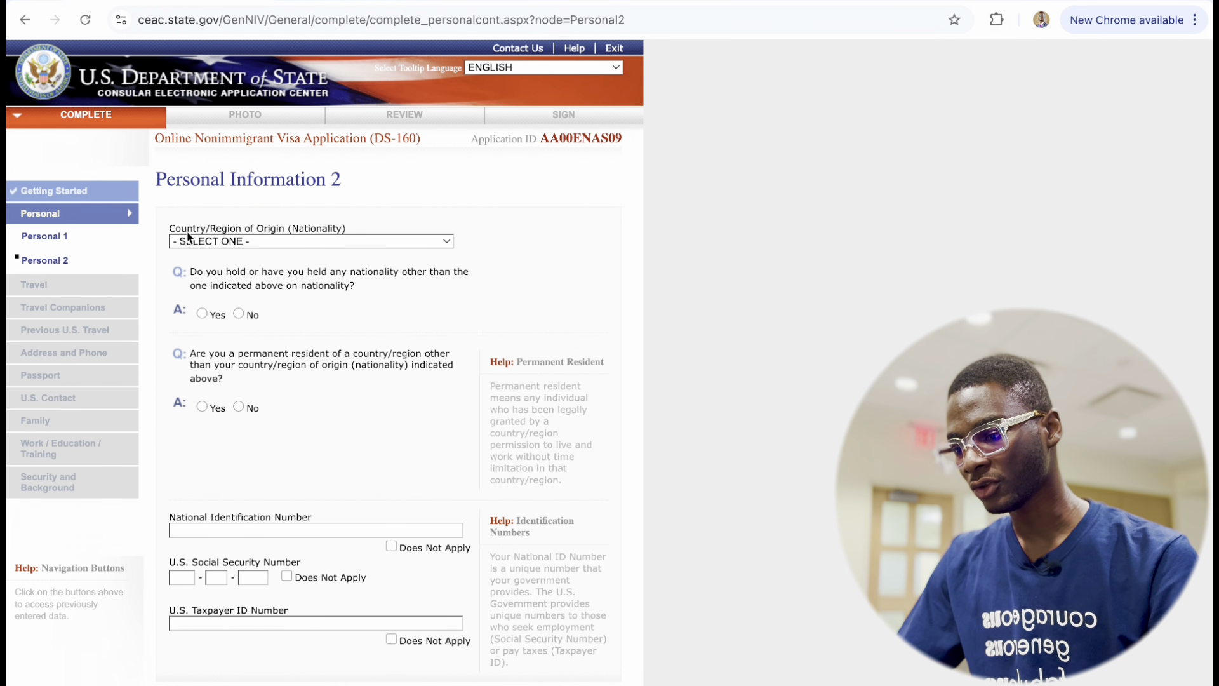
Pick NIGERIA as Country/Region of Origin and mark No for any other nationality.
click(340, 241)
scroll(273, 481, down, 15)
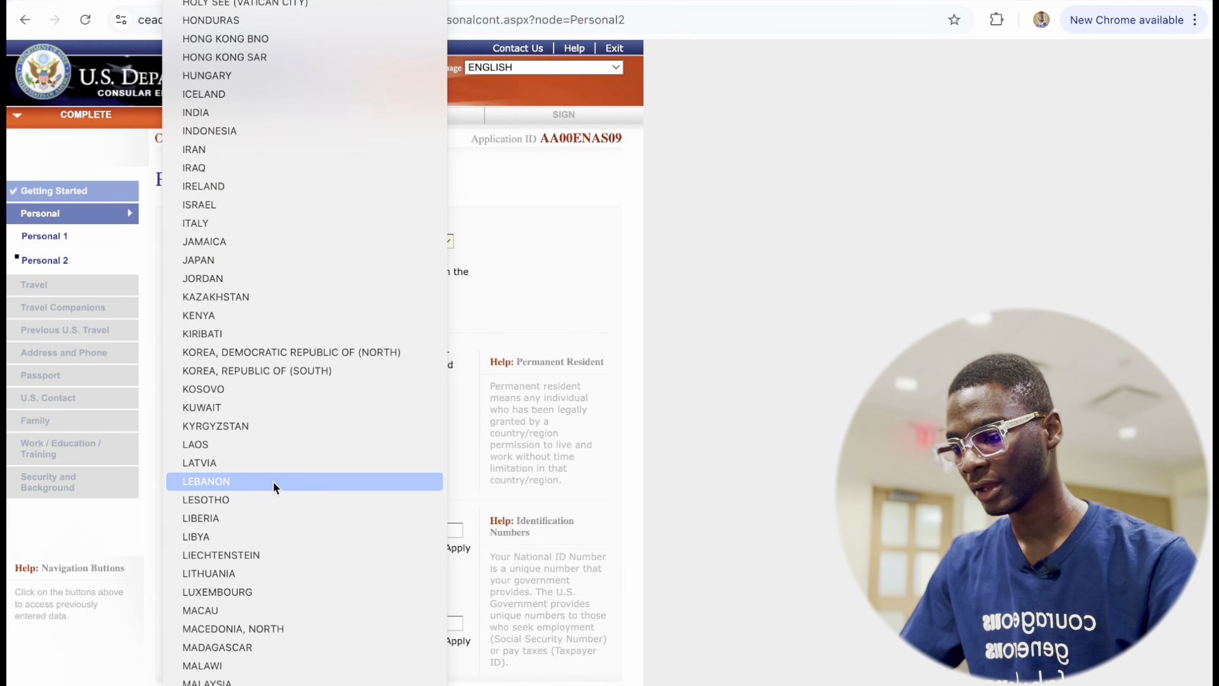
scroll(272, 481, up, 12)
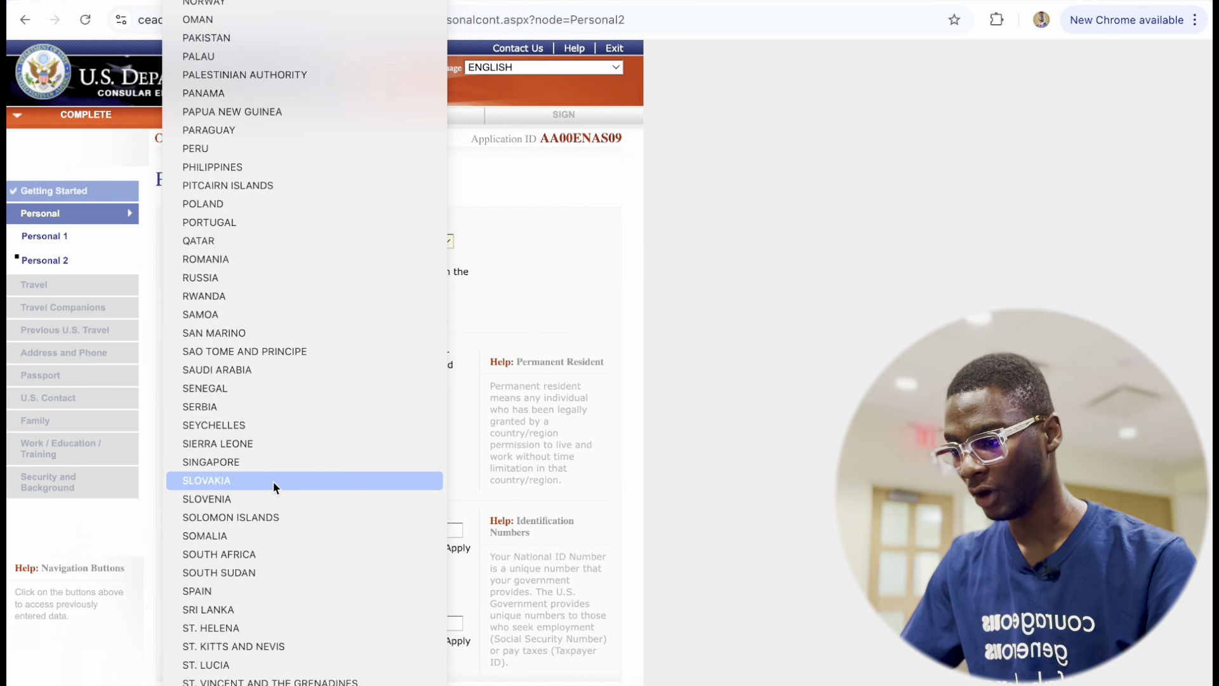
scroll(272, 481, down, 1)
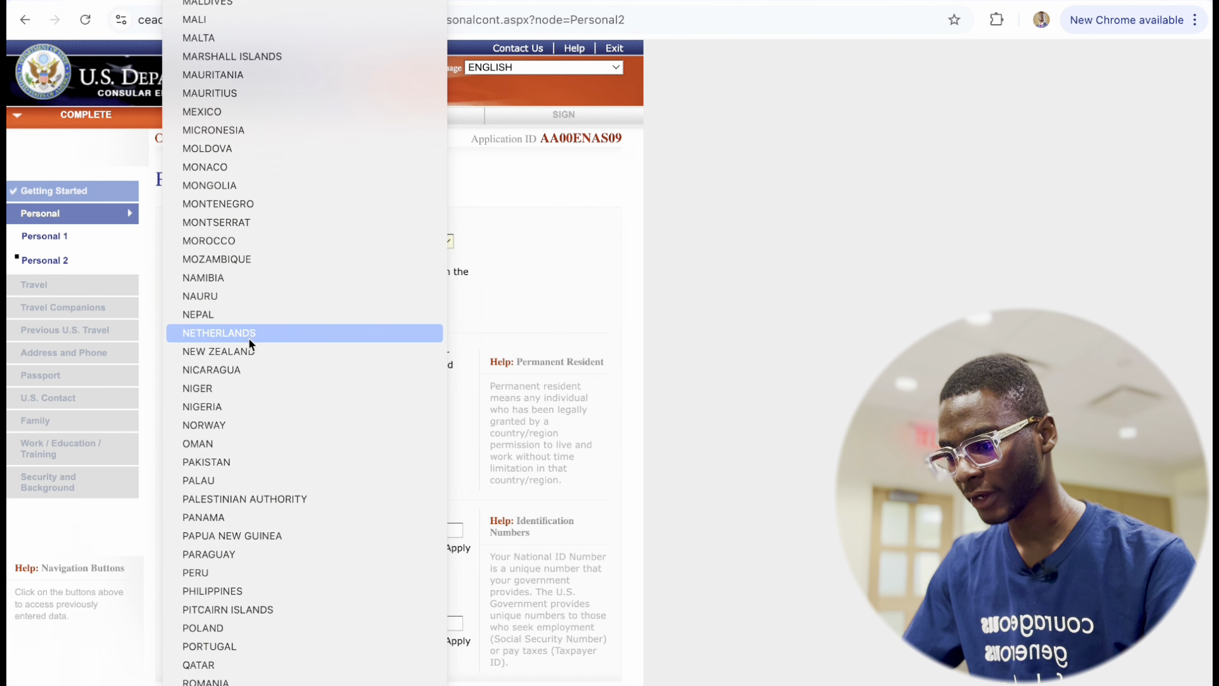
click(242, 405)
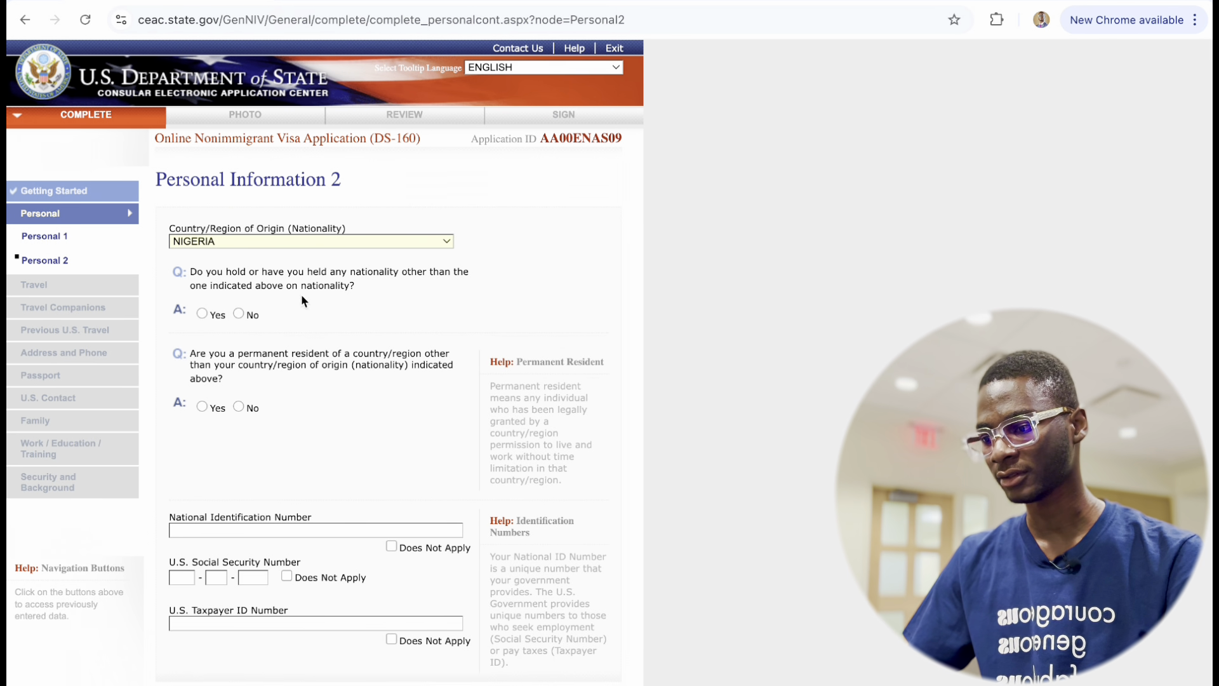
click(238, 313)
scroll(225, 437, down, 1)
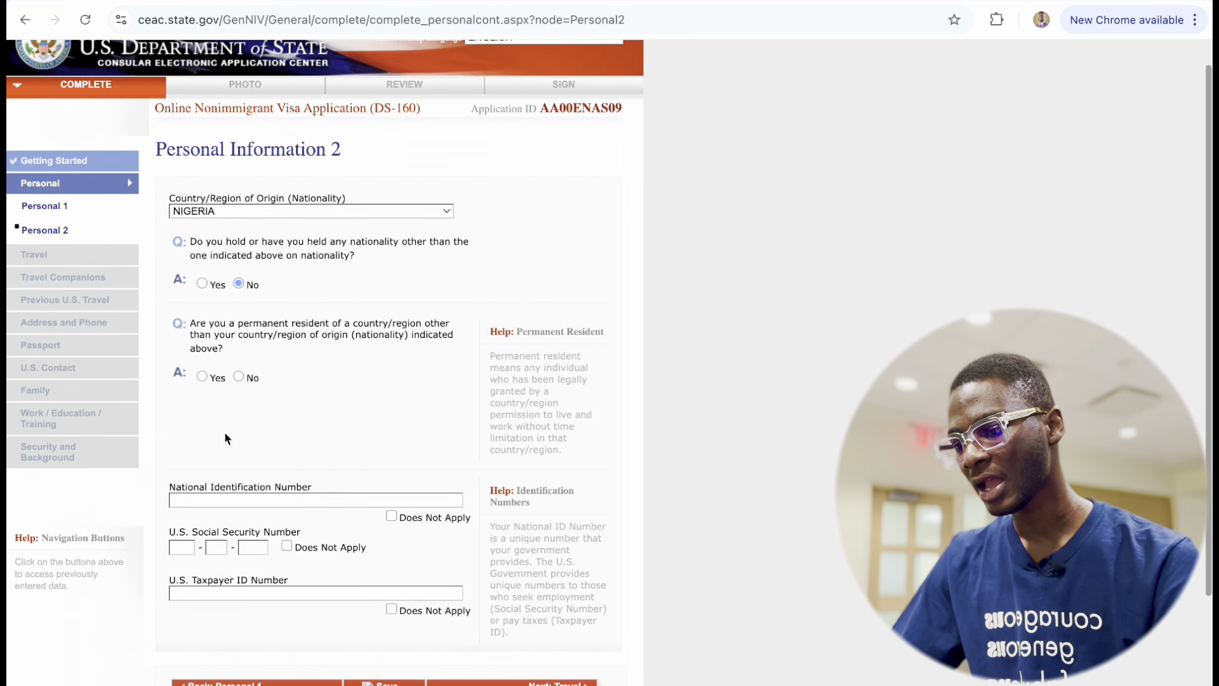
scroll(228, 438, down, 1)
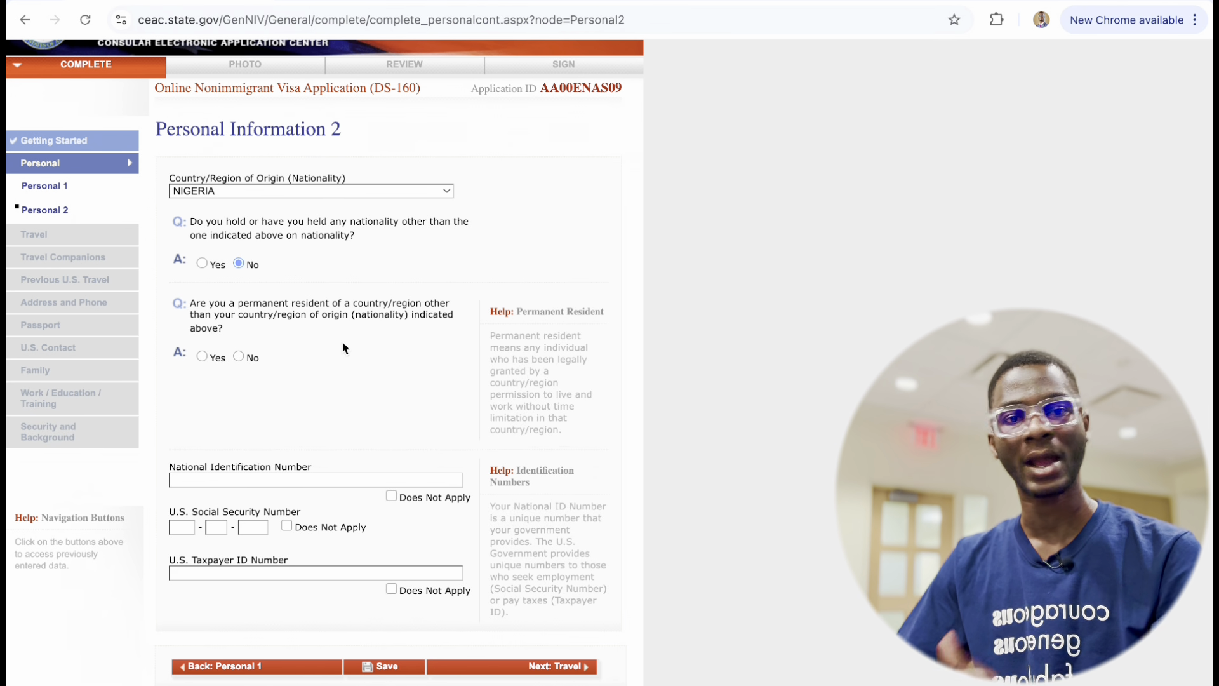
Answer No to permanent residency elsewhere and enter the national identification number.
click(238, 356)
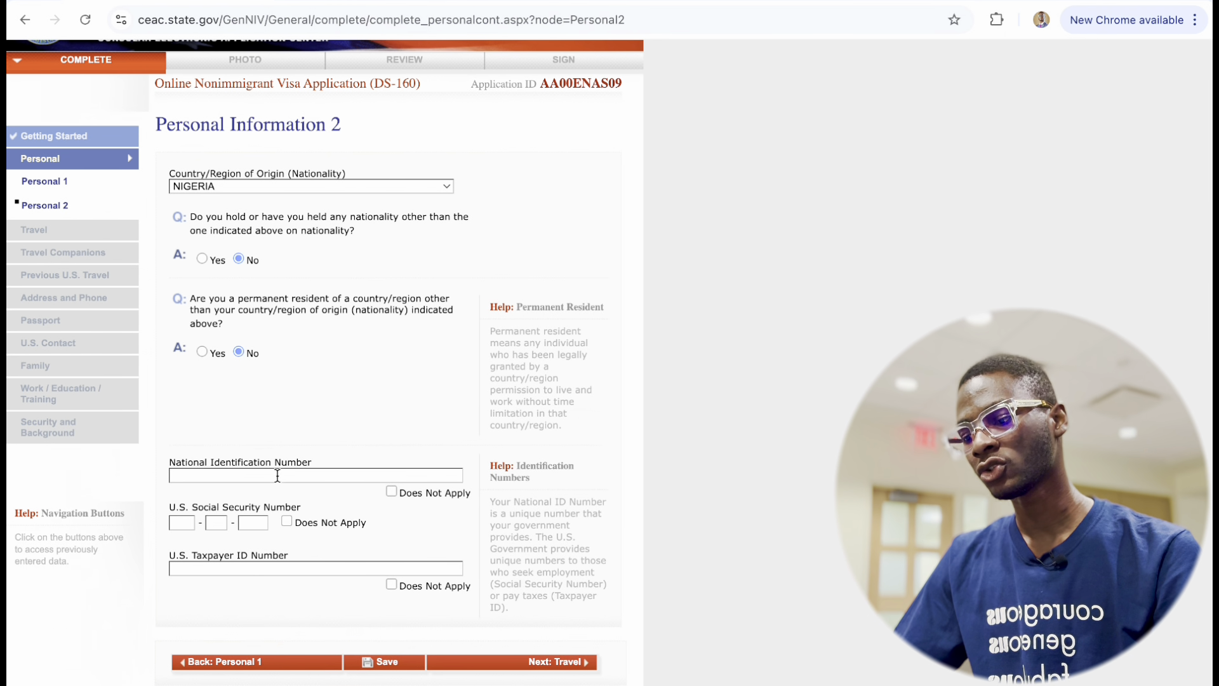
click(241, 475)
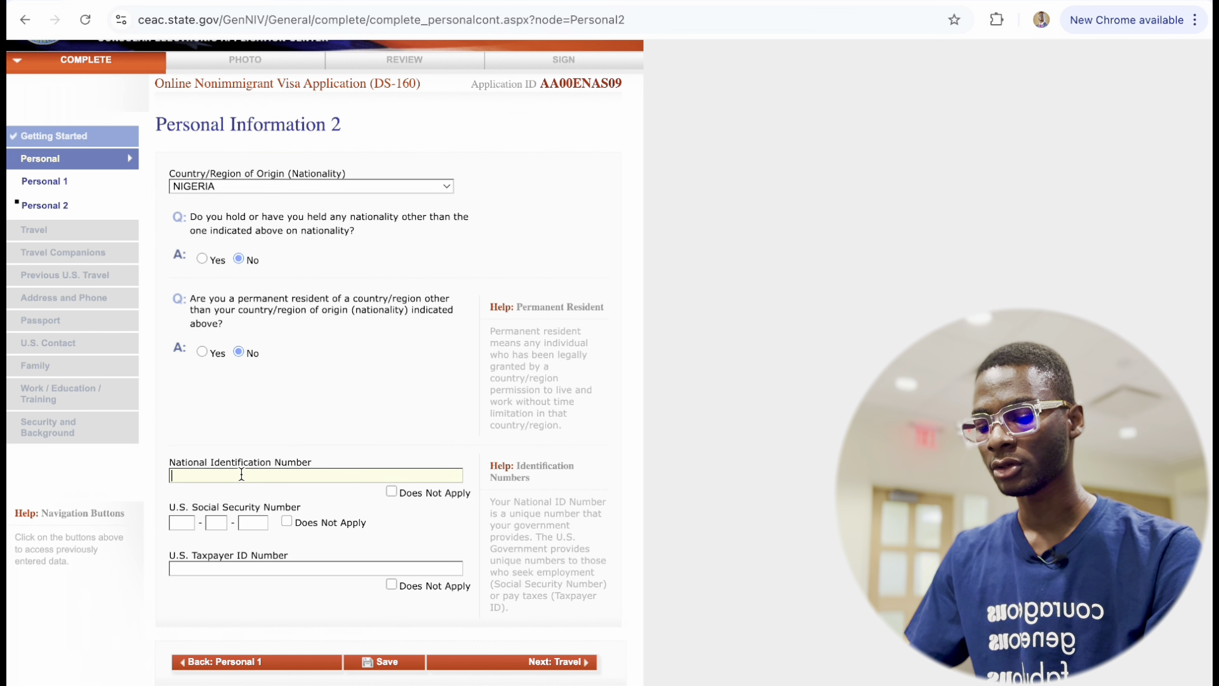
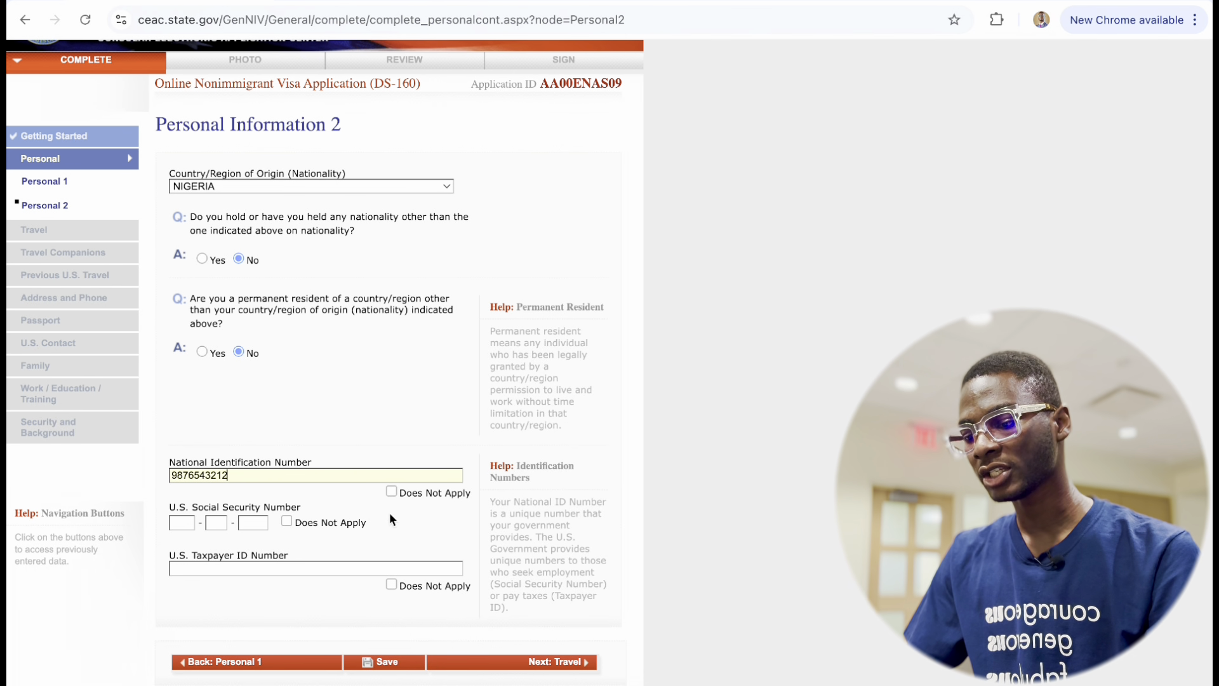
Mark the U.S. Social Security Number and Taxpayer ID as Does Not Apply.
scroll(374, 515, down, 2)
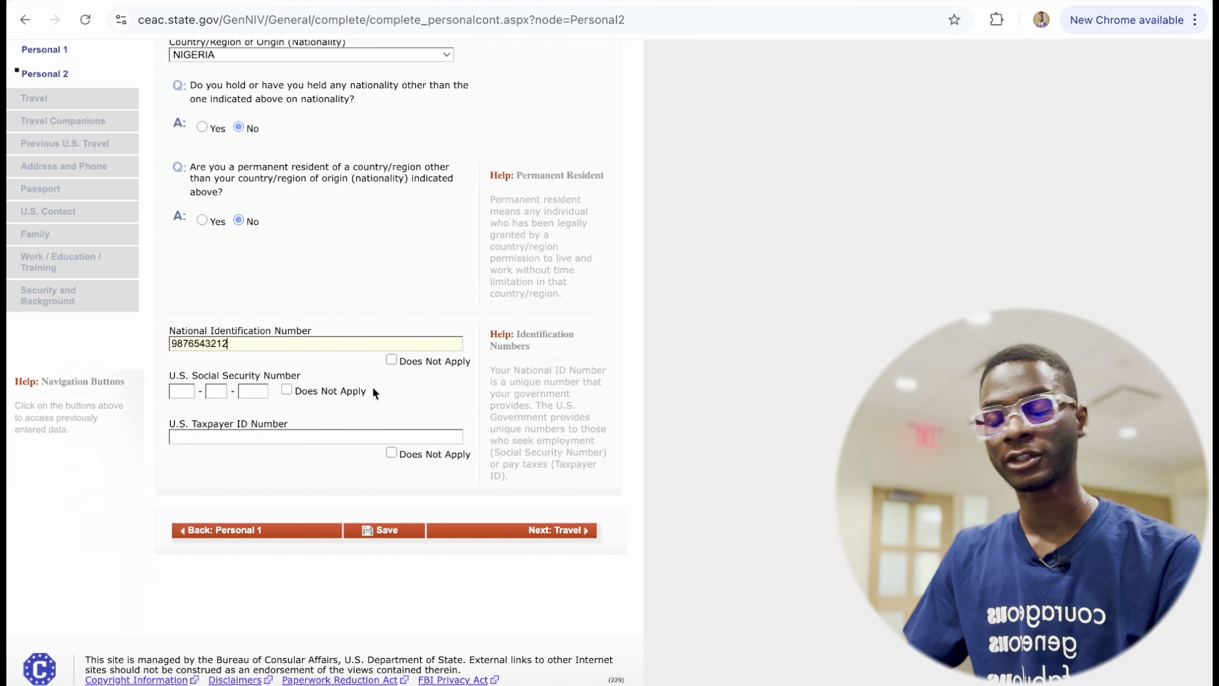
click(286, 389)
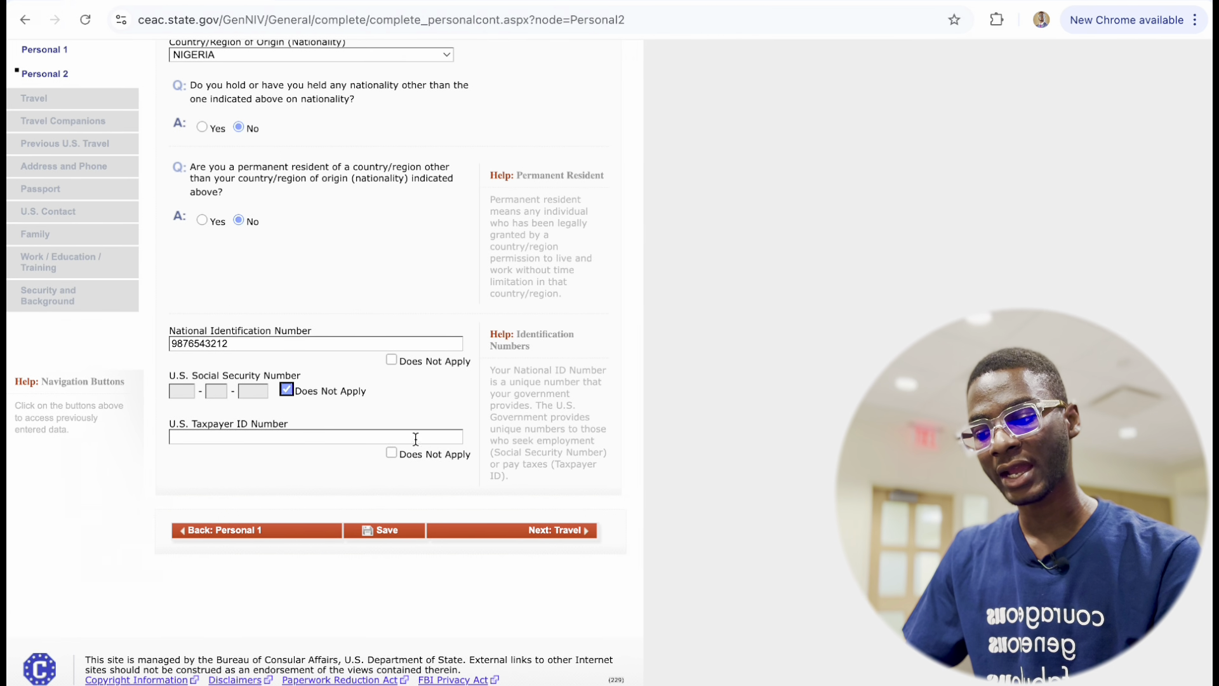
click(391, 452)
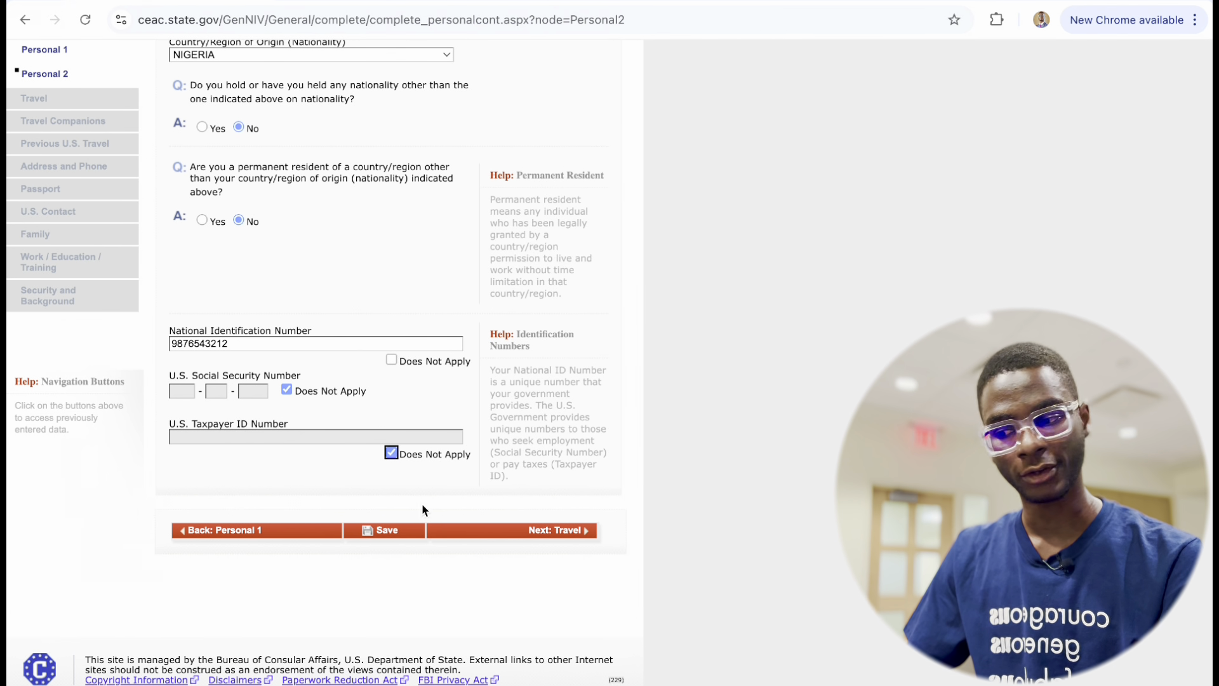
Save the Personal Information 2 answers and continue to the Travel Information page.
click(390, 535)
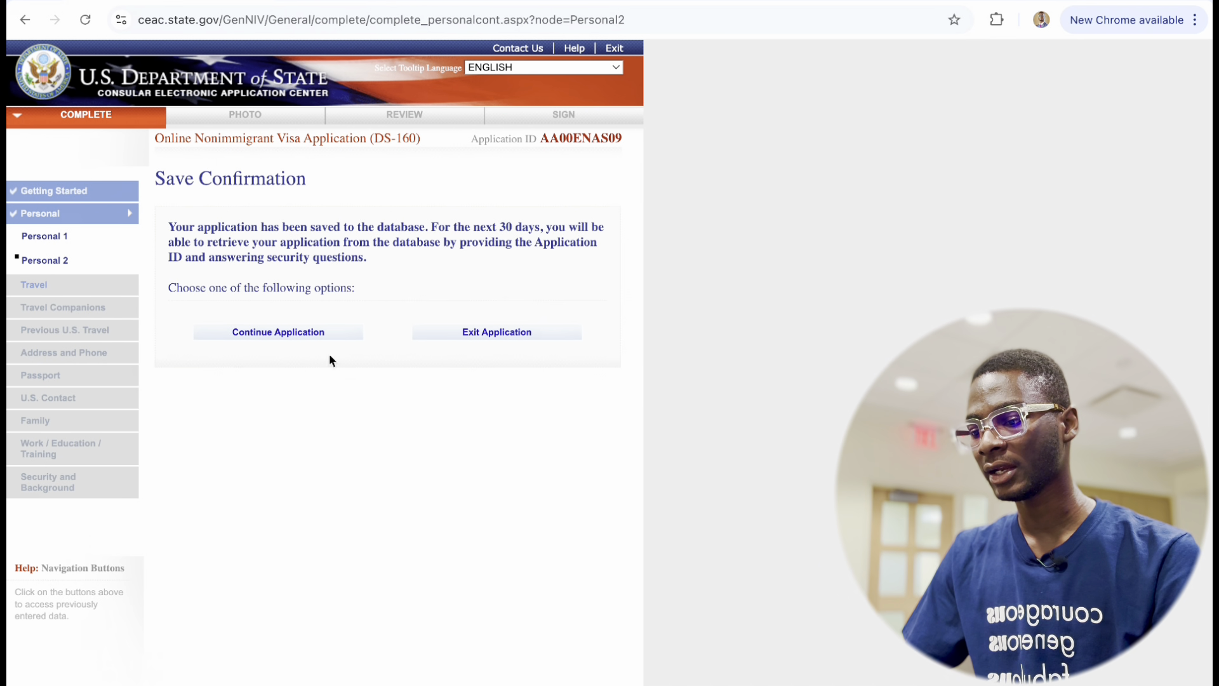
click(283, 332)
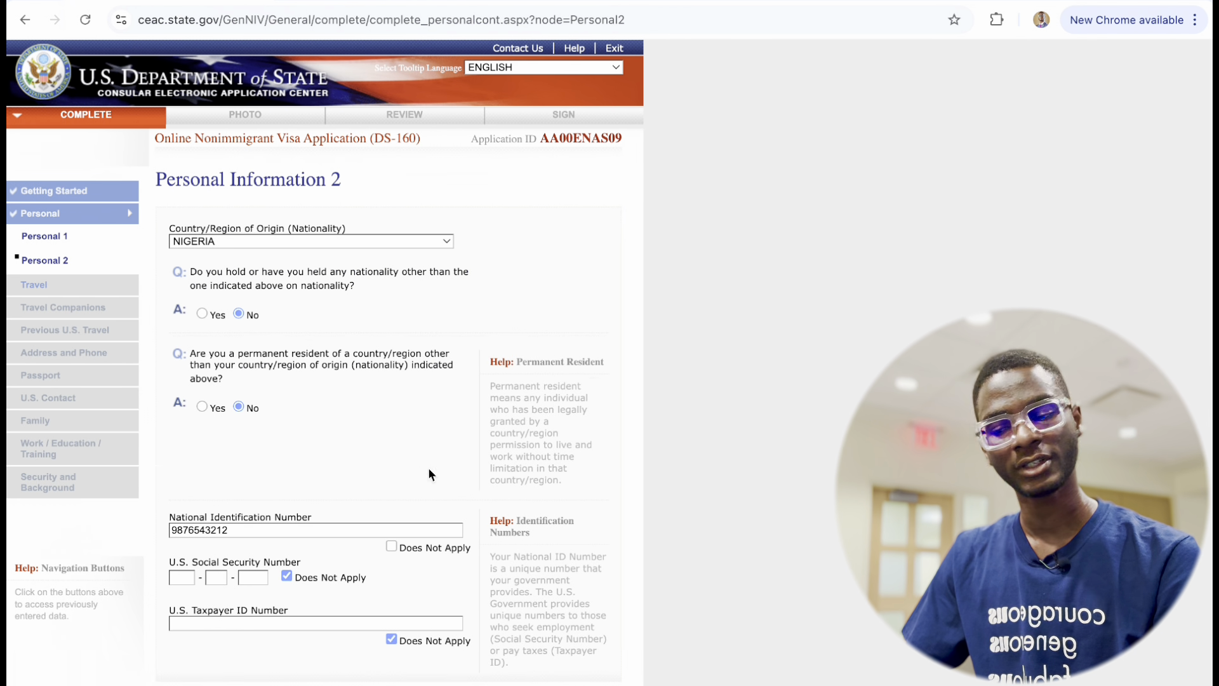
scroll(411, 462, down, 3)
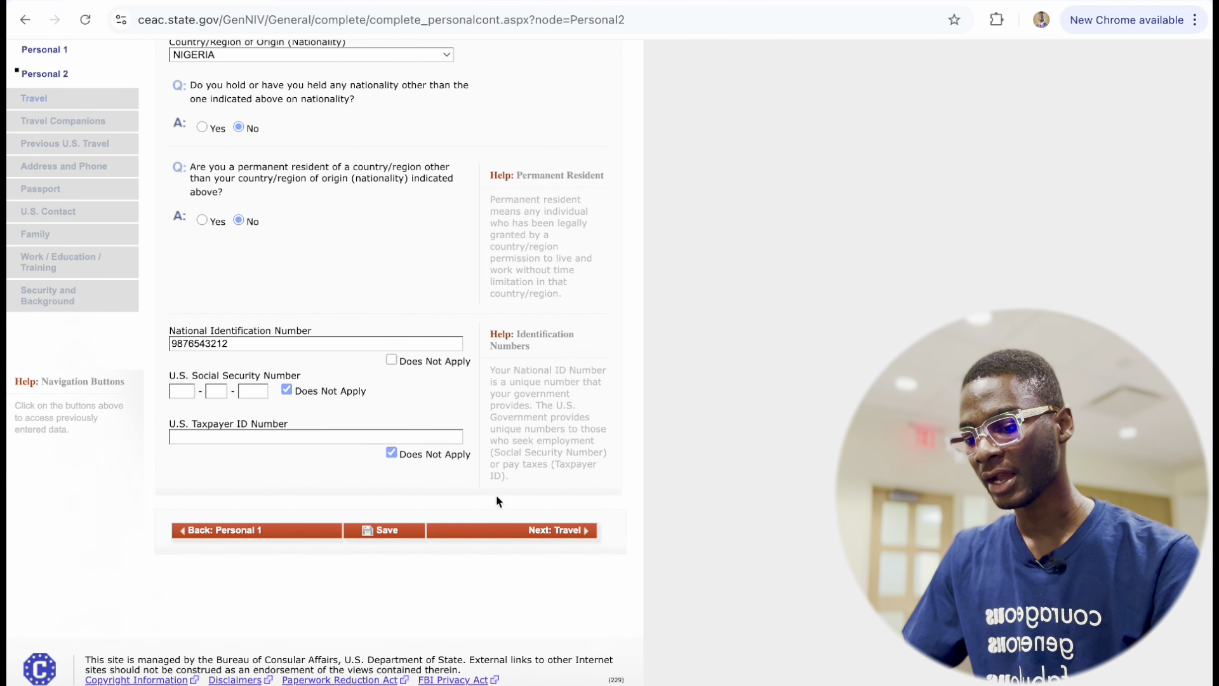
click(508, 533)
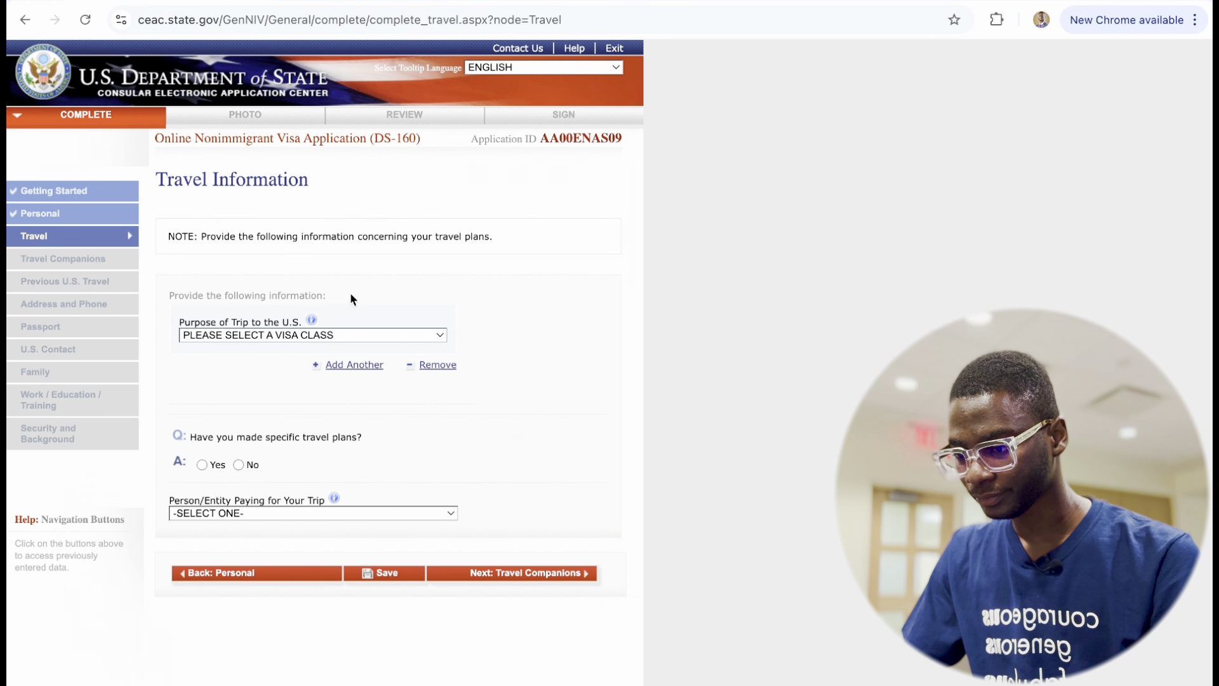
Set trip purpose to ACADEMIC OR LANGUAGE STUDENT (F) specified as STUDENT (F1), with No specific travel plans.
scroll(331, 385, down, 1)
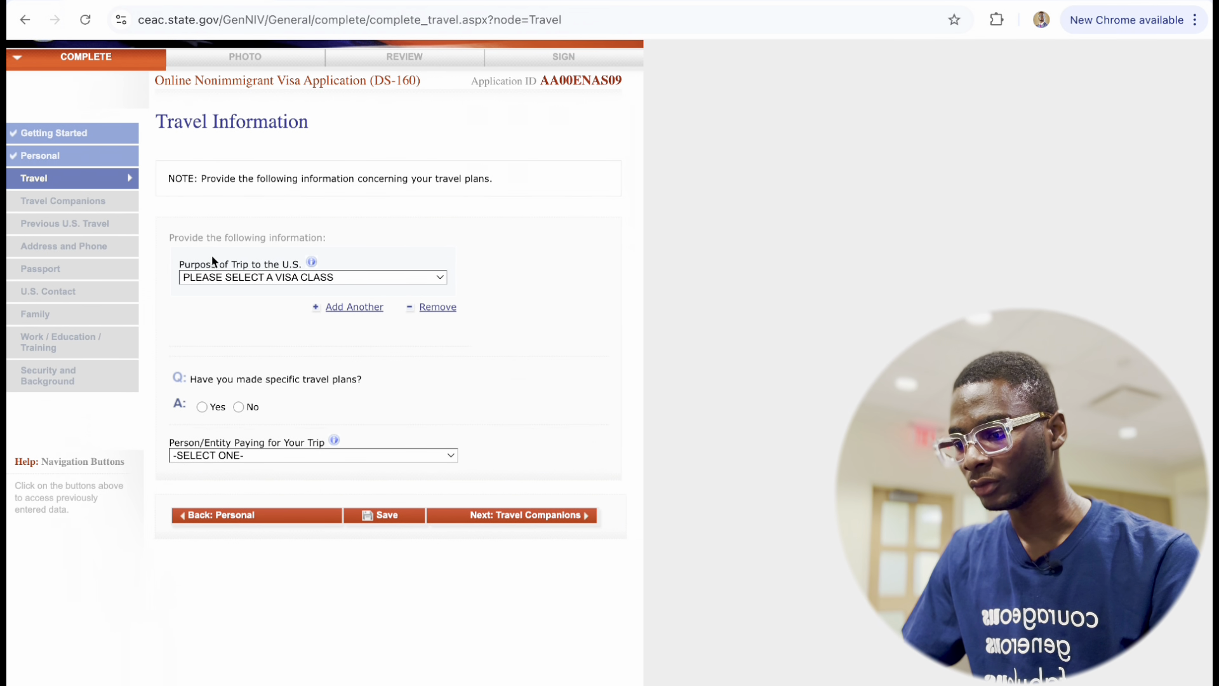
click(343, 279)
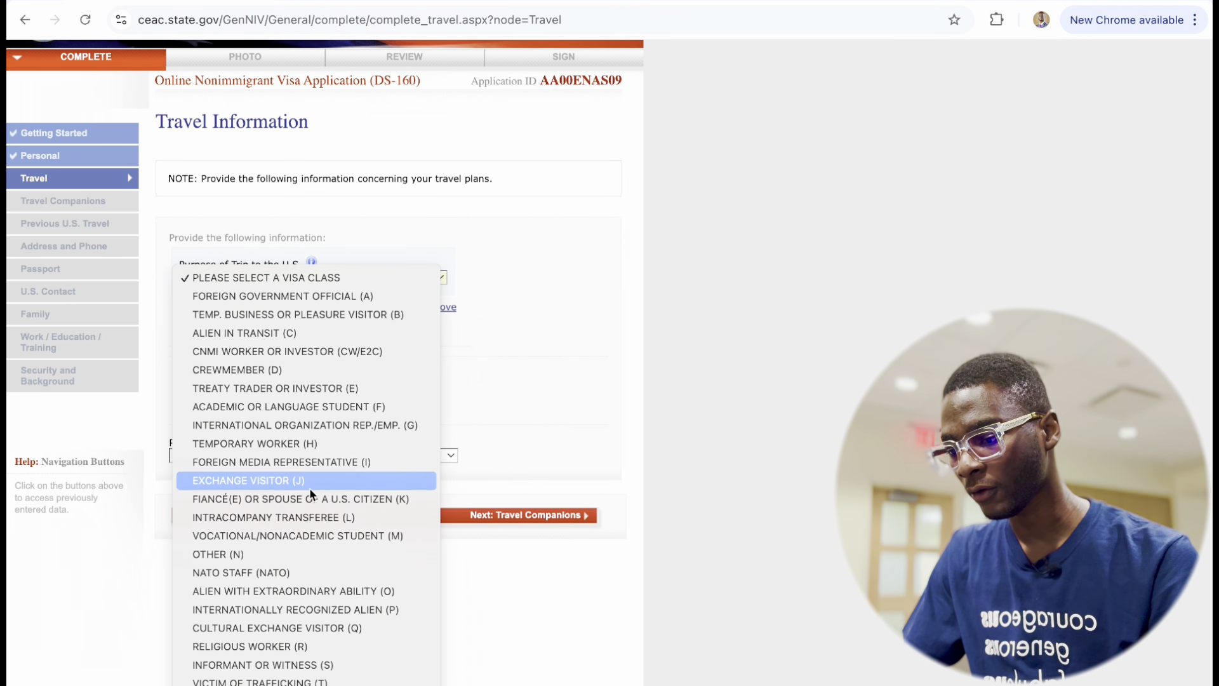
scroll(310, 489, down, 1)
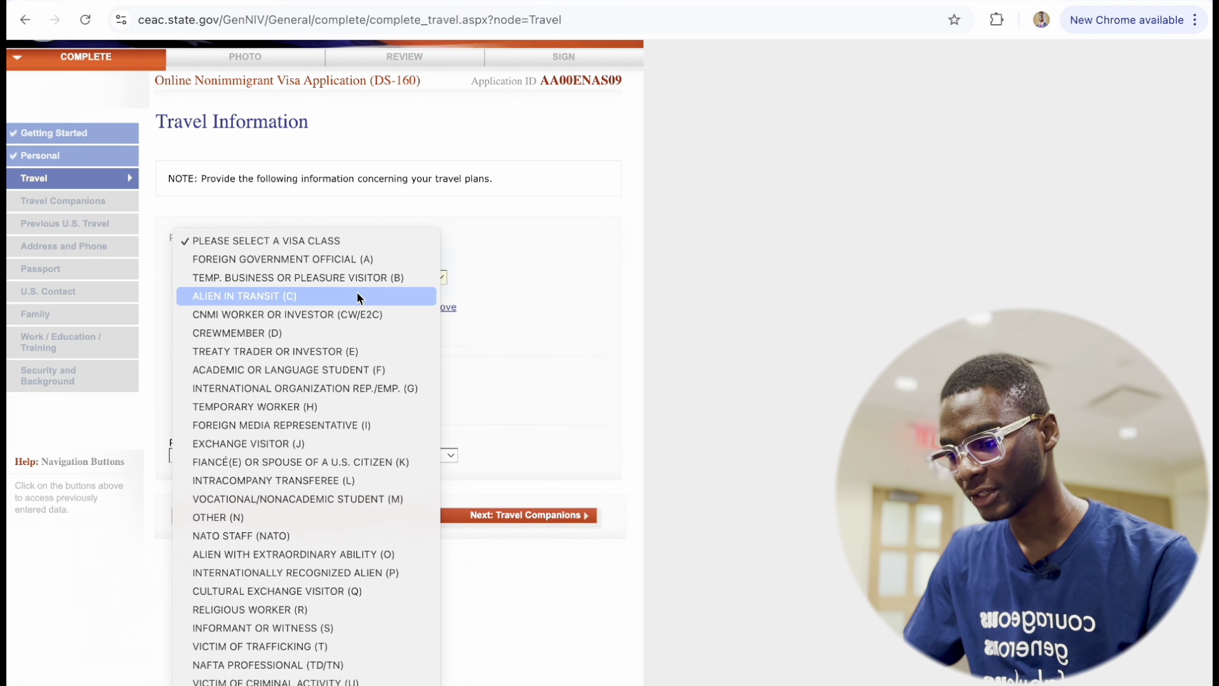
click(335, 376)
scroll(341, 449, down, 2)
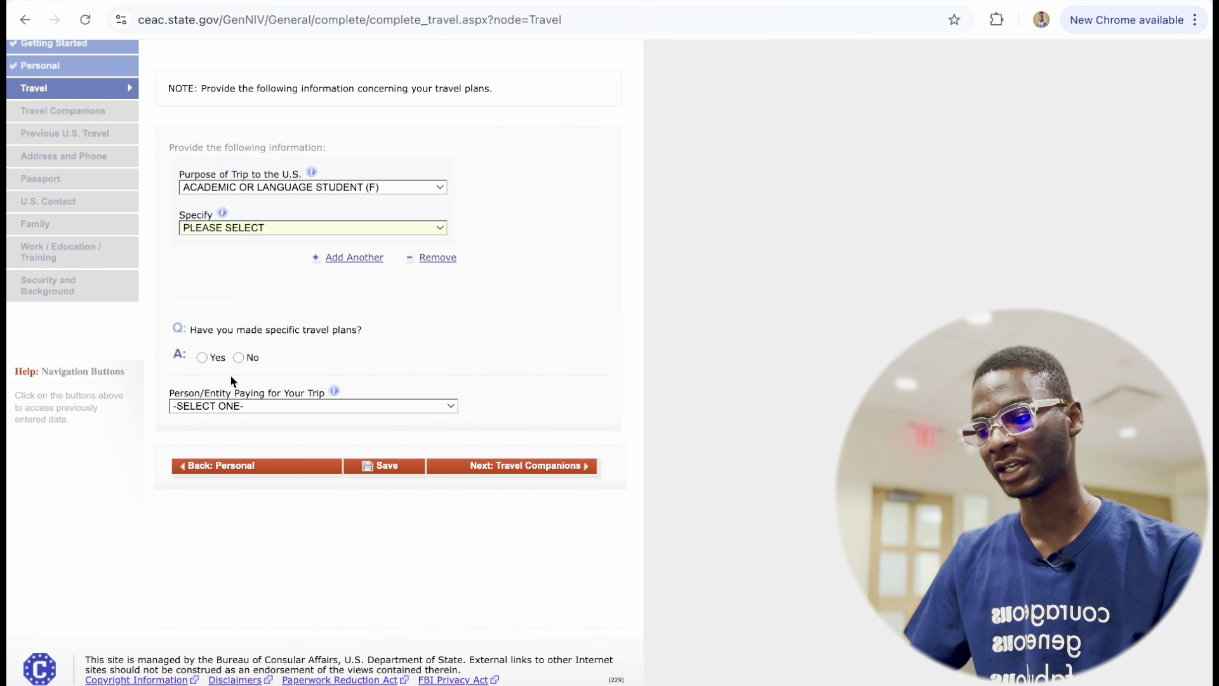
click(238, 357)
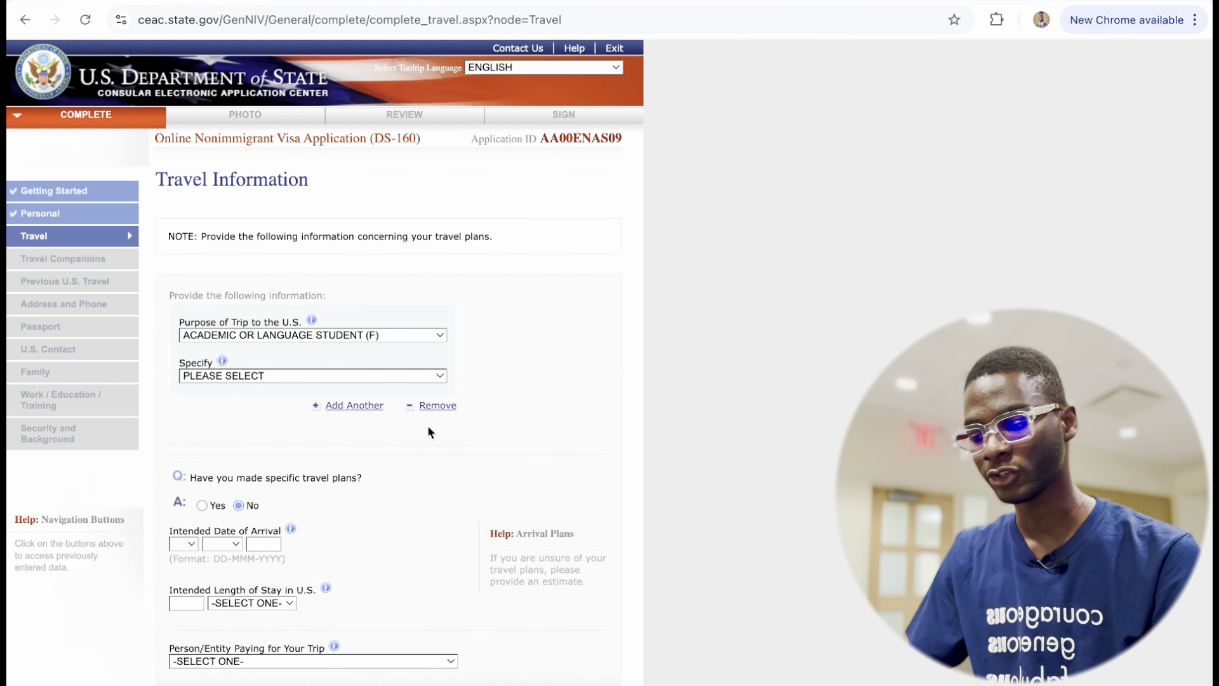
click(315, 379)
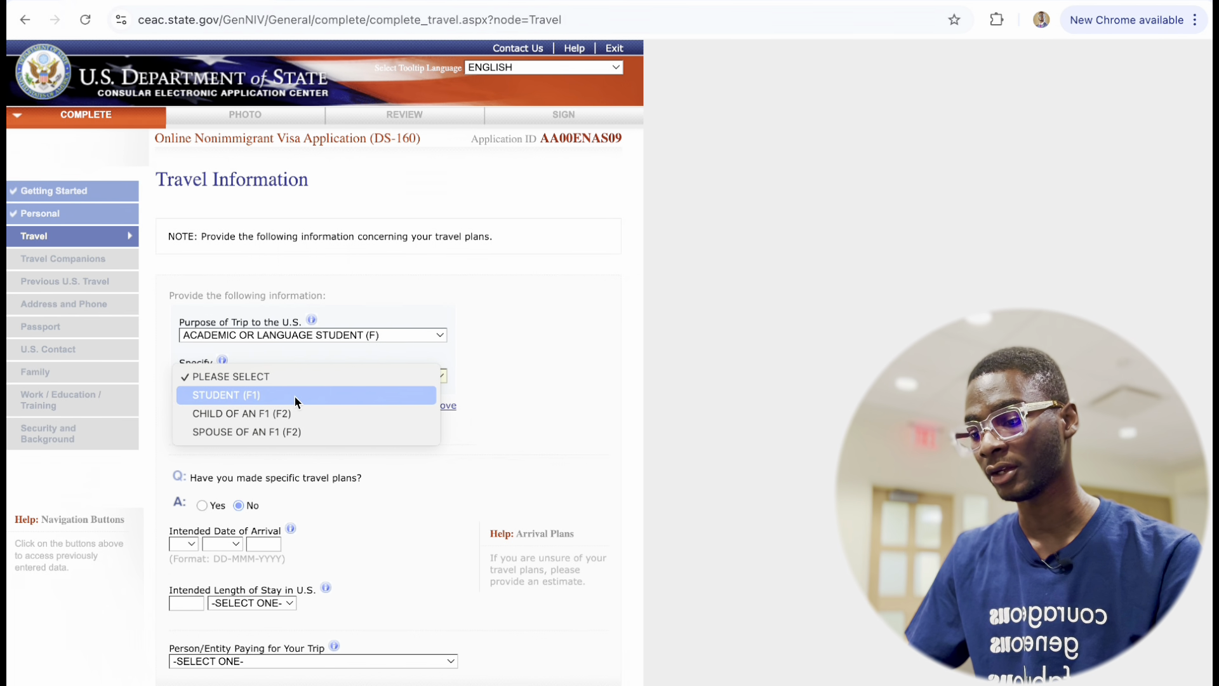
click(266, 395)
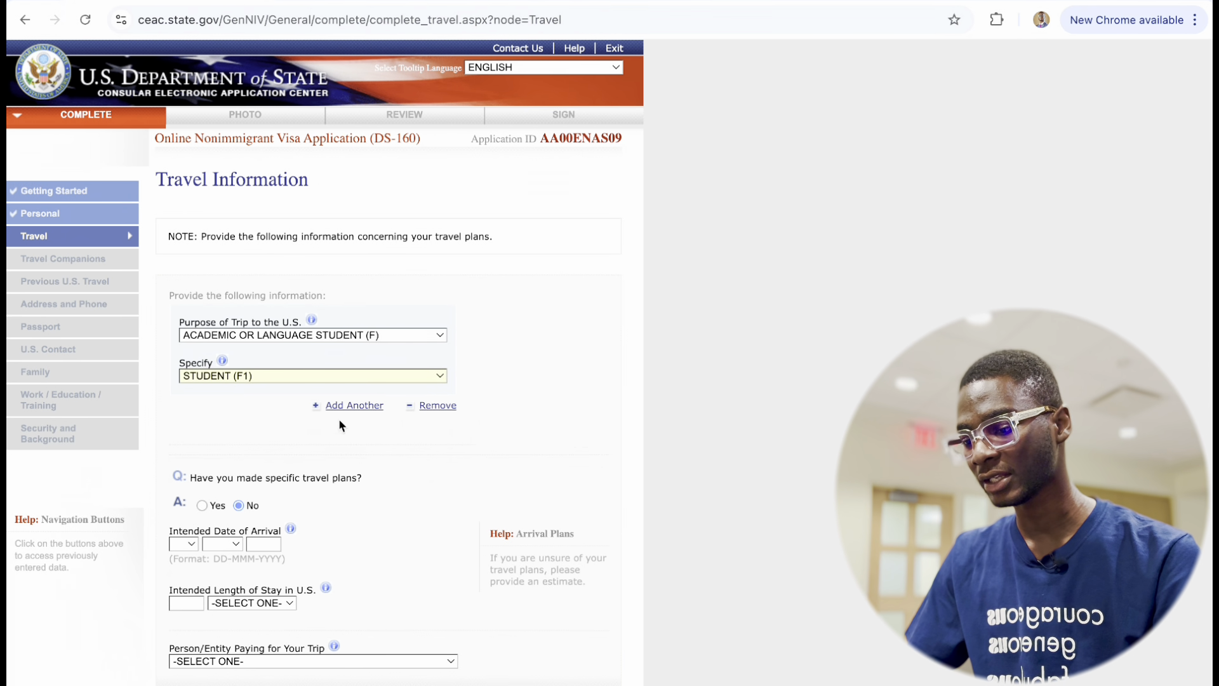
Set the intended arrival date to 08 AUG 2025.
scroll(330, 426, down, 3)
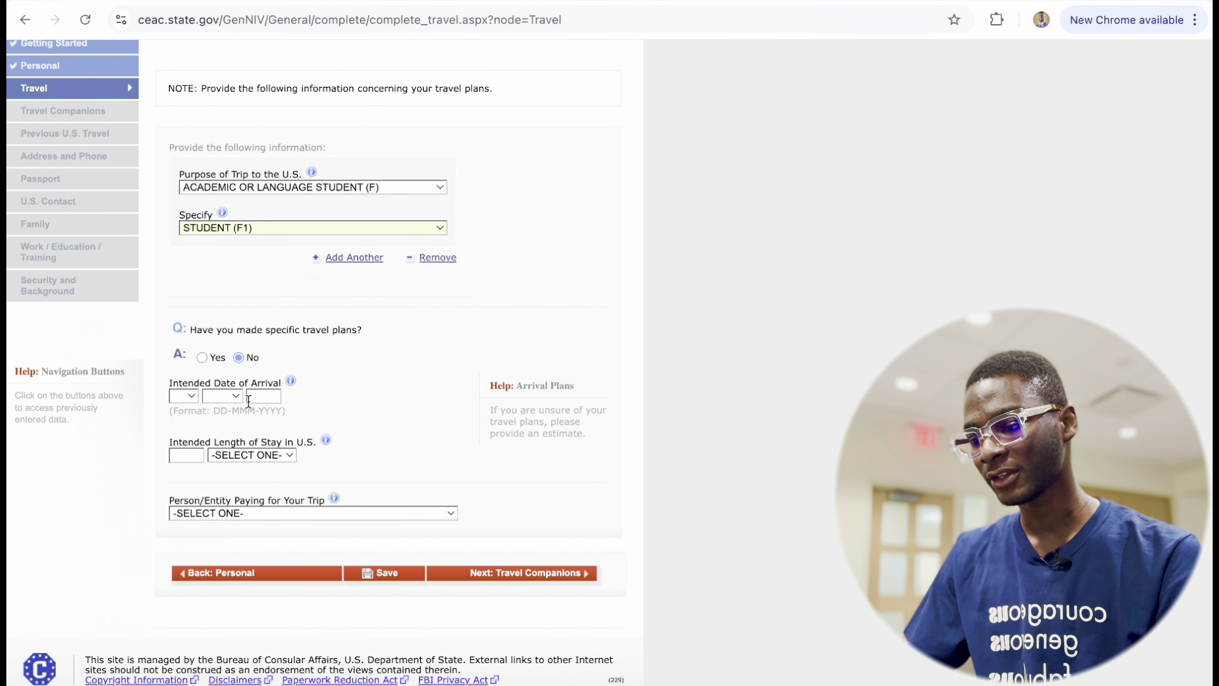
click(188, 395)
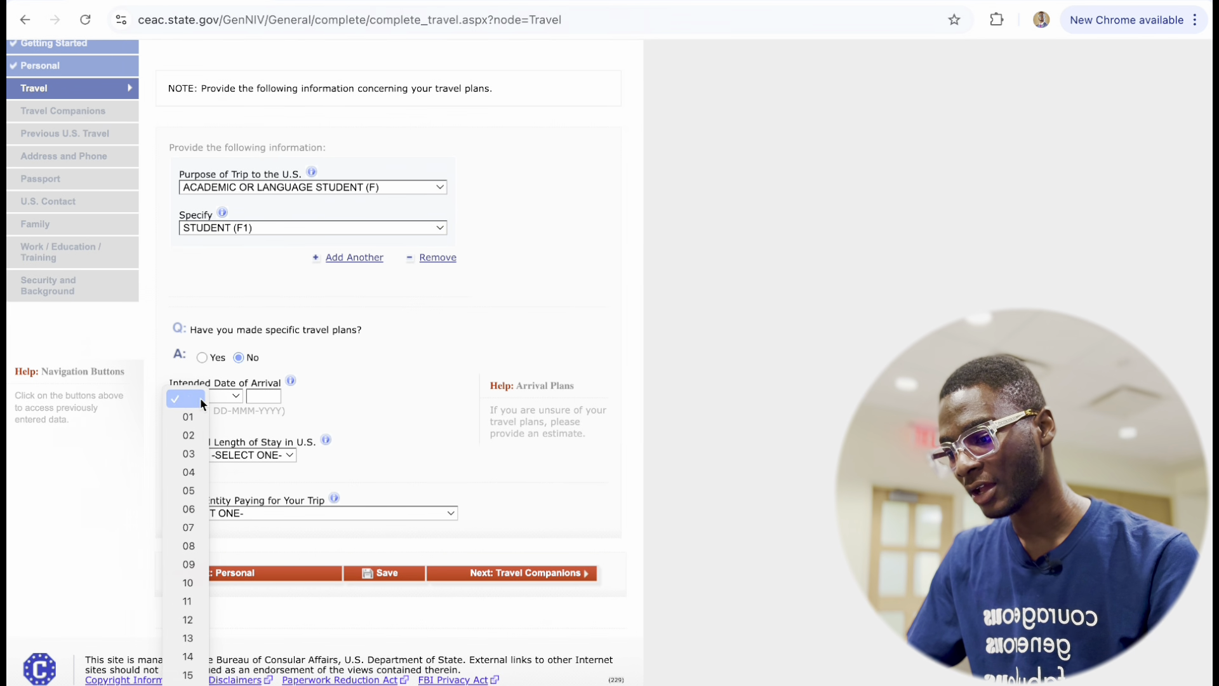
click(190, 545)
click(236, 398)
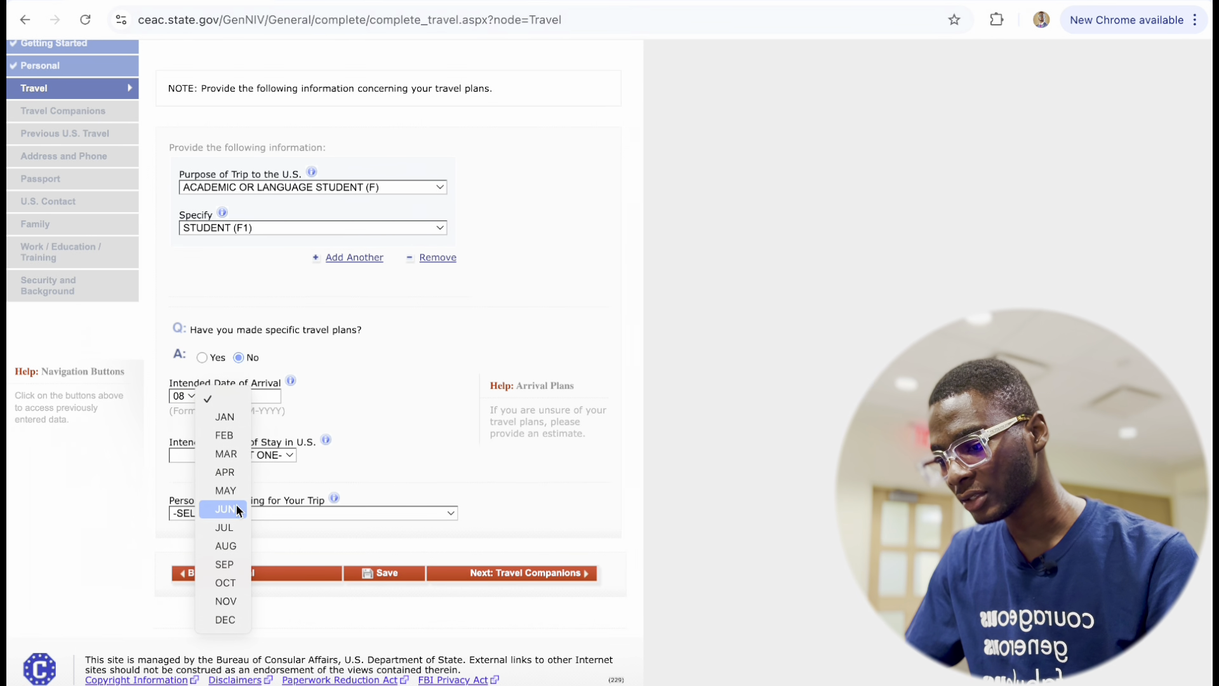
click(224, 546)
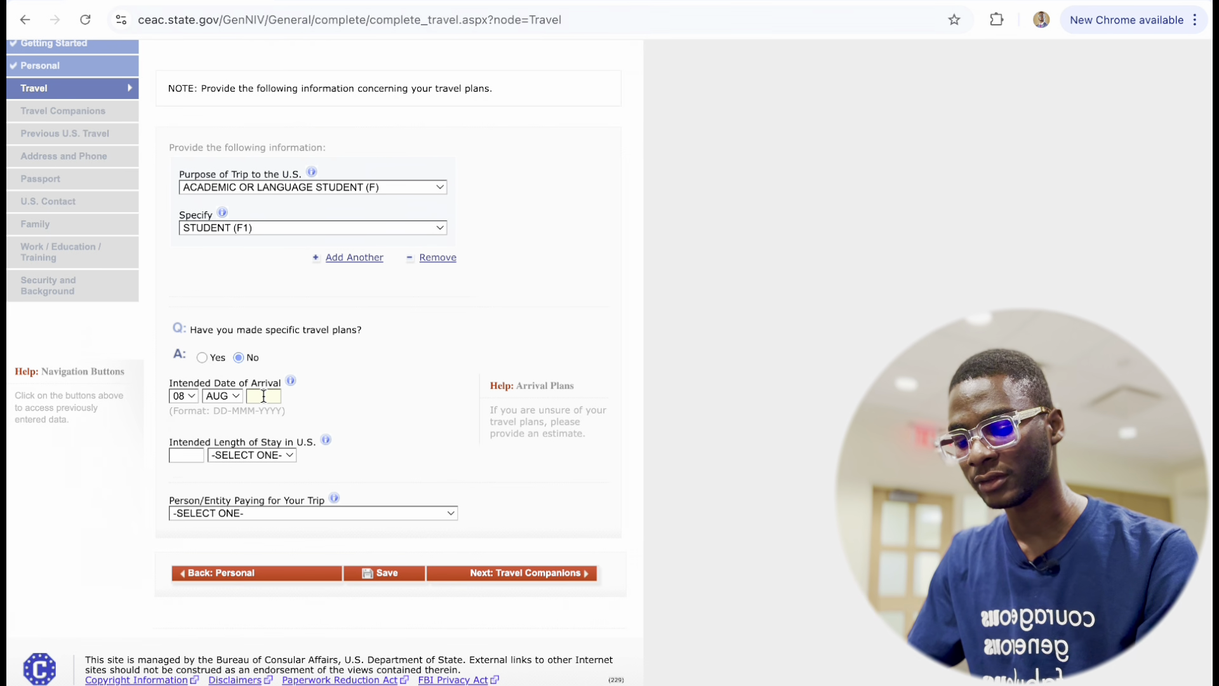
text(2025)
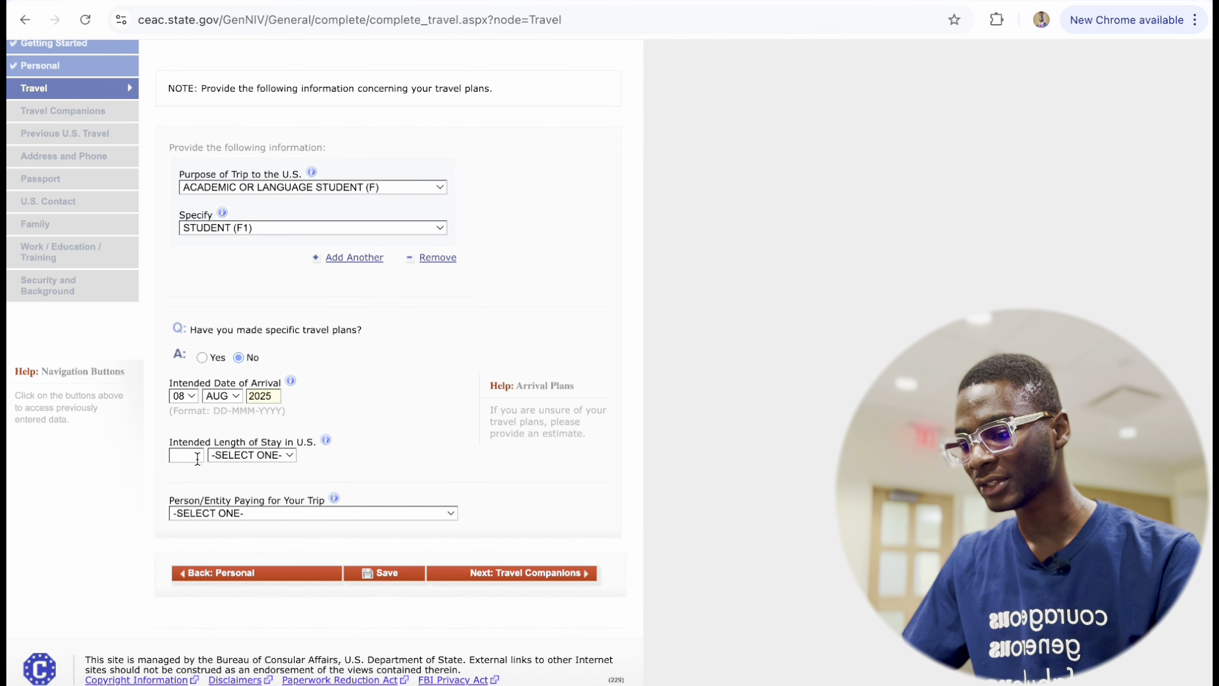
Set the intended length of stay to 2 YEAR(S).
click(250, 455)
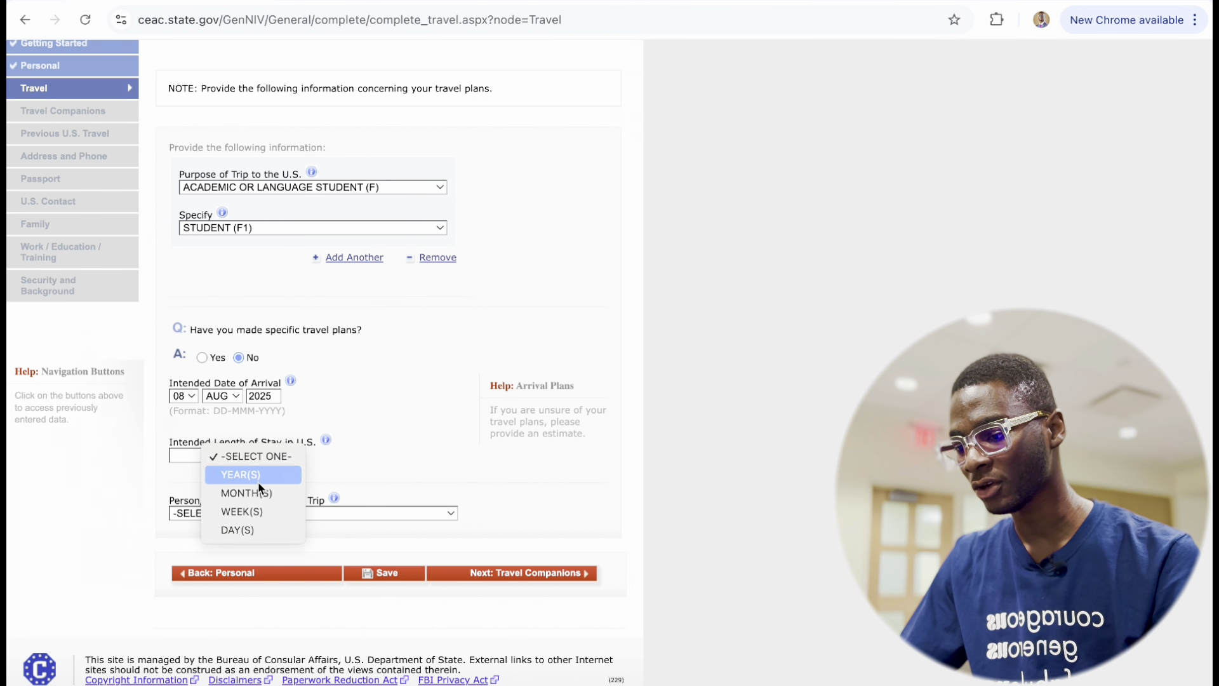
click(256, 474)
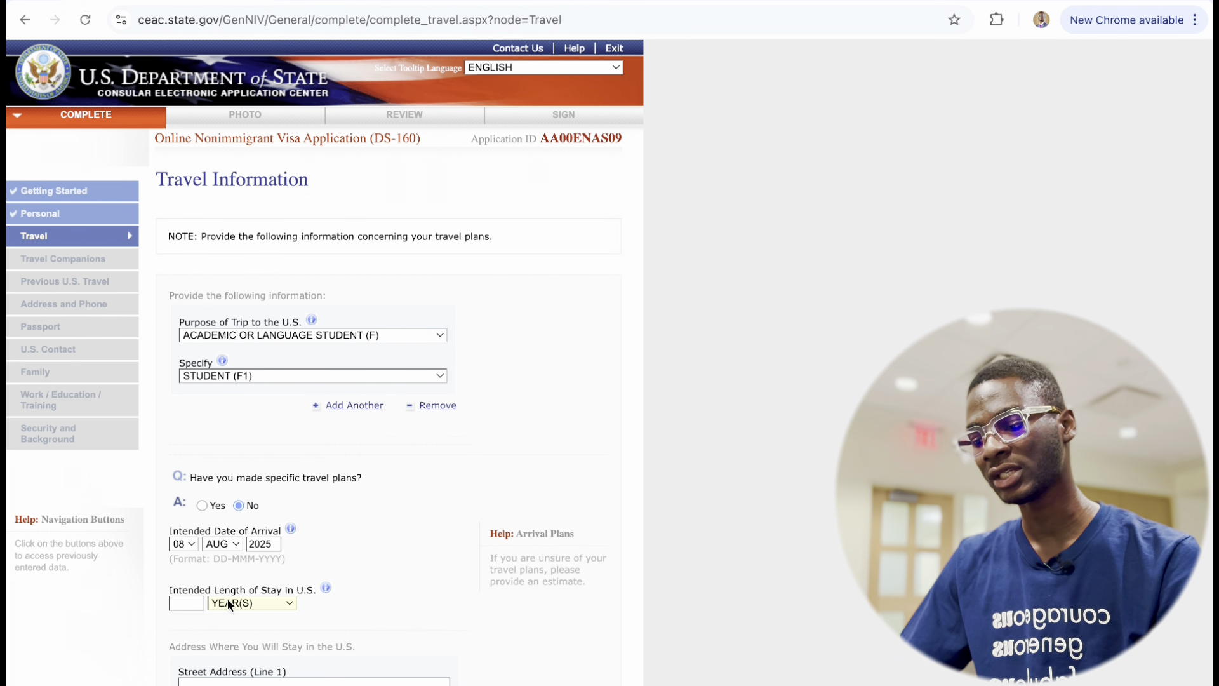
click(194, 602)
text(2)
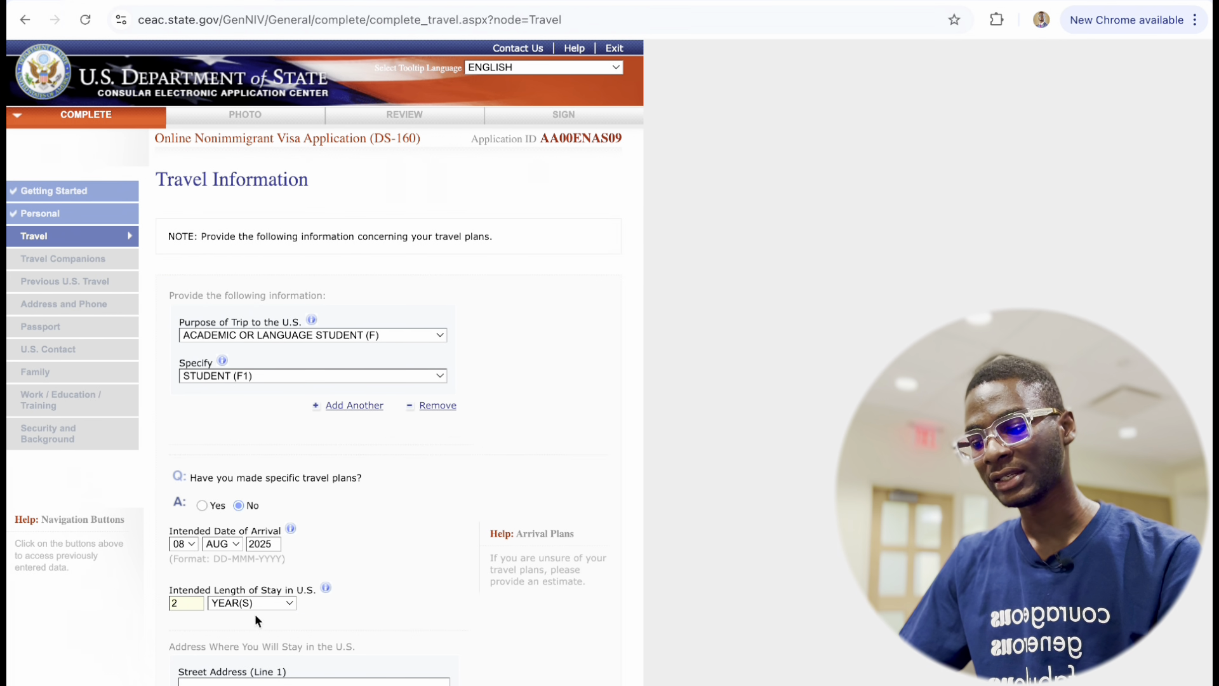
click(324, 609)
scroll(329, 592, down, 2)
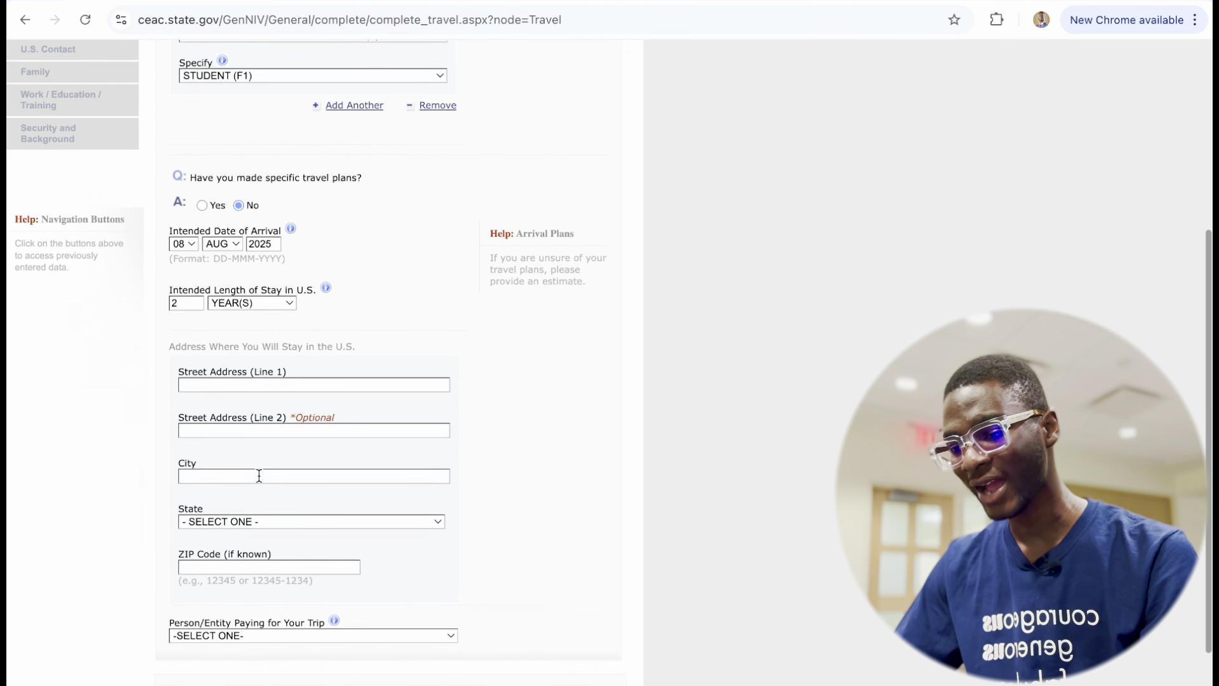
scroll(259, 475, down, 2)
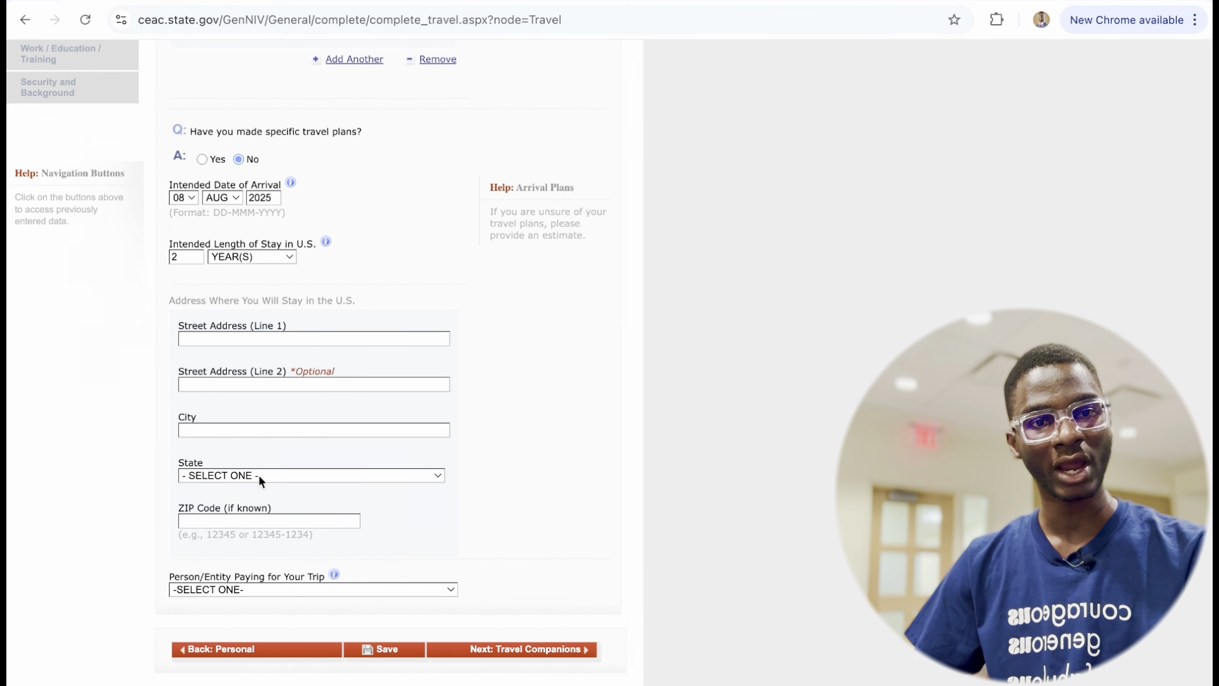
scroll(258, 474, down, 1)
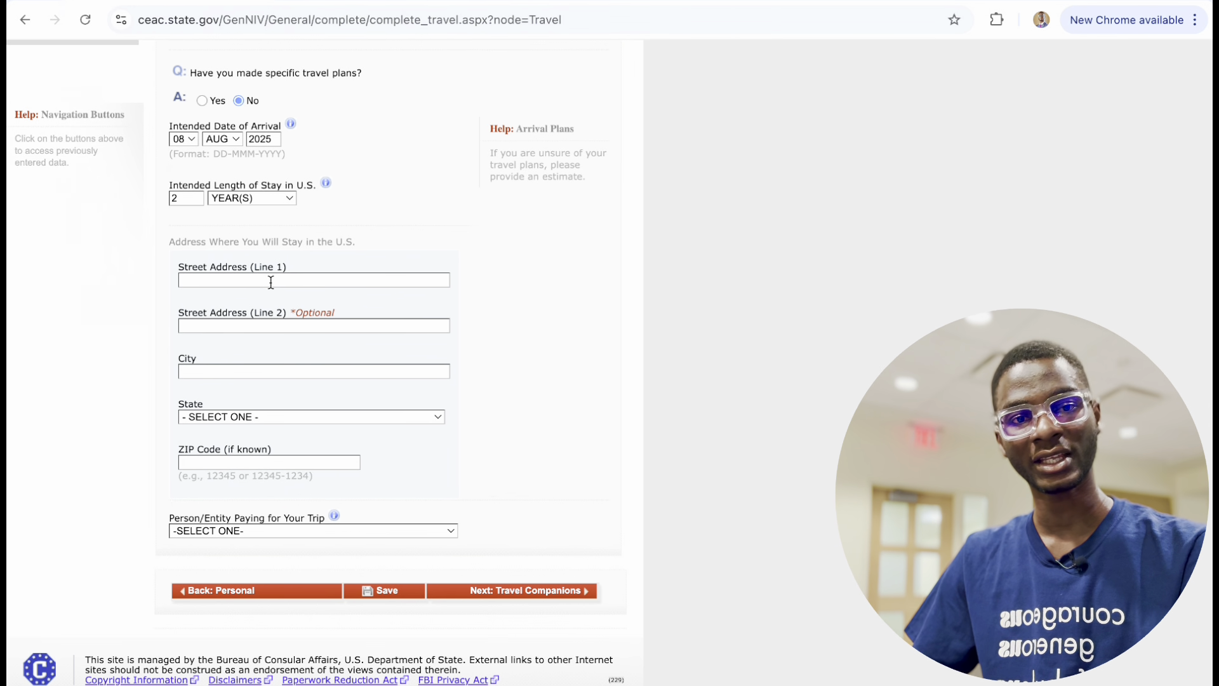
Autofill the U.S. stay address street, city, state and ZIP from Chrome's saved address.
click(252, 280)
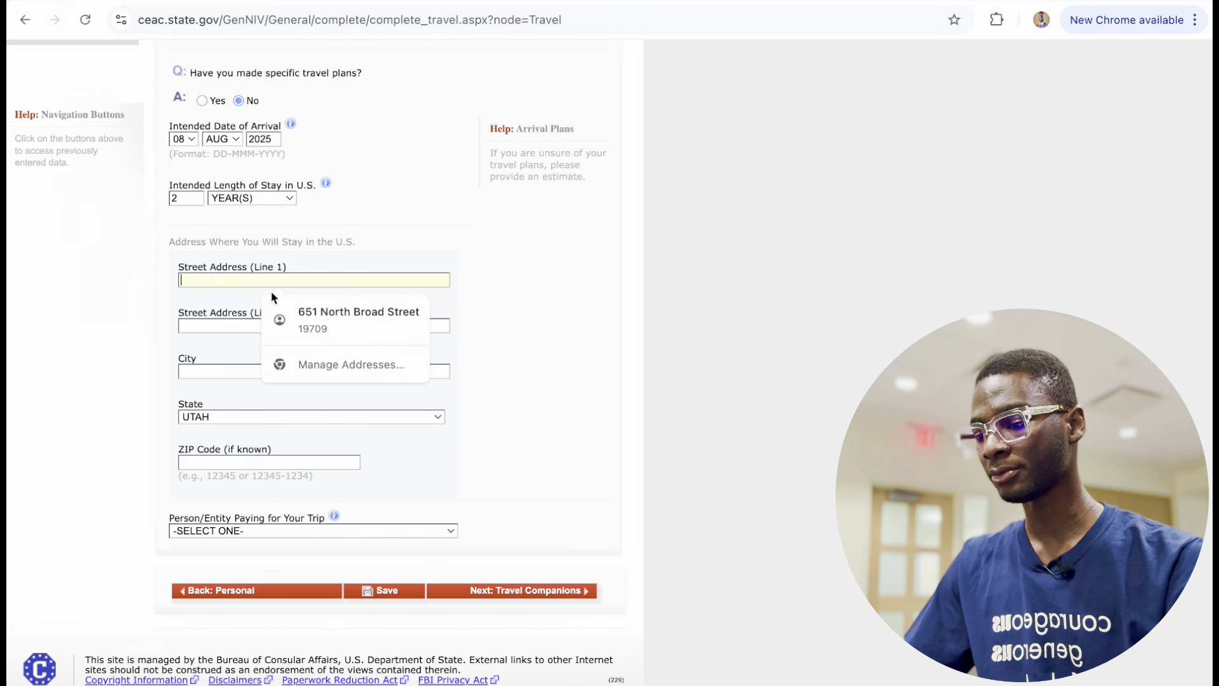
click(327, 329)
scroll(320, 496, down, 1)
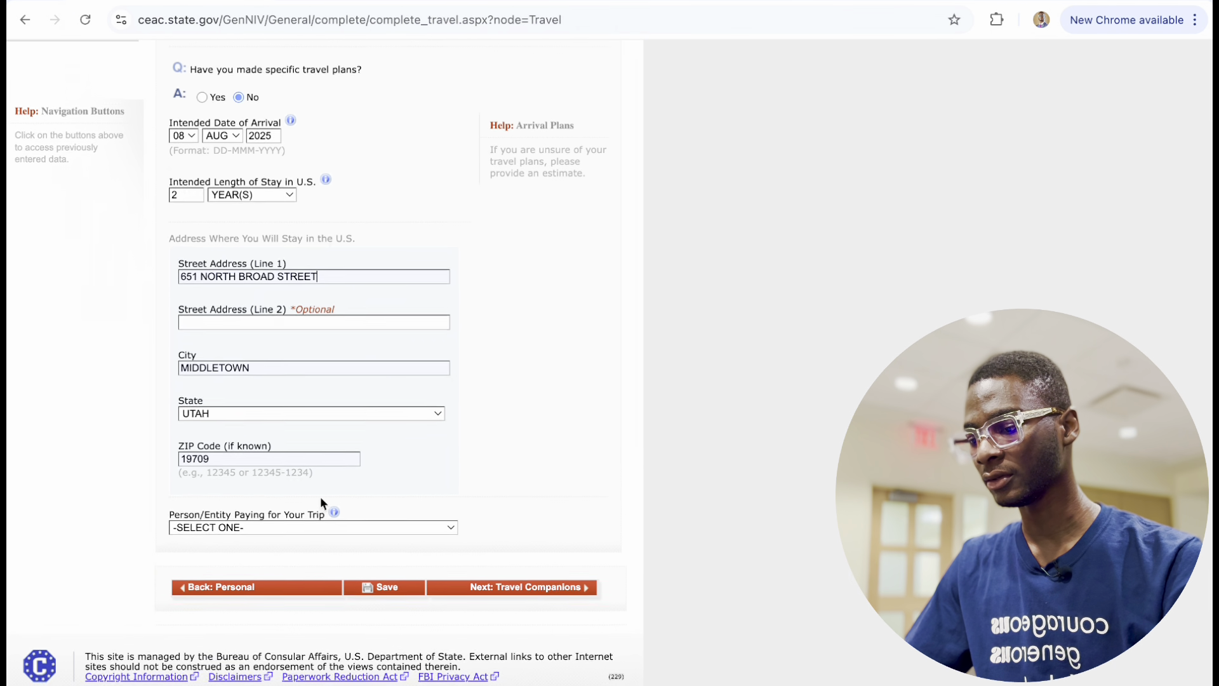
scroll(320, 496, up, 1)
scroll(191, 473, down, 1)
scroll(221, 424, up, 1)
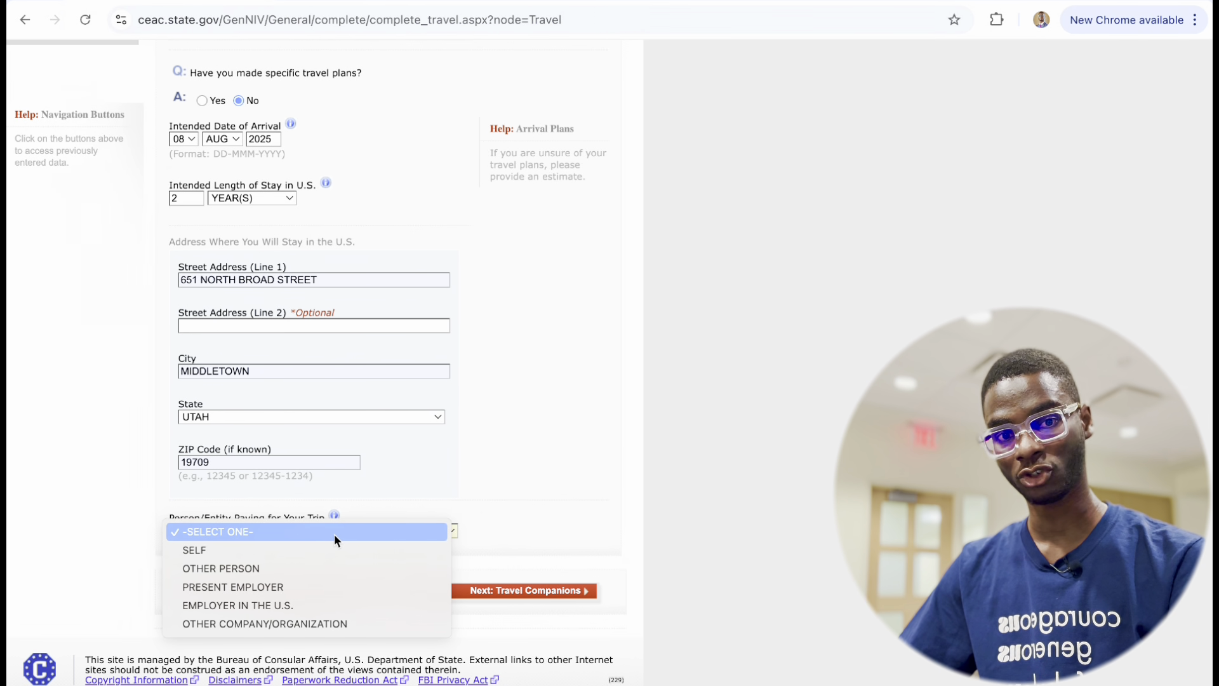
Choose OTHER COMPANY/ORGANIZATION in the Person/Entity Paying for Your Trip dropdown.
click(334, 535)
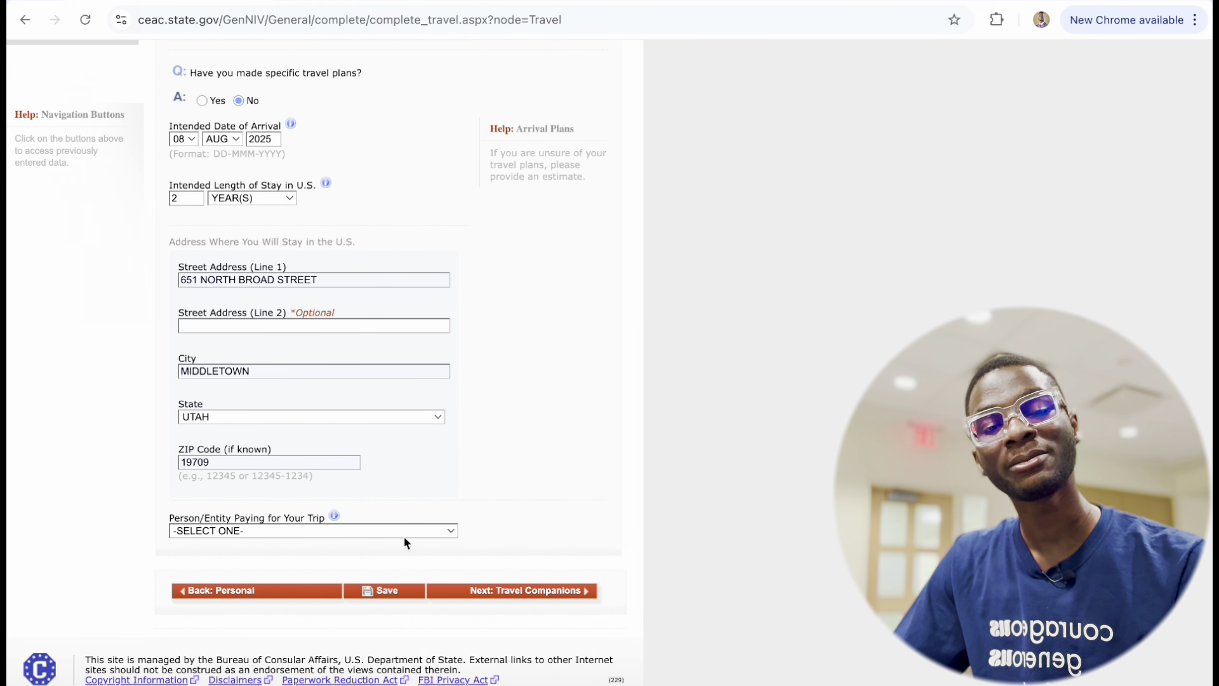
click(405, 537)
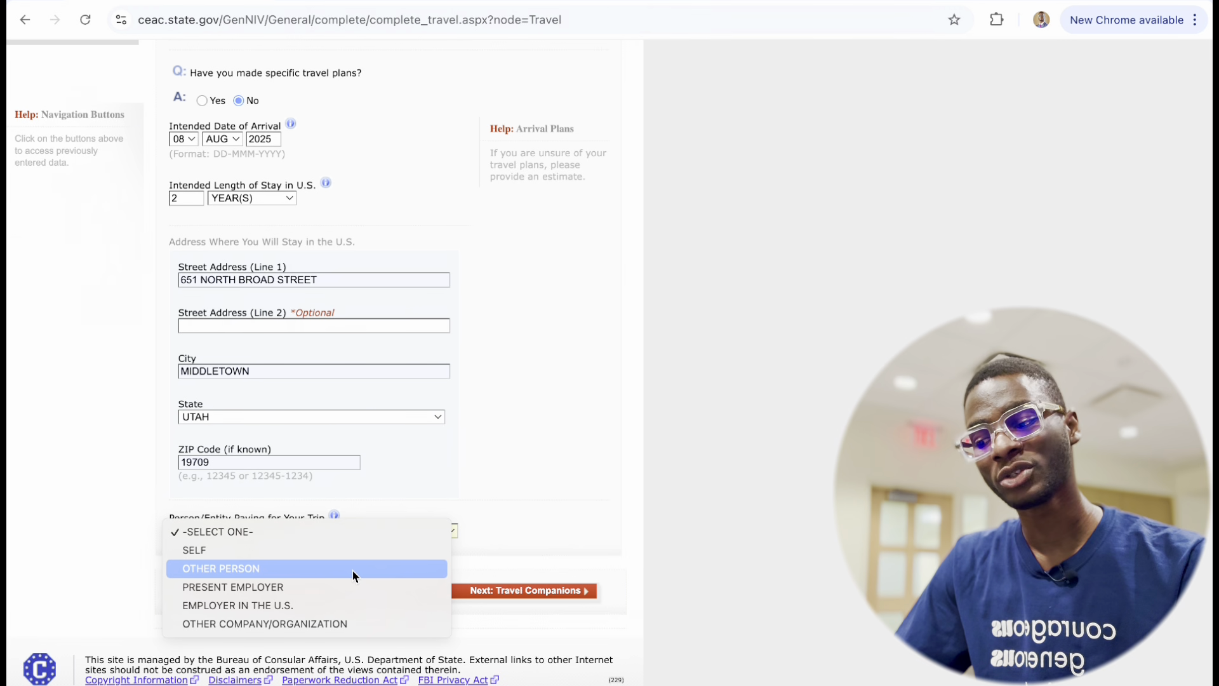
click(343, 623)
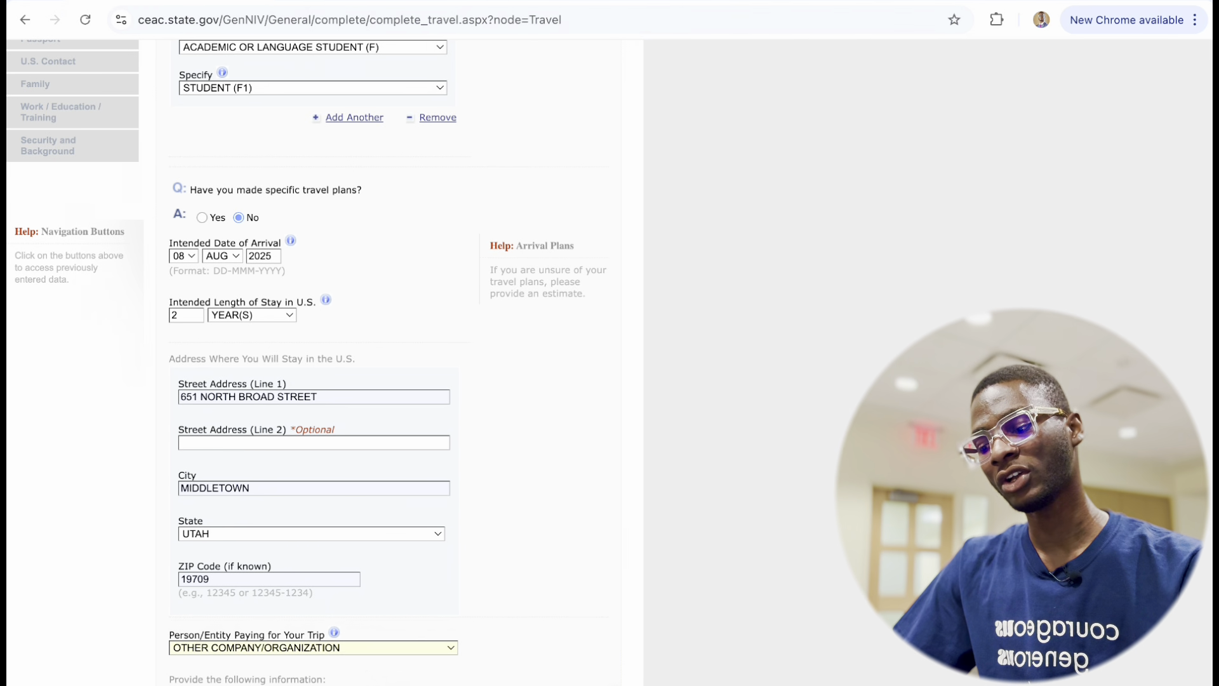
scroll(333, 661, up, 2)
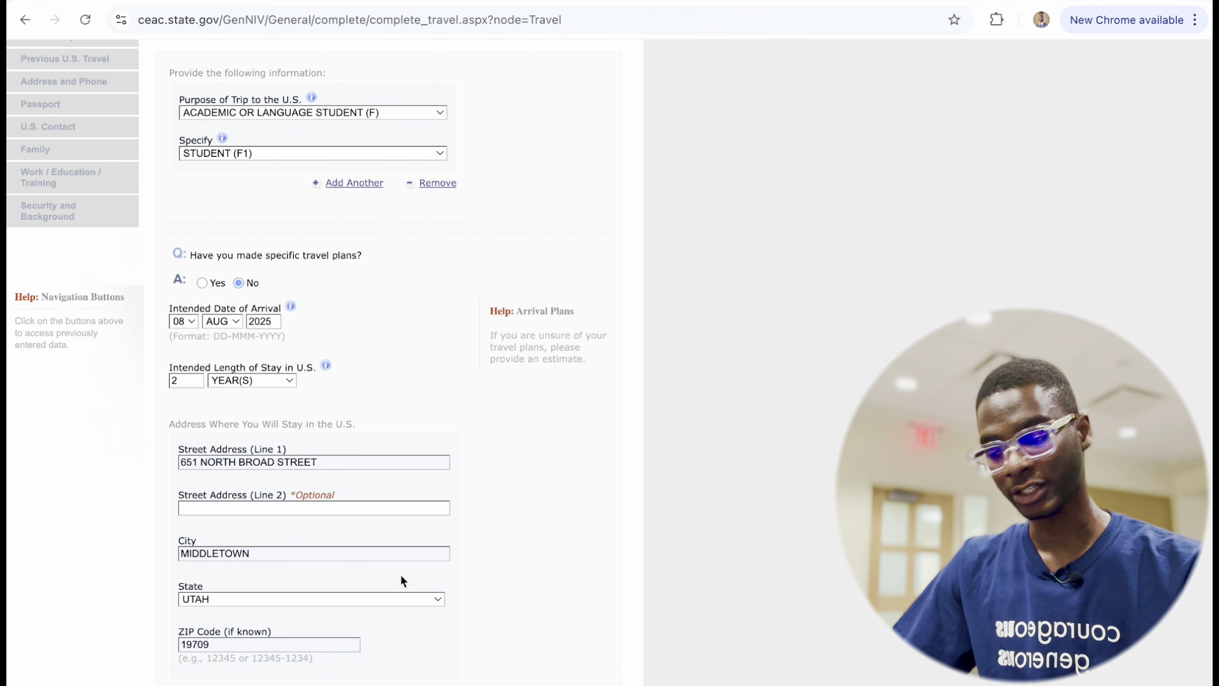
scroll(349, 494, down, 3)
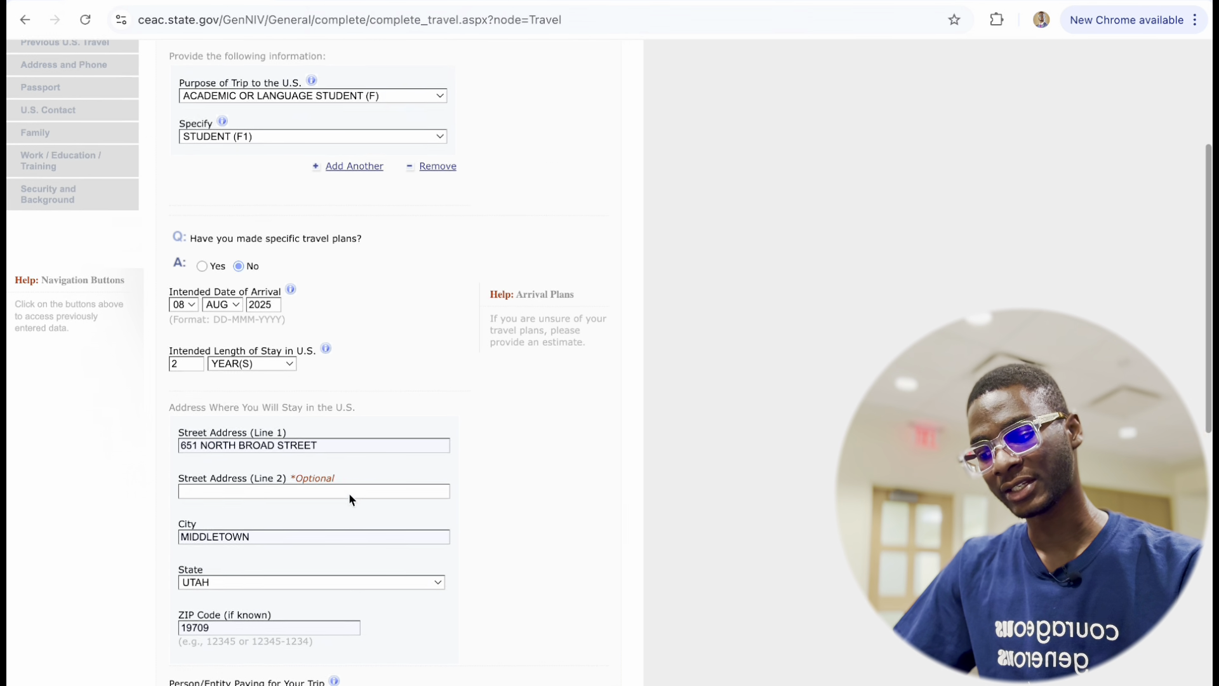
scroll(348, 493, up, 1)
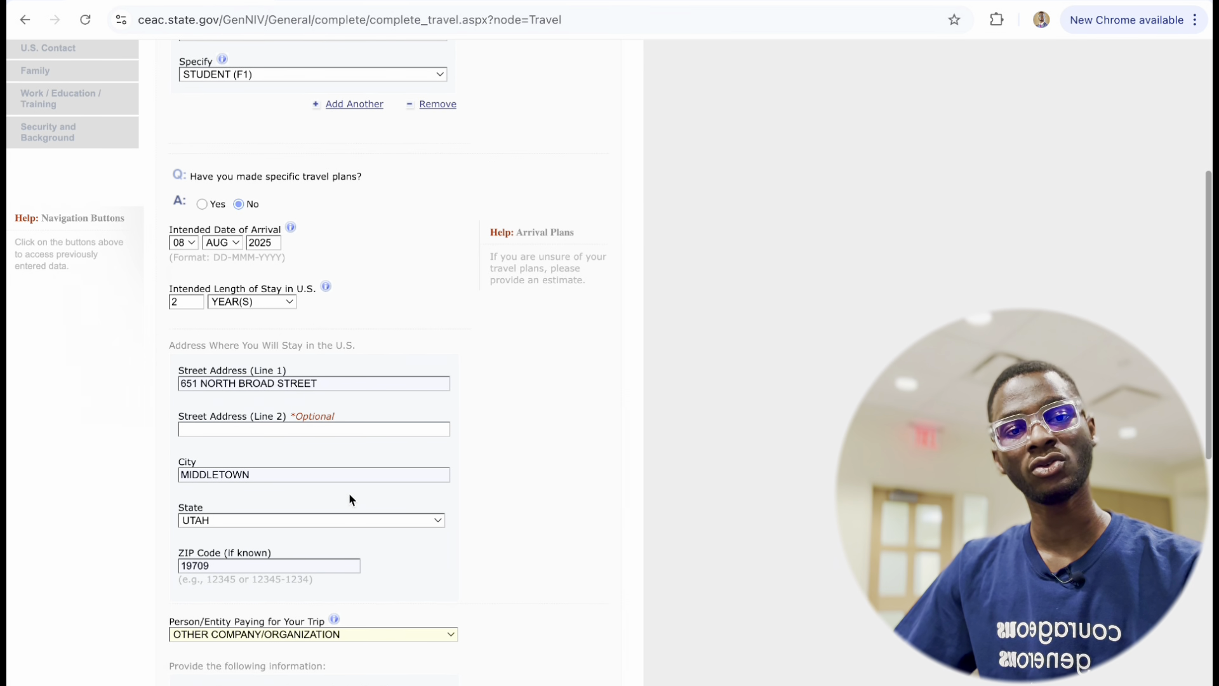
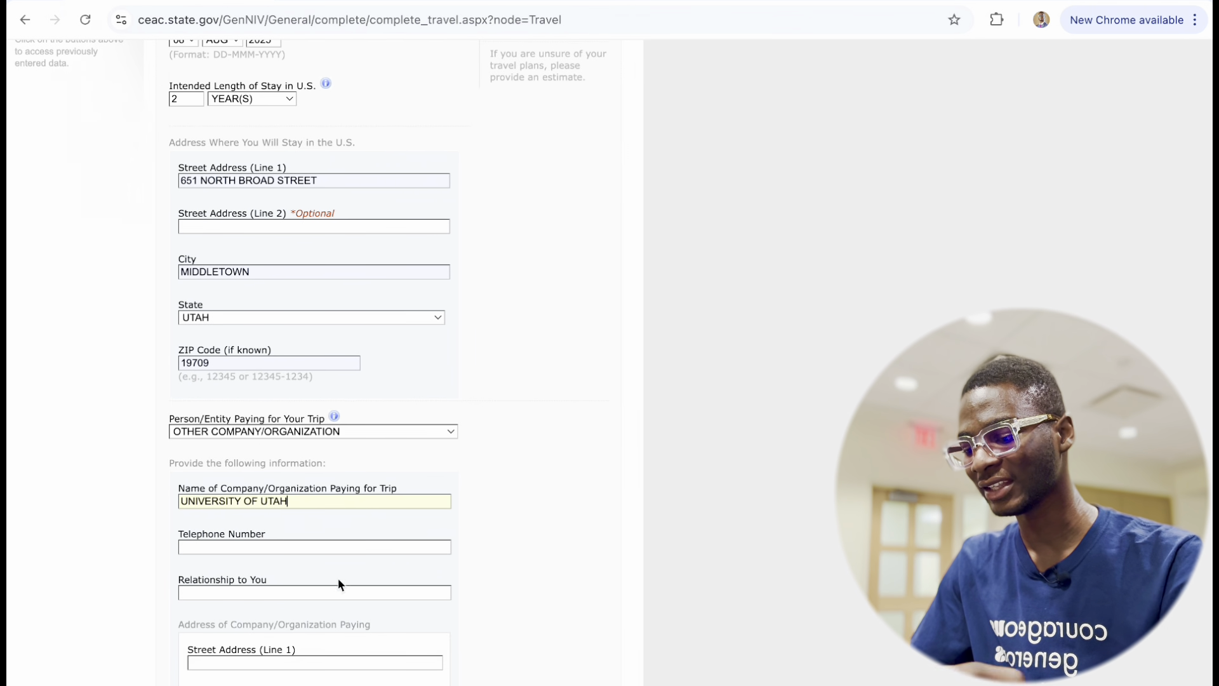
Enter the paying organisation's phone number and the relationship GRADUATE SCHOOL.
click(287, 546)
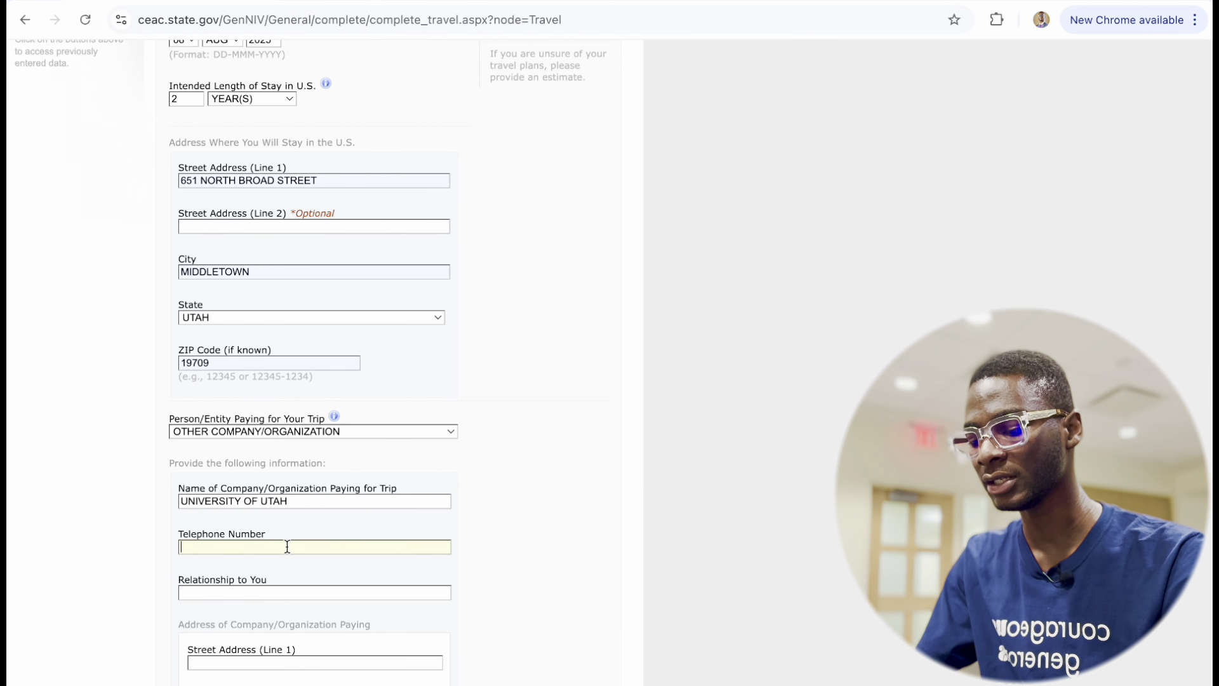
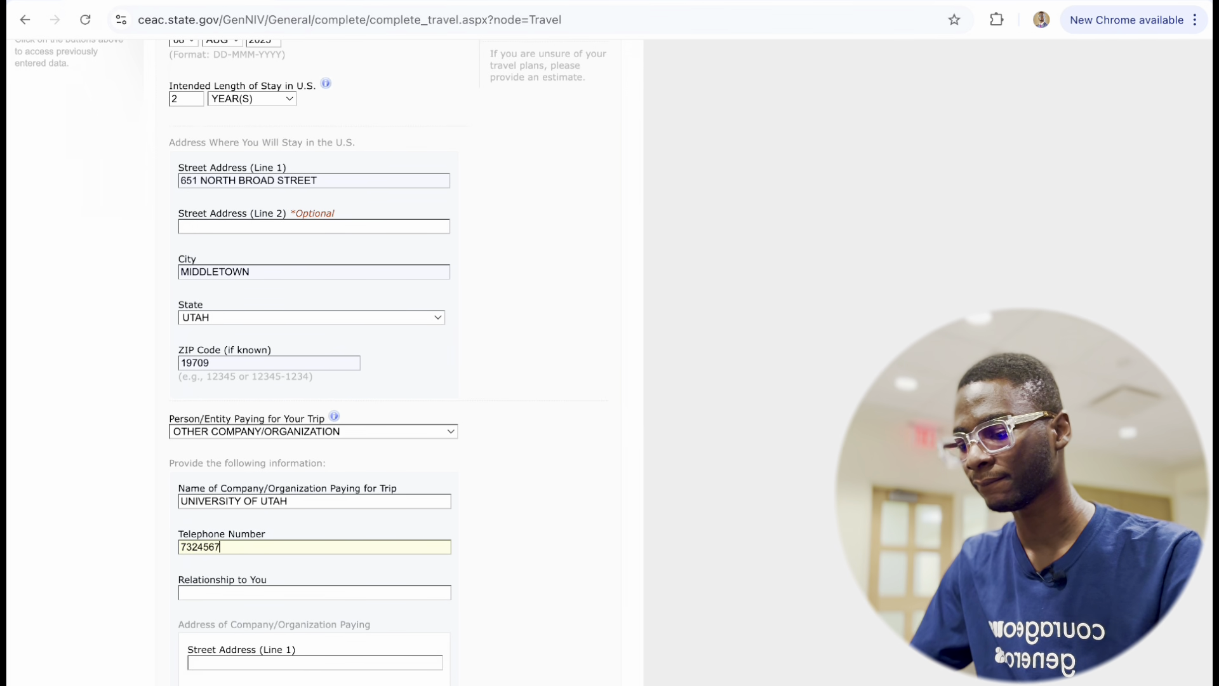
key(Tab)
scroll(539, 451, up, 1)
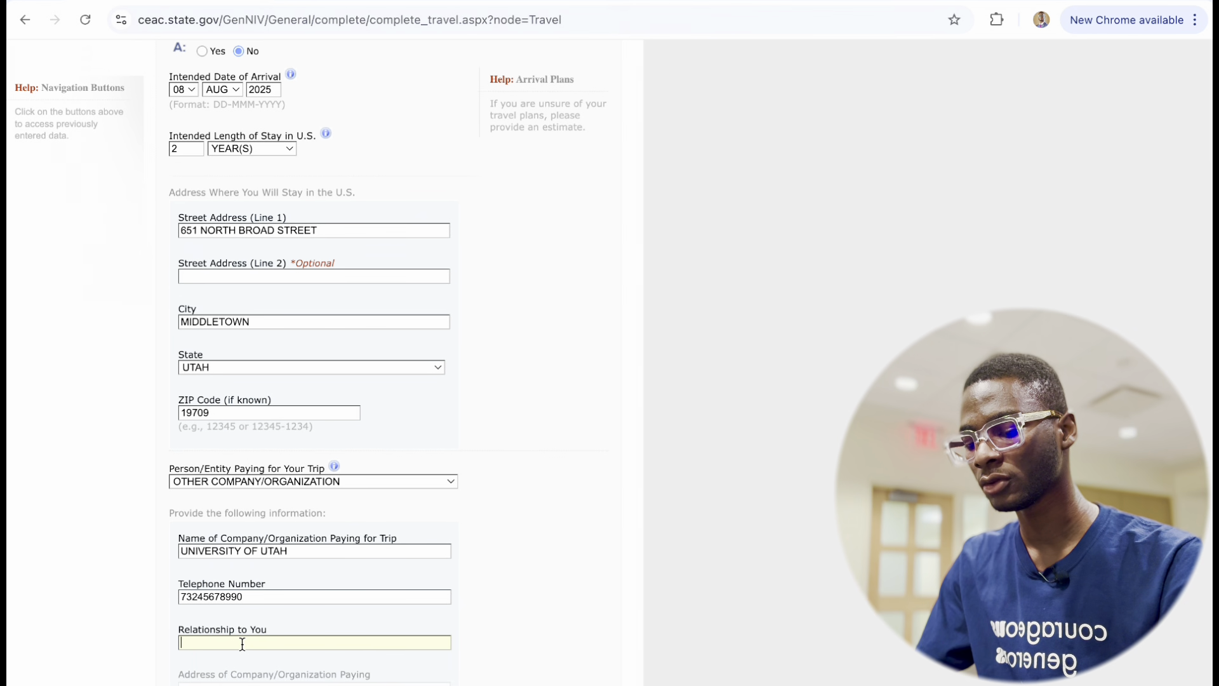
text(GRADUAT)
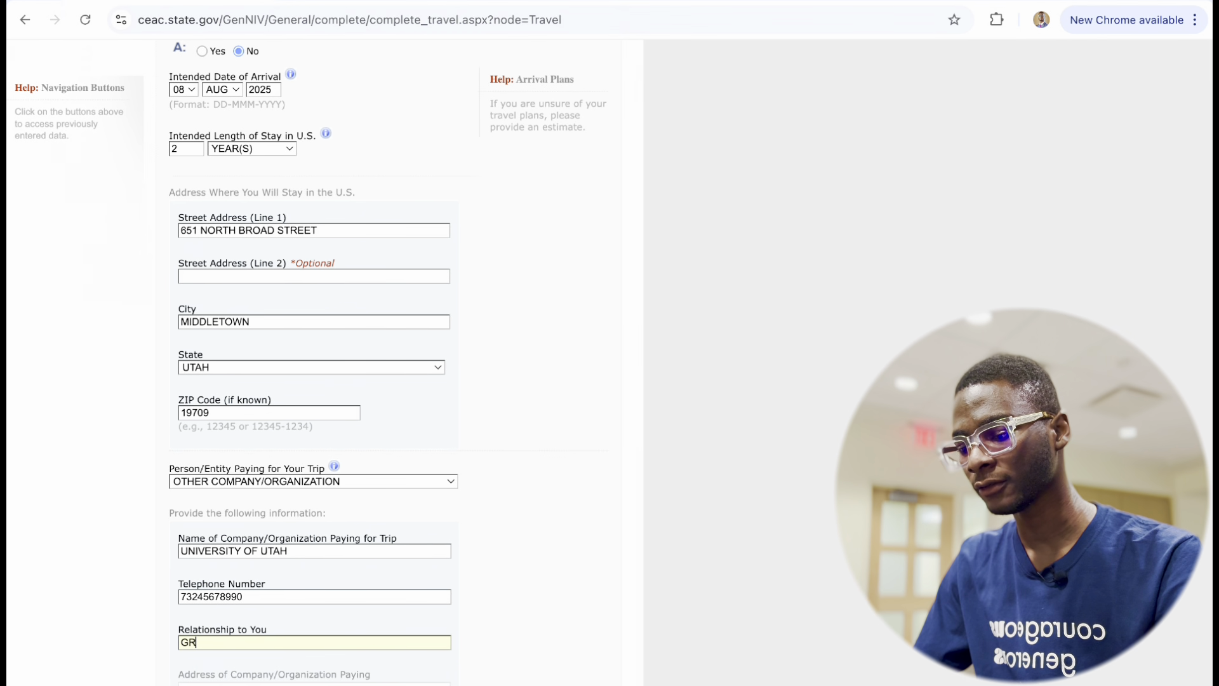
text(E SCHOOL)
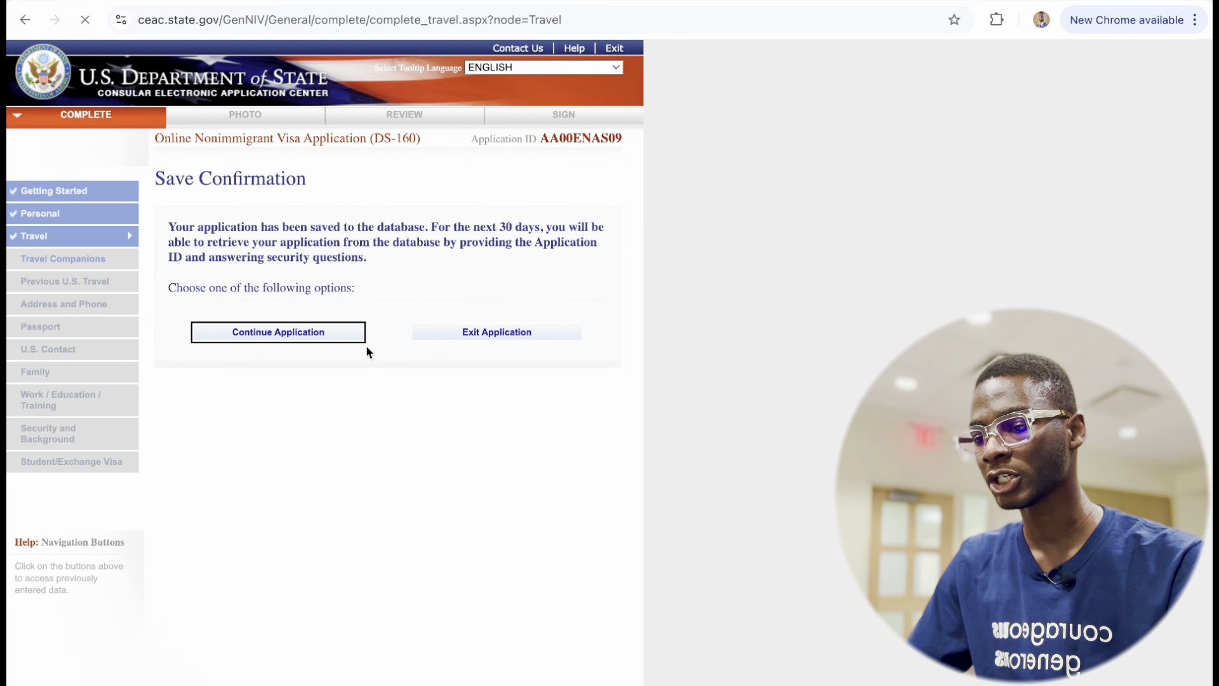
Return to the saved application and advance to the Travel Companions page.
click(363, 335)
scroll(372, 477, down, 15)
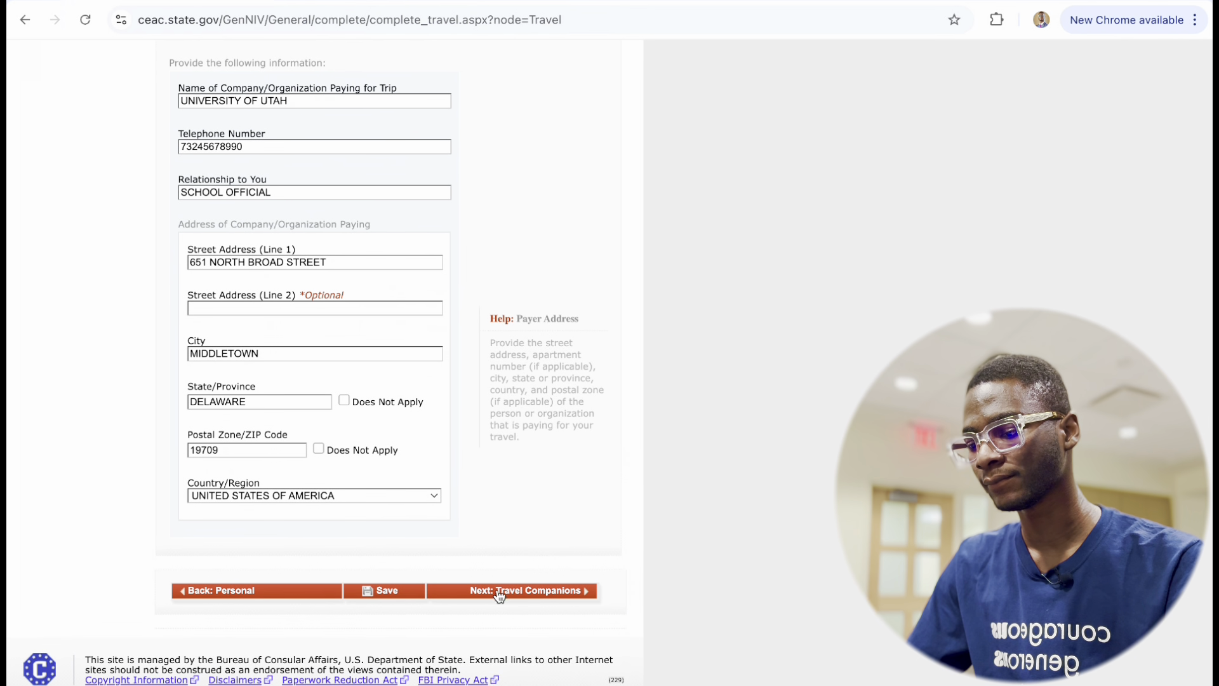
click(499, 589)
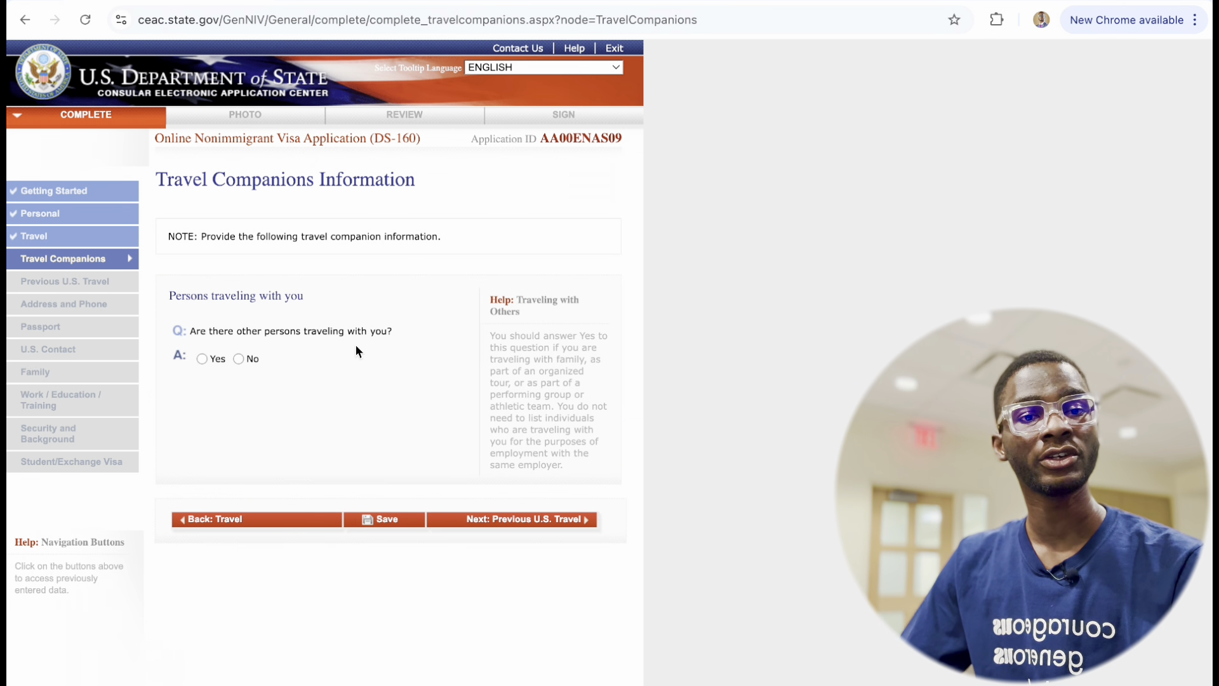
Answer No to other persons traveling, save, and move on to Previous U.S. Travel.
click(239, 359)
click(409, 520)
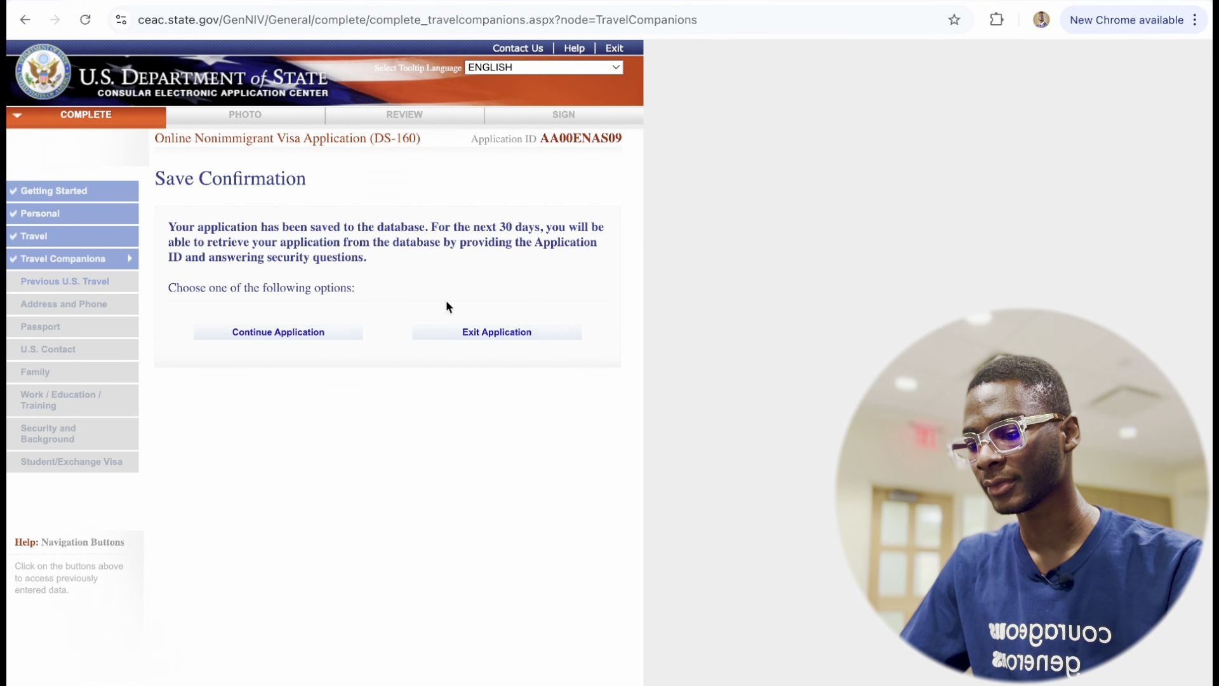
click(252, 332)
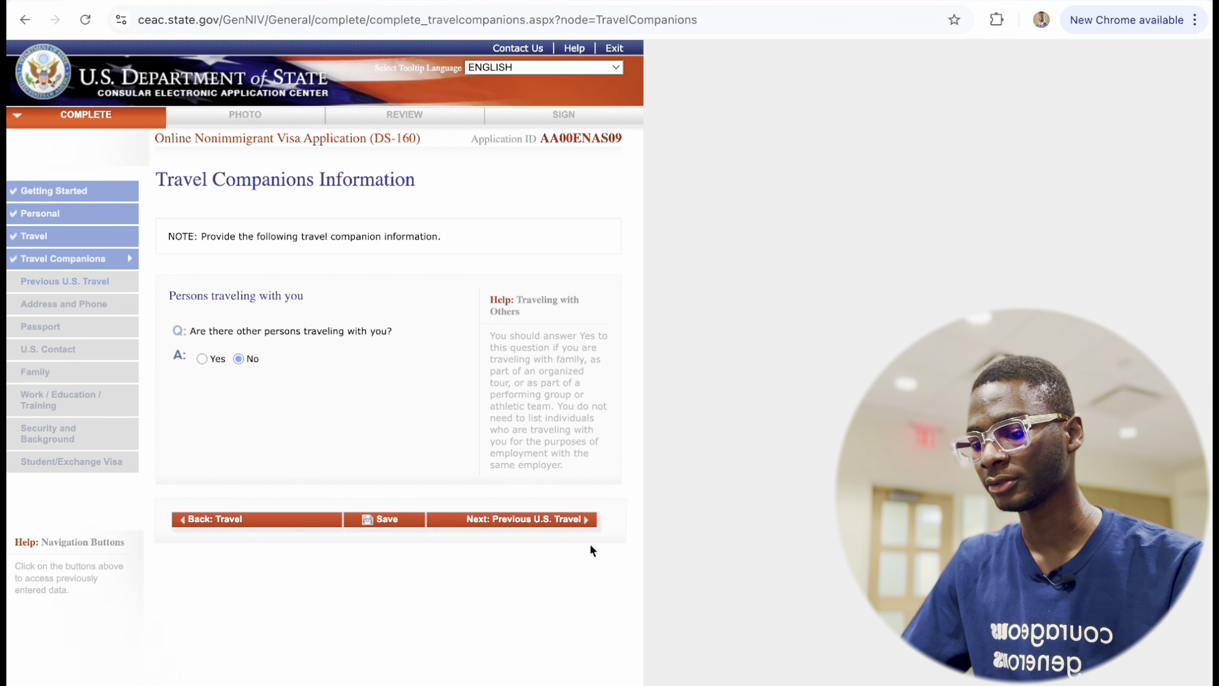
click(505, 519)
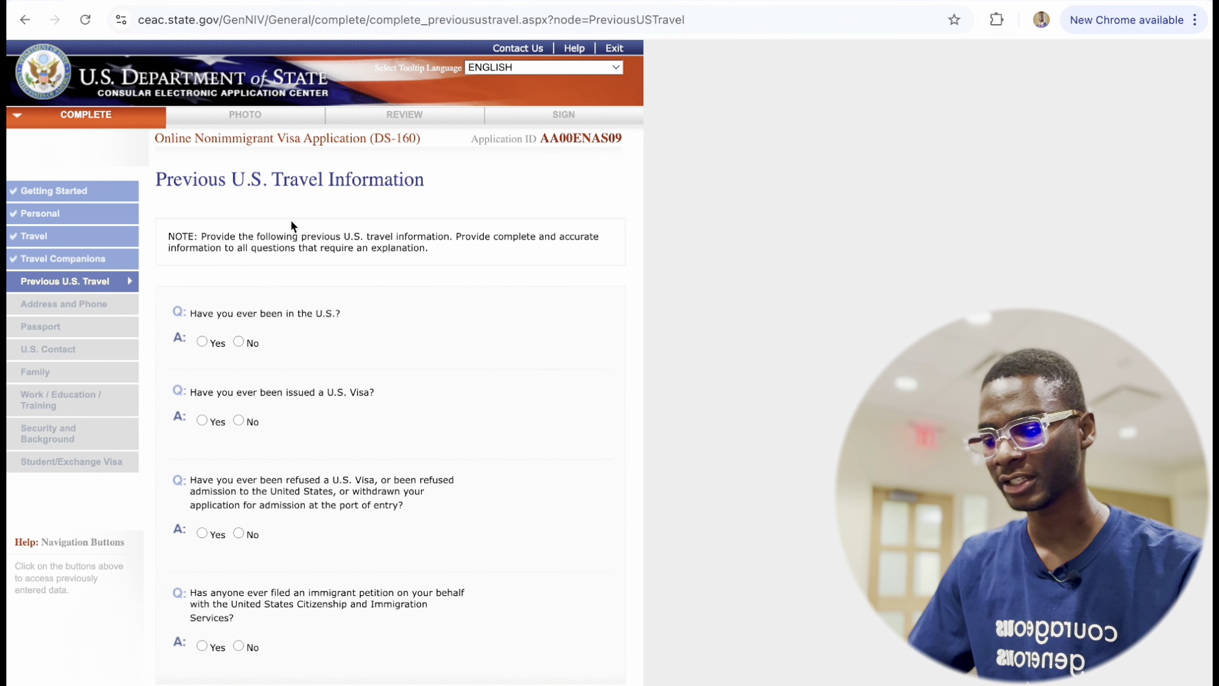
Answer No to prior U.S. visits and issued U.S. visas, and Yes to visa refusal.
scroll(177, 374, down, 1)
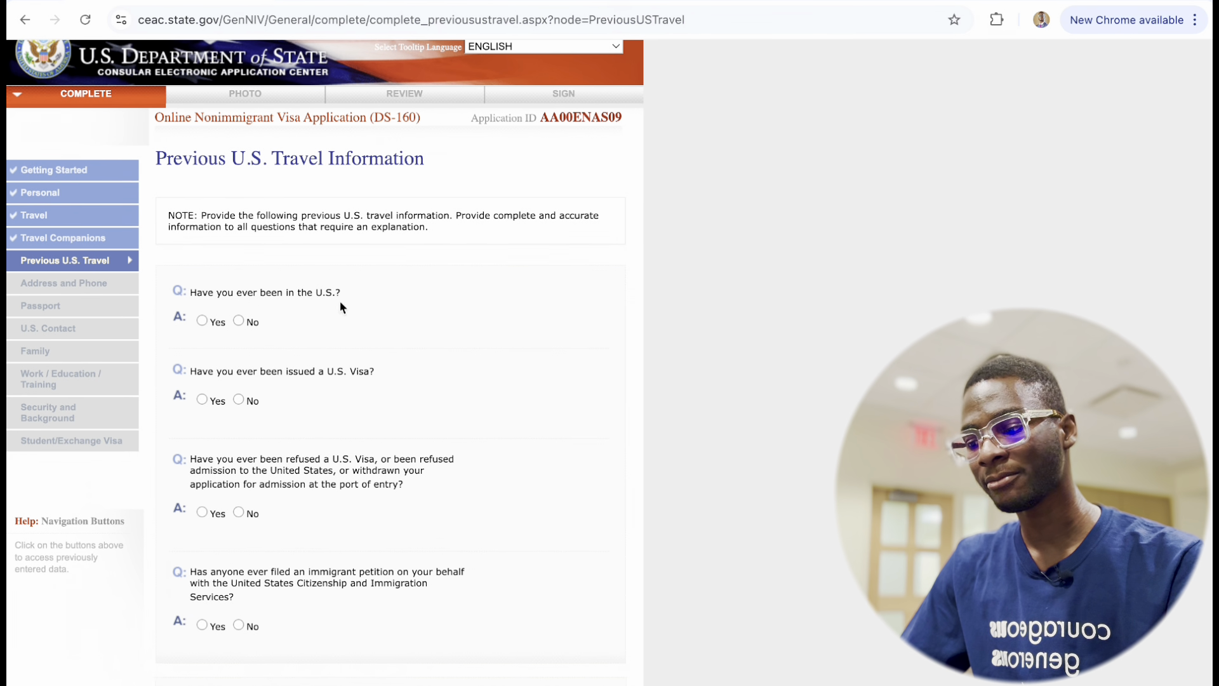
click(239, 321)
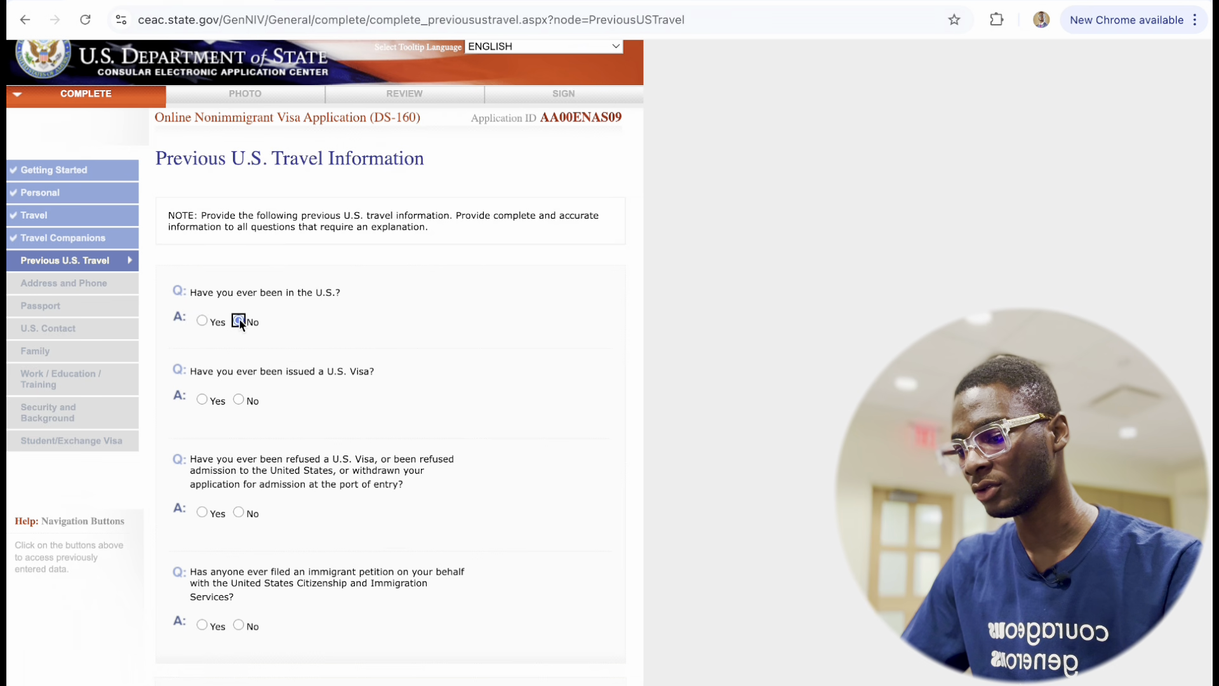
scroll(253, 400, down, 2)
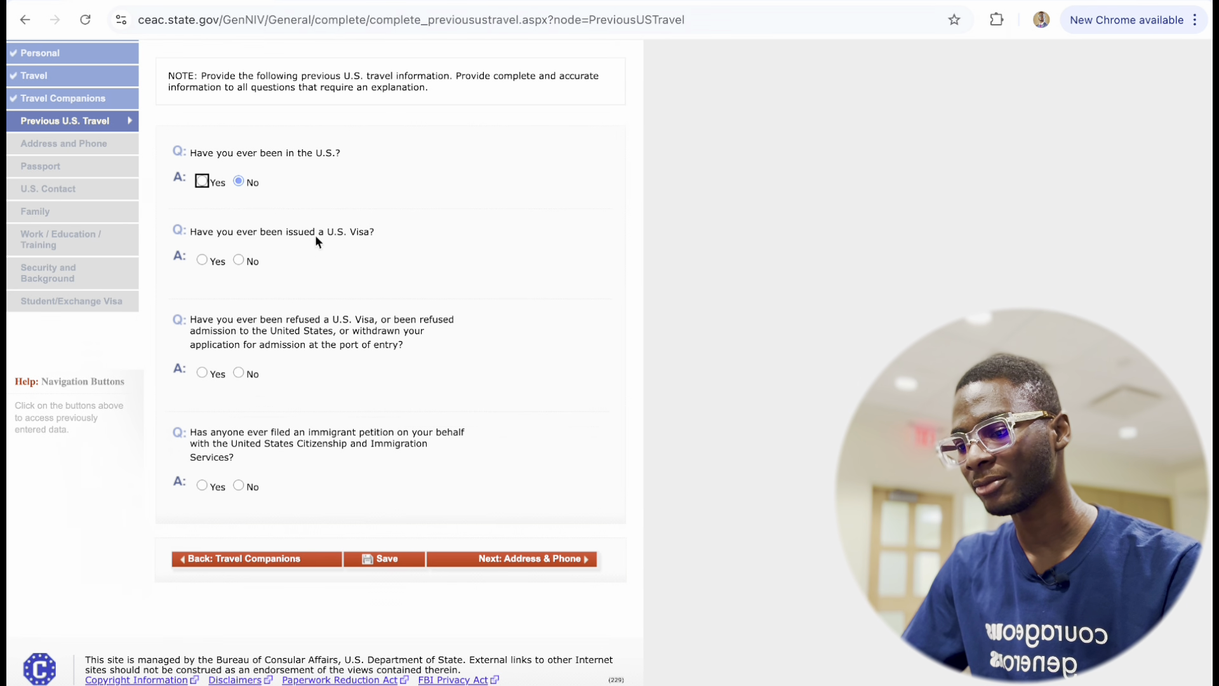
click(239, 260)
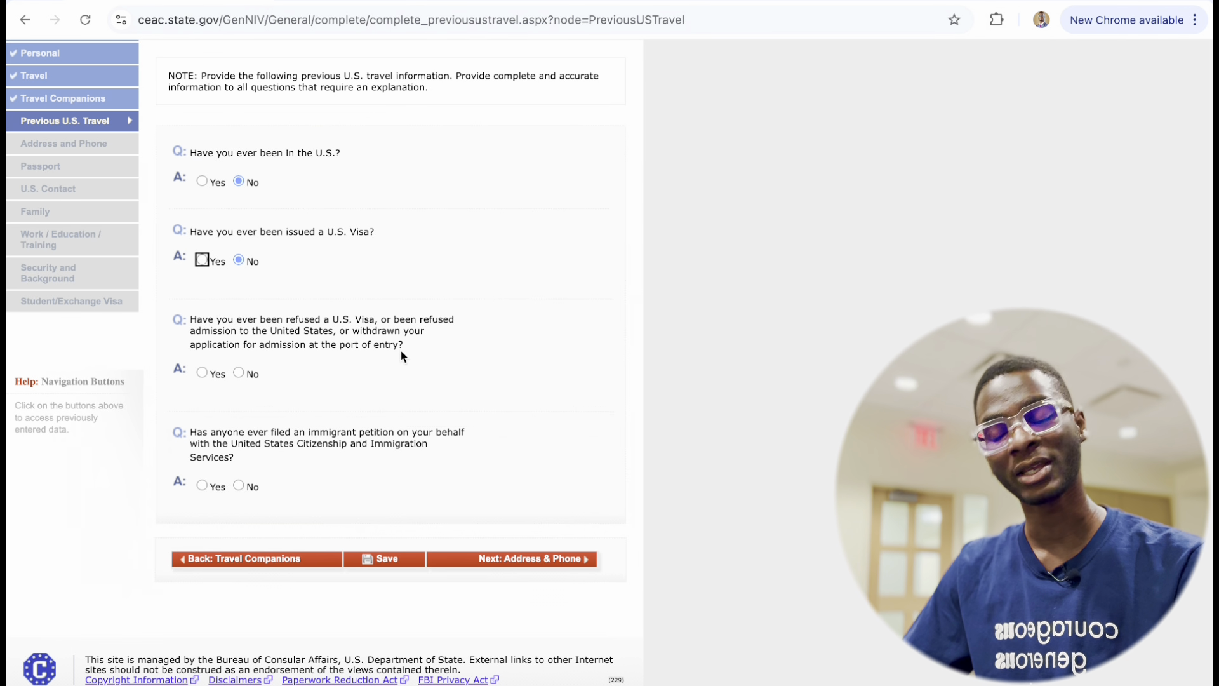
click(203, 374)
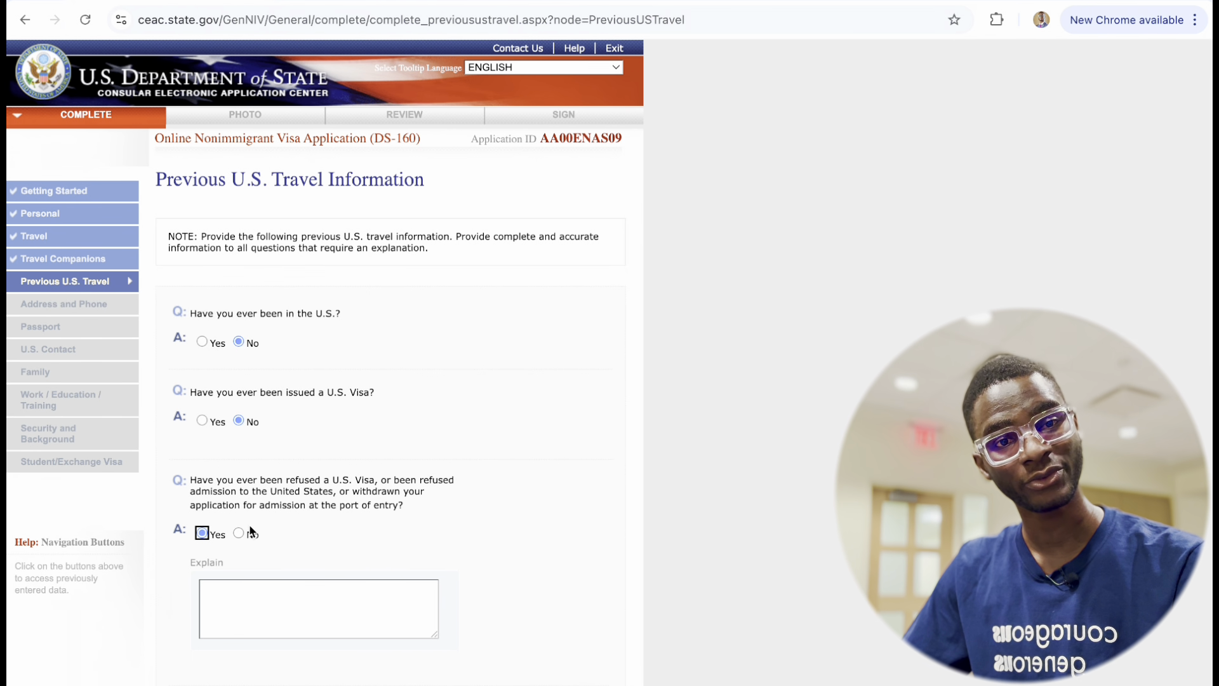
scroll(250, 531, down, 2)
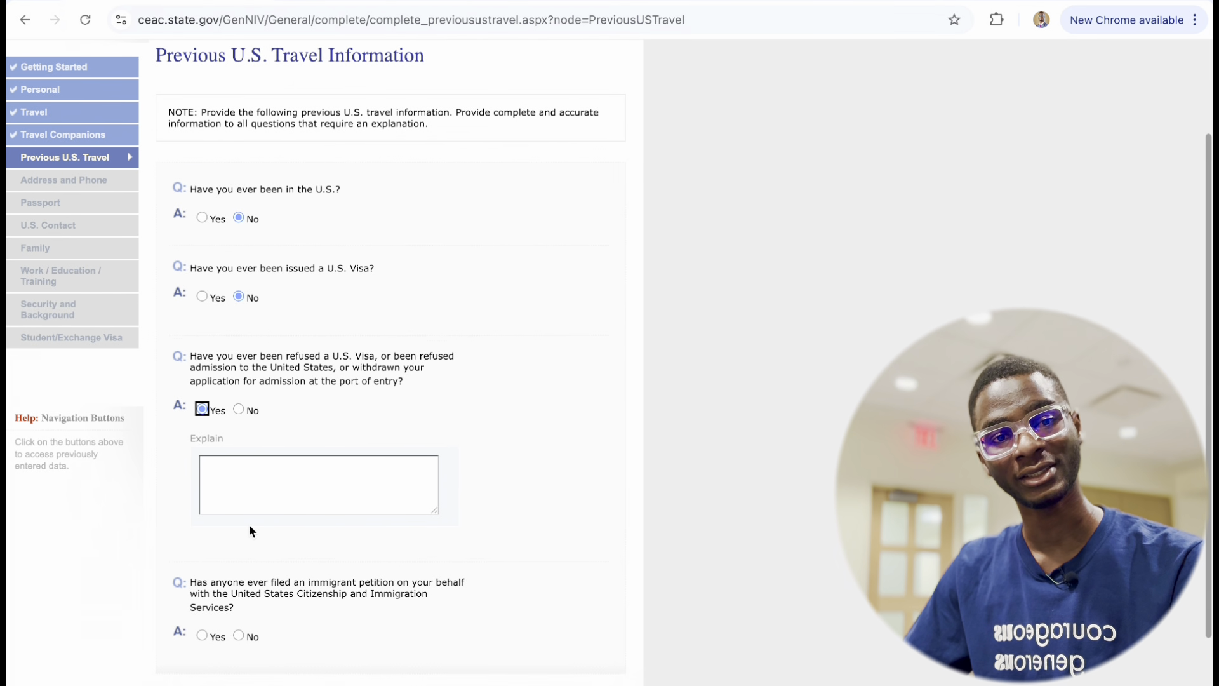
scroll(249, 530, up, 1)
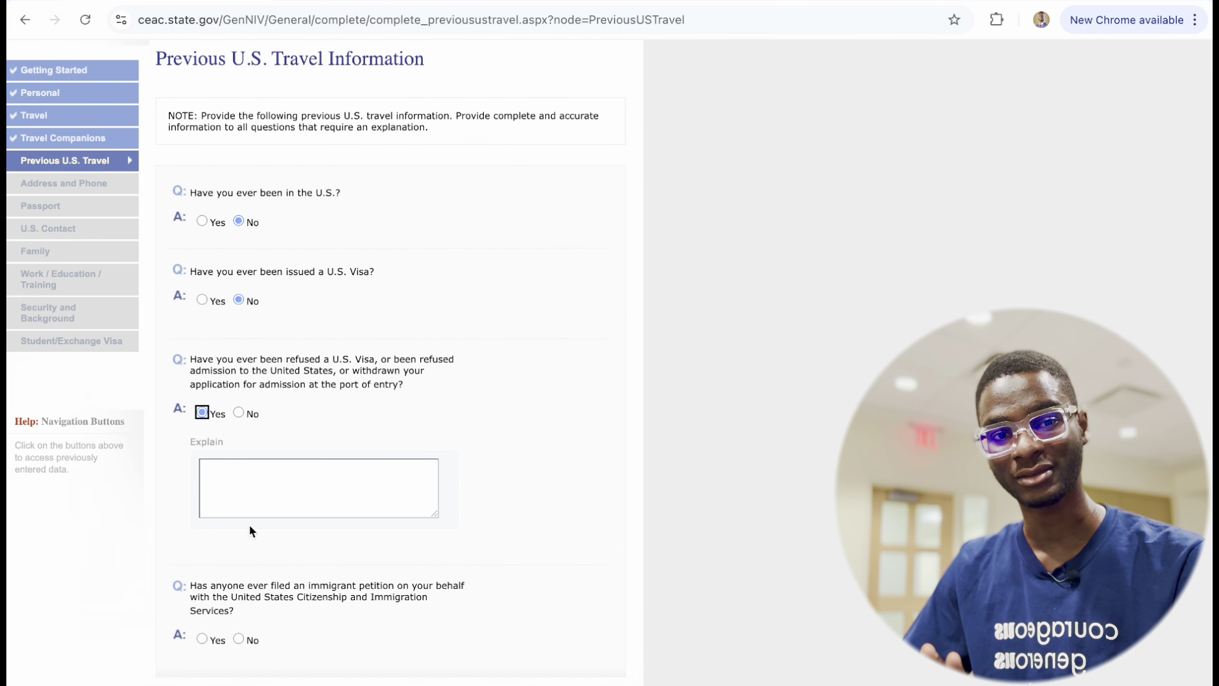
Change the visa-refusal answer to No, answer No to the immigrant petition, and save.
click(239, 413)
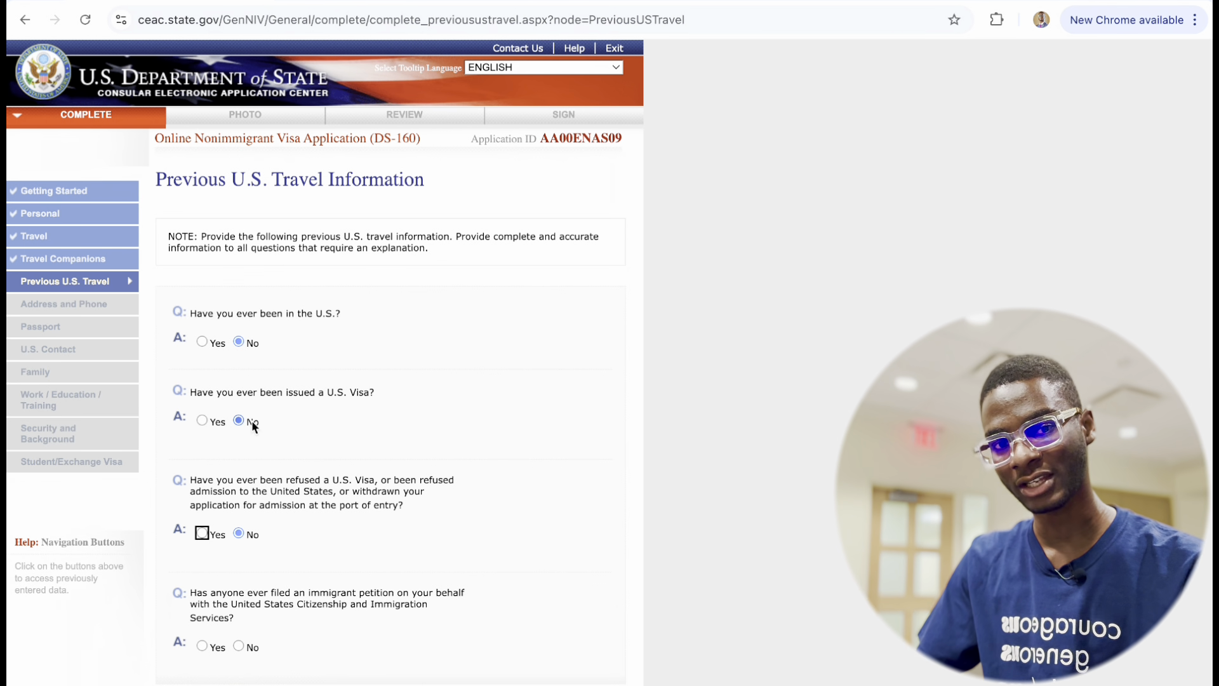
scroll(252, 422, down, 2)
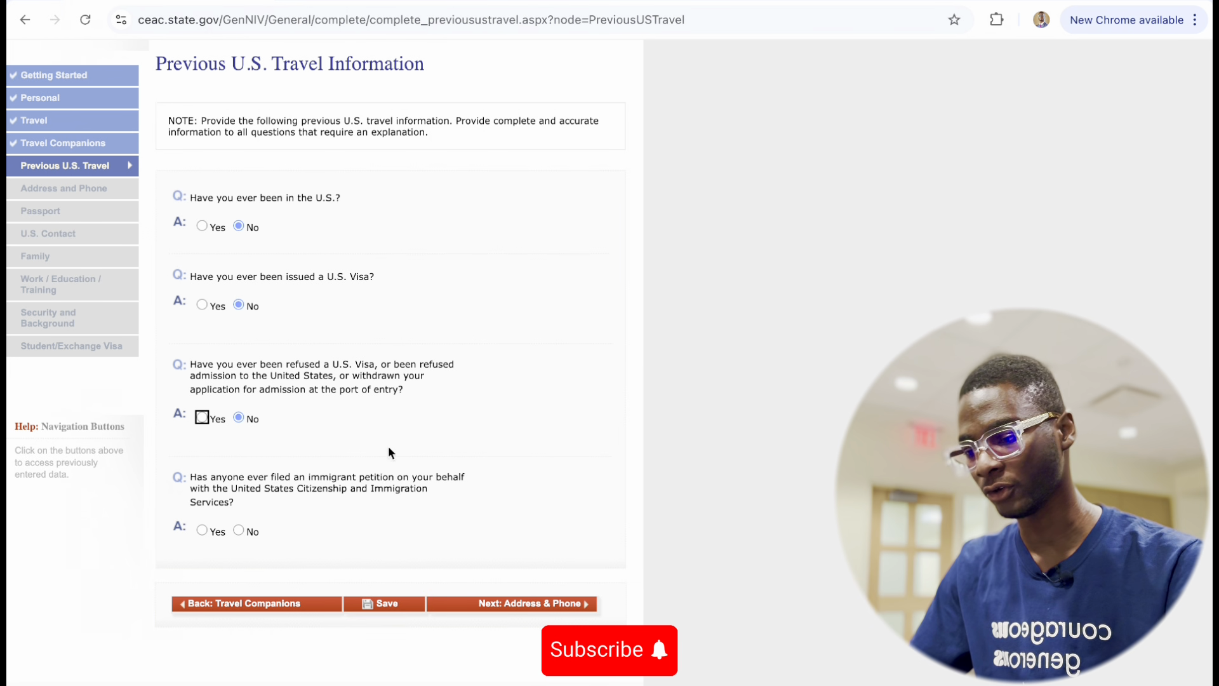
scroll(196, 490, down, 1)
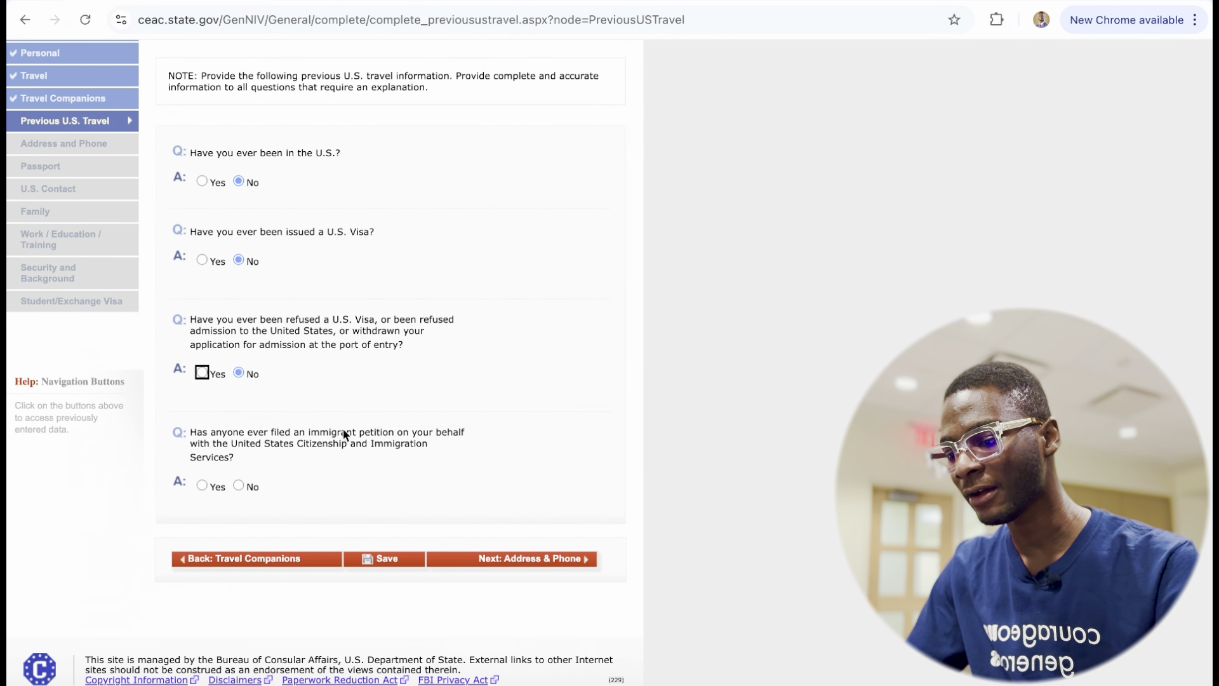
click(239, 485)
scroll(353, 555, down, 3)
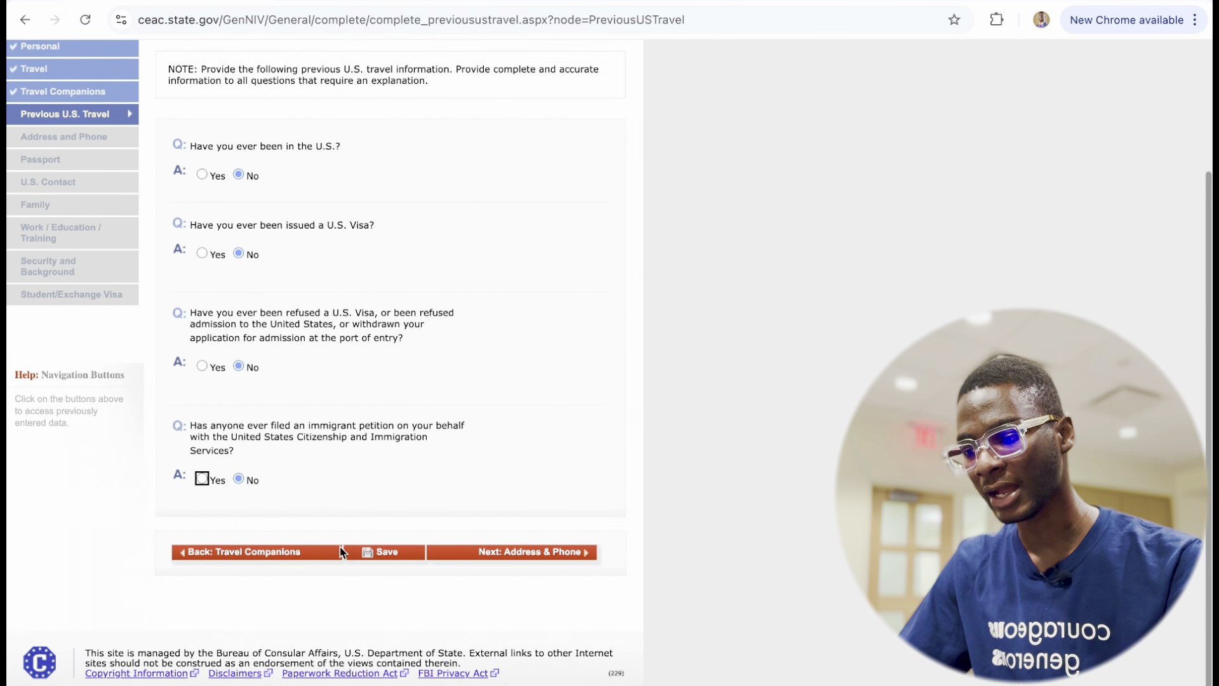
click(374, 561)
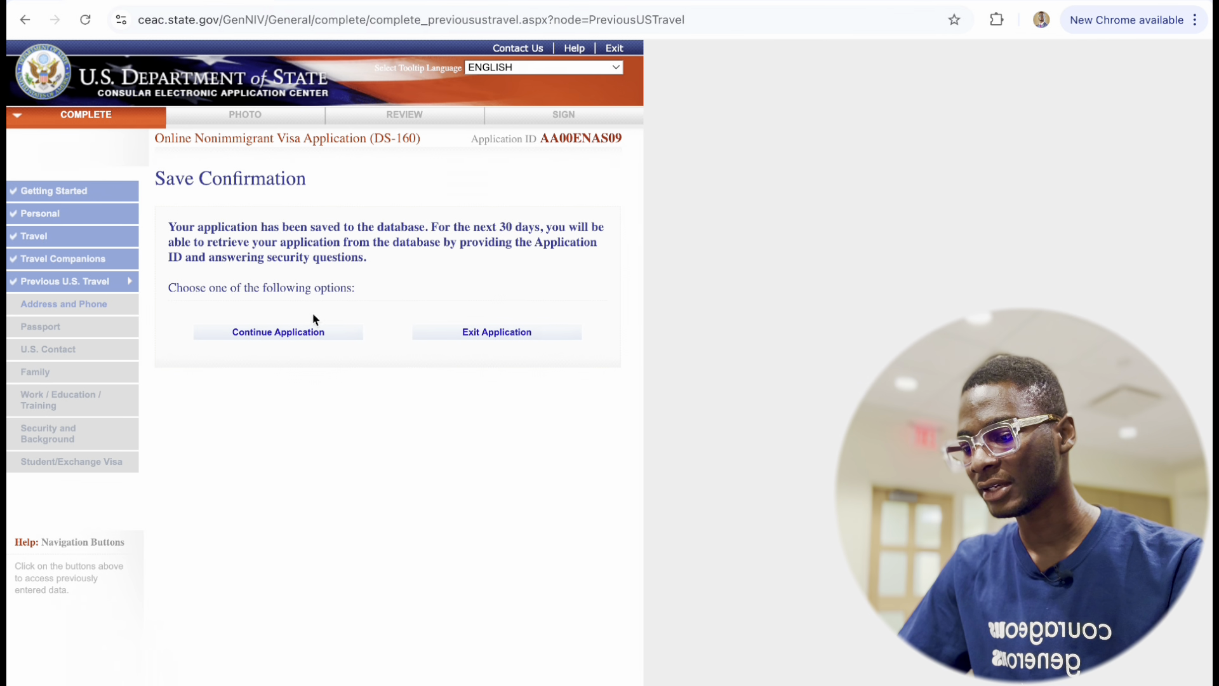
click(279, 331)
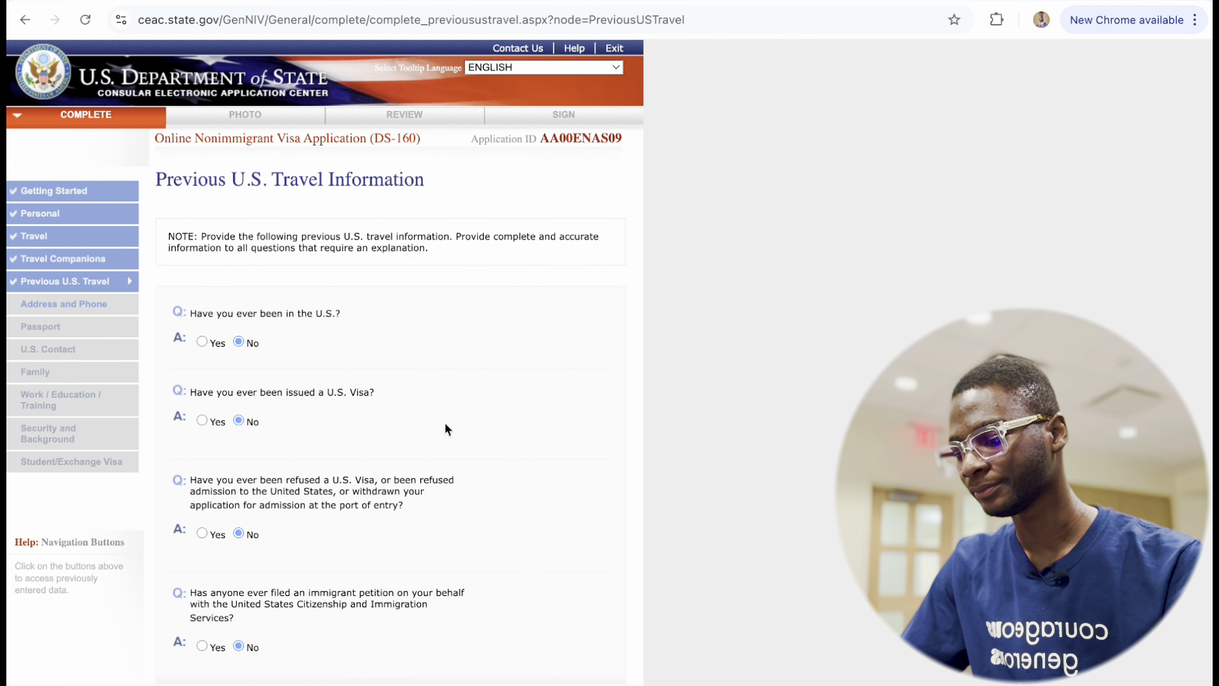
scroll(444, 421, down, 3)
Enter the home street address, city IKORODU, state LAGOS and the local postal code.
click(535, 557)
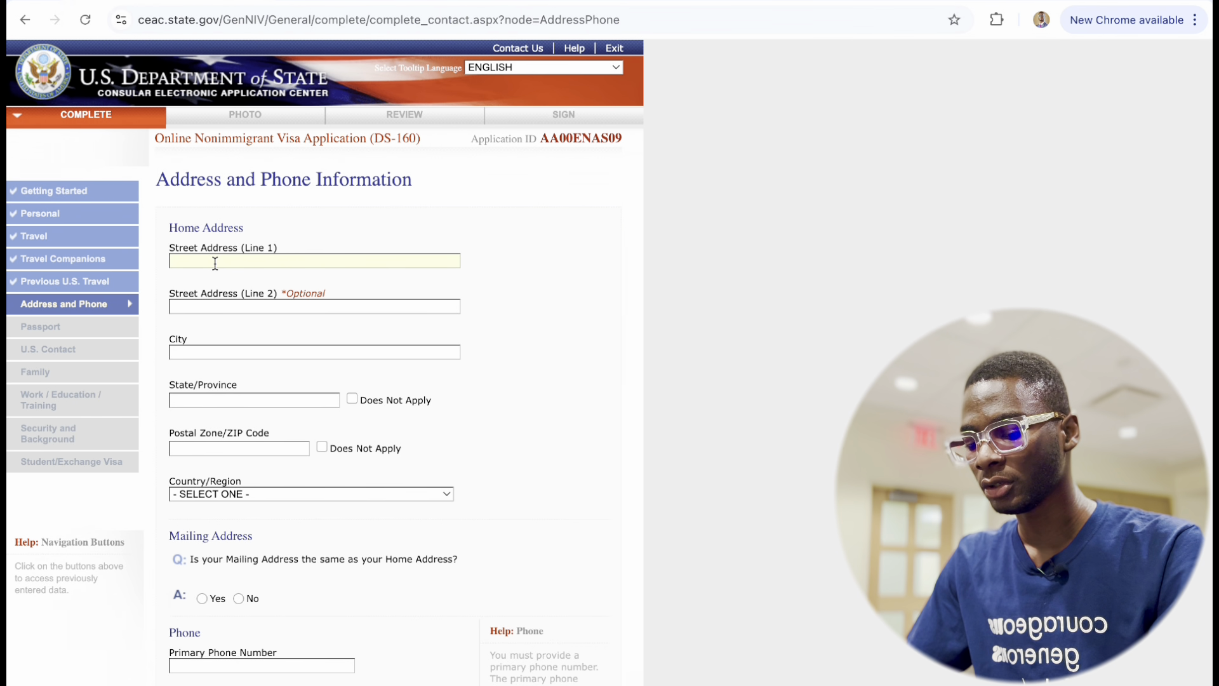
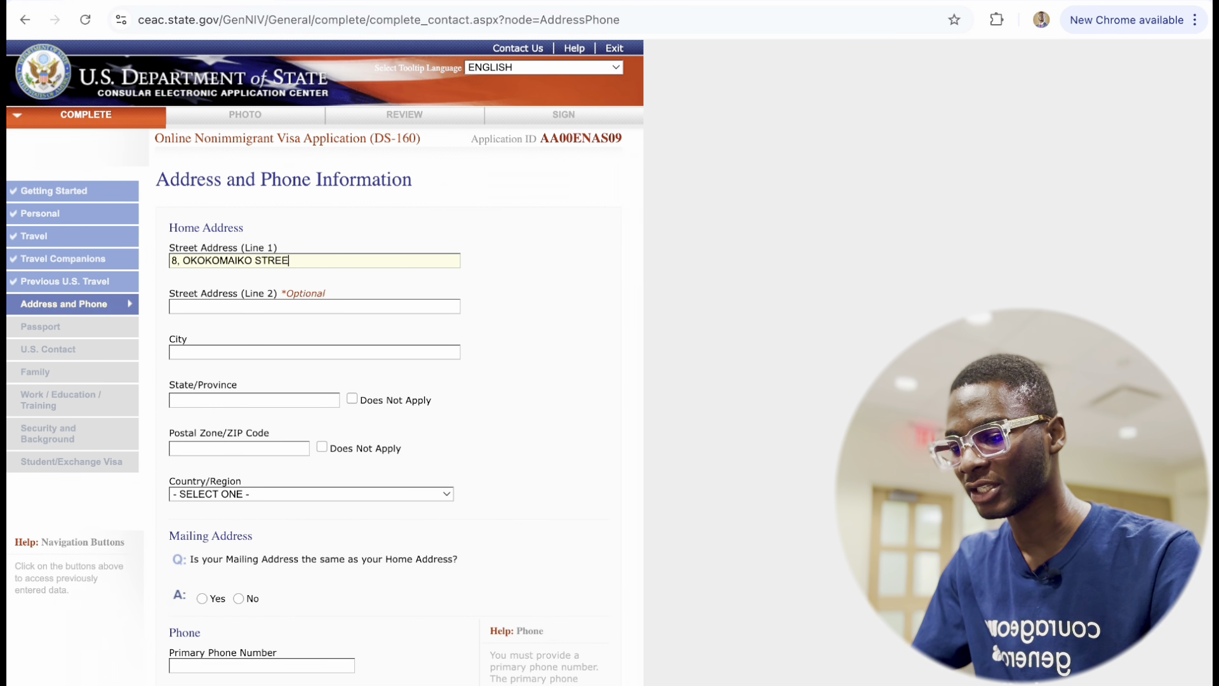
click(229, 354)
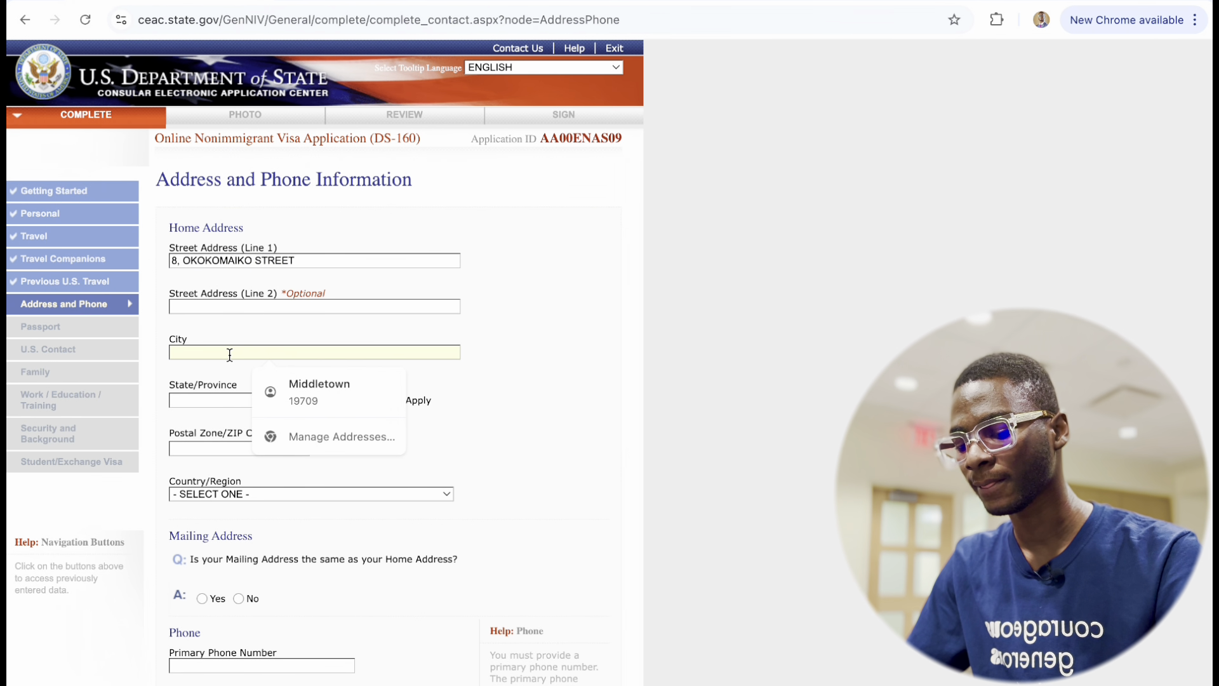
text(IKOROD)
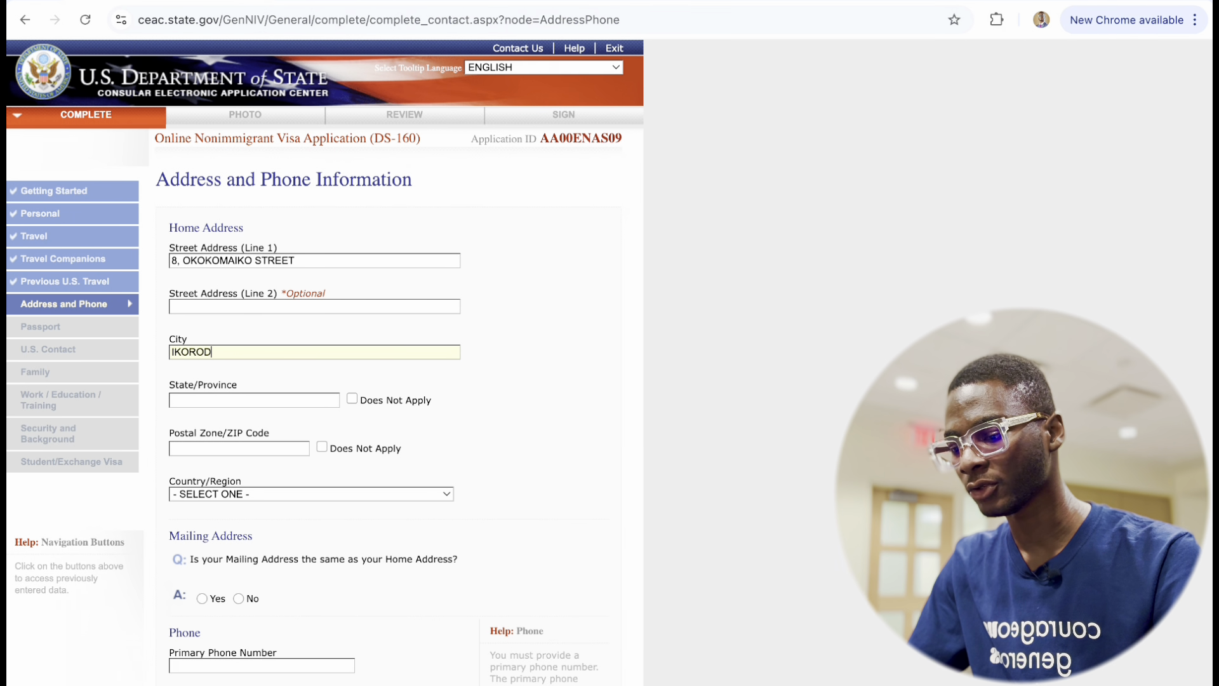
text(U)
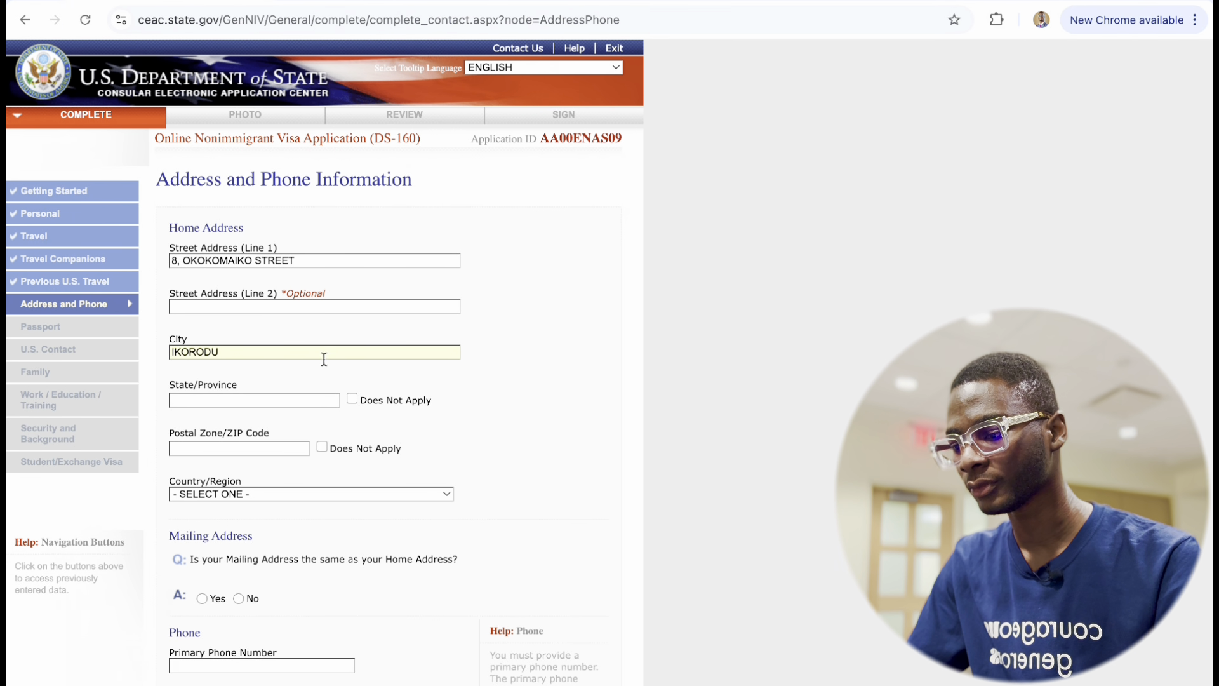
click(240, 402)
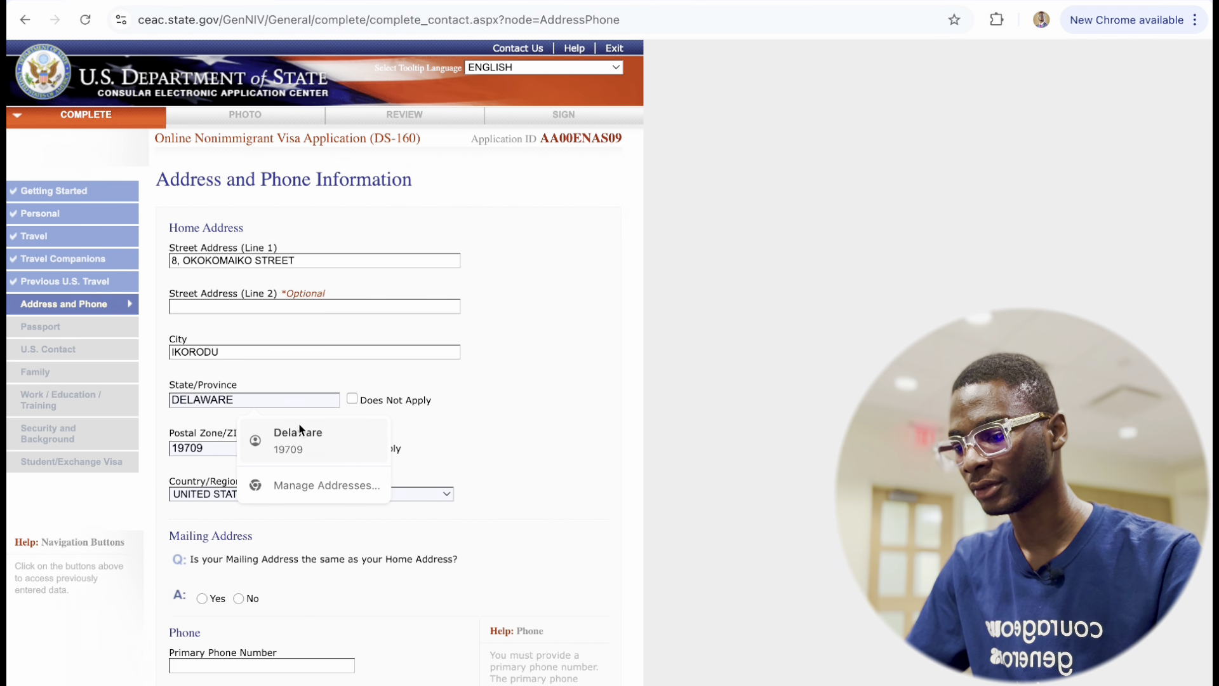
text(LAGOS)
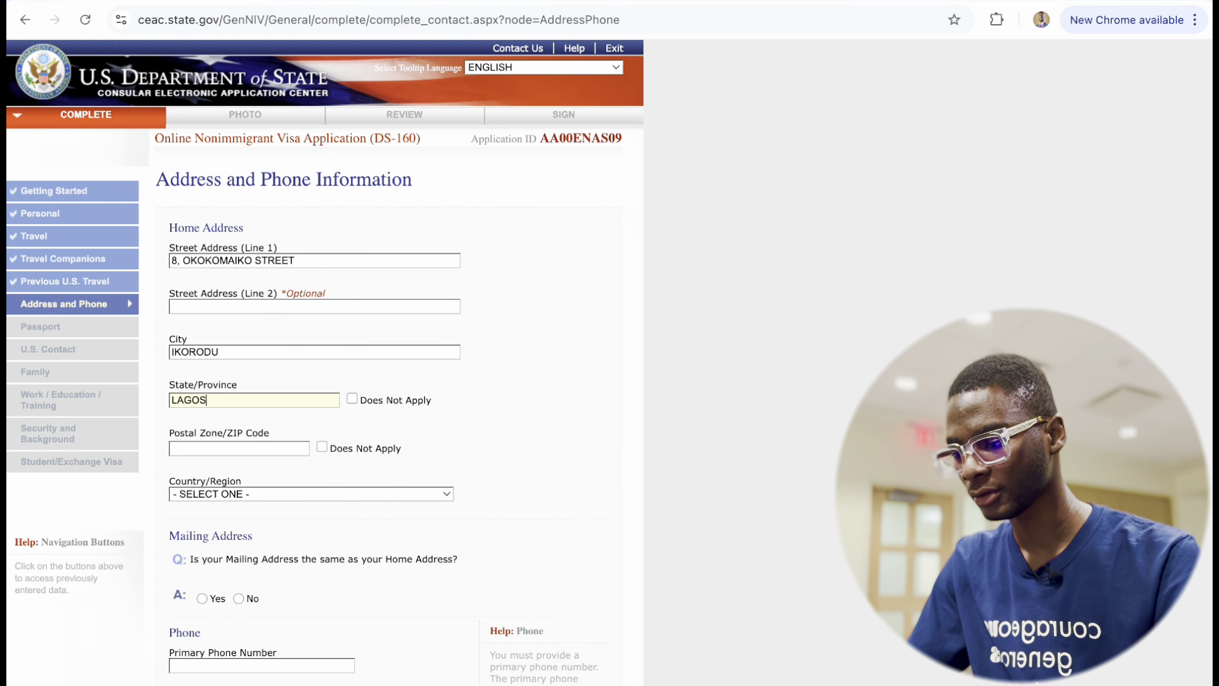
click(226, 446)
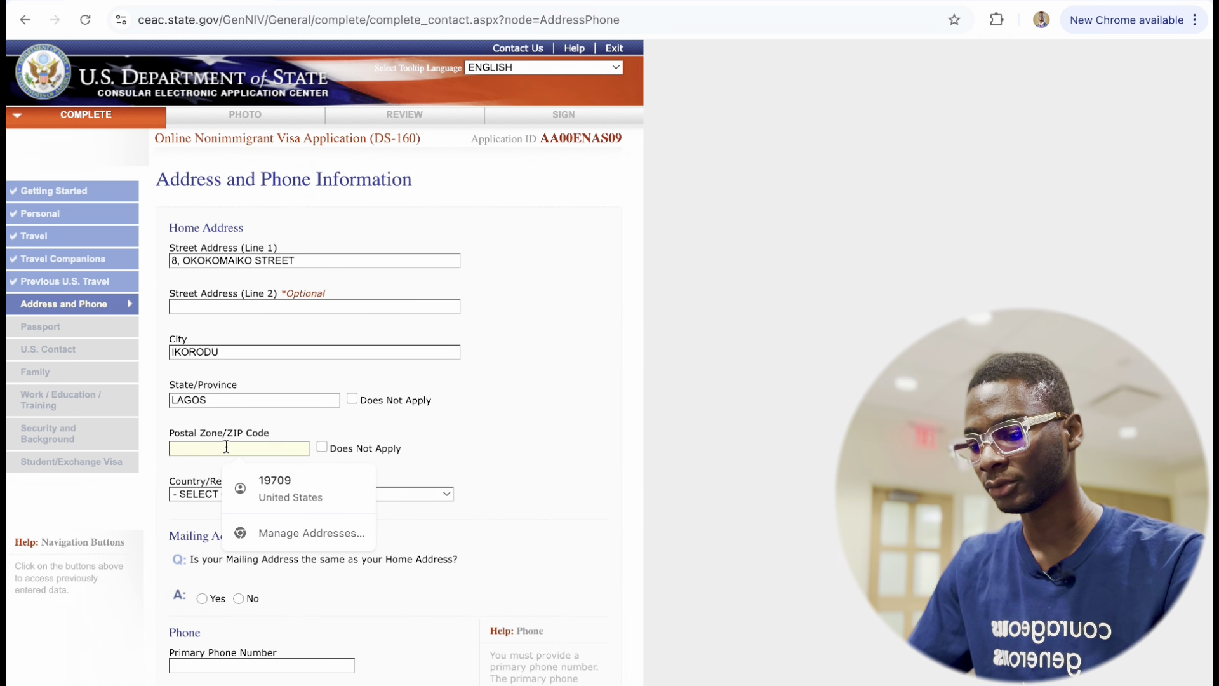
text(10)
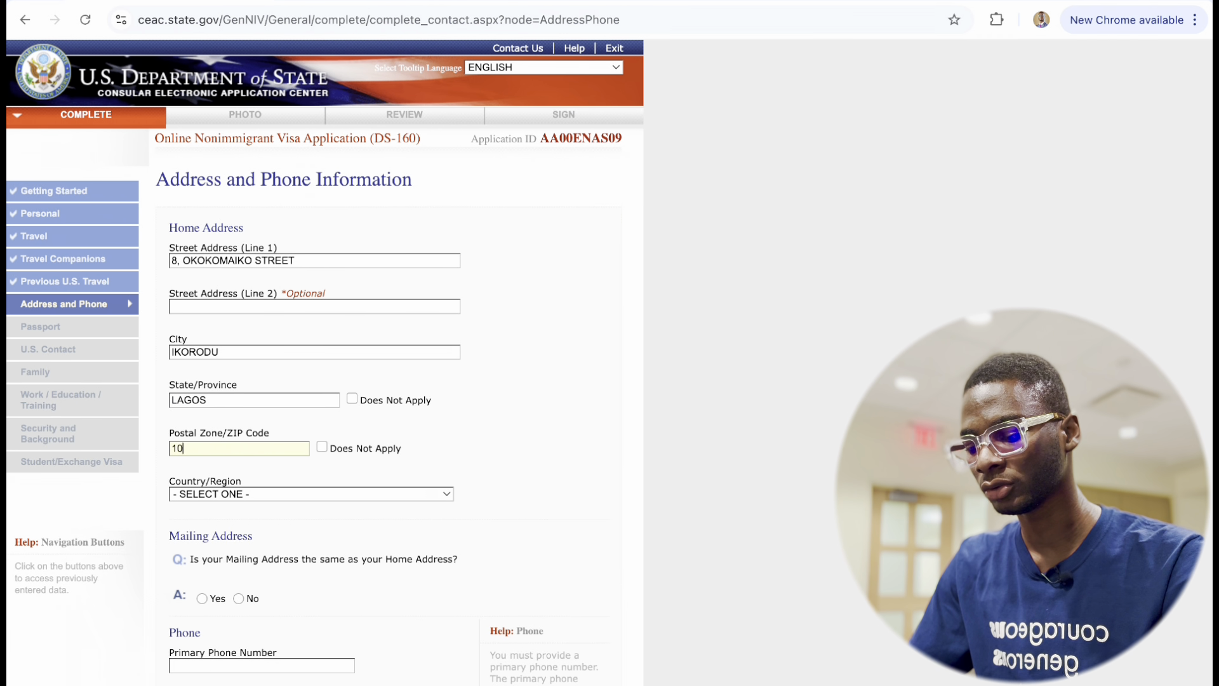
text(02345)
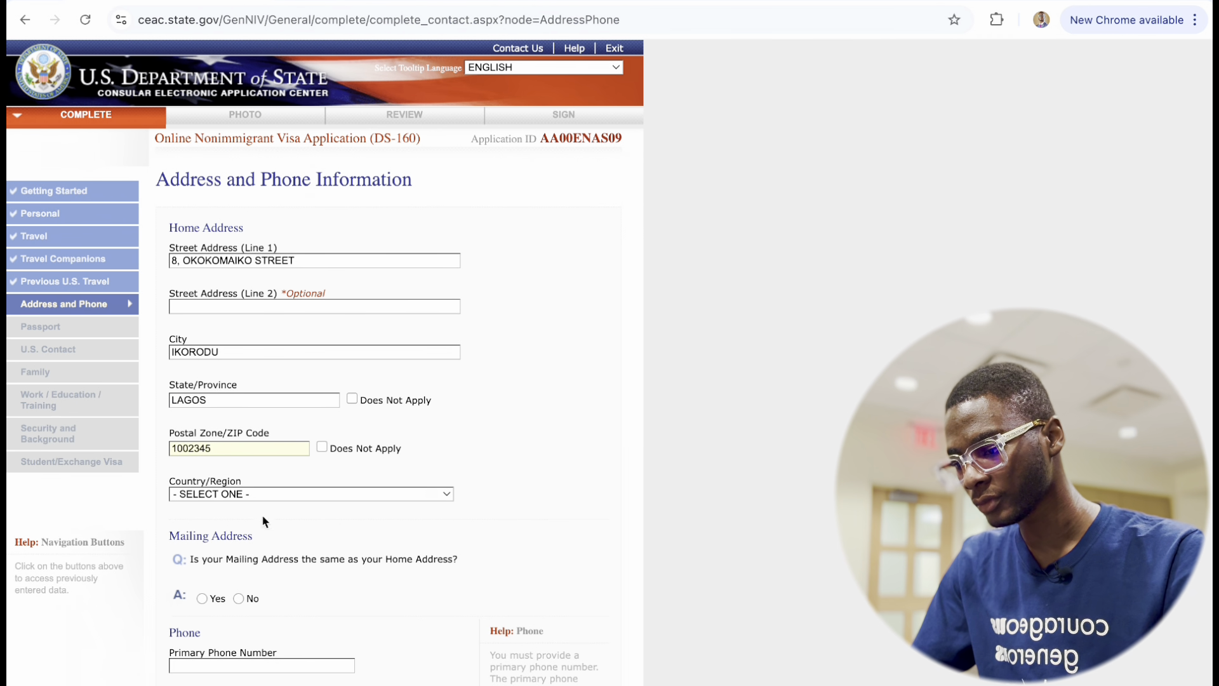
scroll(270, 539, down, 3)
Set the home country to NIGERIA and answer Yes to mailing address same as home.
click(300, 306)
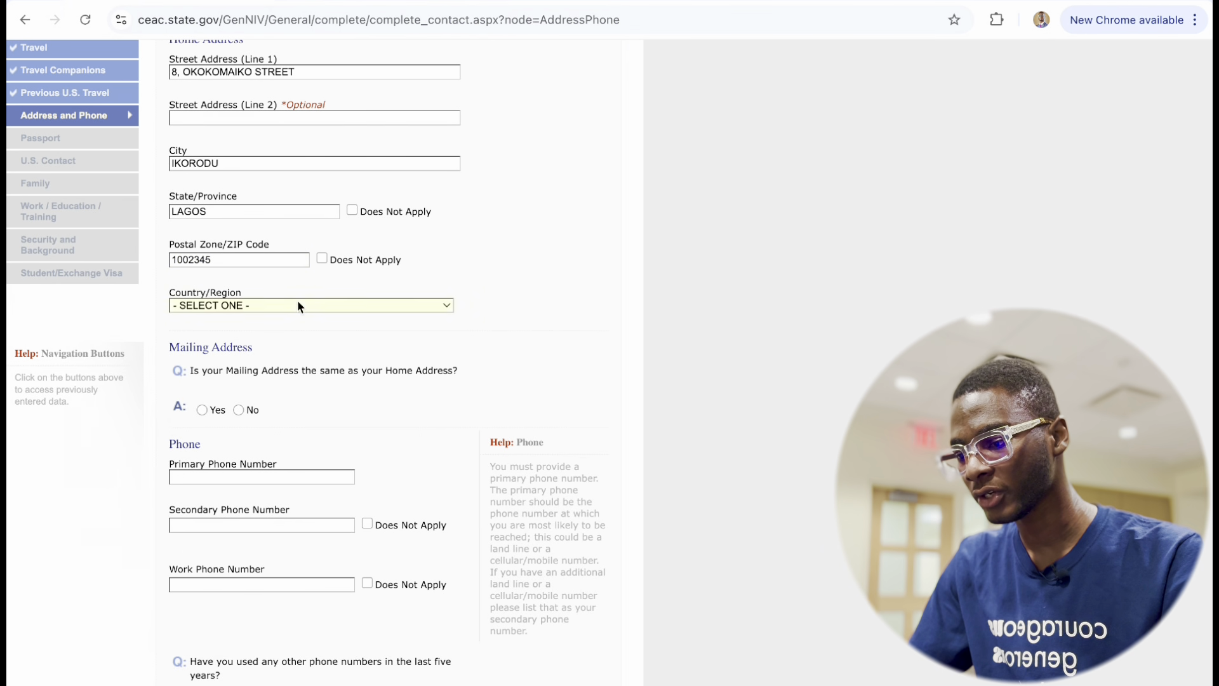
click(297, 306)
scroll(284, 508, down, 20)
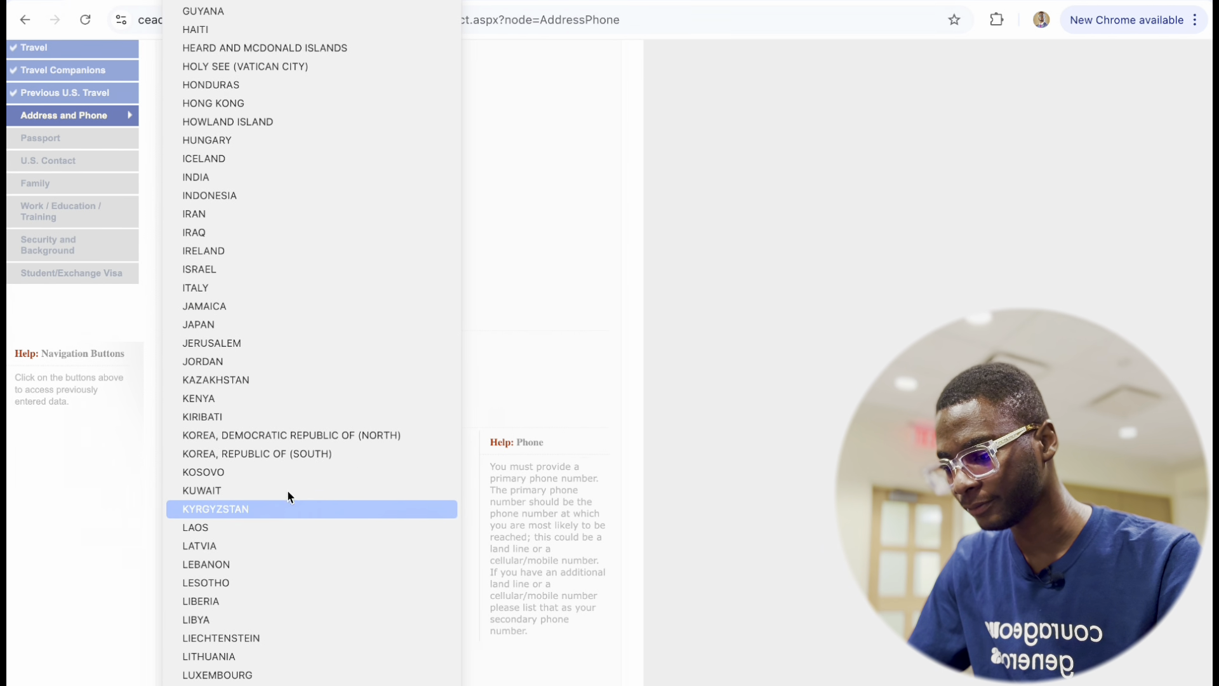
scroll(279, 570, down, 5)
scroll(282, 565, down, 7)
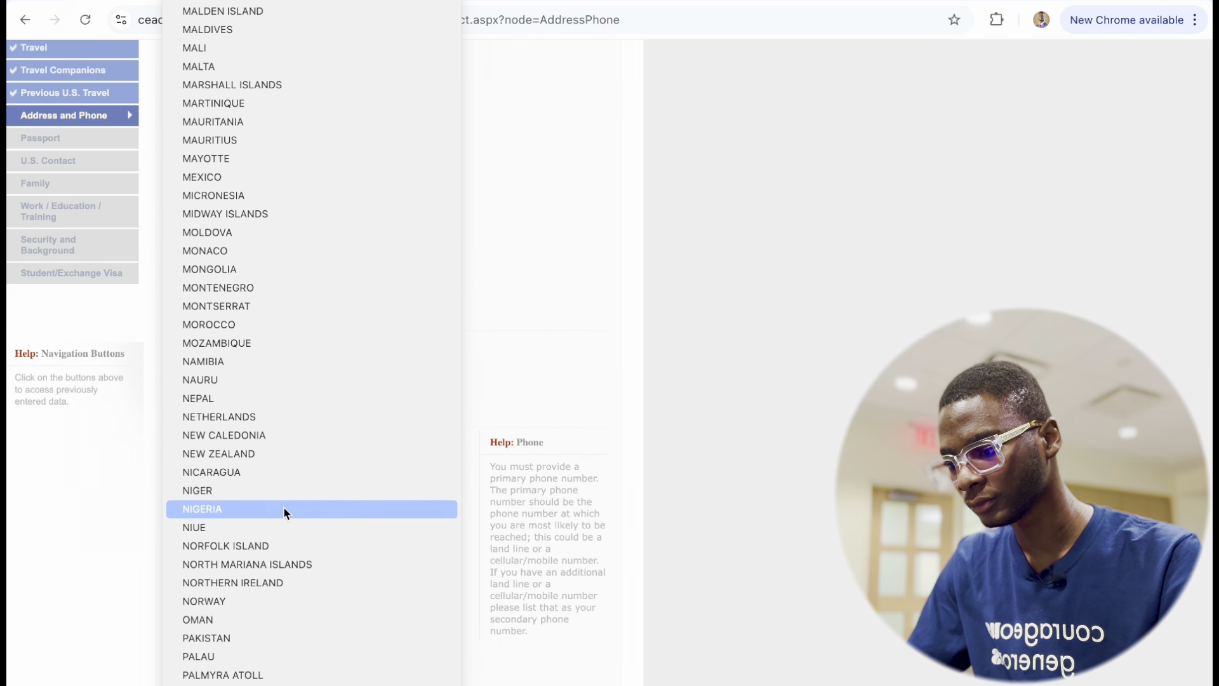
click(256, 512)
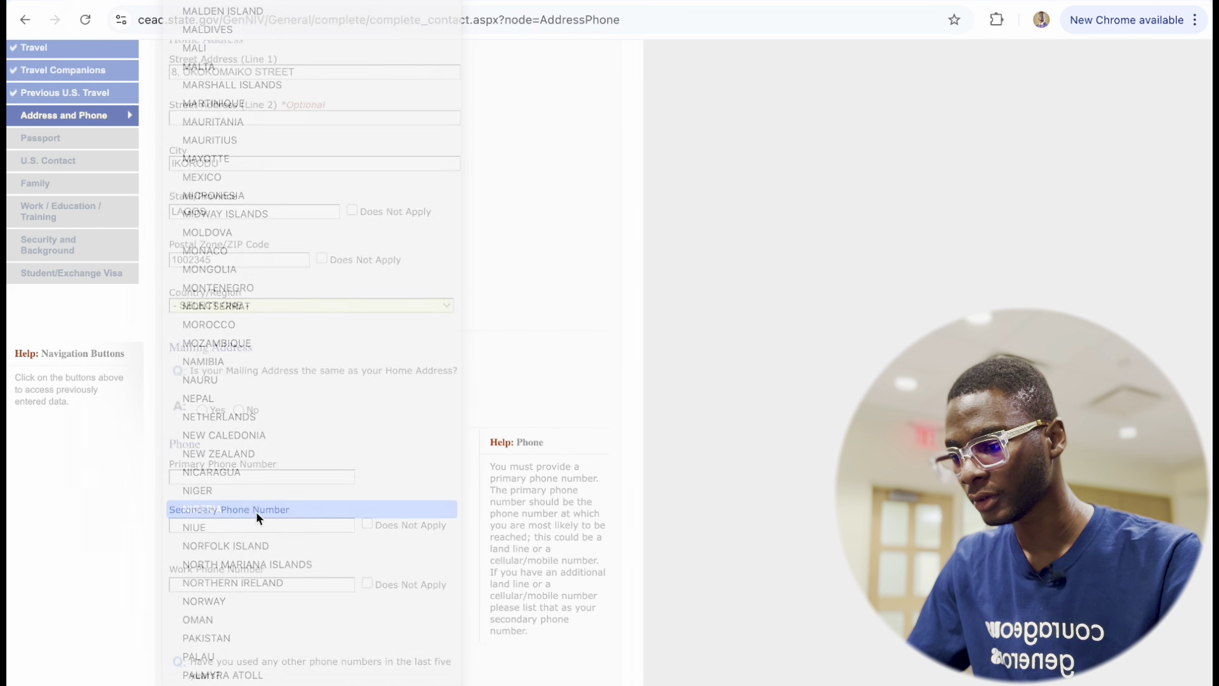
scroll(286, 360, down, 4)
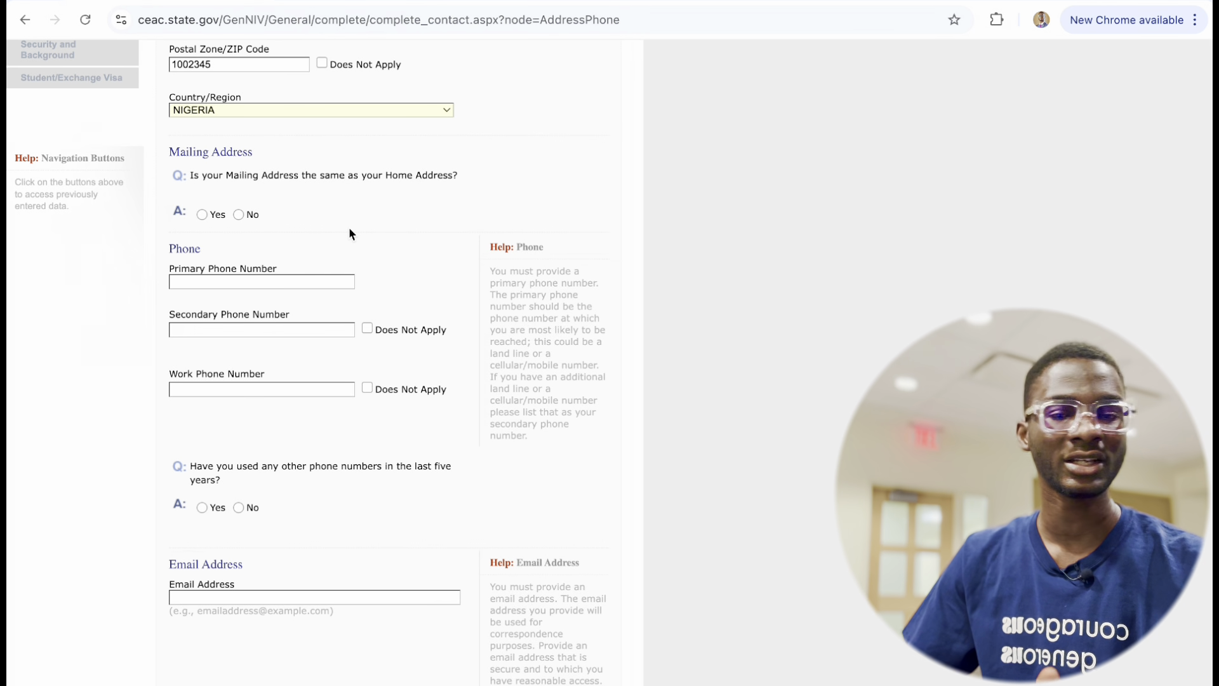
click(207, 217)
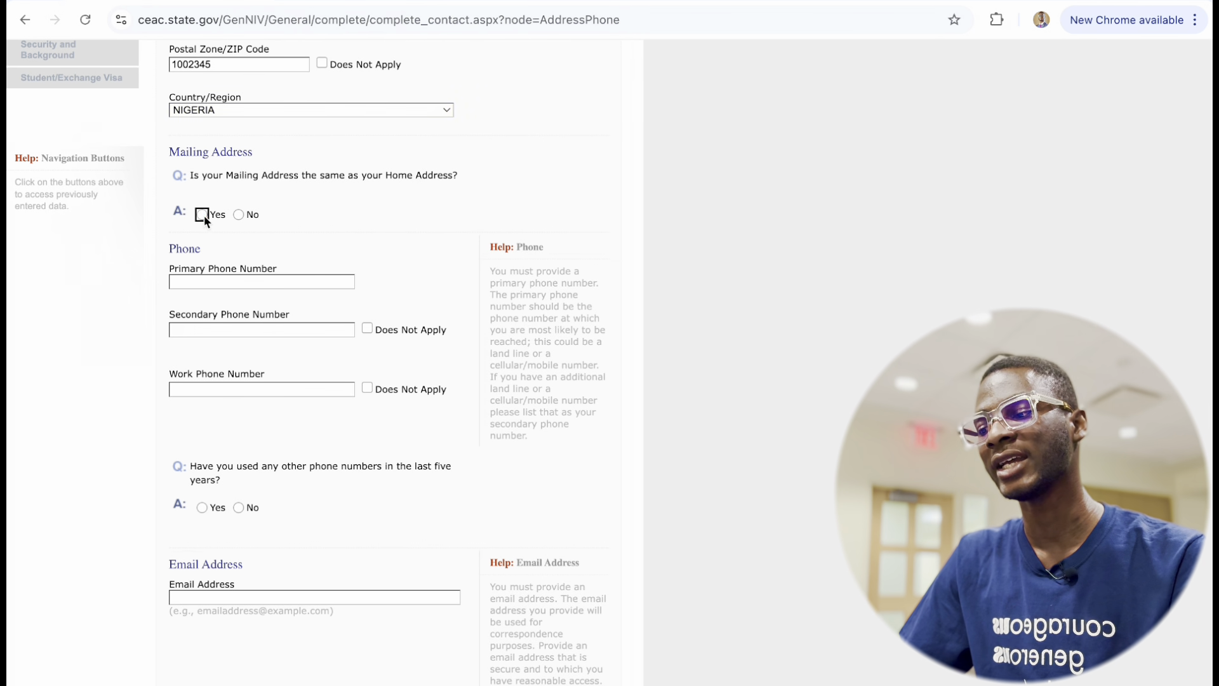
scroll(247, 409, down, 3)
Enter the primary and secondary phone numbers and mark Work Phone Number as Does Not Apply.
scroll(246, 411, down, 6)
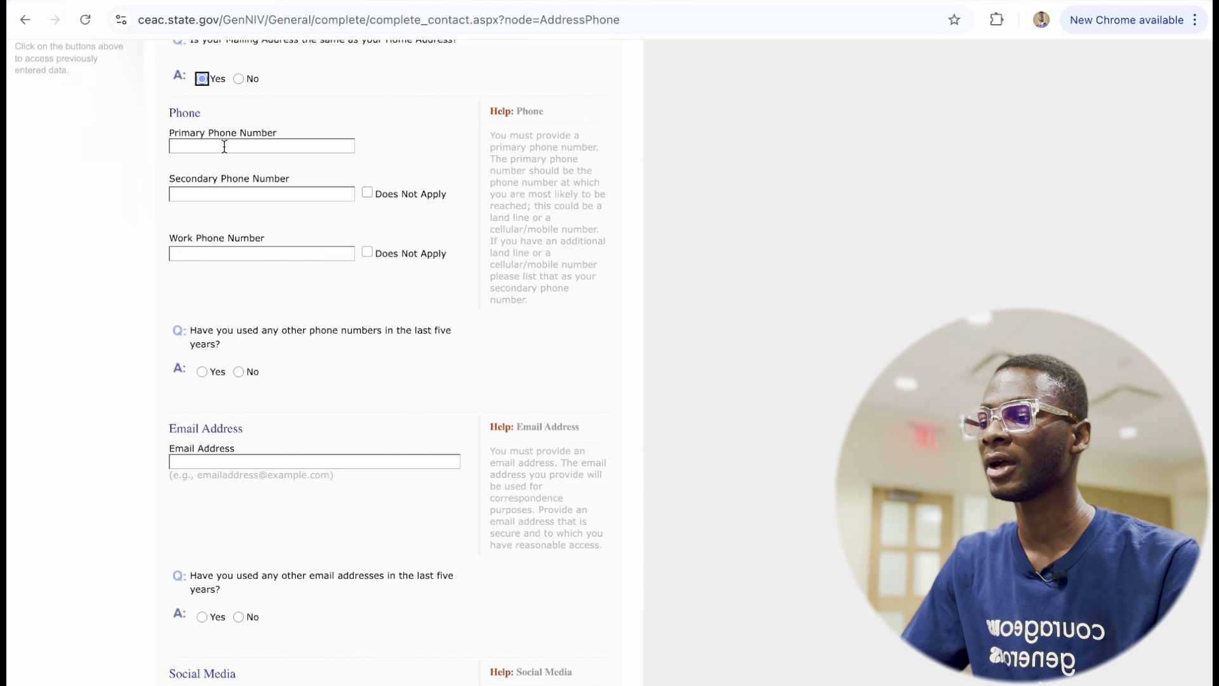
click(224, 146)
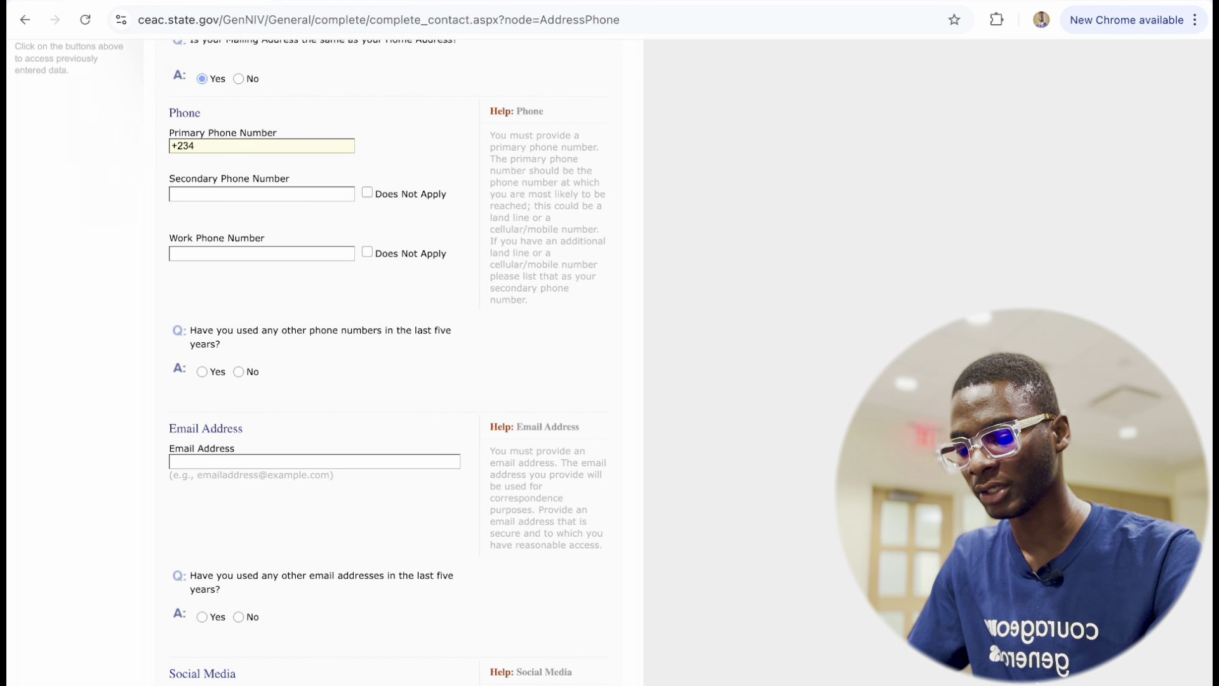
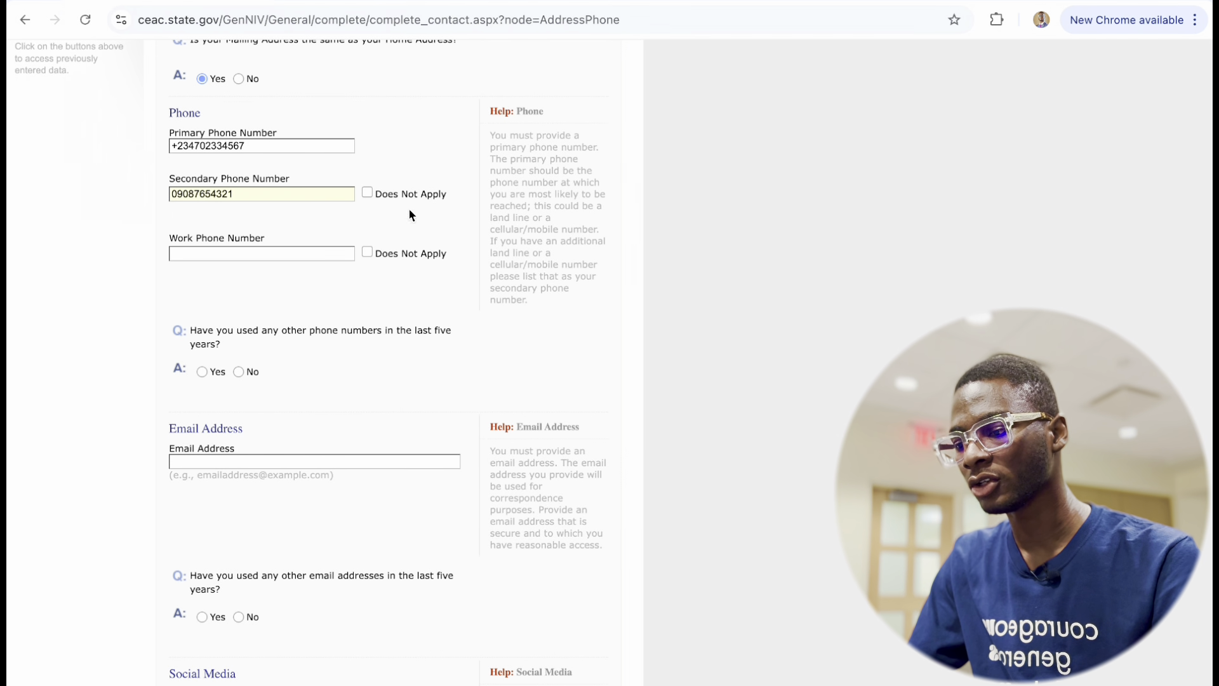
click(367, 252)
Answer No to having used other phone numbers in the last five years.
scroll(295, 363, down, 4)
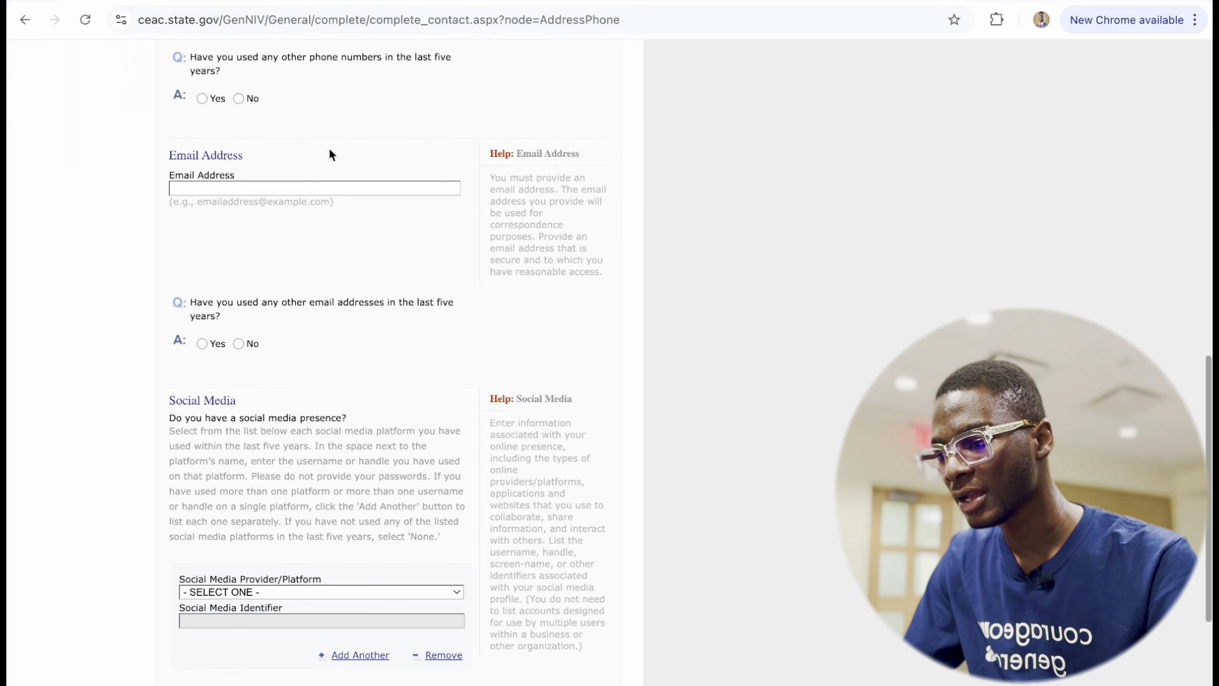
scroll(329, 154, up, 2)
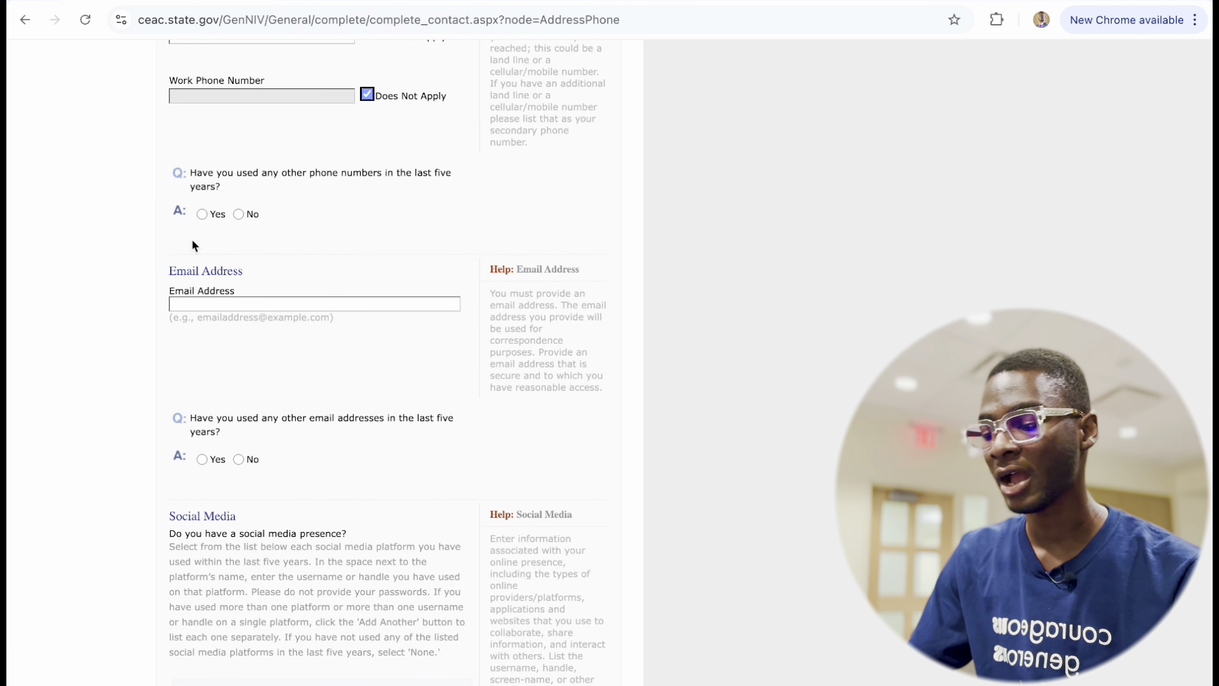
click(202, 214)
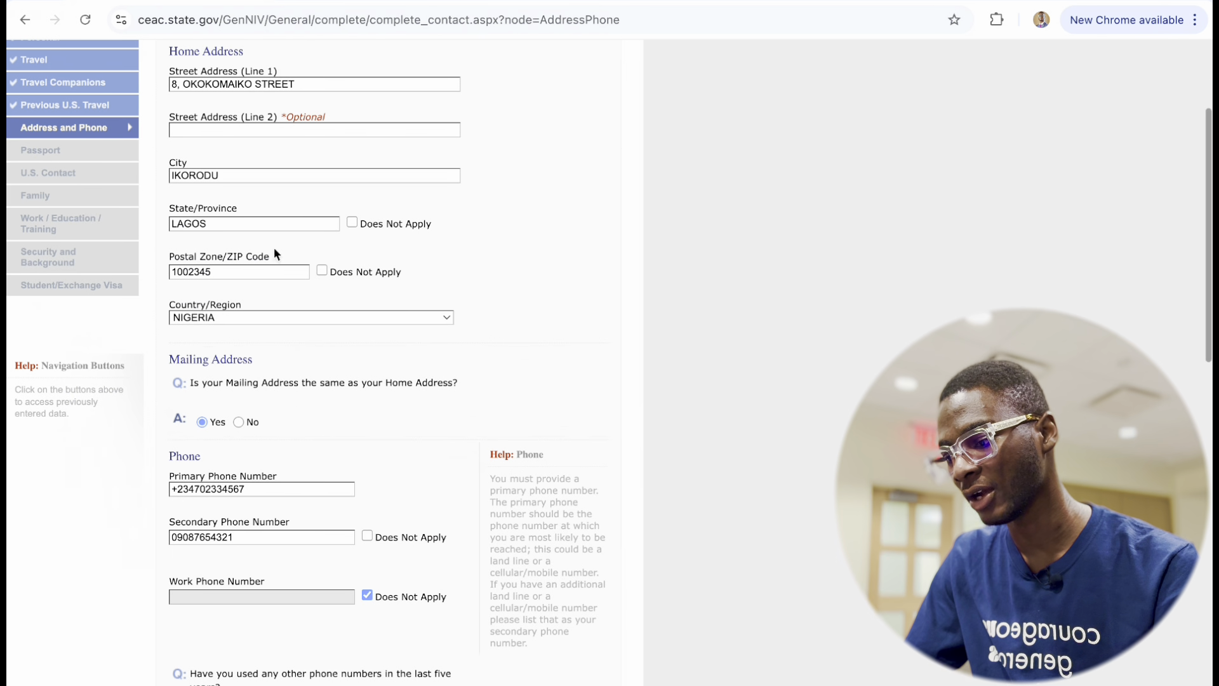
scroll(266, 473, down, 3)
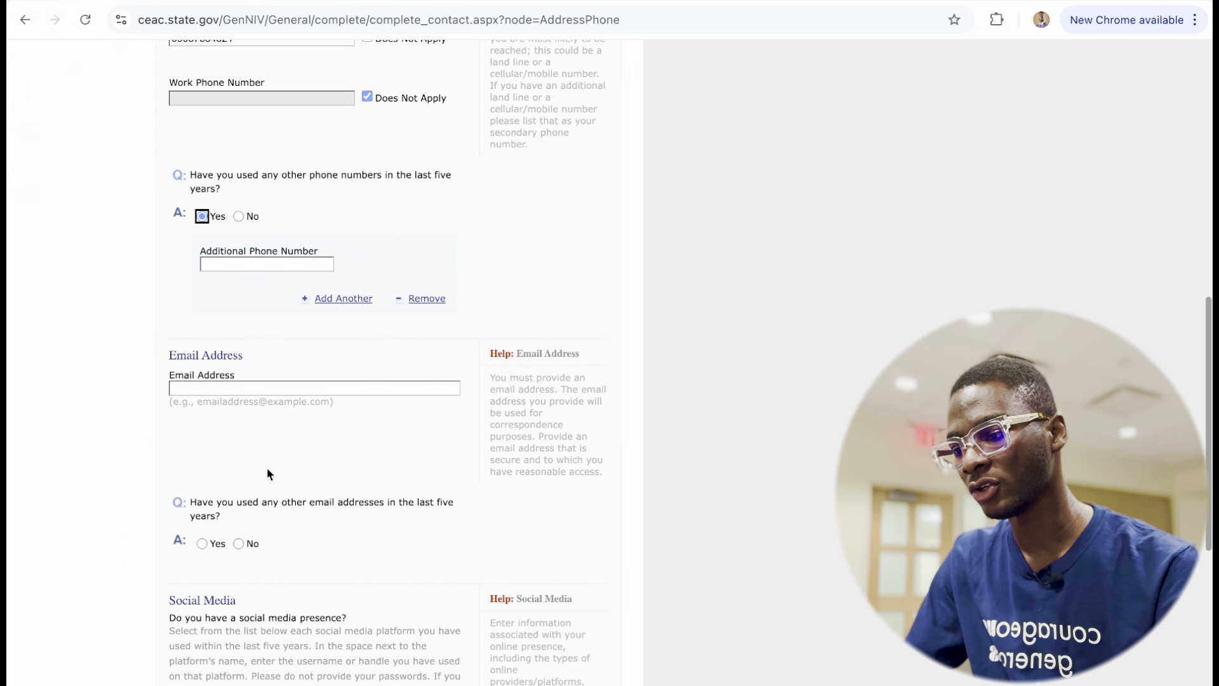
click(236, 215)
scroll(281, 306, down, 5)
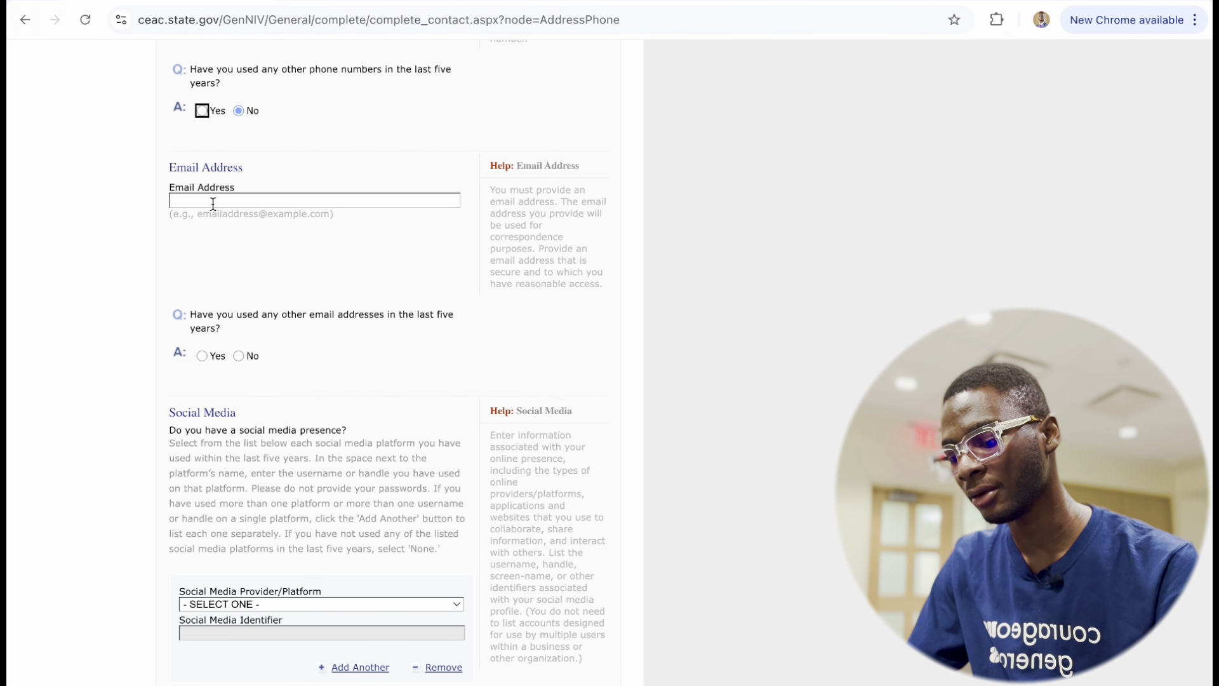
Enter the applicant's Gmail address in the Email Address field.
click(213, 203)
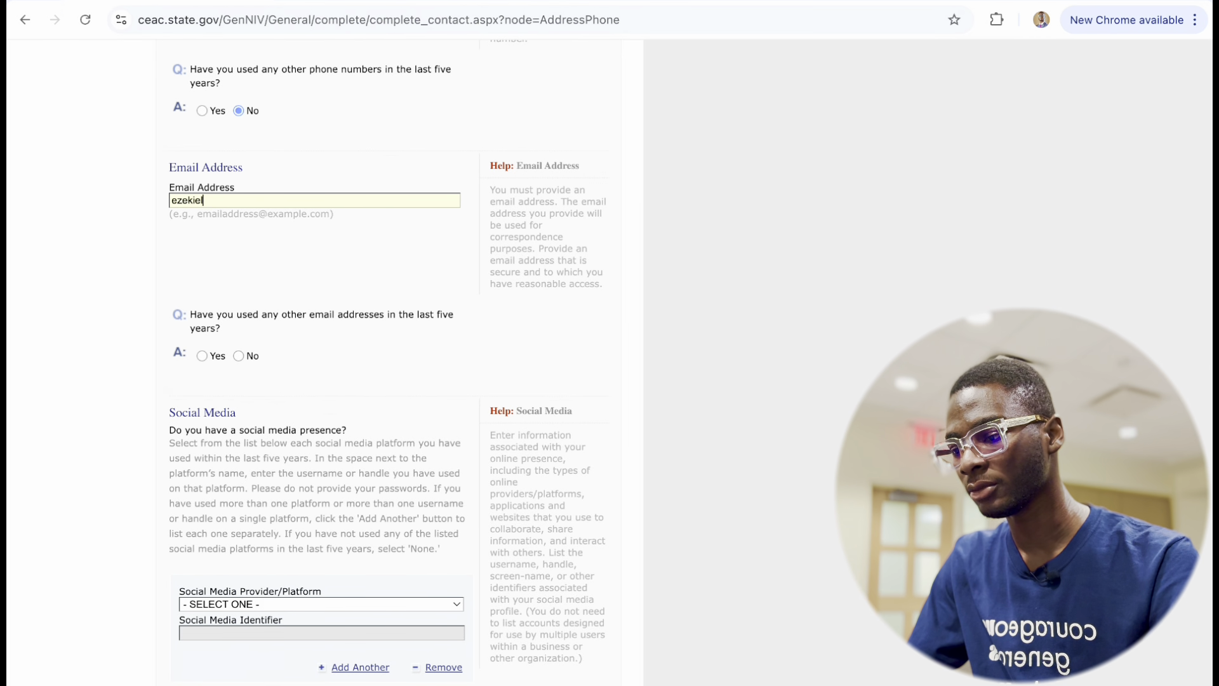
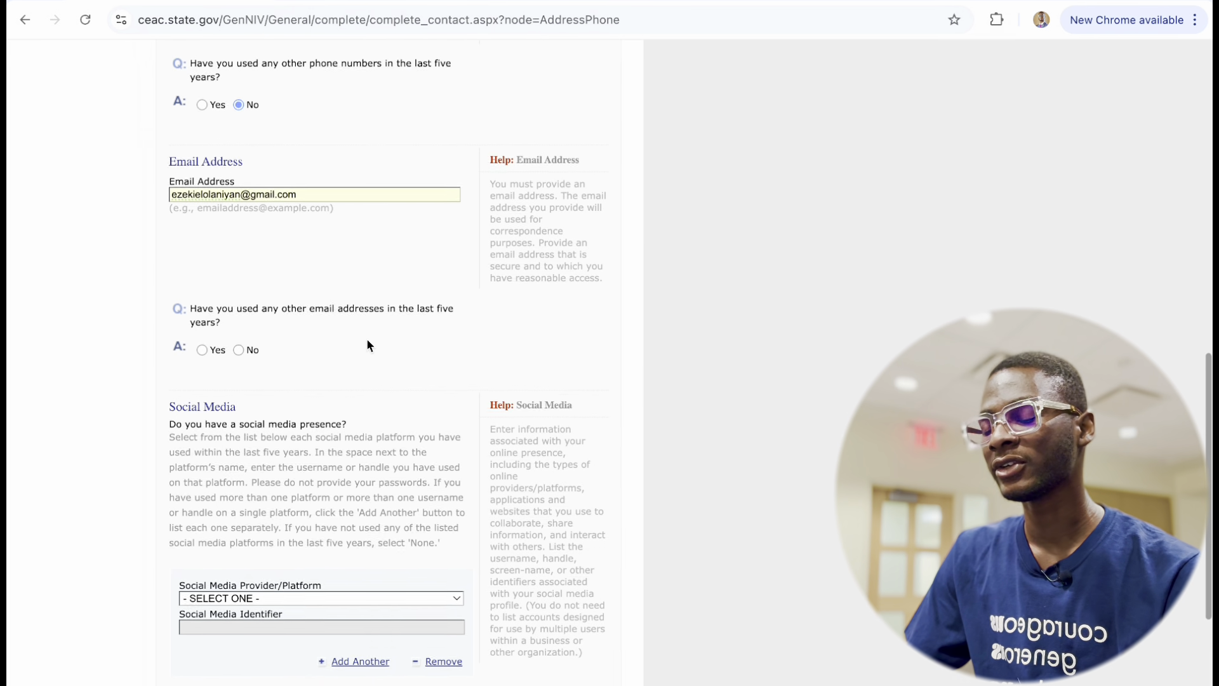
scroll(367, 343, down, 2)
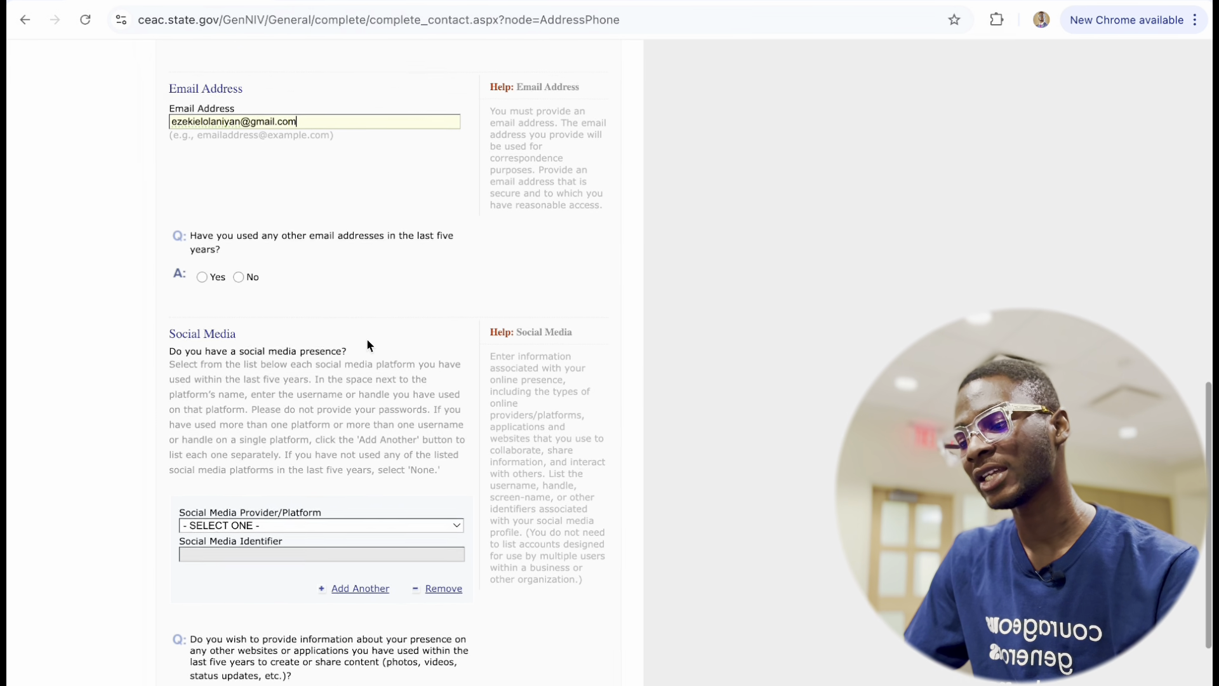
Answer Yes to other email addresses and enter the additional Microsoft email address.
click(205, 276)
scroll(207, 279, up, 7)
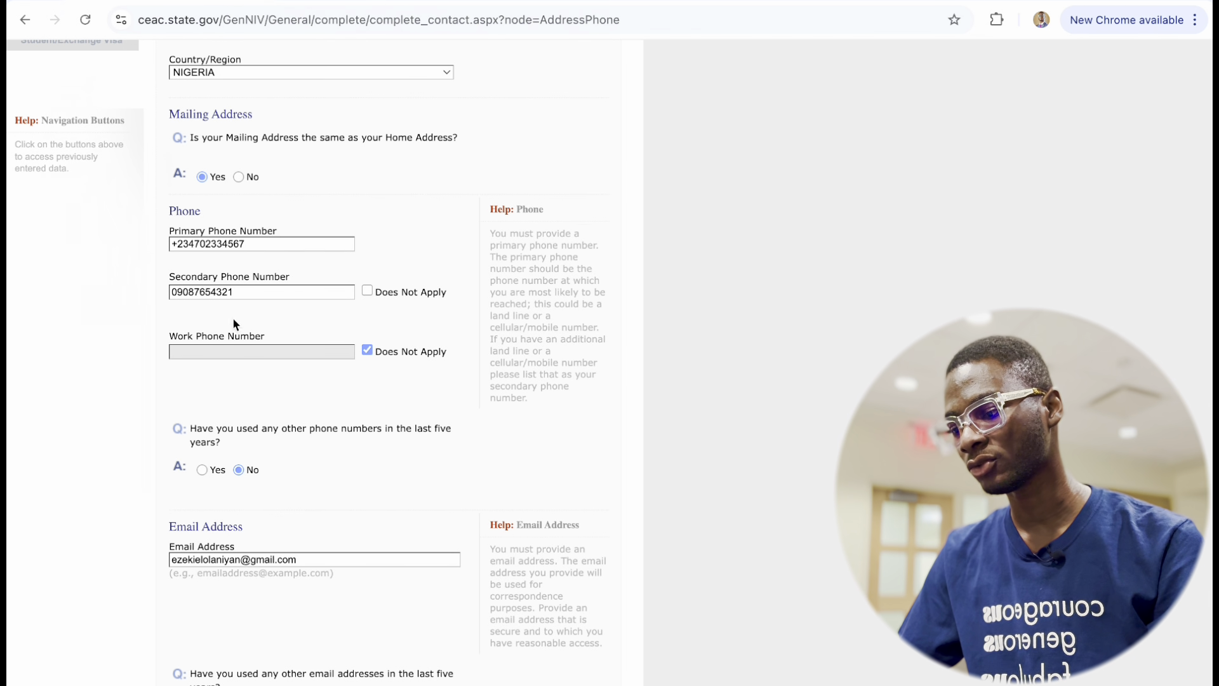
scroll(206, 527, down, 3)
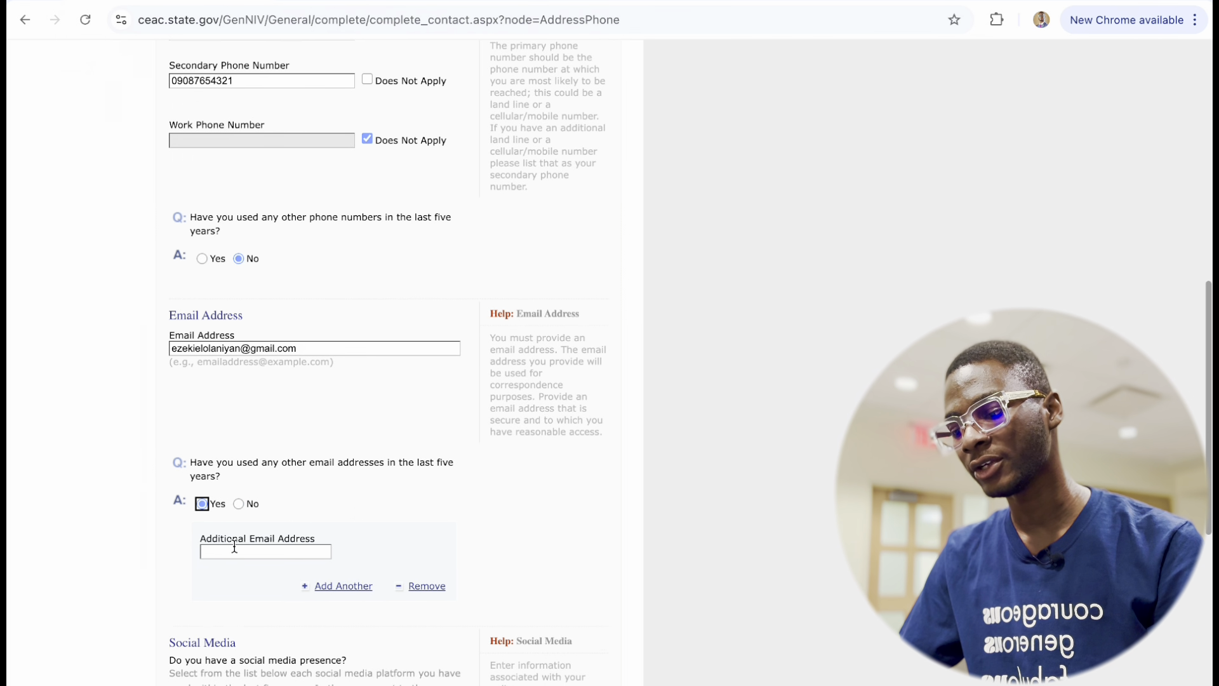
click(224, 554)
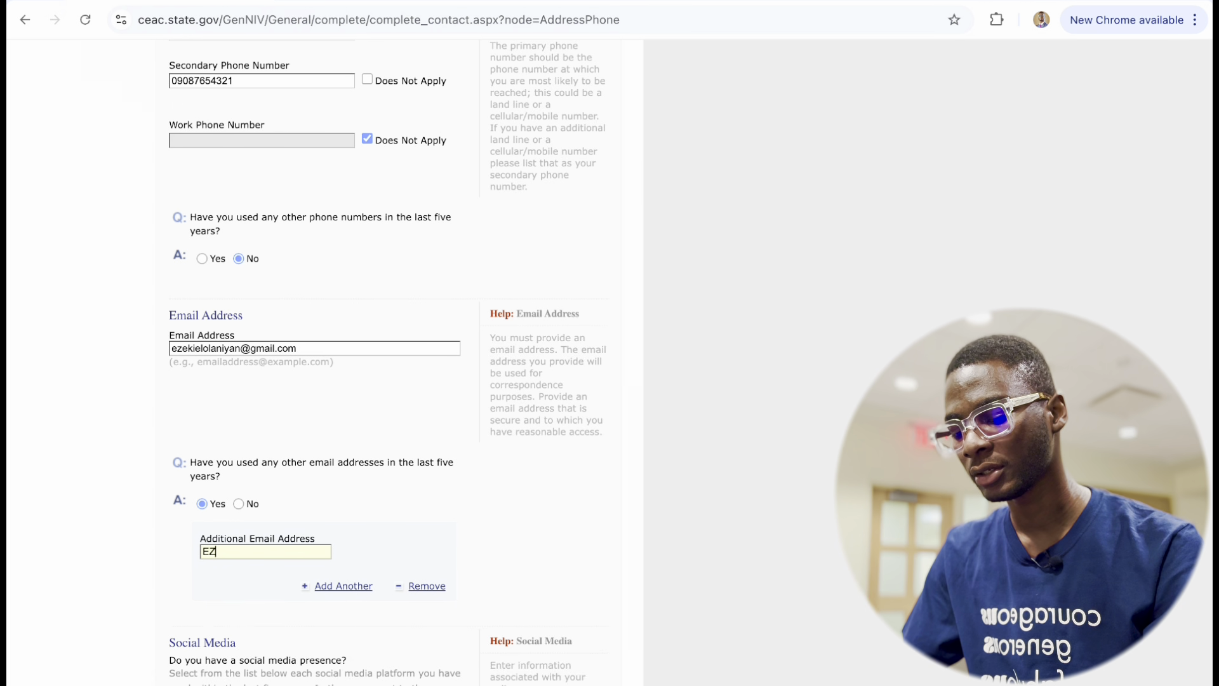
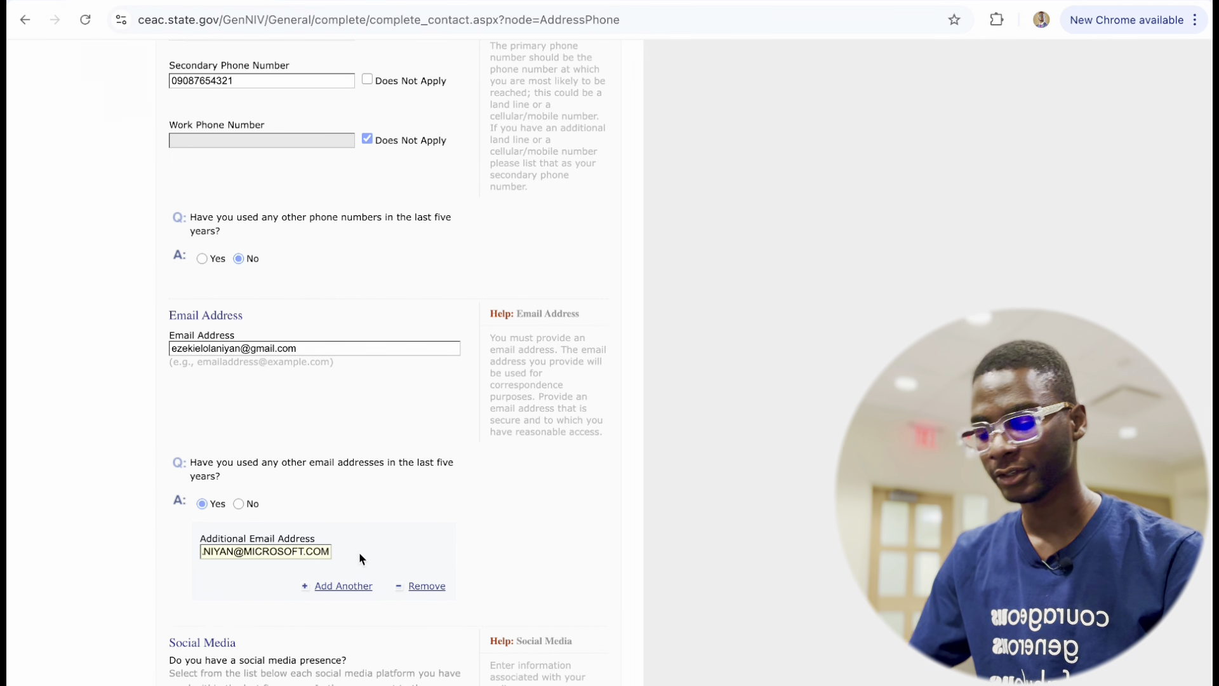
scroll(359, 551, down, 7)
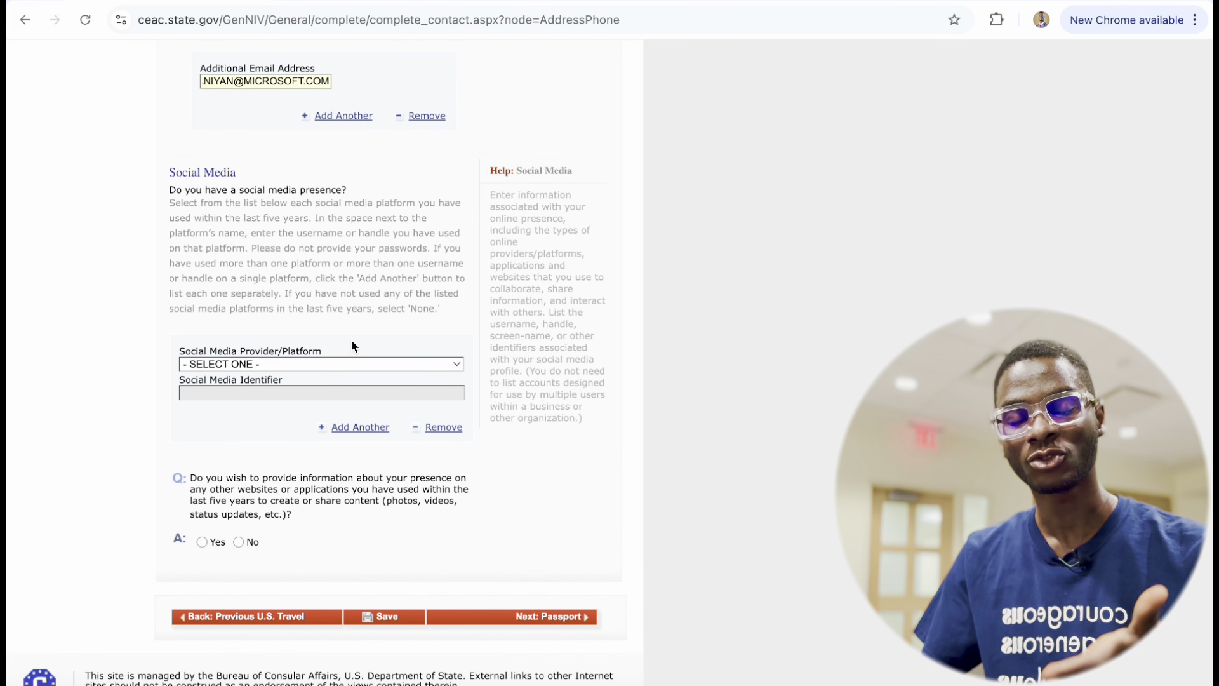
Finish the additional e-mail entry and pick LINKEDIN as the Social Media Provider/Platform.
click(352, 341)
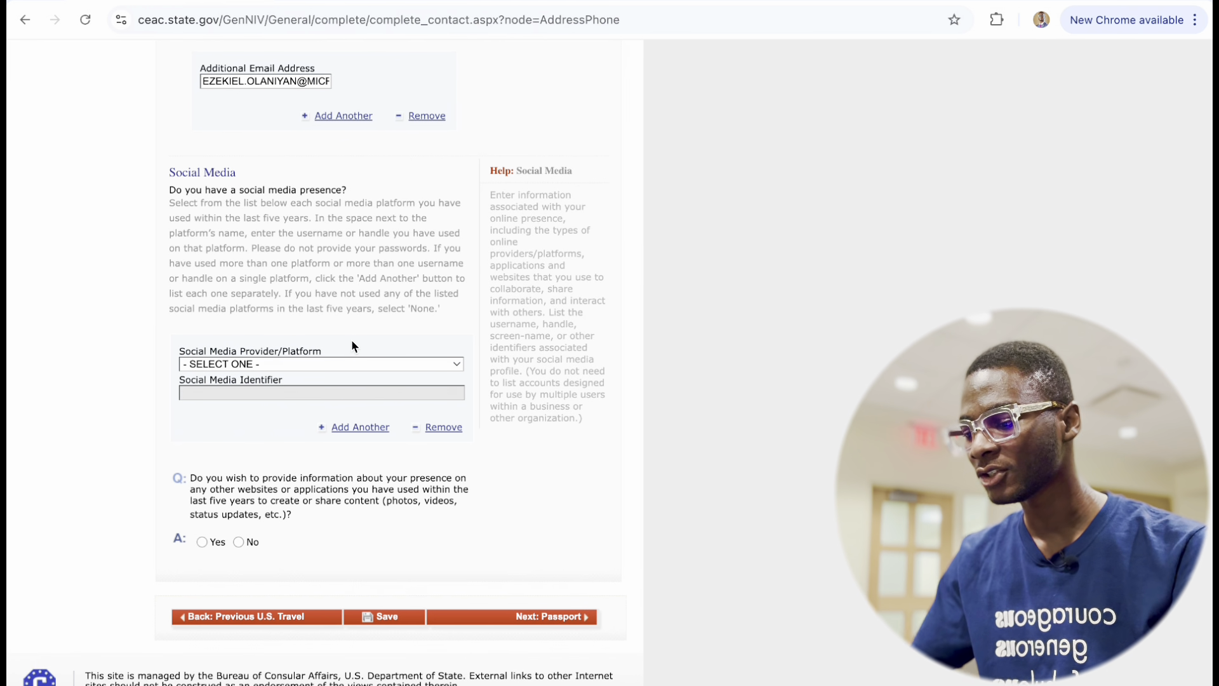
click(322, 363)
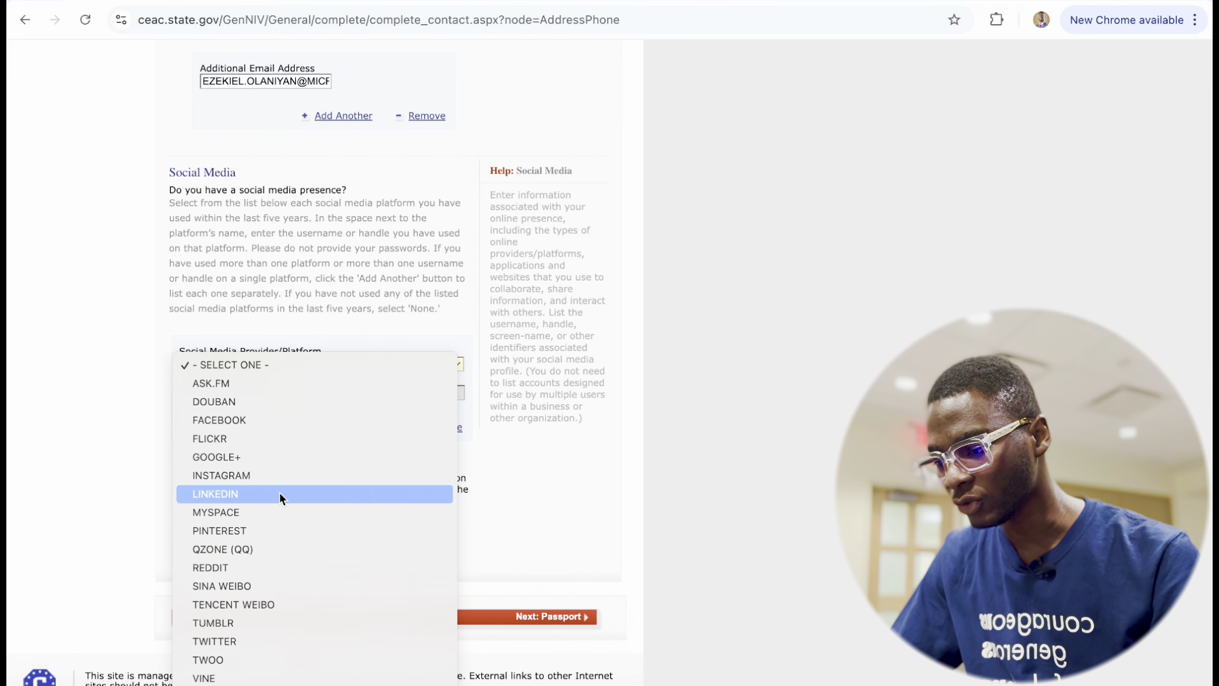
scroll(279, 491, down, 2)
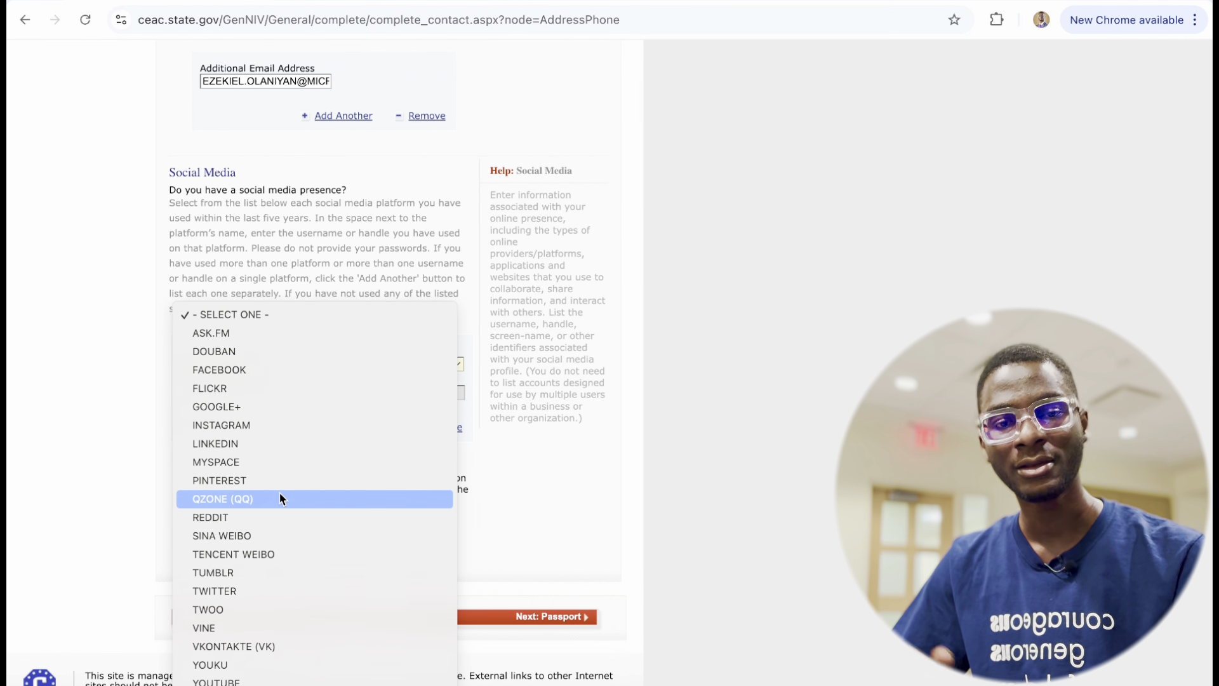
click(260, 435)
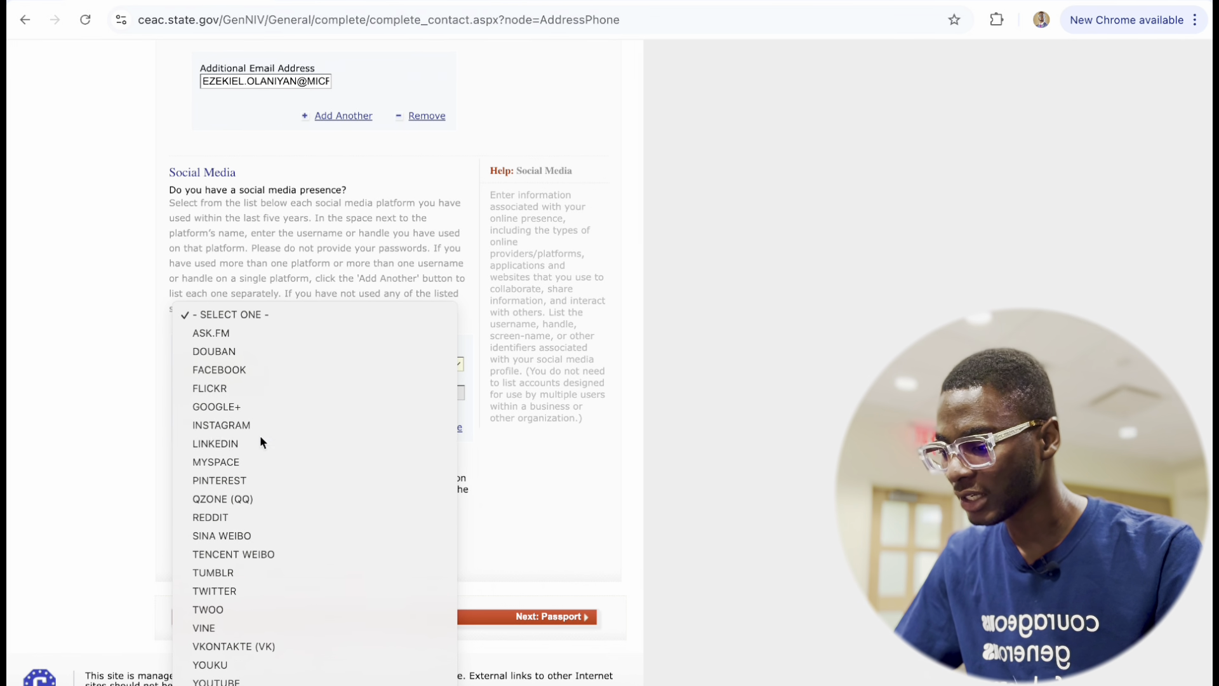
scroll(392, 455, up, 5)
scroll(299, 371, down, 5)
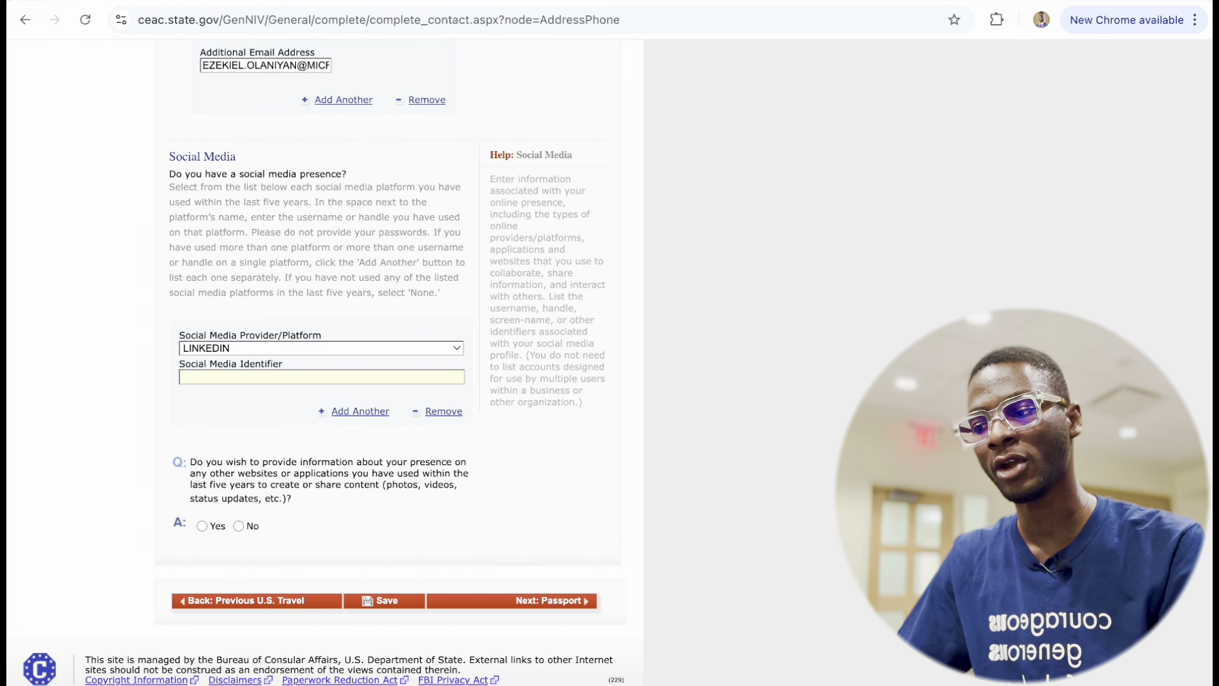
Load the bit.ly website in a new browser tab.
key(ctrl+t)
text(bit.)
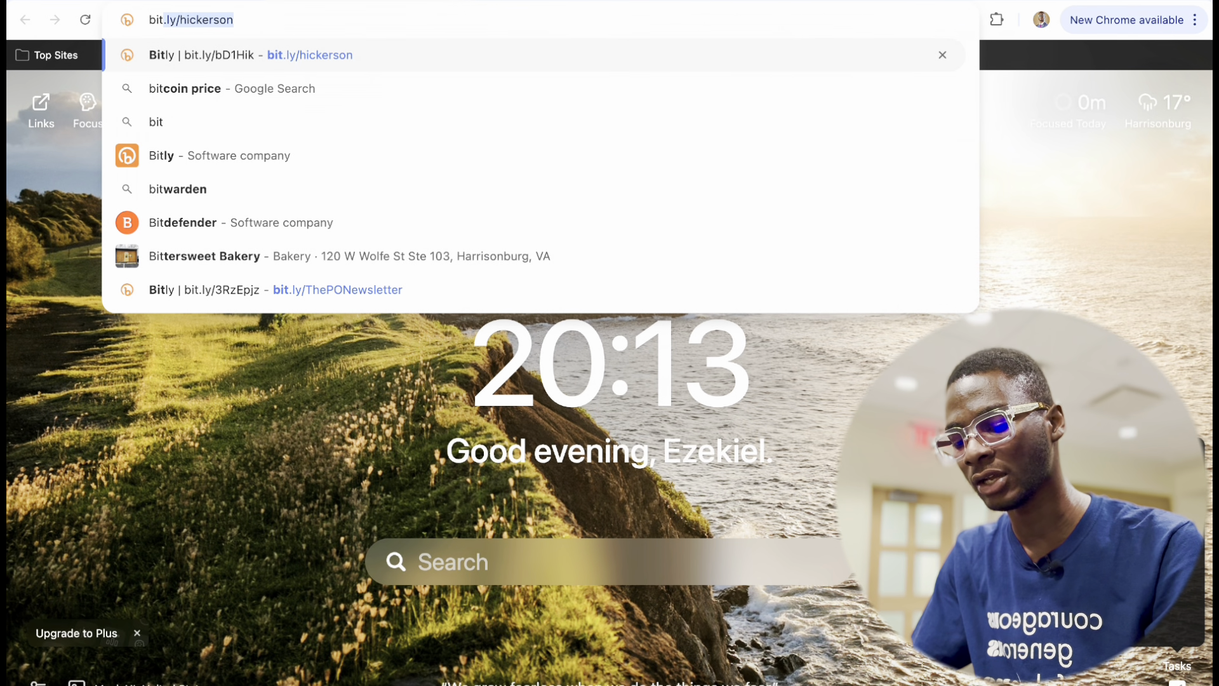
text(ly)
key(Return)
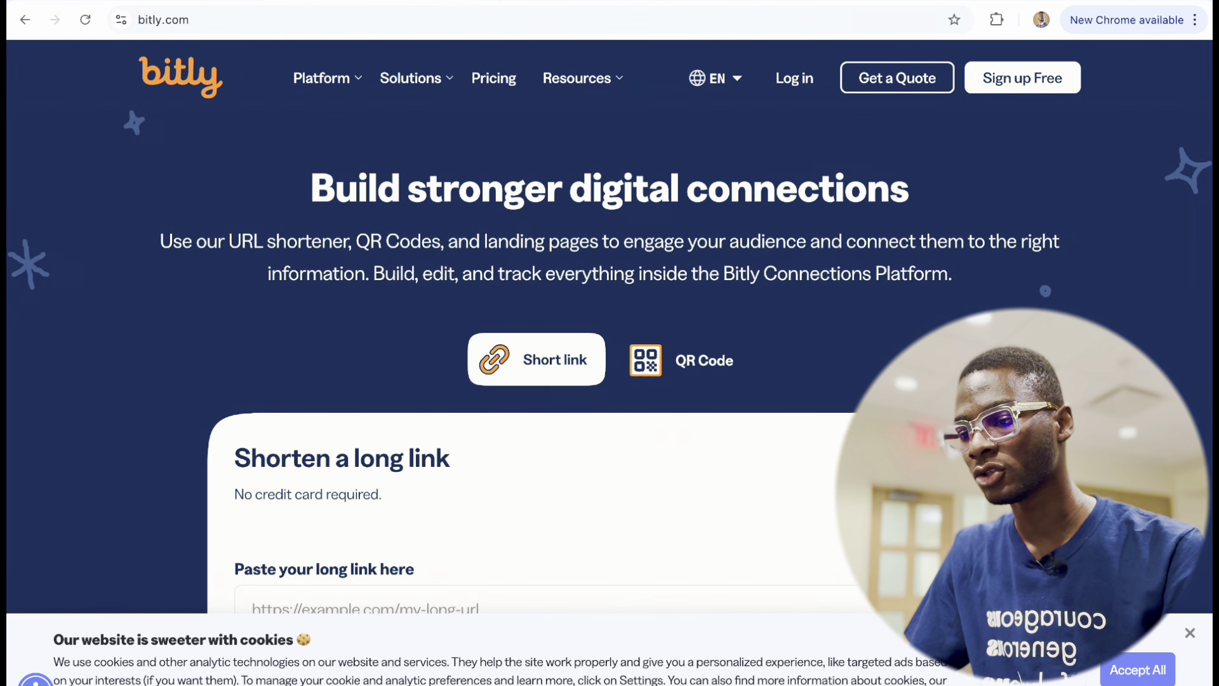
In another new tab, bring up the LinkedIn profile address and copy it.
key(super+t)
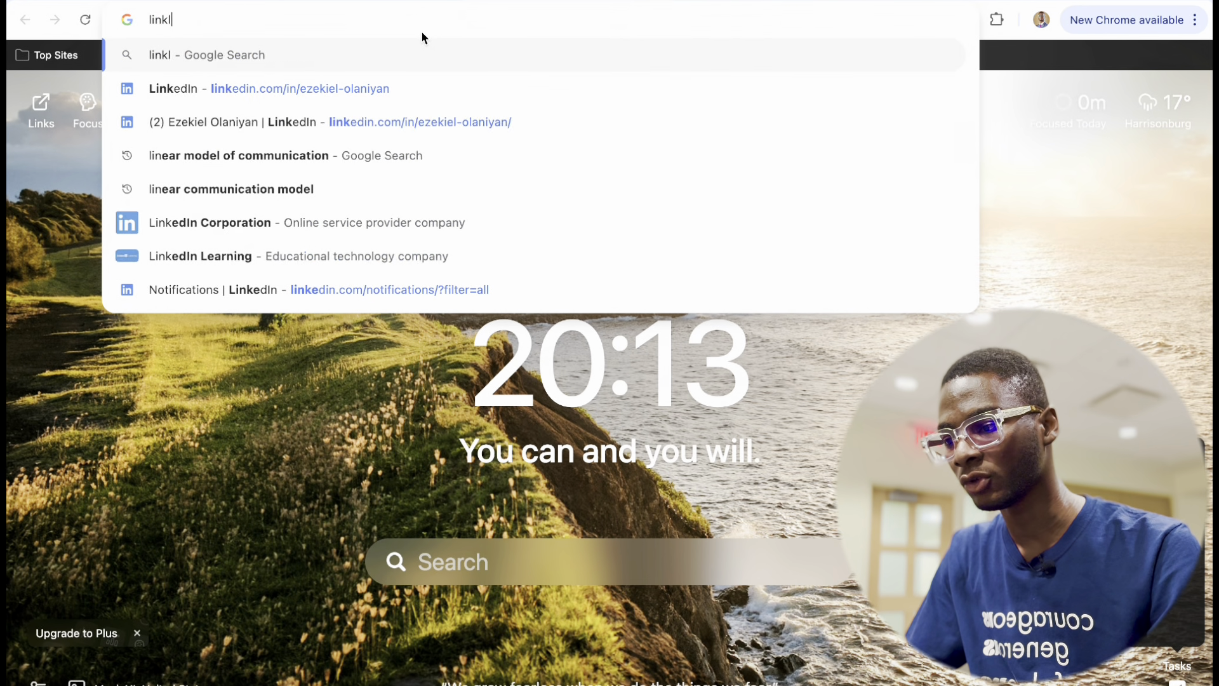
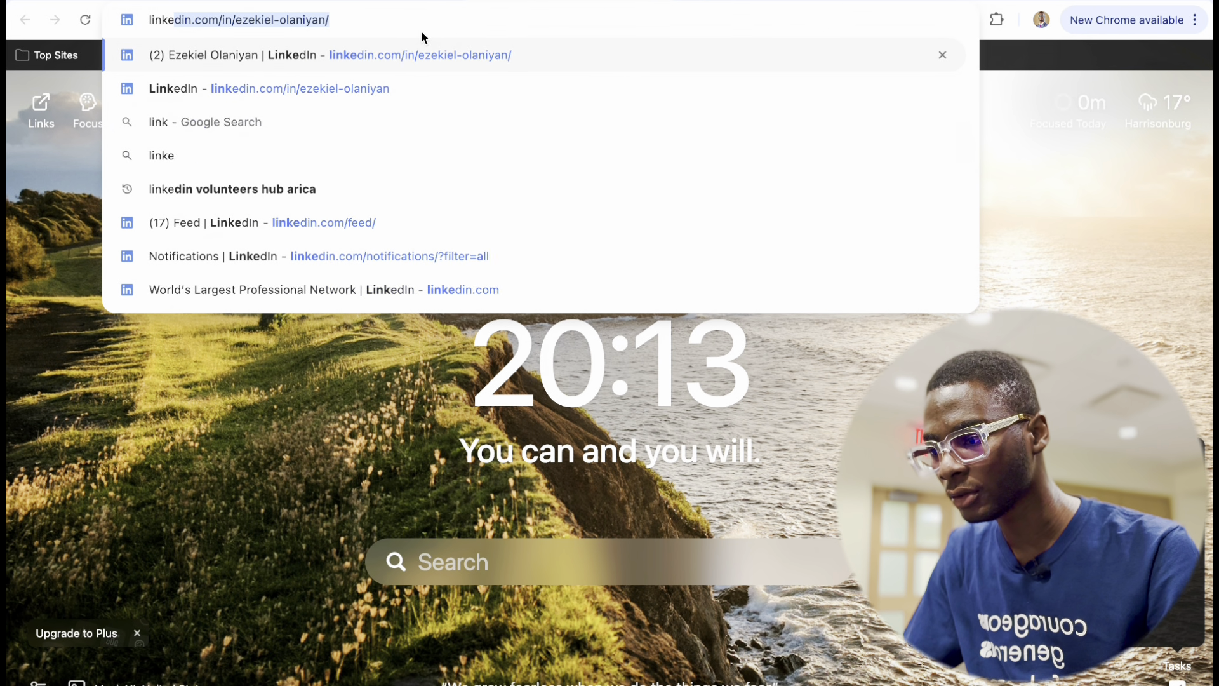
click(358, 24)
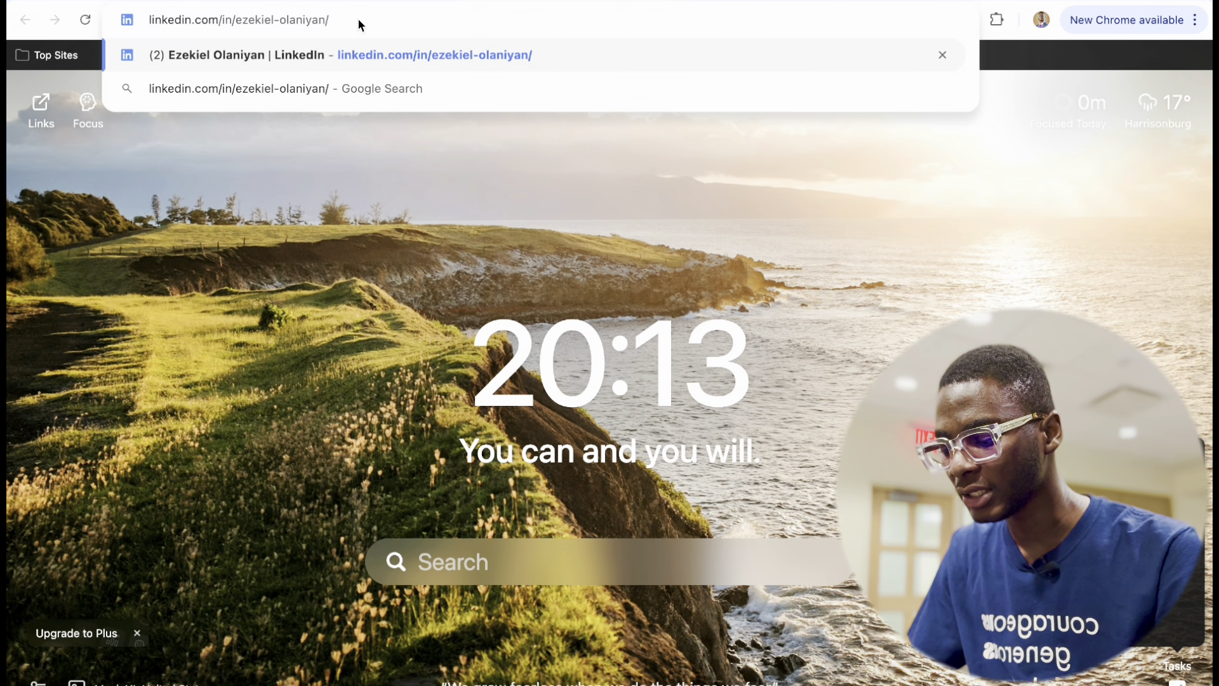
key(ctrl+a)
key(ctrl+c)
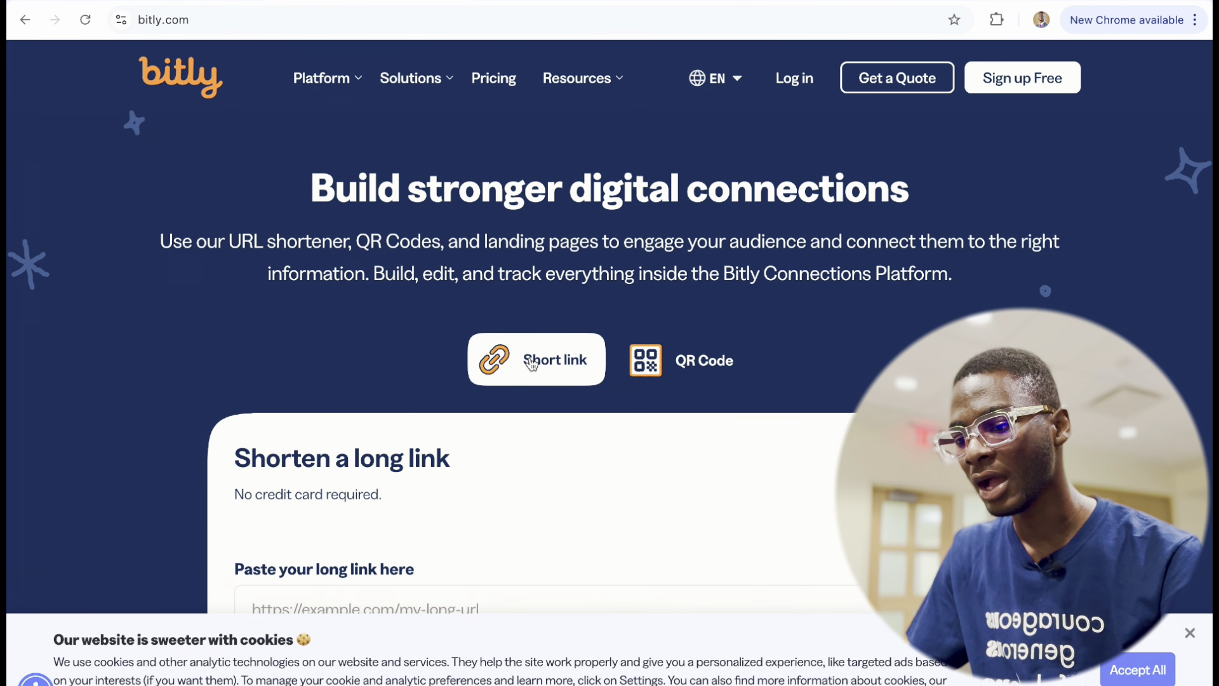
Paste the LinkedIn profile URL into Bitly's long-link field and sign up with Google to shorten it.
scroll(431, 503, down, 5)
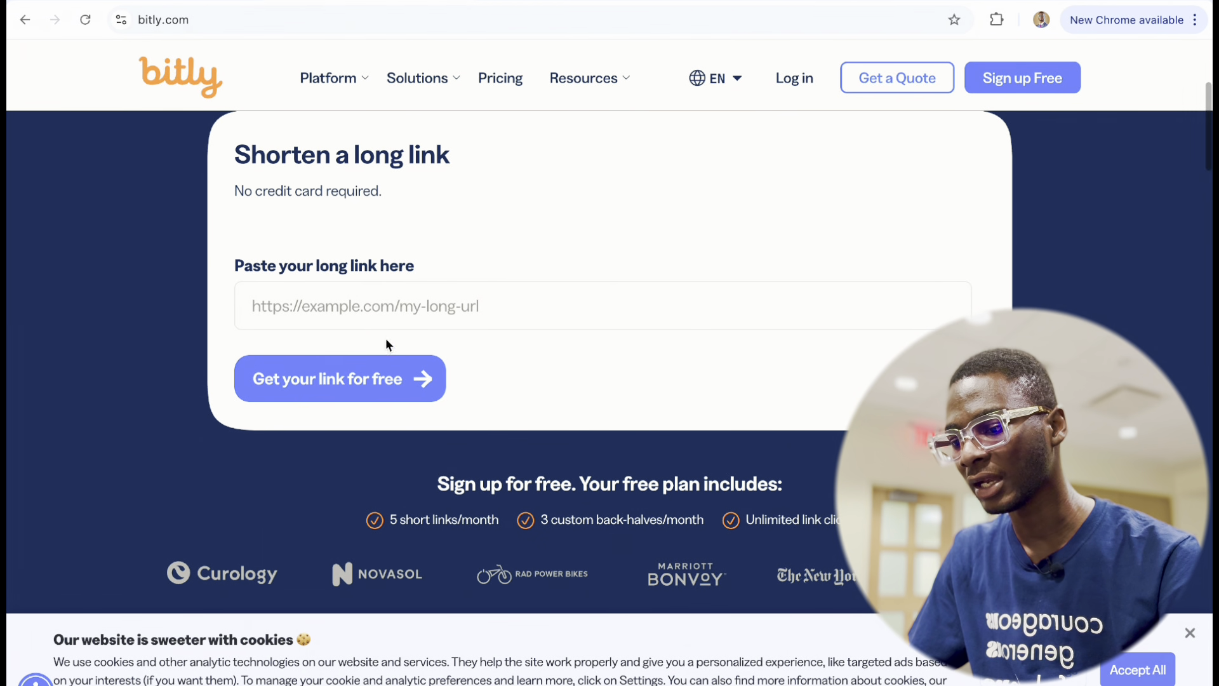
click(363, 299)
key(ctrl+v)
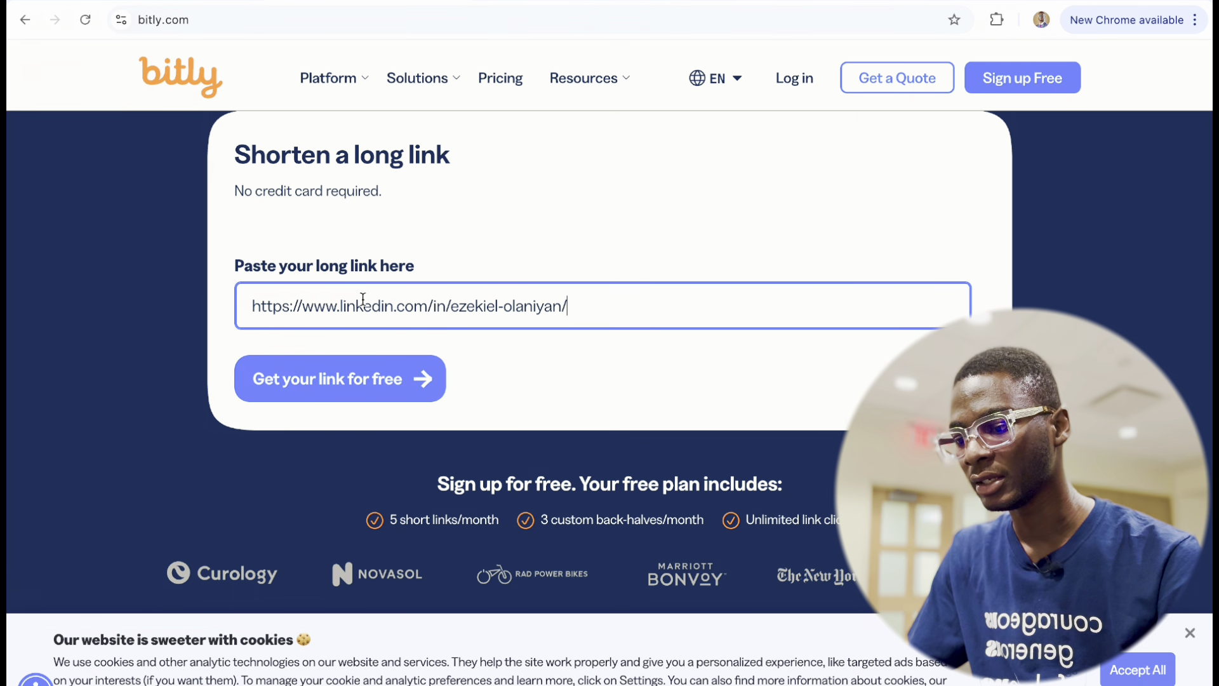
click(340, 382)
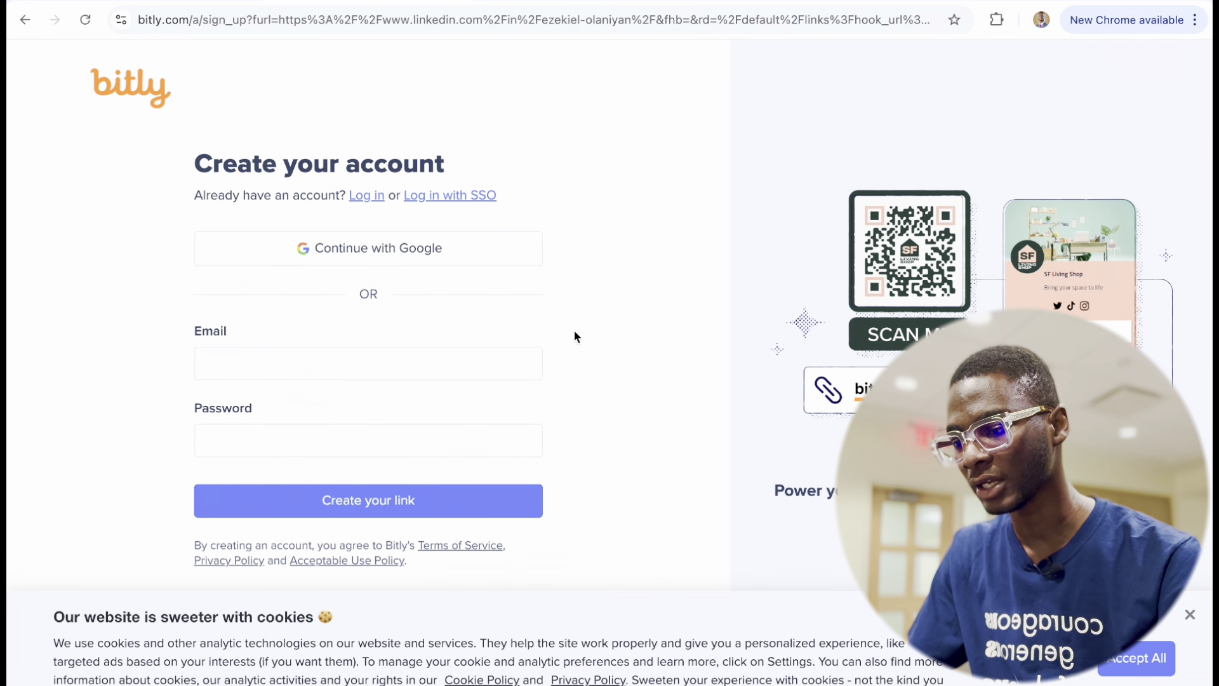
click(381, 252)
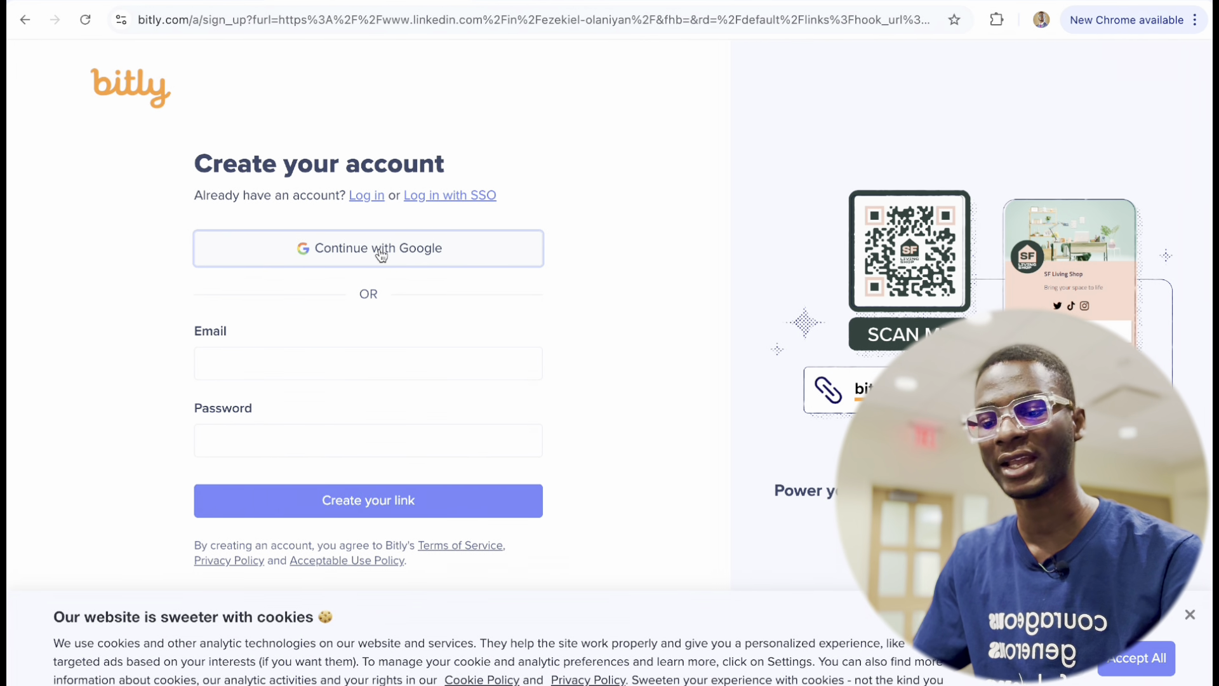
click(676, 295)
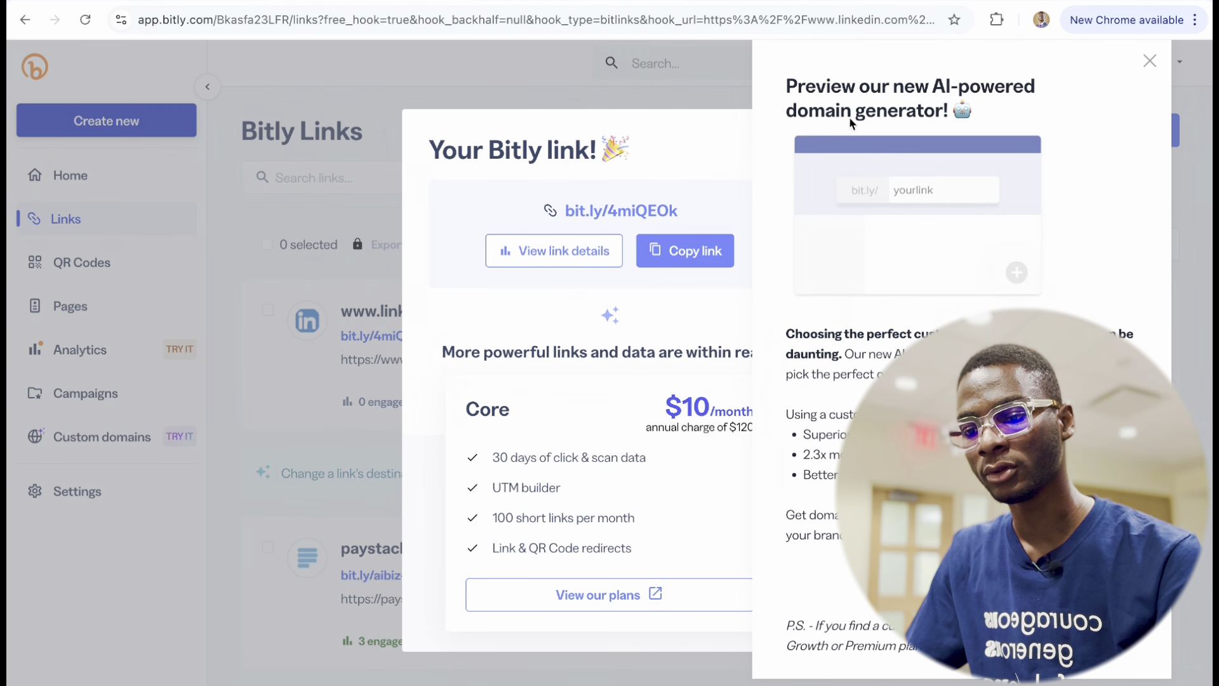
Dismiss the AI domain promotion and short-link confirmation, then choose Create new.
click(1150, 61)
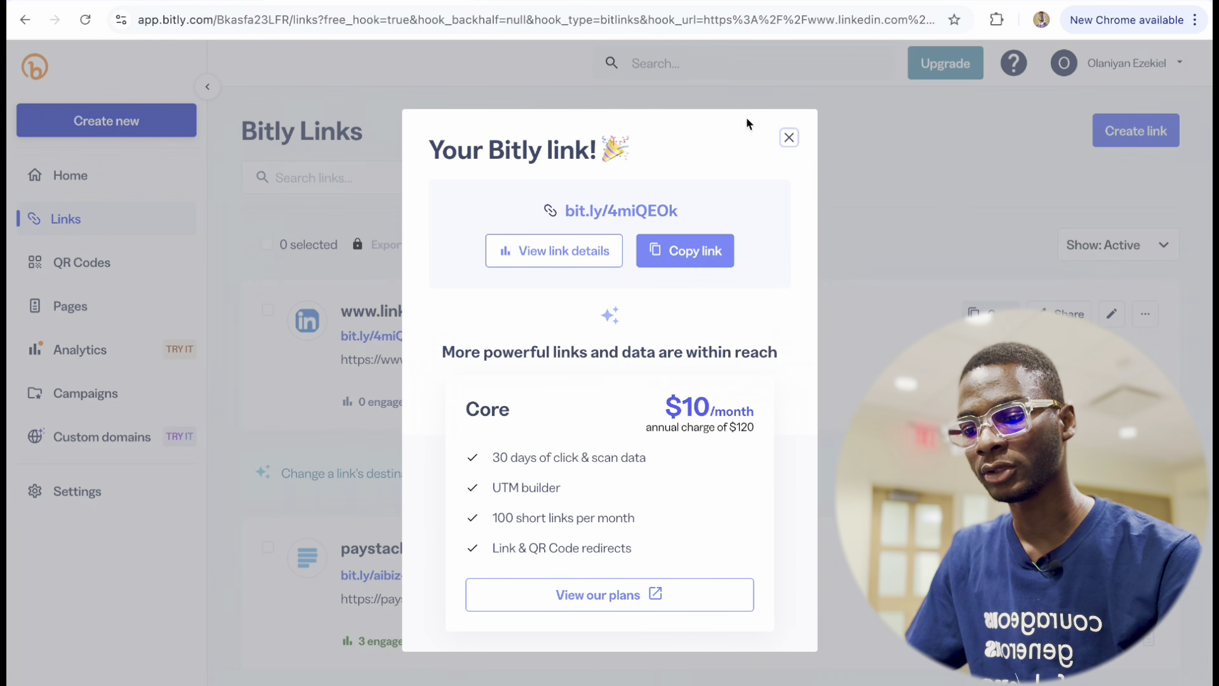
click(788, 138)
click(116, 118)
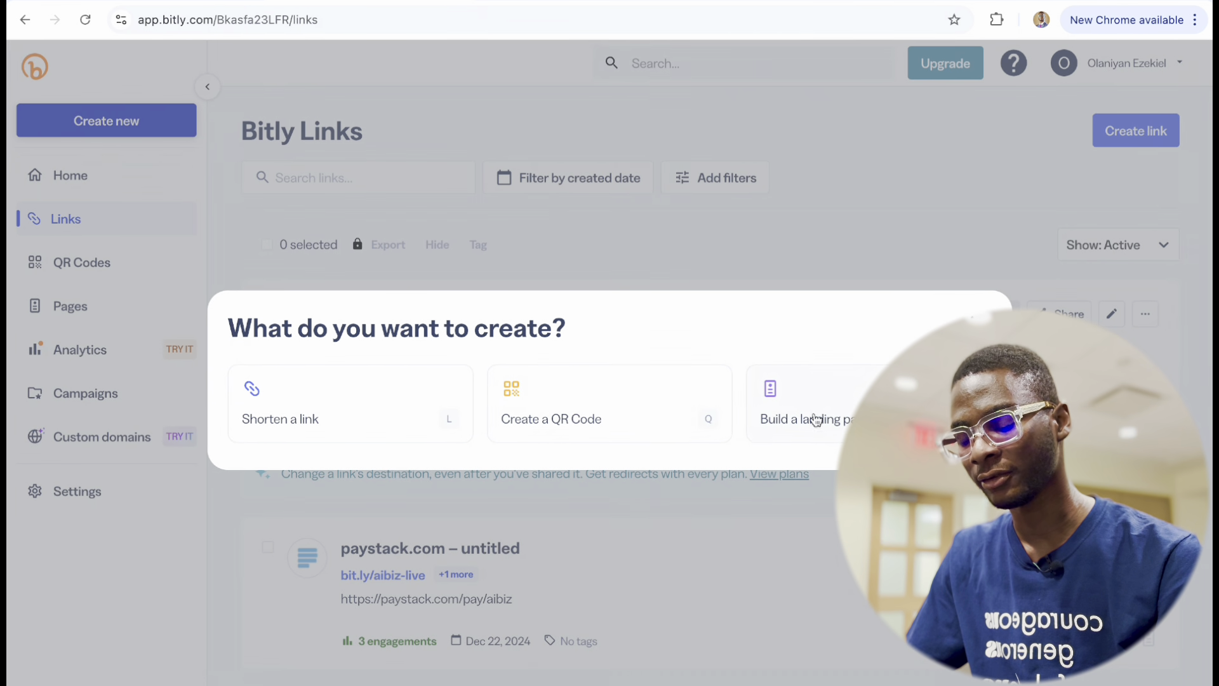
Start a new short link for the LinkedIn profile URL with the owner's name as custom back-half.
click(316, 416)
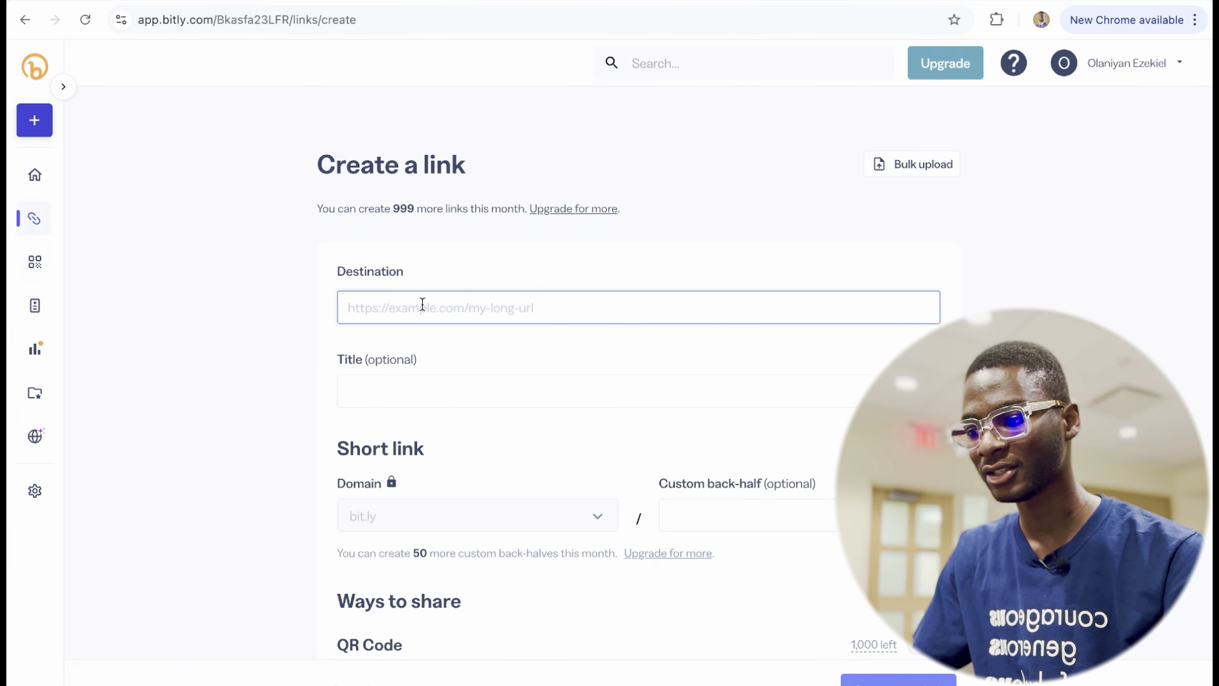
key(ctrl+v)
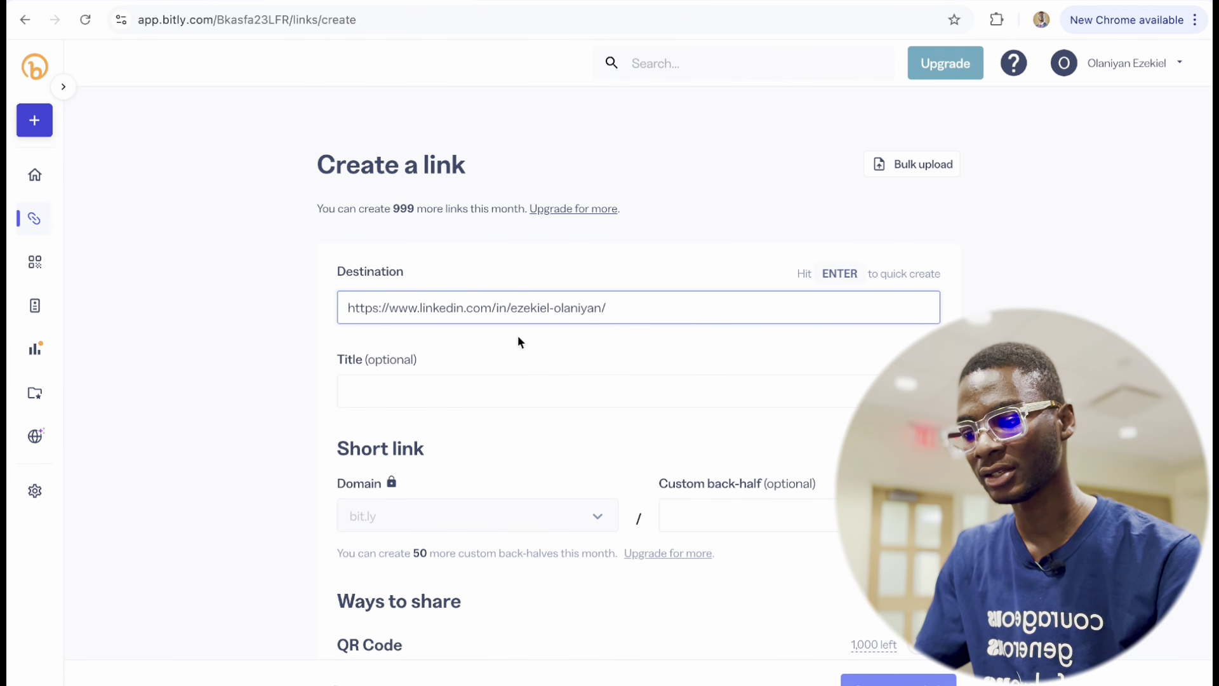
click(716, 514)
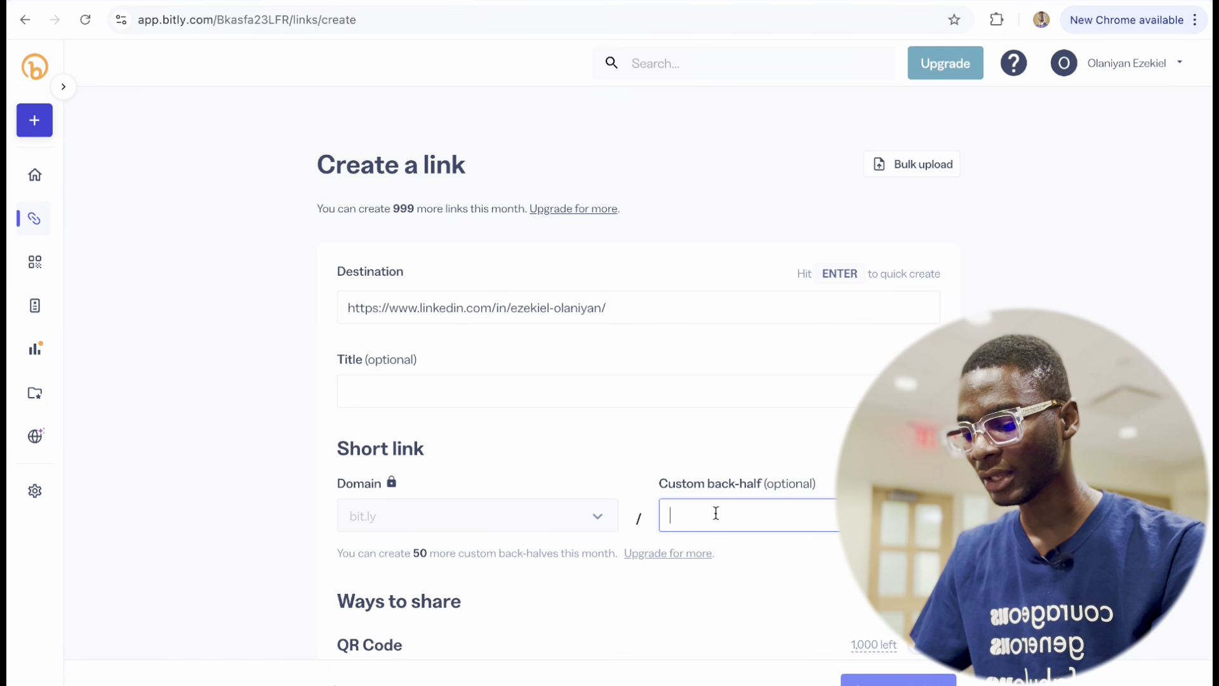
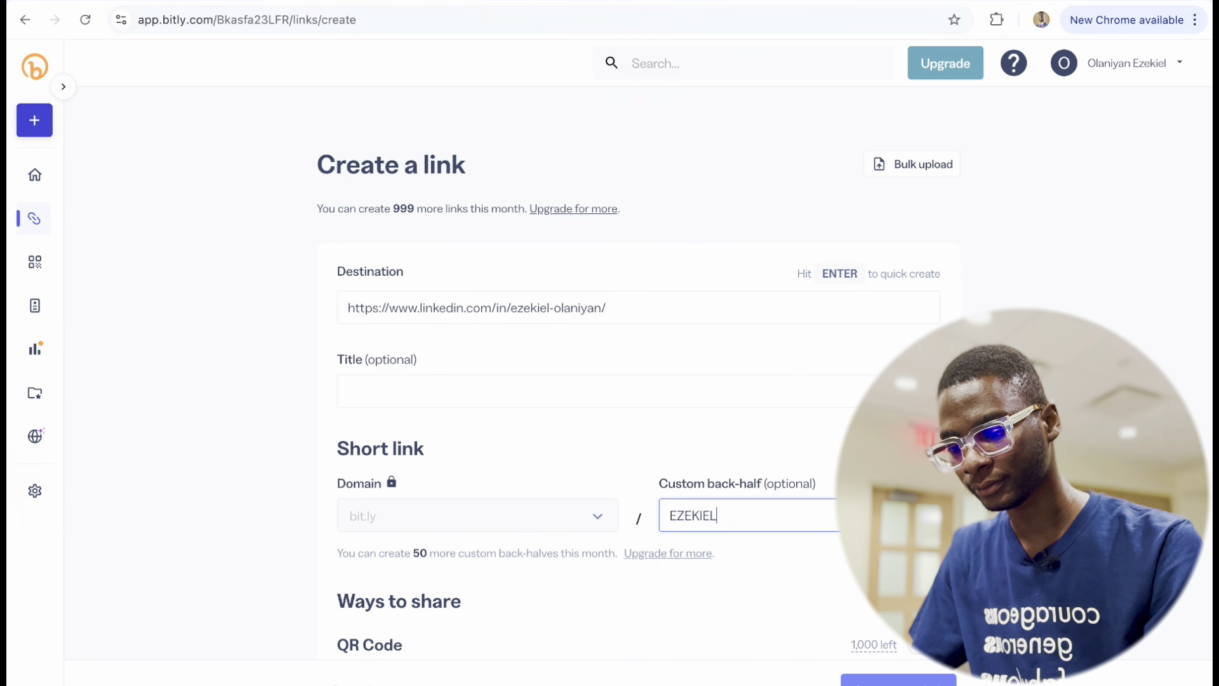
key(Caps_Lock)
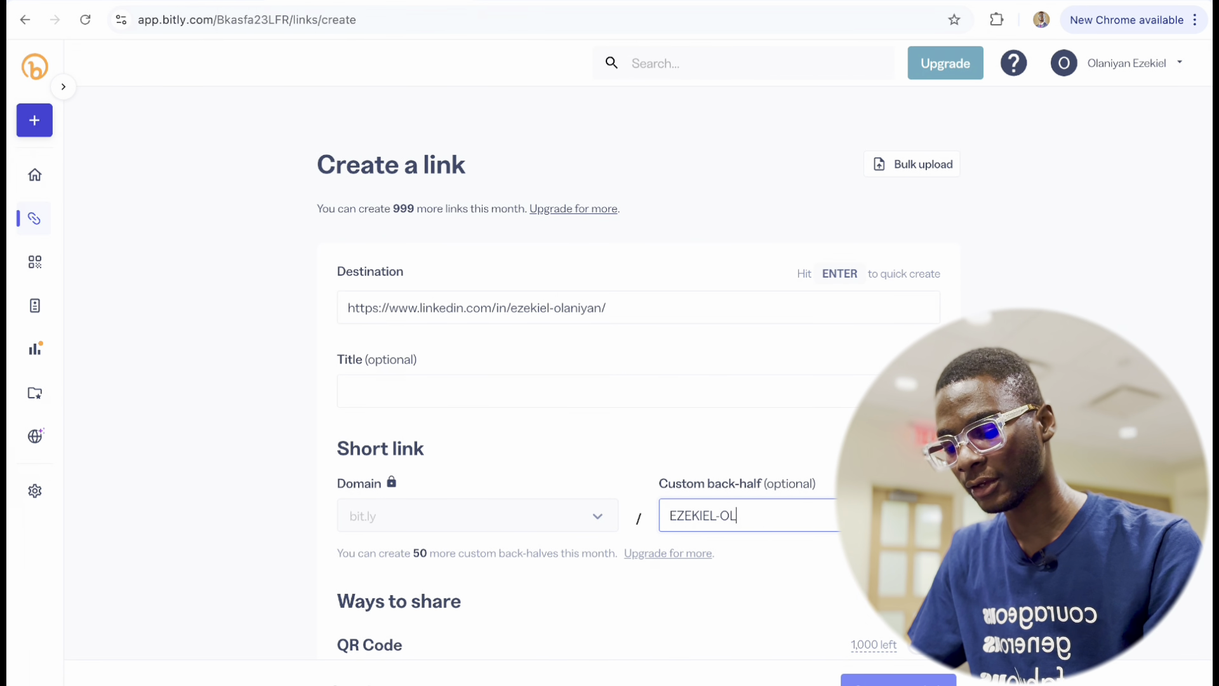
key(Caps_Lock)
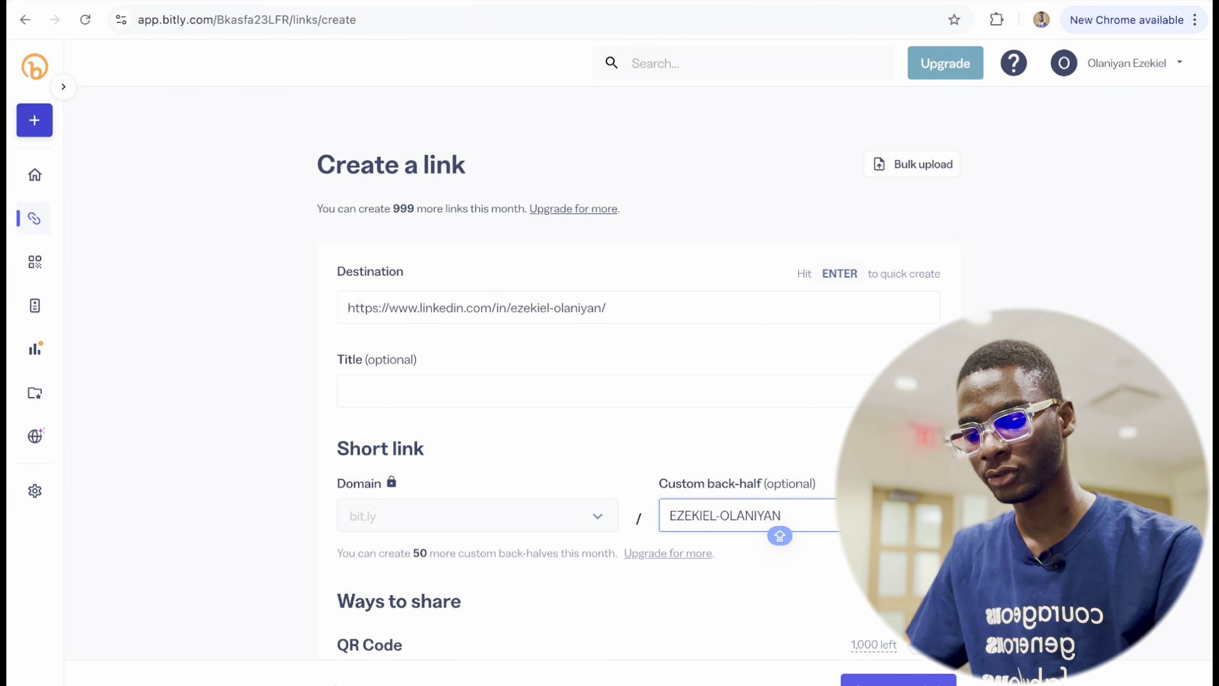
Append -LINKEDIN to the custom back-half and try to create the link.
click(802, 513)
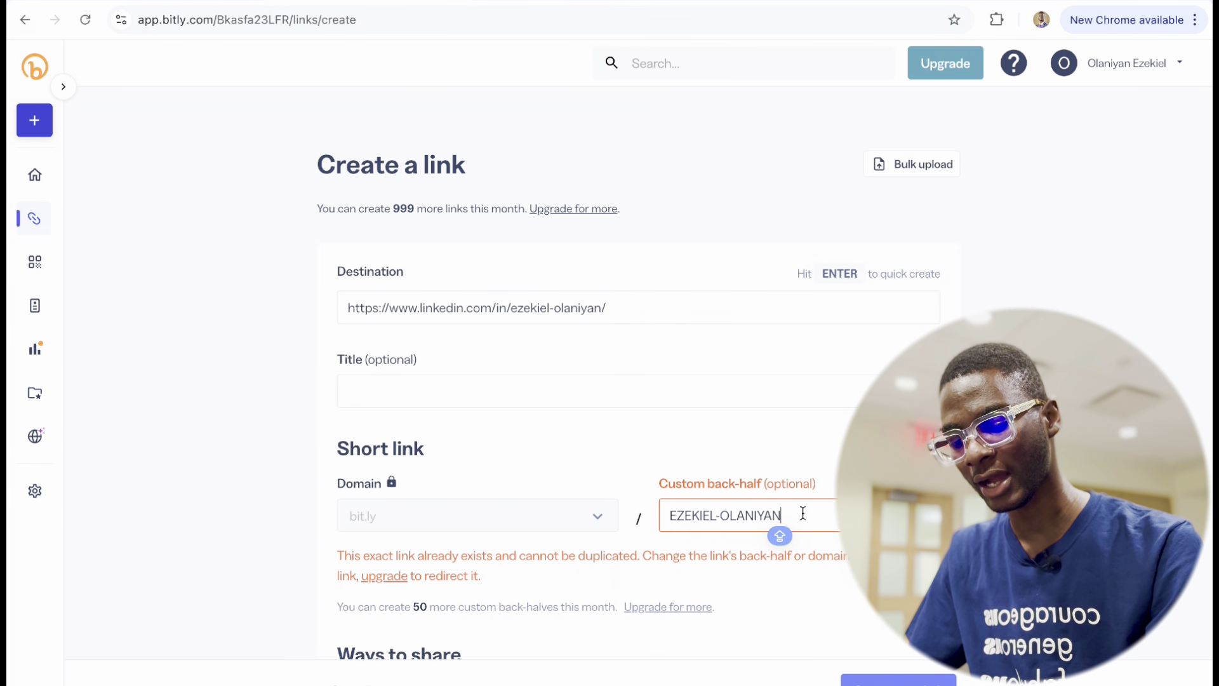
text(-LINKEDIN)
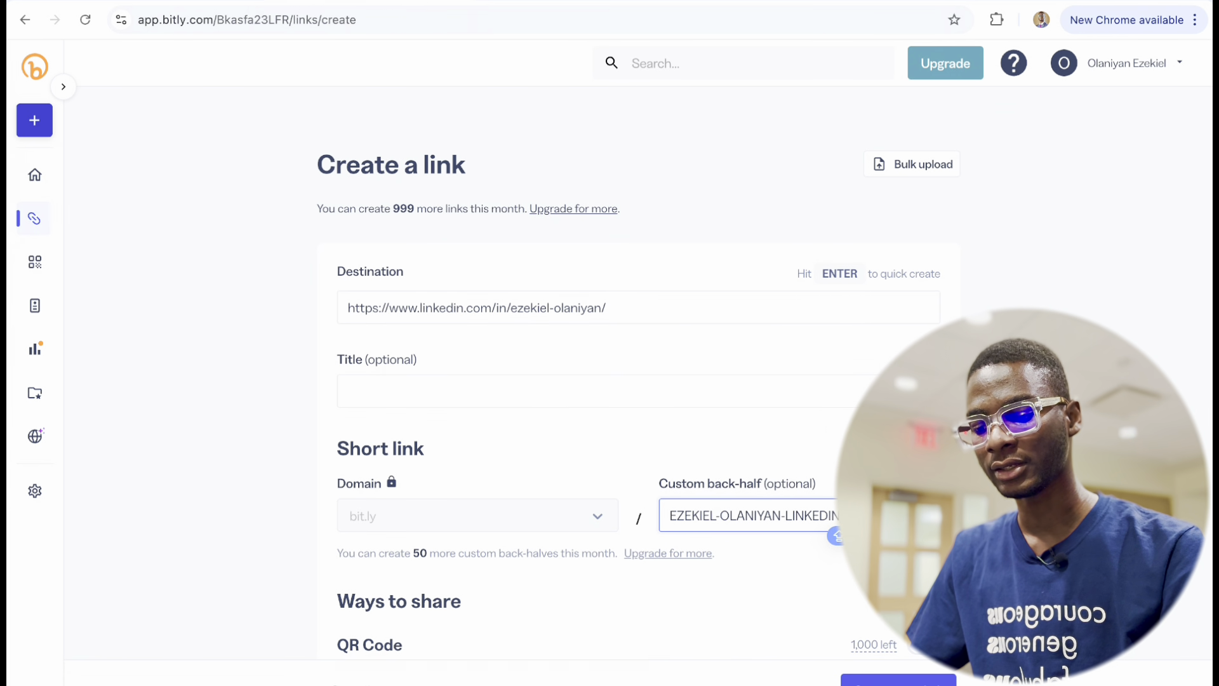
key(Return)
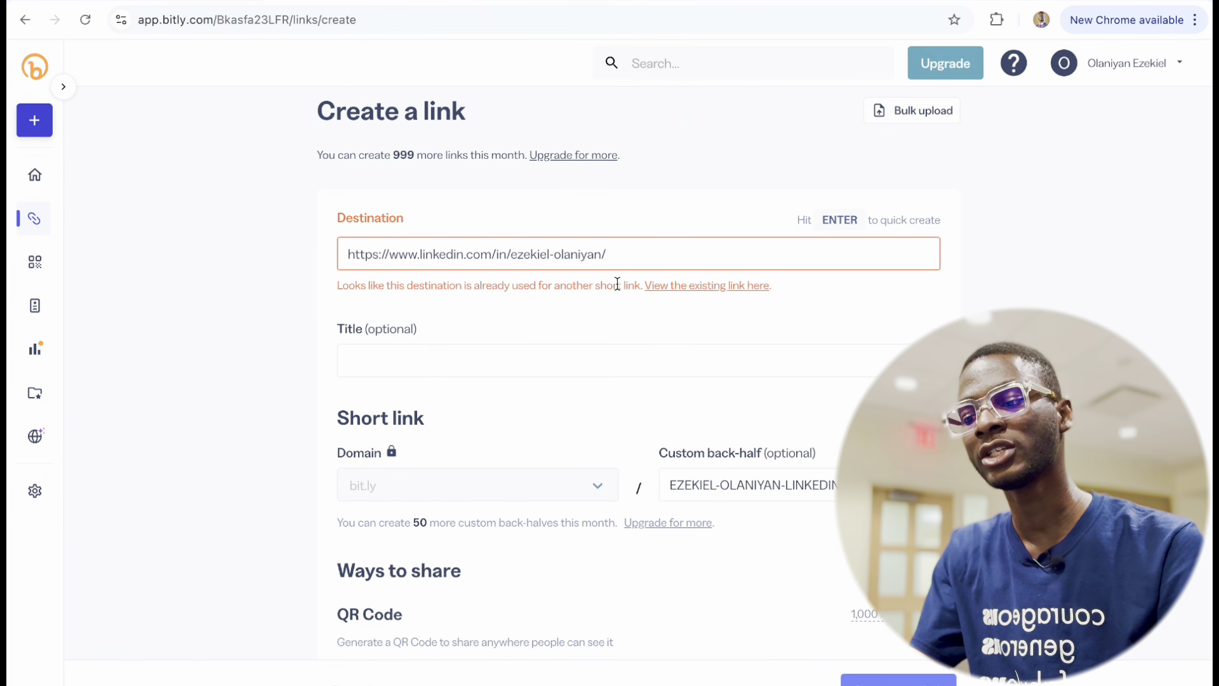
Close the duplicate-link tab, reopen the existing bit.ly/4miQEOk details and copy that short link.
click(727, 289)
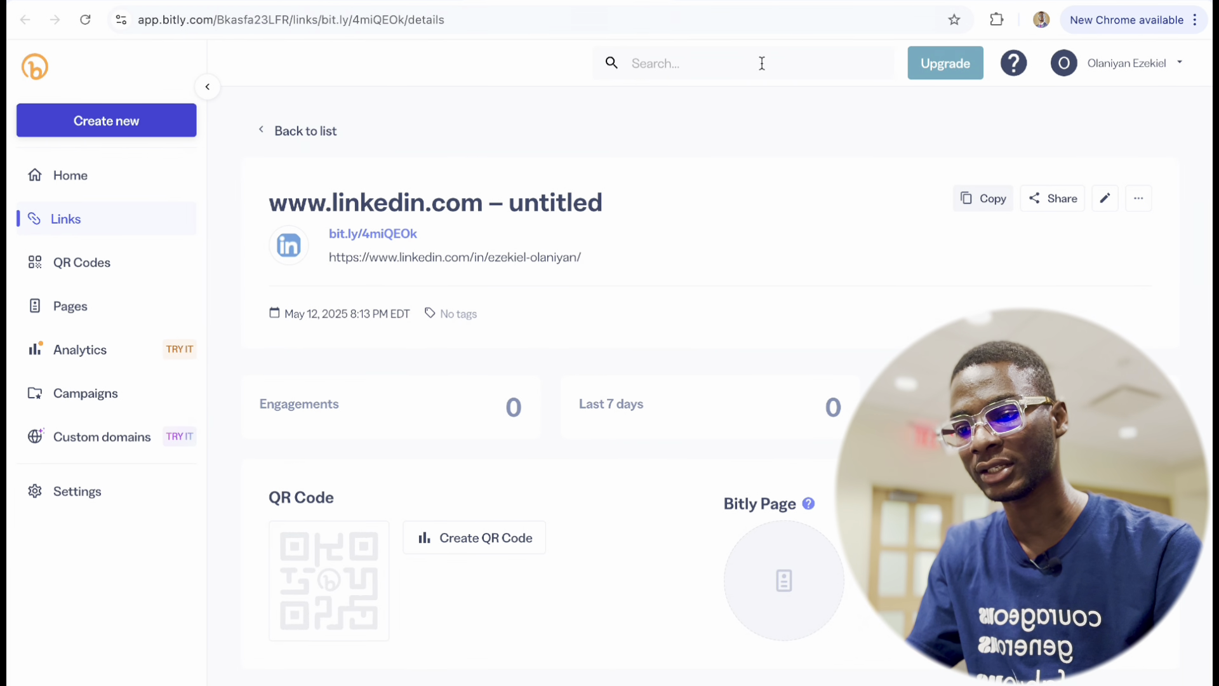
mouse_move(598, 18)
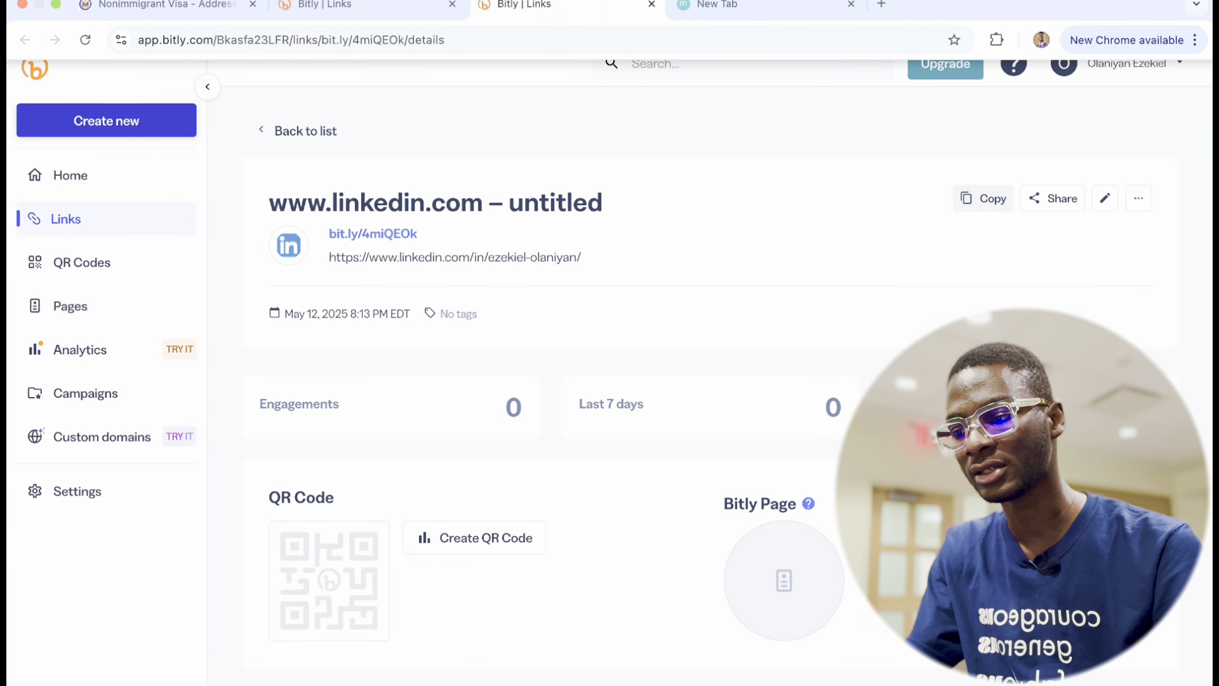
click(652, 5)
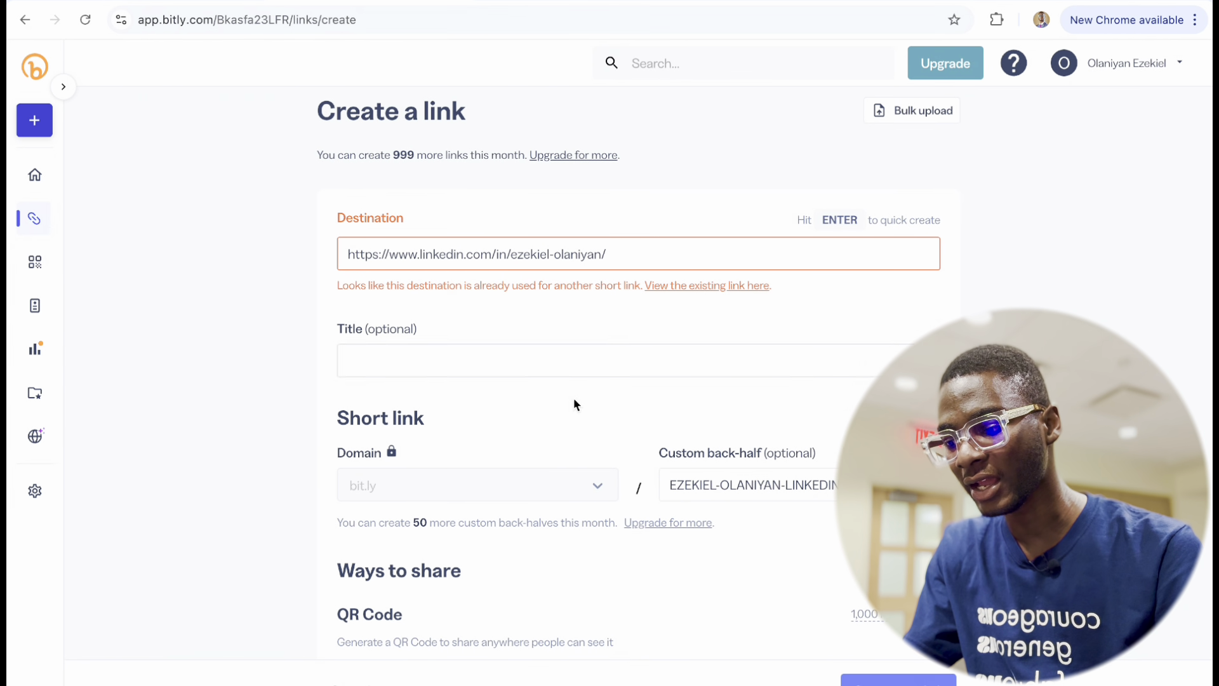
scroll(553, 444, down, 3)
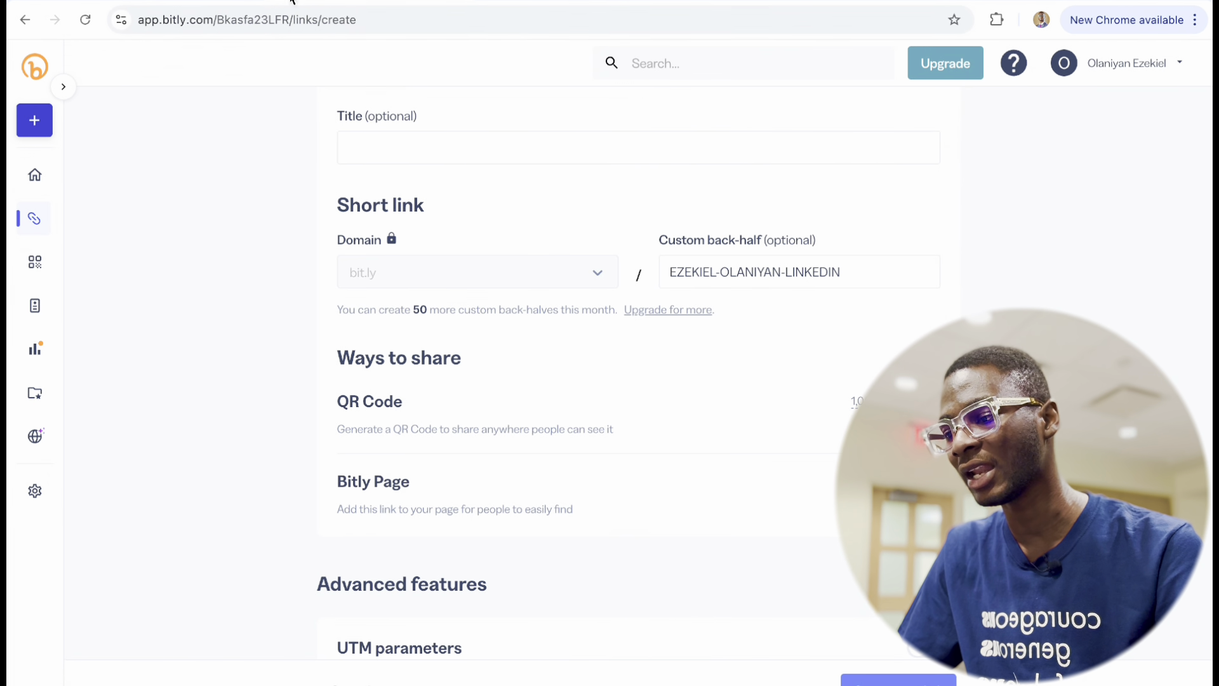
key(ctrl+Tab)
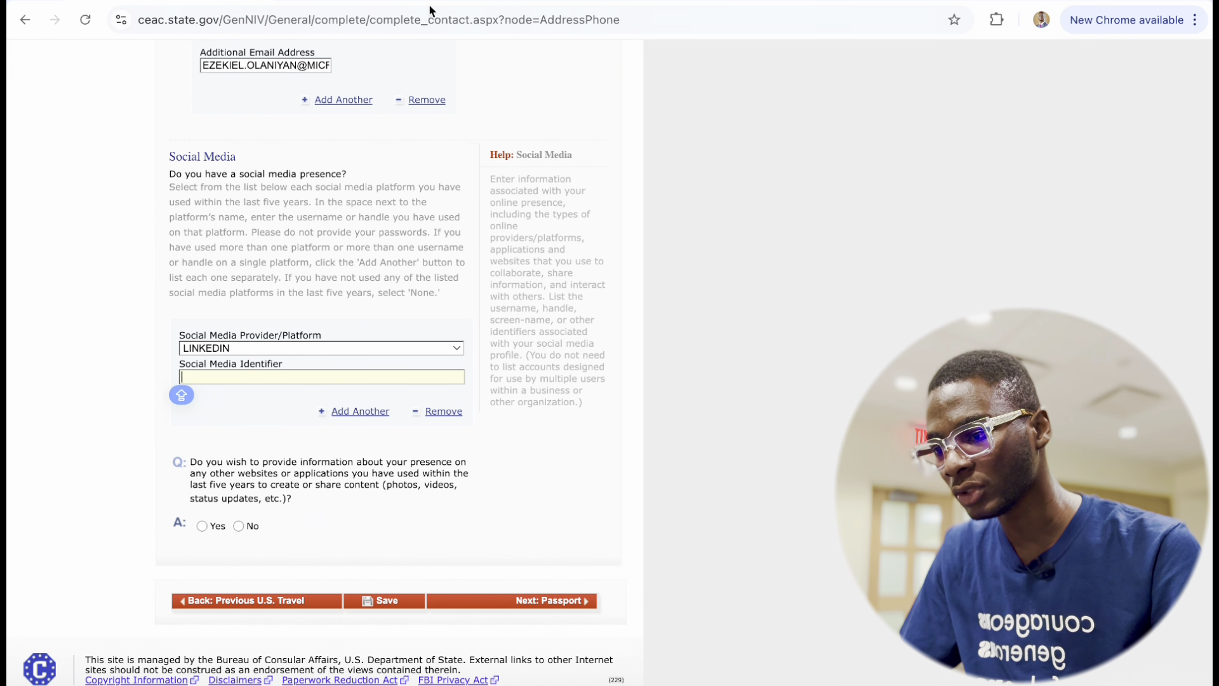
key(ctrl+Tab)
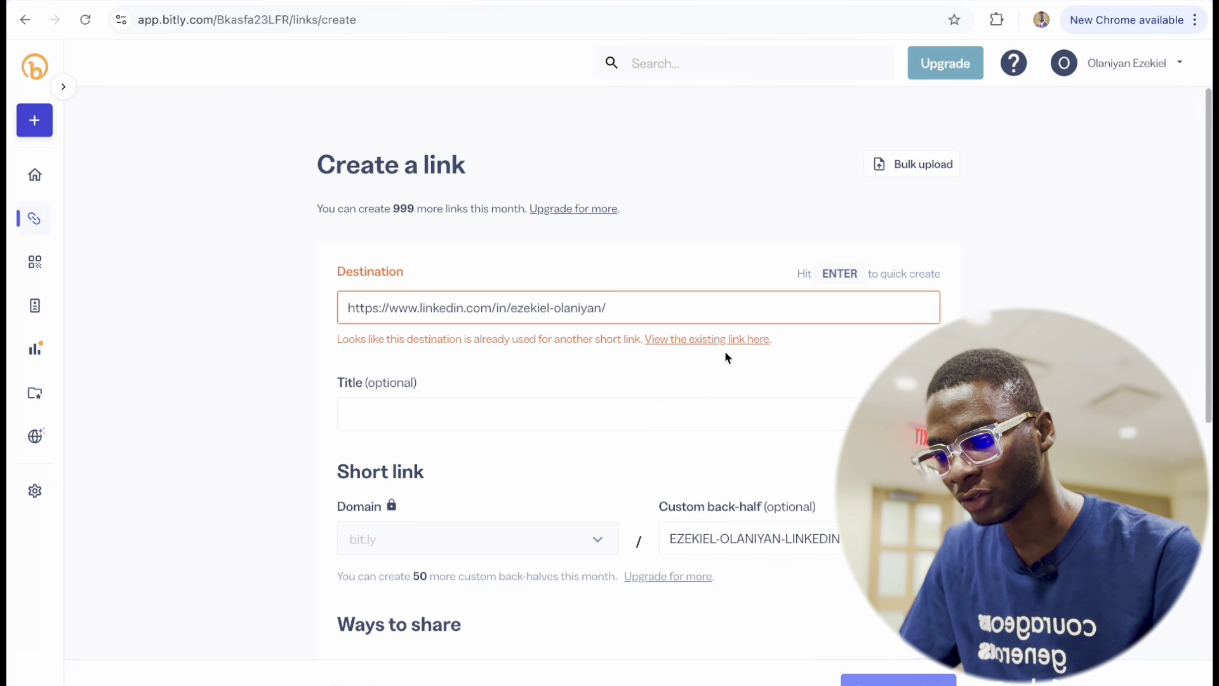
click(727, 340)
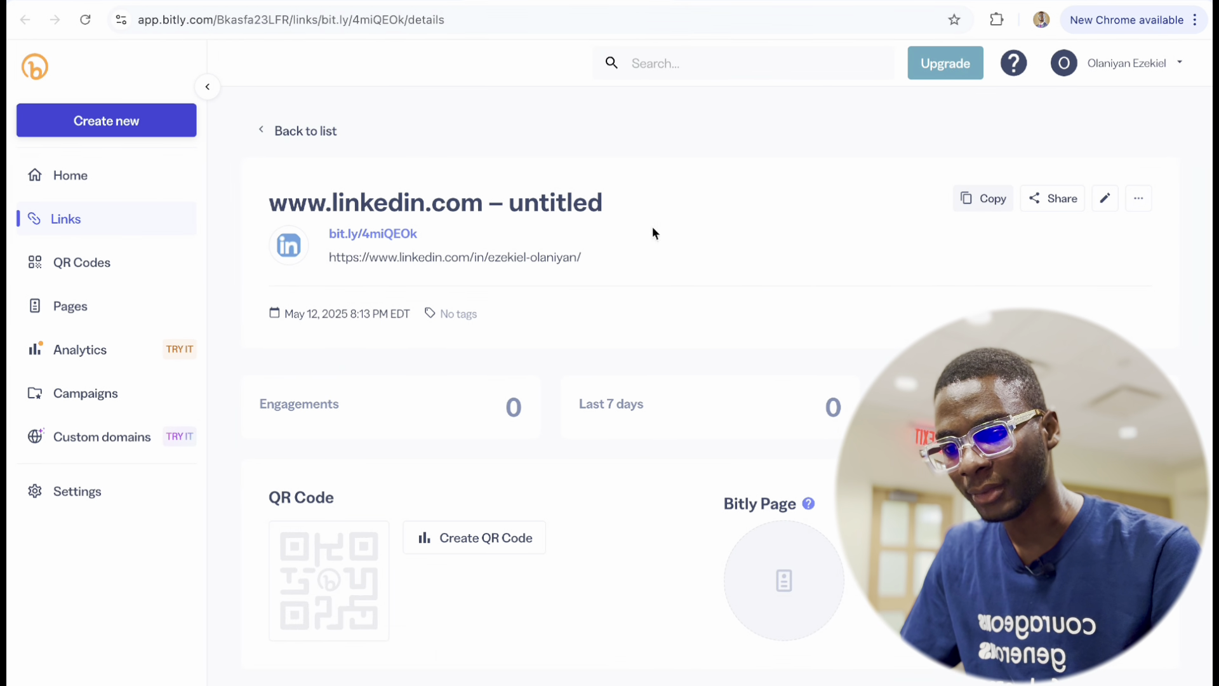
click(972, 198)
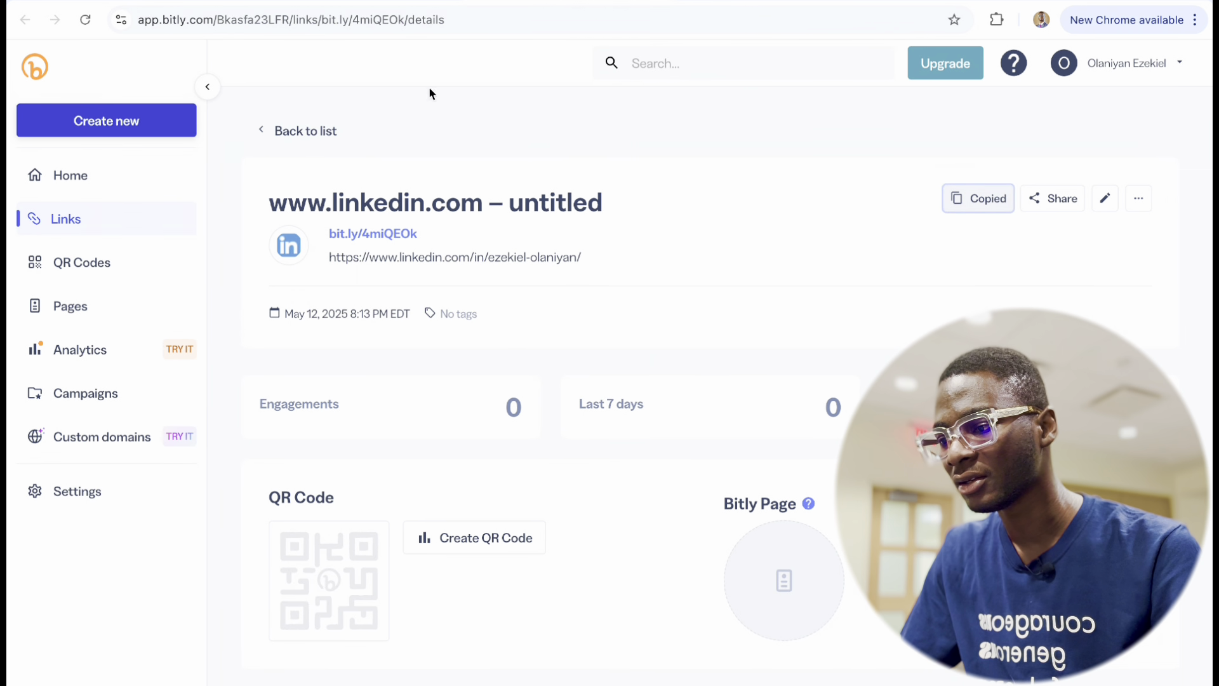
Paste the bit.ly short link into the DS-160 Social Media Identifier field.
click(249, 2)
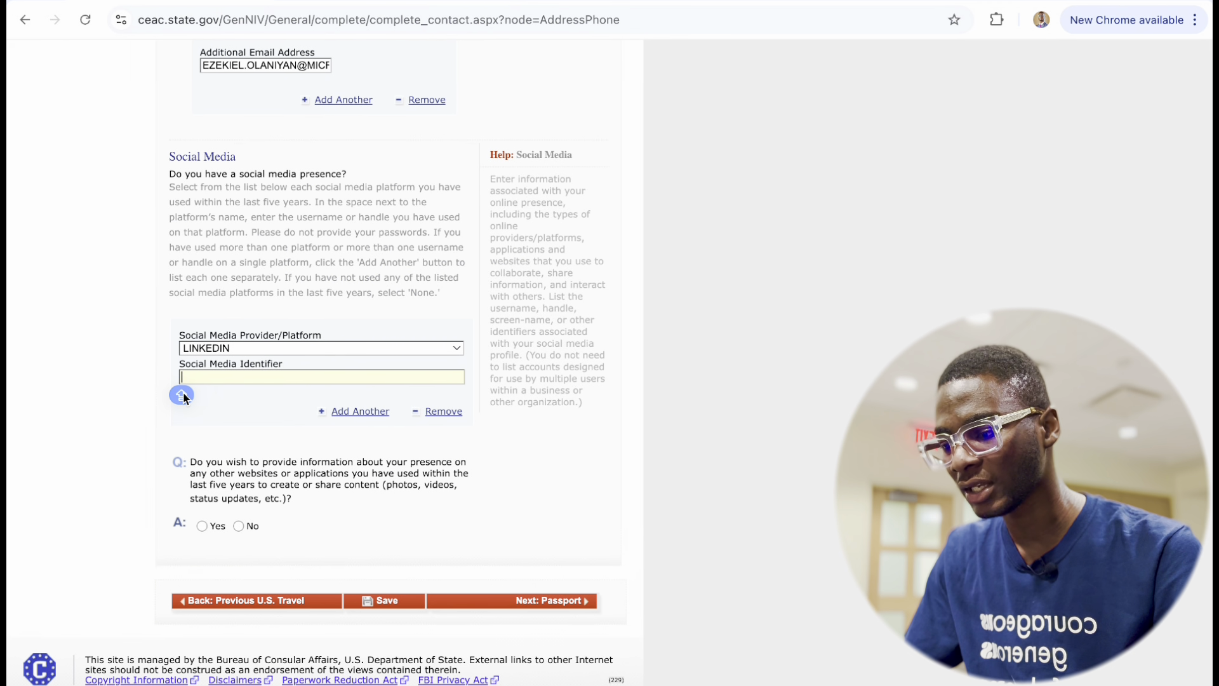
key(ctrl+v)
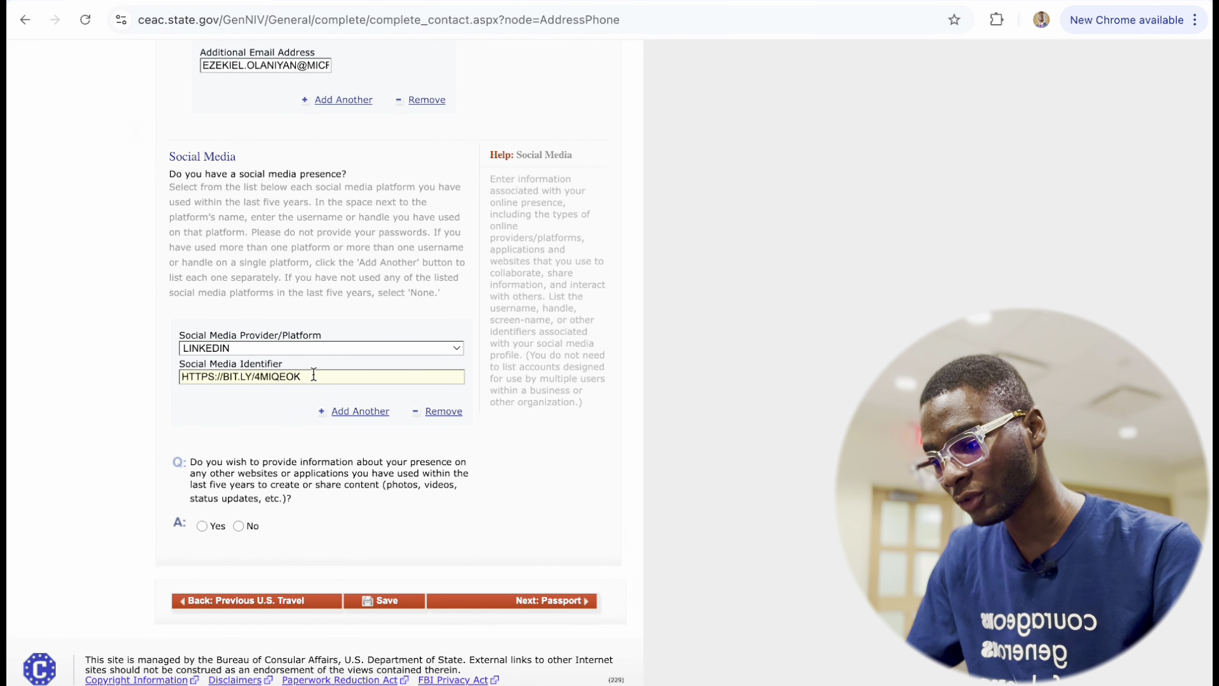
drag(313, 375, 146, 370)
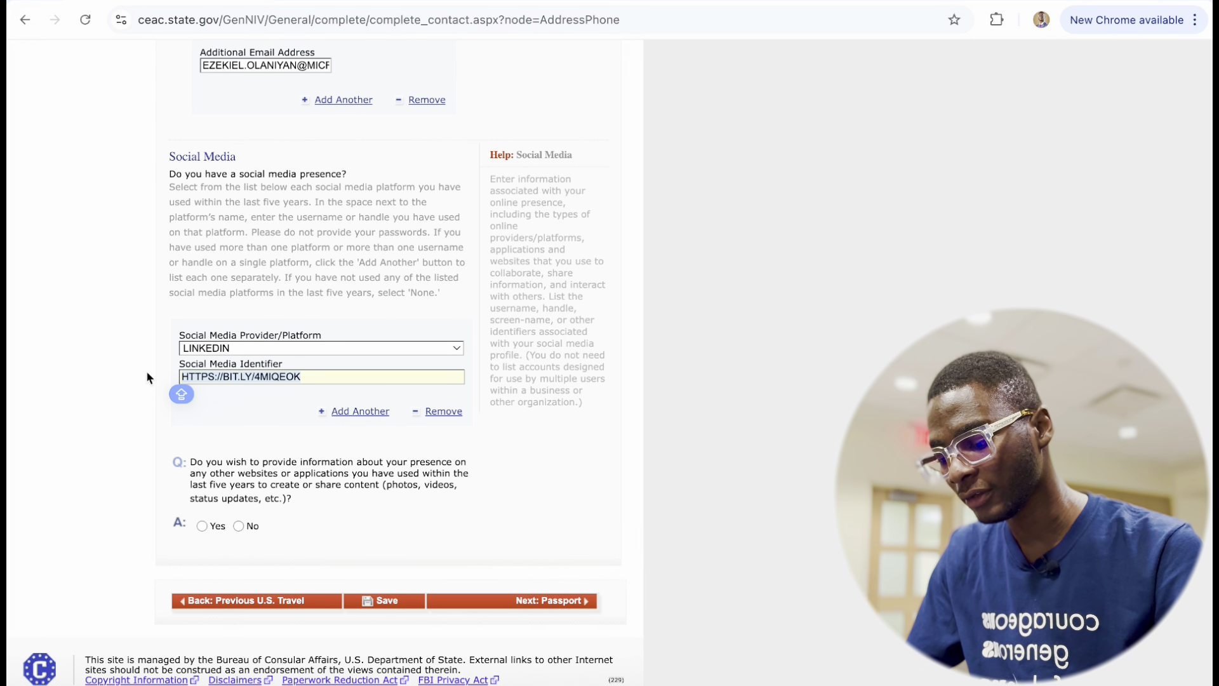
Test the short link in a blank tab to confirm it opens the LinkedIn profile.
click(704, 5)
click(385, 37)
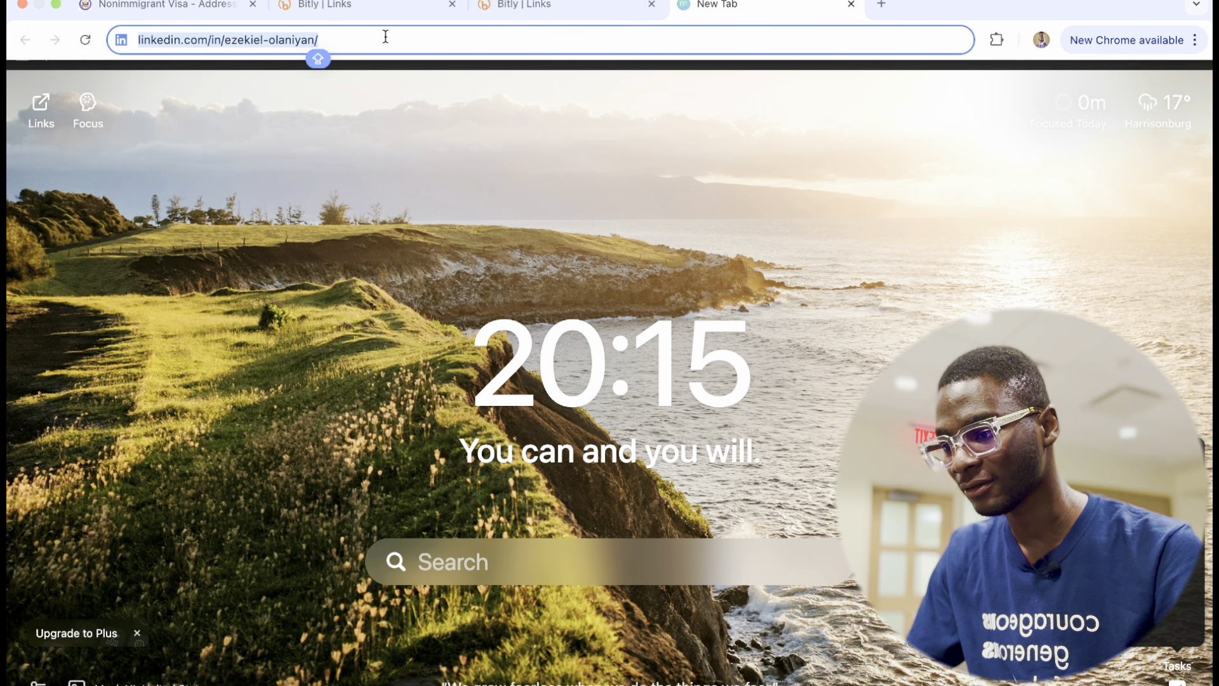
key(ctrl+v)
key(Return)
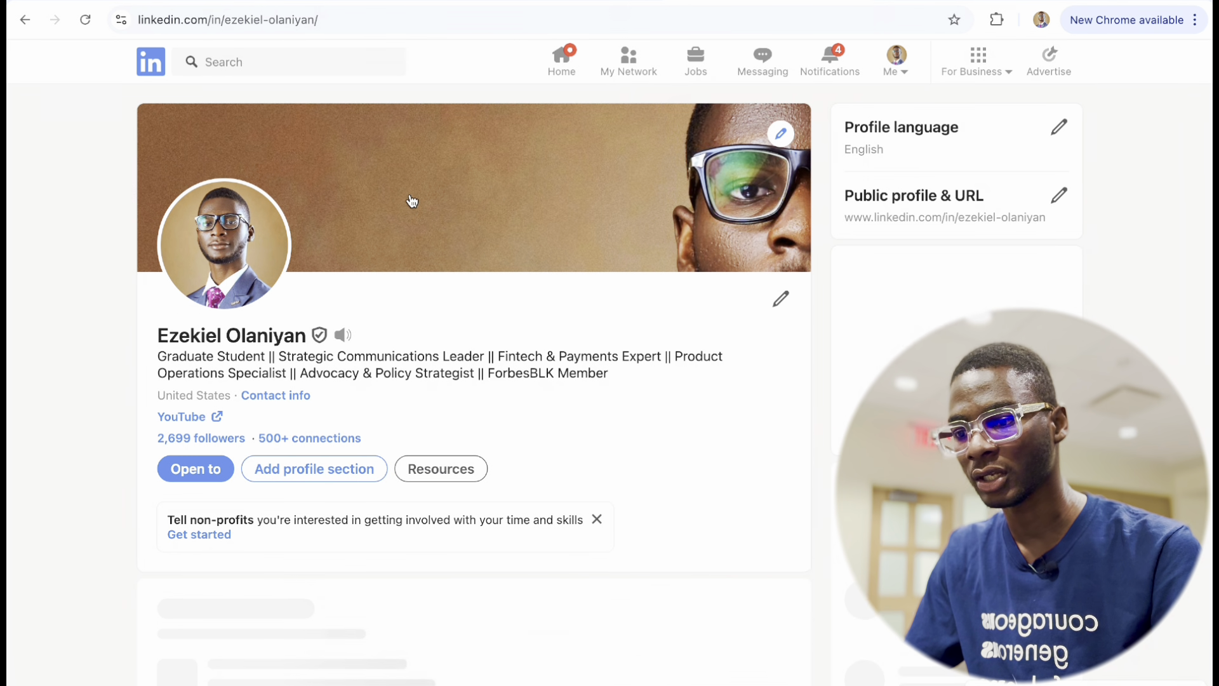
mouse_move(852, 3)
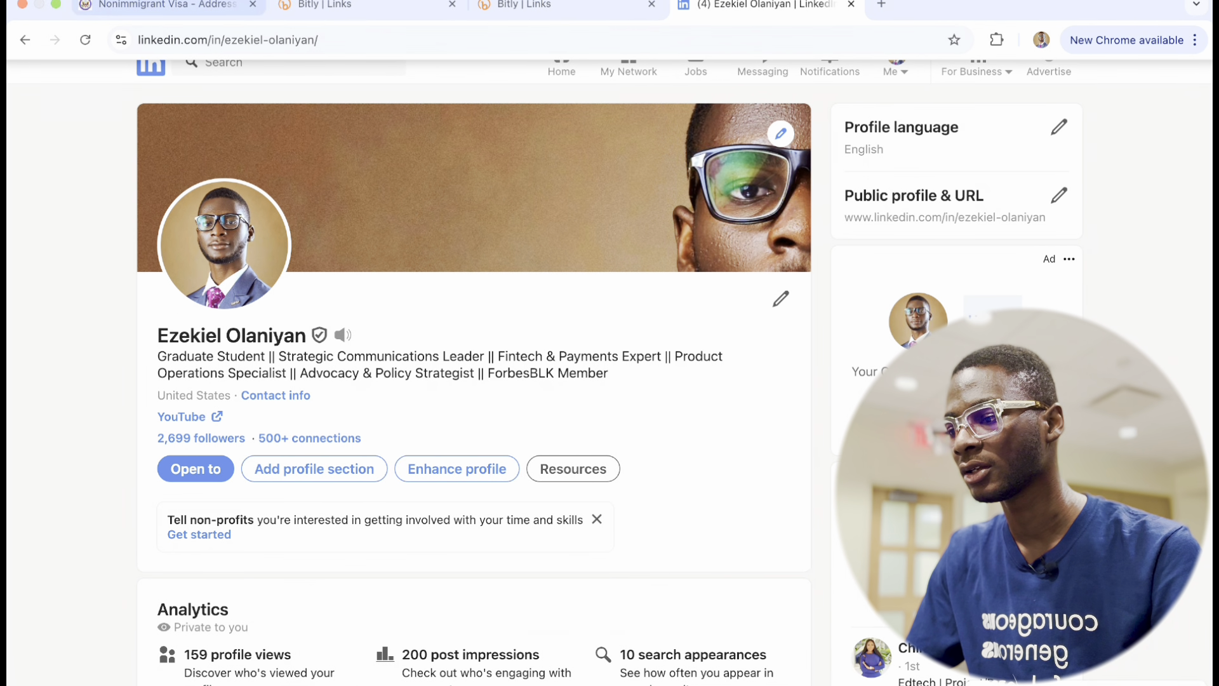
click(140, 7)
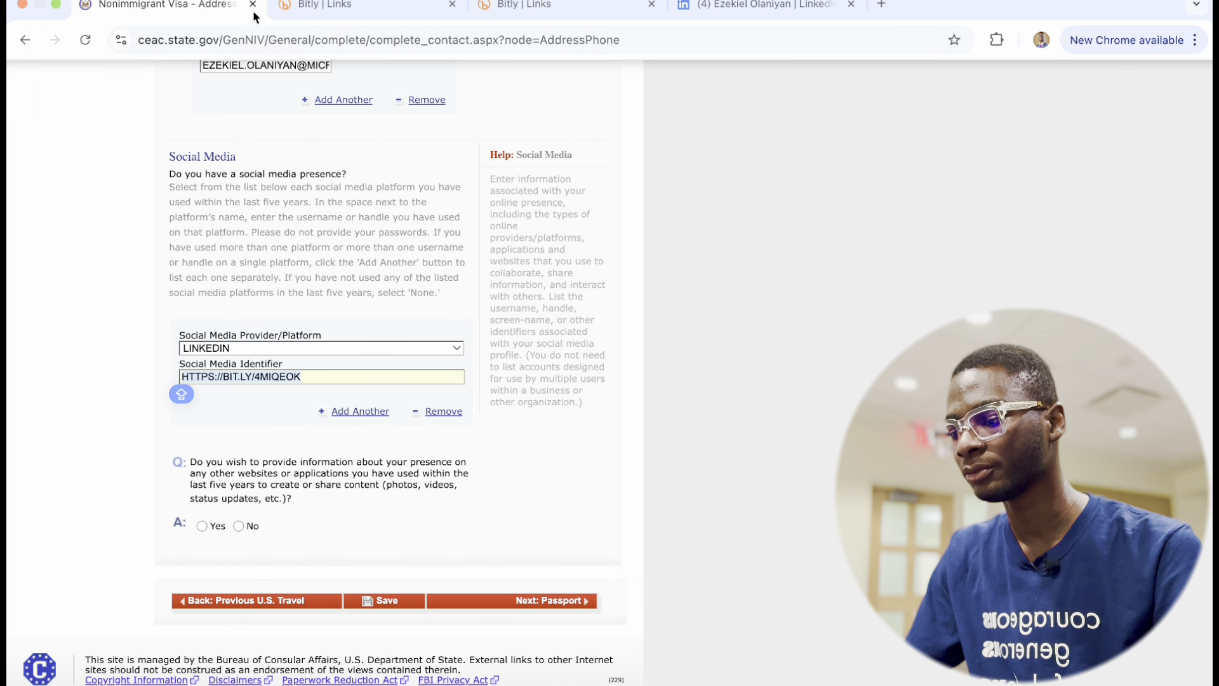
click(320, 375)
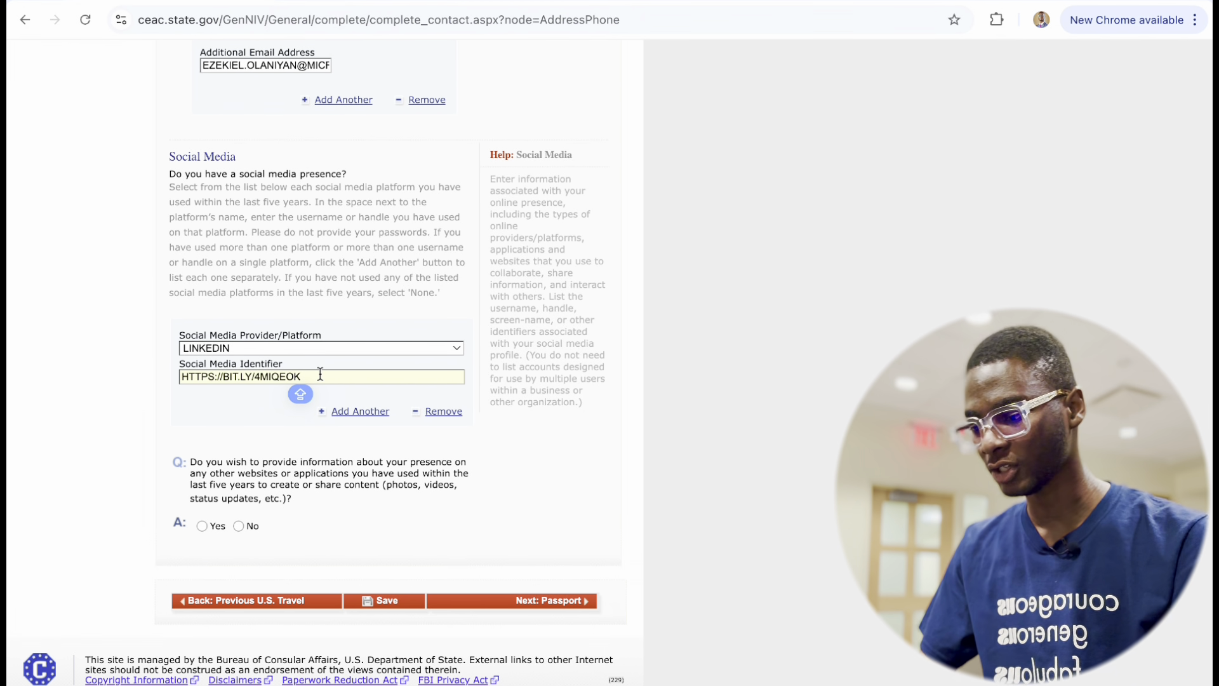
Add a second social media entry with FACEBOOK as its platform.
click(353, 415)
scroll(338, 467, down, 4)
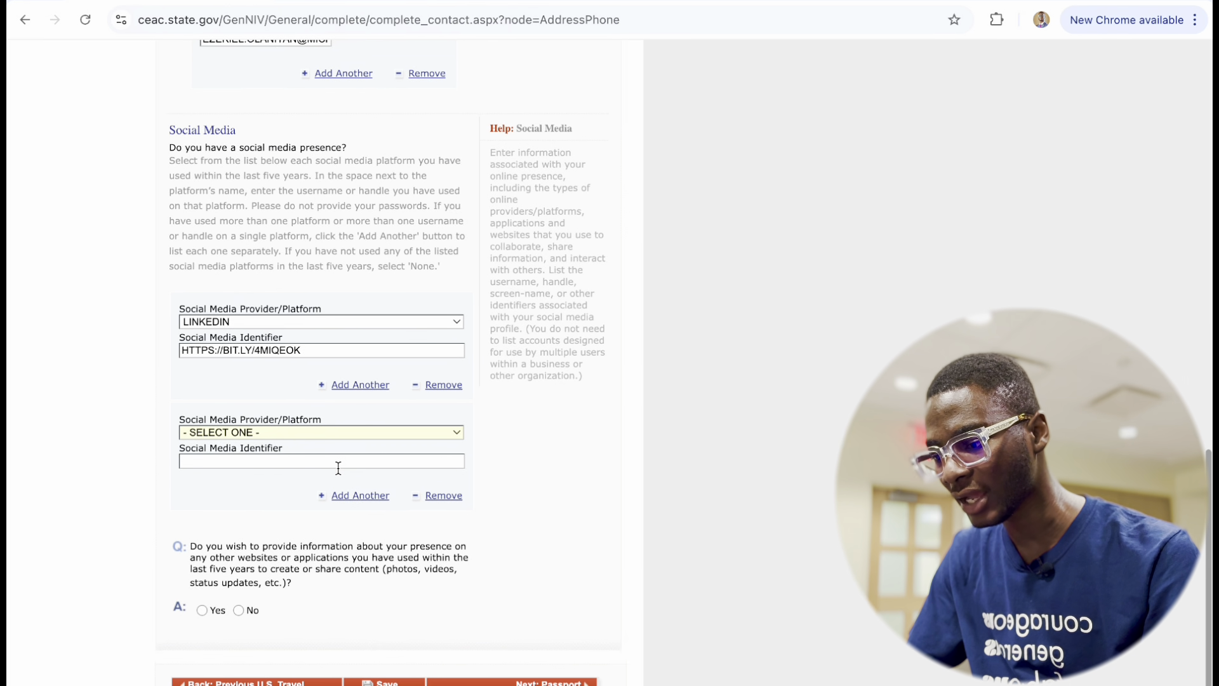
click(345, 435)
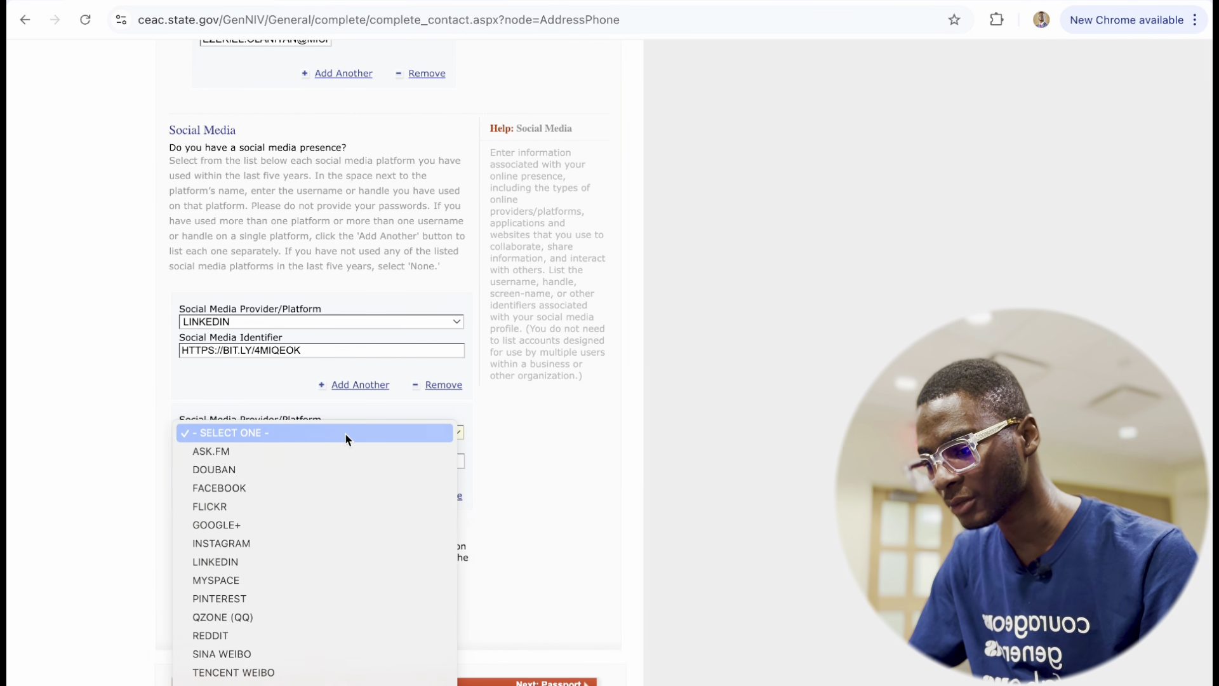
scroll(284, 575, down, 3)
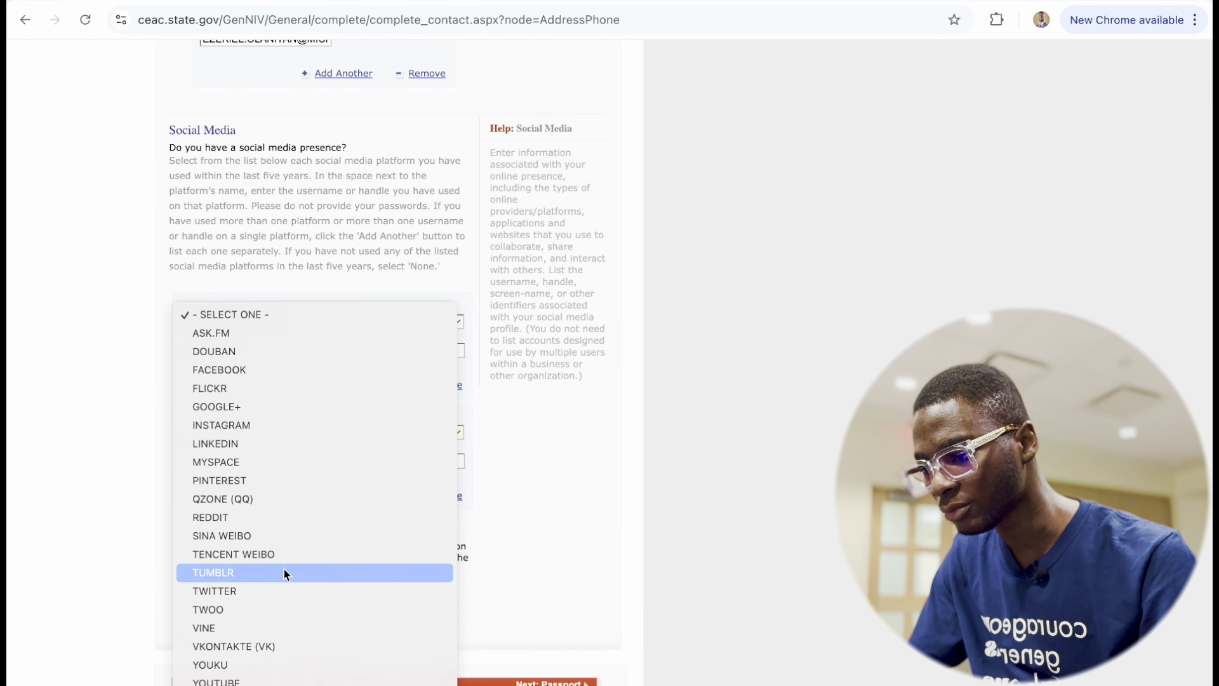
click(269, 375)
scroll(330, 591, down, 5)
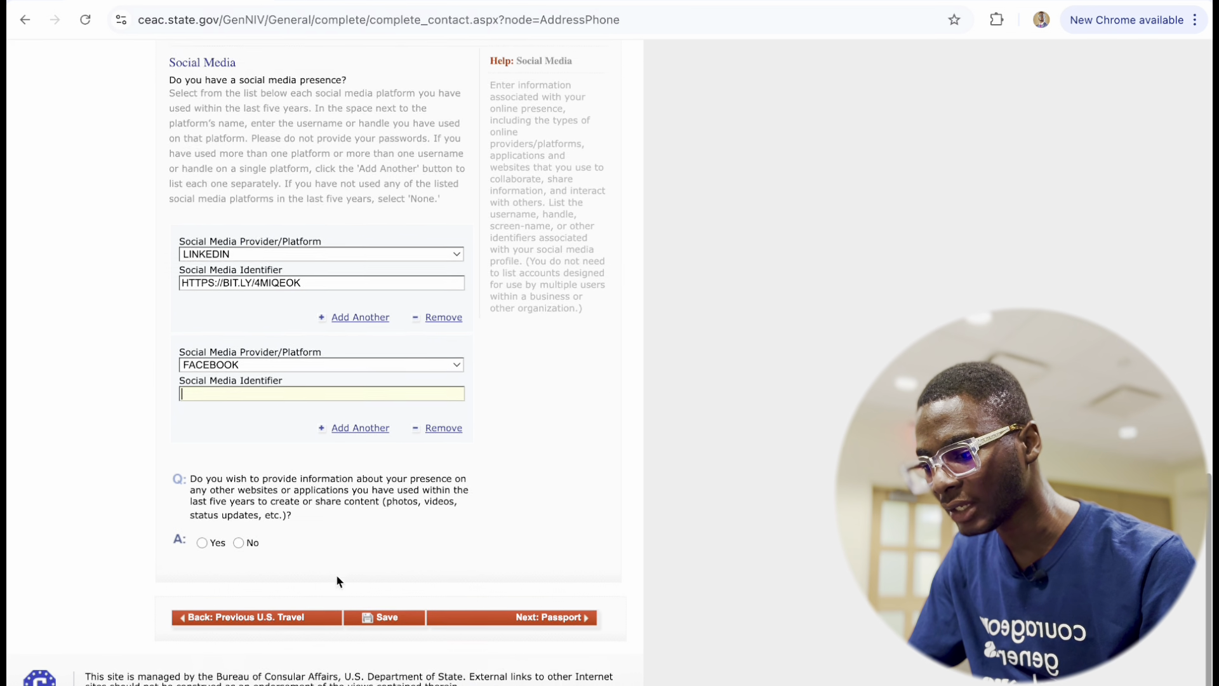
scroll(336, 581, down, 1)
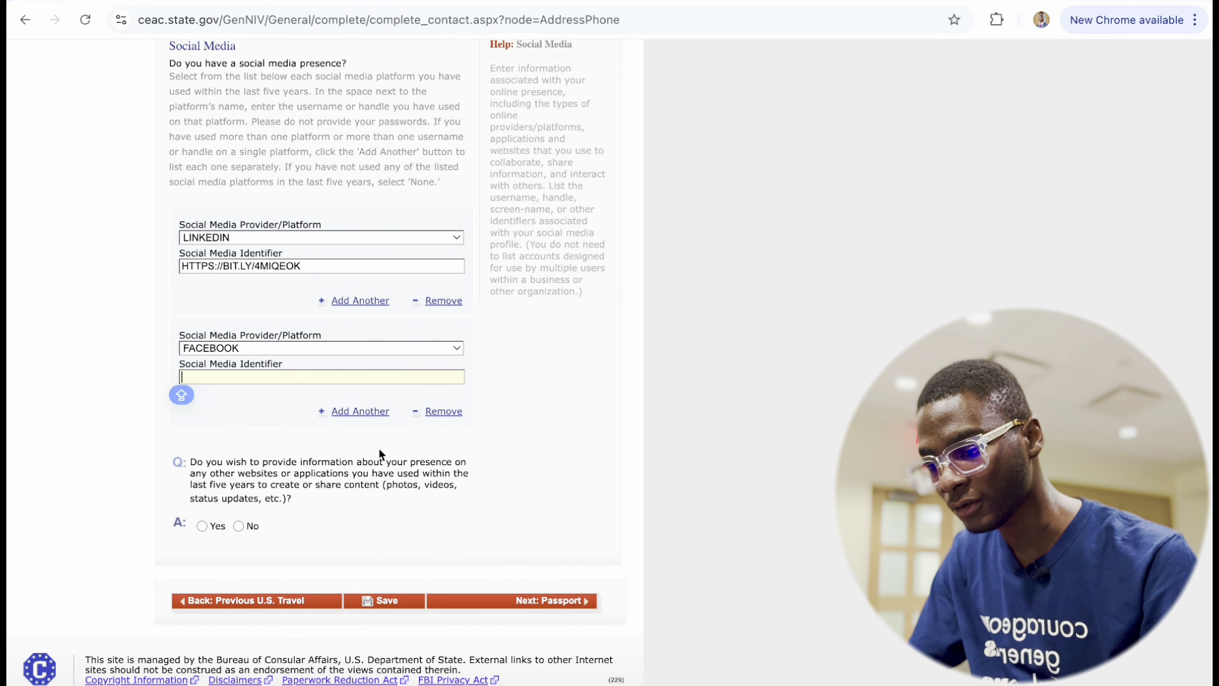
Add a third entry without choosing a platform, and answer Yes to using other websites or applications.
click(371, 420)
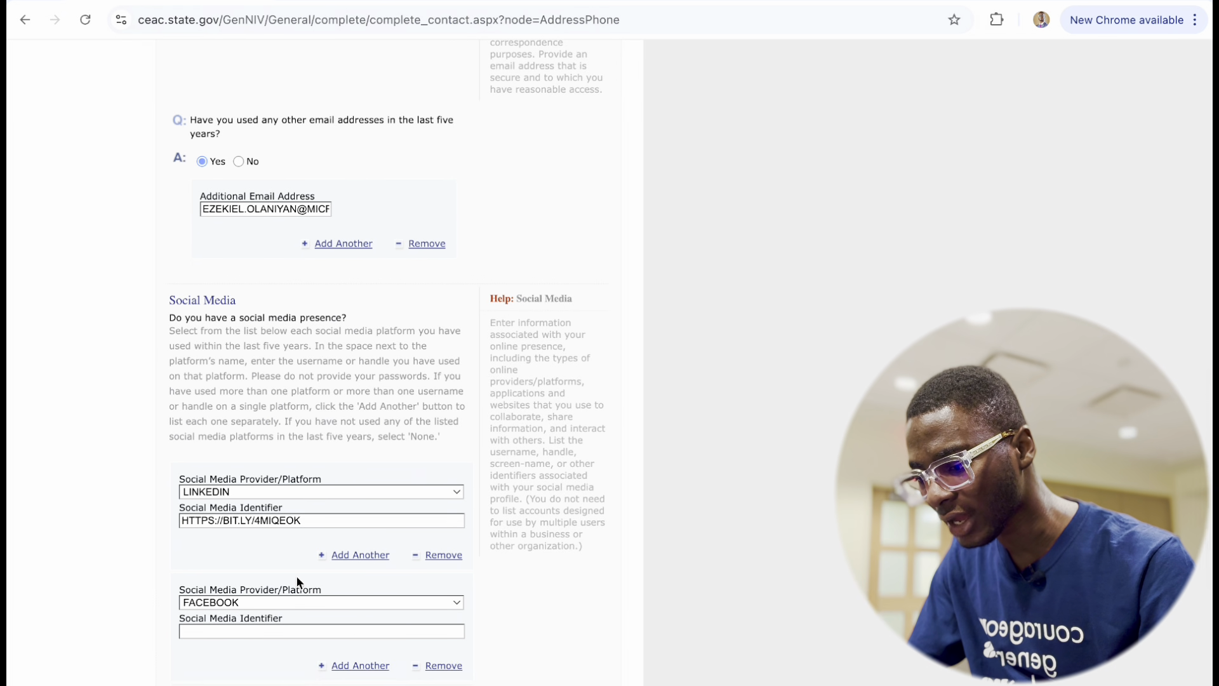
scroll(296, 575, down, 5)
scroll(296, 575, down, 2)
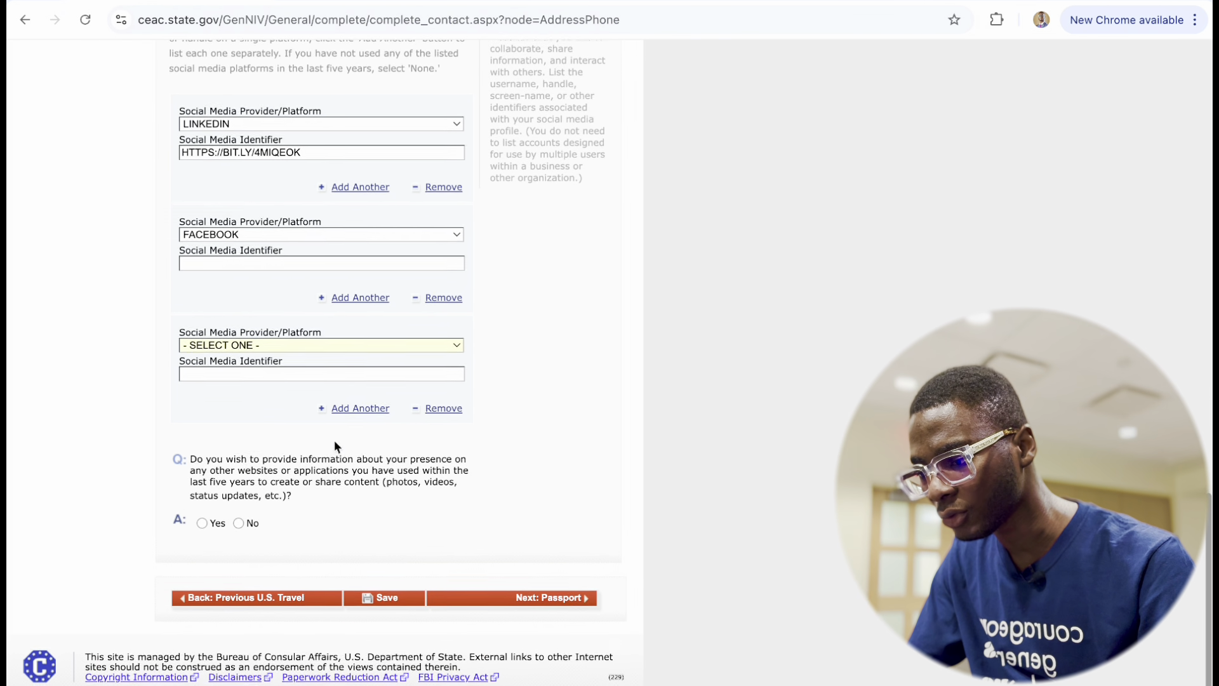
click(344, 349)
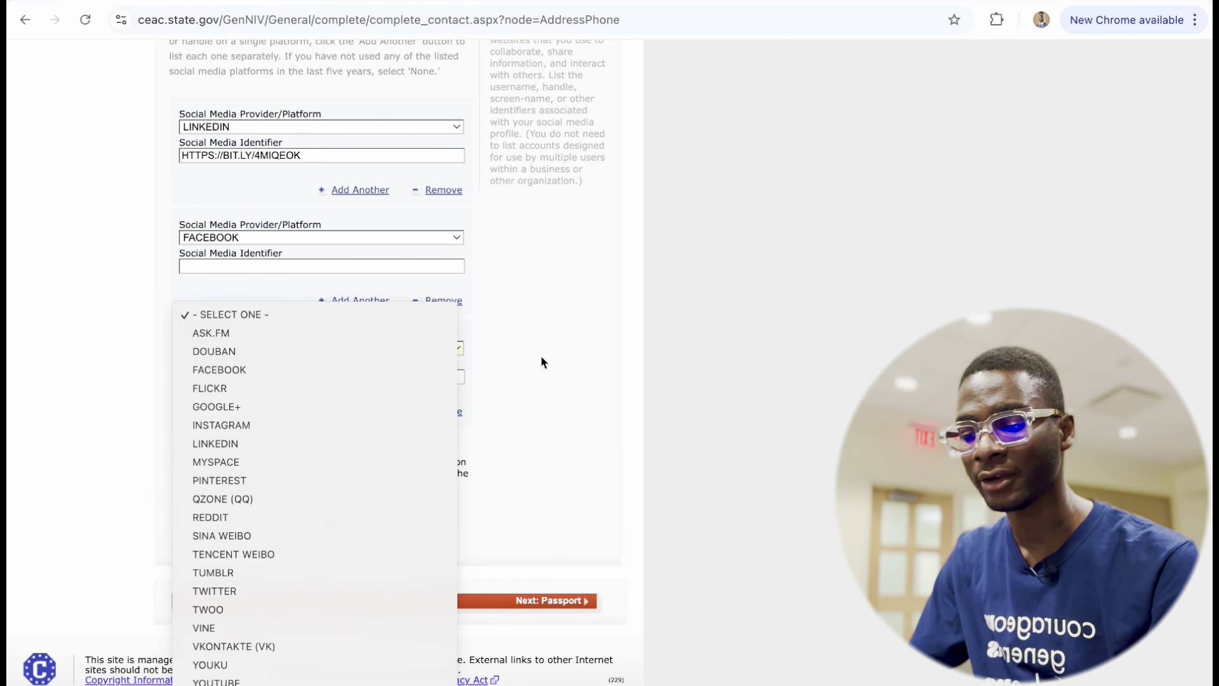
click(596, 449)
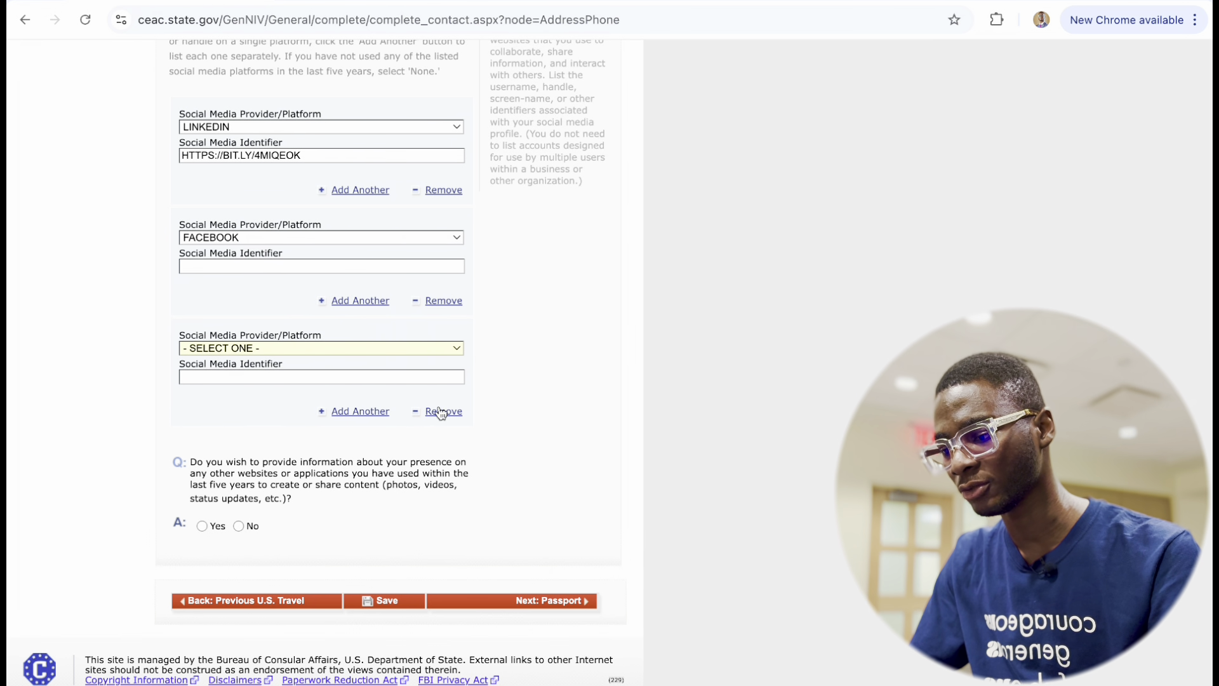
scroll(437, 441, up, 7)
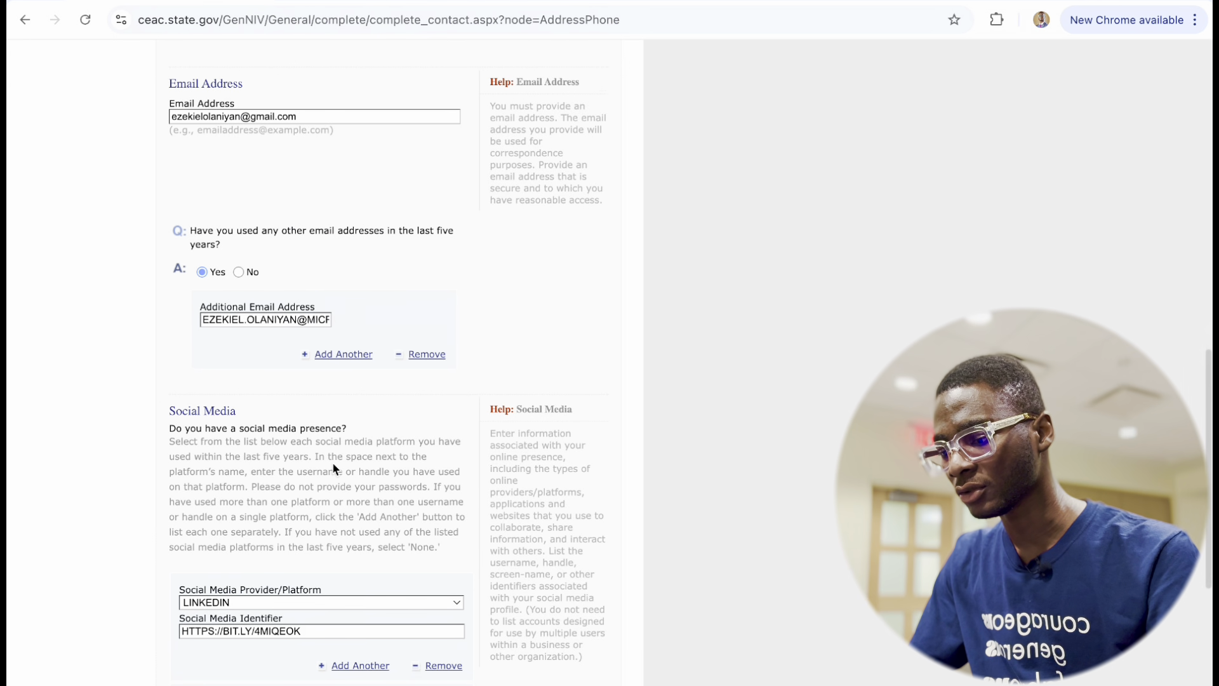
scroll(333, 462, down, 6)
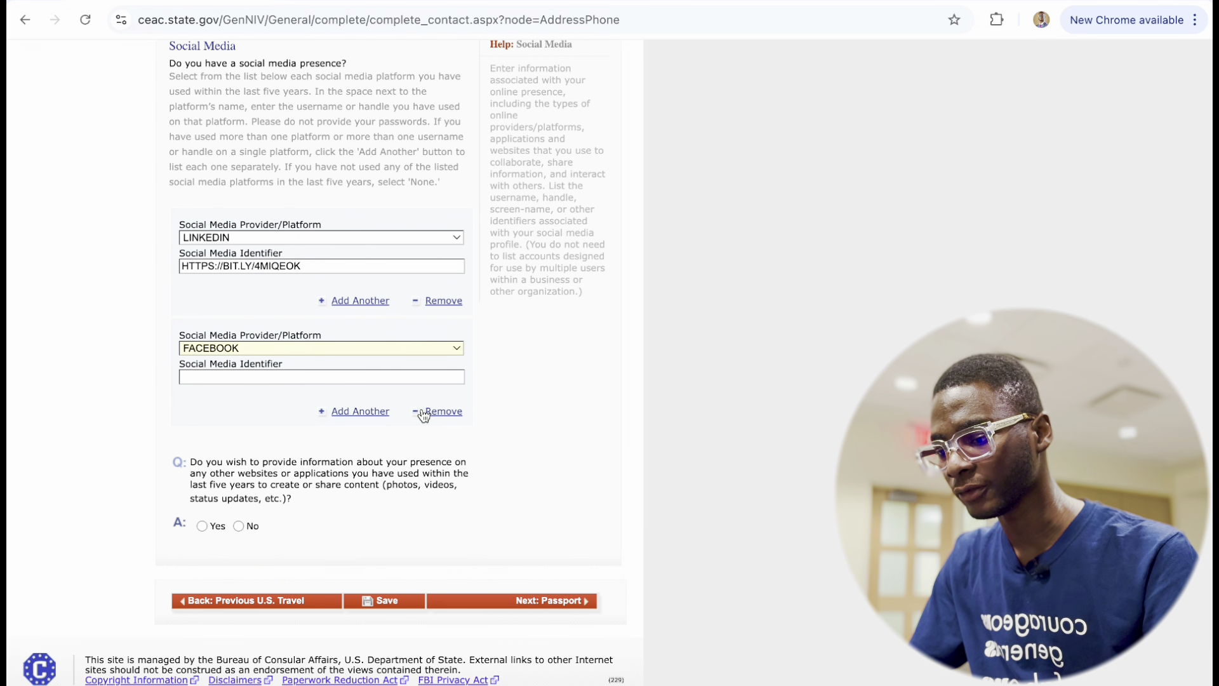
scroll(353, 582, up, 7)
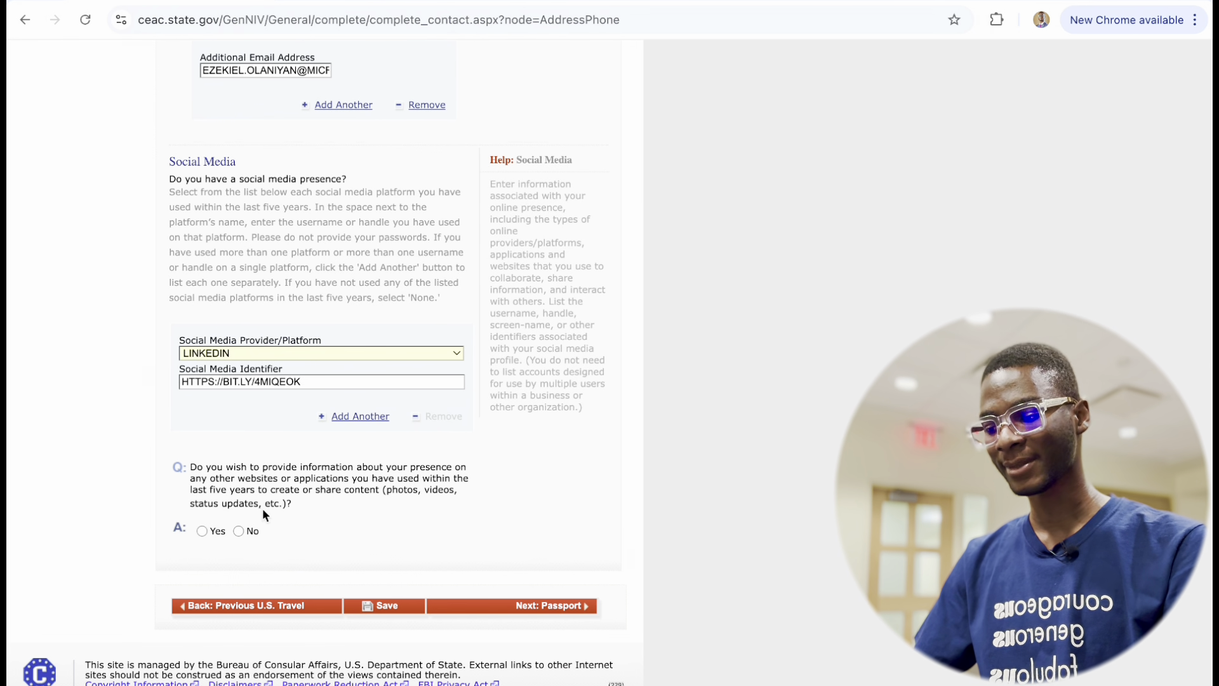
click(203, 535)
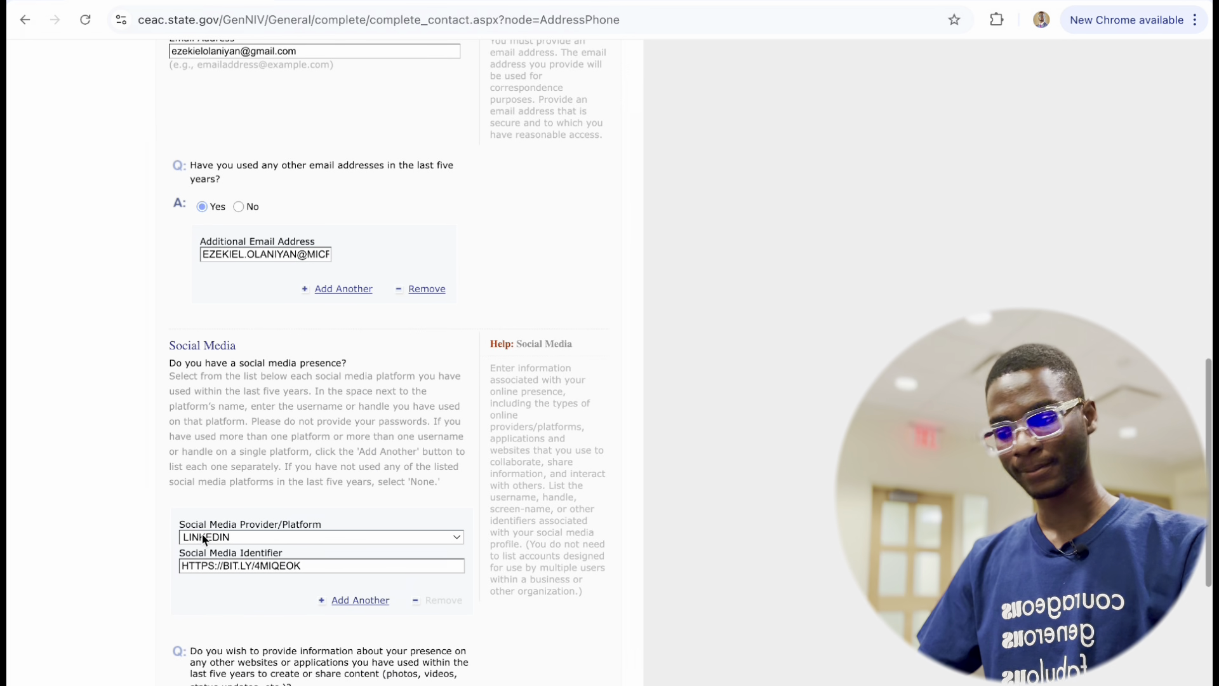
scroll(220, 526, down, 6)
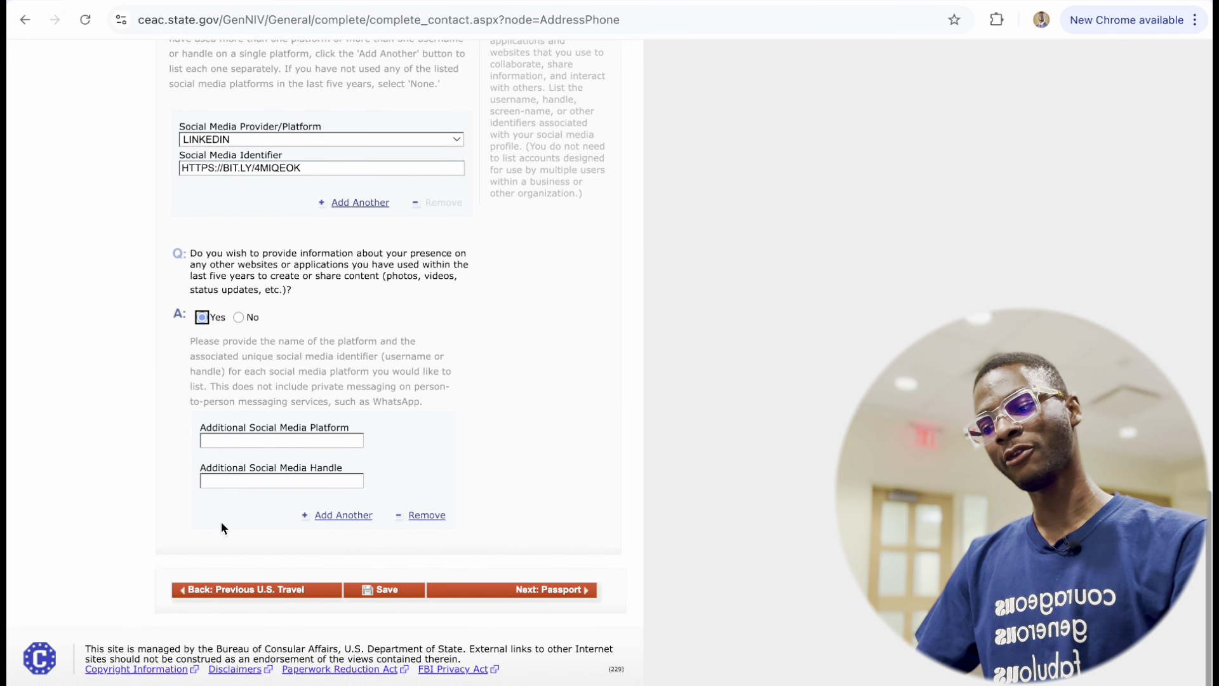
click(459, 390)
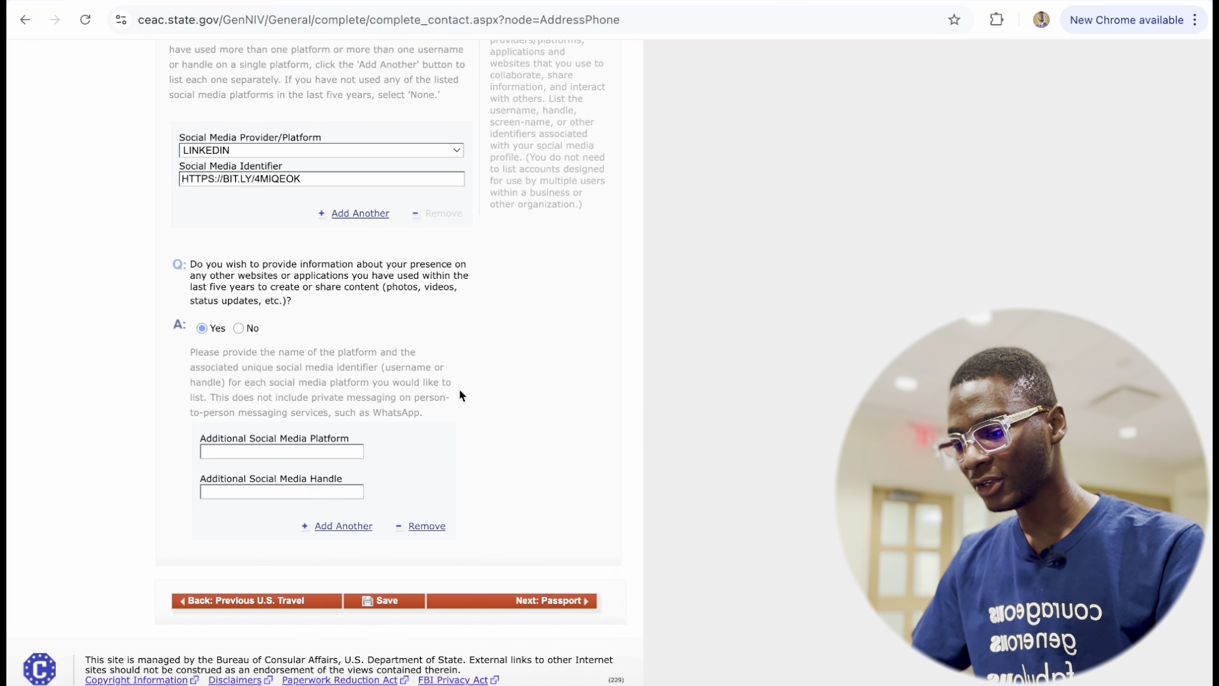
scroll(297, 430, down, 1)
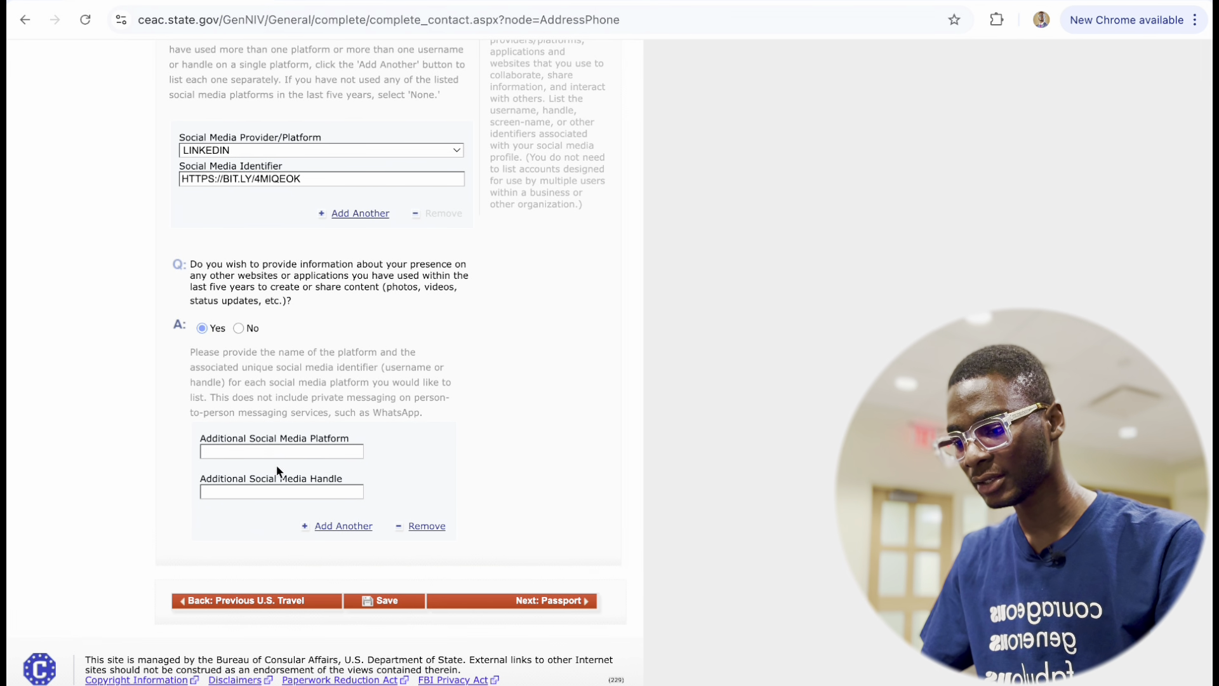
Enter BEHANCE and PORTFOLIO as the first two additional social media platforms.
click(202, 454)
text(BEHAN)
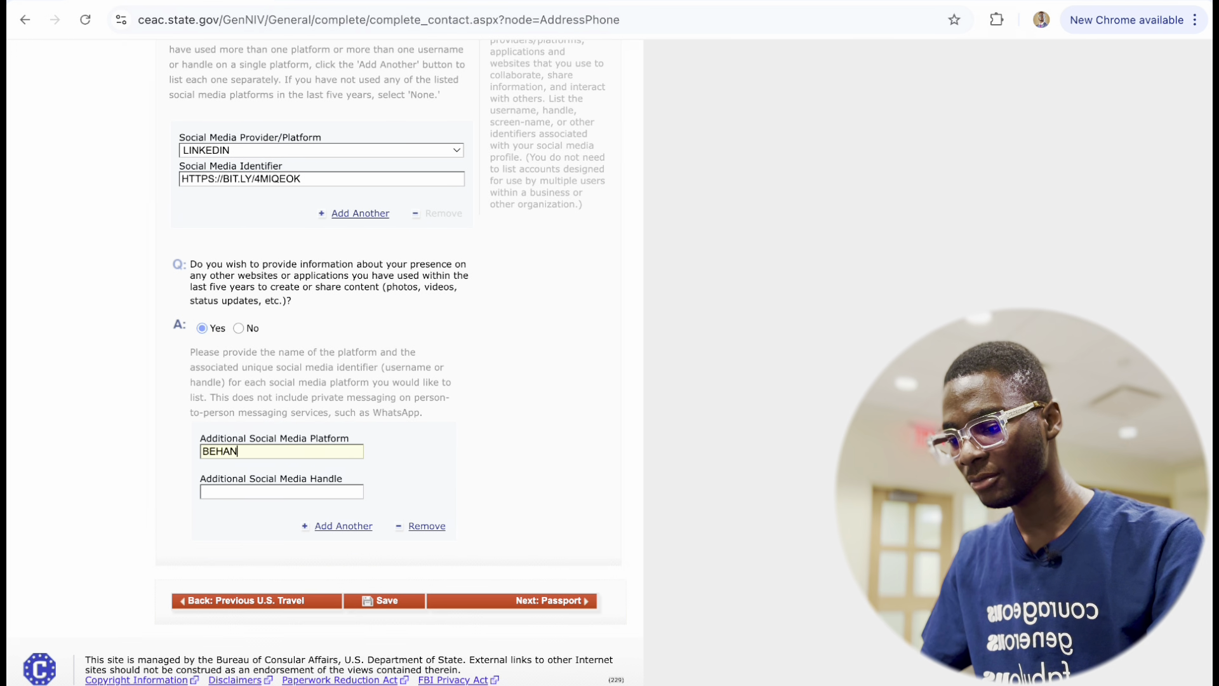
text(CE)
click(266, 490)
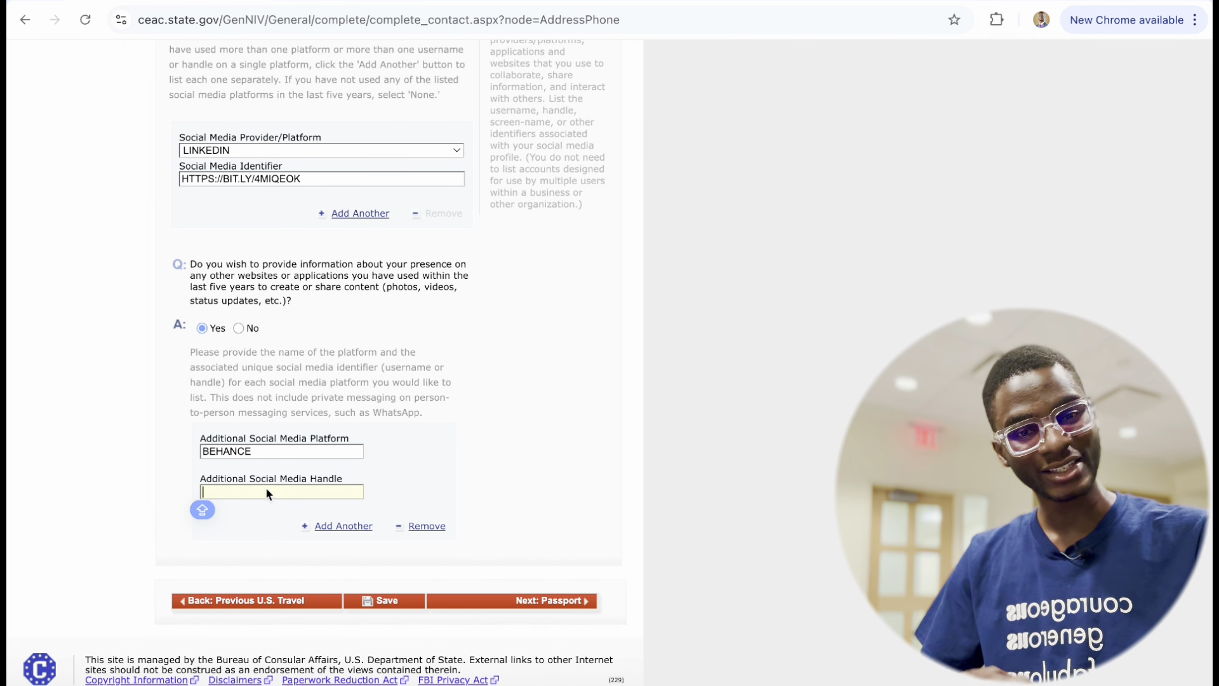
click(337, 526)
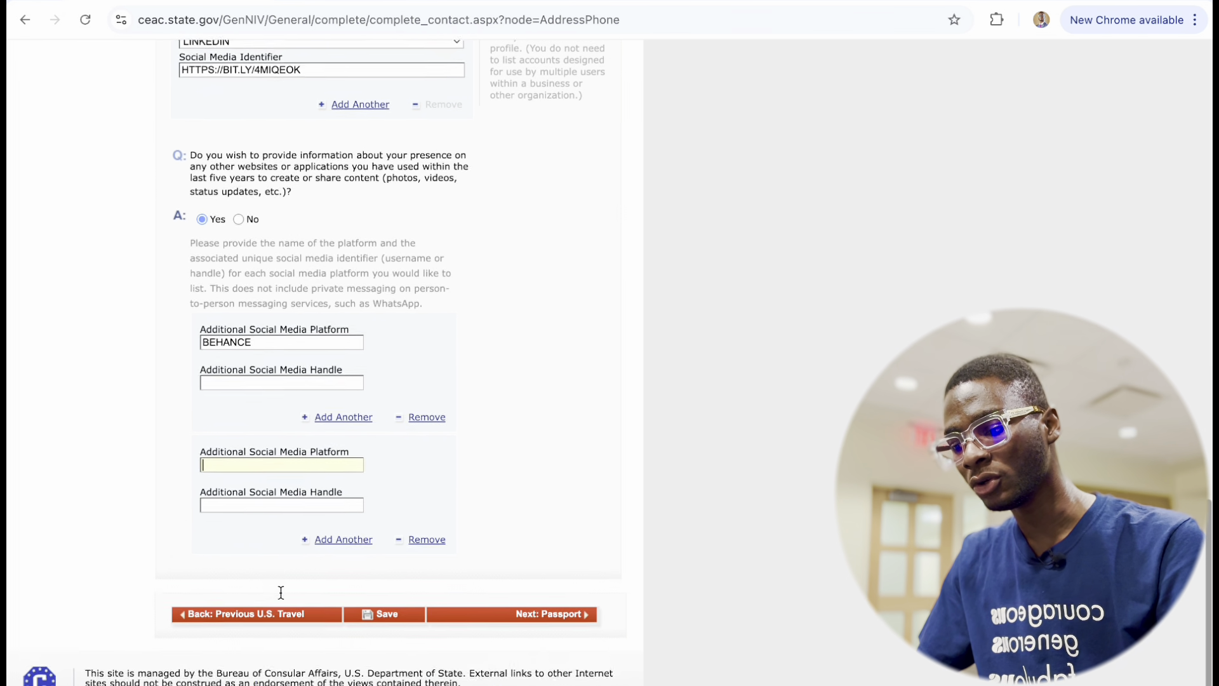
click(250, 450)
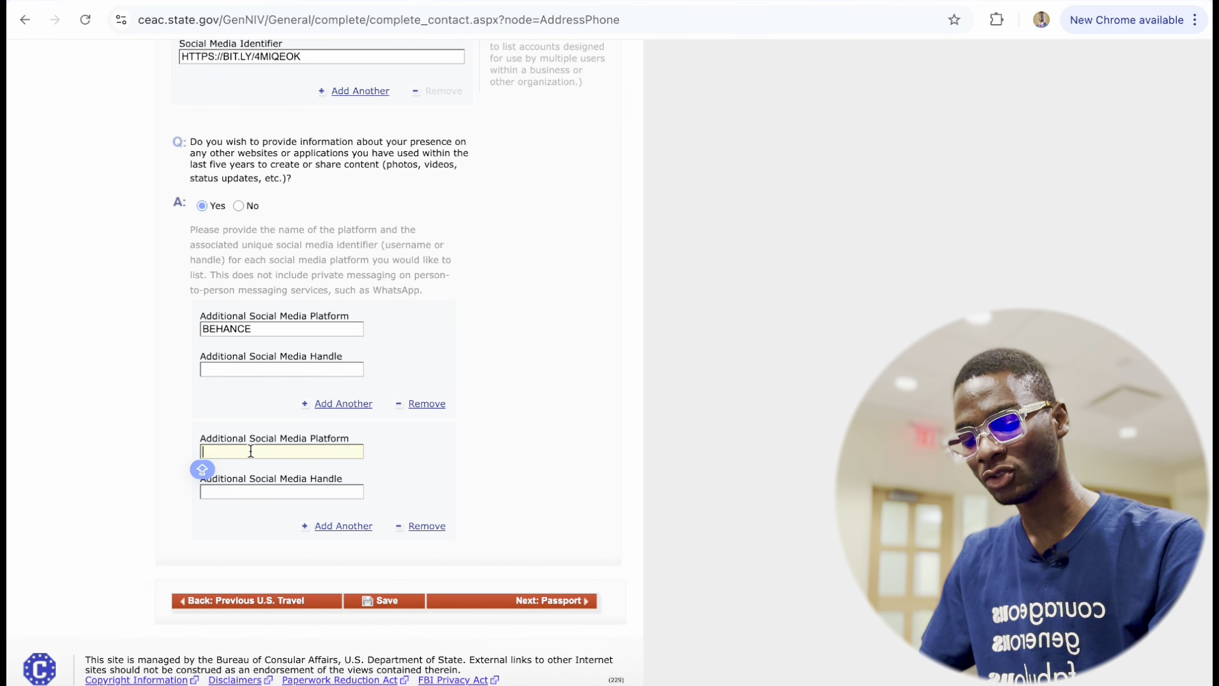
text(PORTFOLIO)
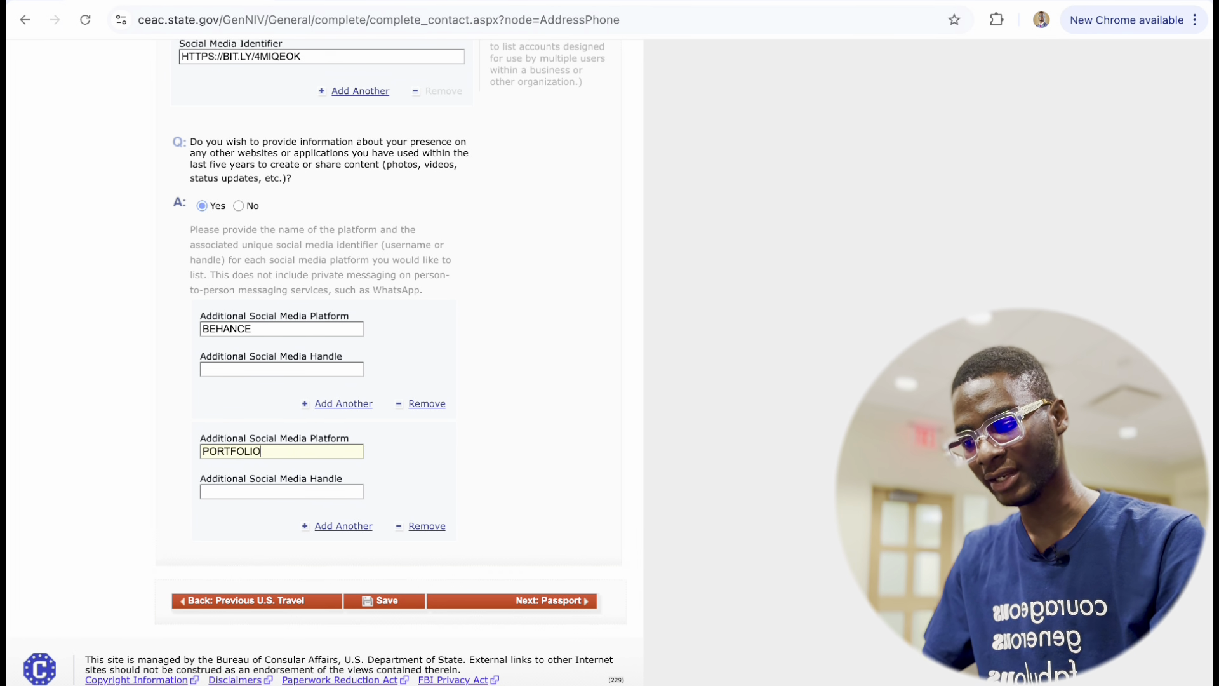
click(267, 490)
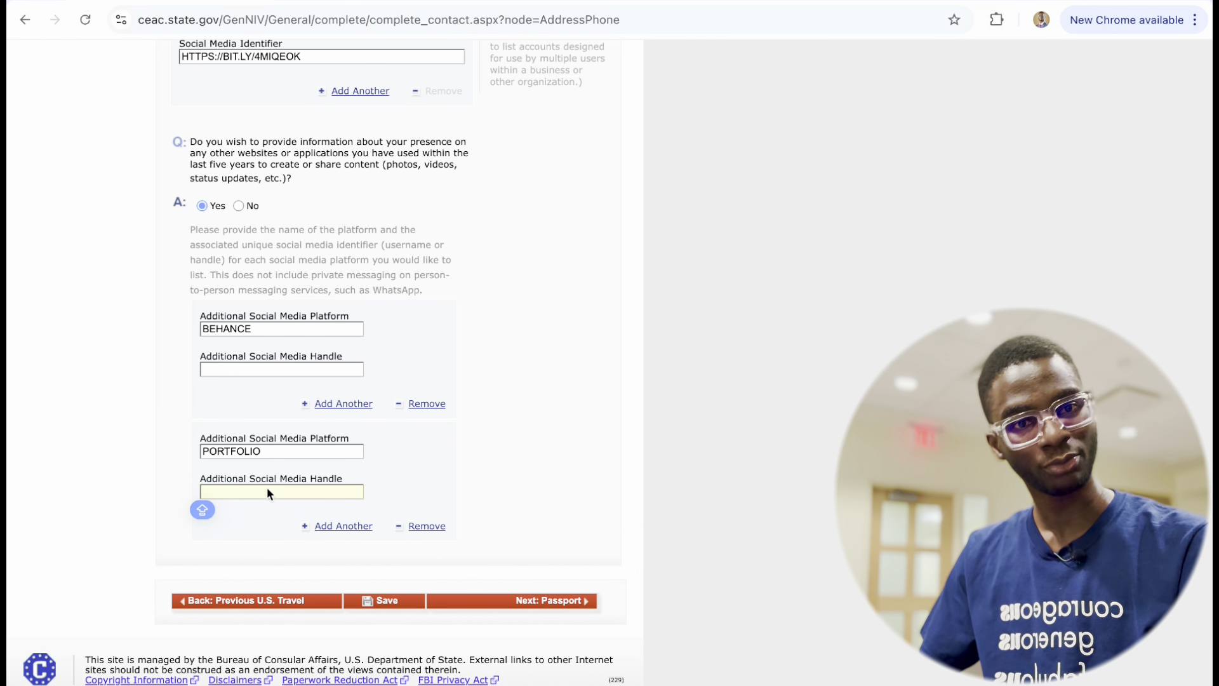
Add MEDIUM and THE GUARDIAN as the third and fourth additional platforms.
click(329, 535)
scroll(268, 611, down, 4)
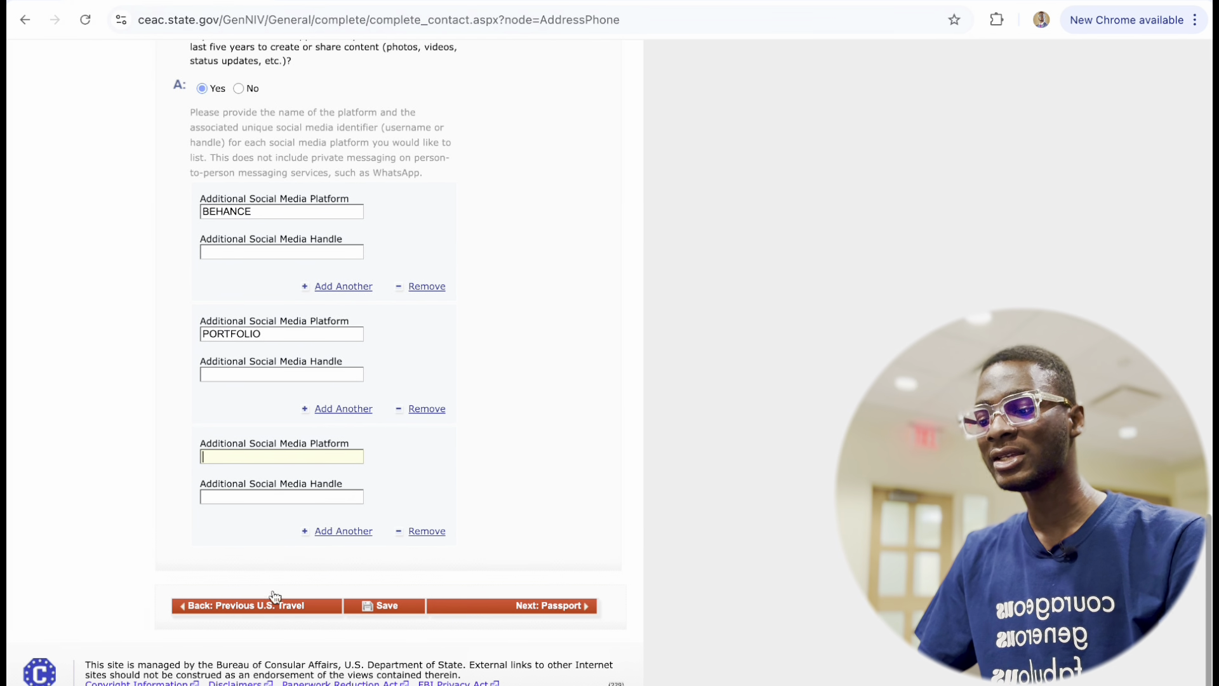
click(287, 454)
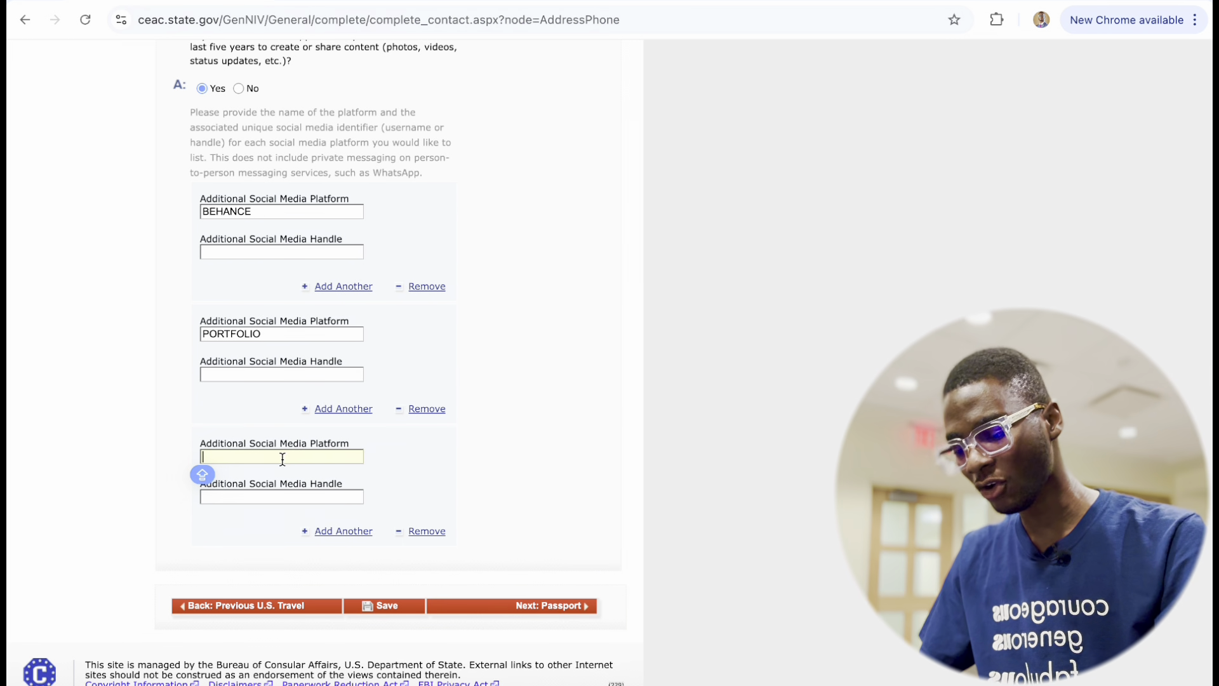
text(MEDIUM)
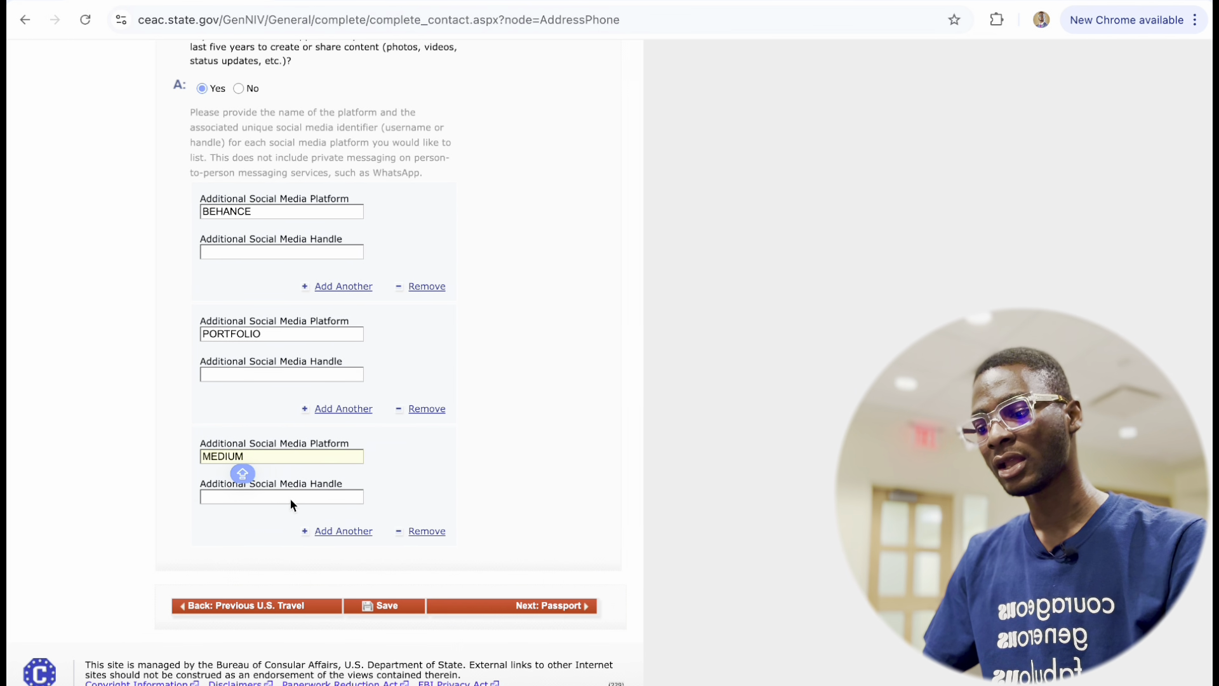
click(290, 497)
click(327, 536)
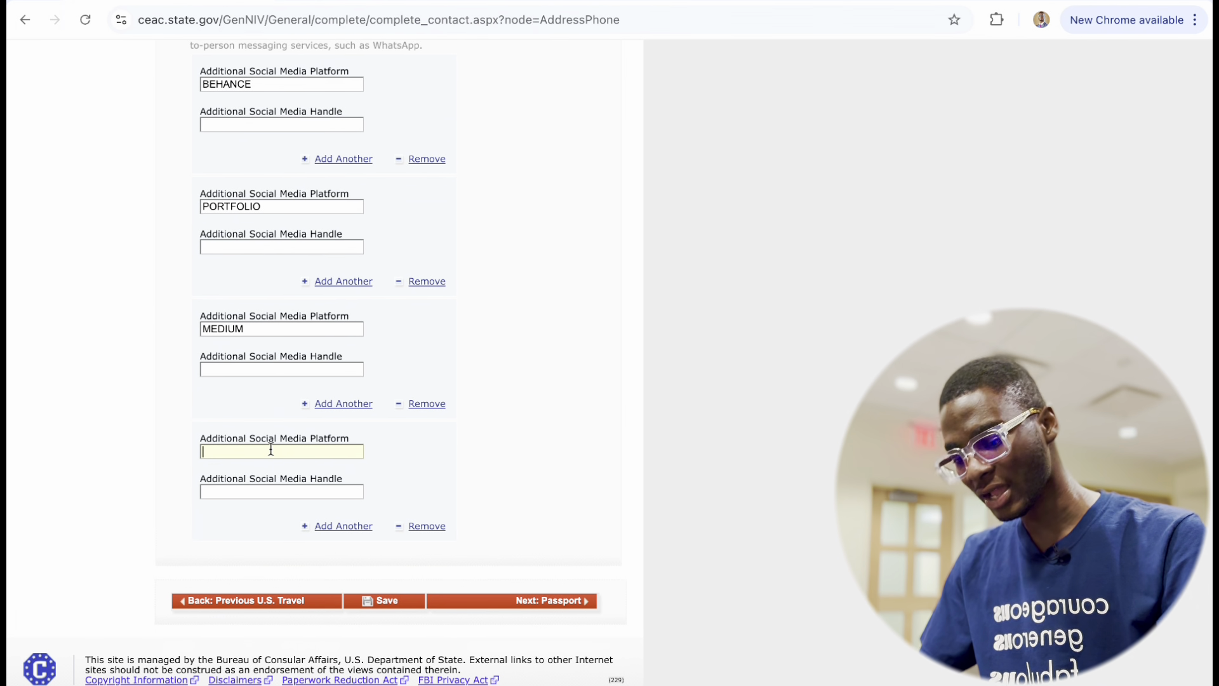
text(THE G)
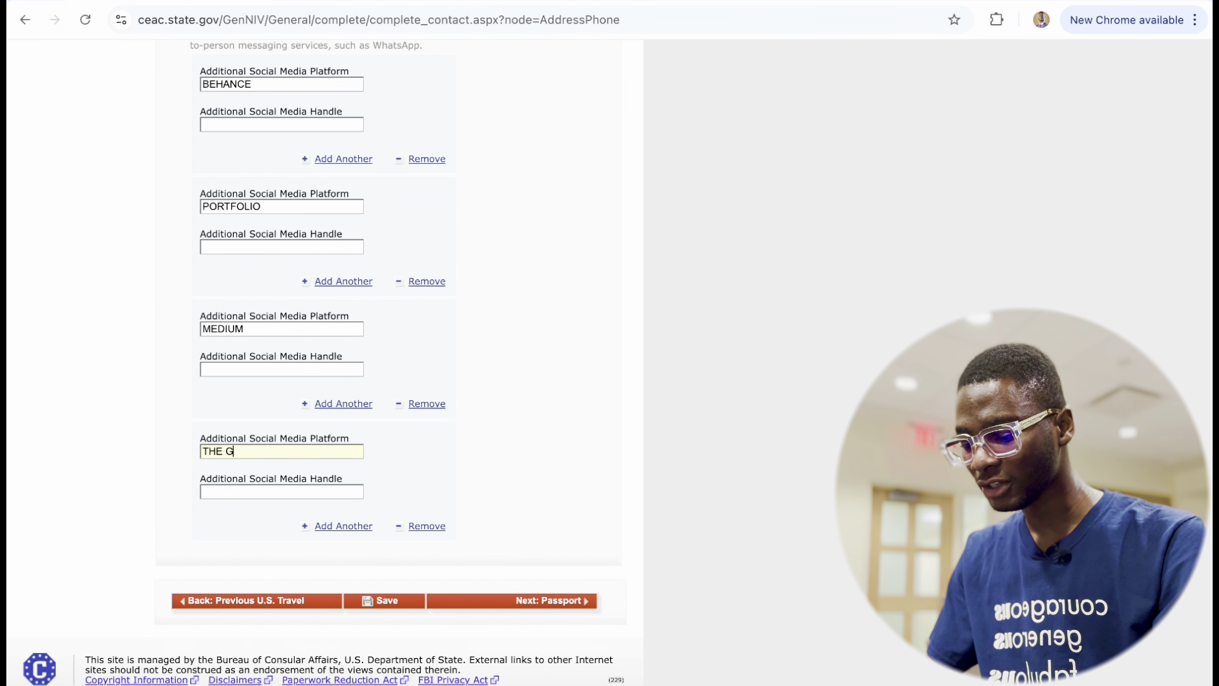
text(UARDIAN)
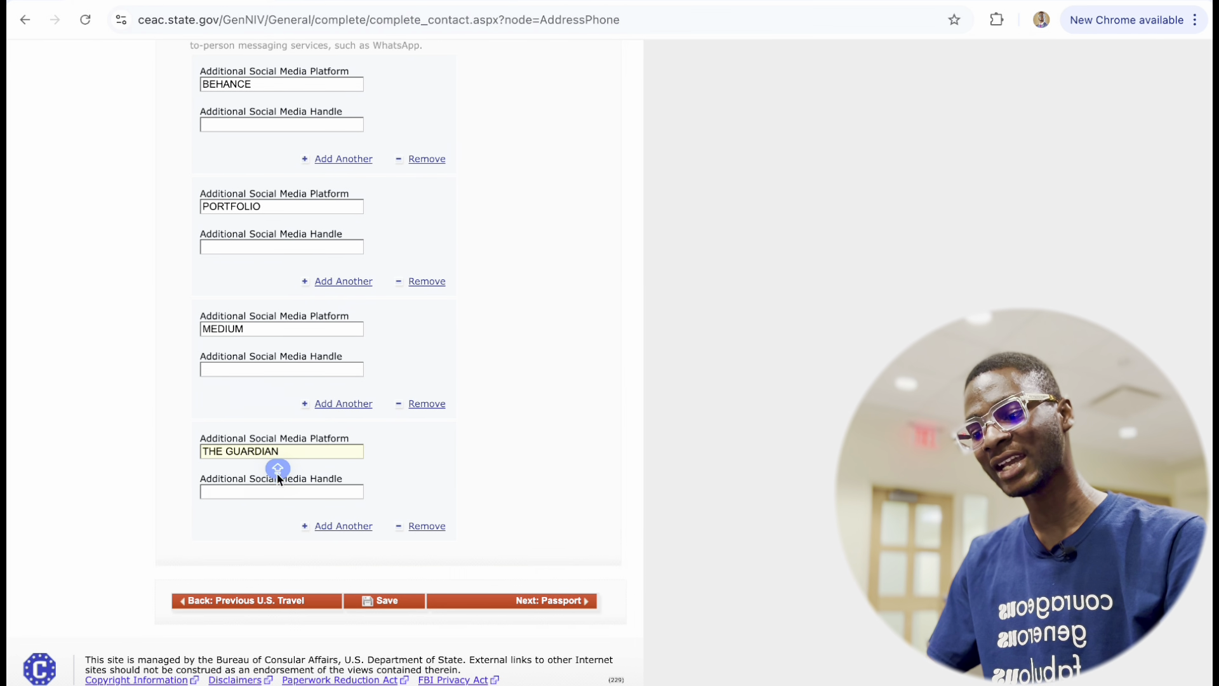
click(271, 492)
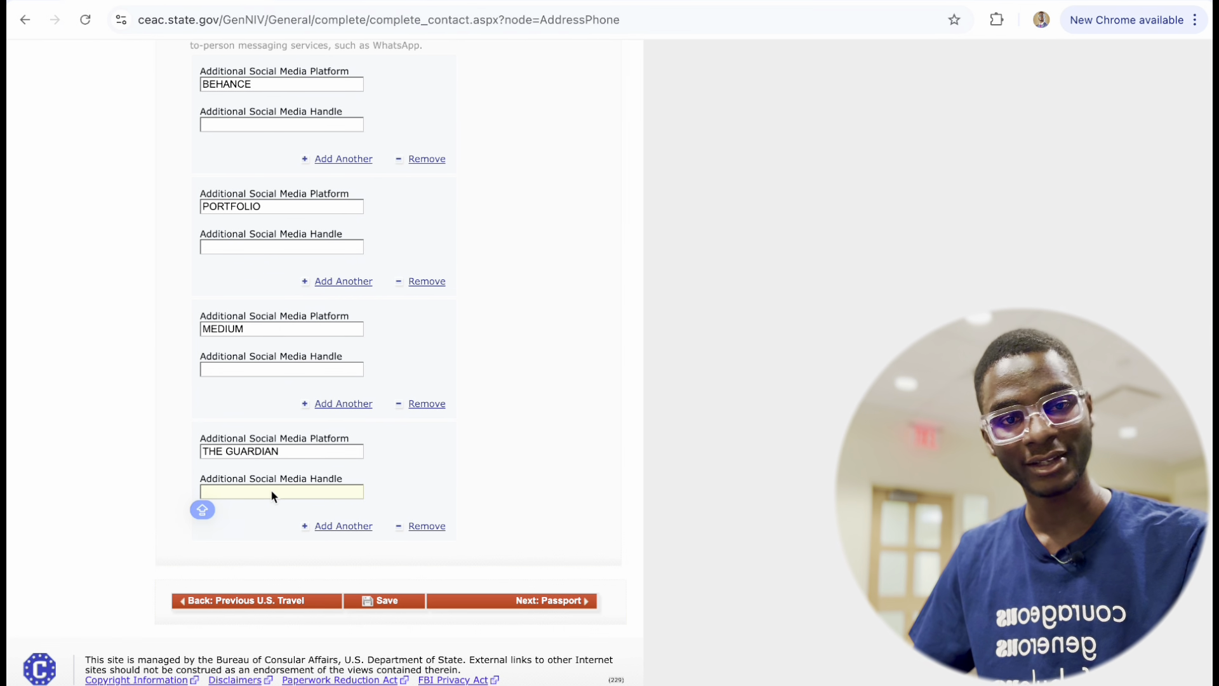
scroll(271, 494, up, 2)
scroll(272, 495, down, 2)
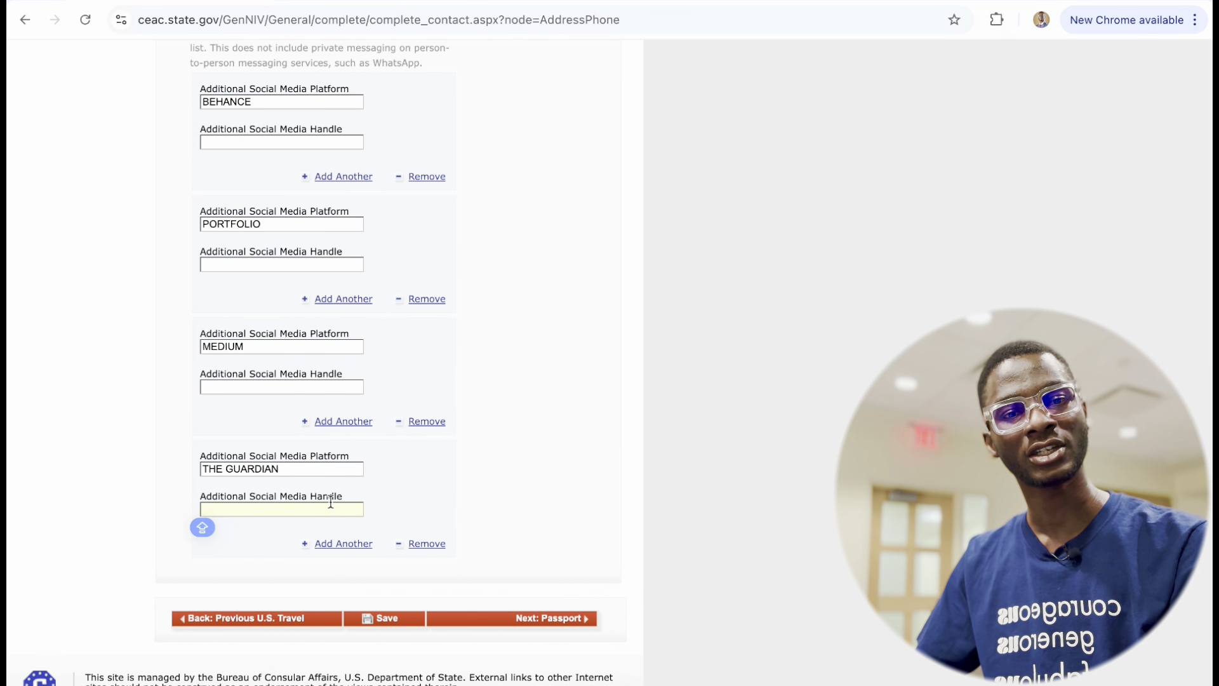
Remove THE GUARDIAN, BEHANCE and MEDIUM additional platform entries.
click(420, 550)
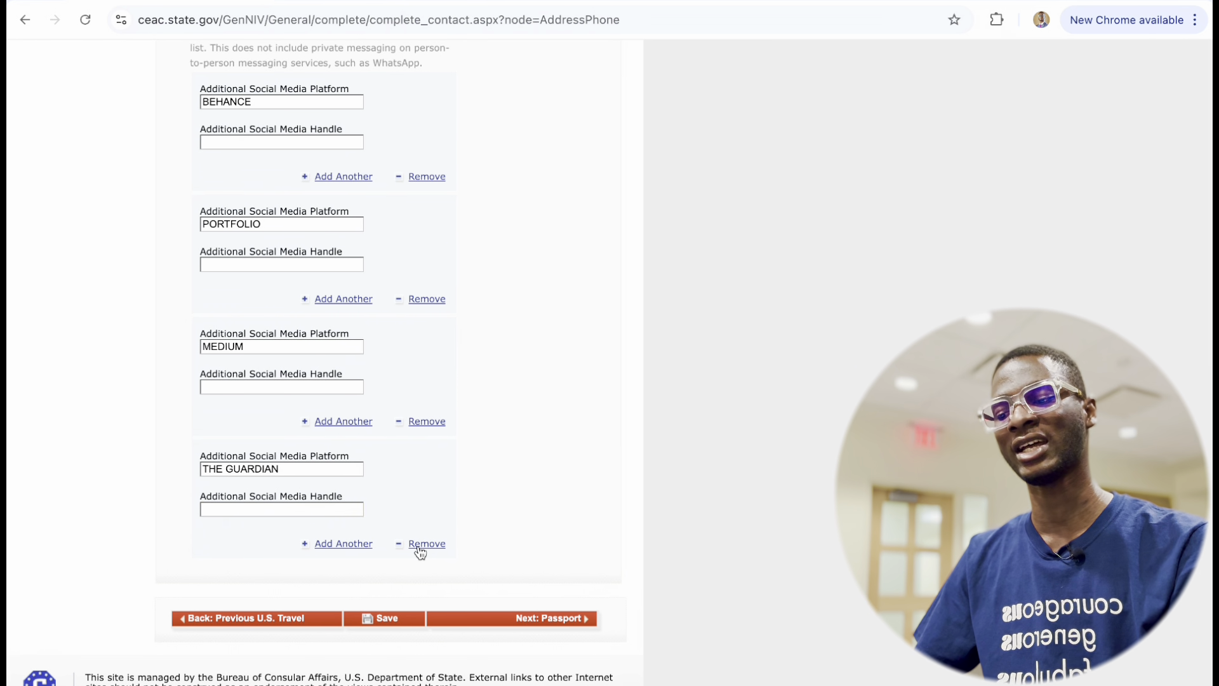
scroll(444, 507, up, 5)
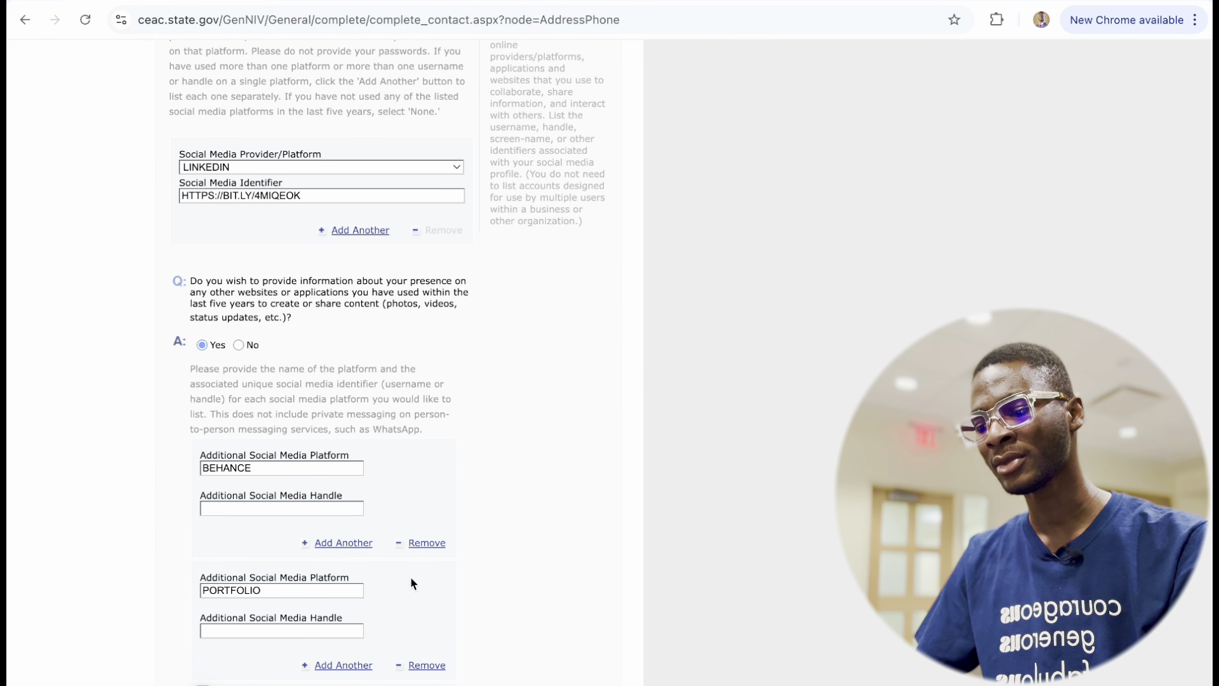
click(422, 544)
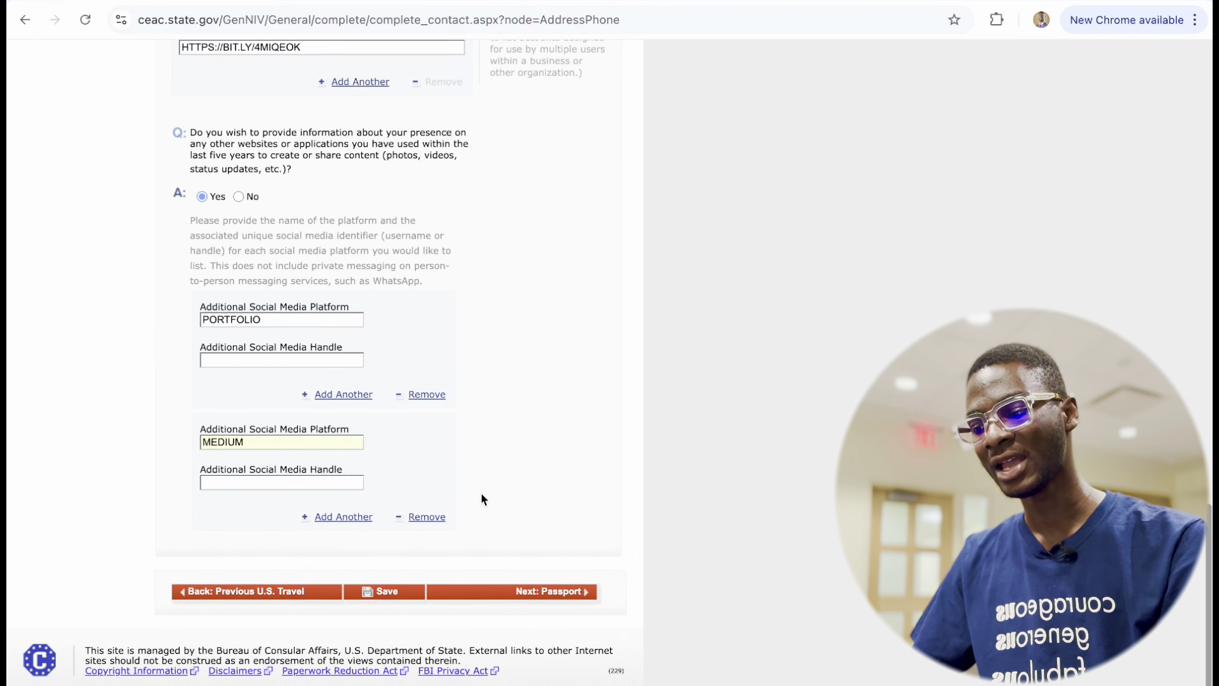
click(409, 527)
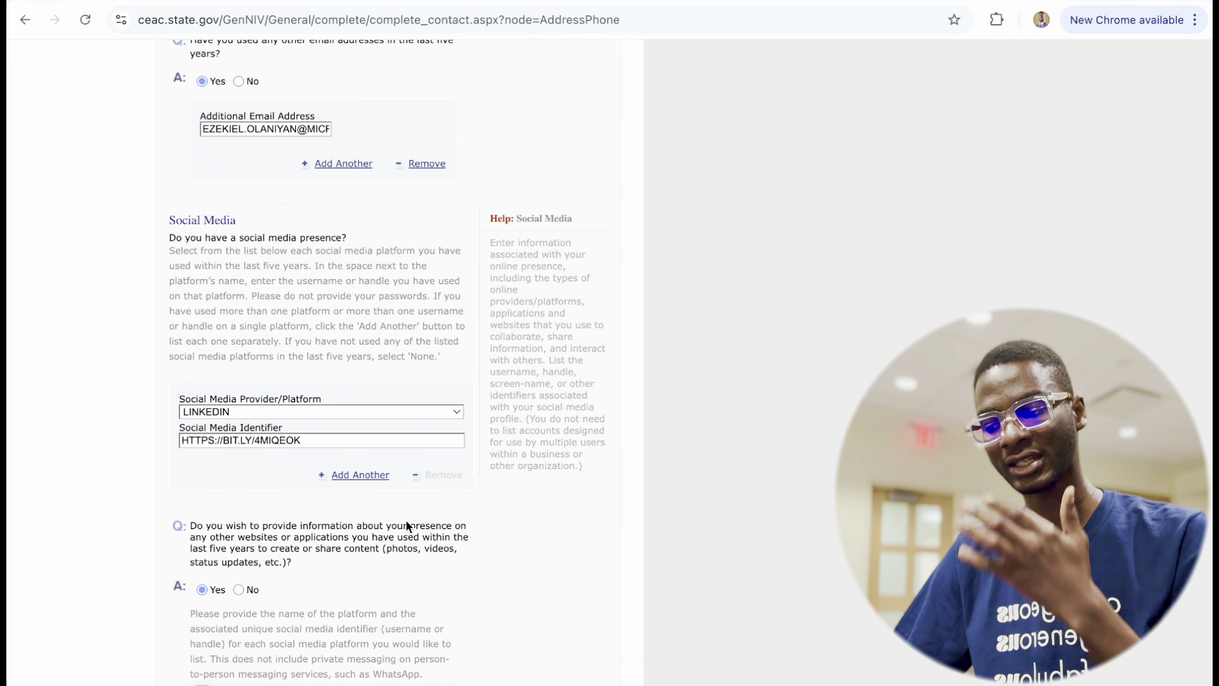
scroll(407, 526, down, 1)
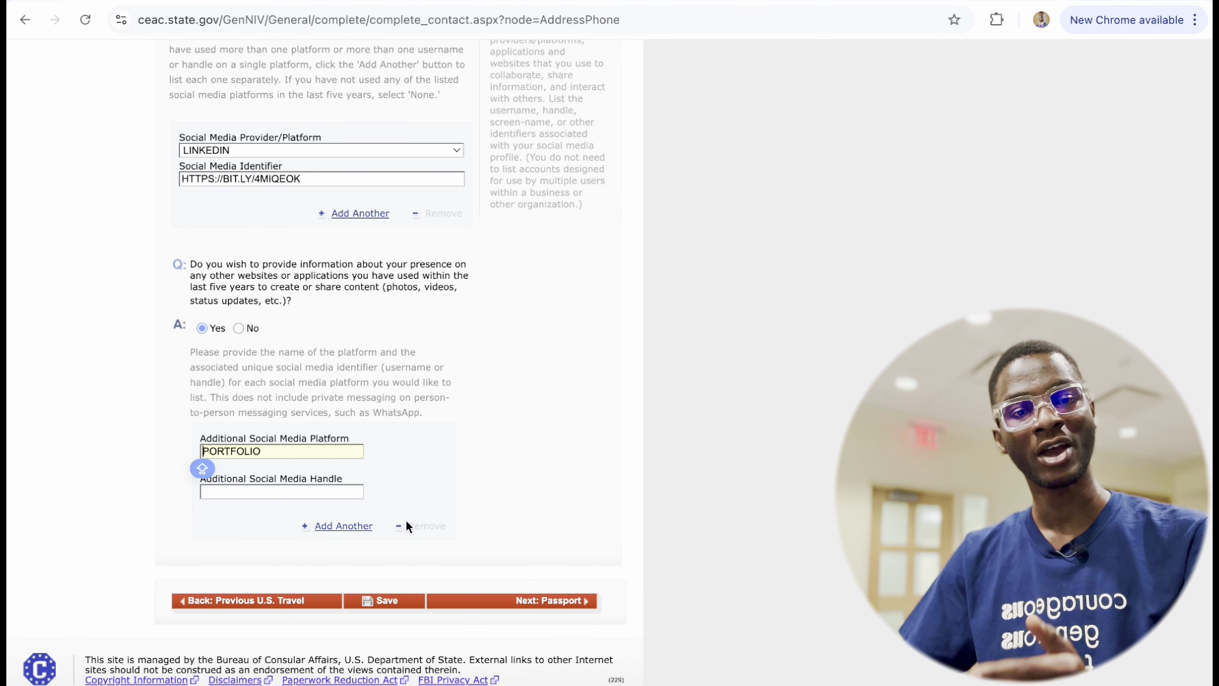
Fill in the PORTFOLIO handle and save the Address and Phone page.
click(298, 493)
text(FBUHIRVFVN)
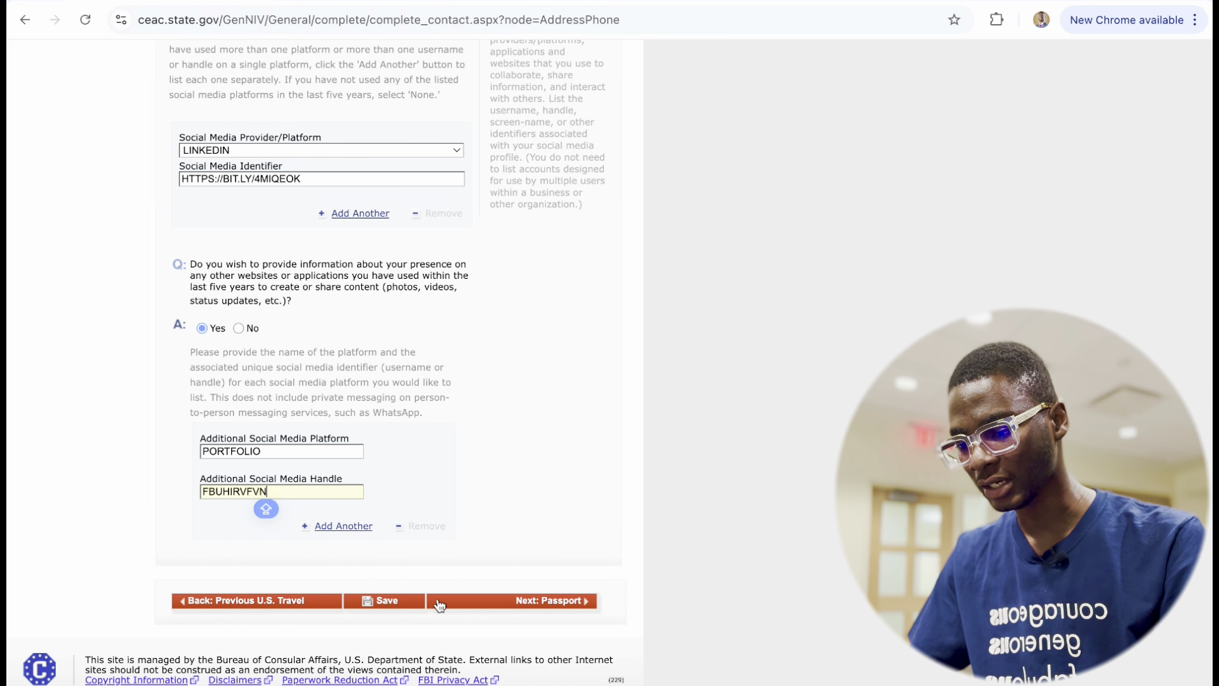
click(394, 602)
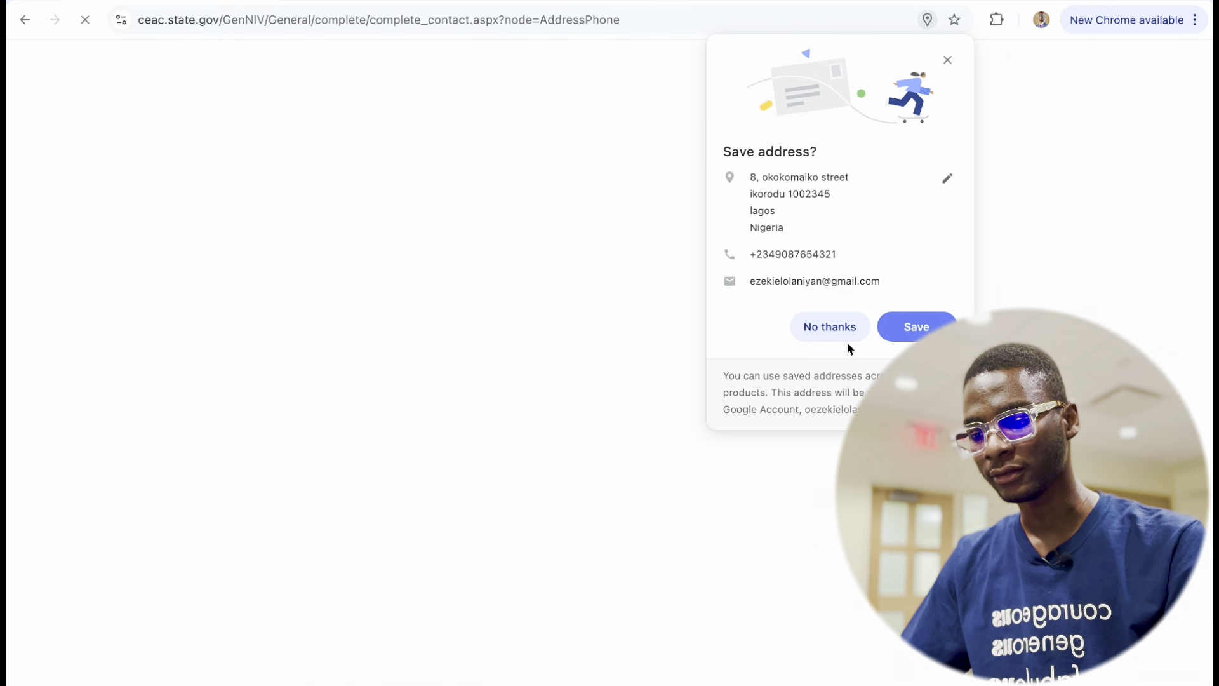
Decline Chrome's address-saving offer, continue the application and go on to Next: Passport.
click(836, 329)
click(327, 331)
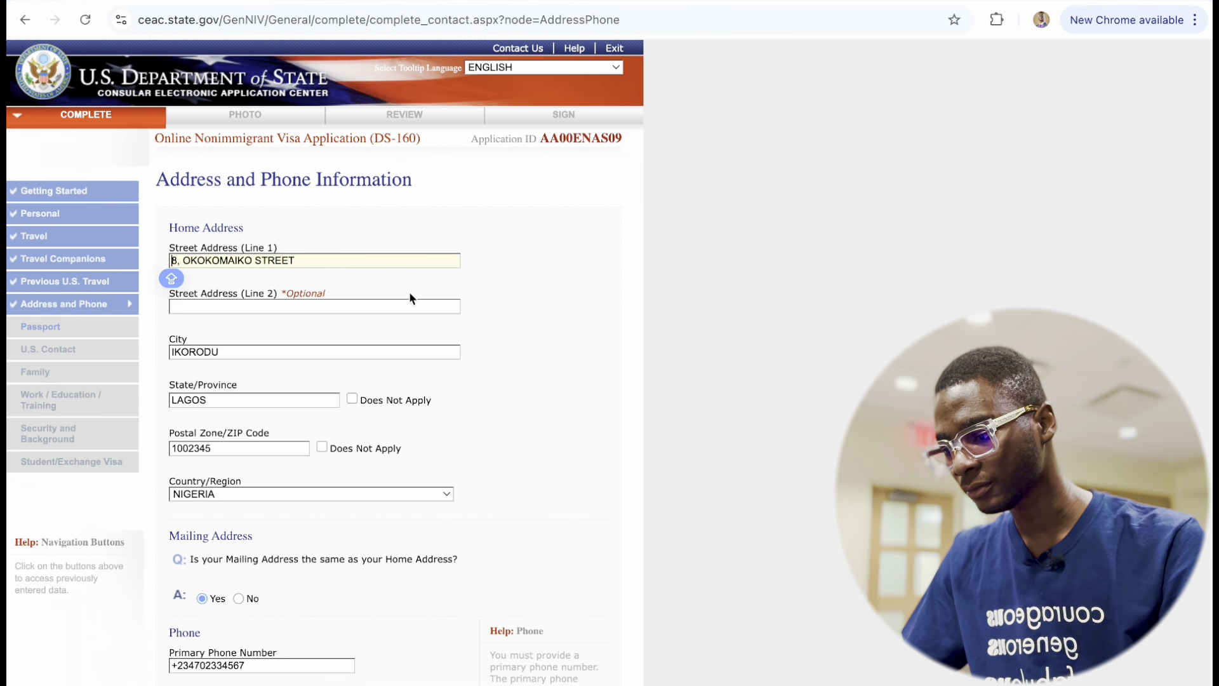
scroll(304, 431, down, 20)
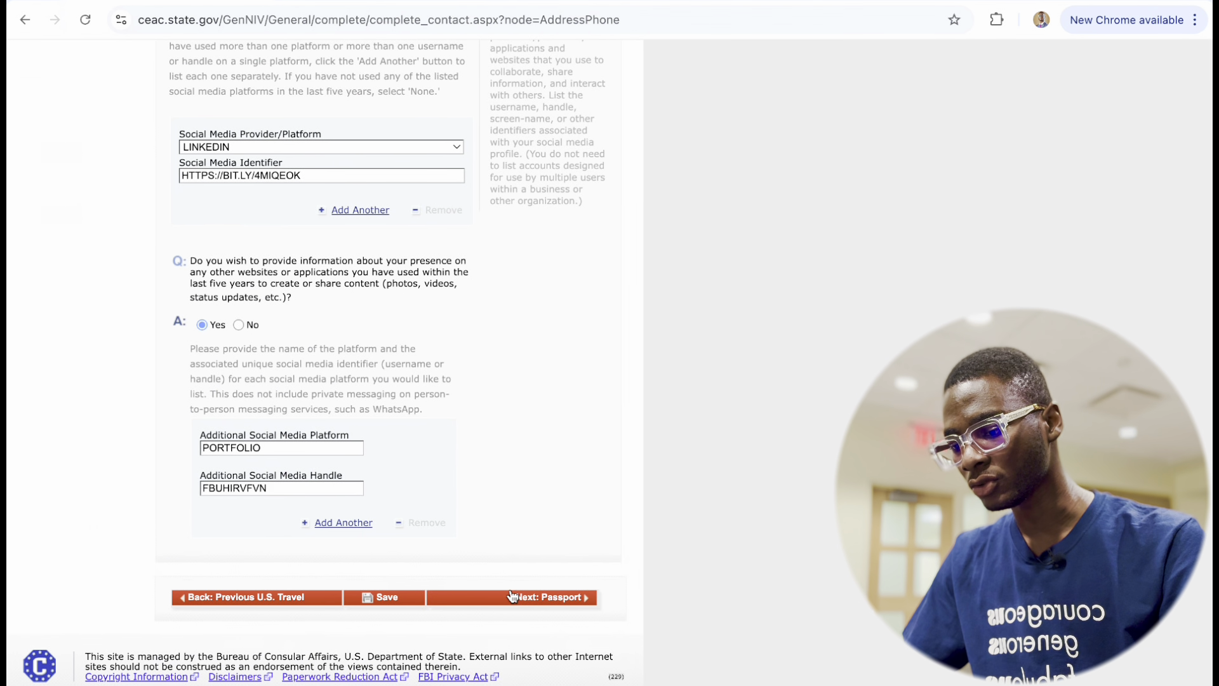
click(507, 597)
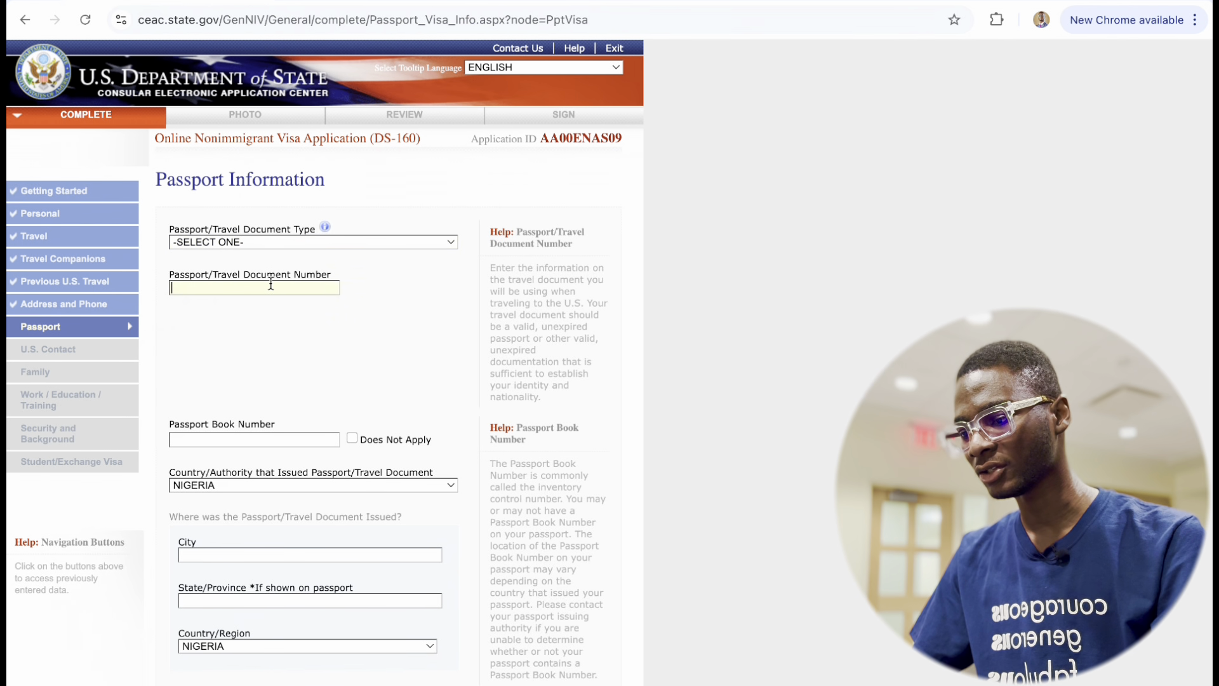
Set the passport document type to REGULAR.
click(277, 238)
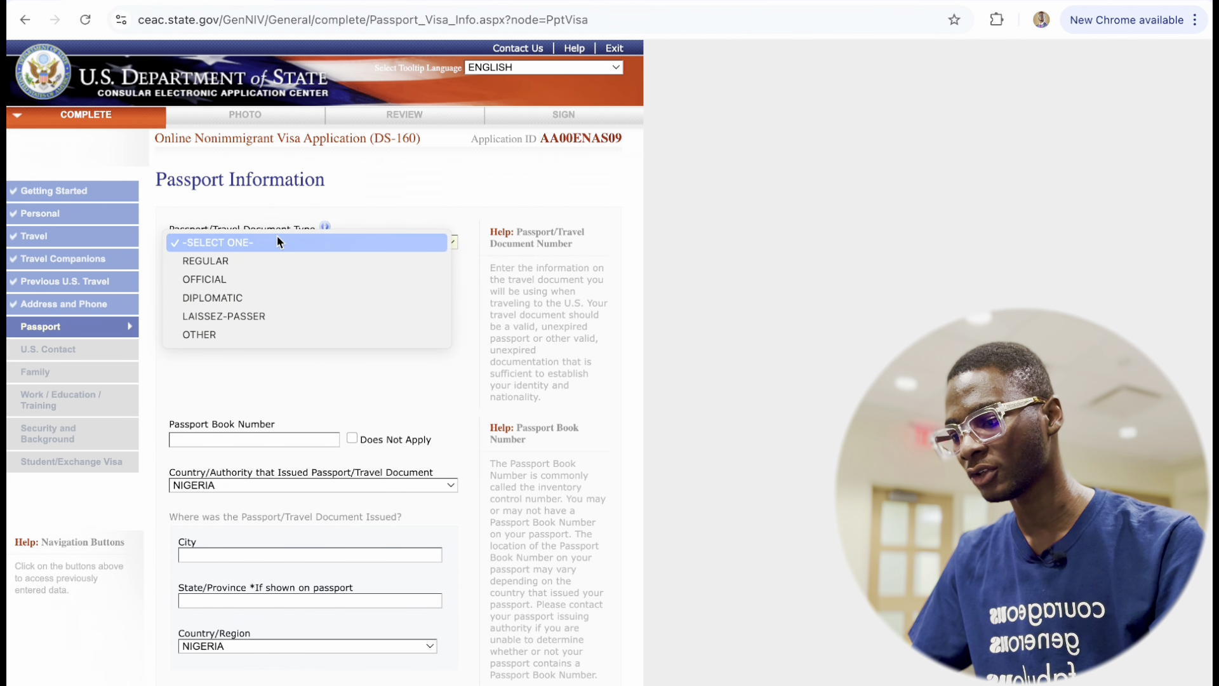
click(246, 259)
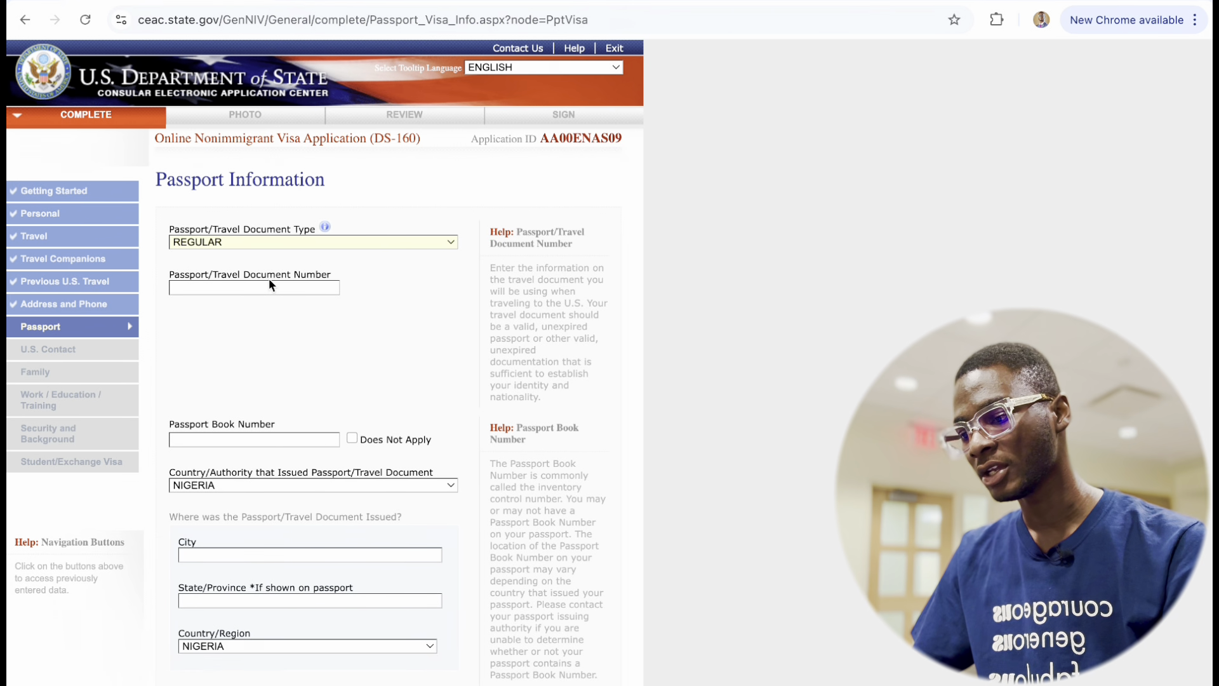
click(275, 244)
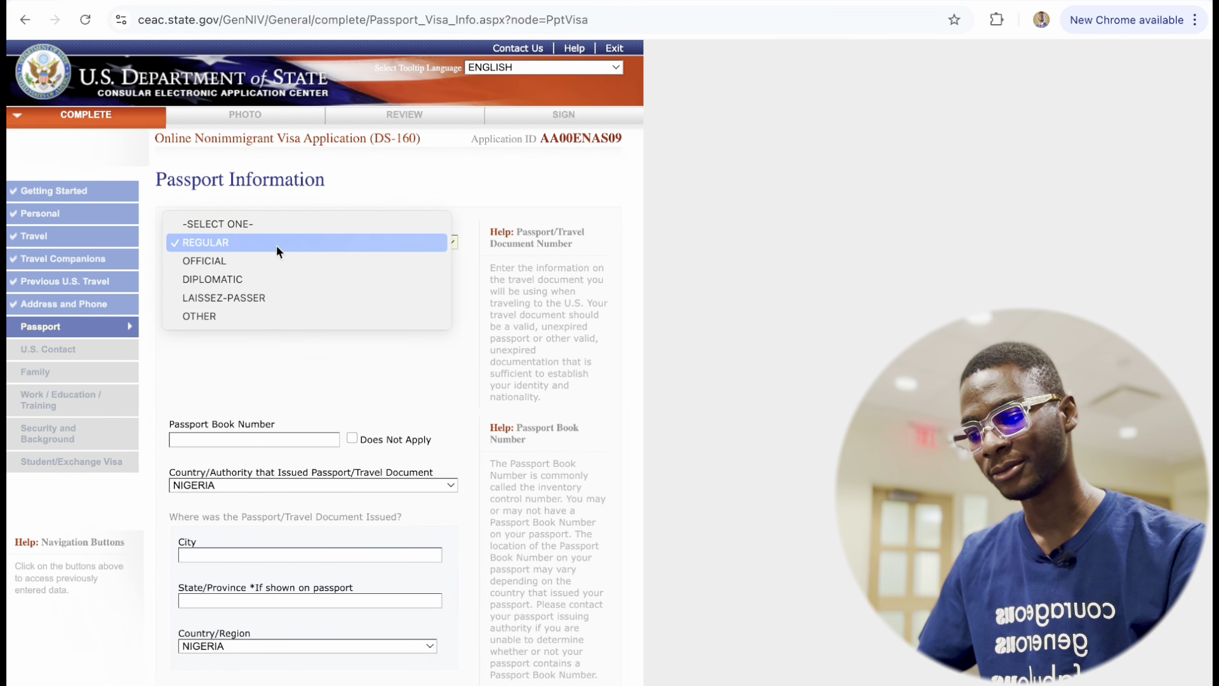
click(276, 245)
Enter the passport number and mark Passport Book Number as Does Not Apply.
click(242, 291)
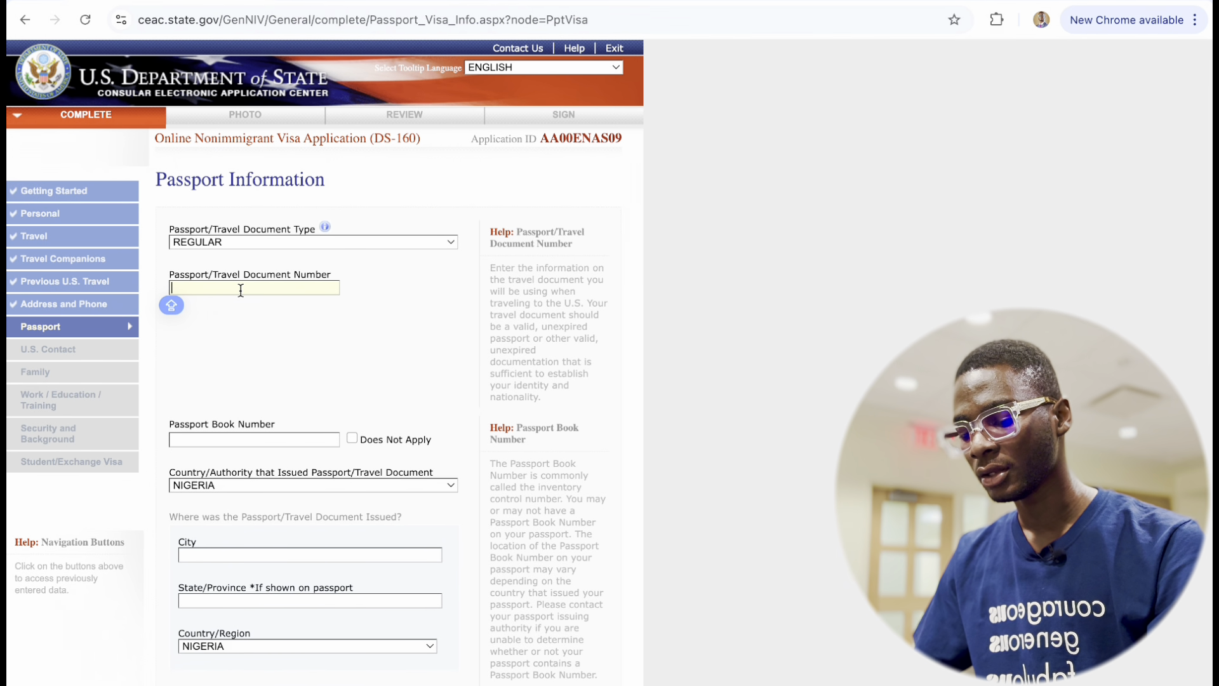
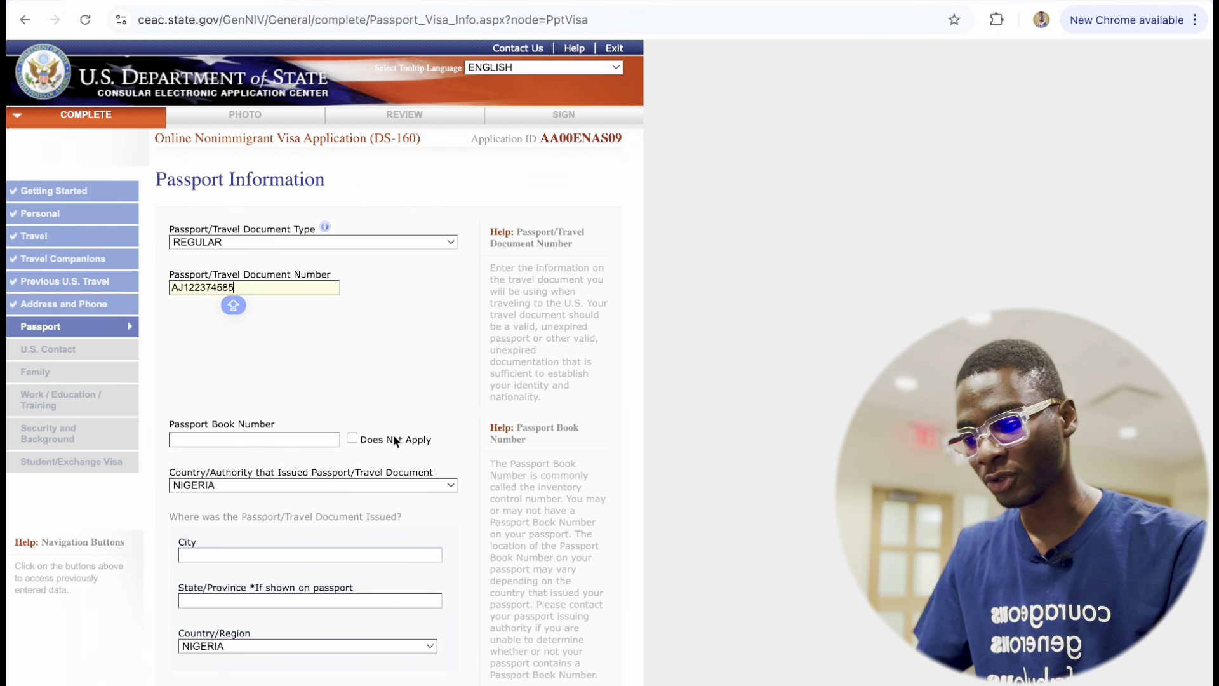
click(351, 438)
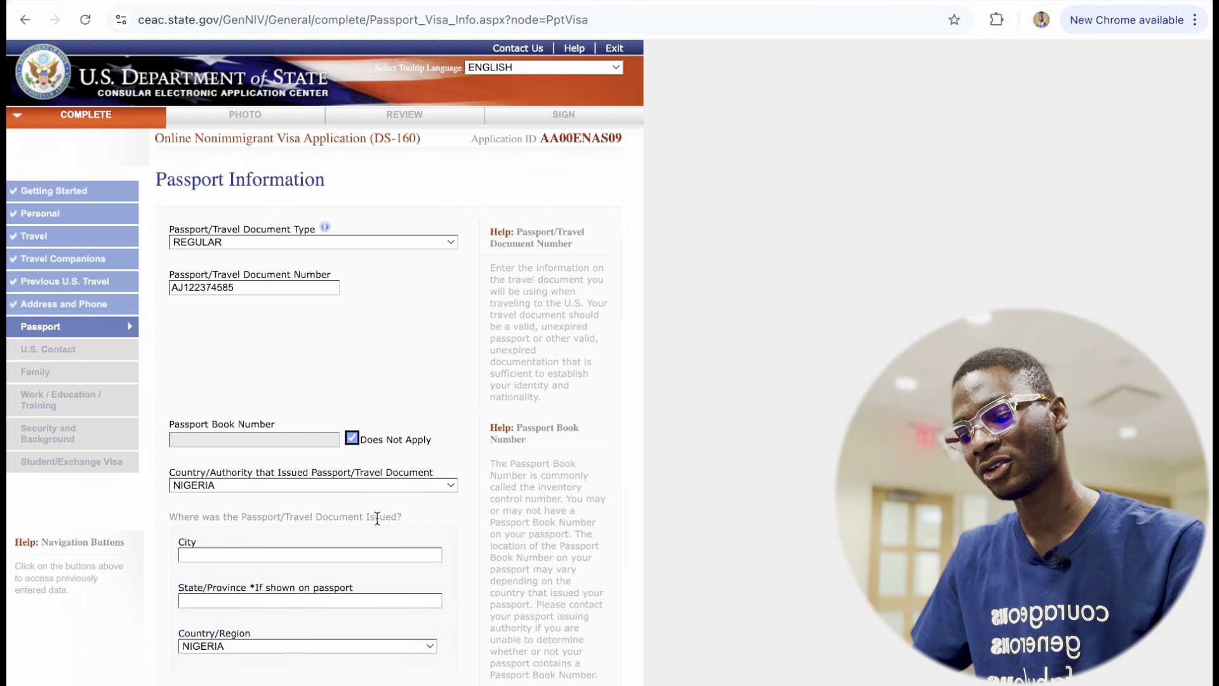
scroll(375, 514, down, 4)
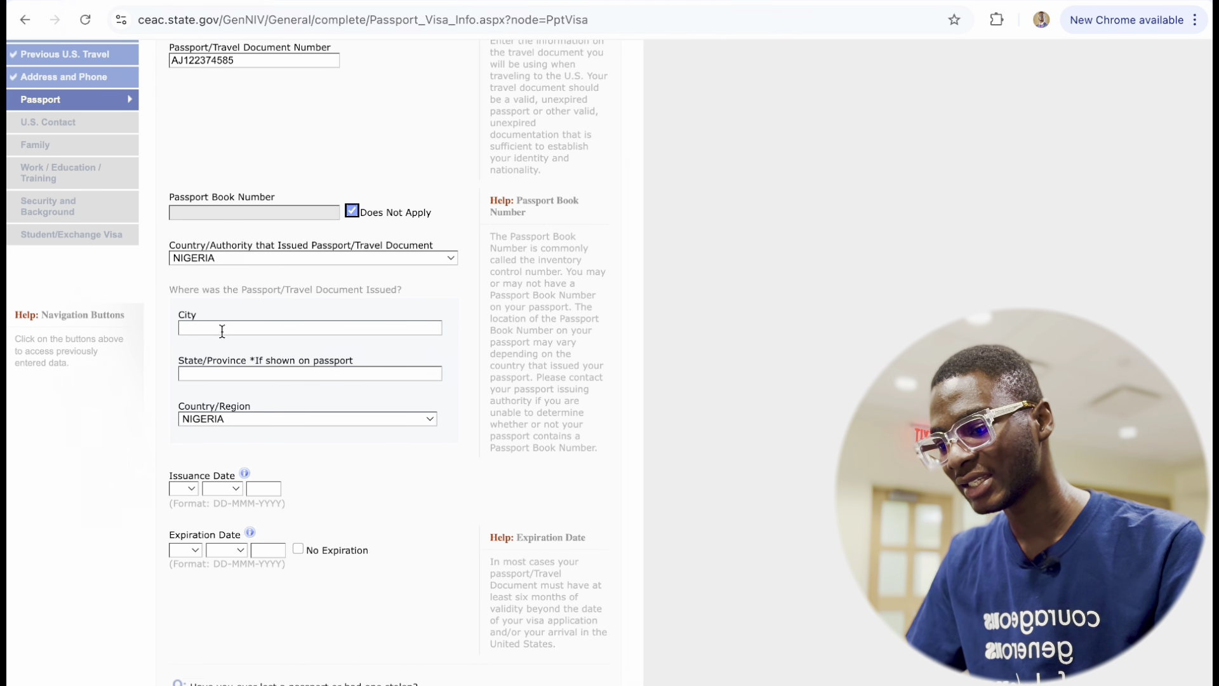
Enter IBADAN as the issuing city and OYO as the state.
click(270, 330)
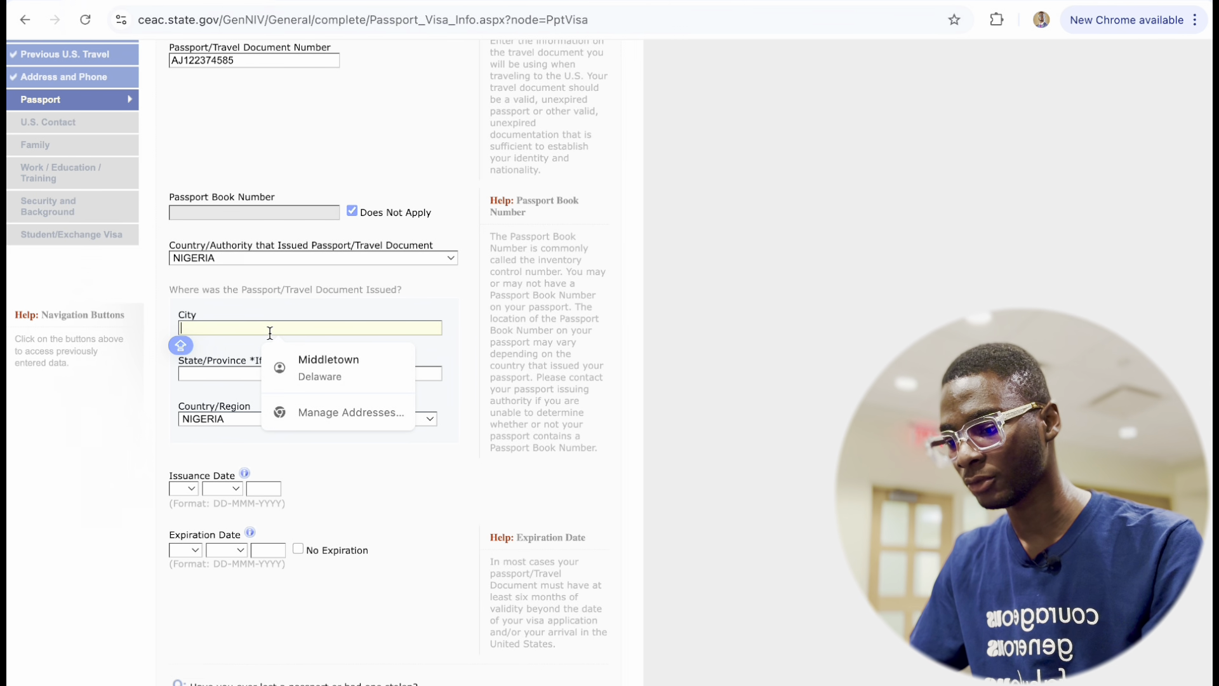
text(IBADAN)
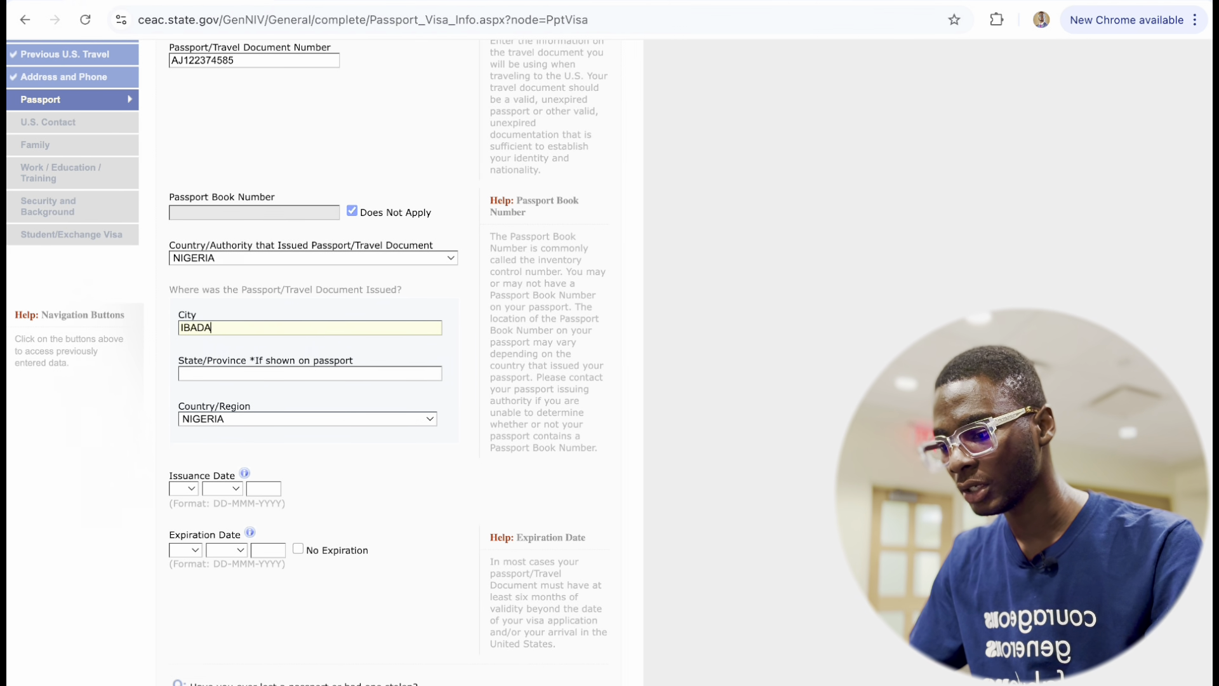
click(274, 379)
text(OYO)
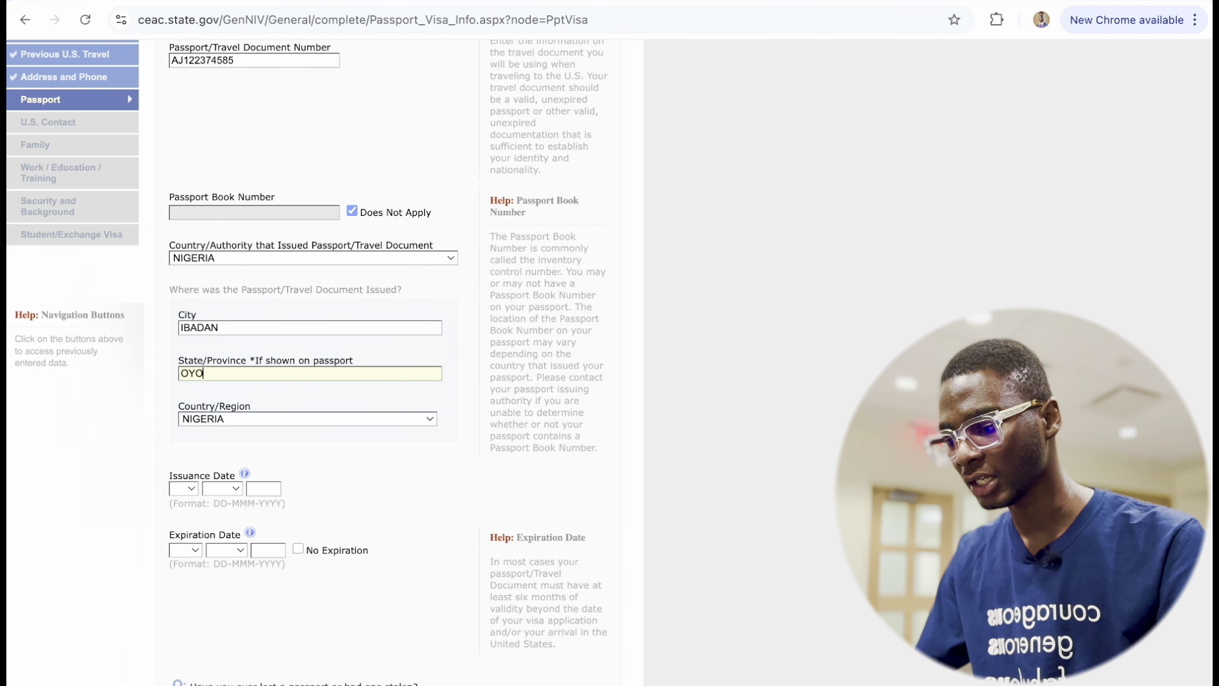
key(Caps_Lock)
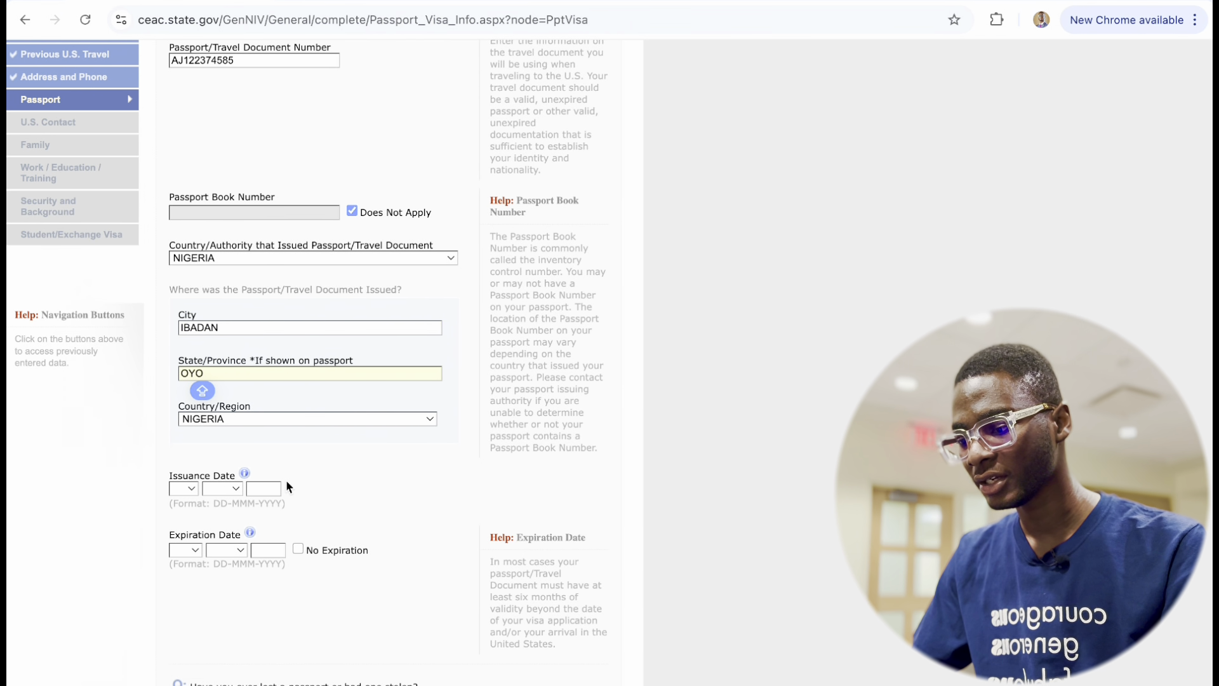
scroll(286, 486, down, 3)
Set the passport issuance date to 06 JUL 2023.
click(190, 321)
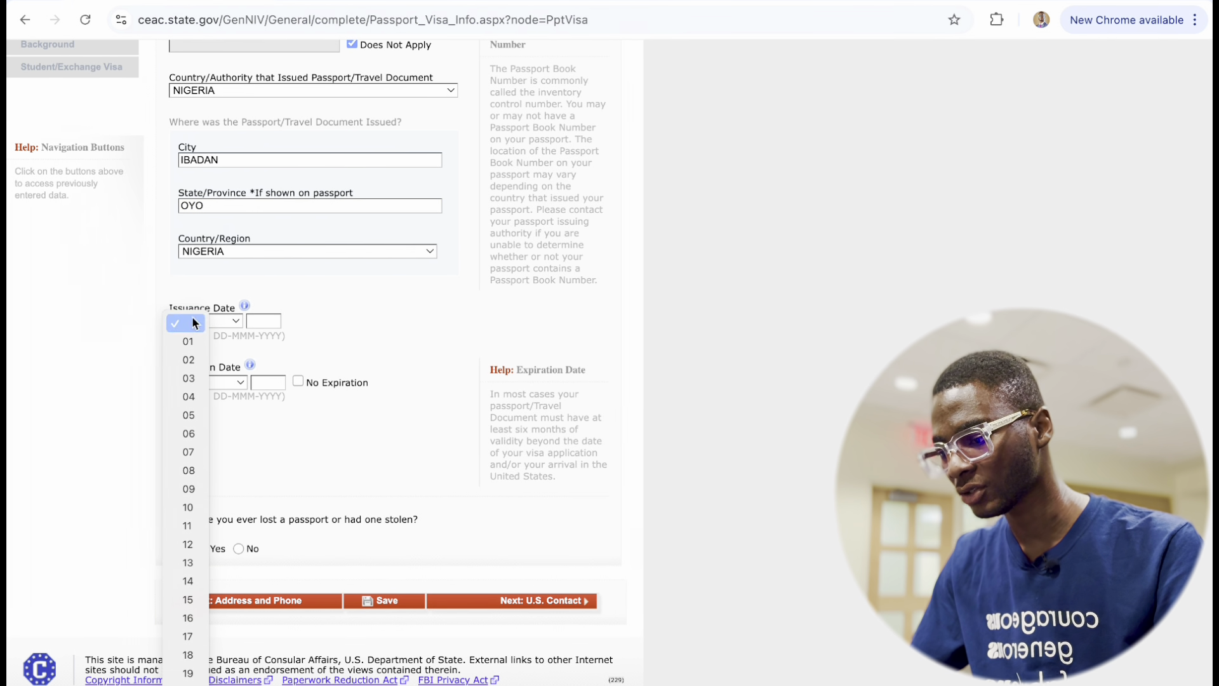
click(192, 433)
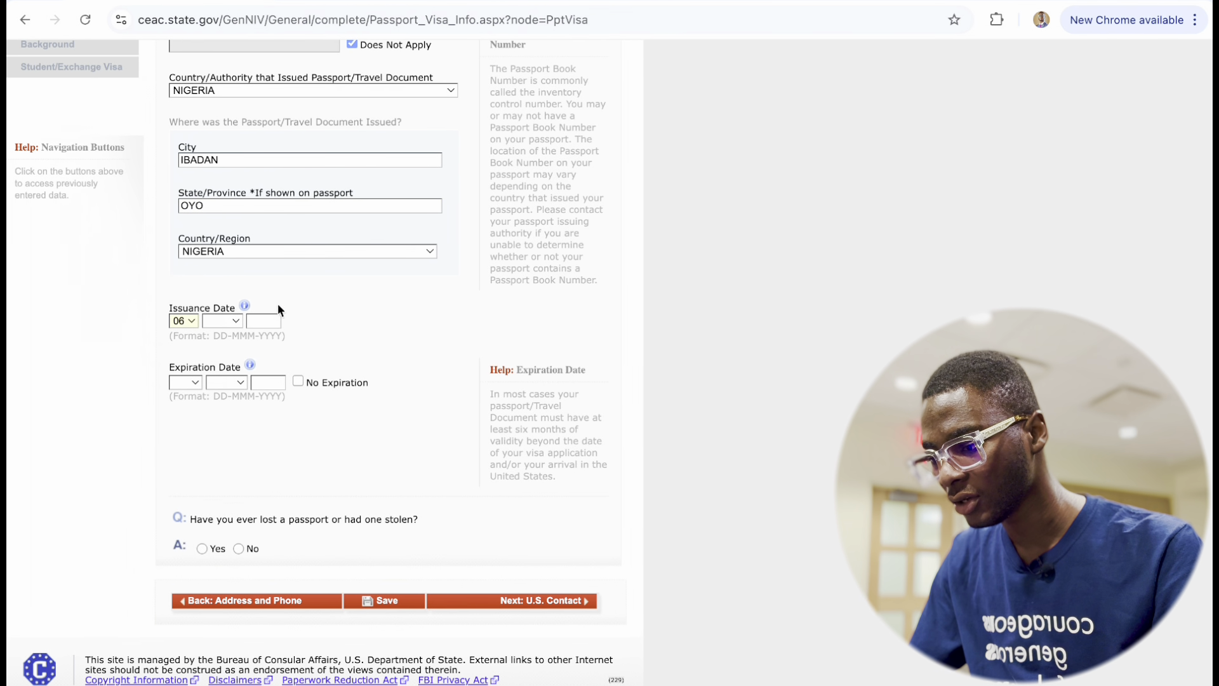
click(234, 324)
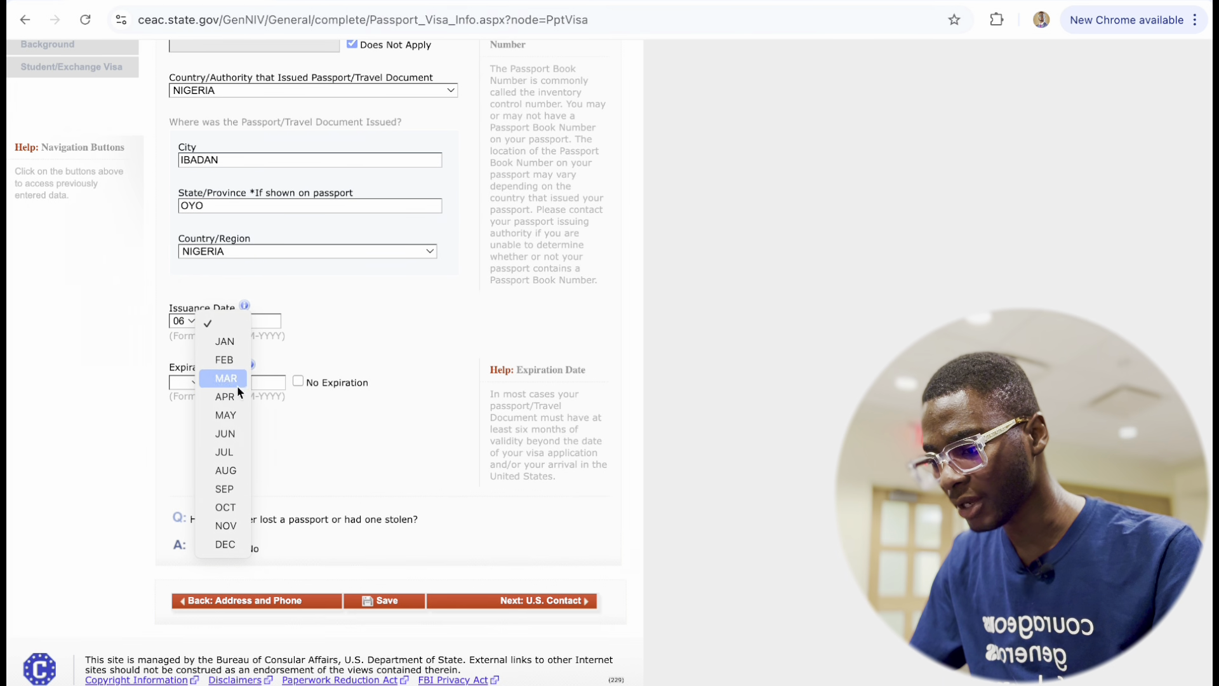
click(231, 452)
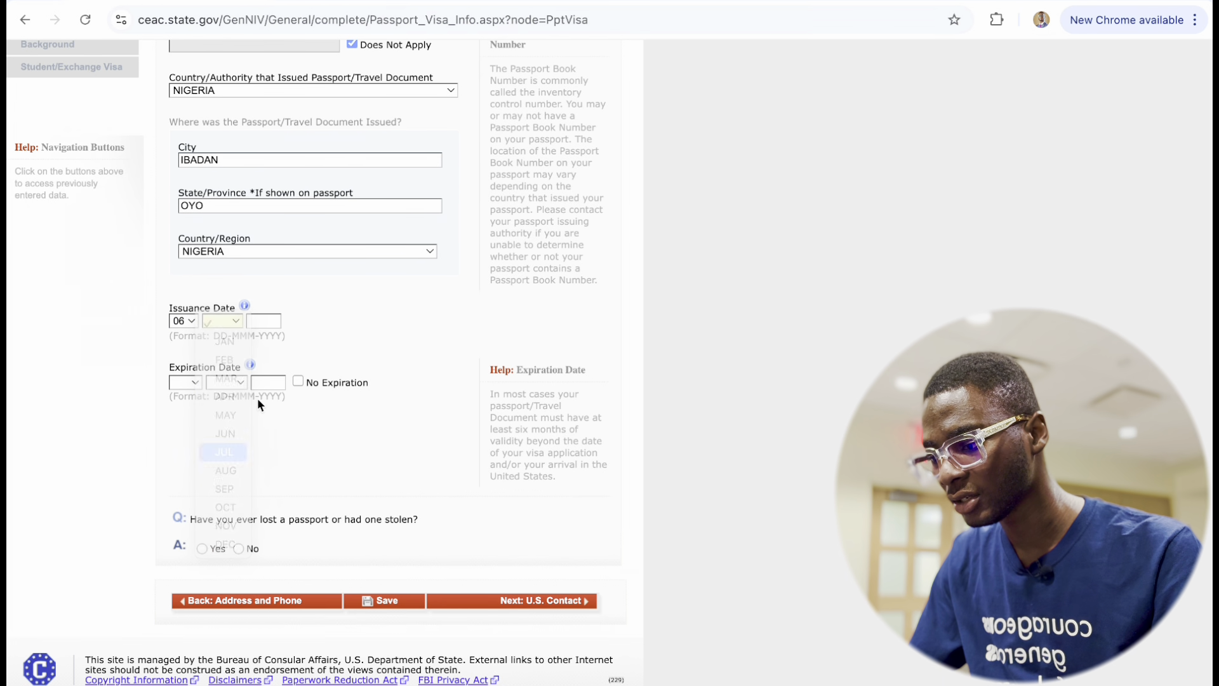
click(258, 316)
text(2023)
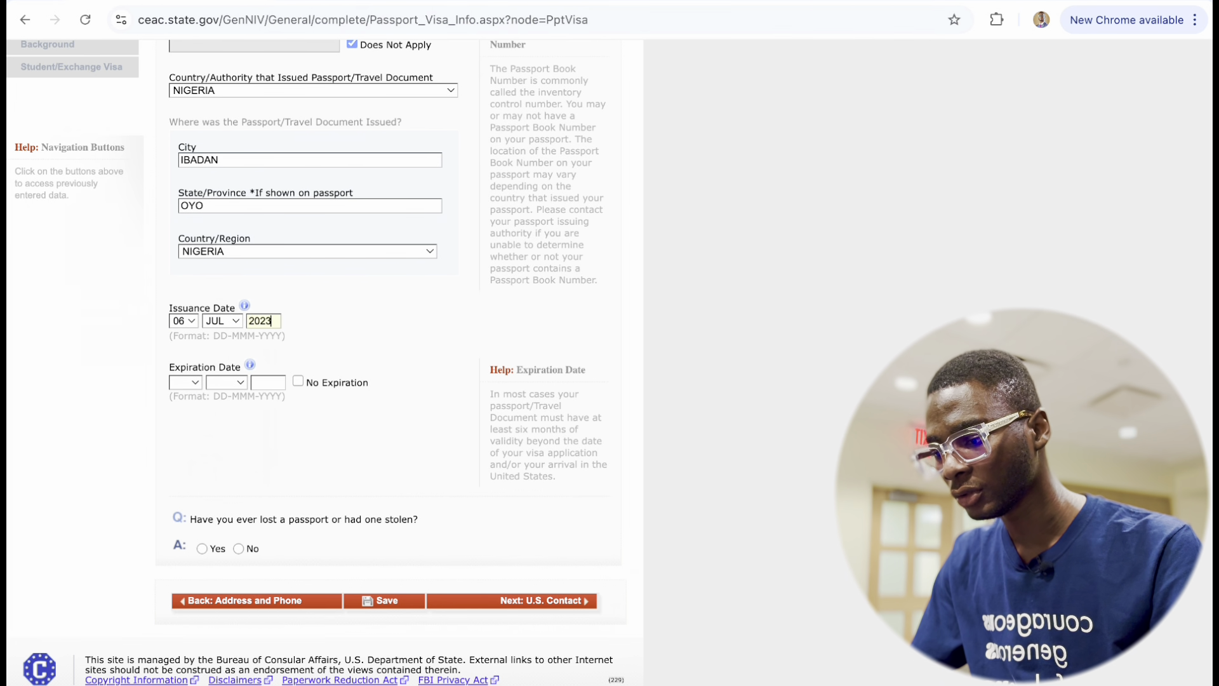
Set the passport expiration date to 05 JUN 2028.
click(190, 383)
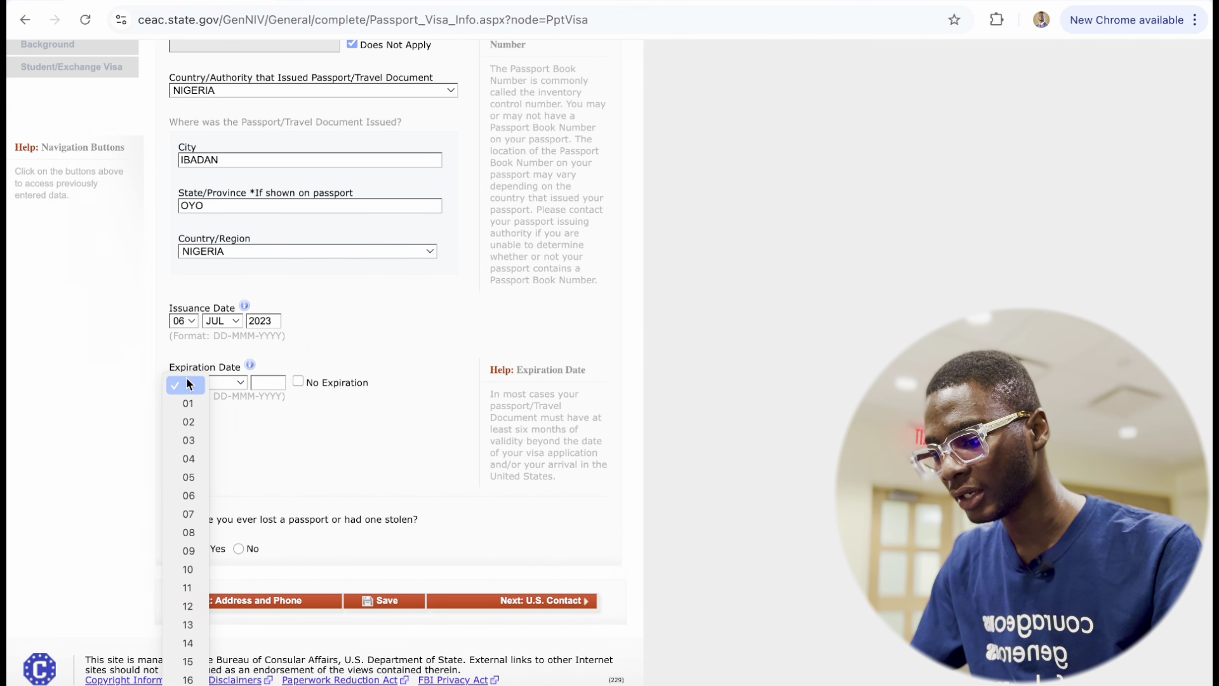
click(195, 481)
click(222, 383)
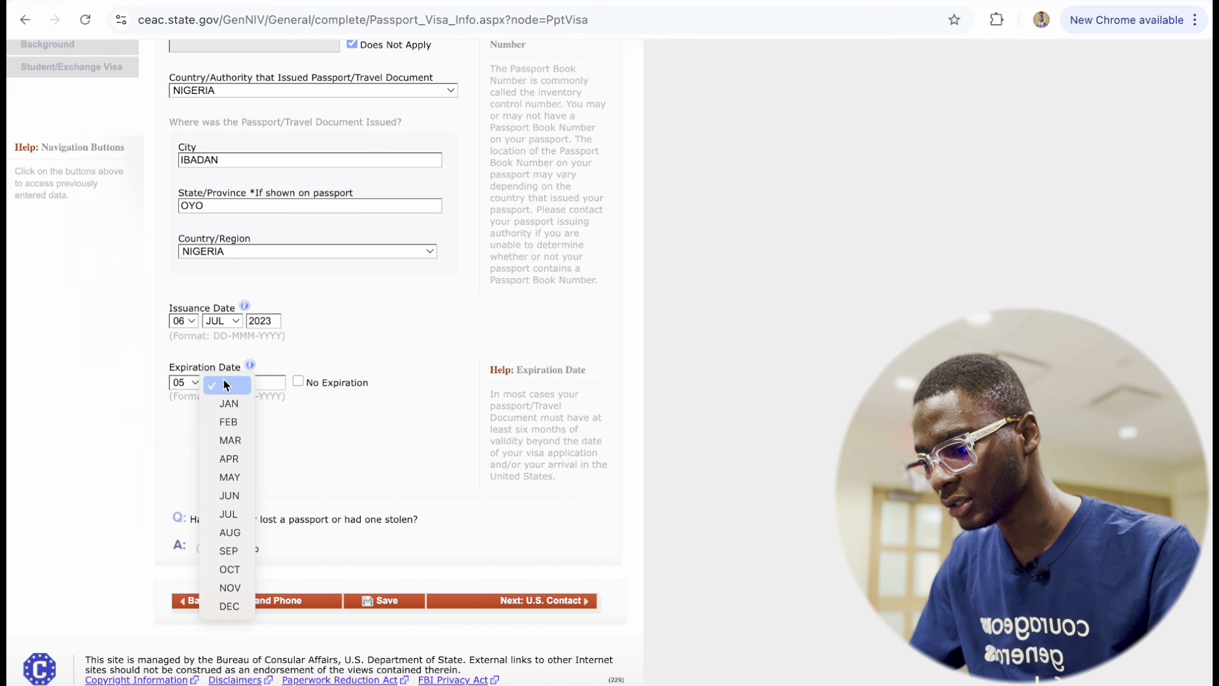
click(239, 496)
click(269, 381)
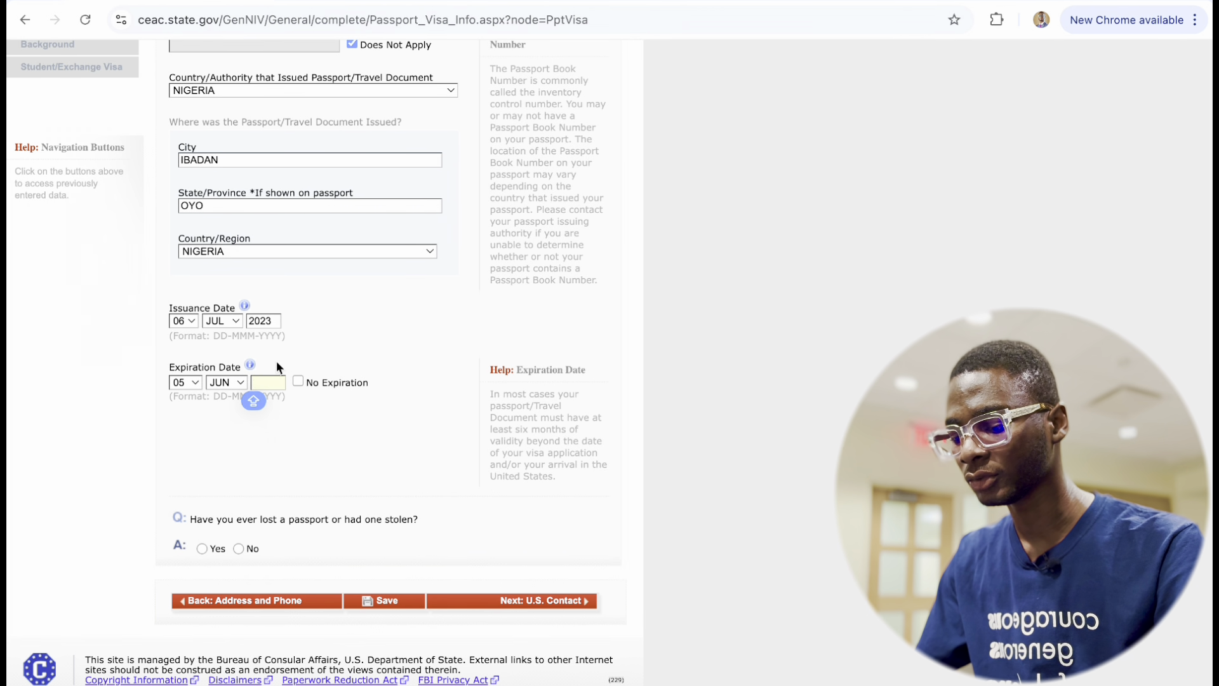
text(202)
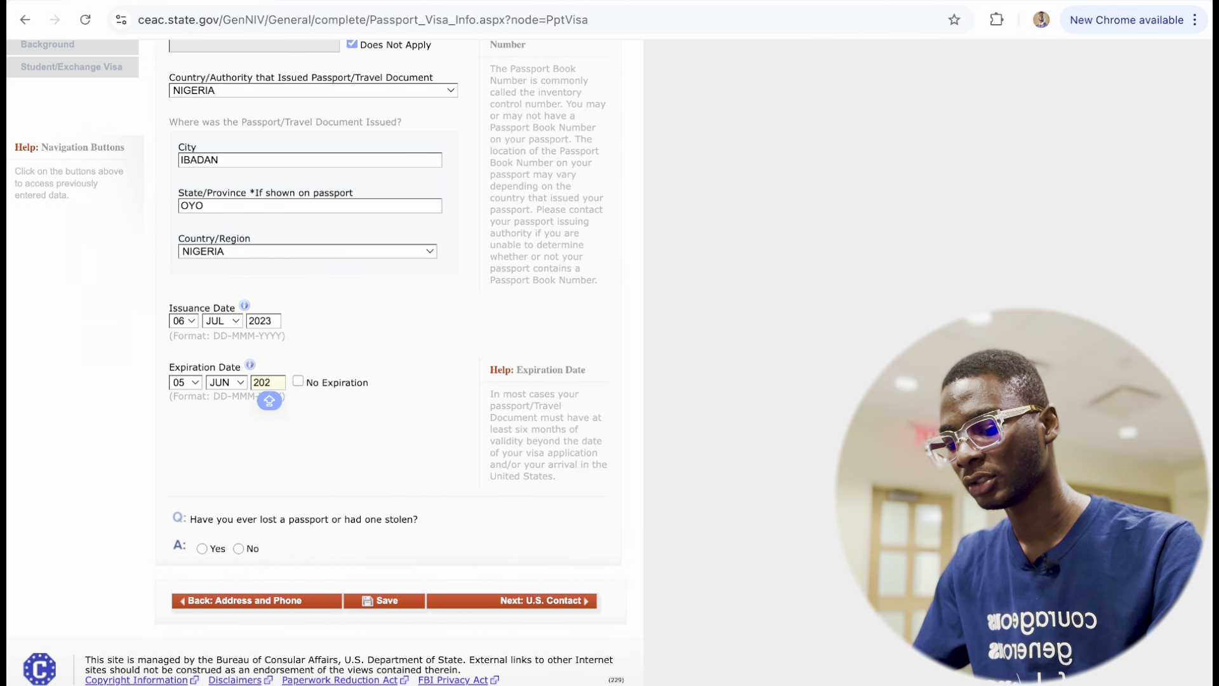
text(8)
Answer No to ever having lost a passport.
scroll(305, 516, down, 1)
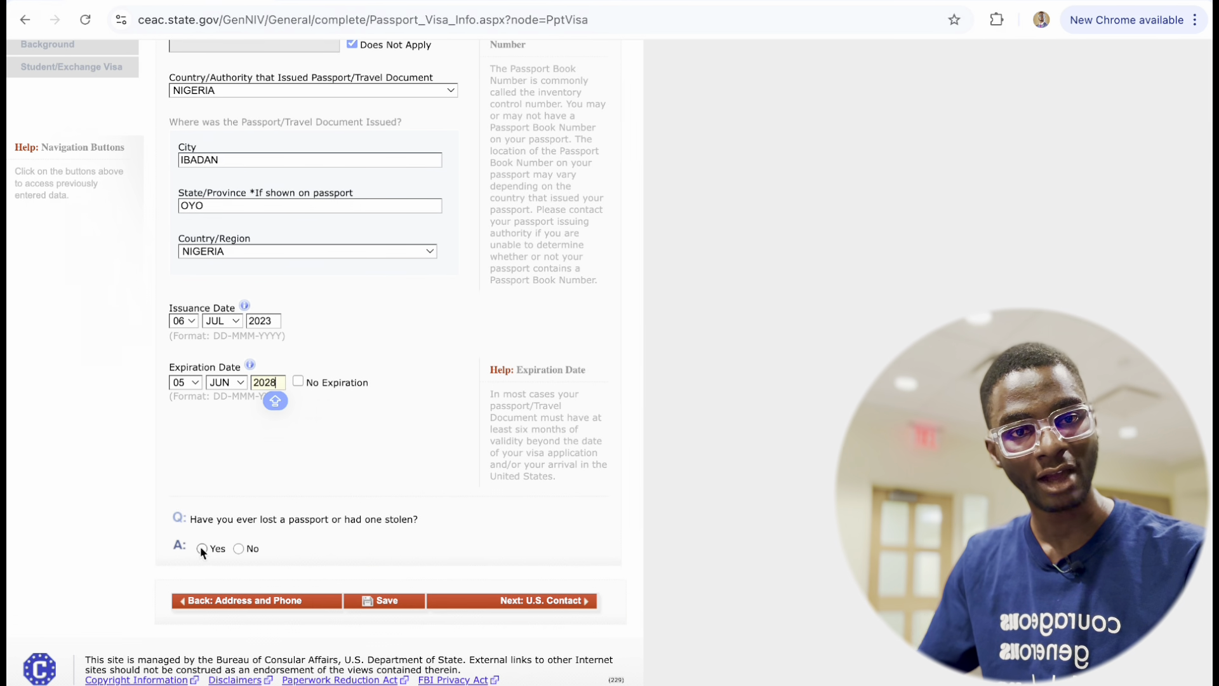
click(239, 548)
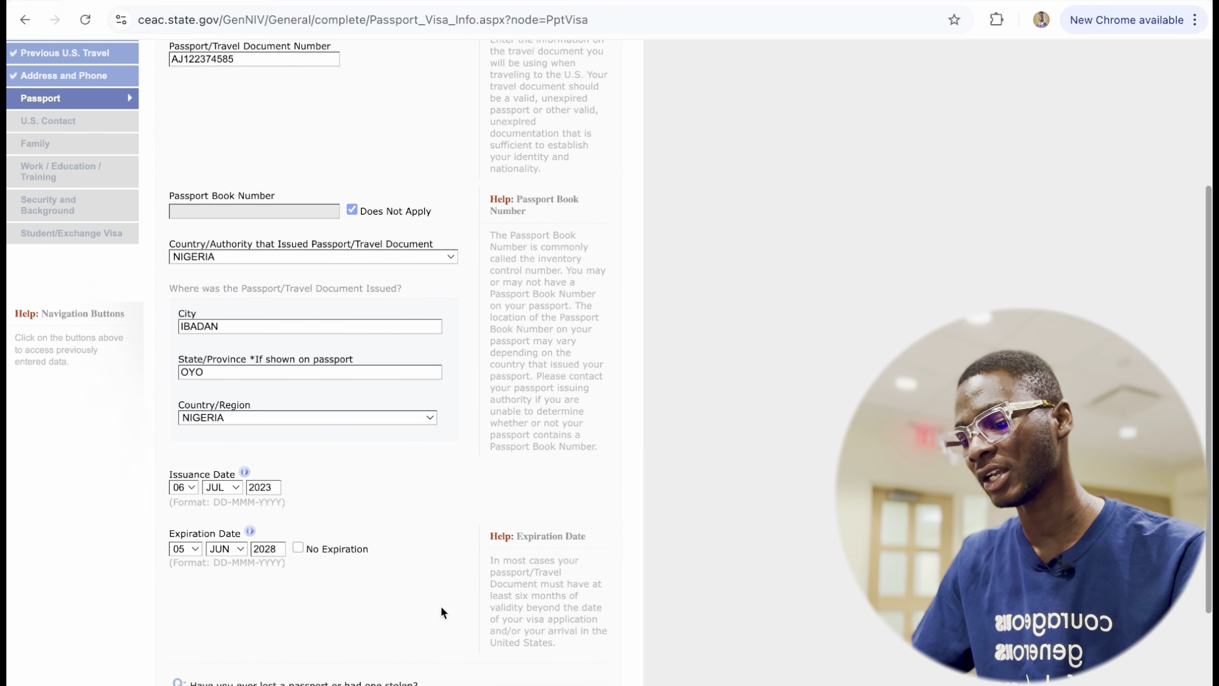
scroll(368, 540, down, 5)
scroll(361, 533, up, 1)
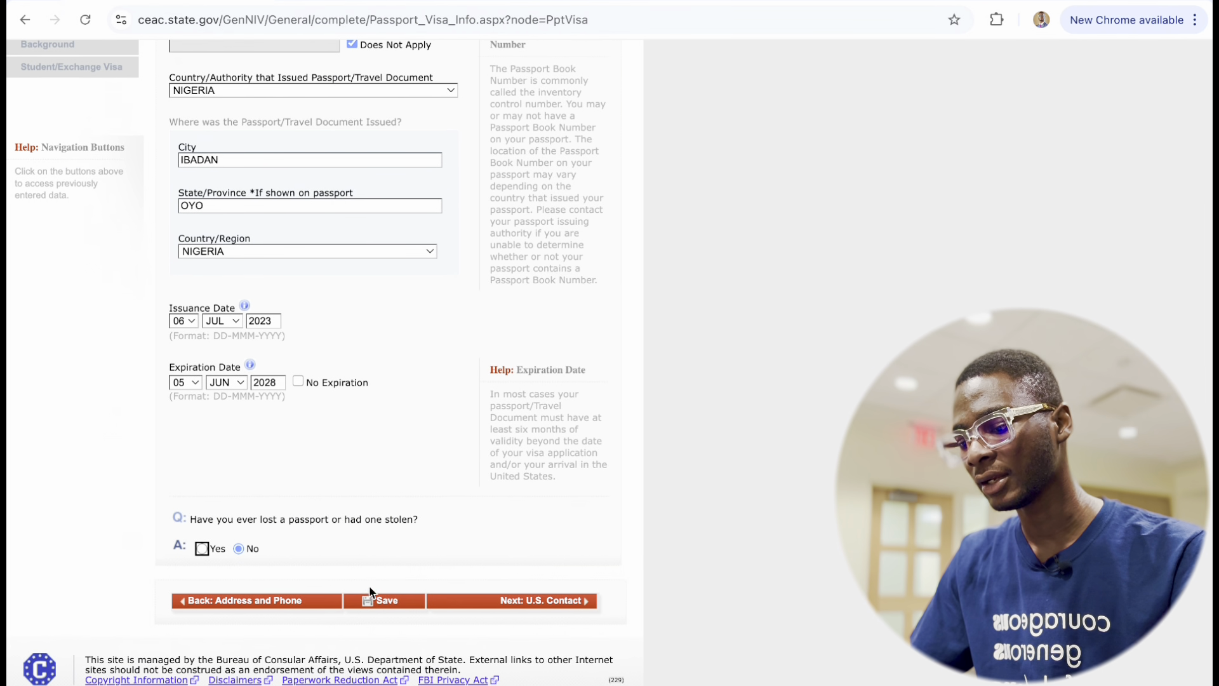
Save the Passport page, continue the application and go Next to U.S. Contact.
click(376, 601)
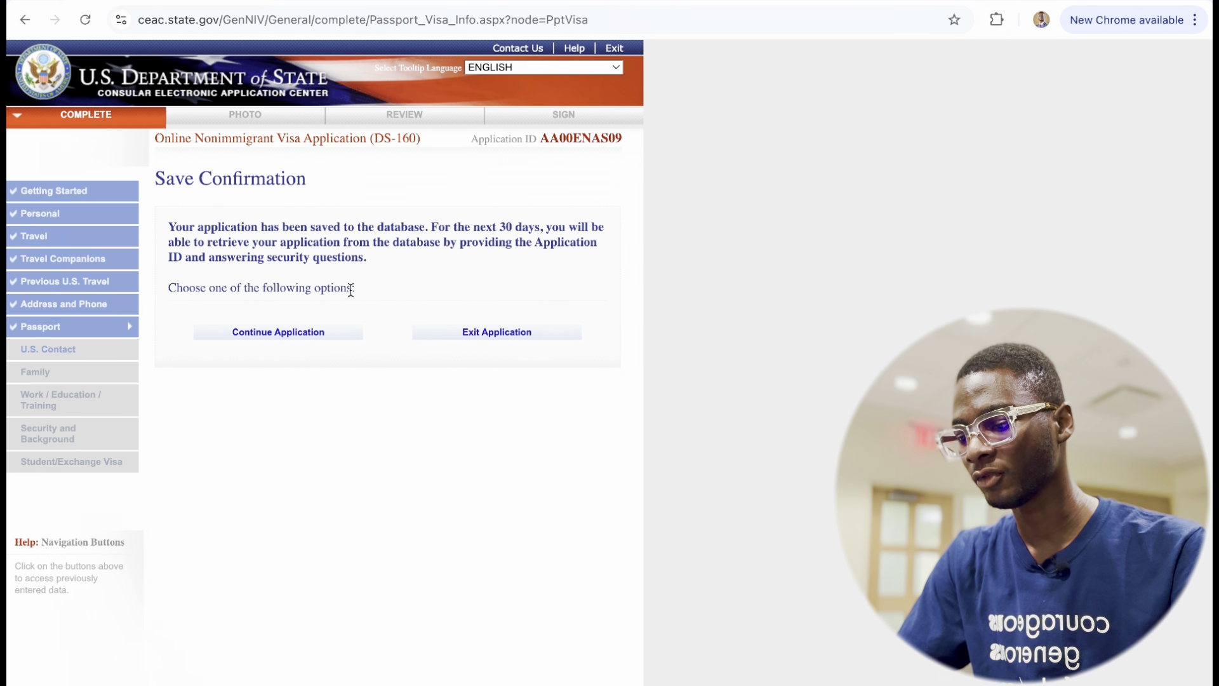
click(303, 337)
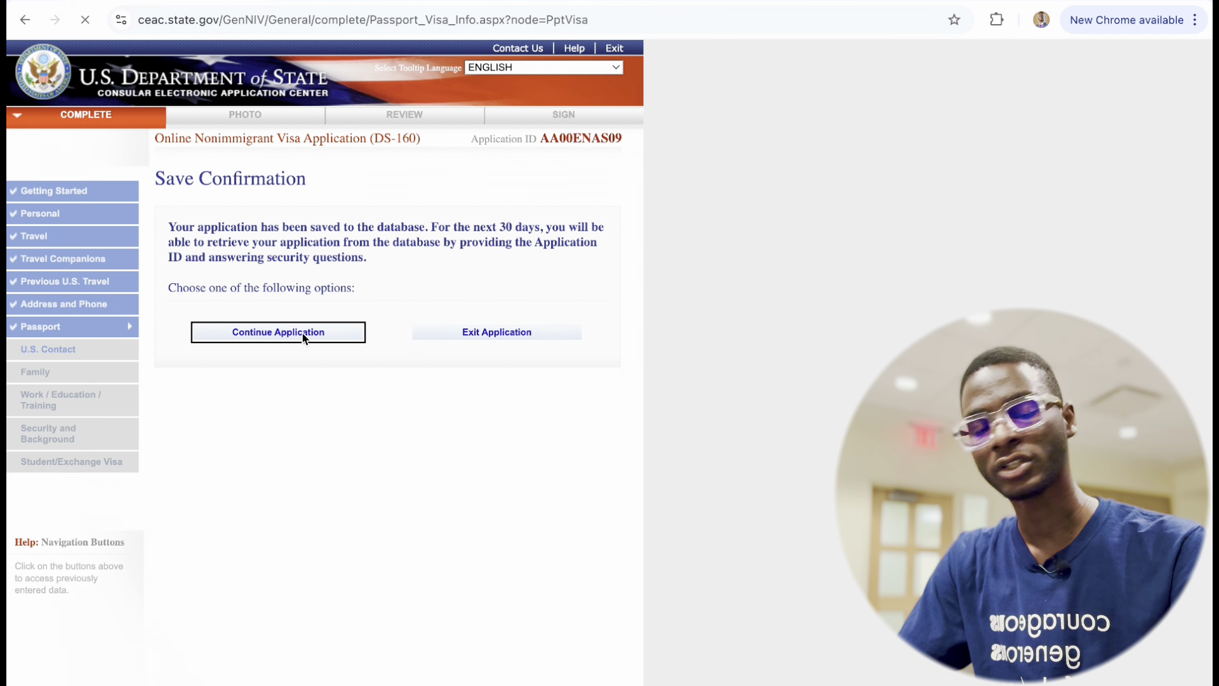
scroll(266, 438, down, 6)
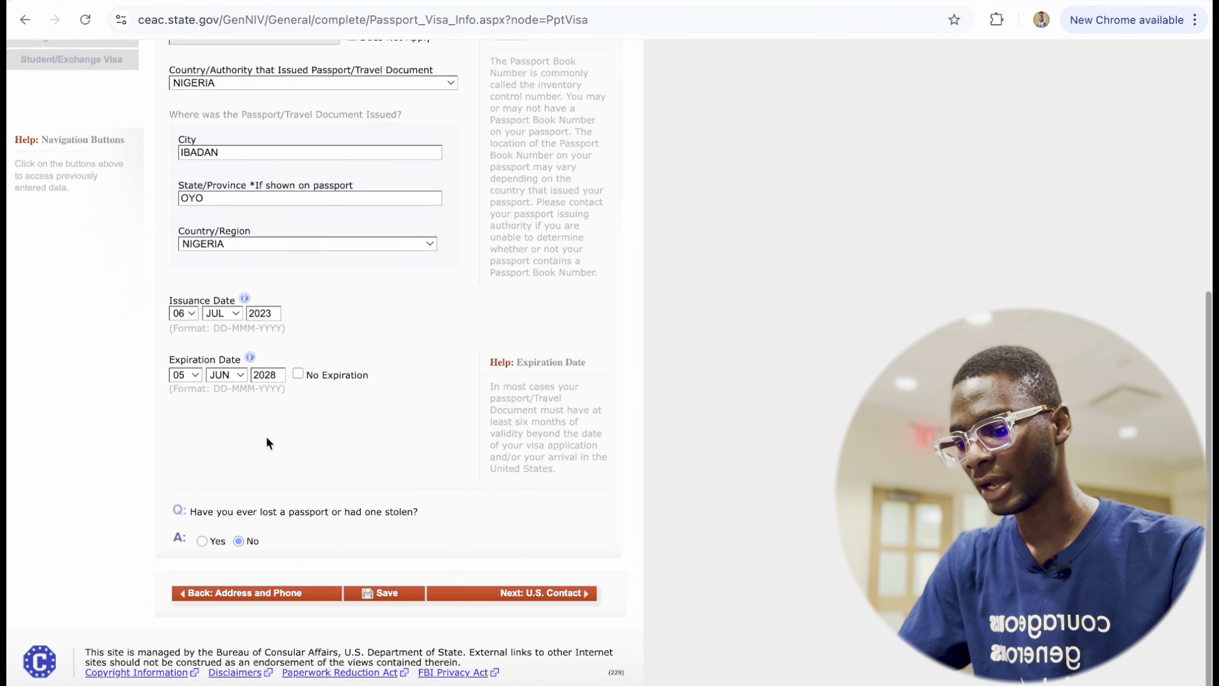
click(540, 607)
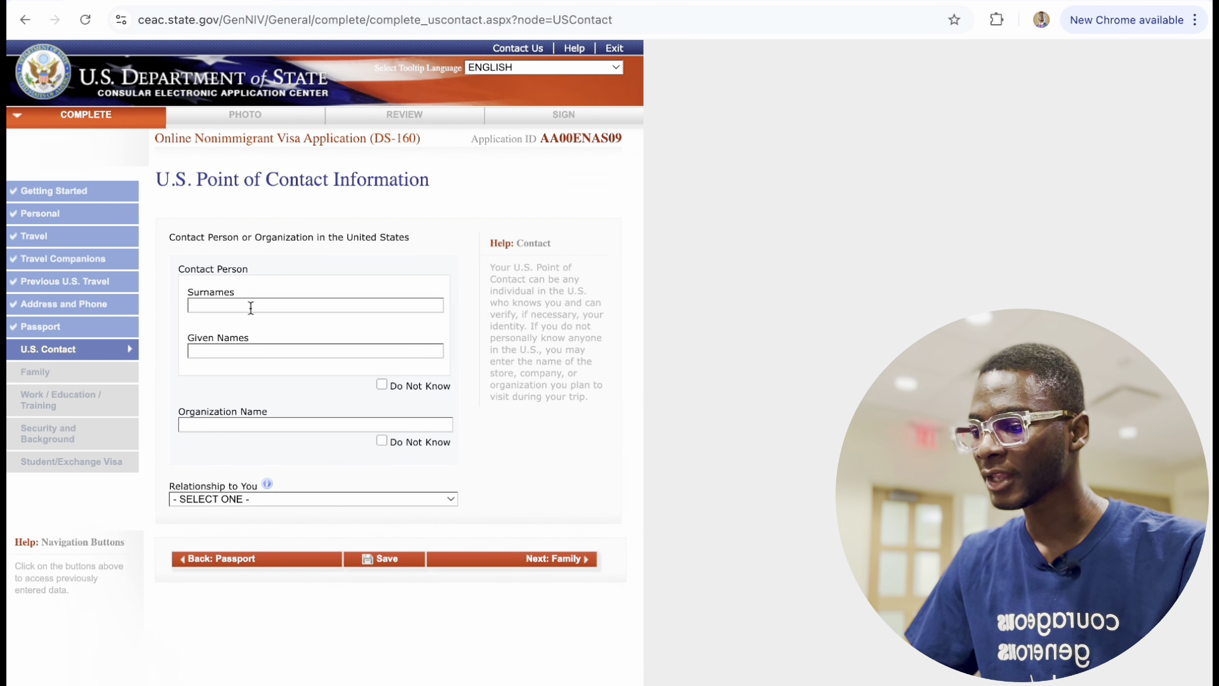
Enter the U.S. point of contact's surname and given names.
click(250, 307)
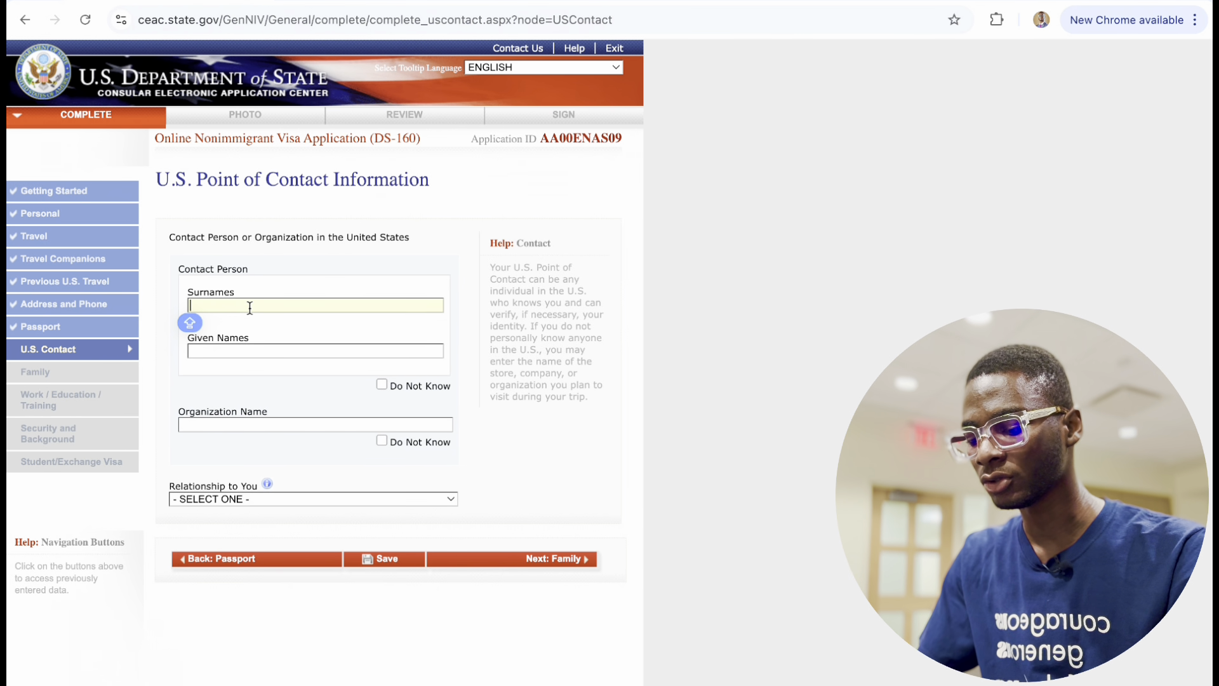
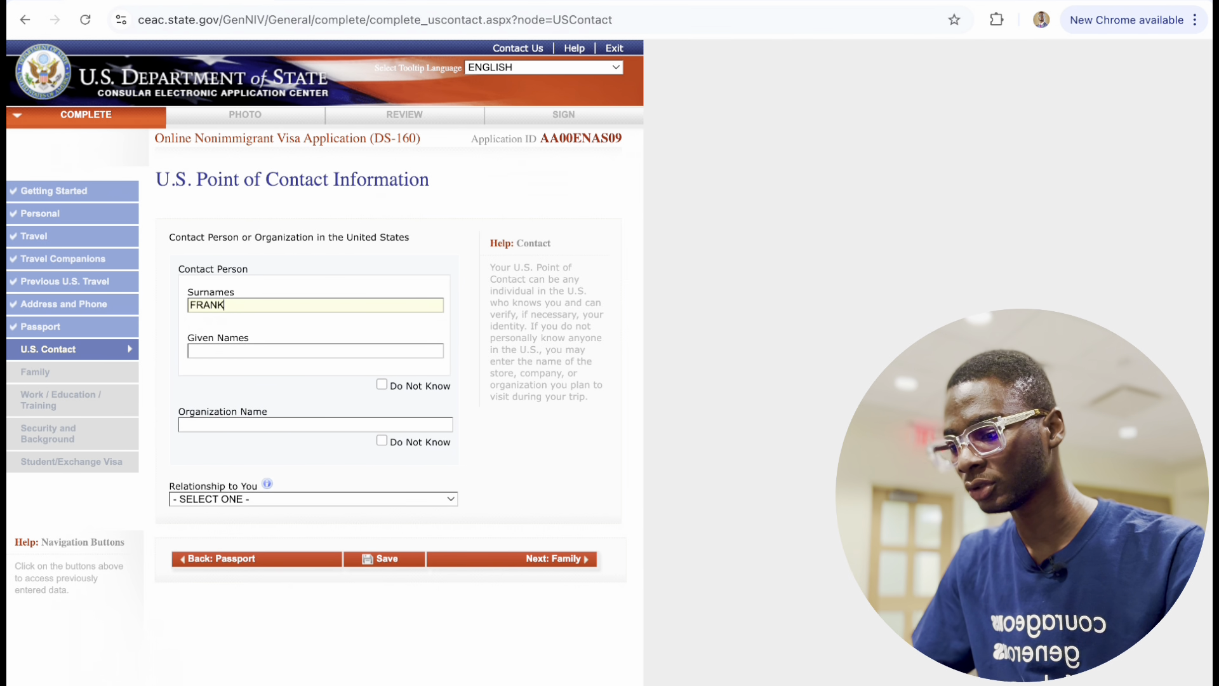
click(262, 354)
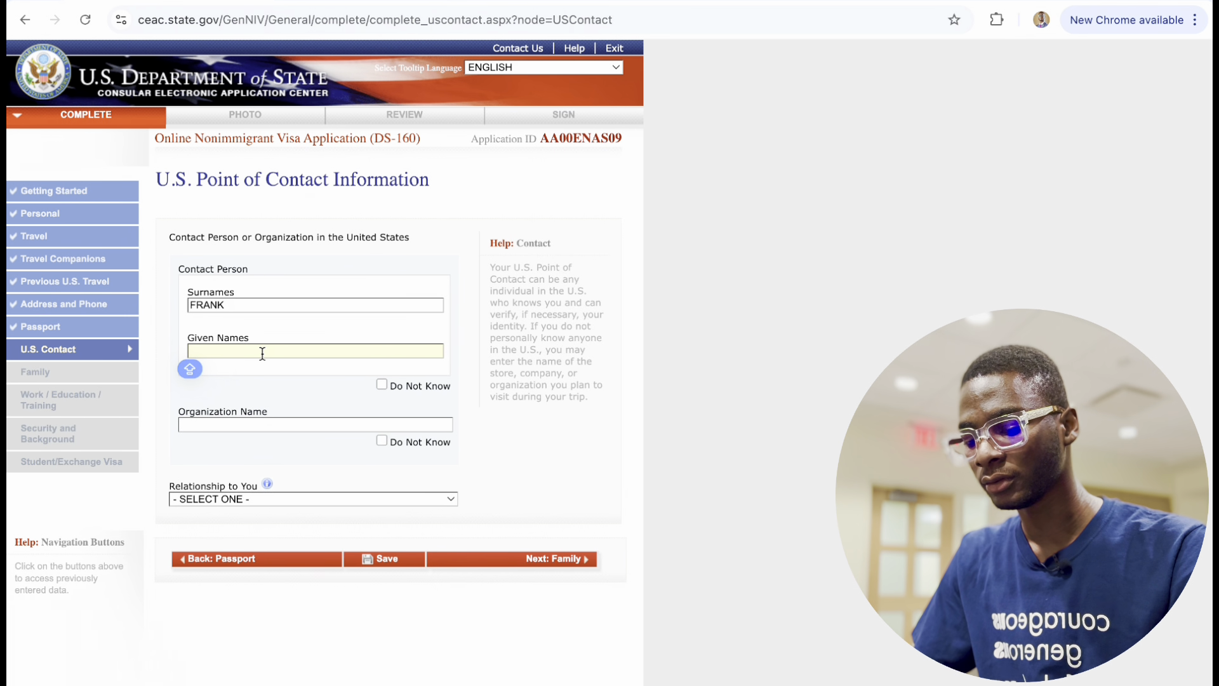
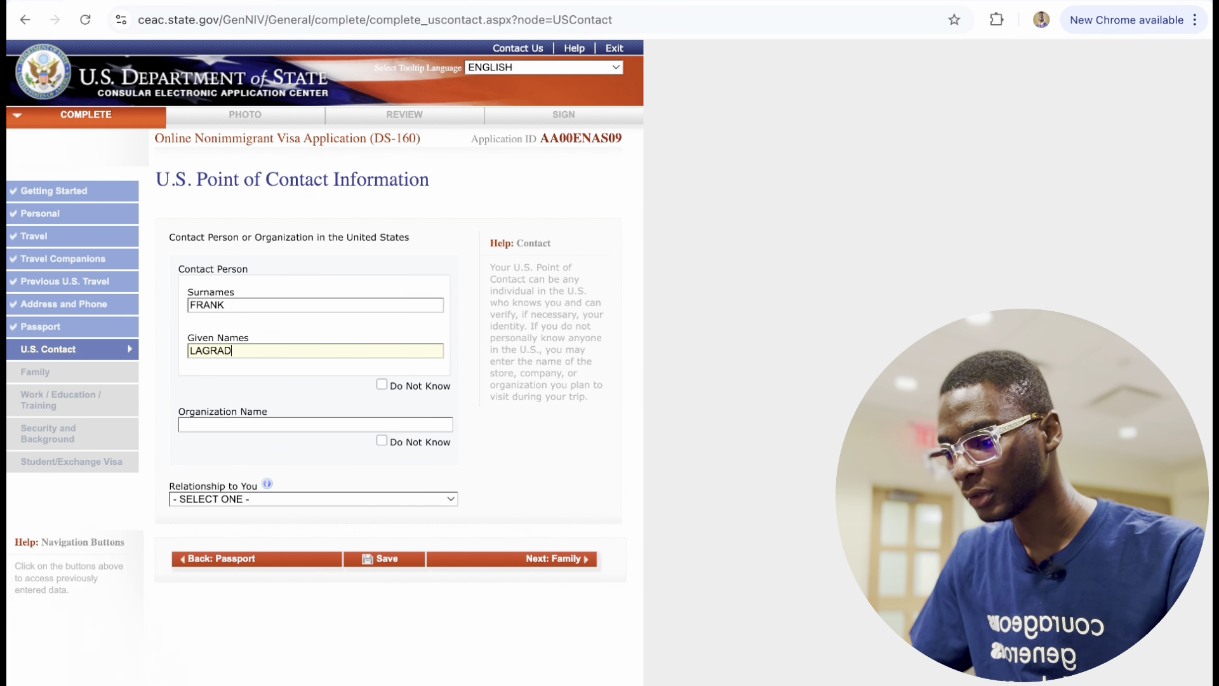
Set the organization to UNIVERSITY OF UTAH and relationship to SCHOOL OFFICIAL.
click(267, 426)
text(UN)
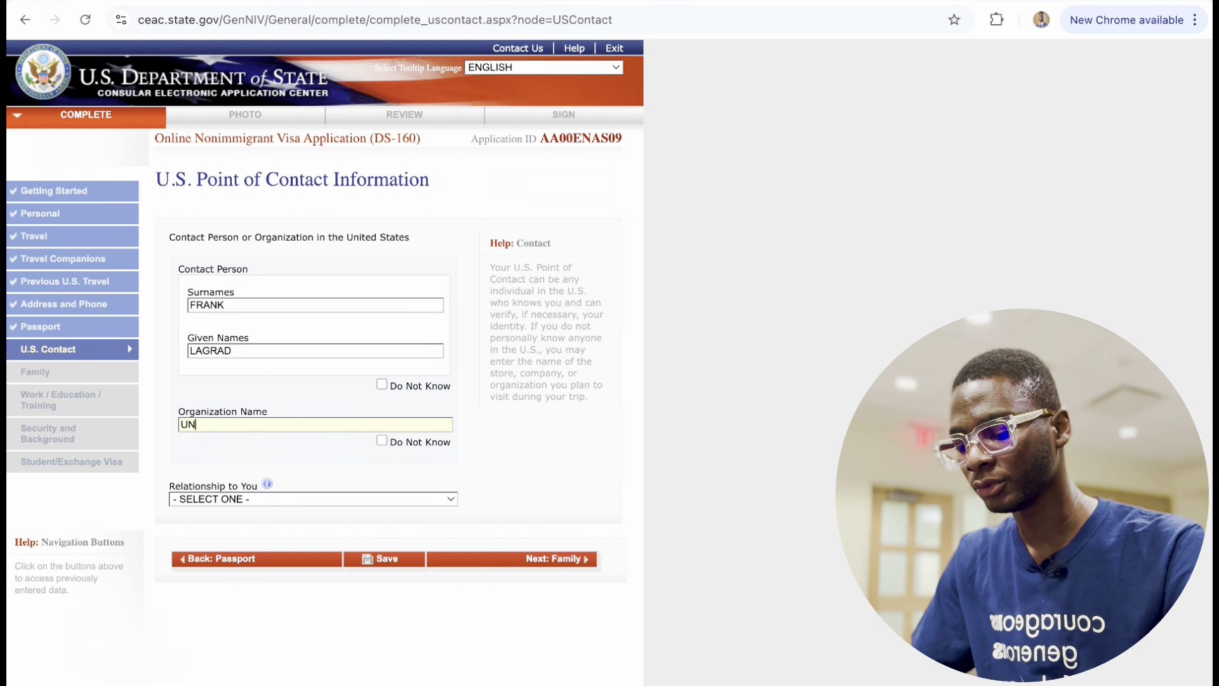
text(IVERSITY OF U)
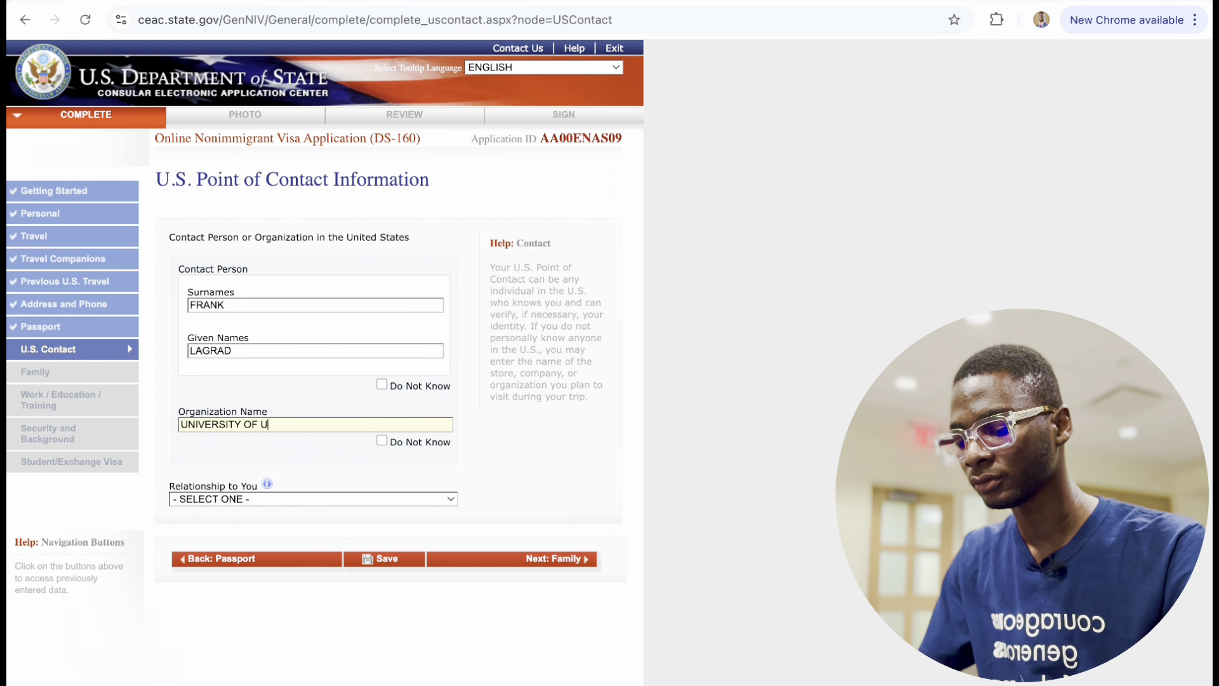
text(TAH)
click(330, 500)
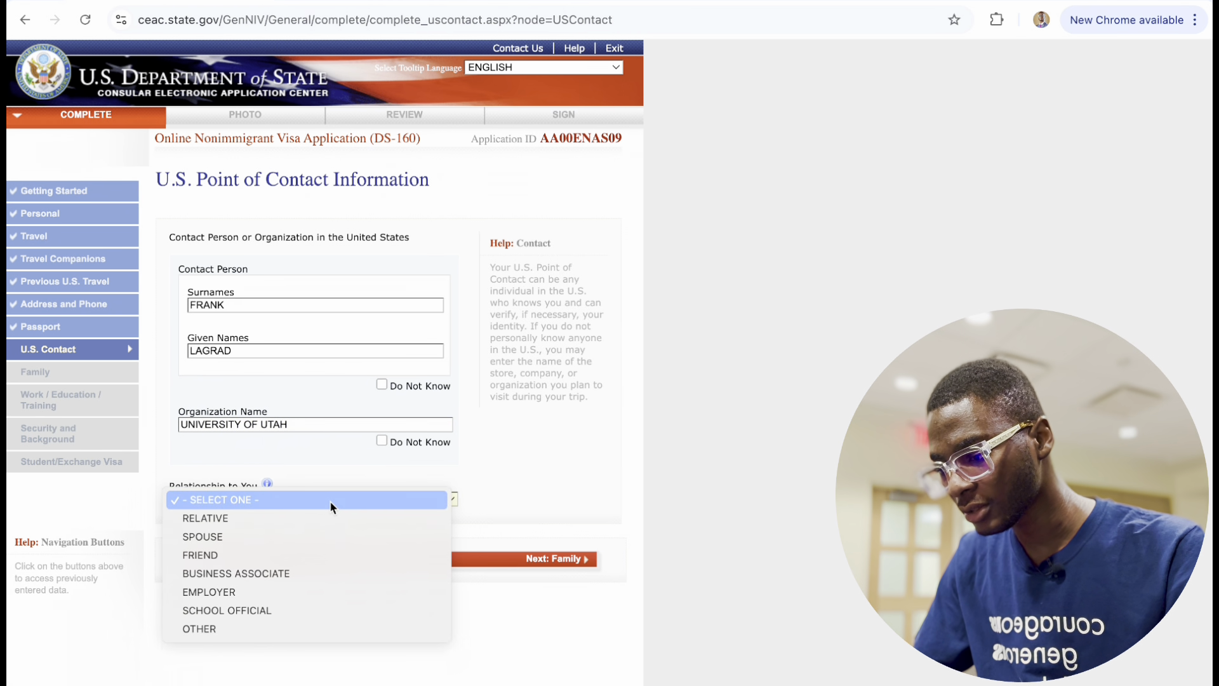
click(313, 609)
Fill the contact's address fields from the browser's saved autofill suggestion.
scroll(372, 566, down, 4)
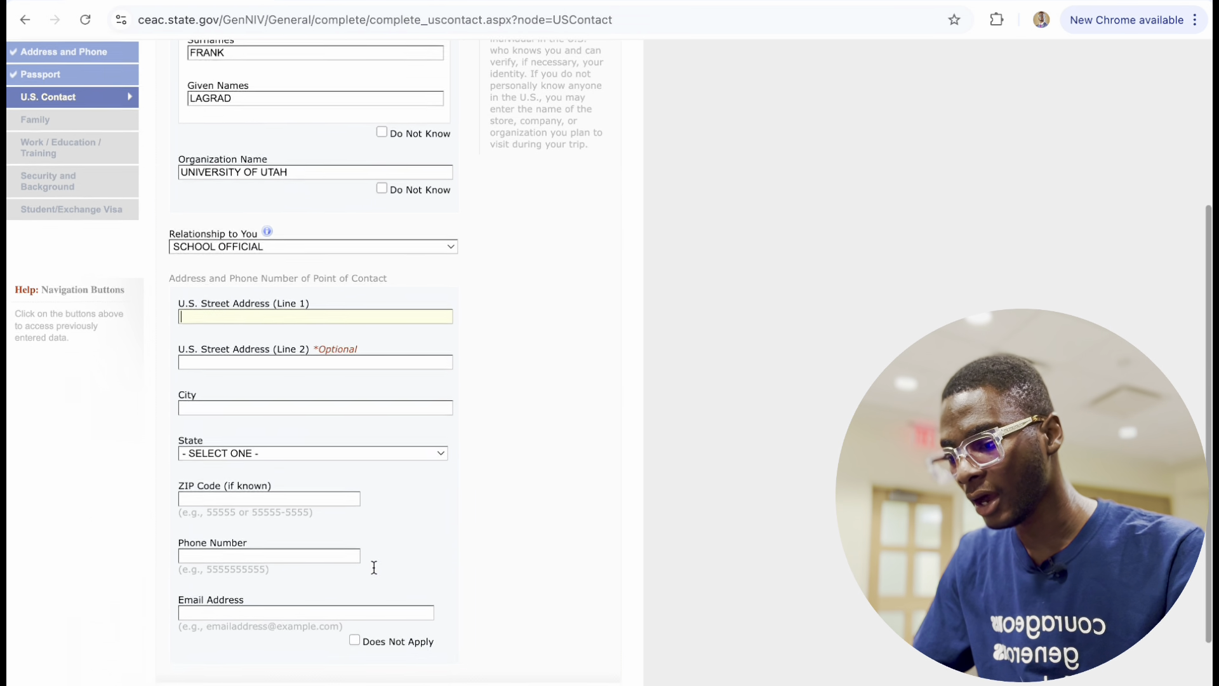
key(Caps_Lock)
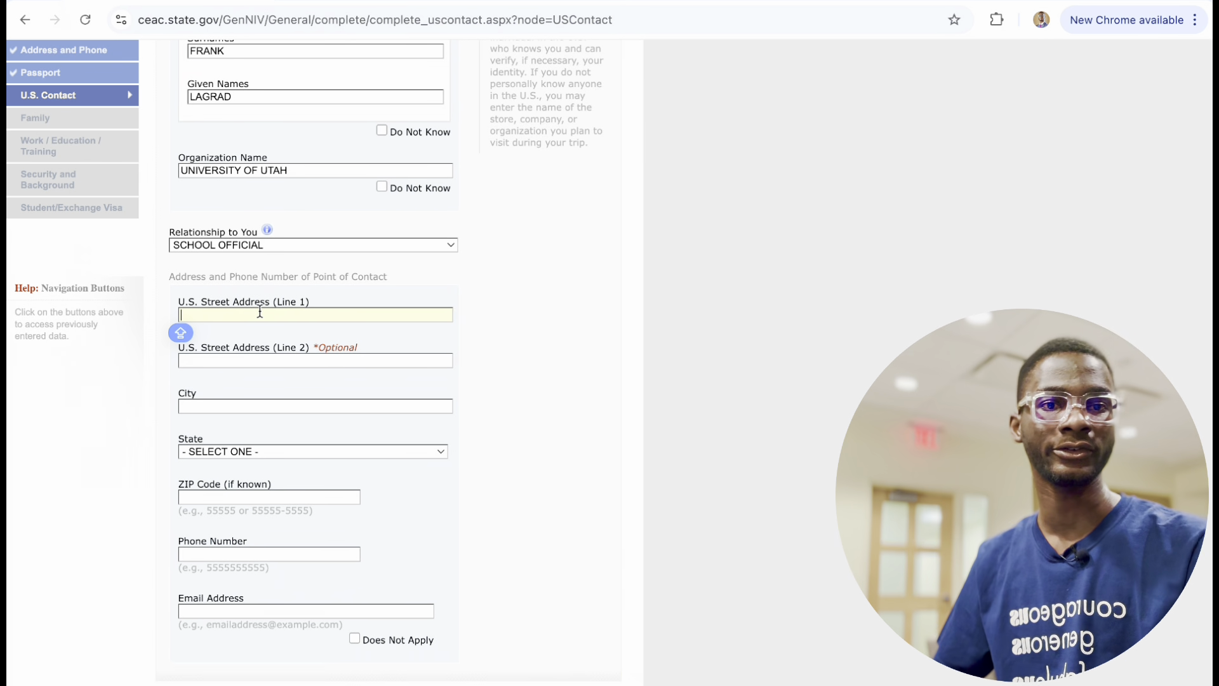
click(262, 313)
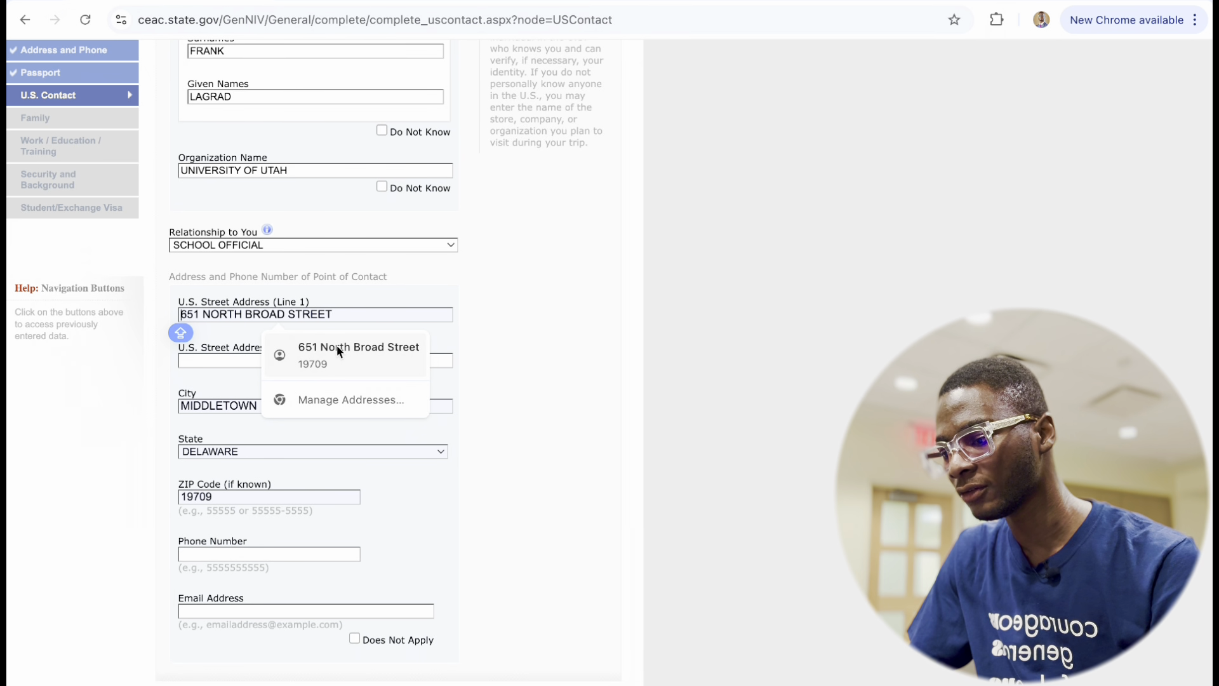
click(337, 348)
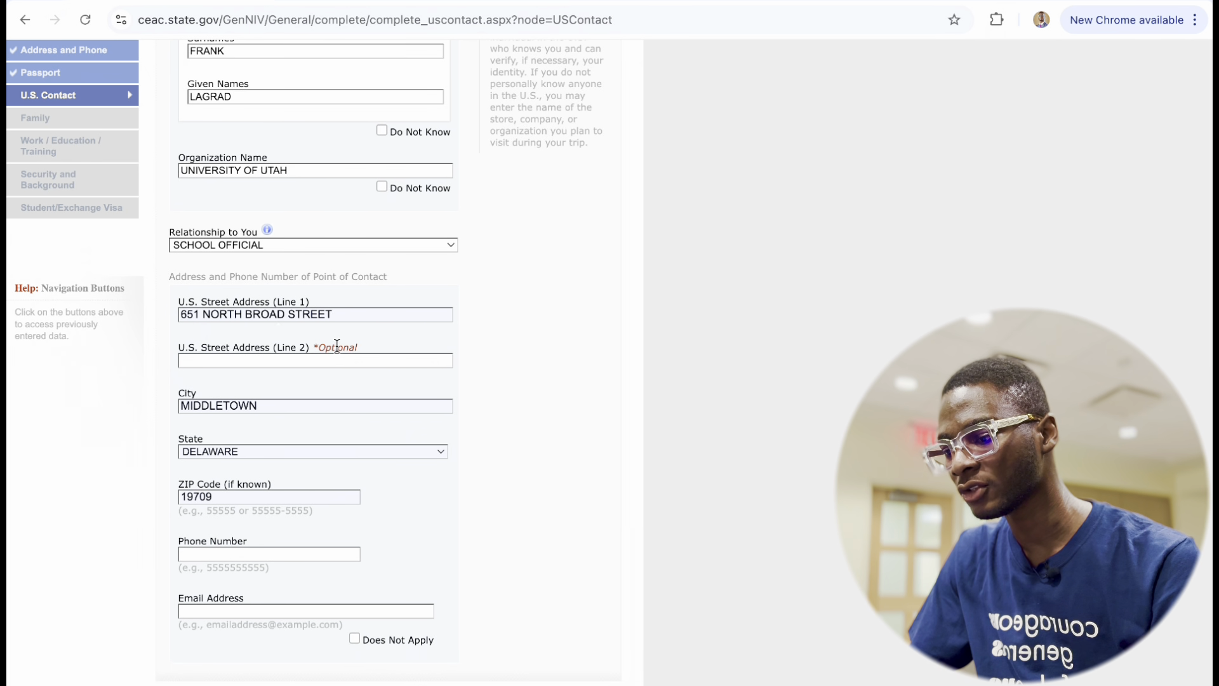
Correct the house number and street direction in the street address.
click(200, 311)
key(BackSpace)
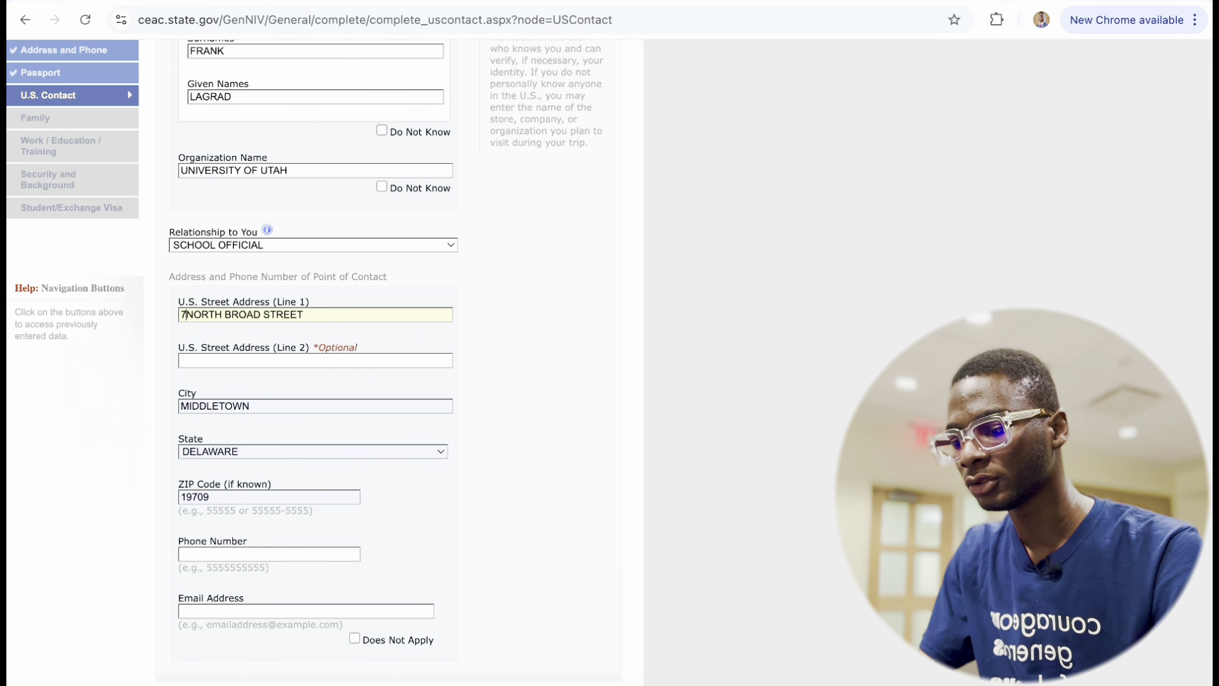
text(700)
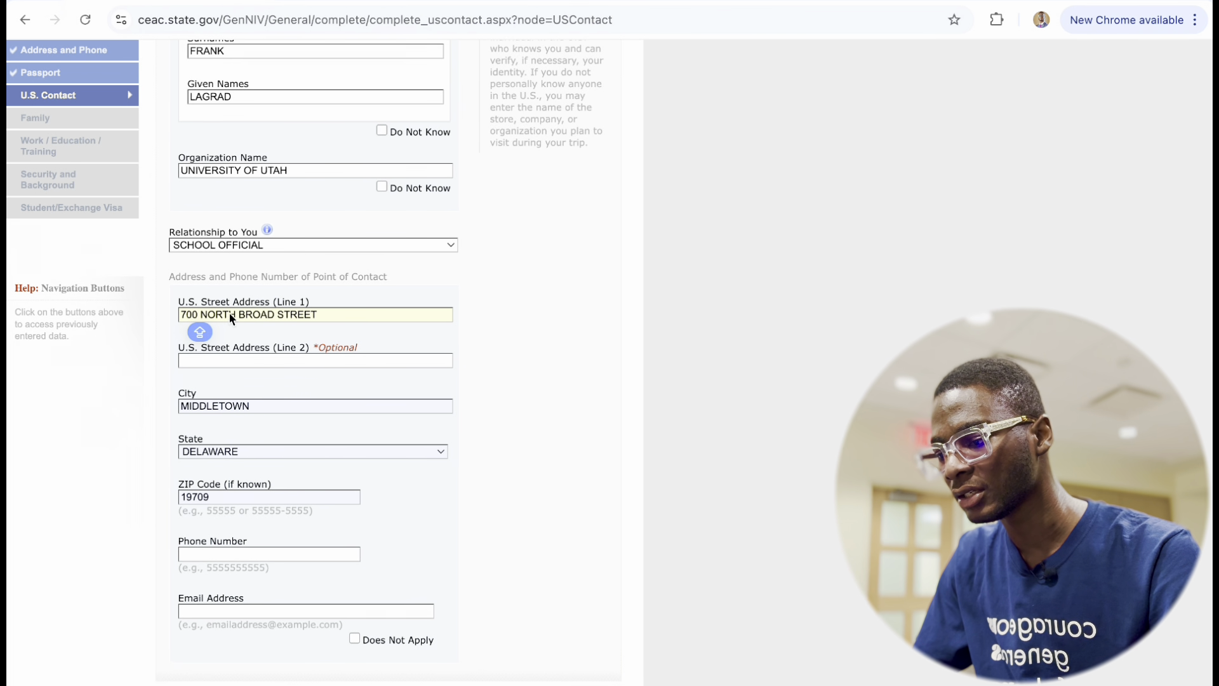
drag(233, 312, 198, 317)
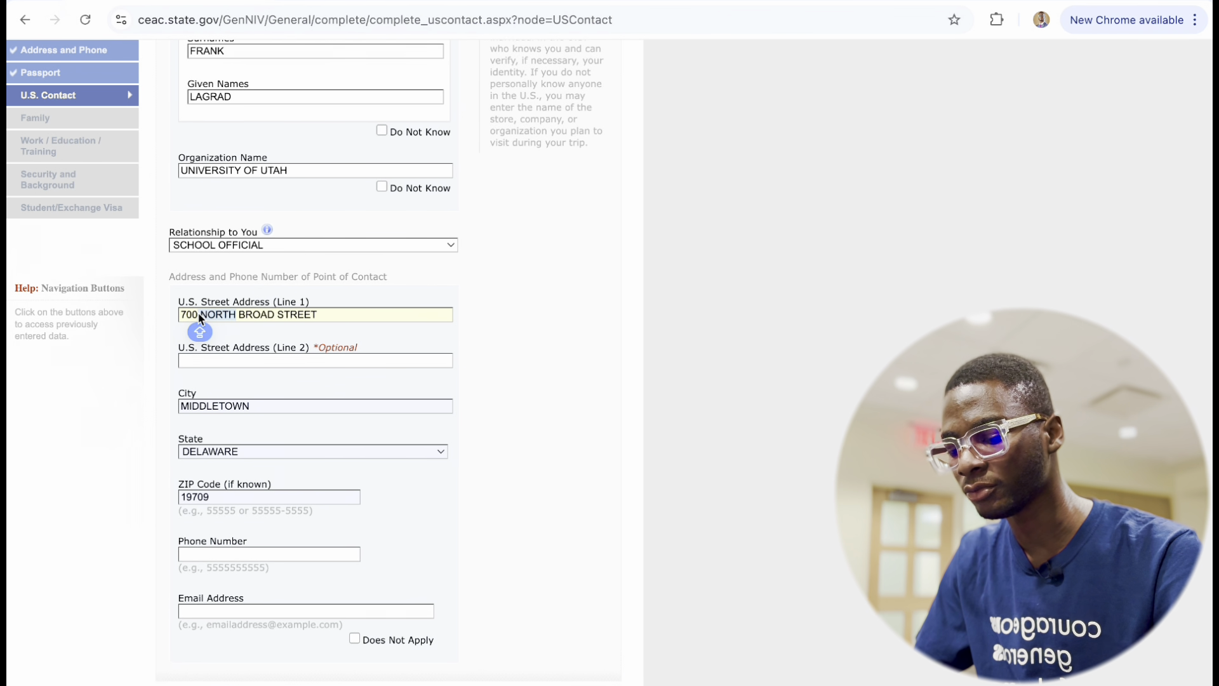
text(SOUTH)
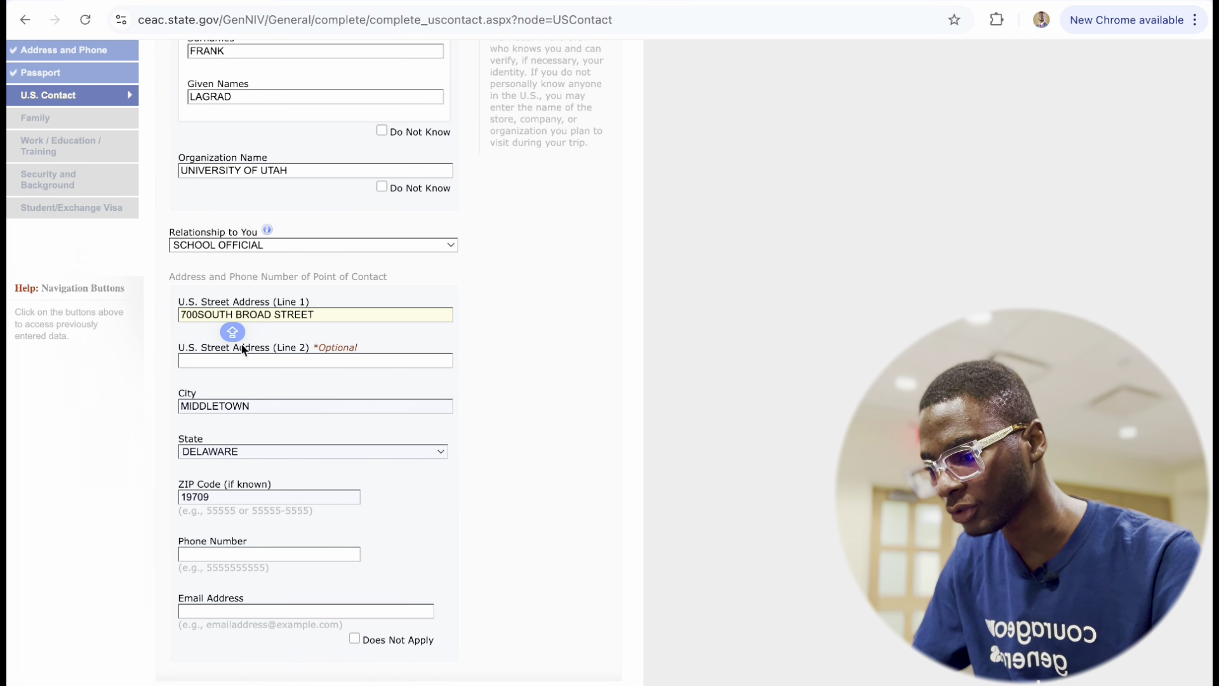
click(198, 313)
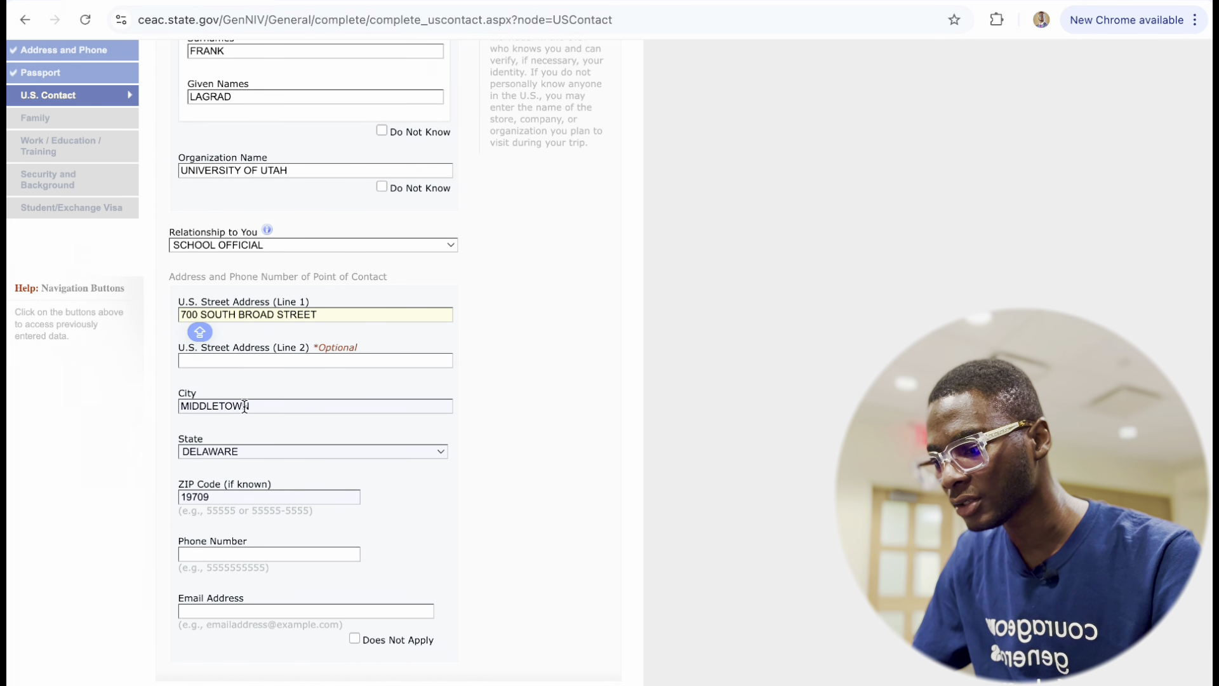
Replace the autofilled ZIP code with the contact's ZIP code.
click(219, 496)
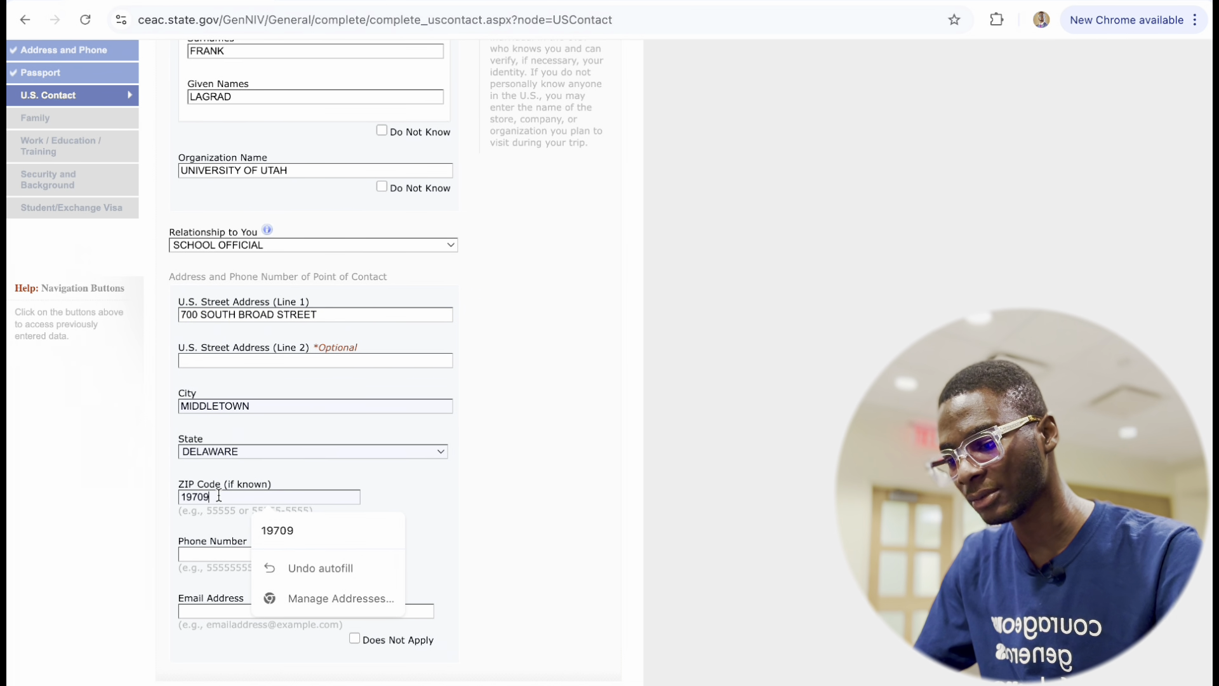
key(BackSpace)
key(BackSpace)
key(BackSpace)
key(BackSpace)
key(BackSpace)
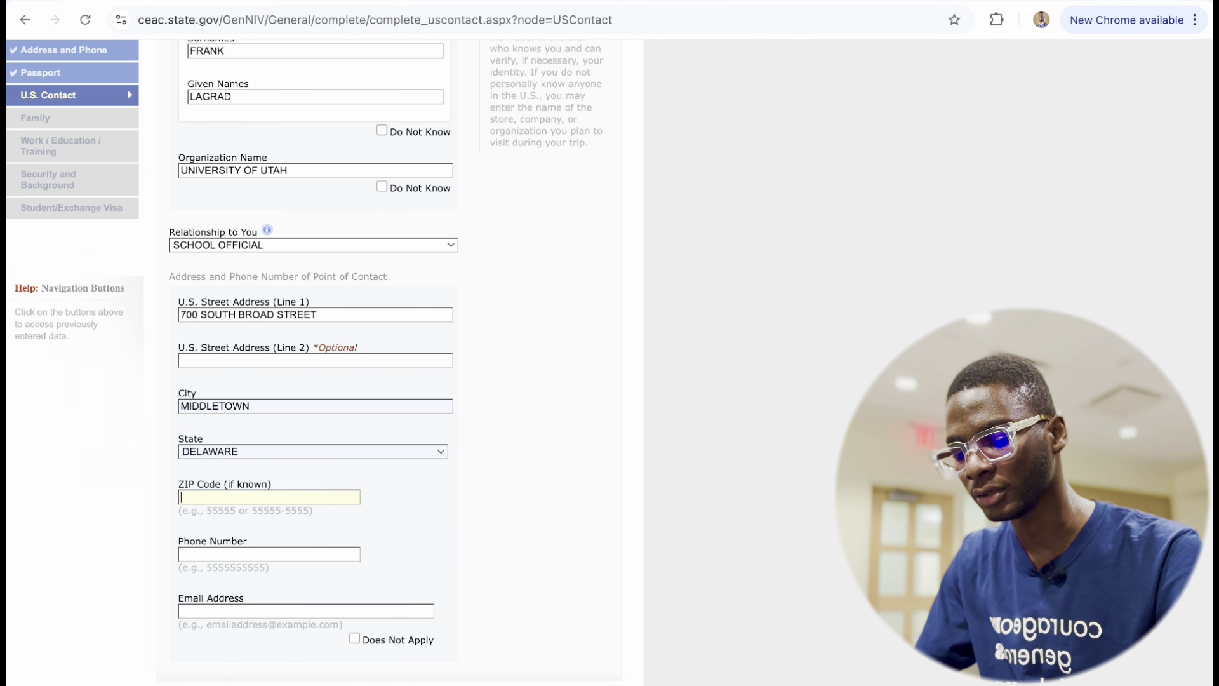
text(200034)
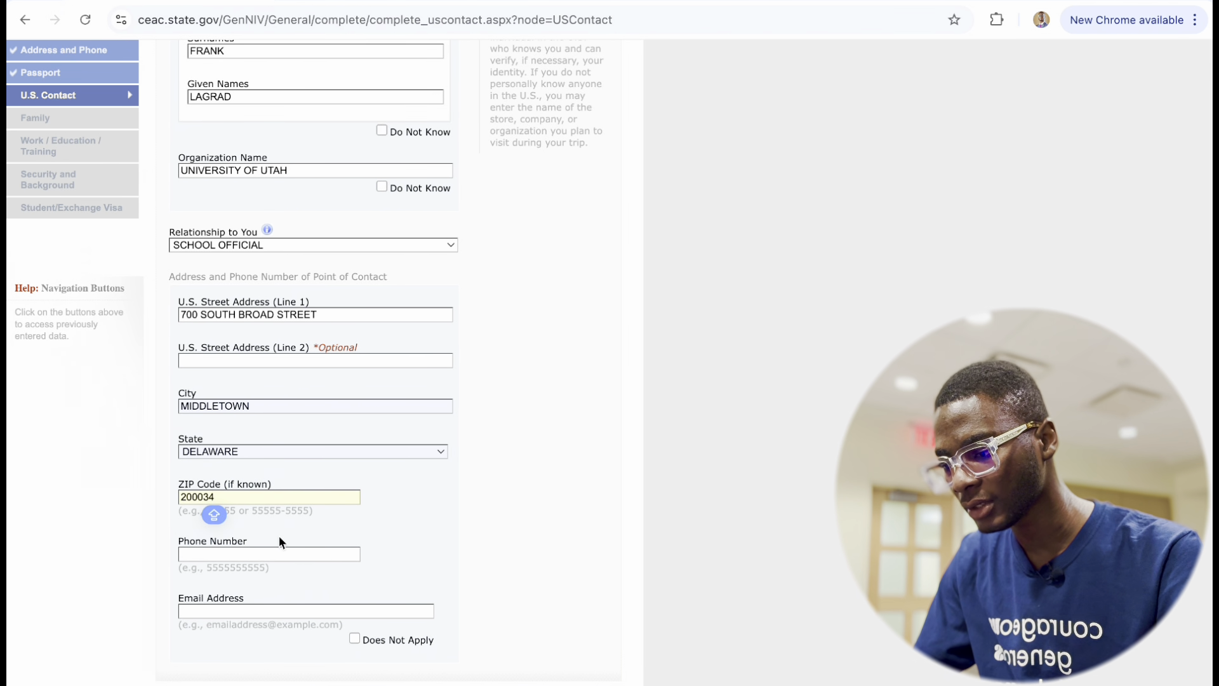
scroll(279, 537, down, 2)
click(250, 440)
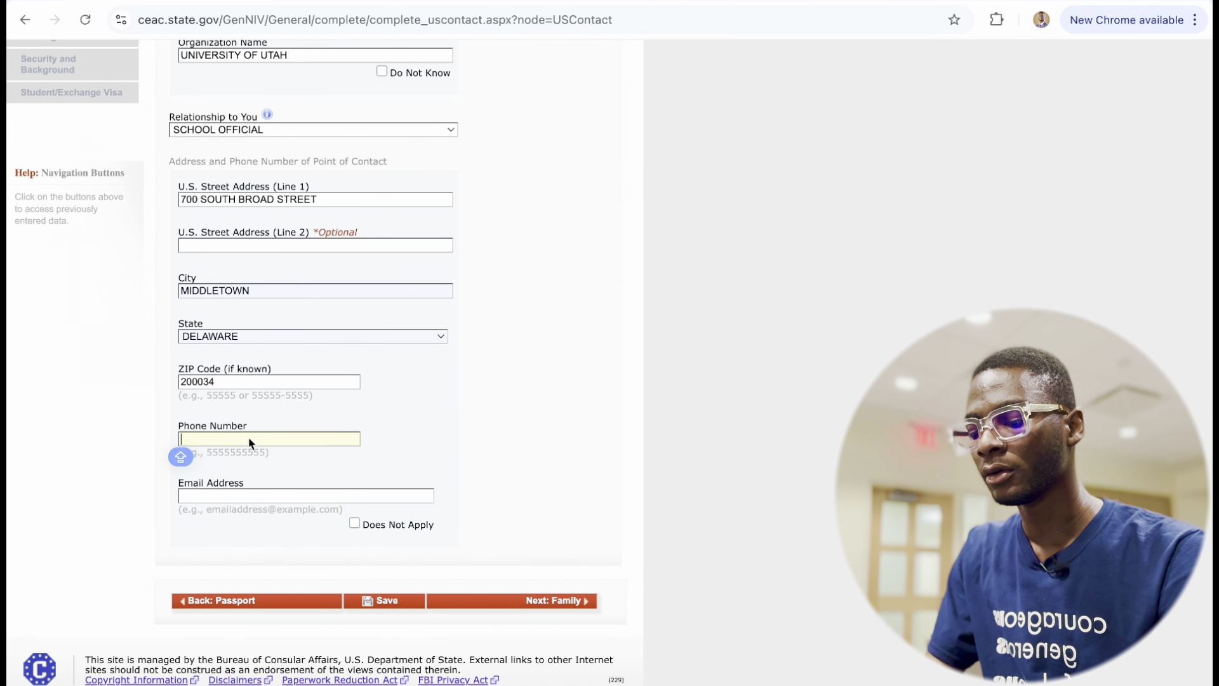
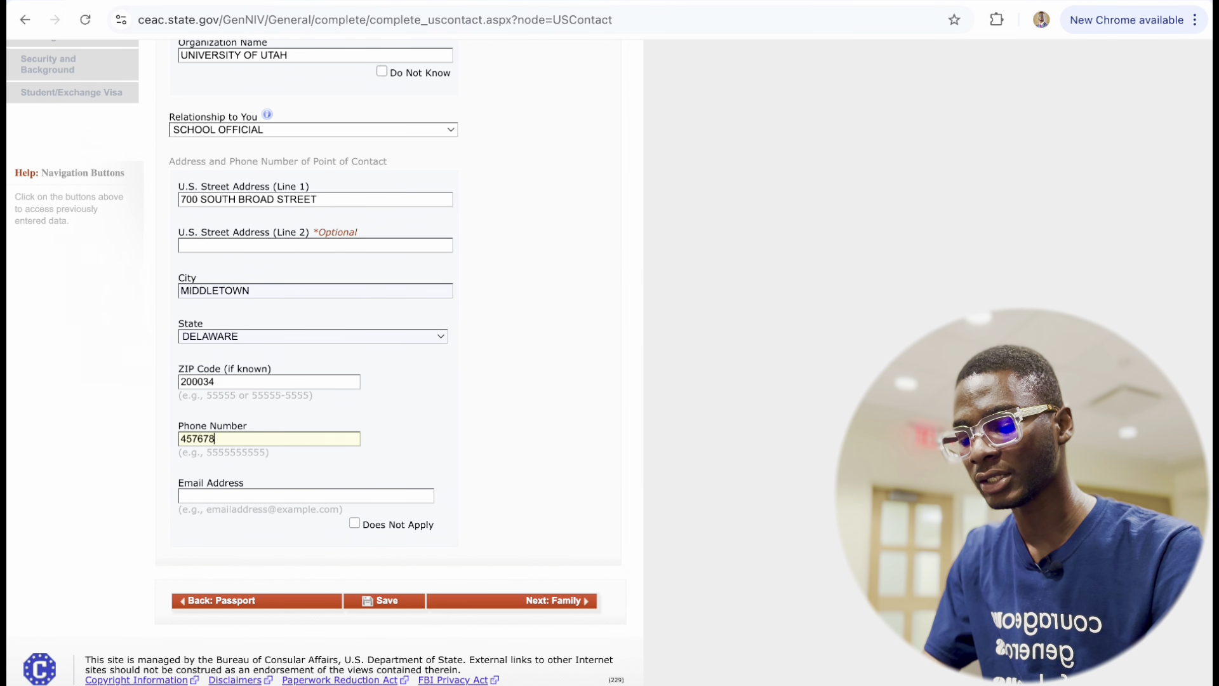
Enter the contact's phone number and e-mail address.
click(265, 494)
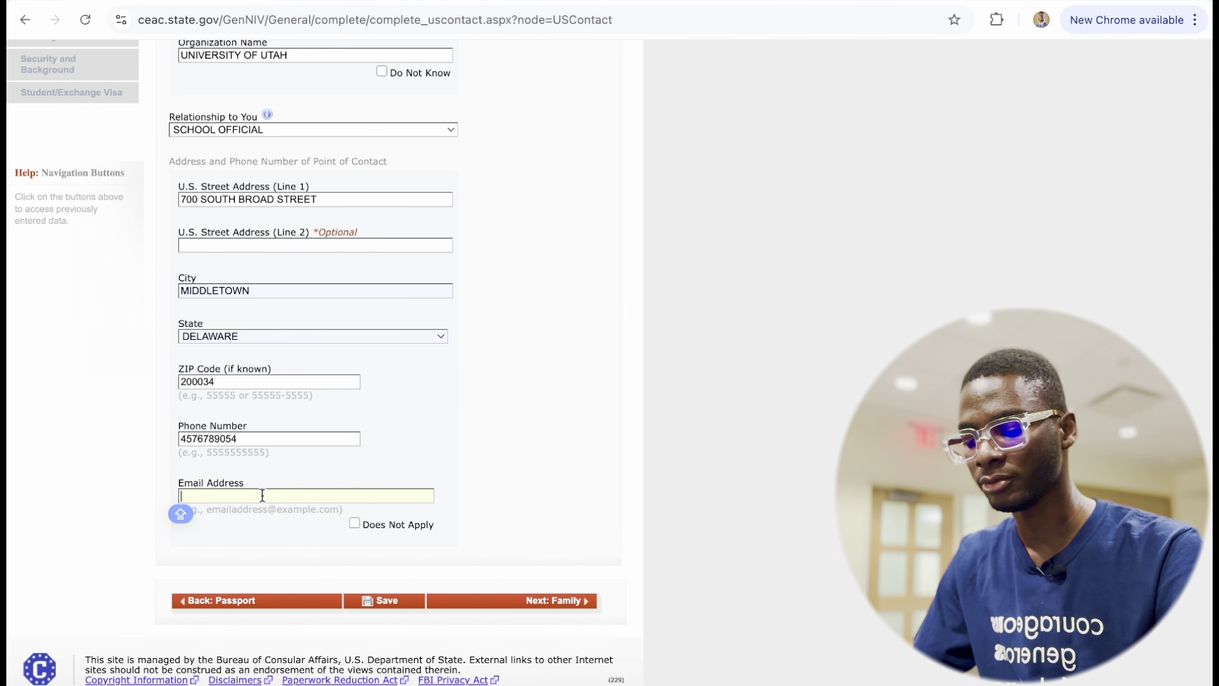
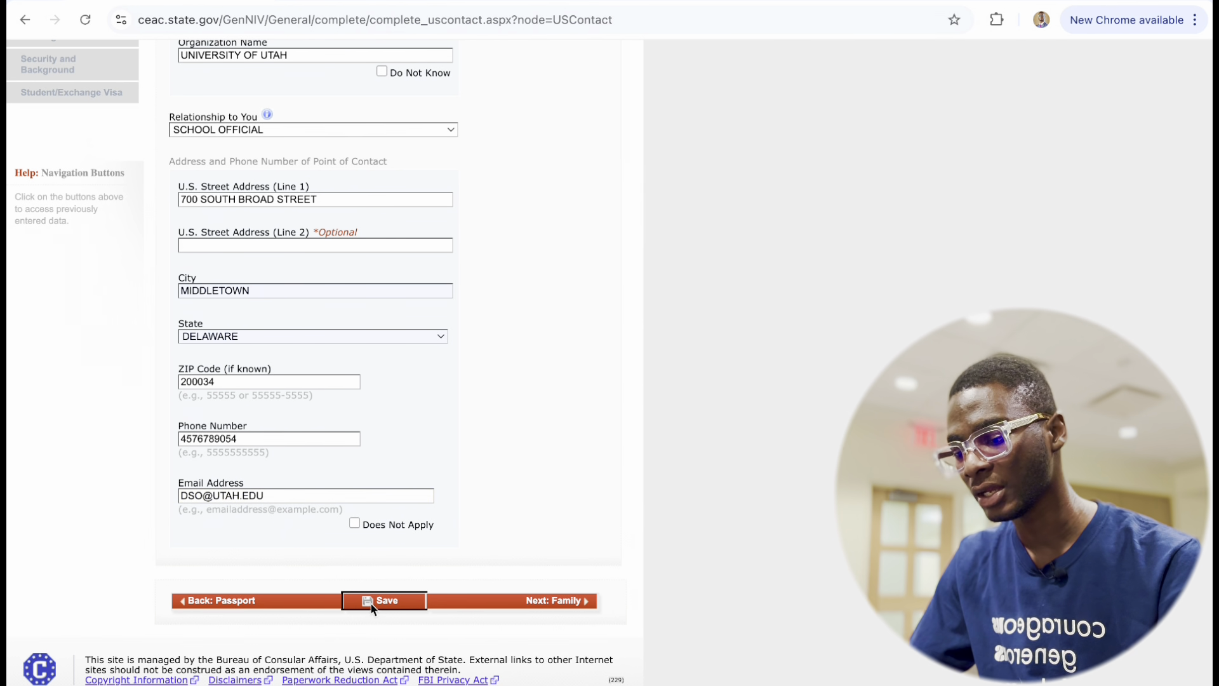
Save the page and delete the extra zero from the rejected ZIP code.
click(371, 602)
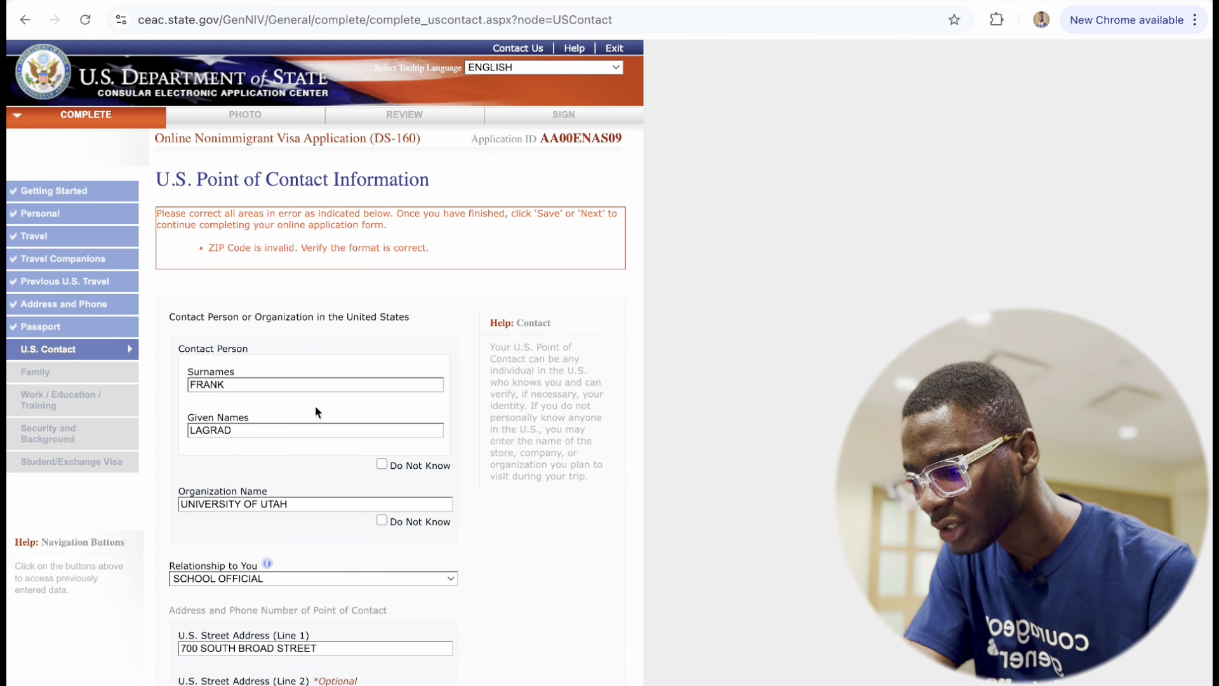
scroll(299, 430, down, 7)
click(204, 378)
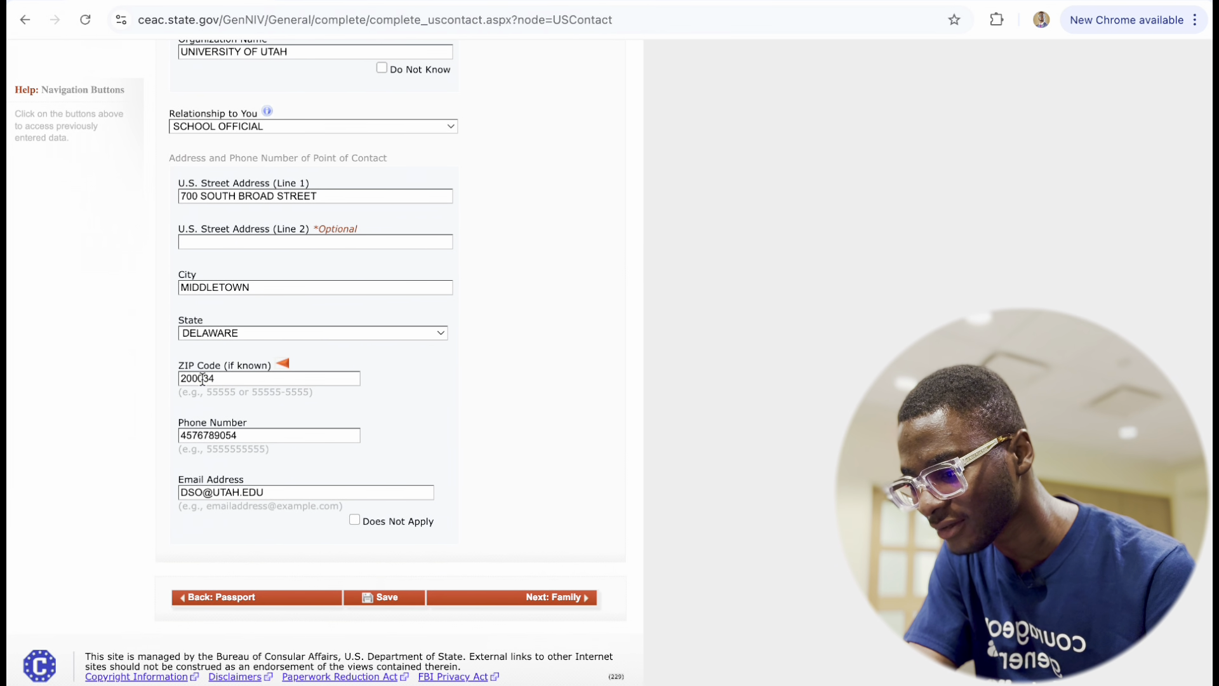
key(BackSpace)
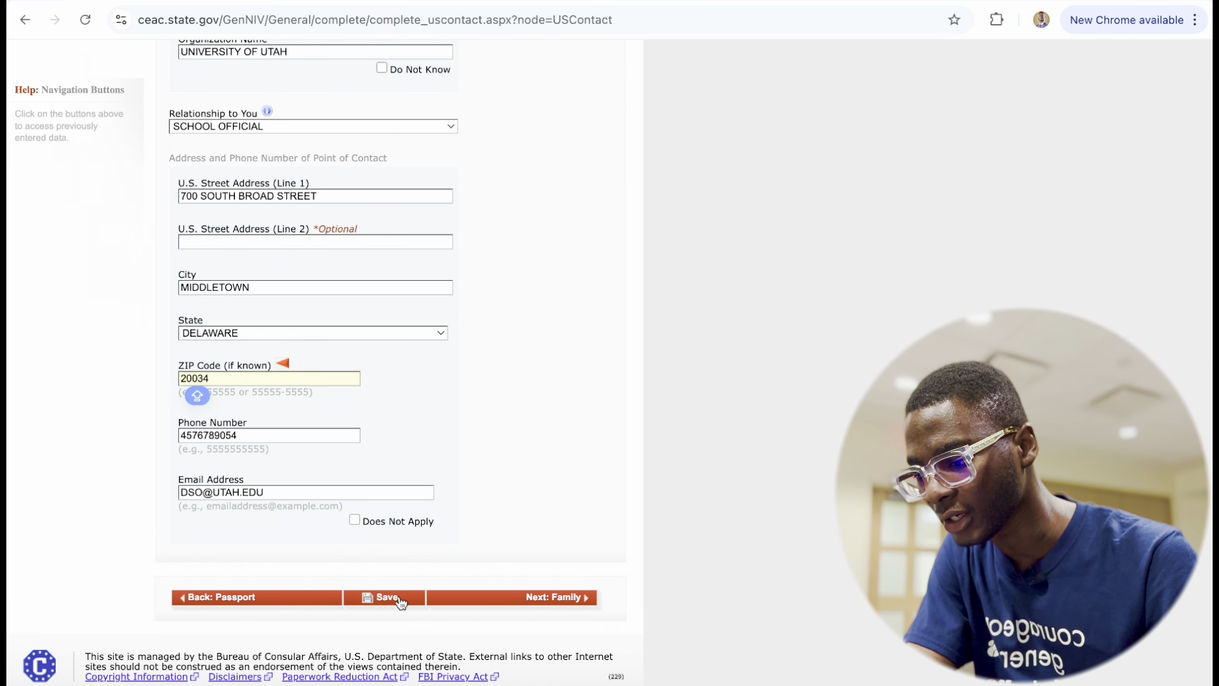
Save the corrected U.S. Contact page, continue, and go Next to Family.
click(384, 597)
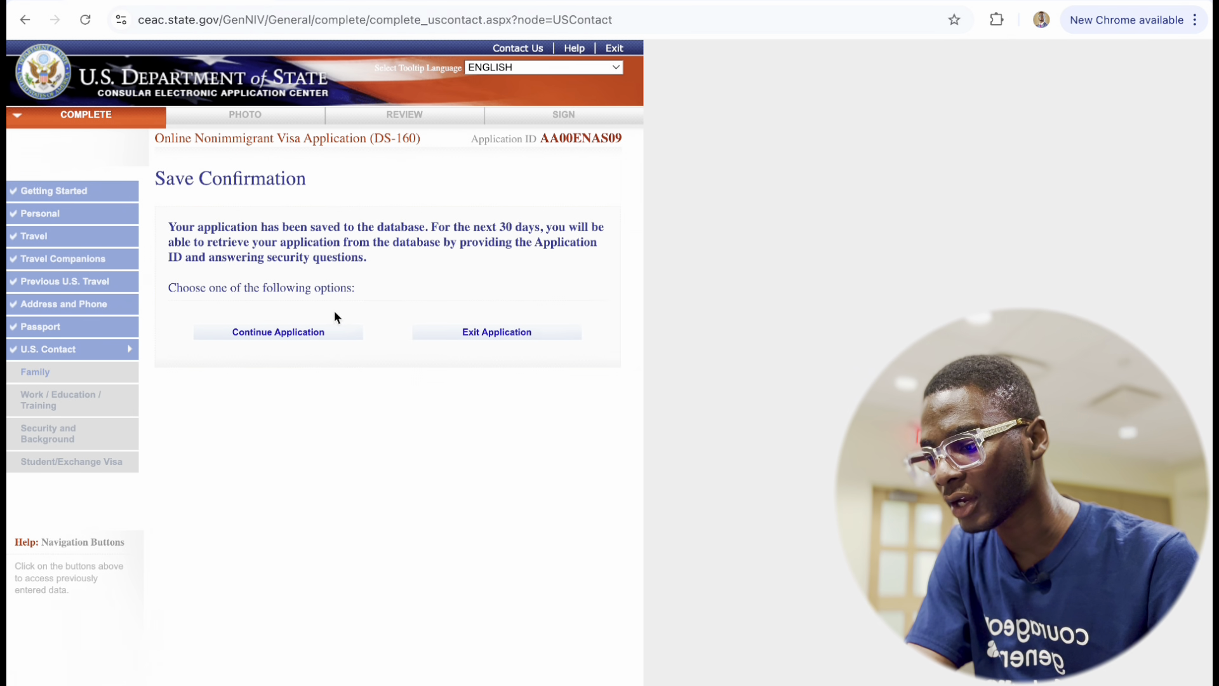
click(283, 334)
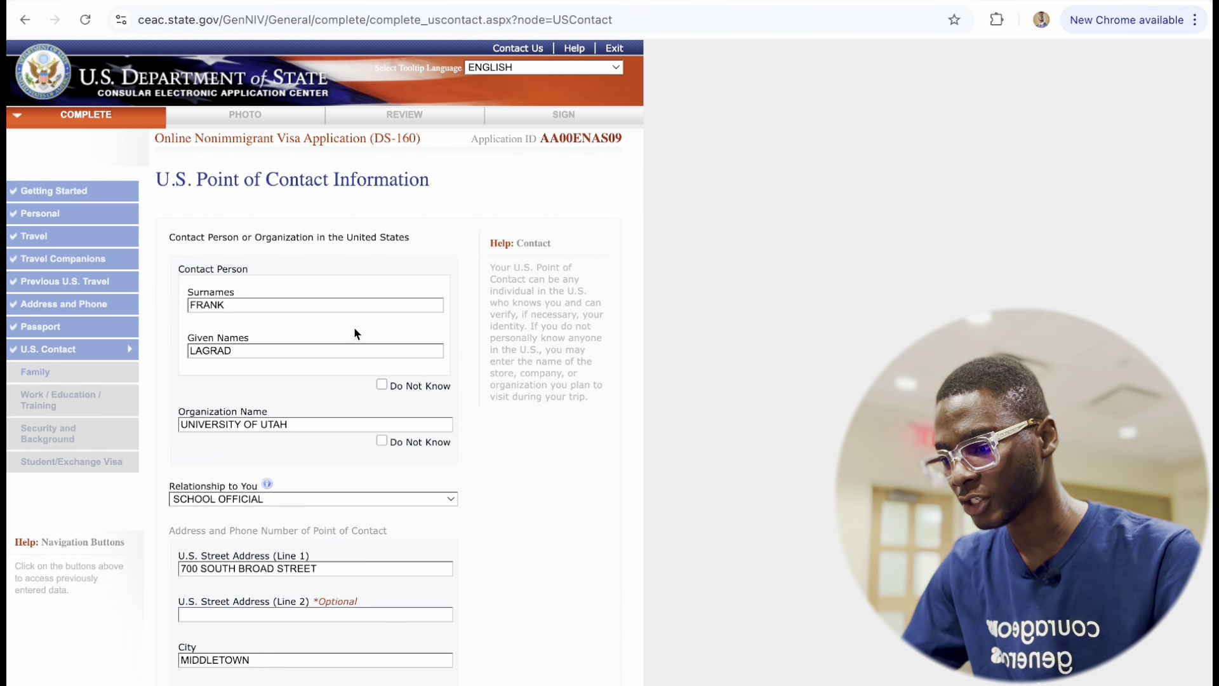
scroll(265, 486, down, 5)
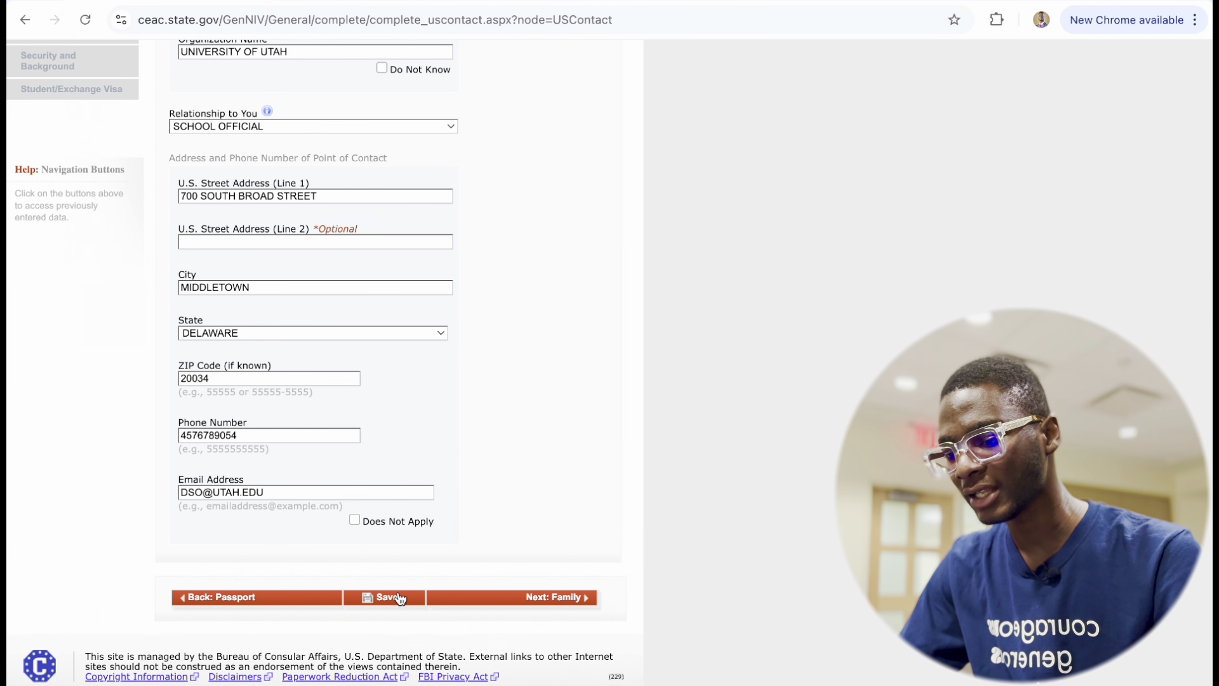
click(550, 604)
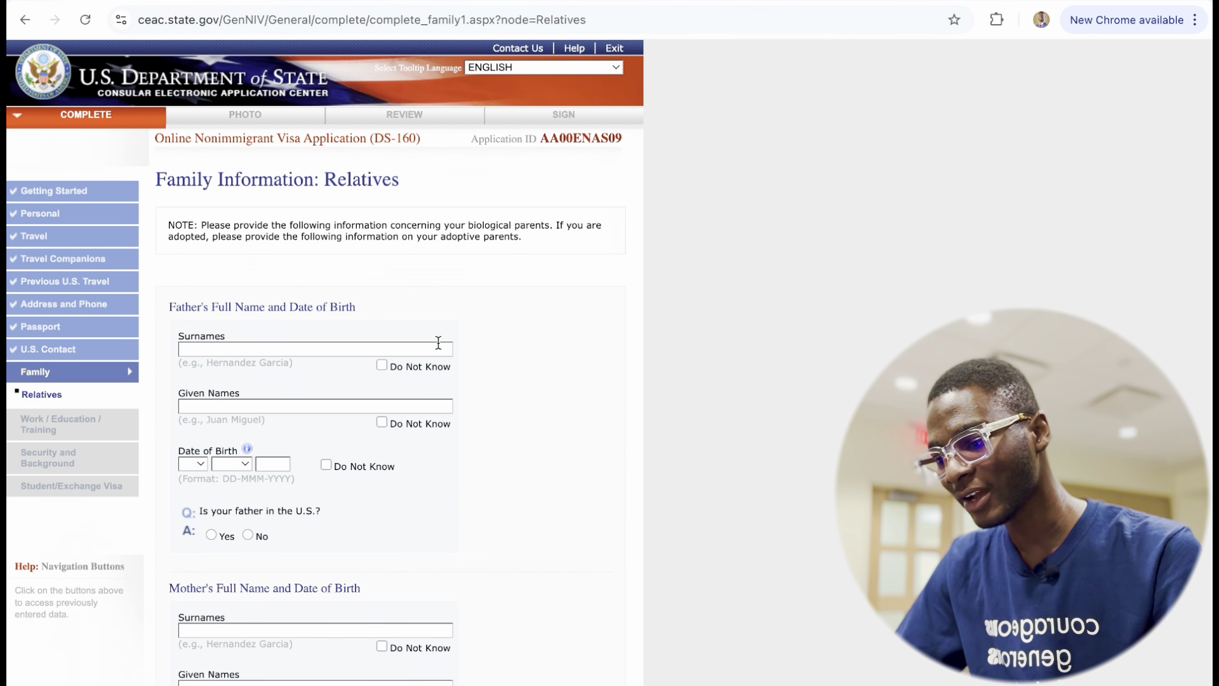
Enter the father's surname, correcting a typo, and his given names.
click(266, 352)
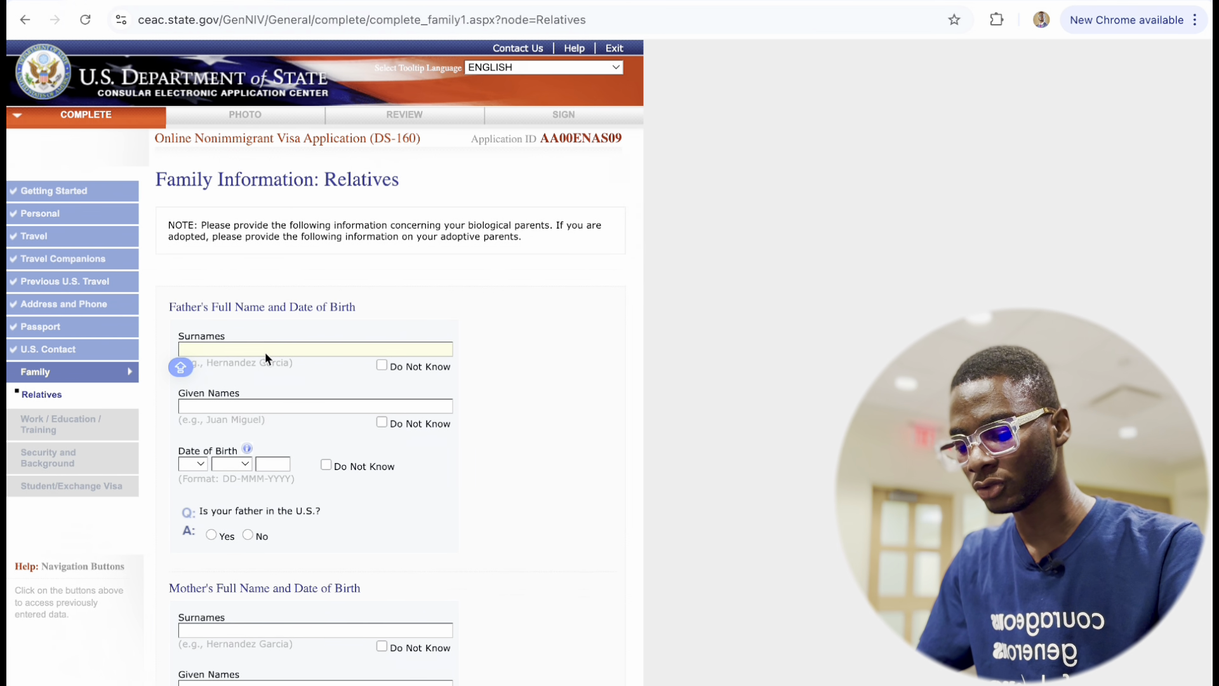
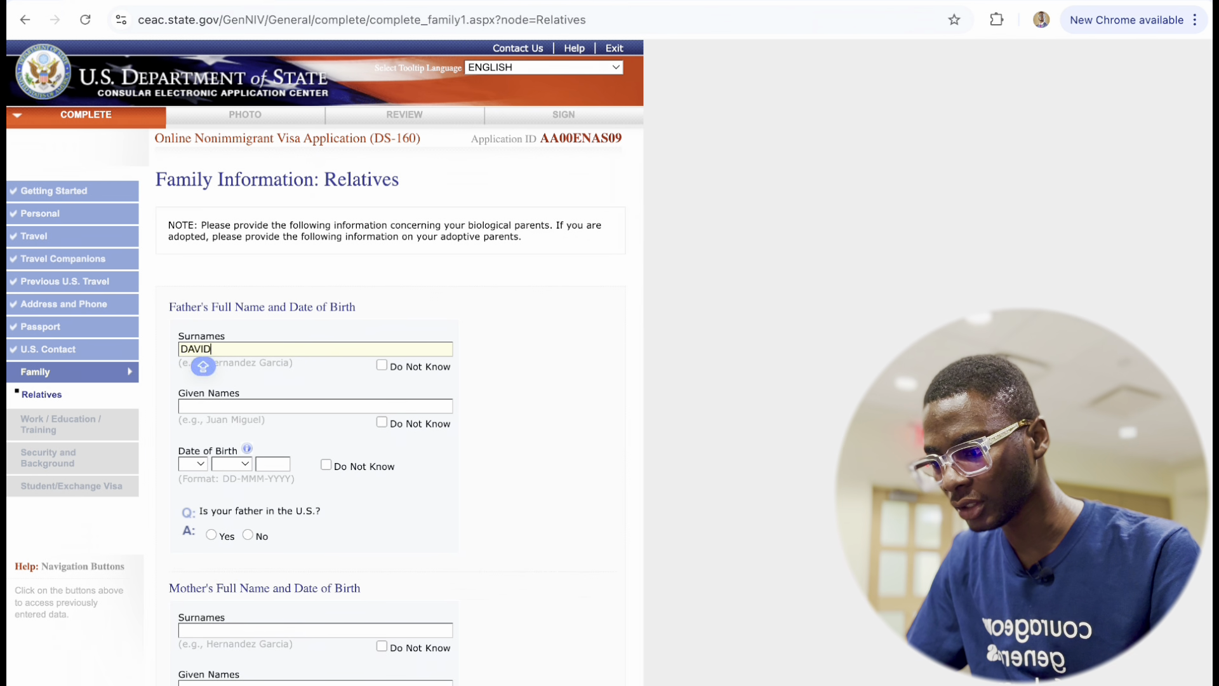
click(295, 405)
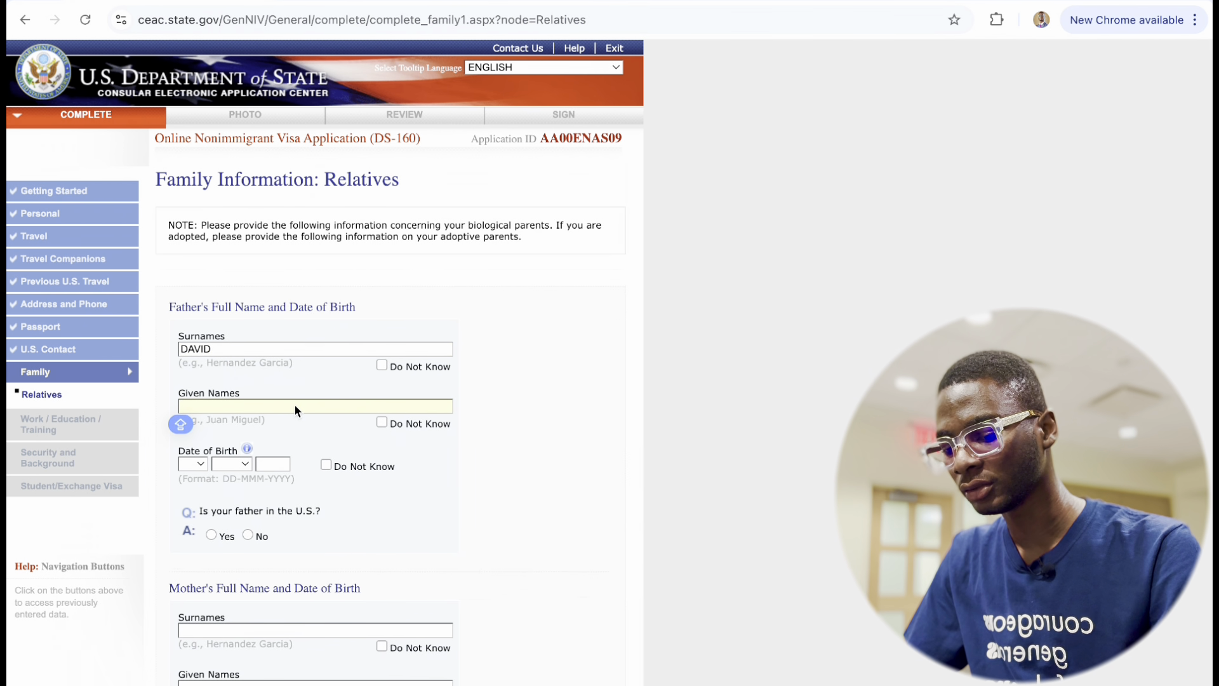
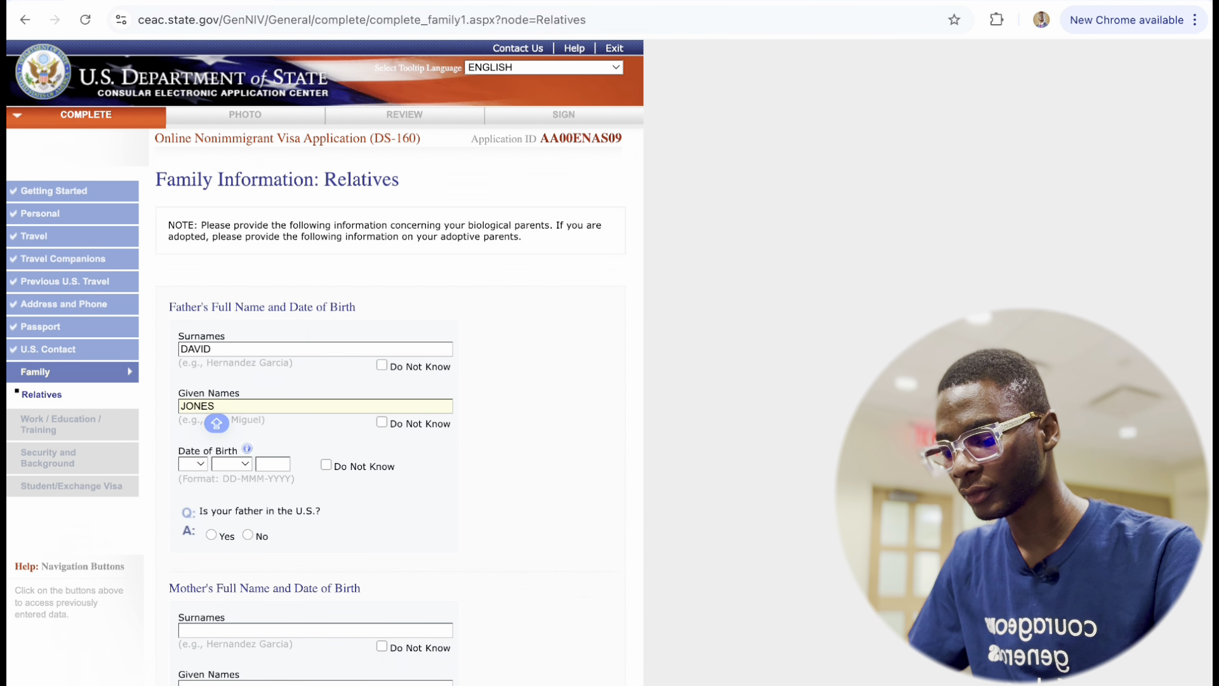
Set the father's birth date to 05 JUN 1940 and answer No to him being in the U.S.
scroll(279, 498, down, 3)
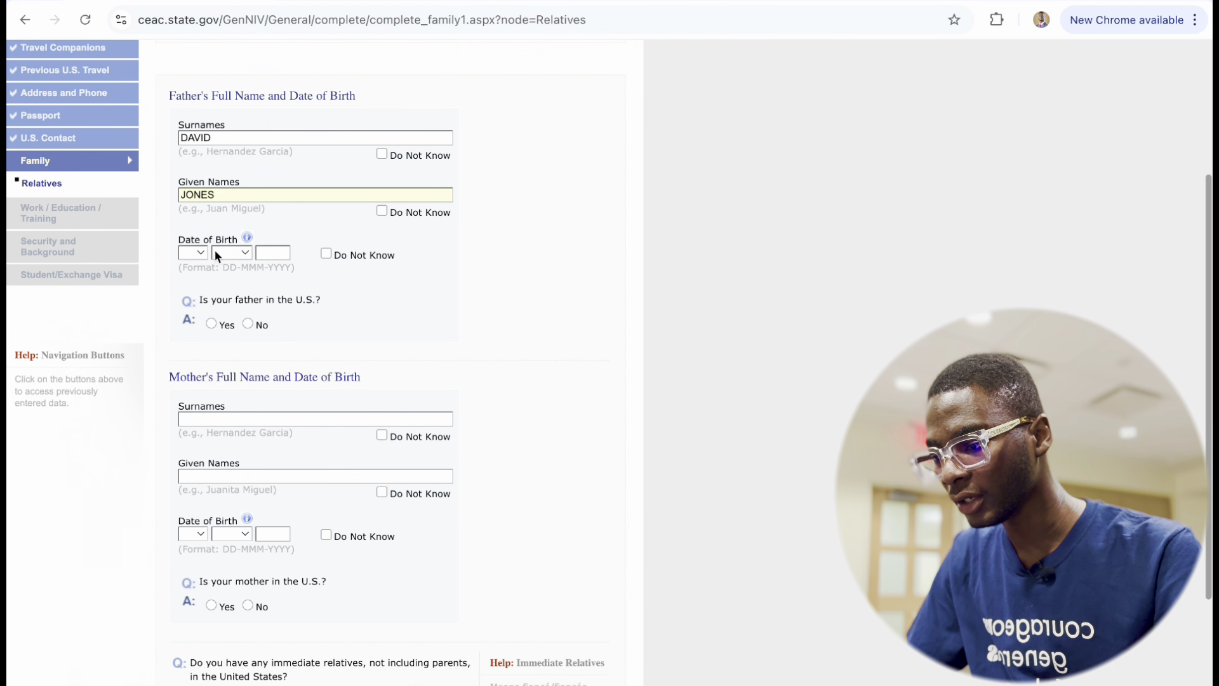
click(189, 252)
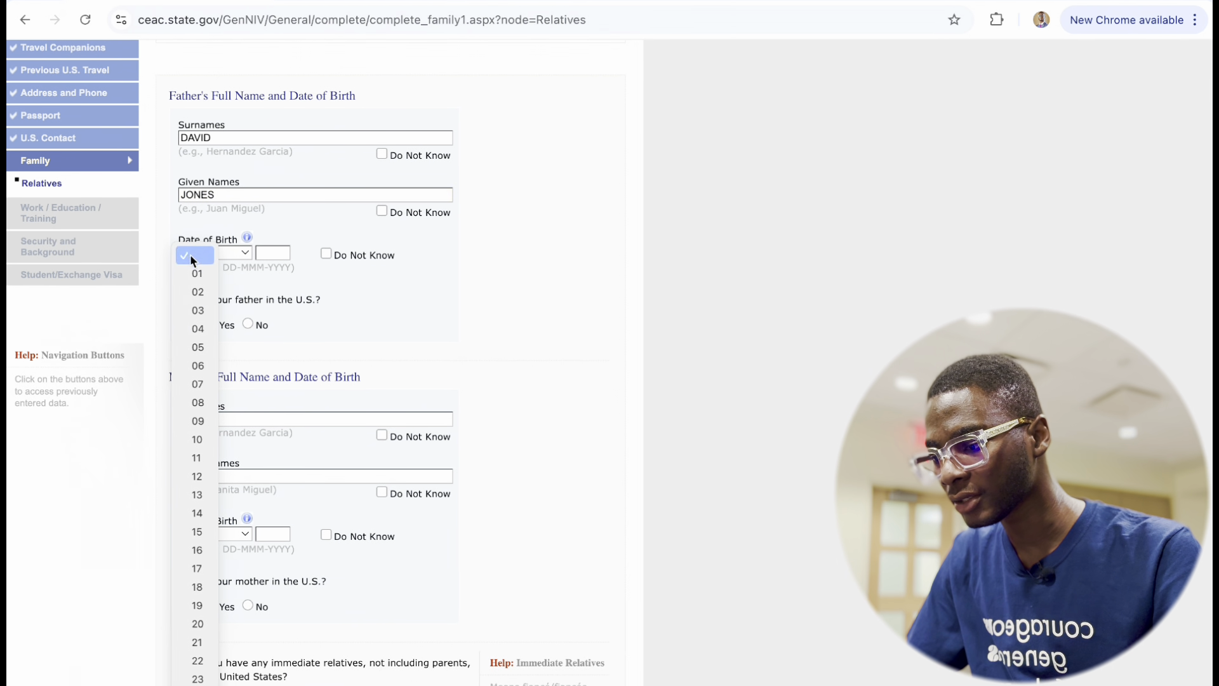
click(197, 347)
click(236, 252)
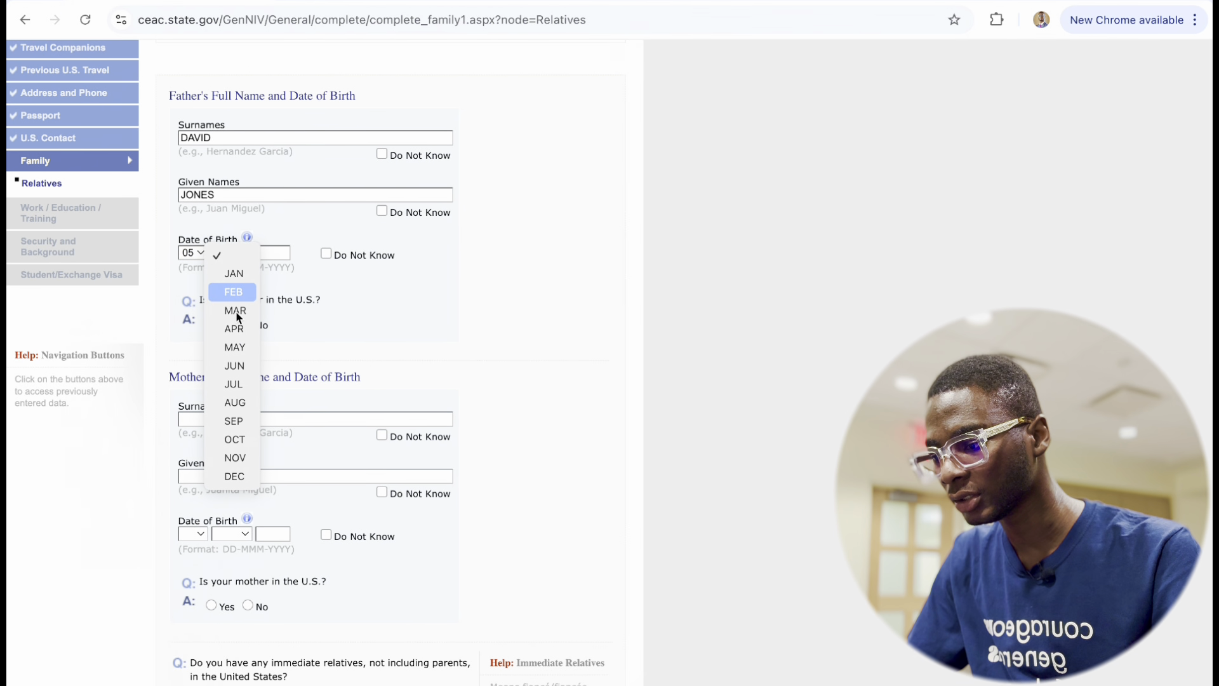
click(238, 368)
click(273, 254)
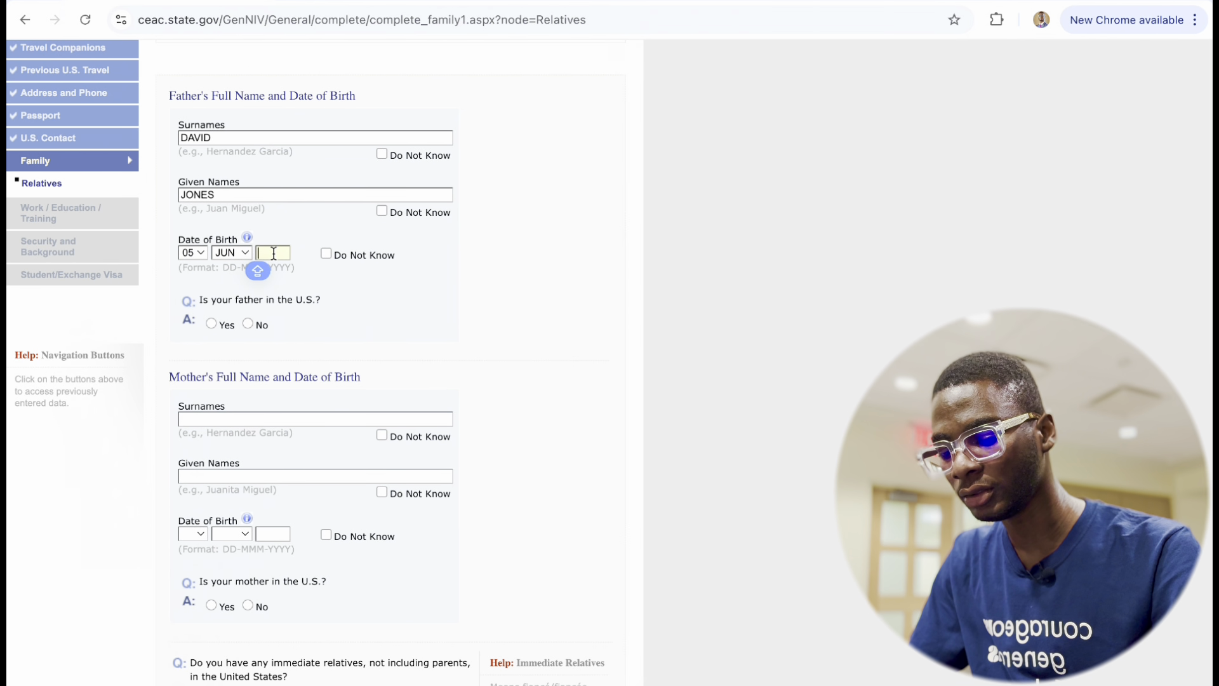
text(19)
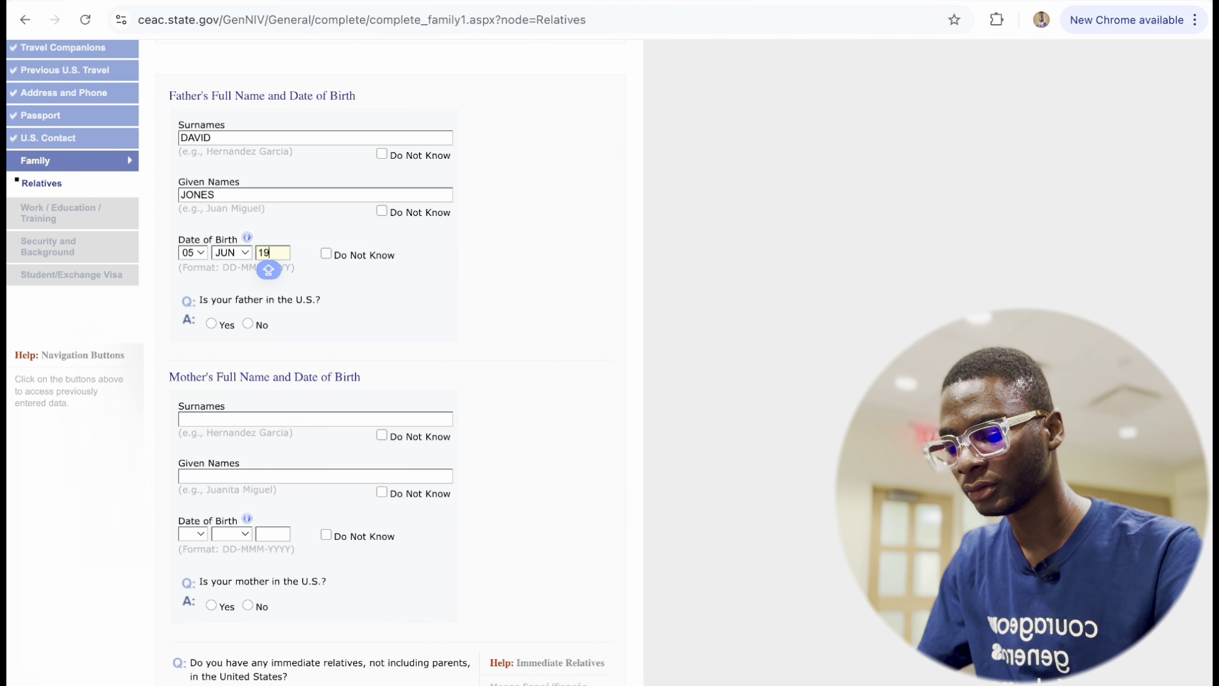
text(40)
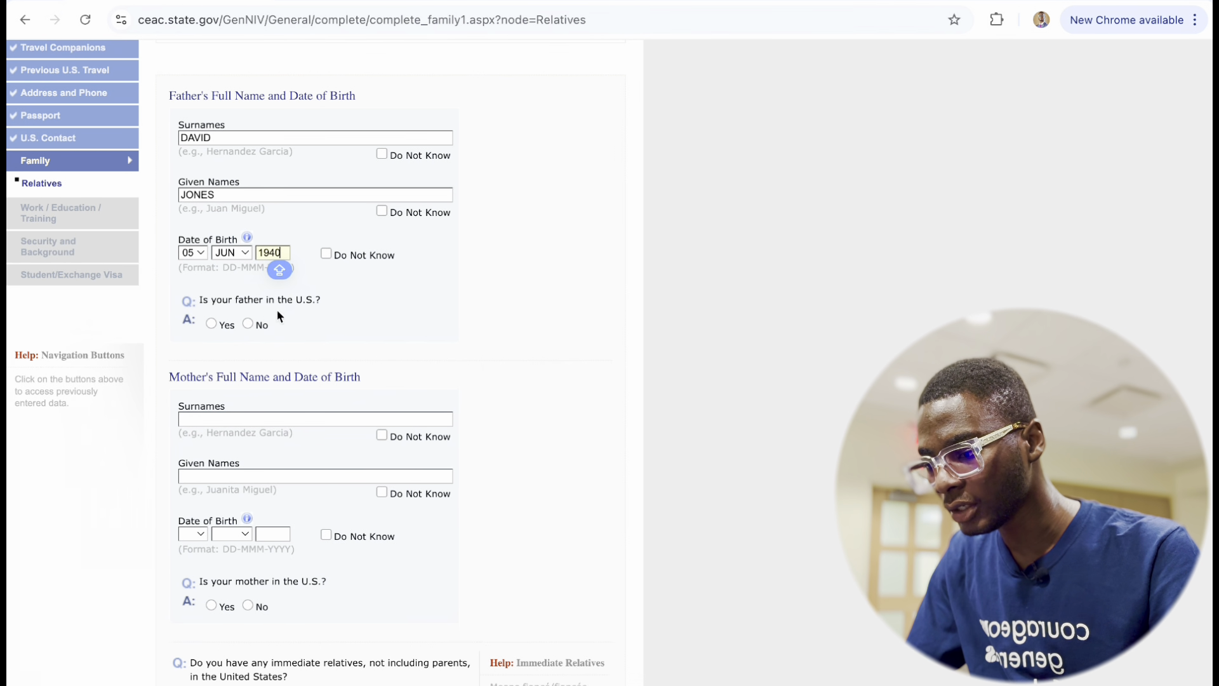
click(248, 324)
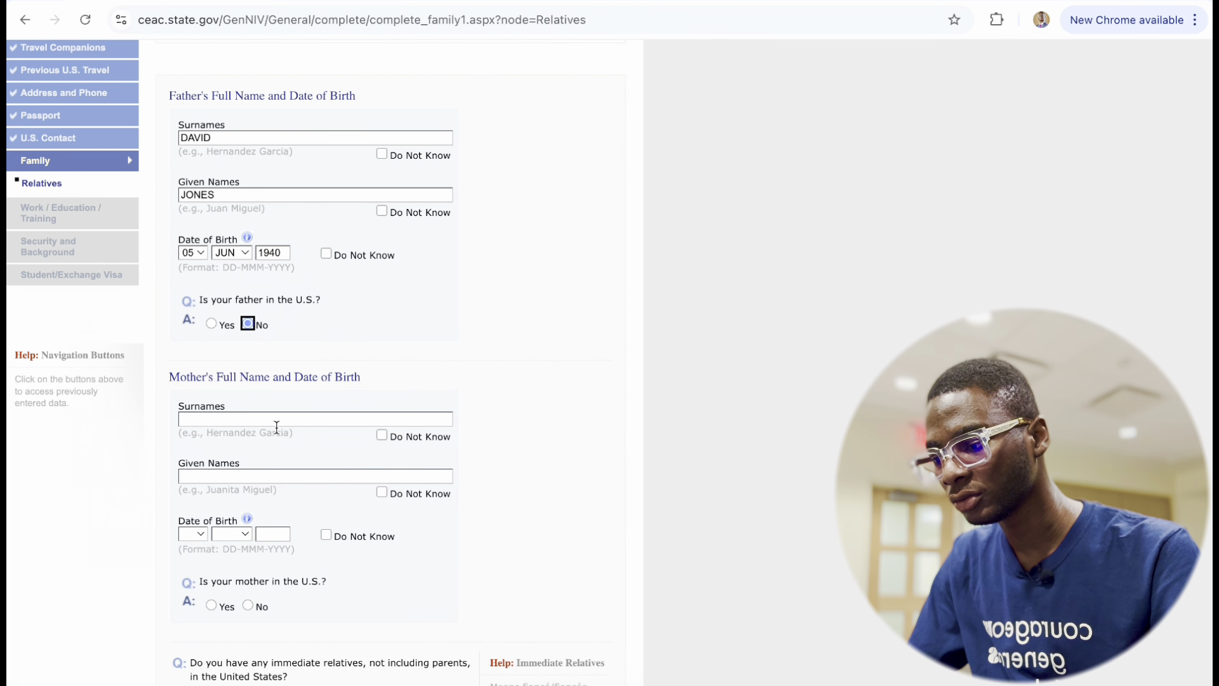
Enter the mother's surname and given names.
scroll(277, 427, down, 3)
scroll(223, 326, up, 2)
click(223, 326)
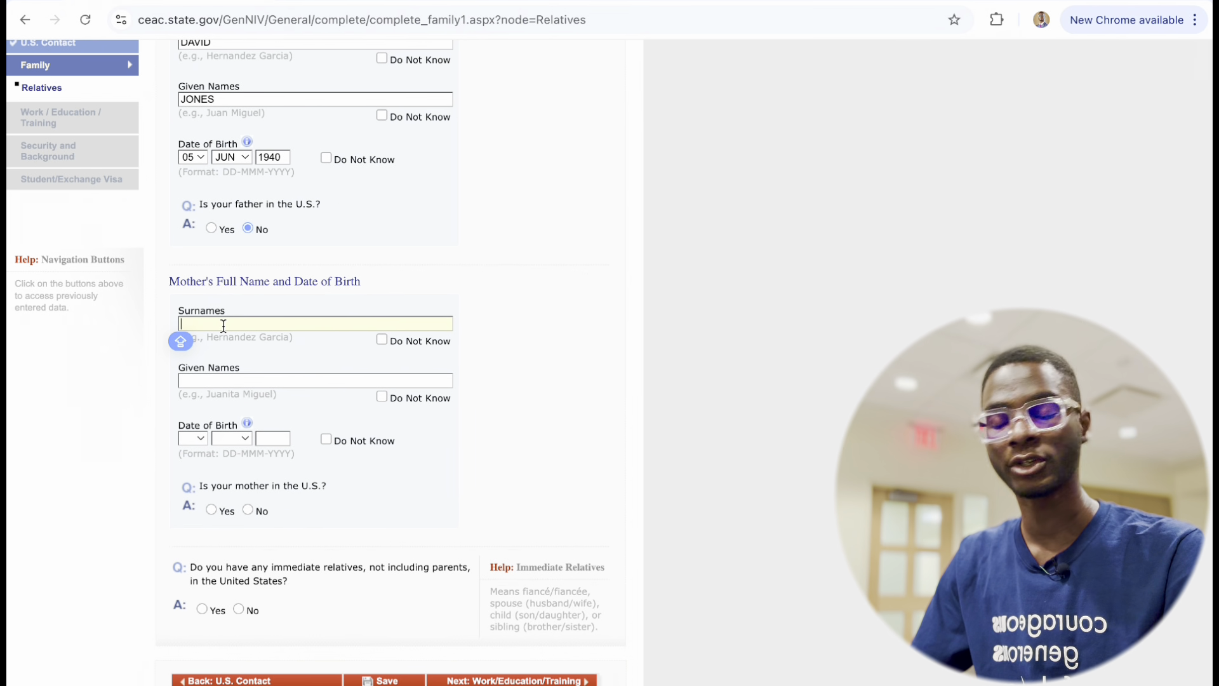
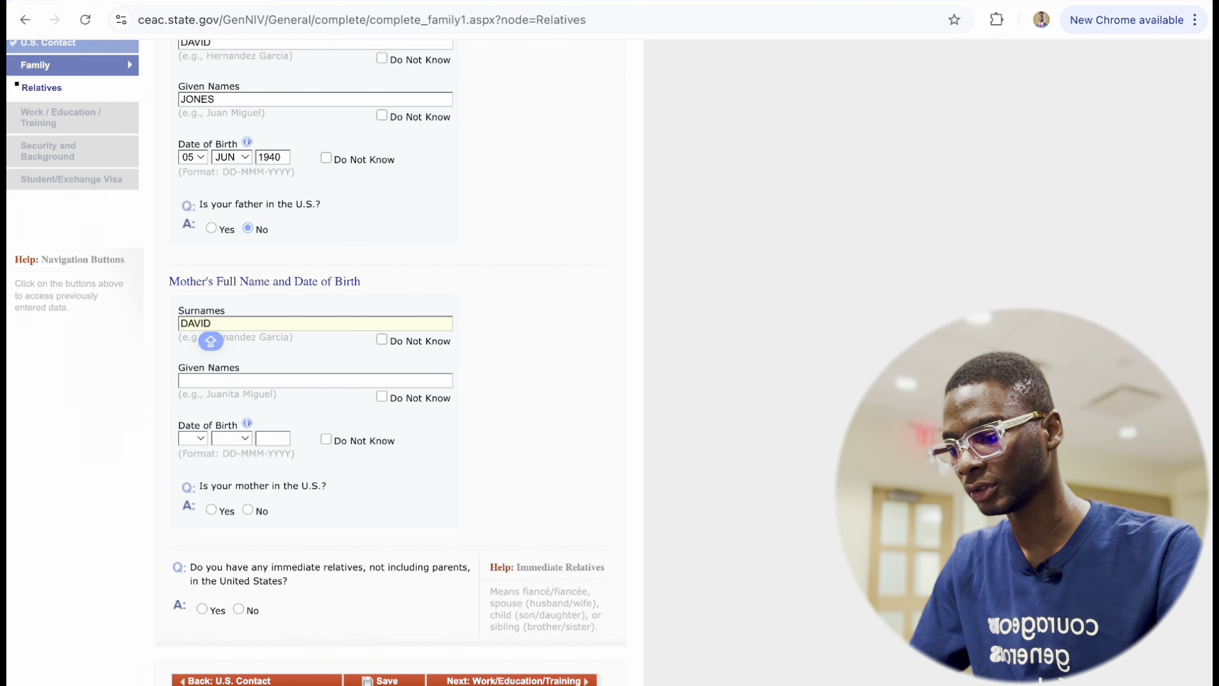
click(254, 378)
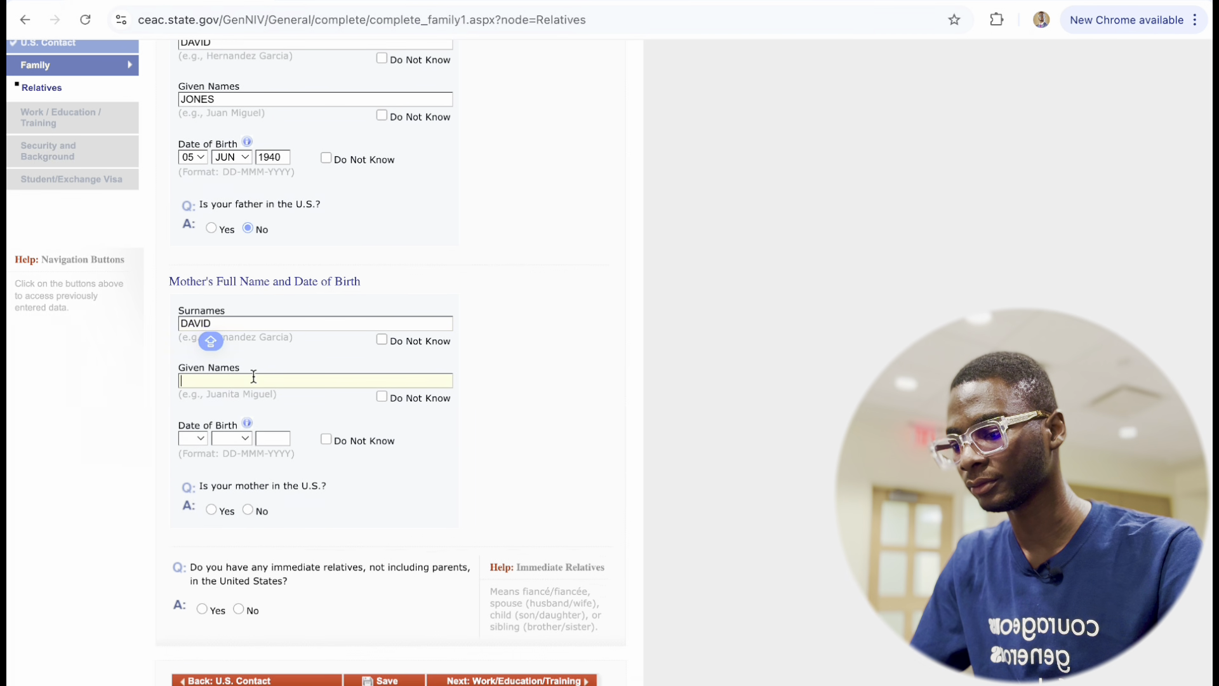
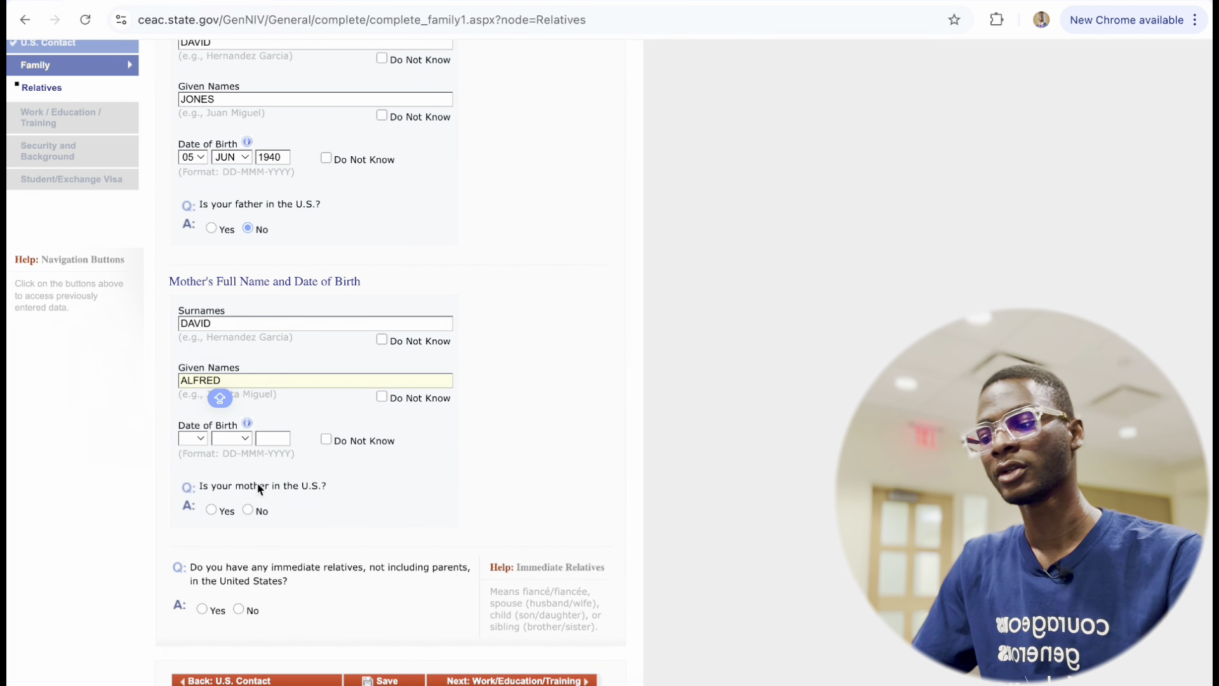
scroll(259, 489, down, 2)
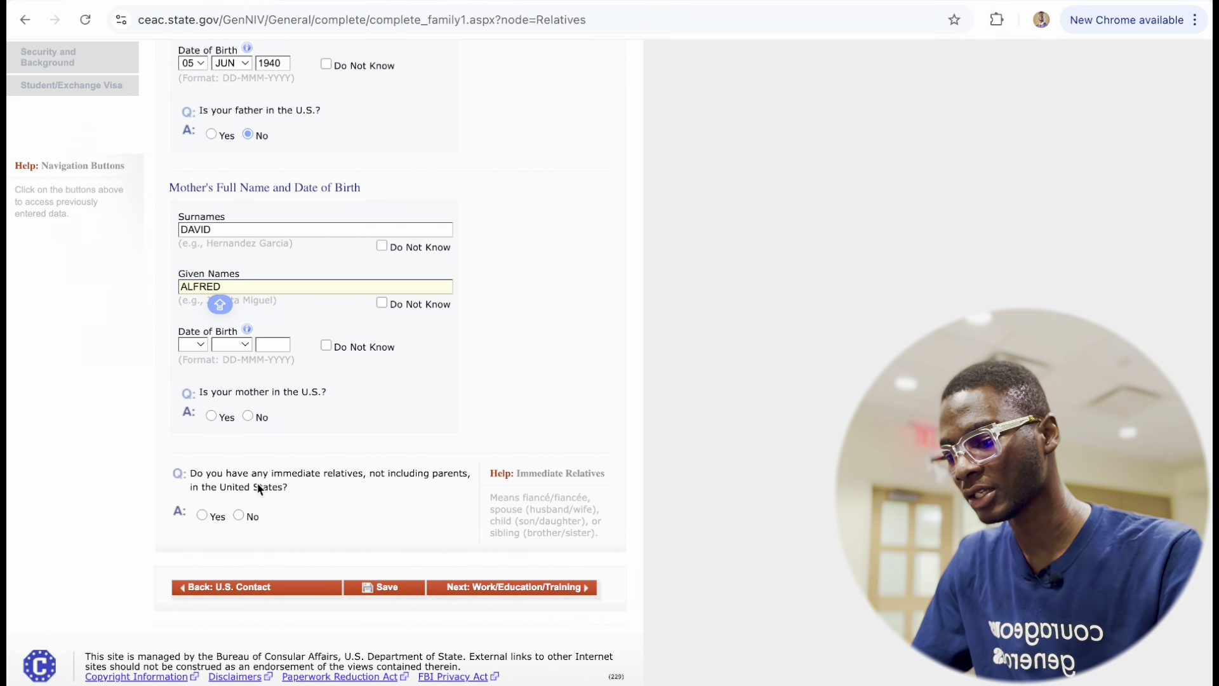
click(194, 345)
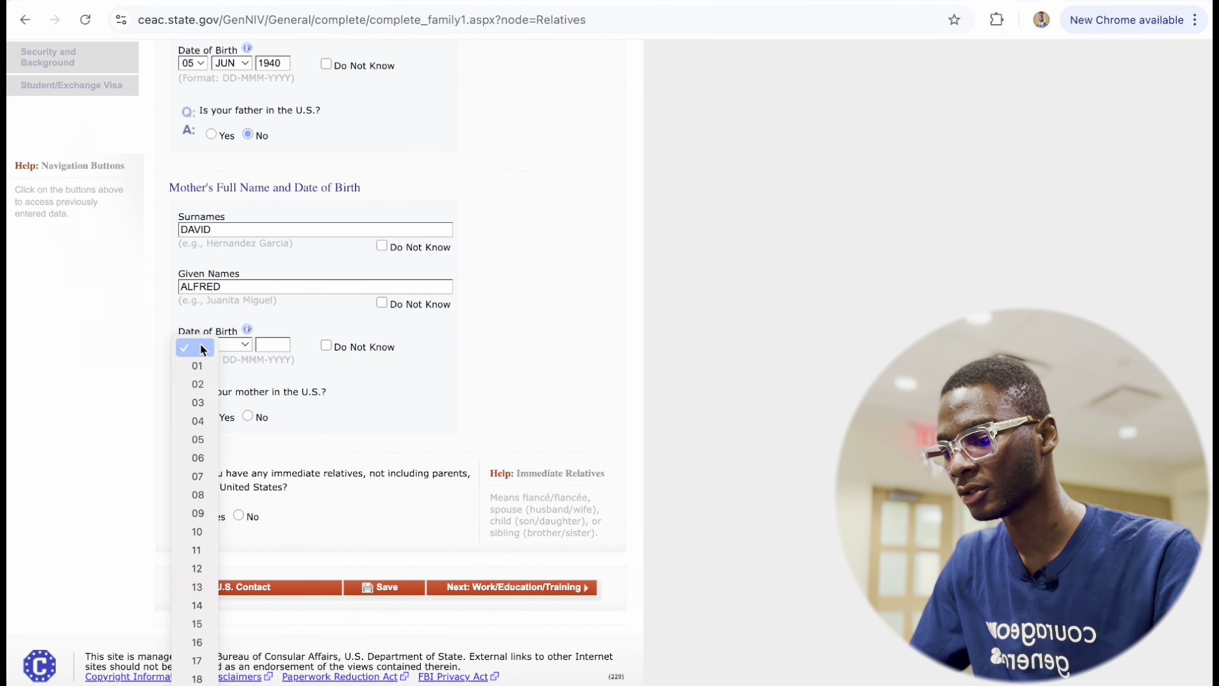
click(198, 458)
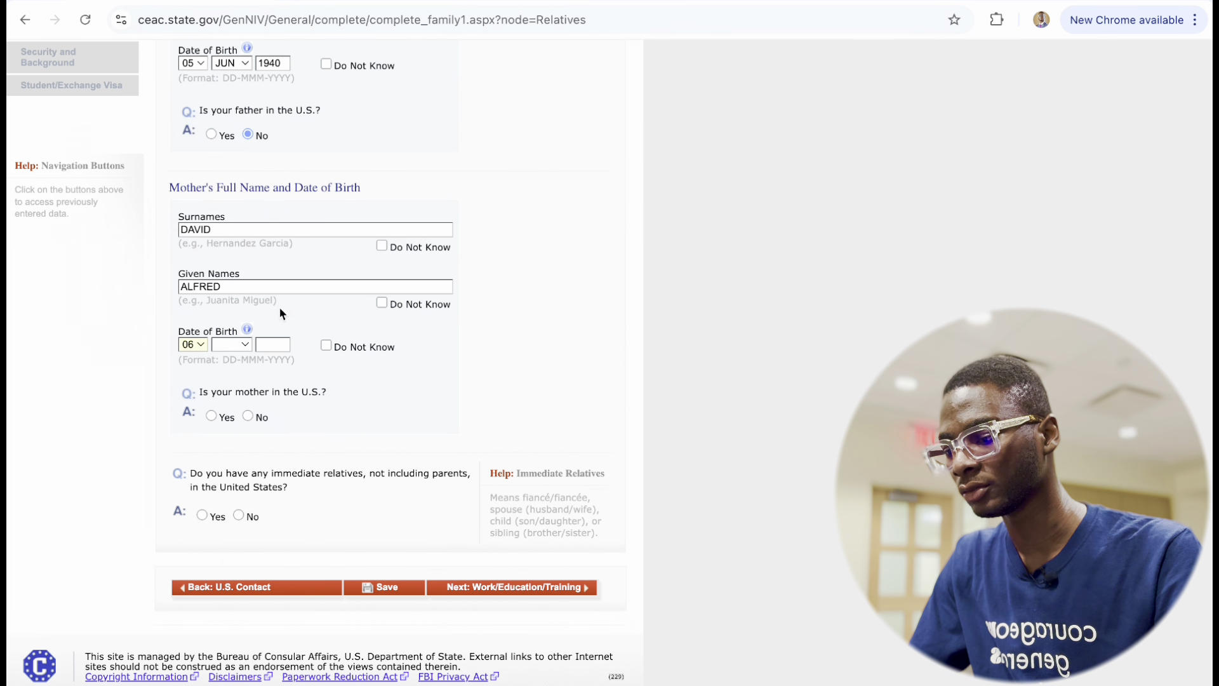
click(239, 346)
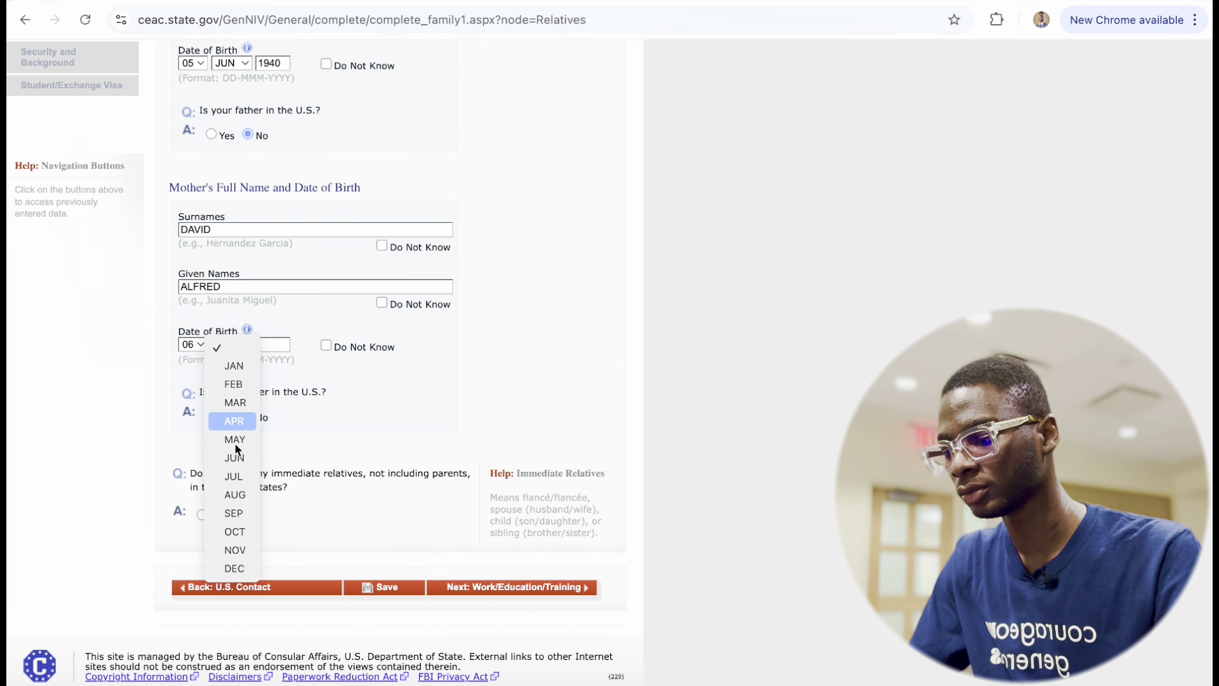
click(239, 527)
click(272, 343)
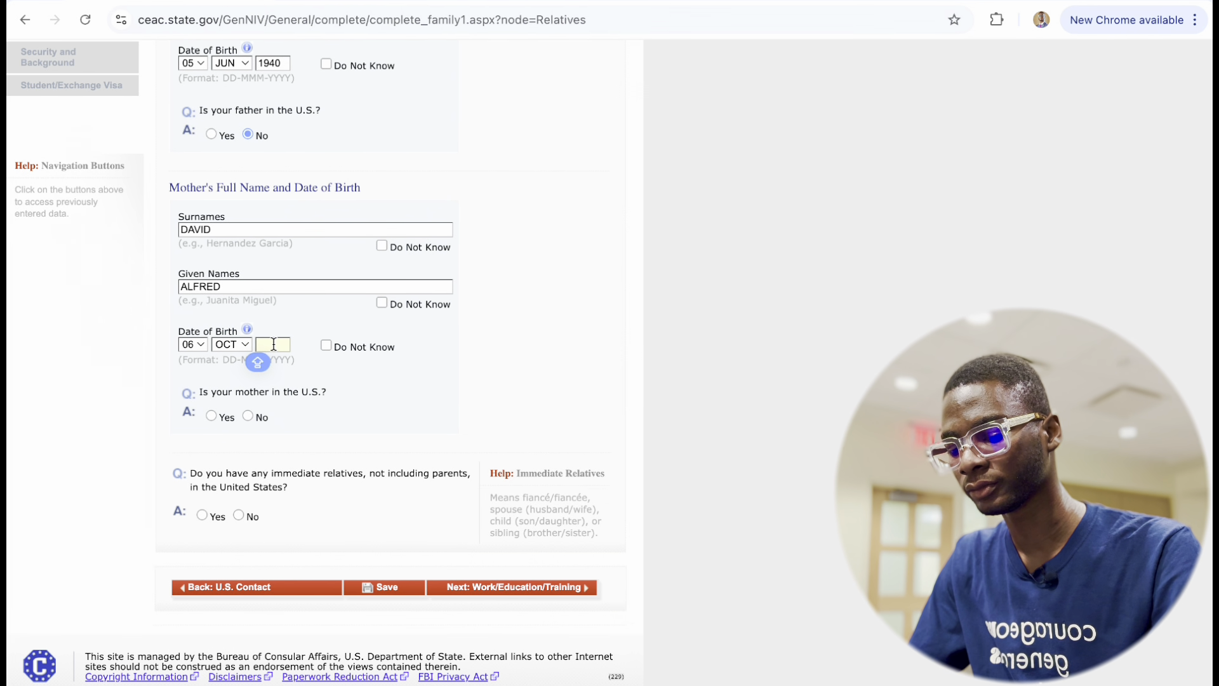
text(19)
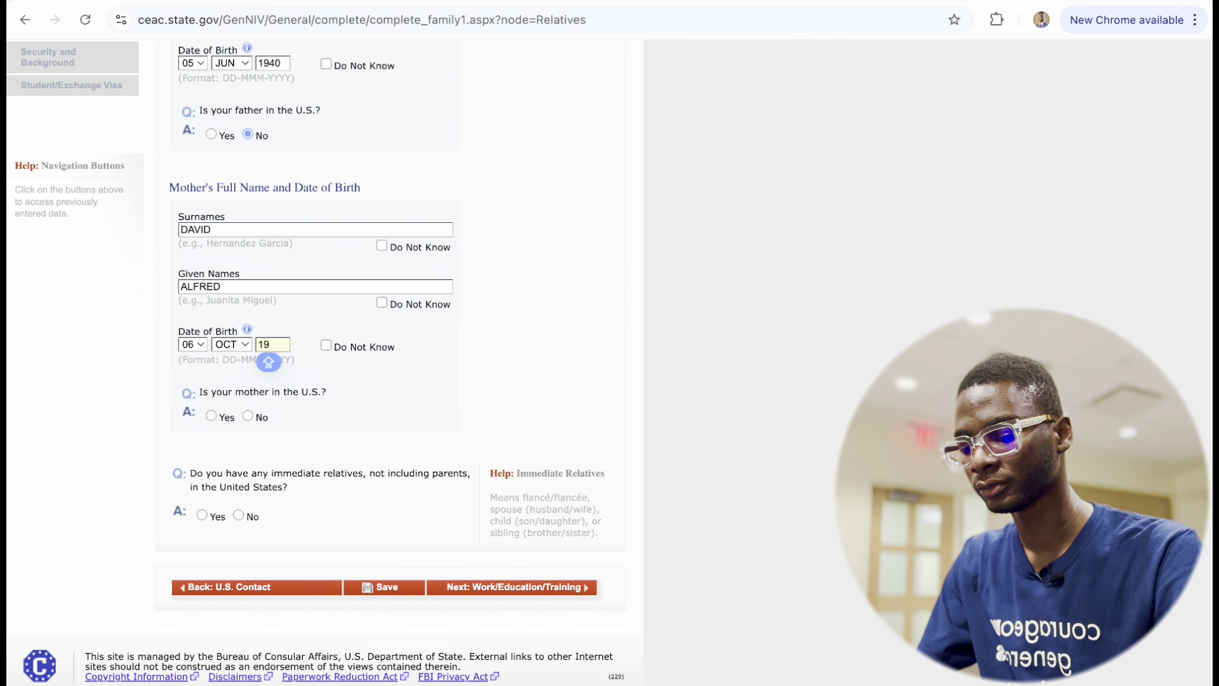
text(60)
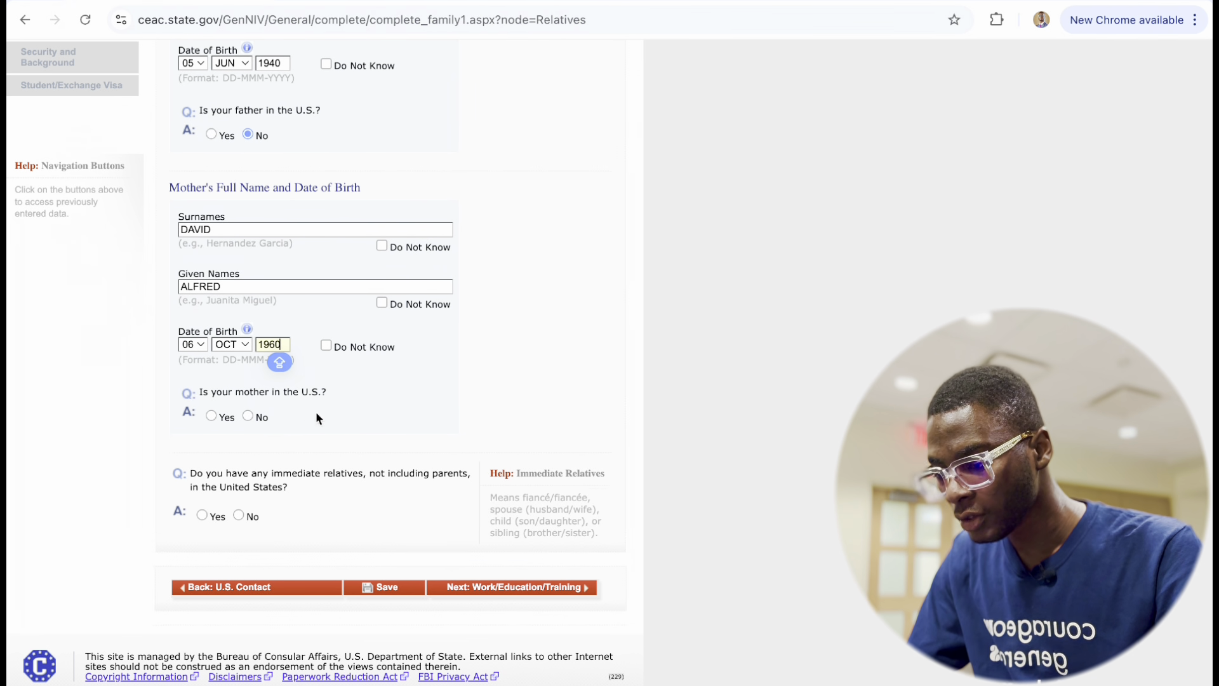
Answer No to mother in the U.S. and to immediate relatives in the U.S.
click(248, 416)
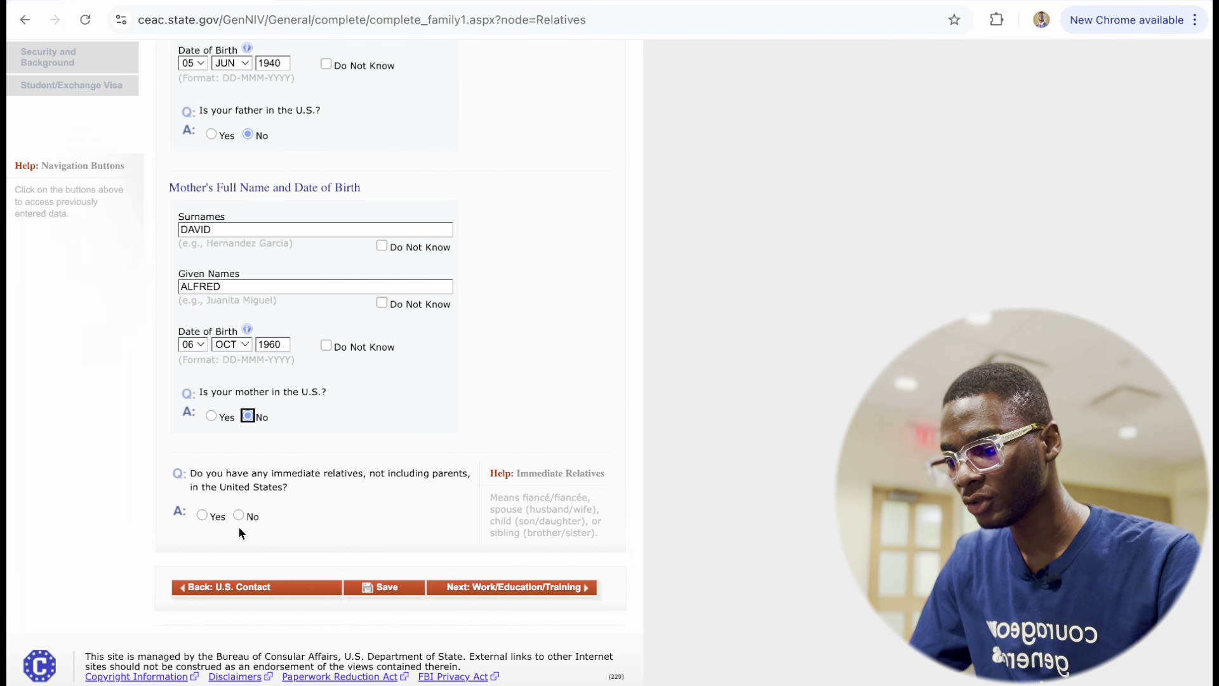
scroll(373, 503, down, 5)
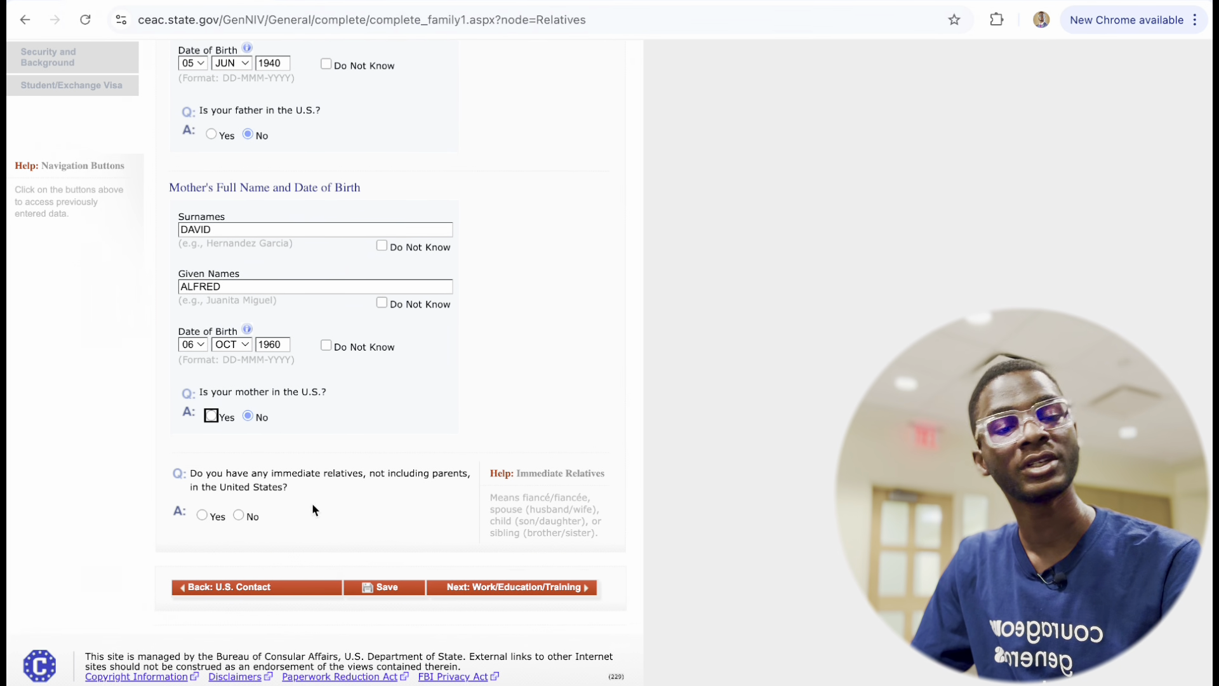
click(249, 515)
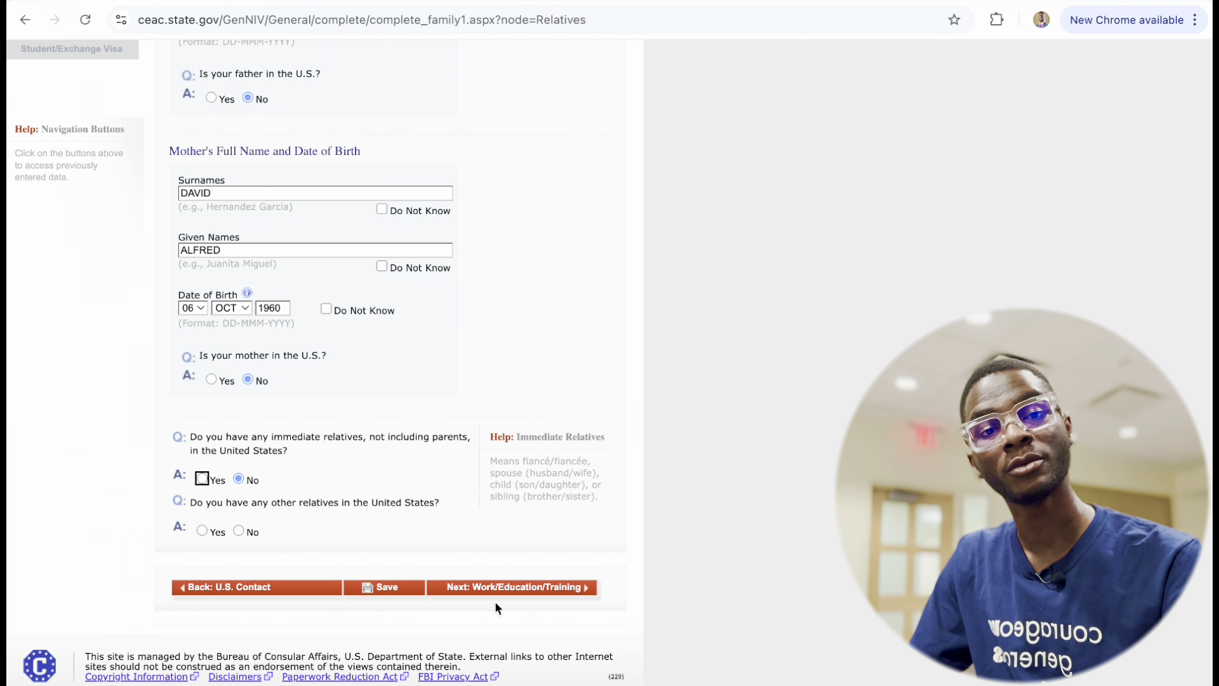
After Next flags the unanswered question, answer No to other relatives in the U.S.
click(530, 593)
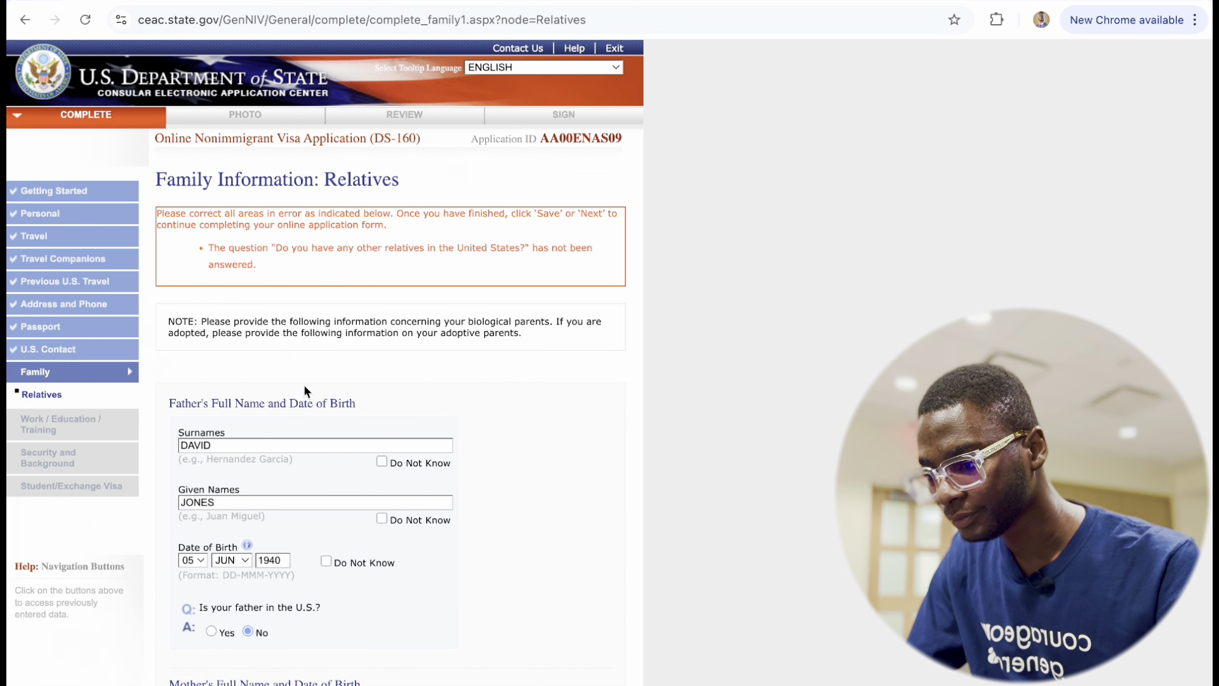
scroll(303, 383, down, 8)
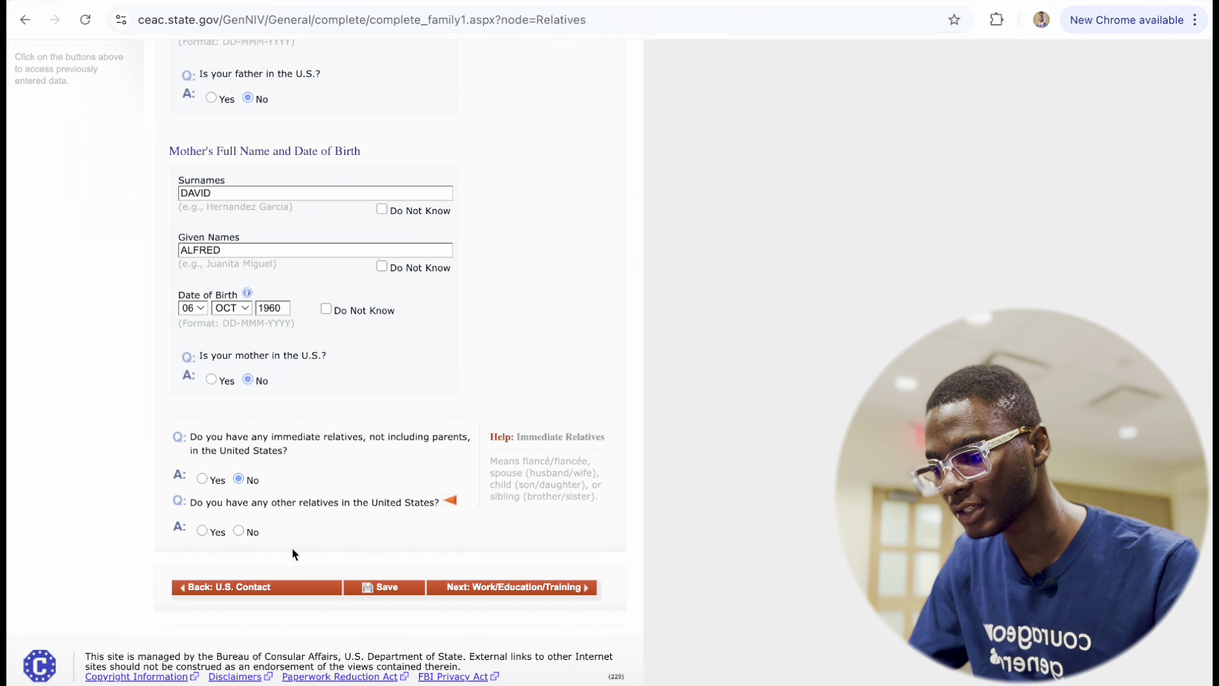
click(239, 530)
scroll(570, 570, up, 3)
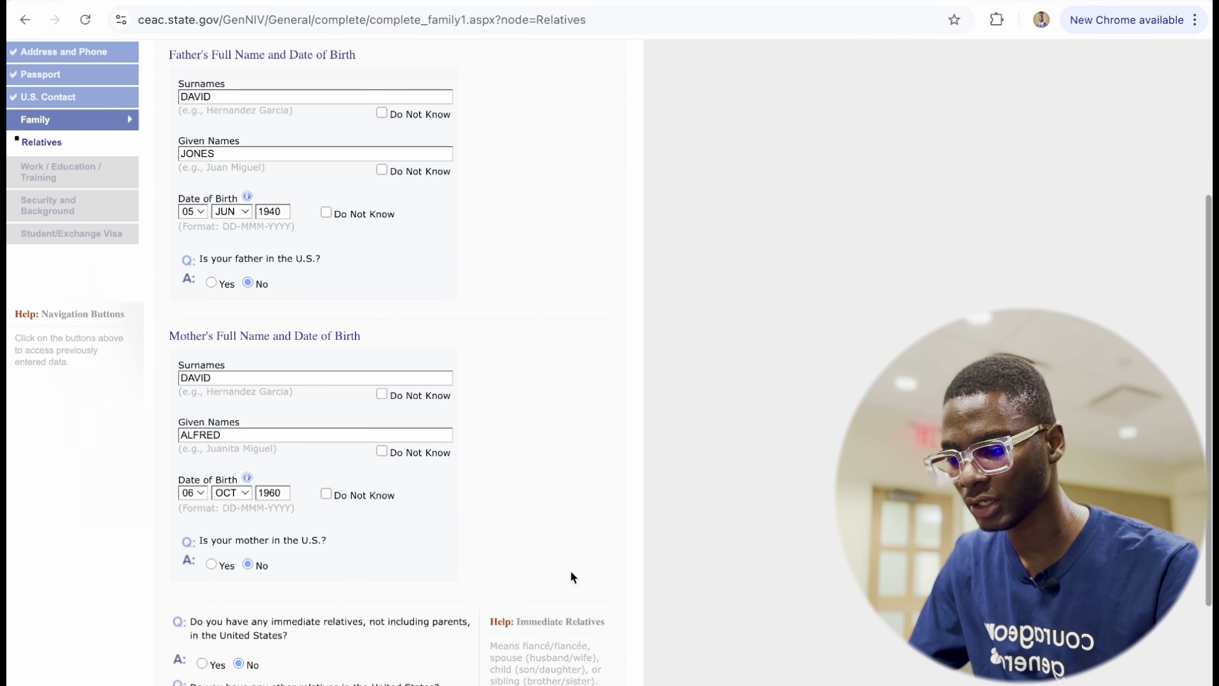
scroll(429, 490, down, 3)
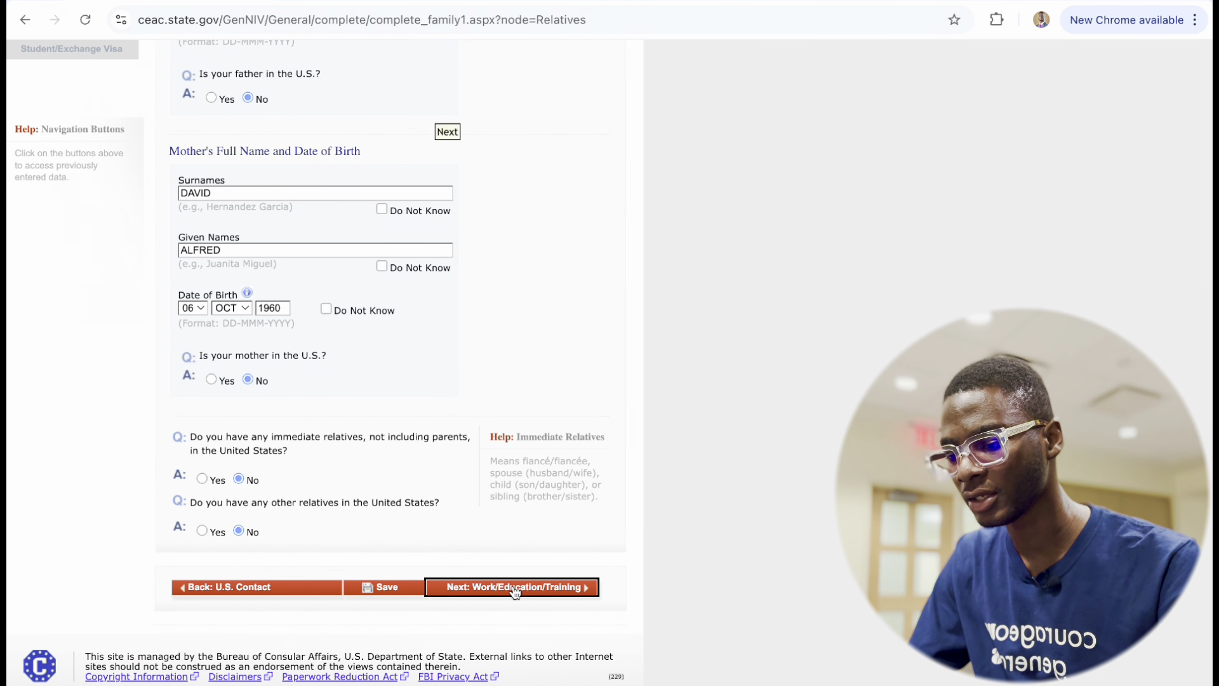
Continue to the Present Work/Education/Training page and expand the Primary Occupation dropdown list.
click(514, 588)
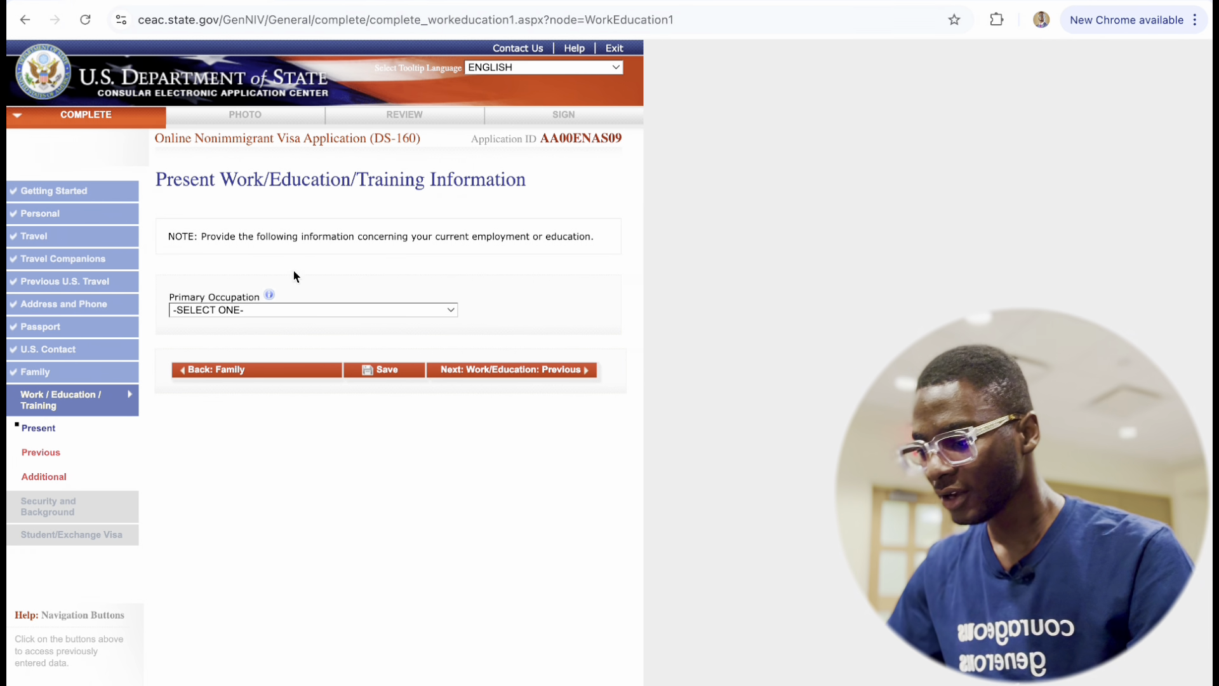
click(297, 311)
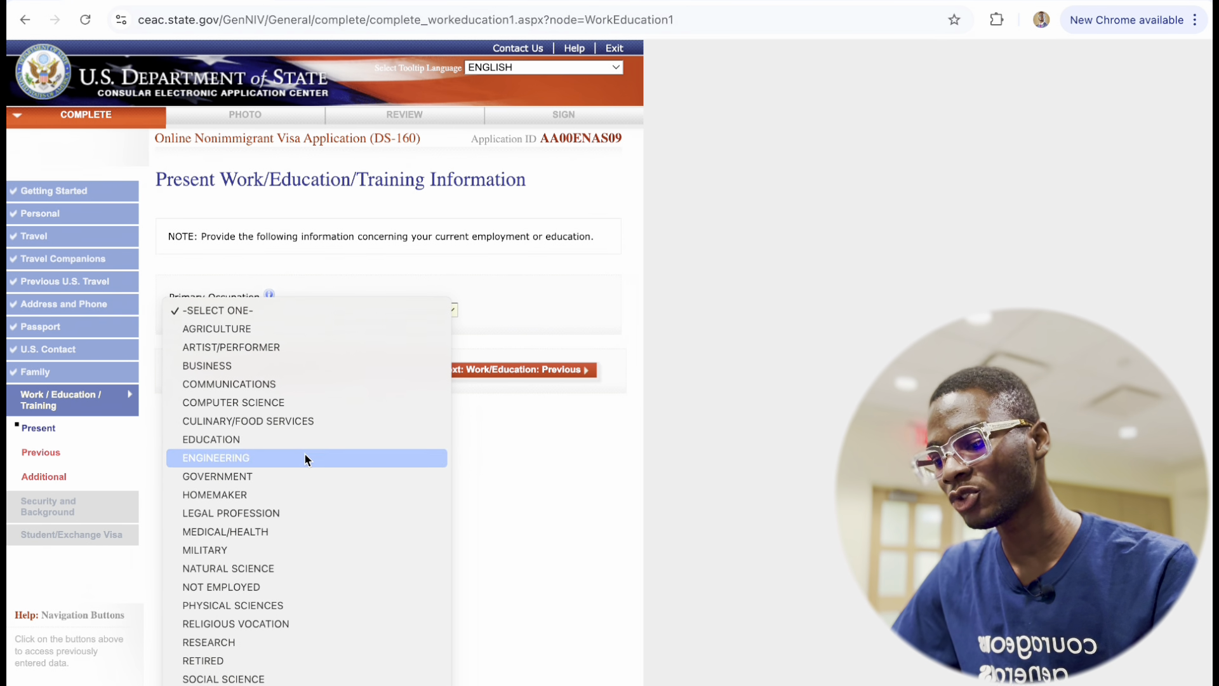
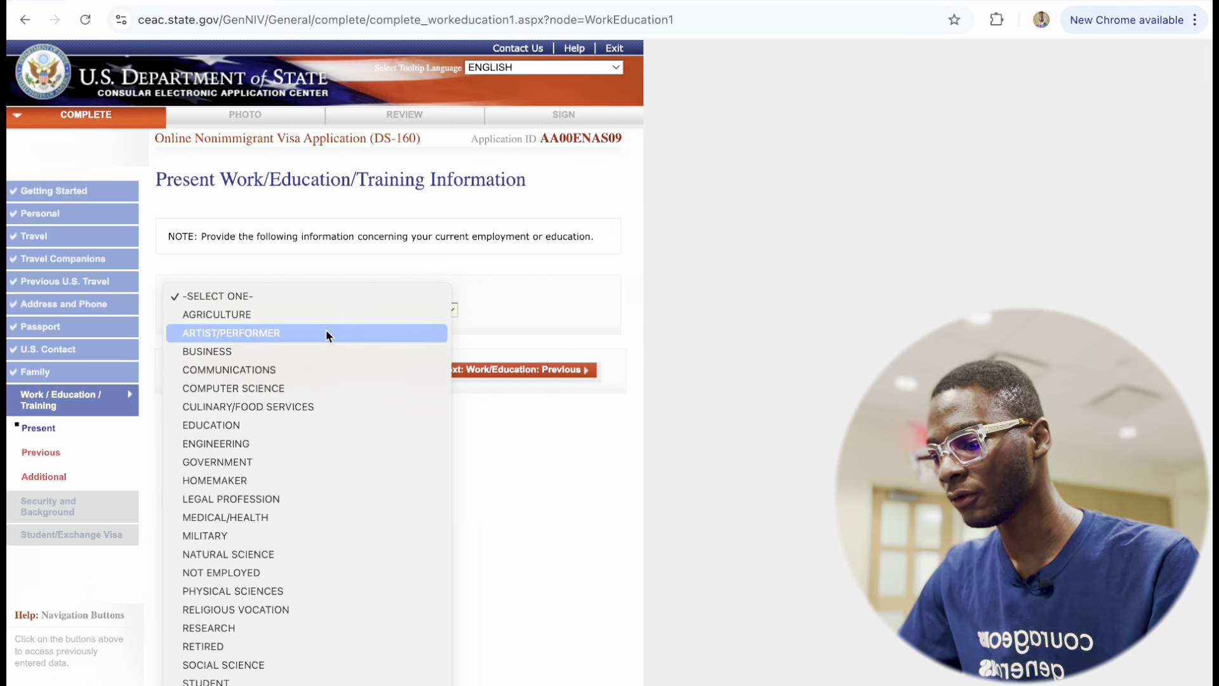
Pick COMMUNICATIONS from the Primary Occupation list.
click(295, 372)
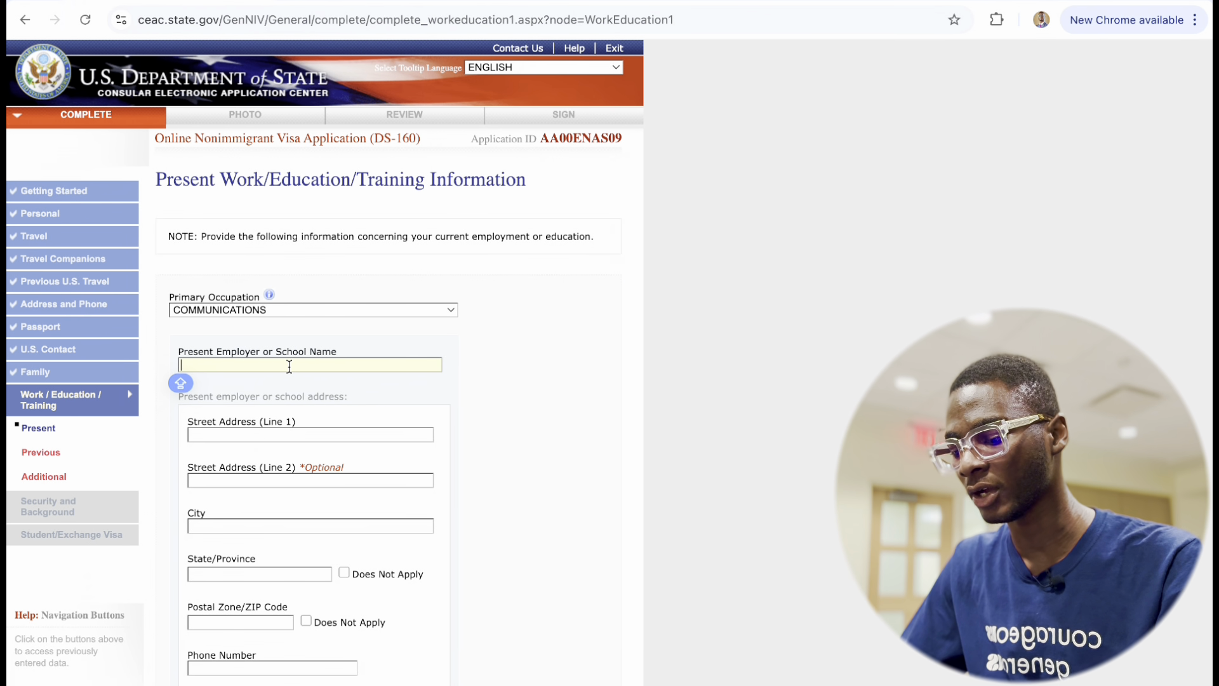
text(RED C)
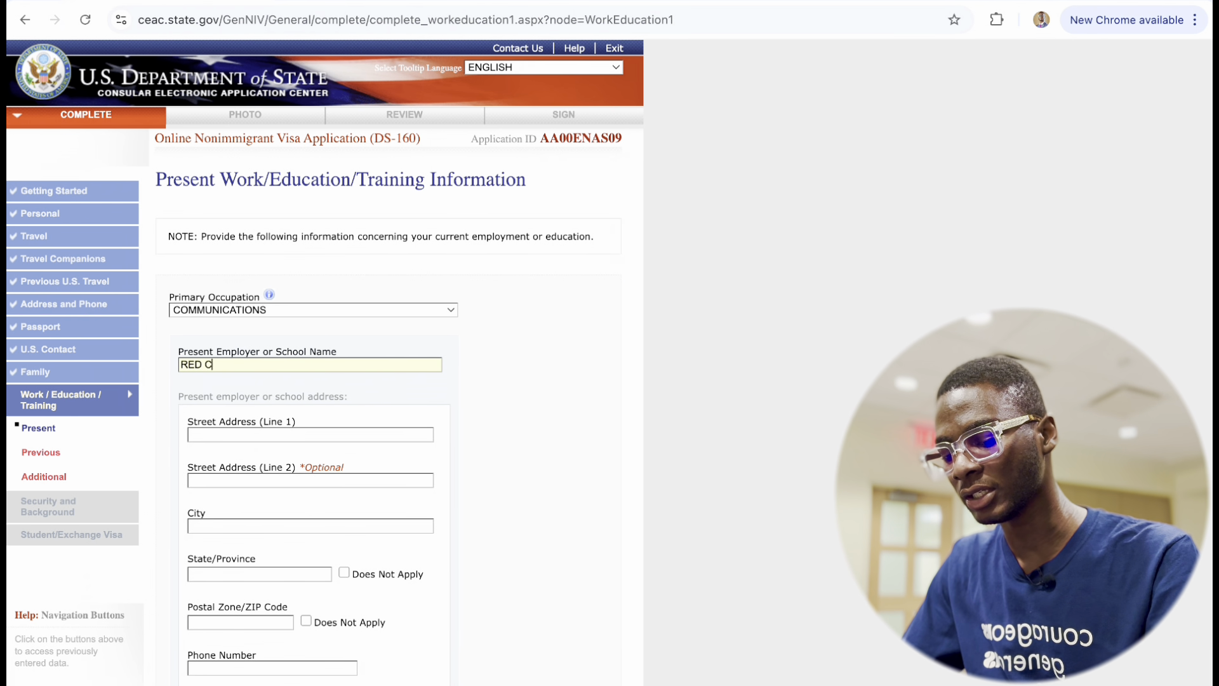
text(OMMUNI)
key(BackSpace)
key(BackSpace)
key(BackSpace)
key(BackSpace)
key(BackSpace)
key(BackSpace)
key(BackSpace)
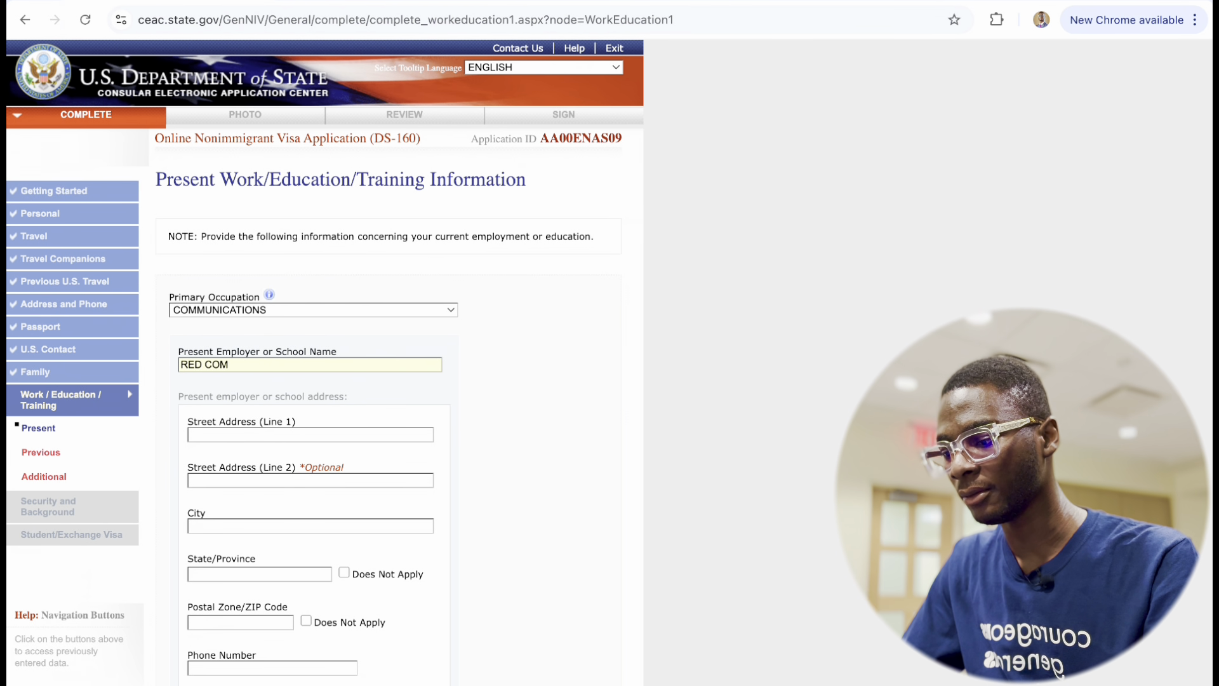
text(MEDIA)
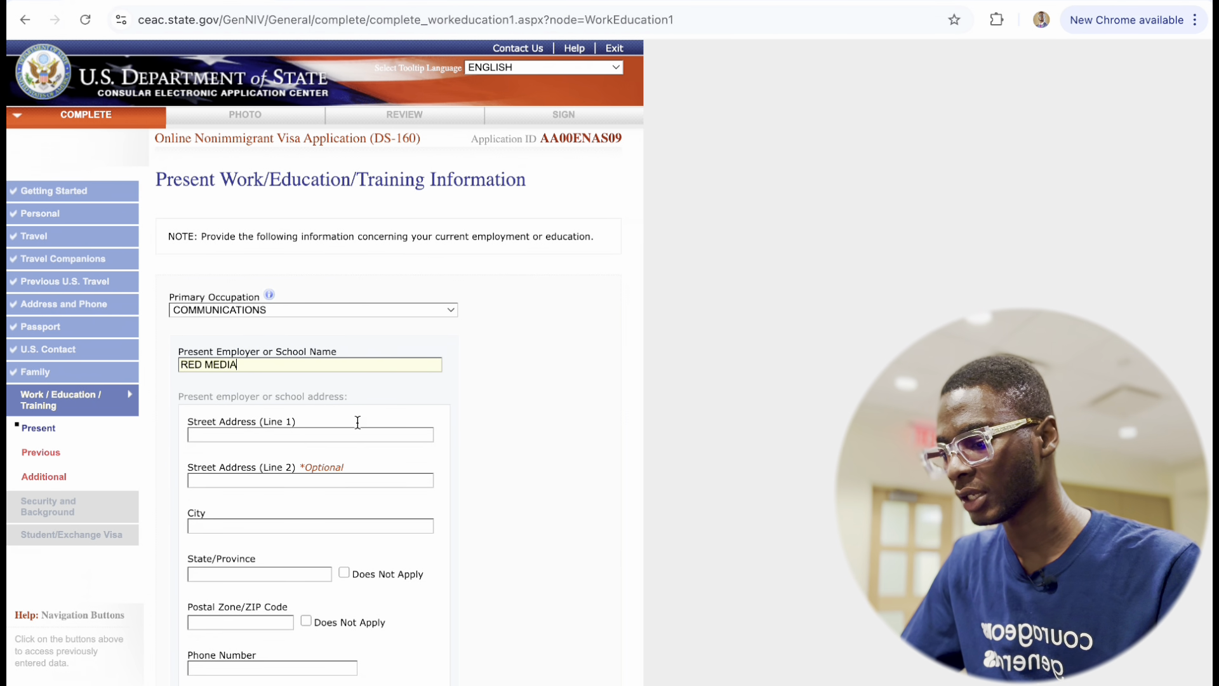
click(231, 436)
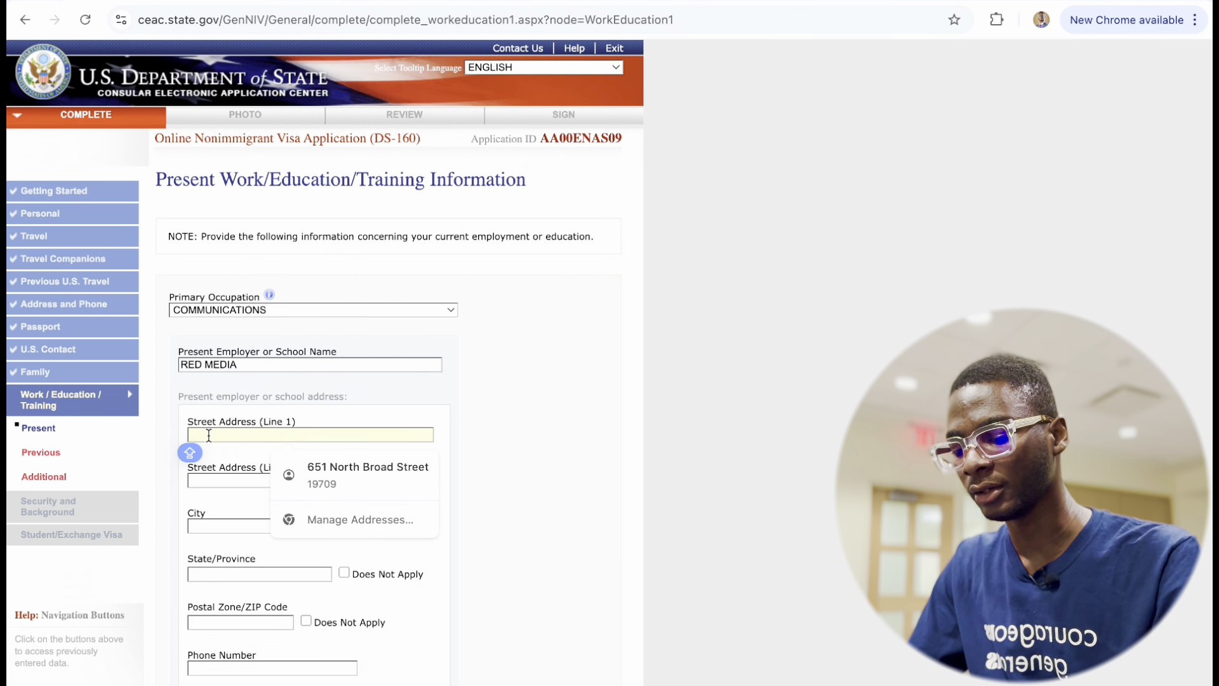
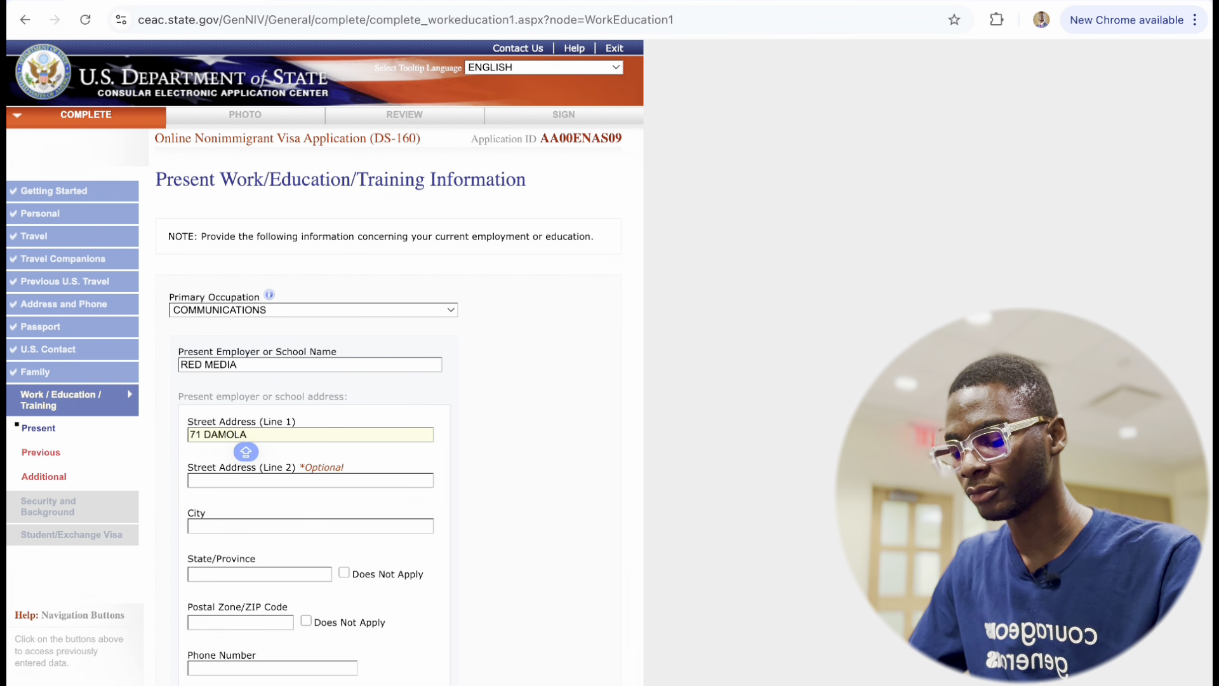
Fill in employer city SURULERE, state LAGOS, postal code 100234 and the employer's phone number.
key(Caps_Lock)
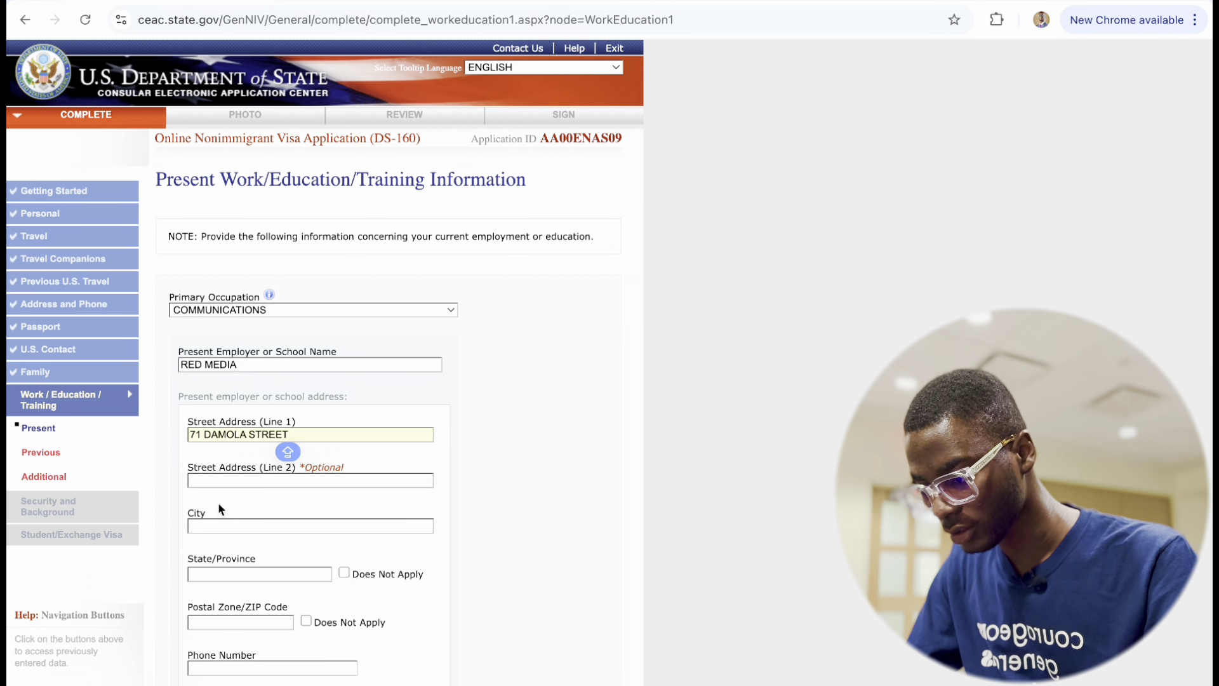
click(209, 525)
text(SU)
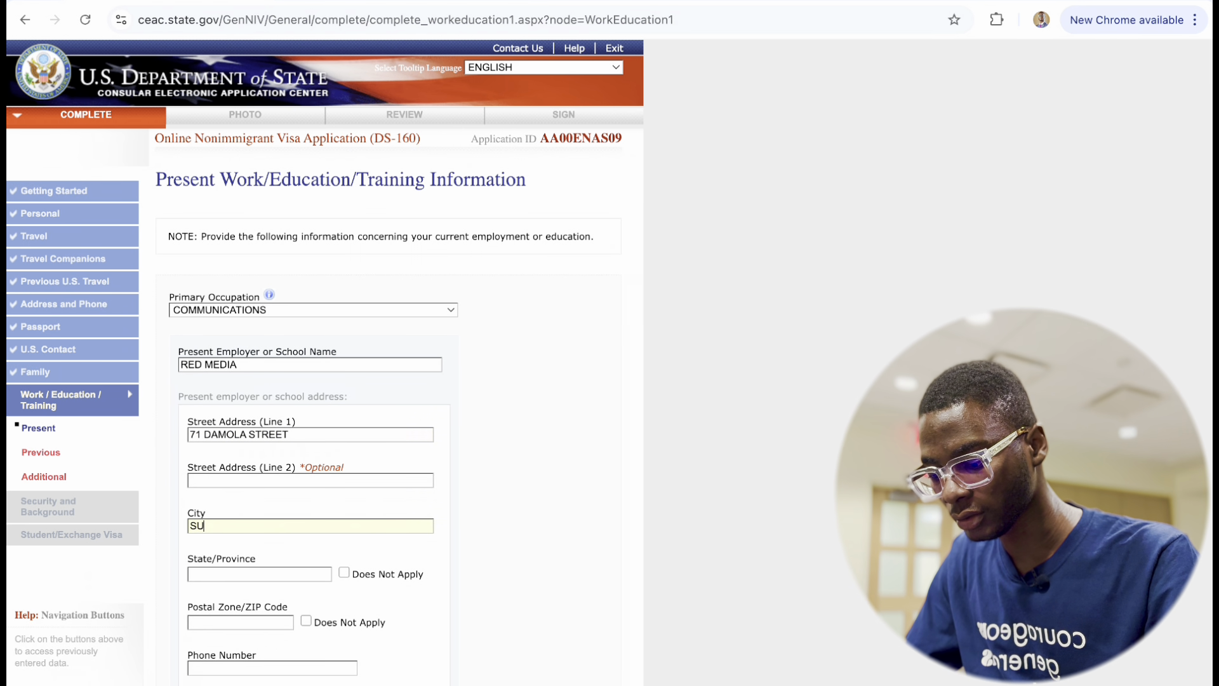
text(RULERE)
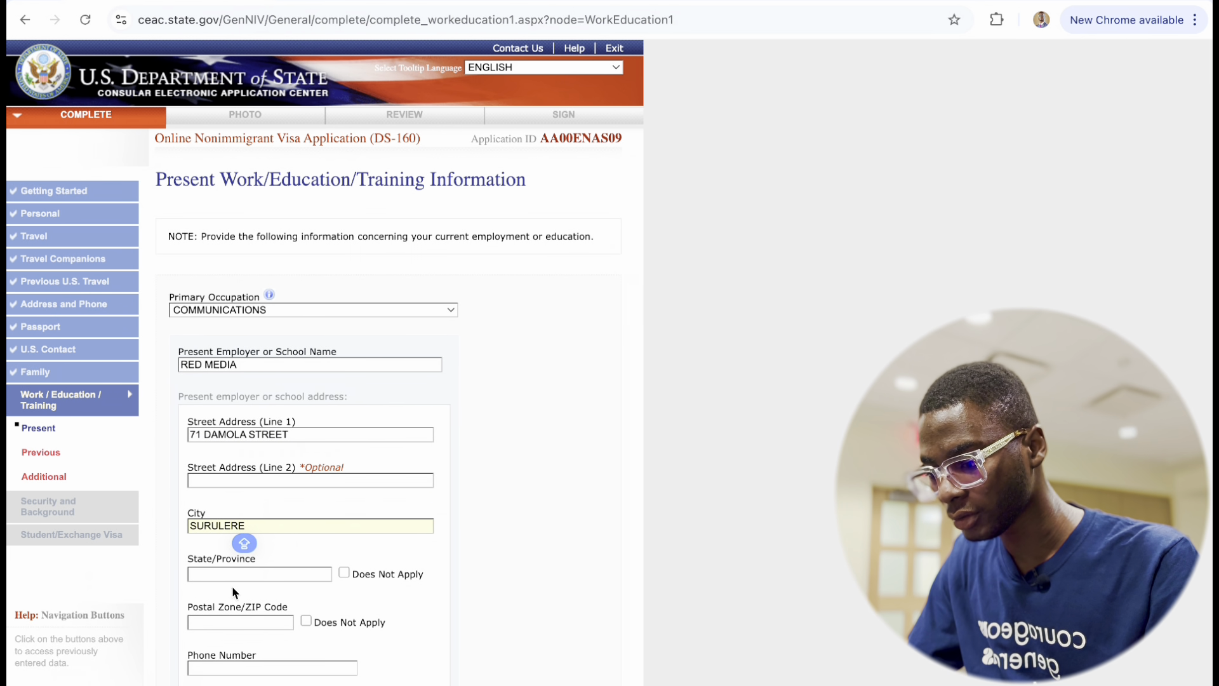
click(230, 577)
text(LAGOS)
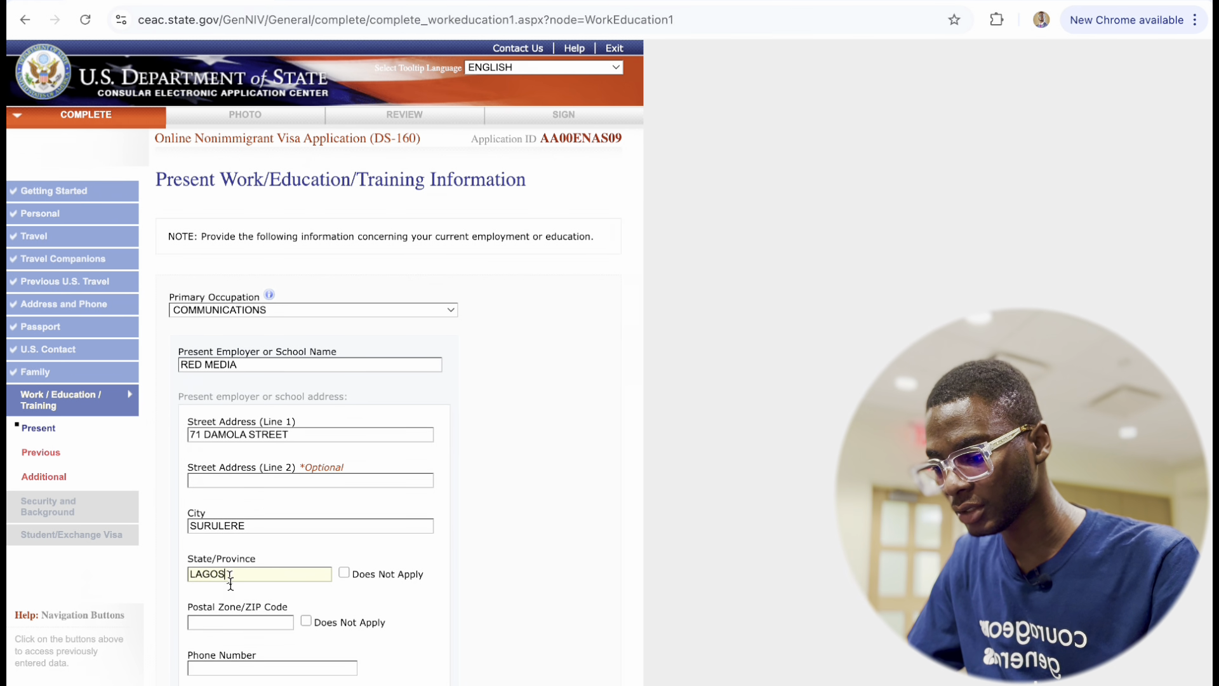
scroll(240, 649, down, 2)
click(219, 492)
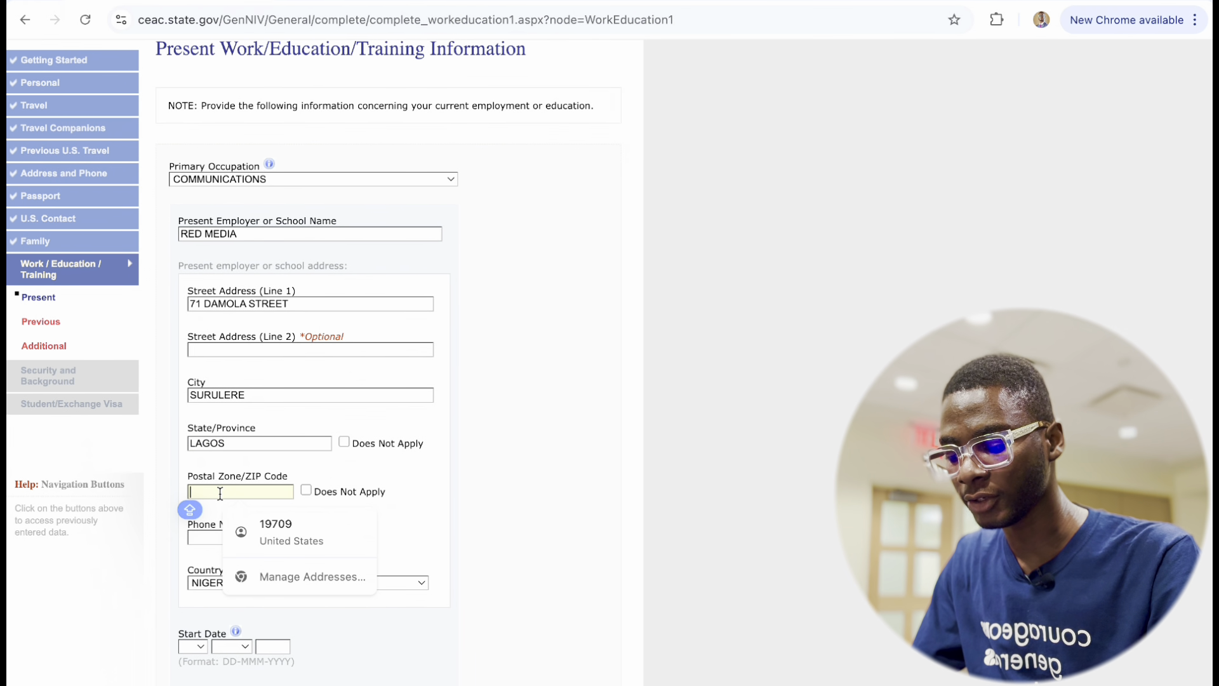
text(100234)
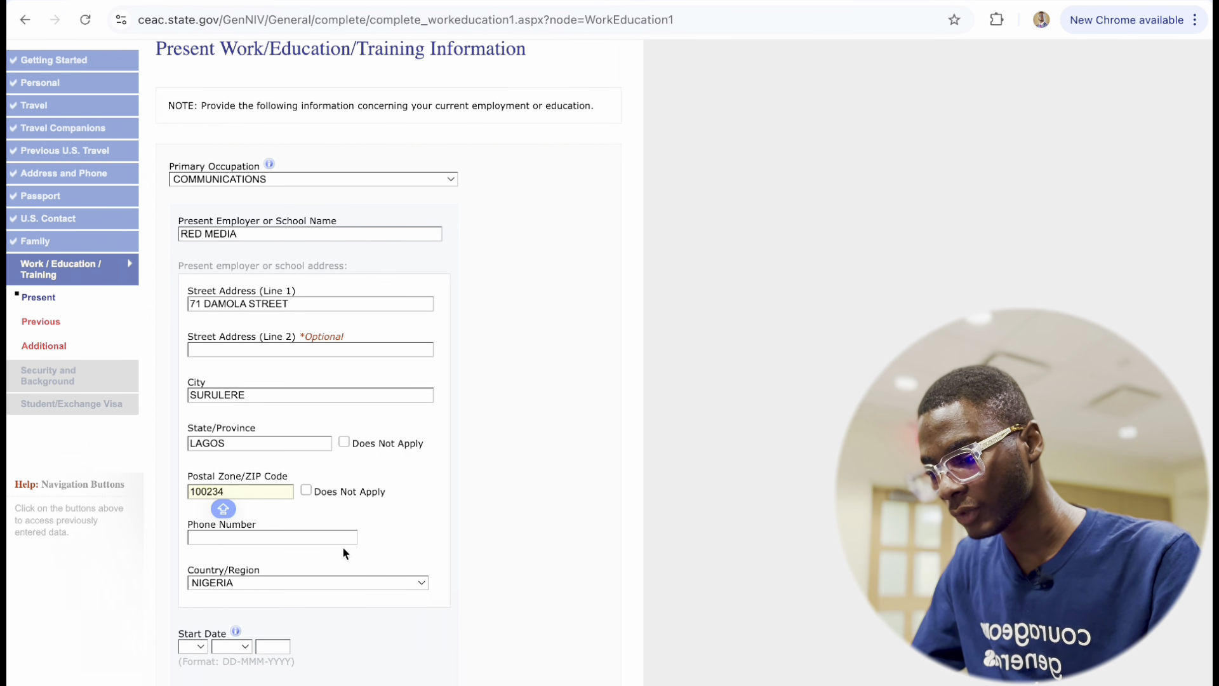
click(243, 536)
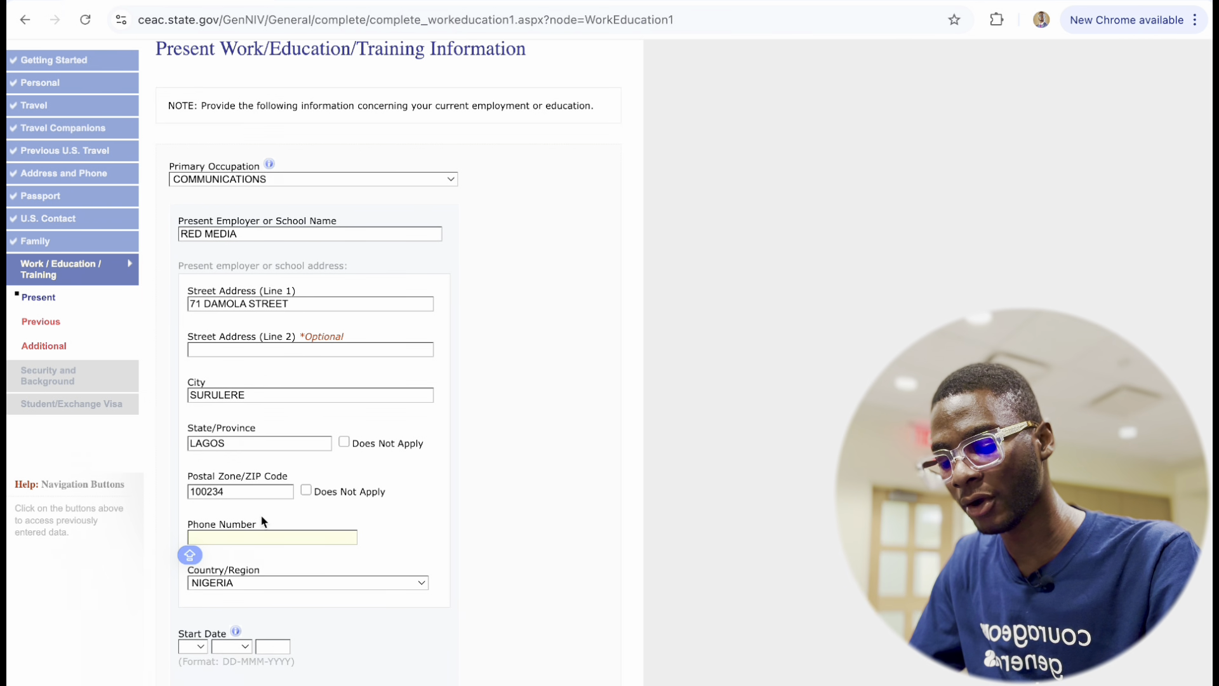
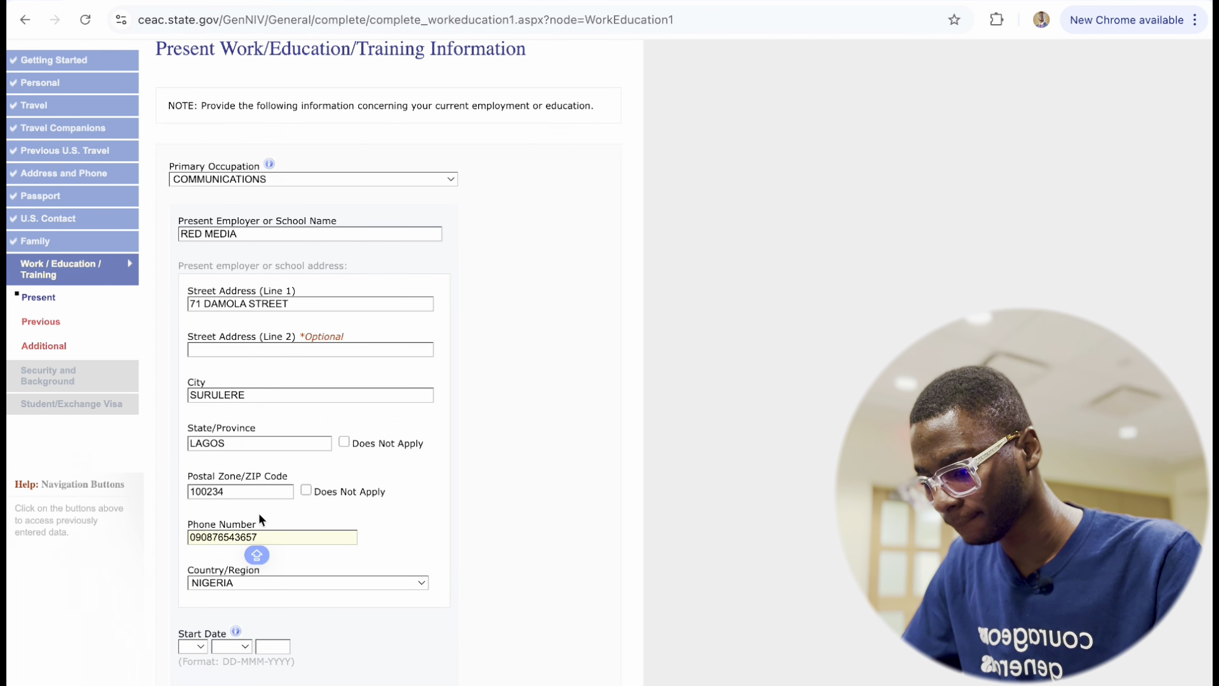
scroll(250, 573, down, 4)
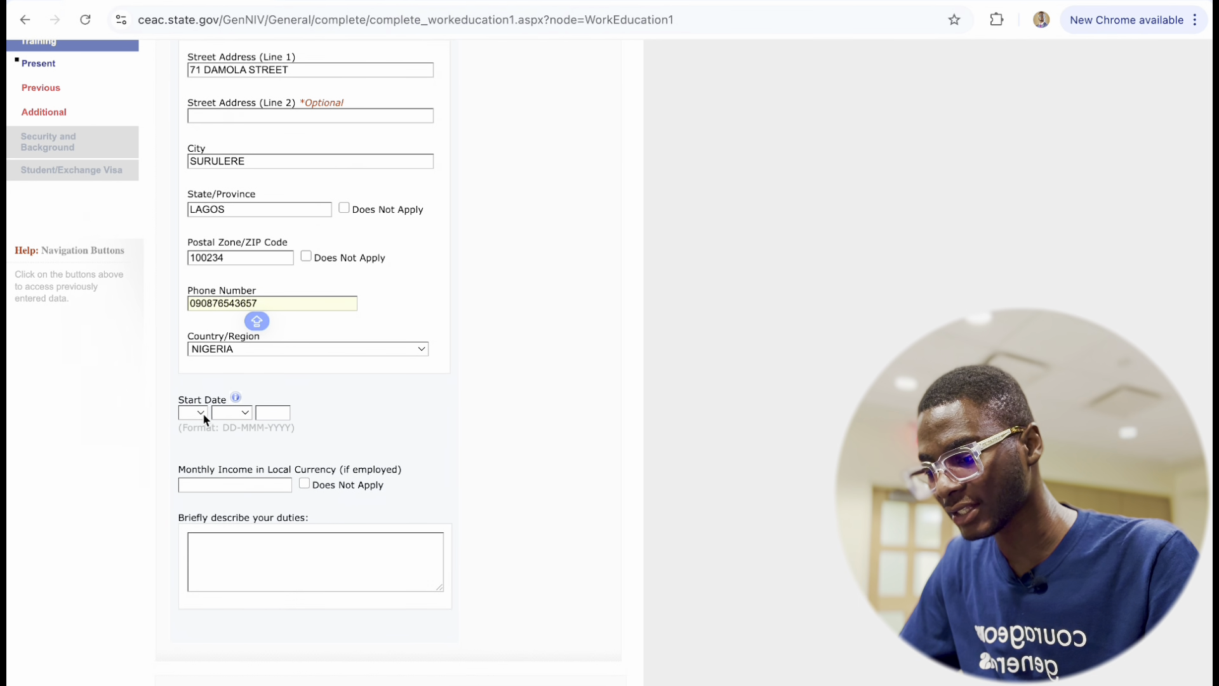
Set the job start date to 09 MAY 2021 and monthly income to 250000.
click(200, 413)
click(204, 579)
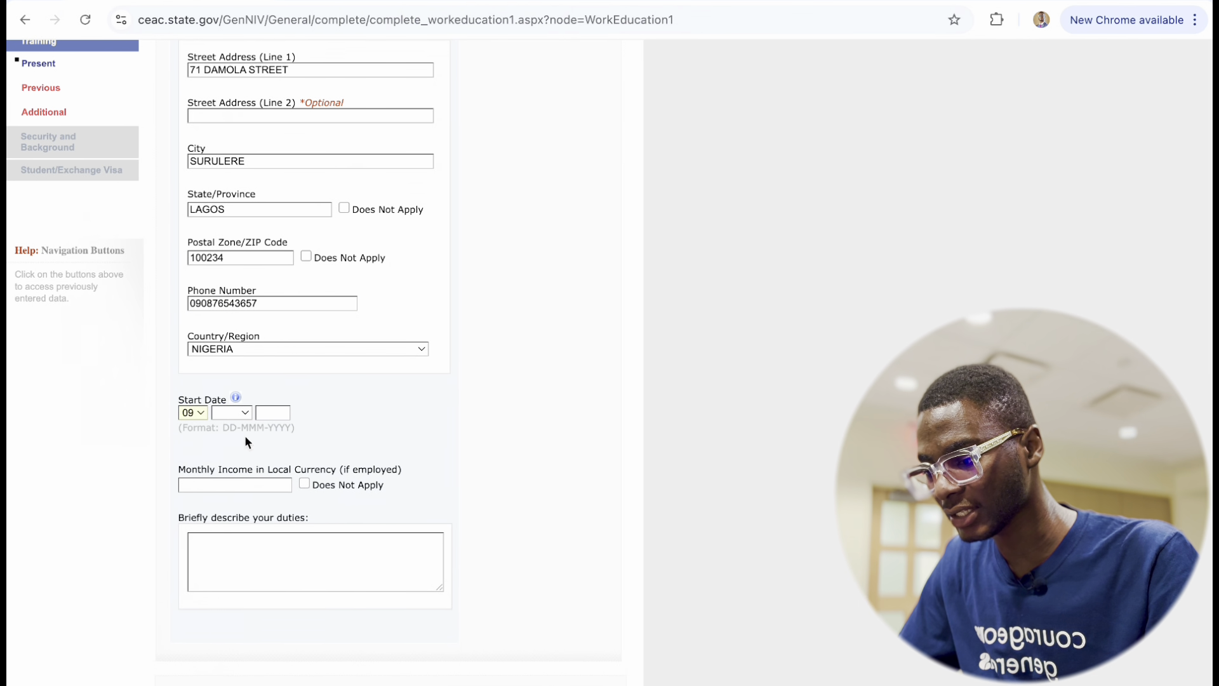
click(224, 413)
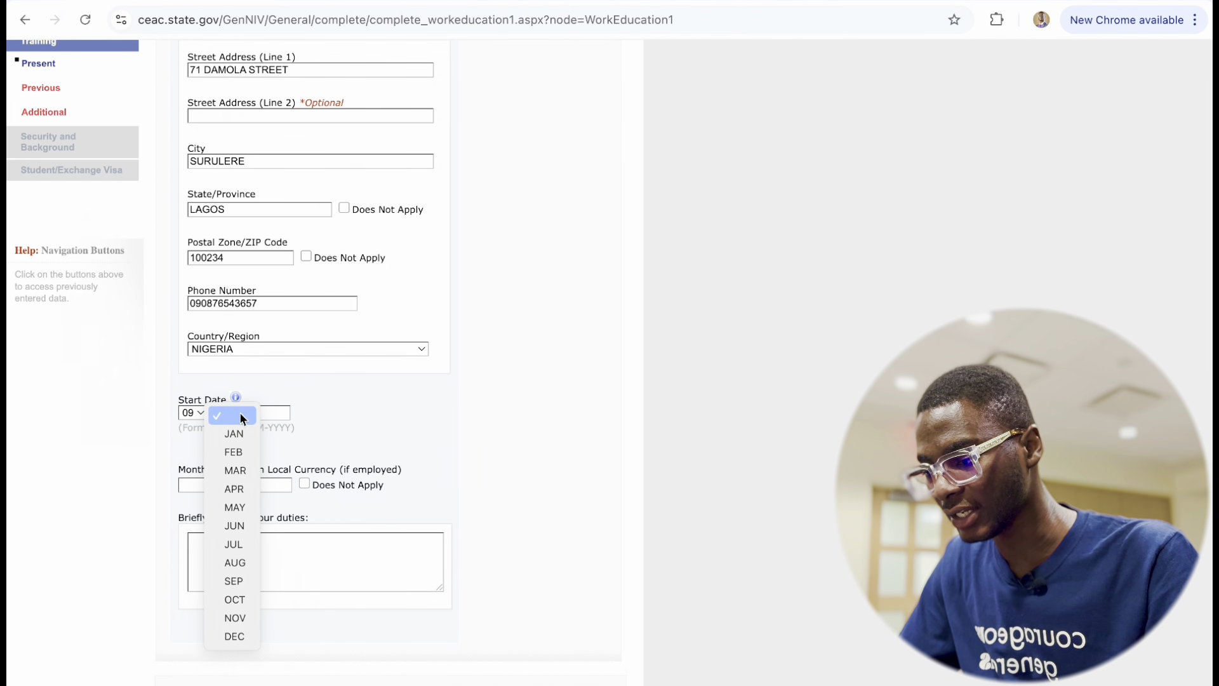
click(235, 508)
click(273, 412)
text(20)
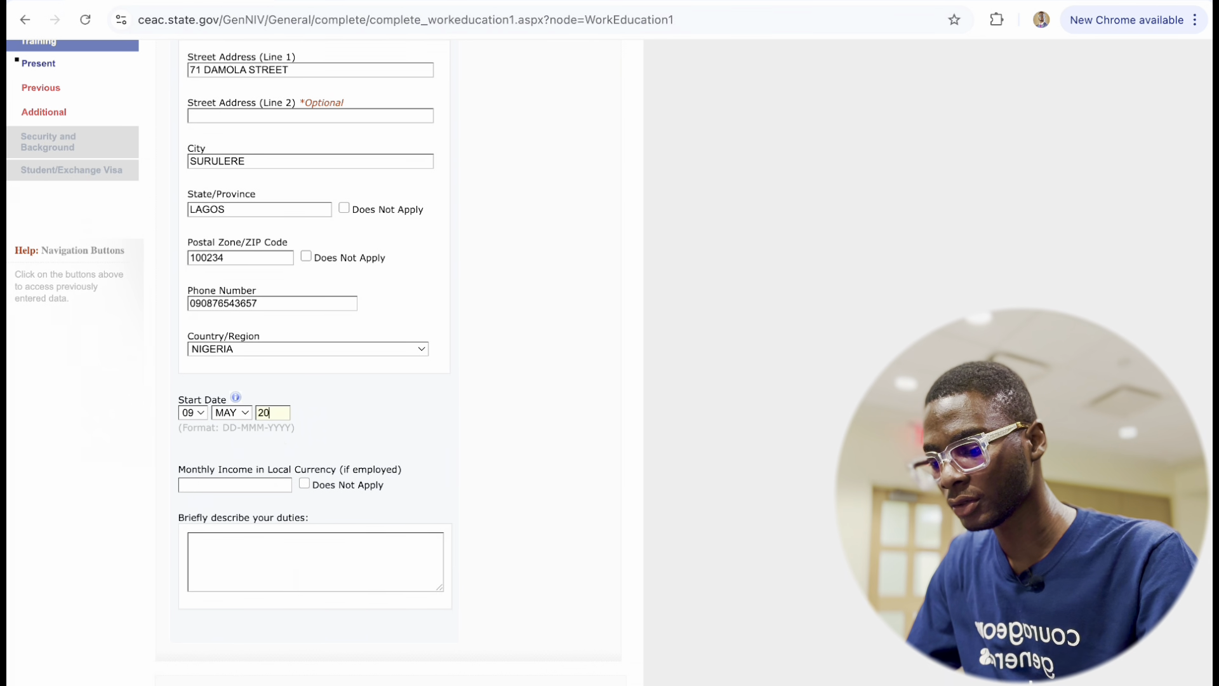
text(21)
click(232, 486)
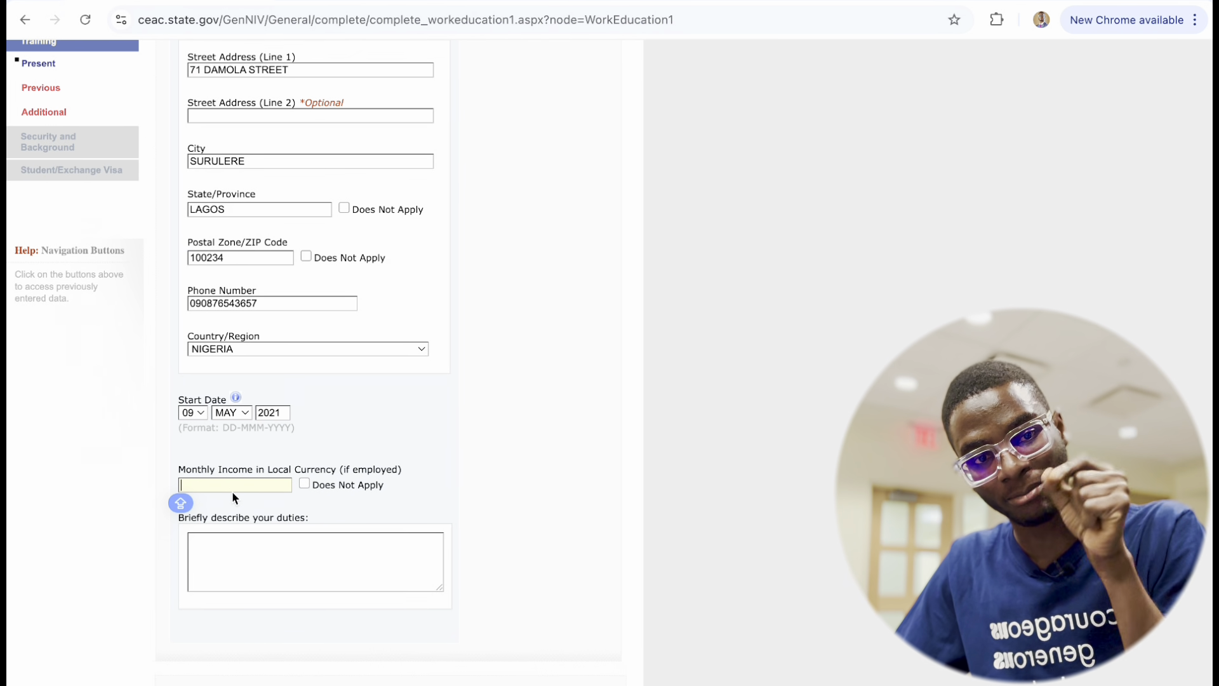
text(2500)
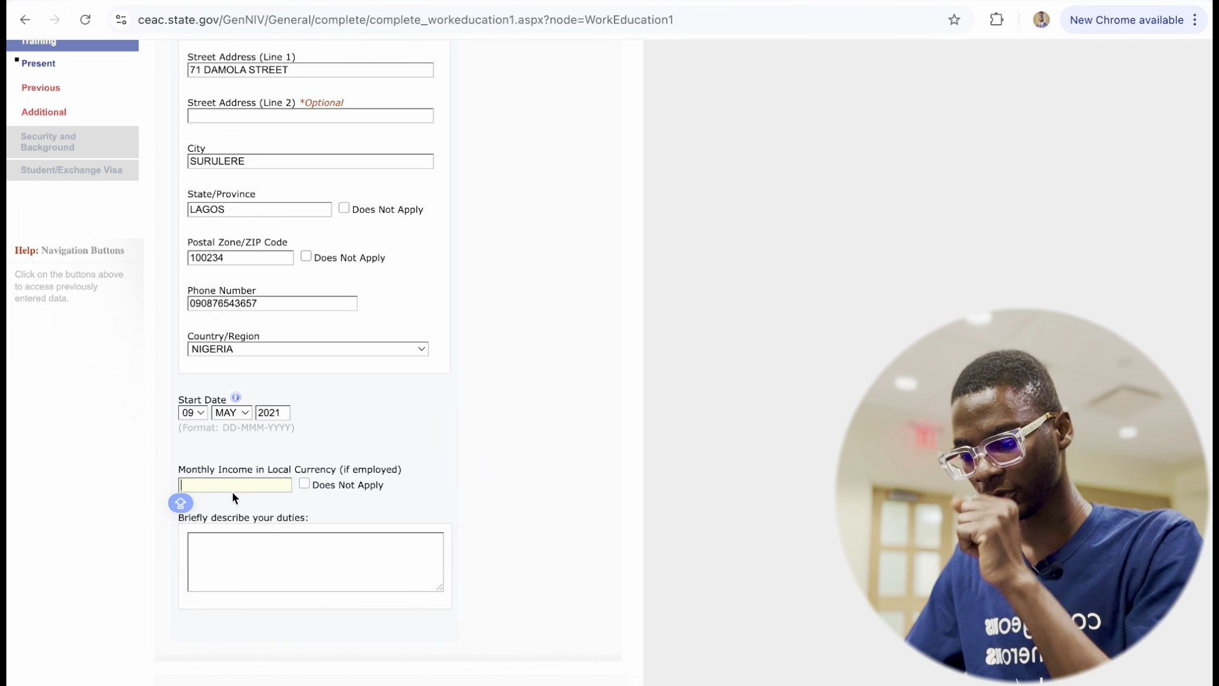
text(00)
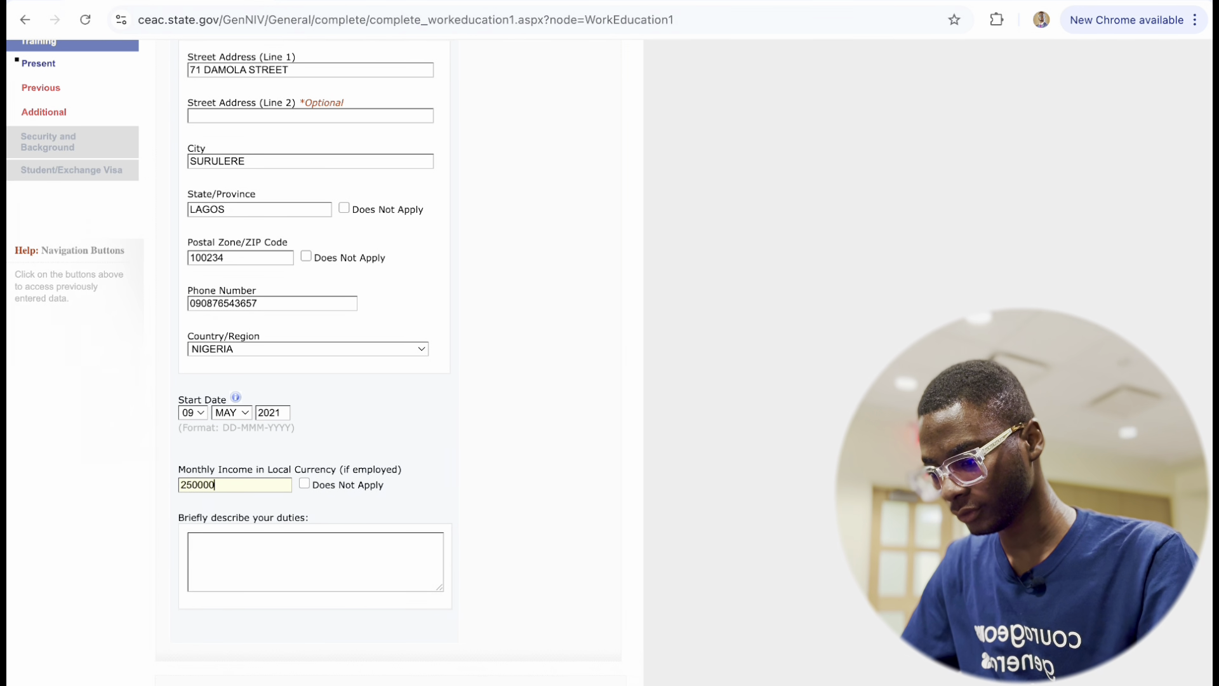
scroll(311, 524, down, 3)
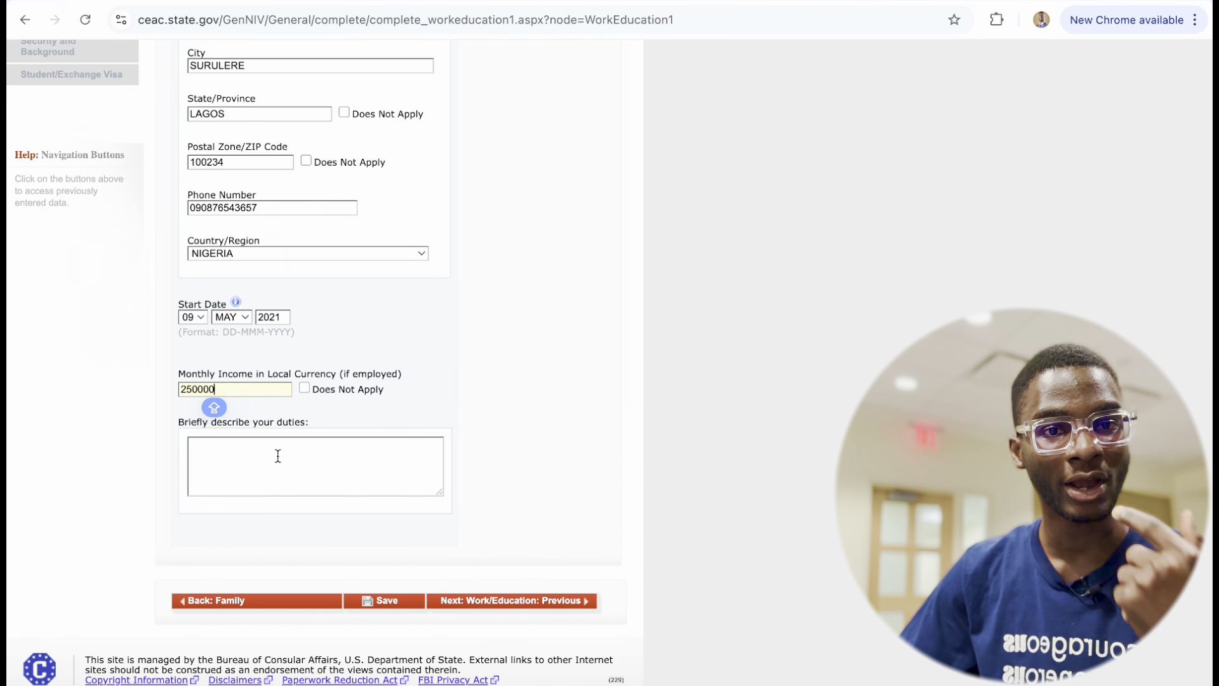
scroll(278, 456, up, 1)
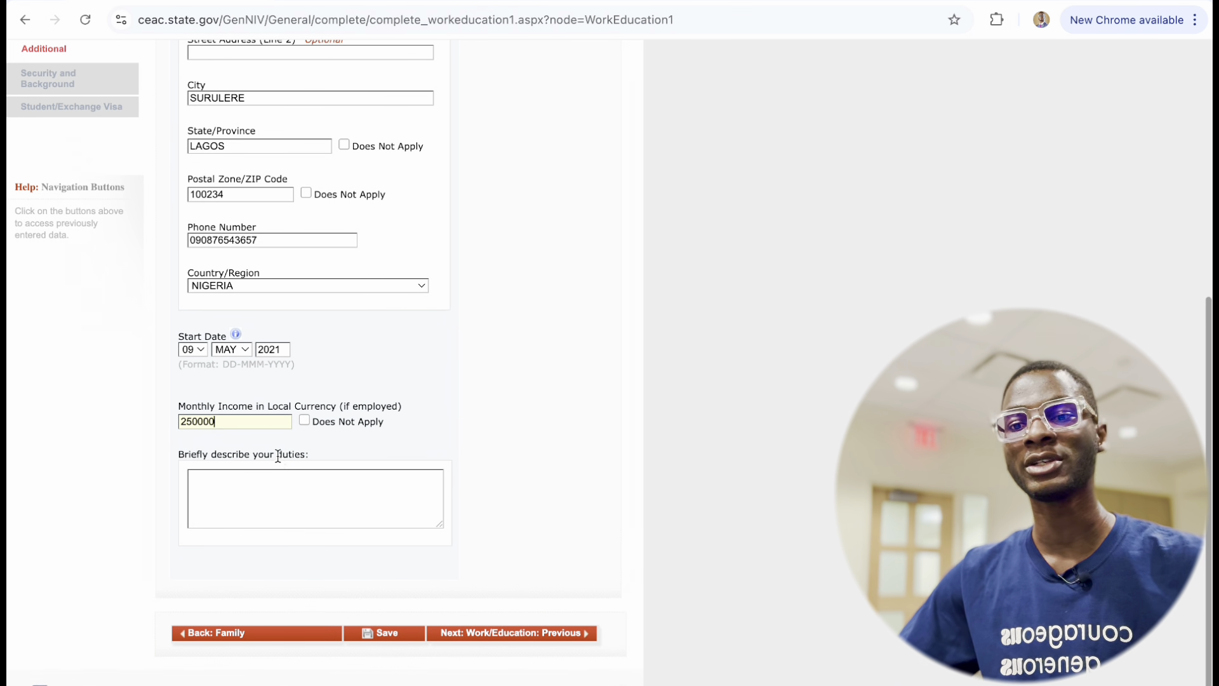
scroll(279, 456, down, 1)
key(Caps_Lock)
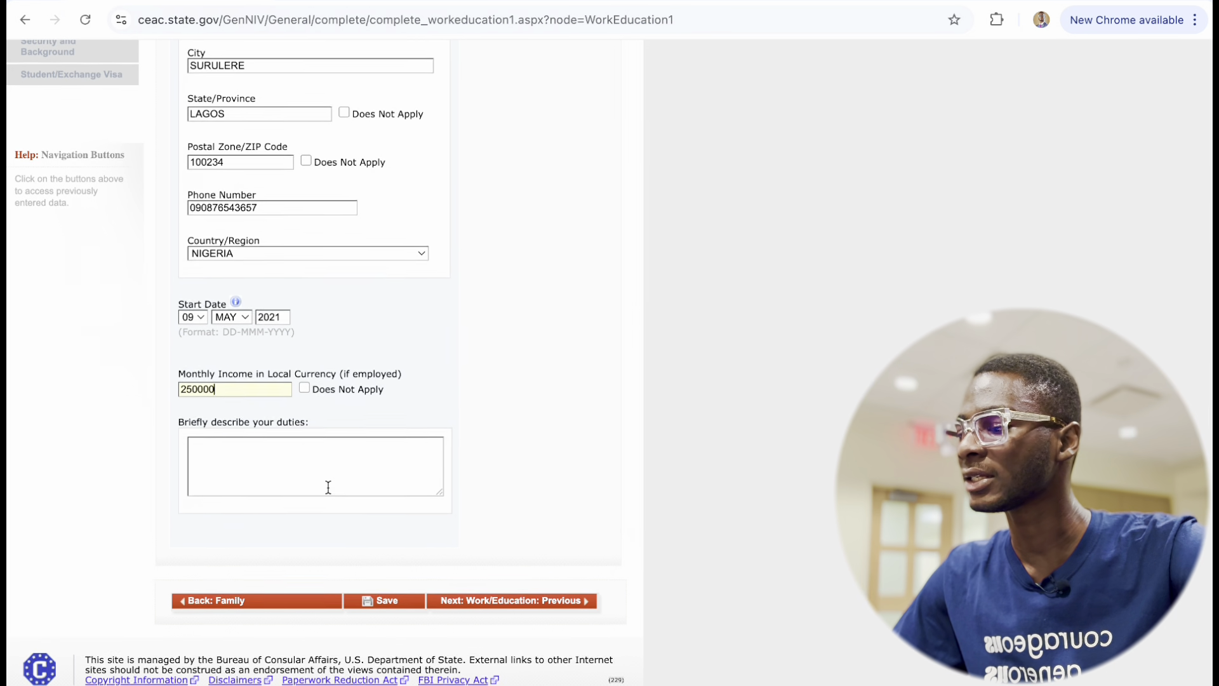
scroll(328, 487, up, 3)
scroll(328, 486, down, 3)
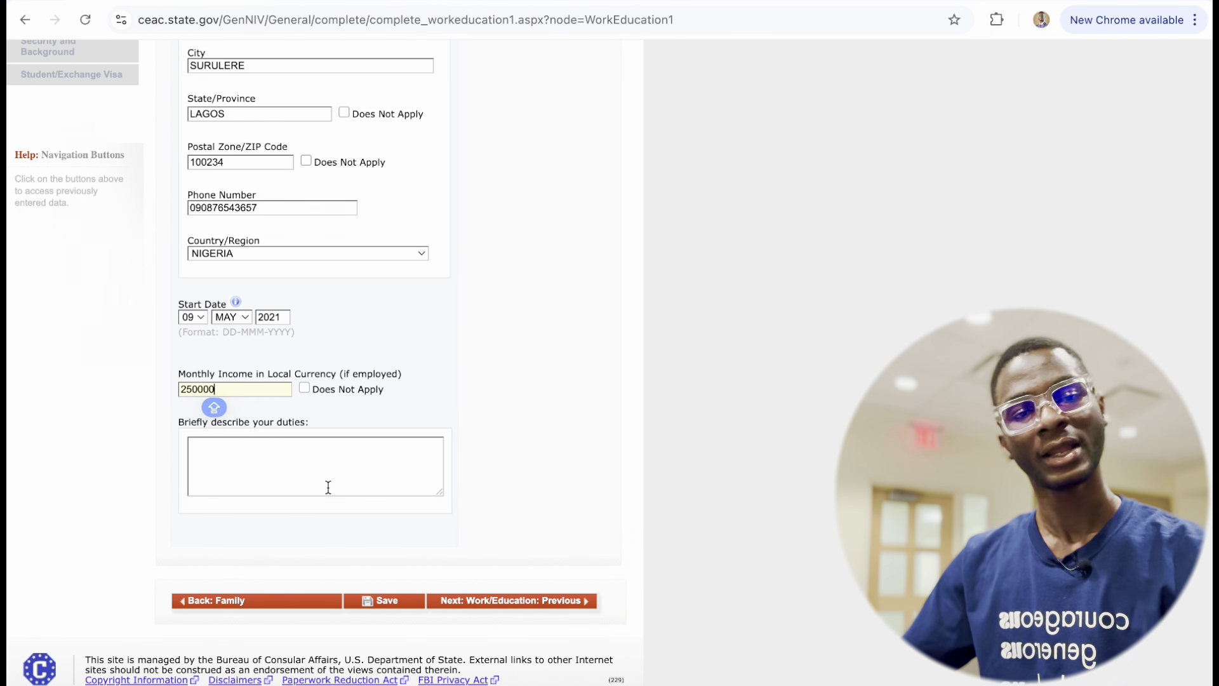
click(225, 446)
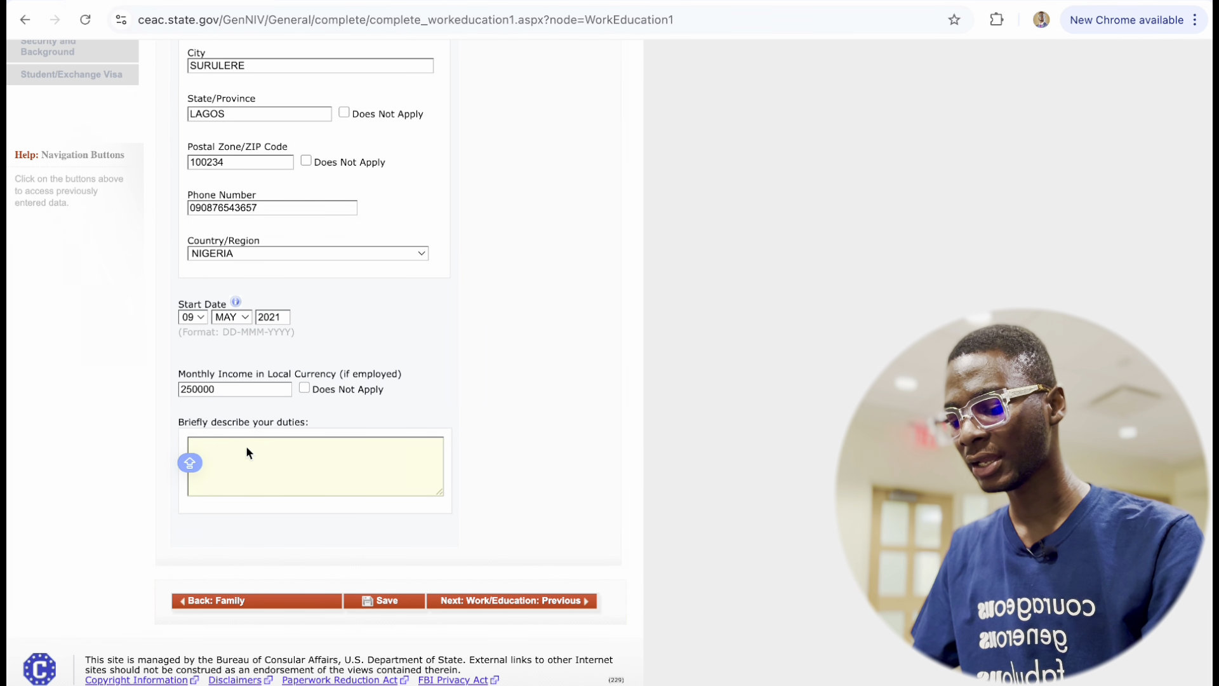
Type the duties opening 'I WORK AS A COMMUNICATIONS ASSOCIATE AT RED MEDIA WHERE MY RESPONSIBILITIES…'.
text(I WORK AS A)
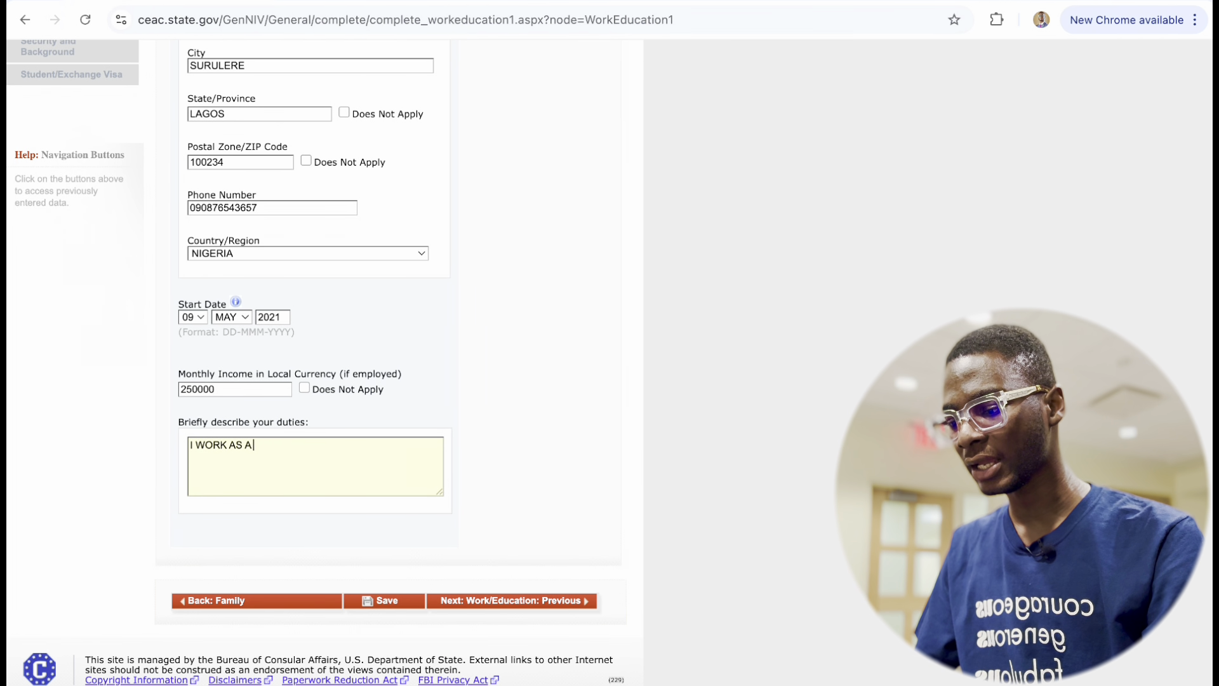
text( COMMUNIC)
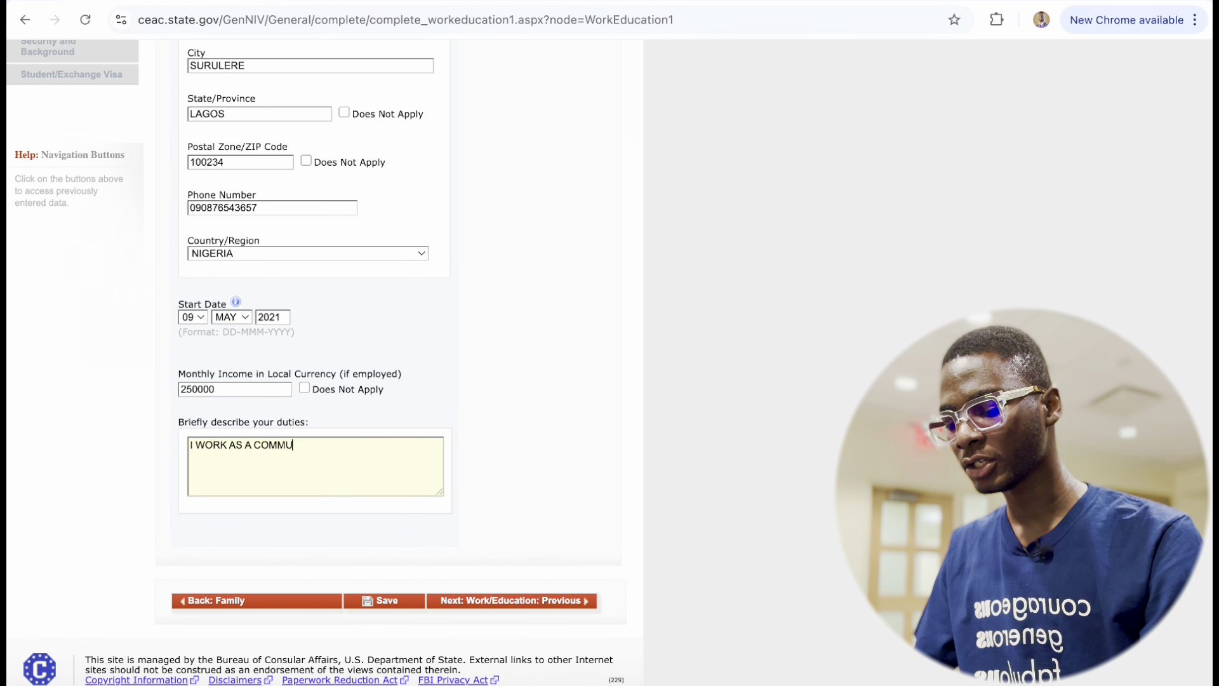
key(BackSpace)
key(BackSpace)
text(IC)
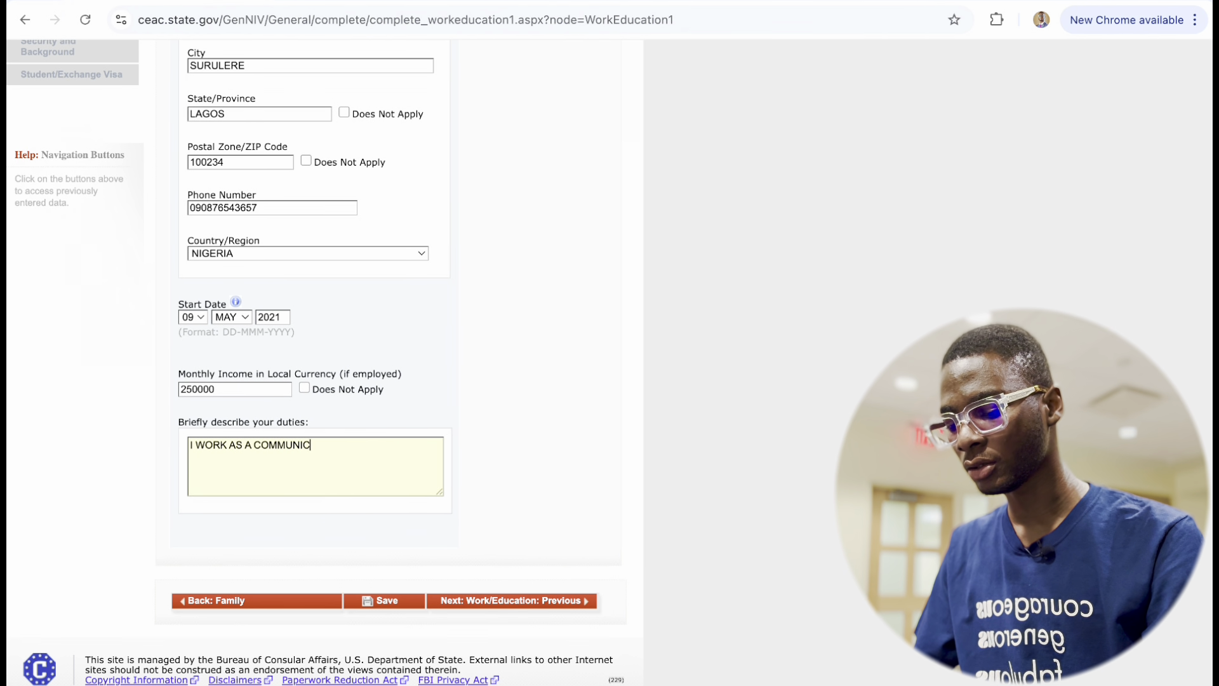
text(ATIONS ASSOCIATE A)
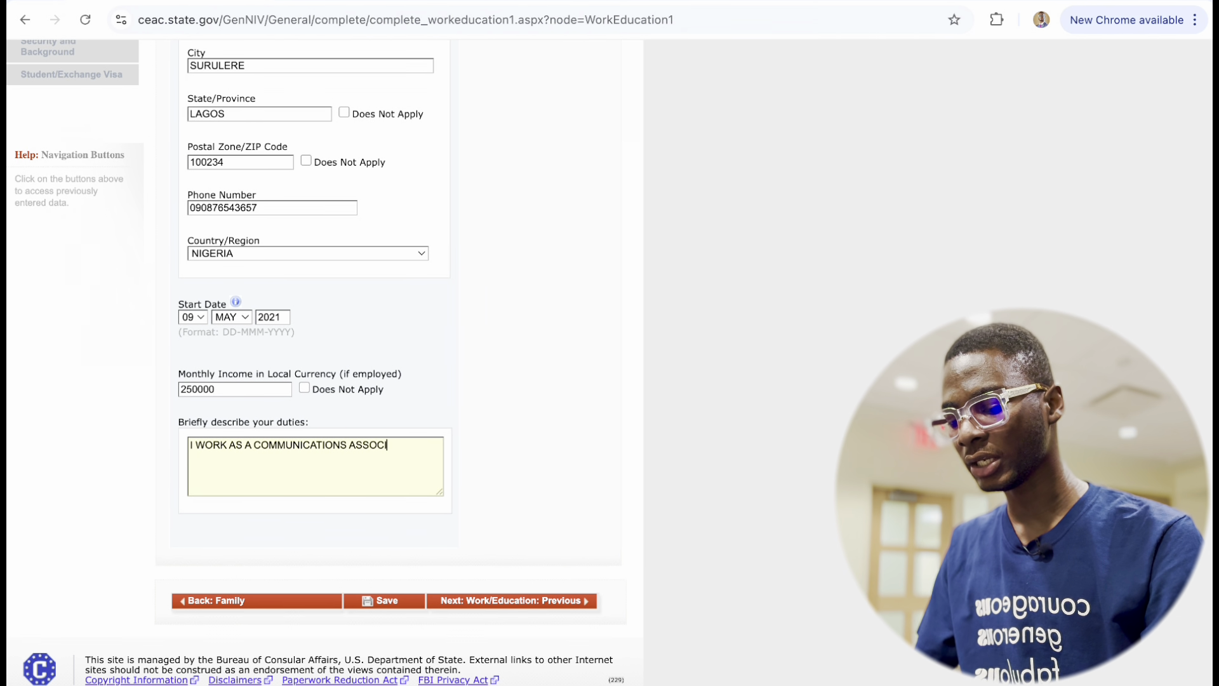
text(T NIG)
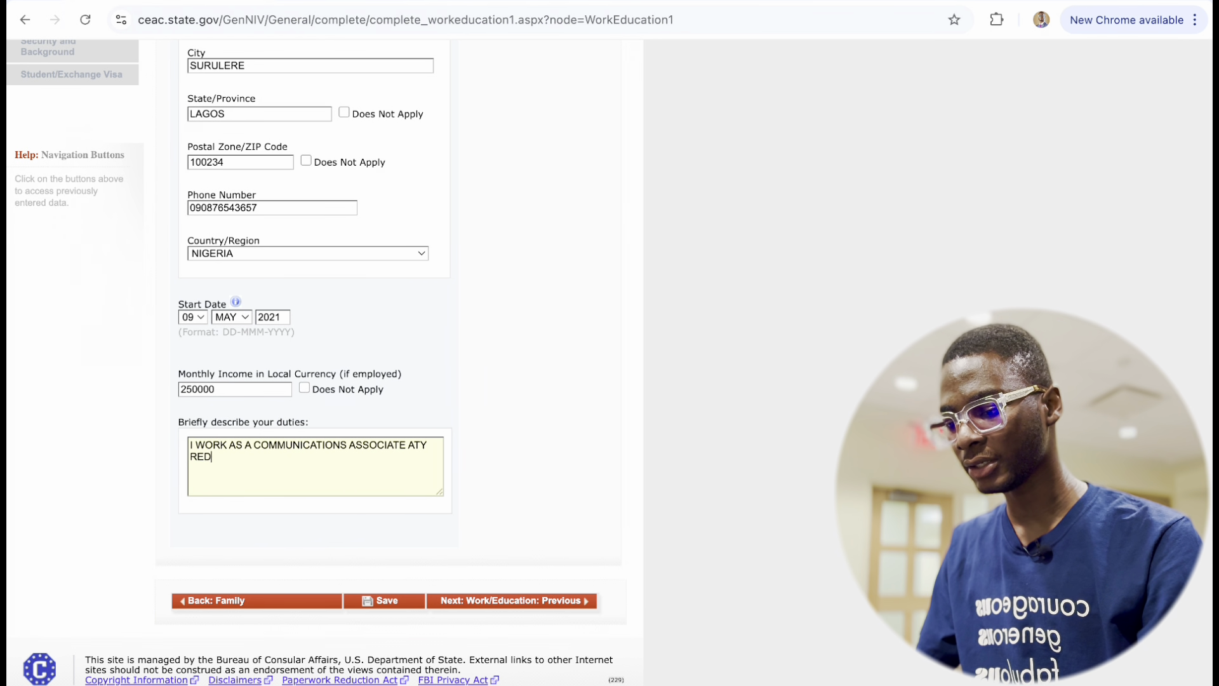
key(BackSpace)
key(BackSpace)
key(BackSpace)
key(BackSpace)
text(RED MEDIA)
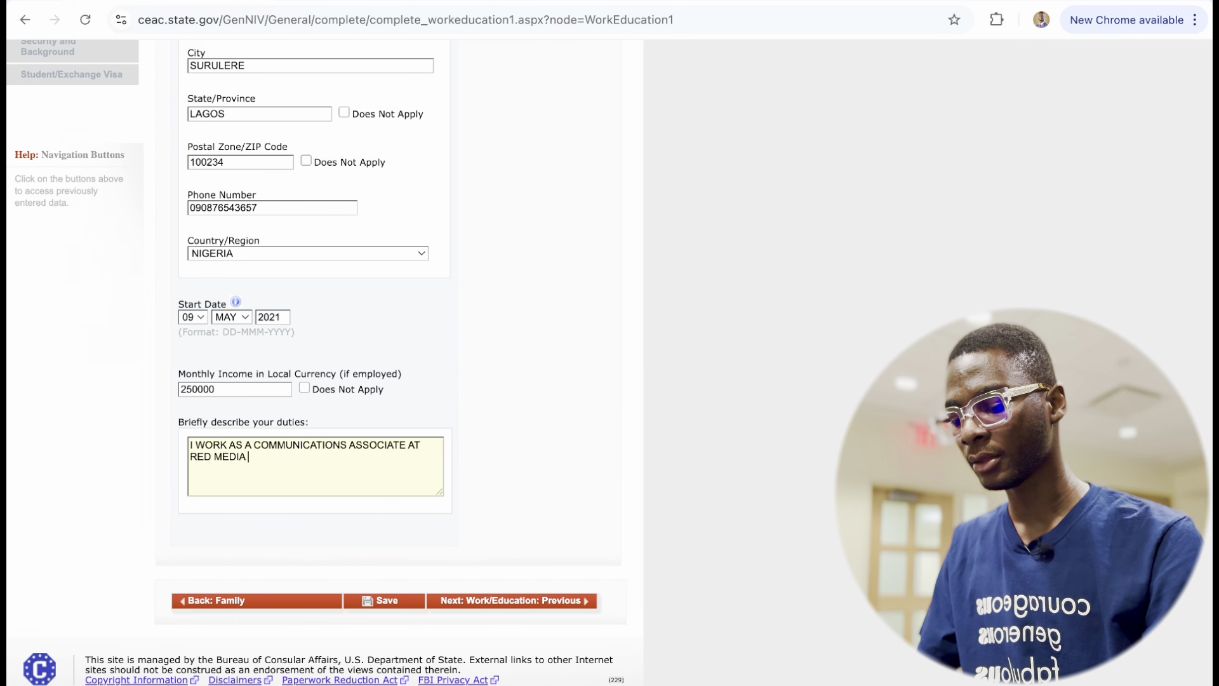
text( WHERE)
key(BackSpace)
key(BackSpace)
key(BackSpace)
key(BackSpace)
key(BackSpace)
key(BackSpace)
key(BackSpace)
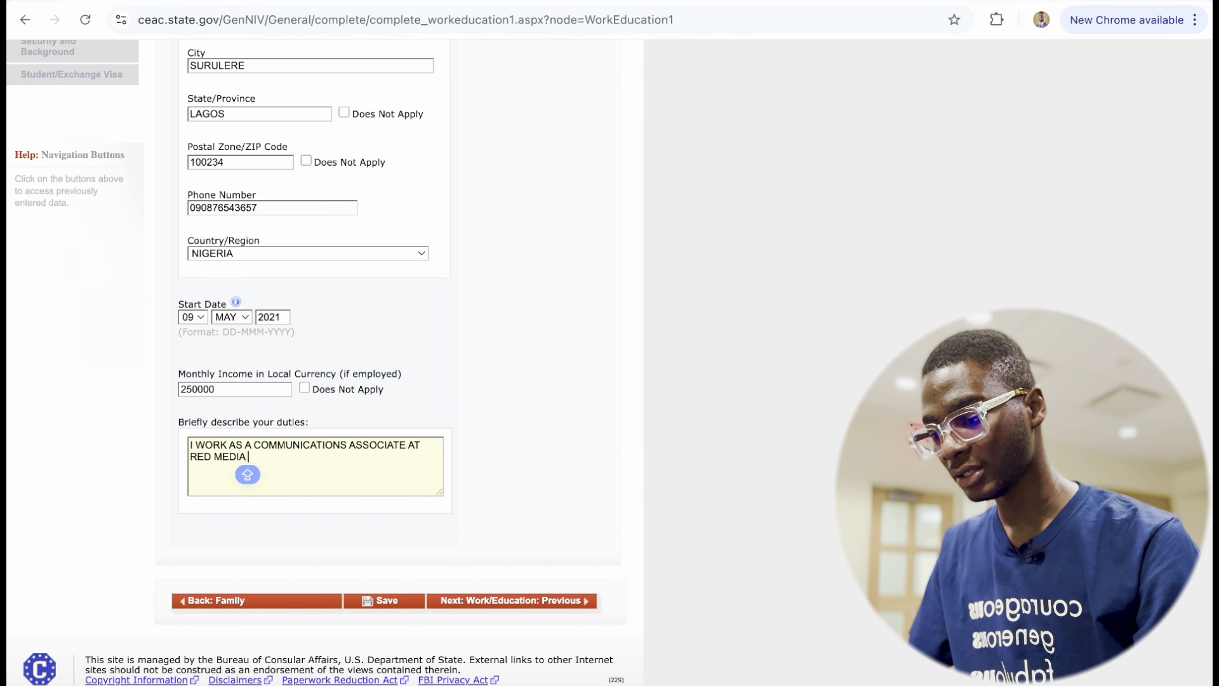
text(WHERE MY )
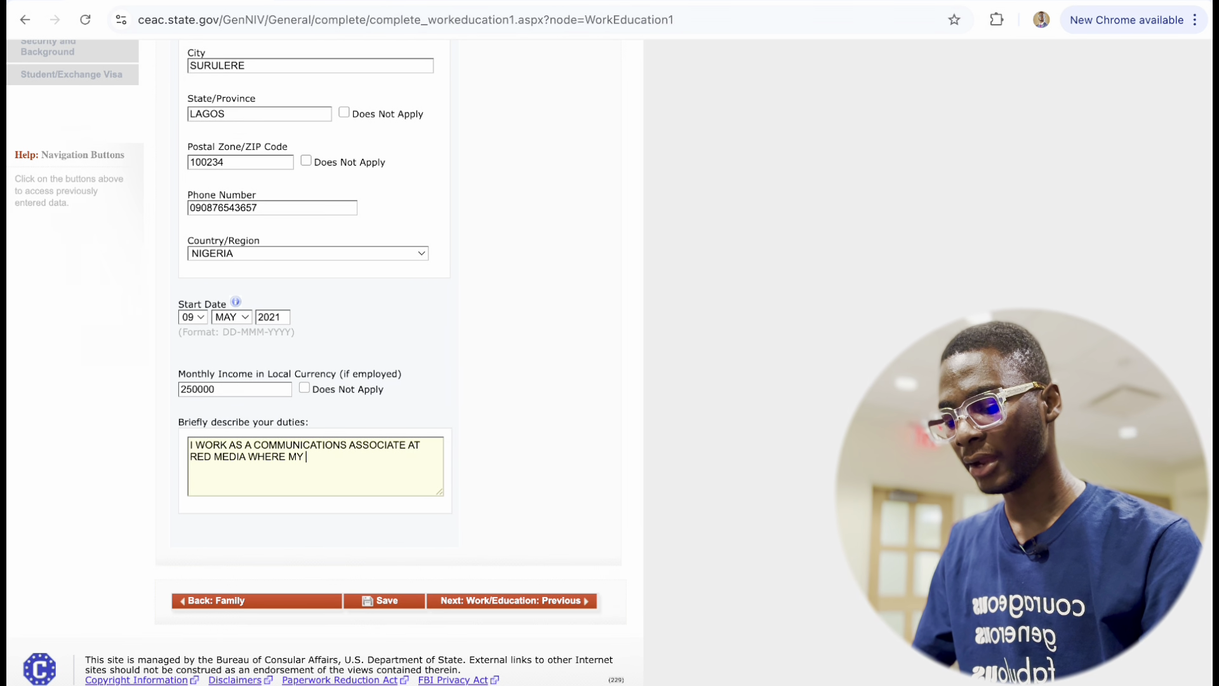
text(RESPO)
key(BackSpace)
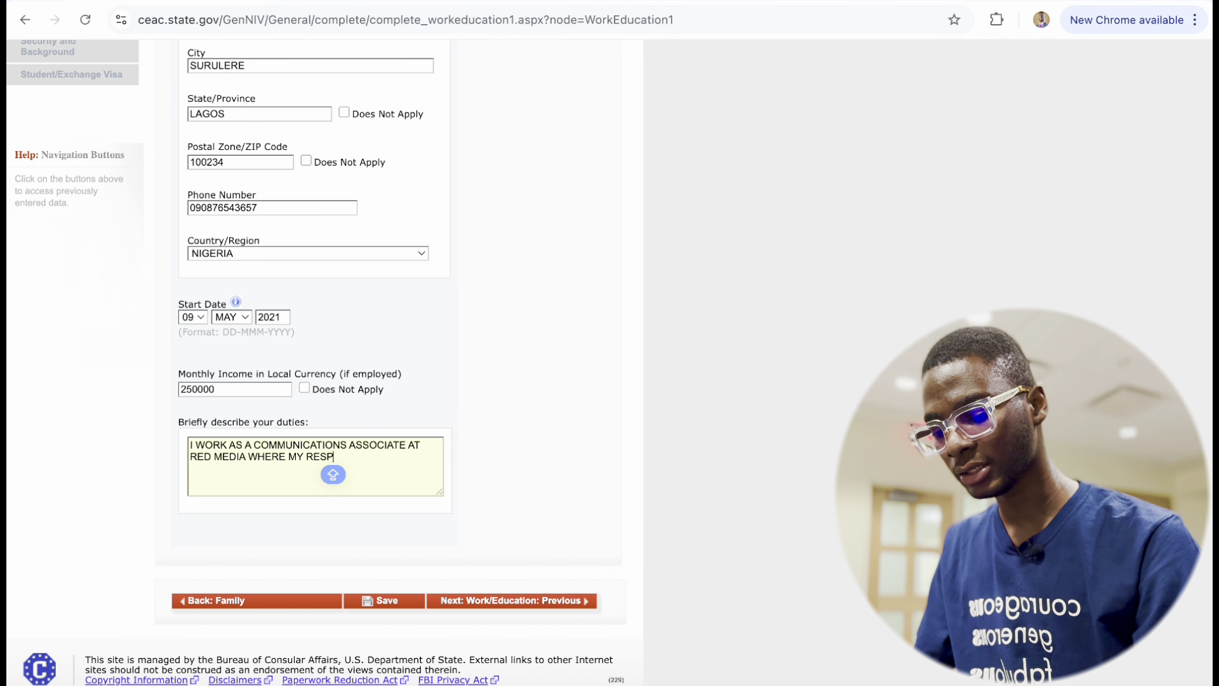
text(ONISIBILITIUE)
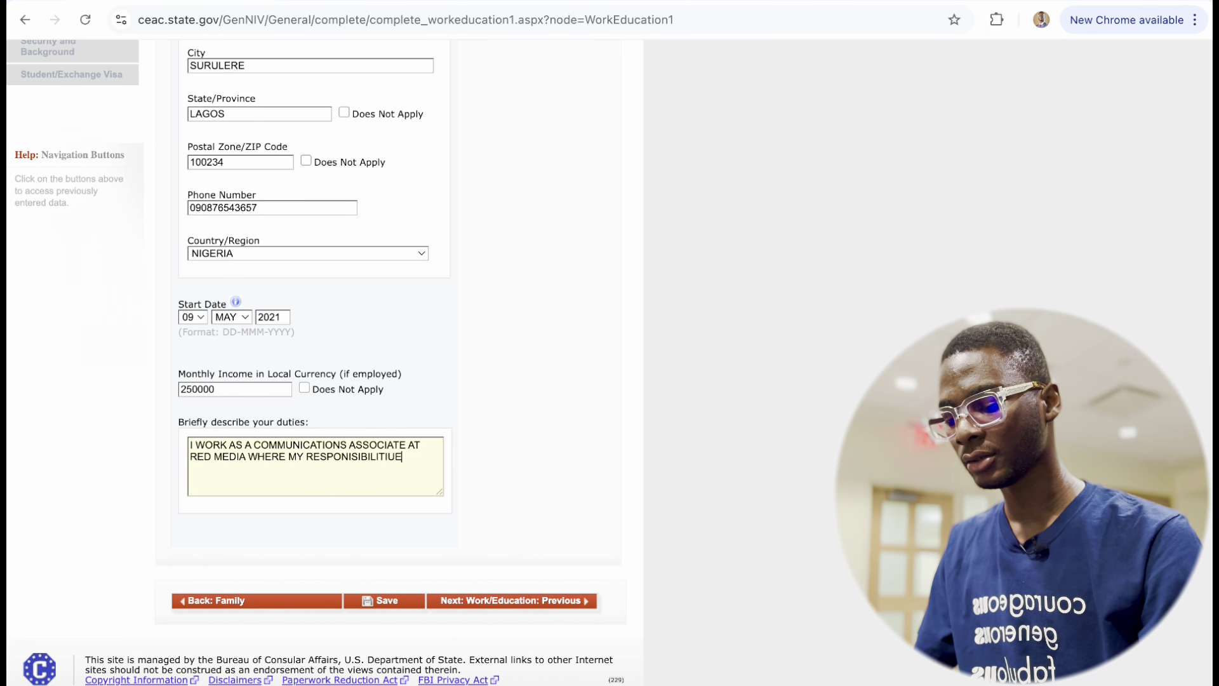
text(S ARE NOIT LIN)
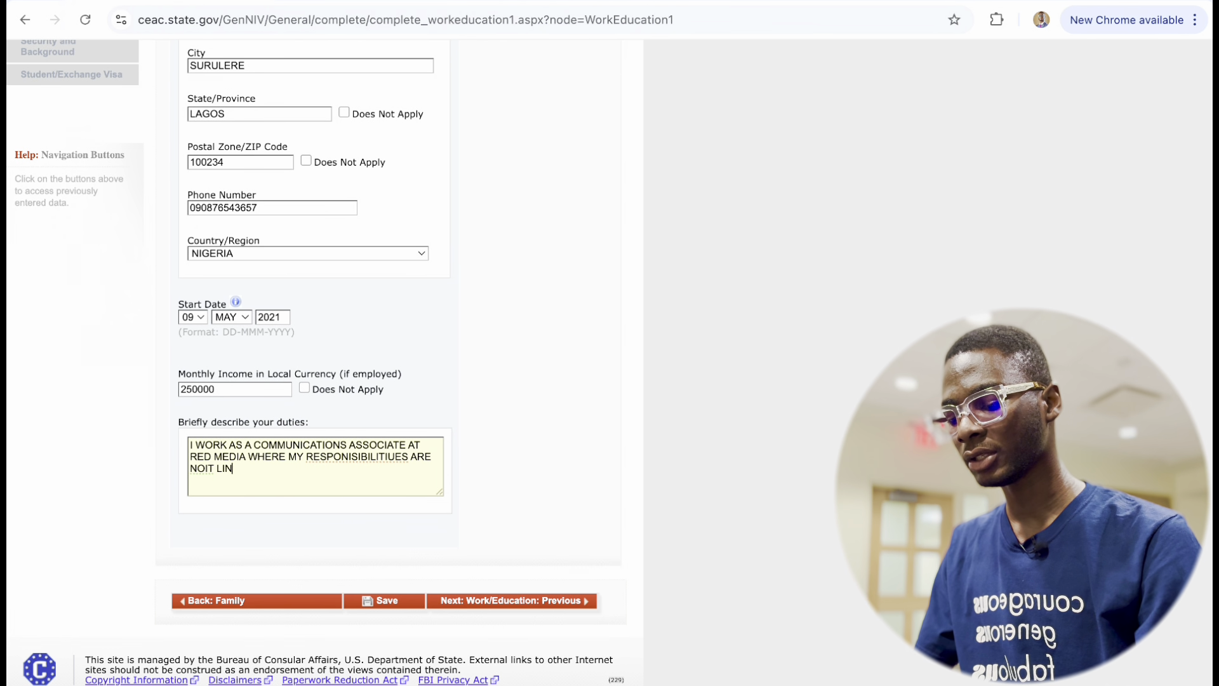
text(IRT3ED TPO)
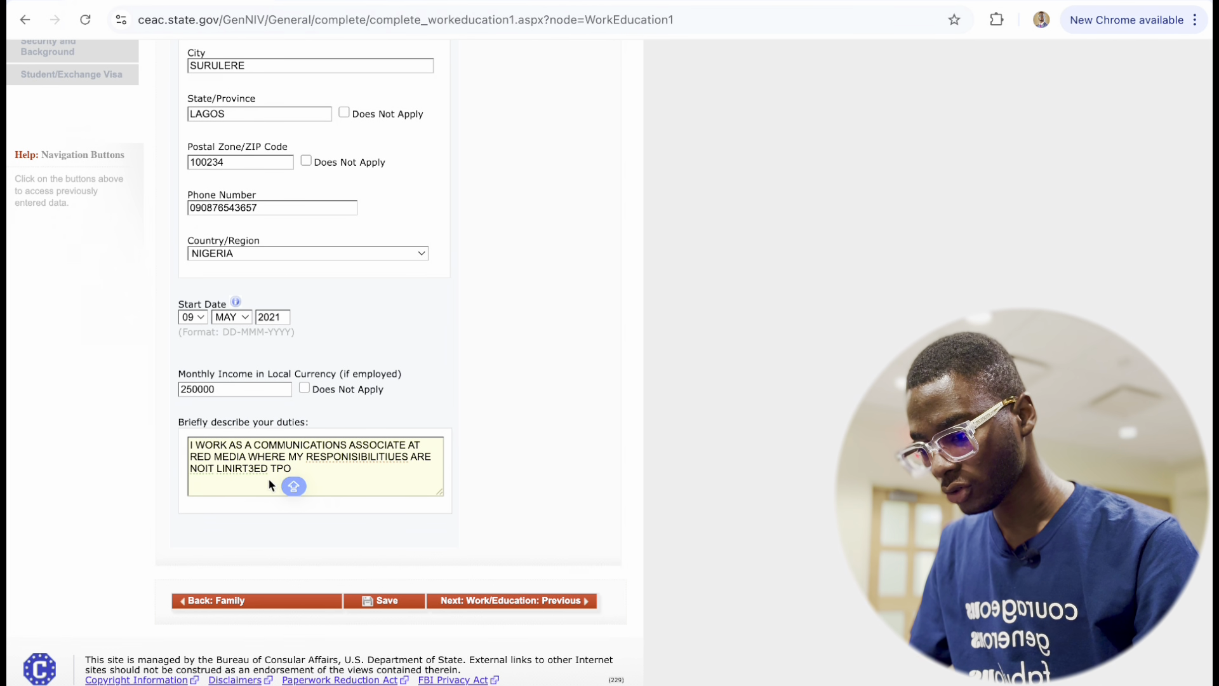
Correct RESPONSIBILITIES, NOT and LIMITED using spelling suggestions, then continue the duties text.
right_click(370, 457)
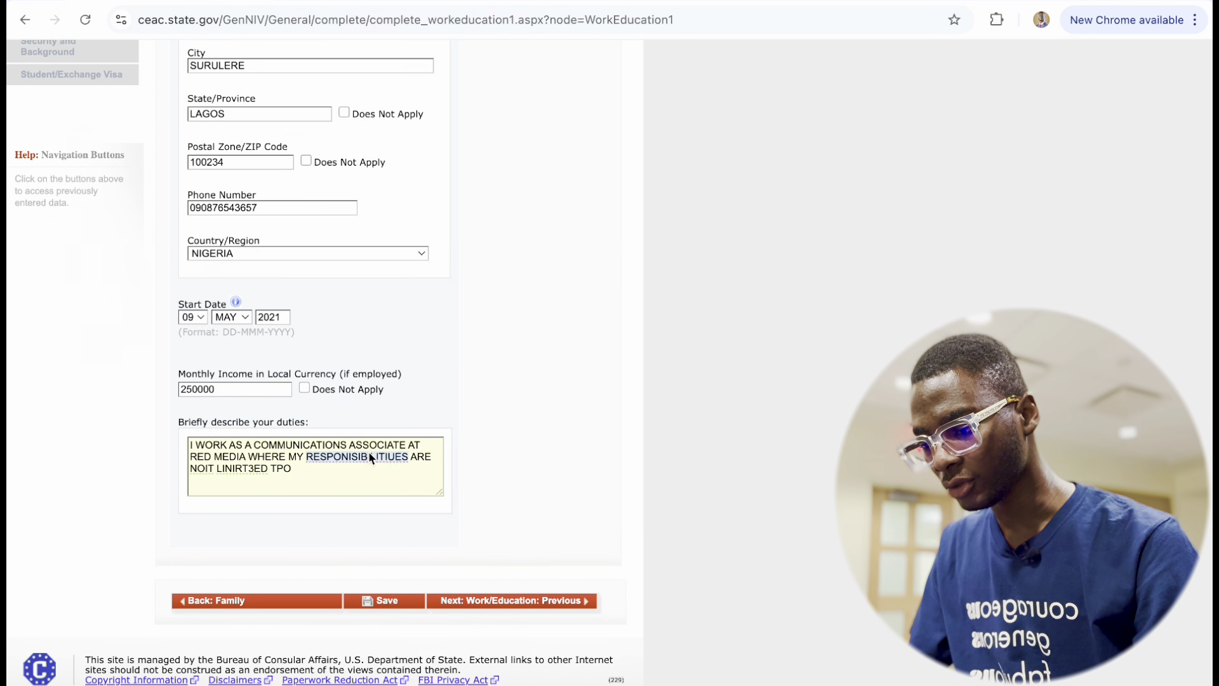
click(441, 278)
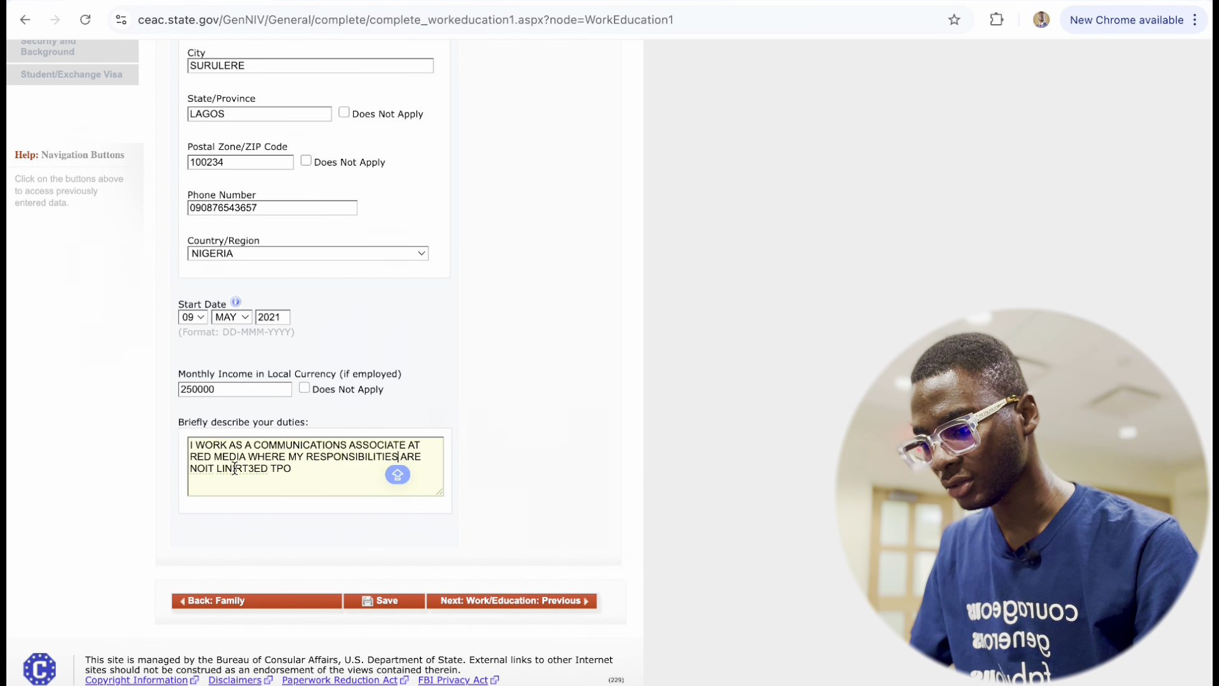
right_click(205, 473)
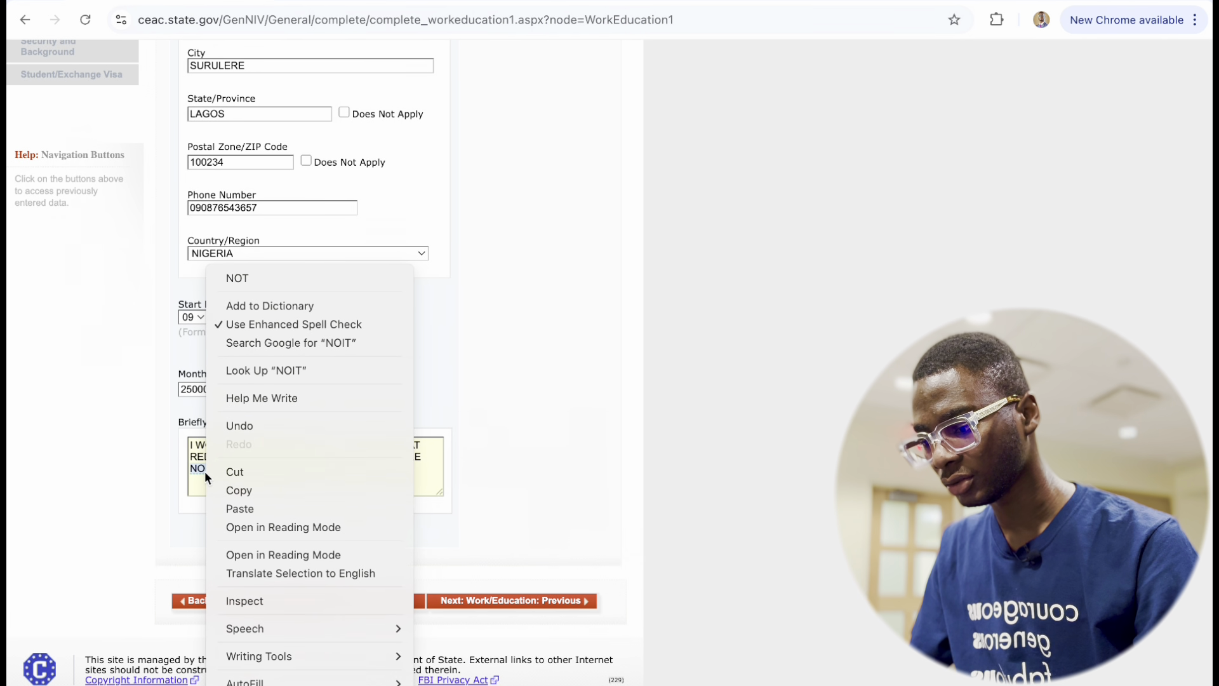
click(294, 284)
right_click(238, 473)
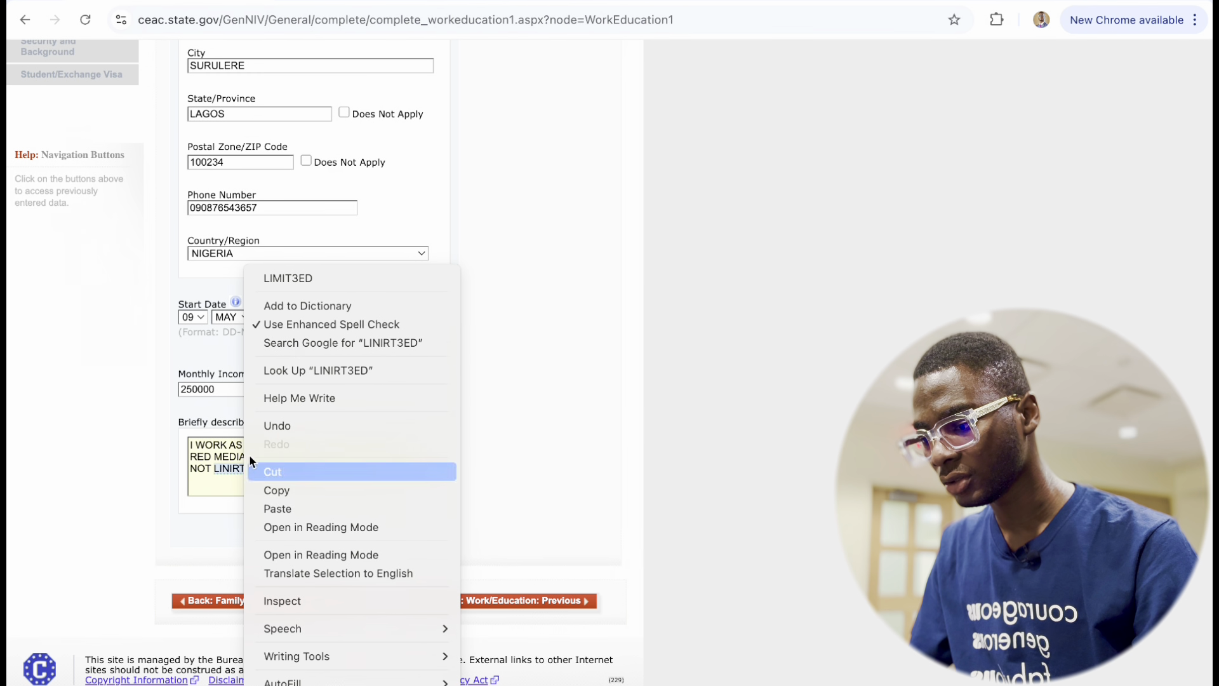
click(298, 283)
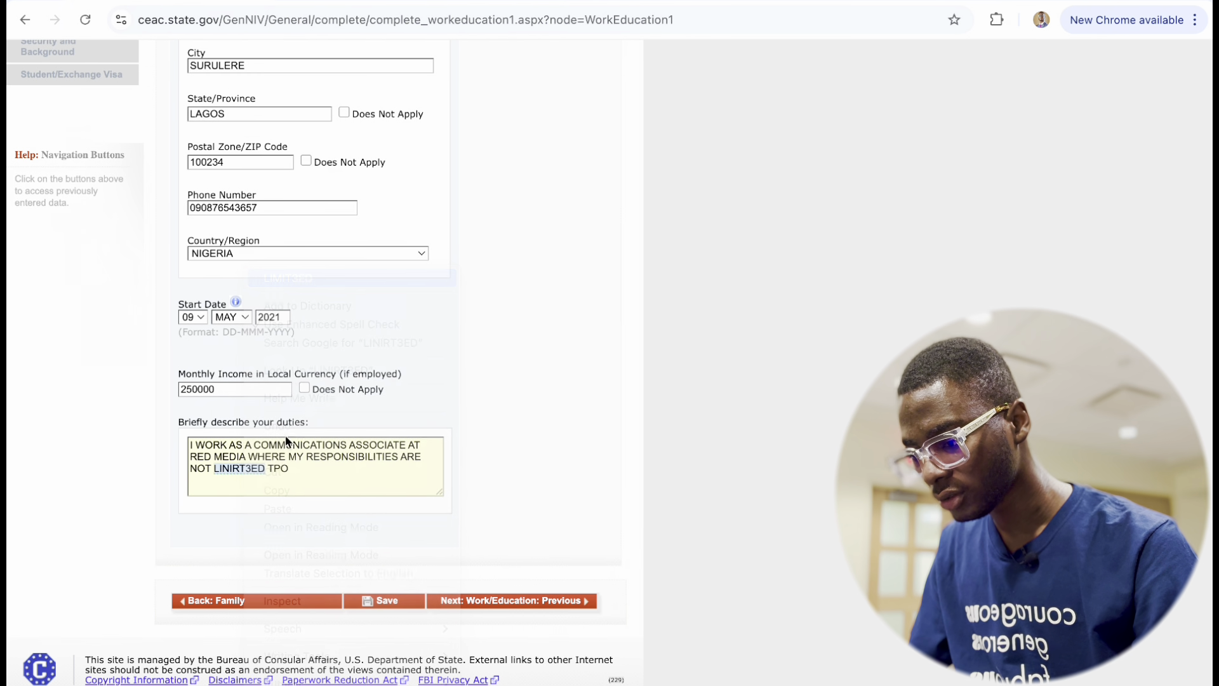
click(250, 470)
key(BackSpace)
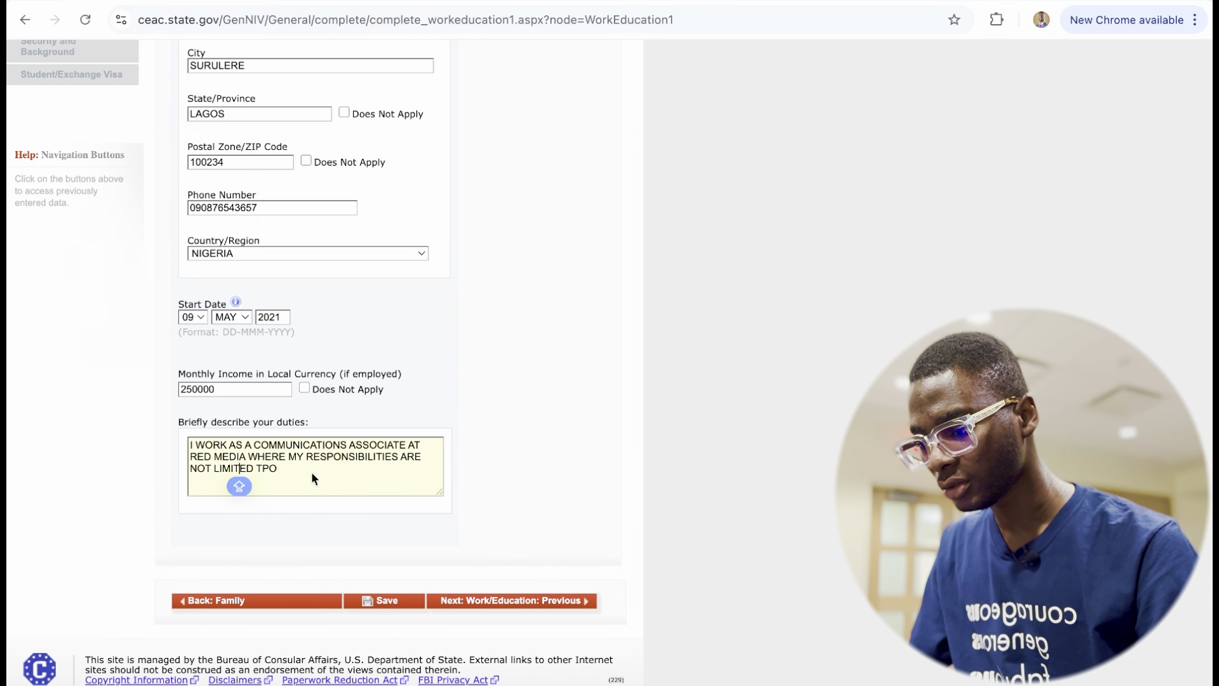
key(BackSpace)
key(super+z)
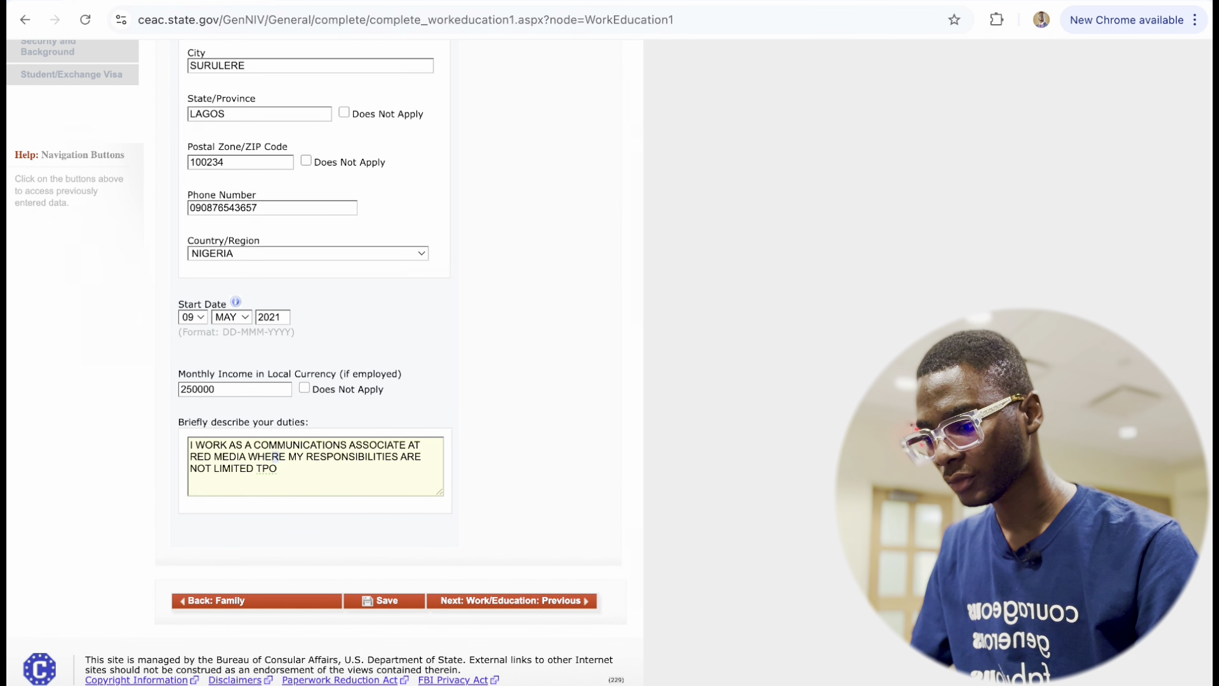
key(BackSpace)
key(BackSpace)
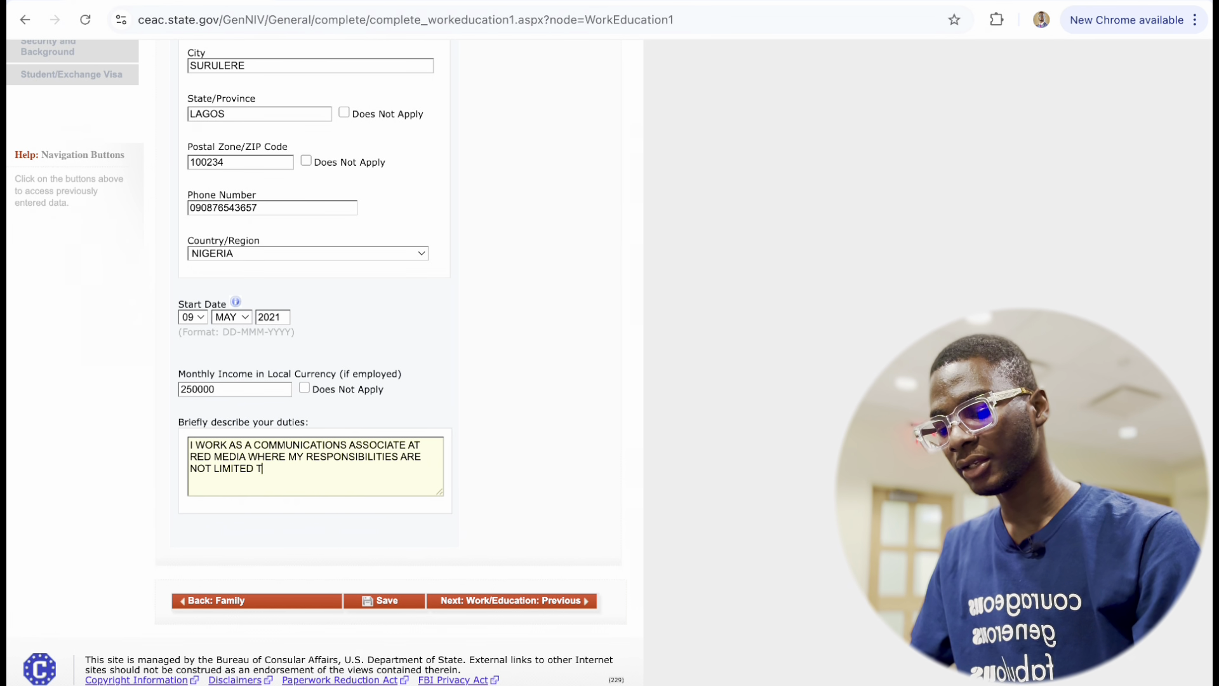
text(IO)
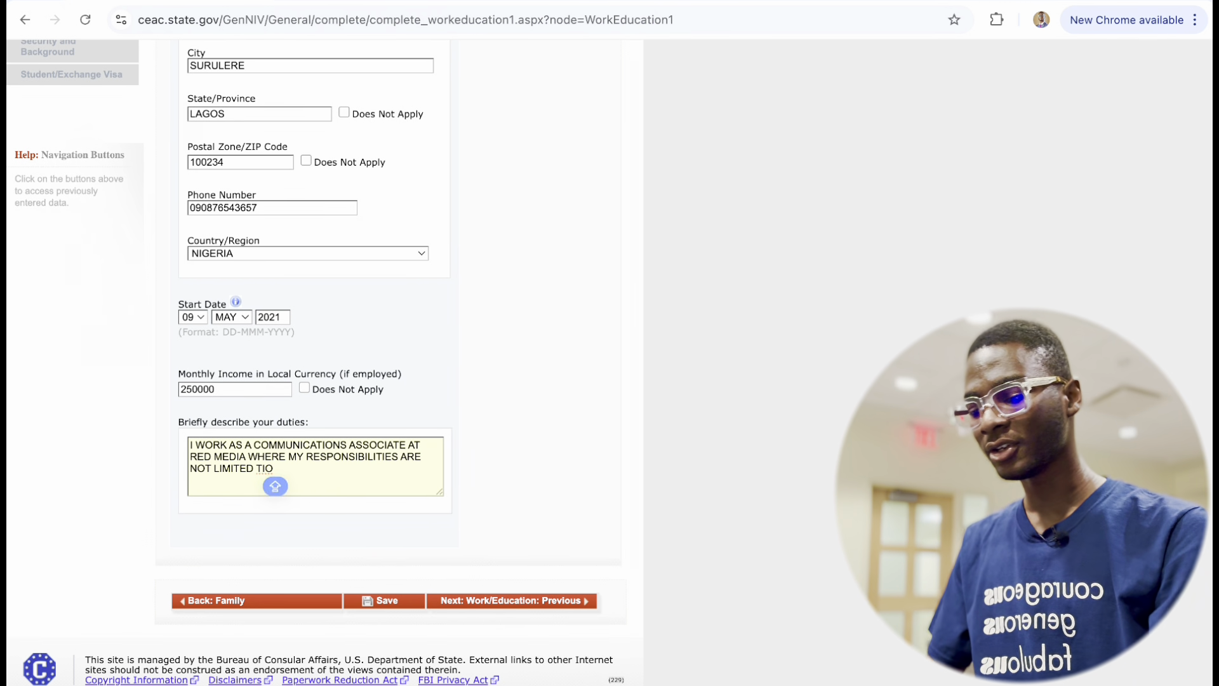
key(BackSpace)
key(BackSpace)
text(O)
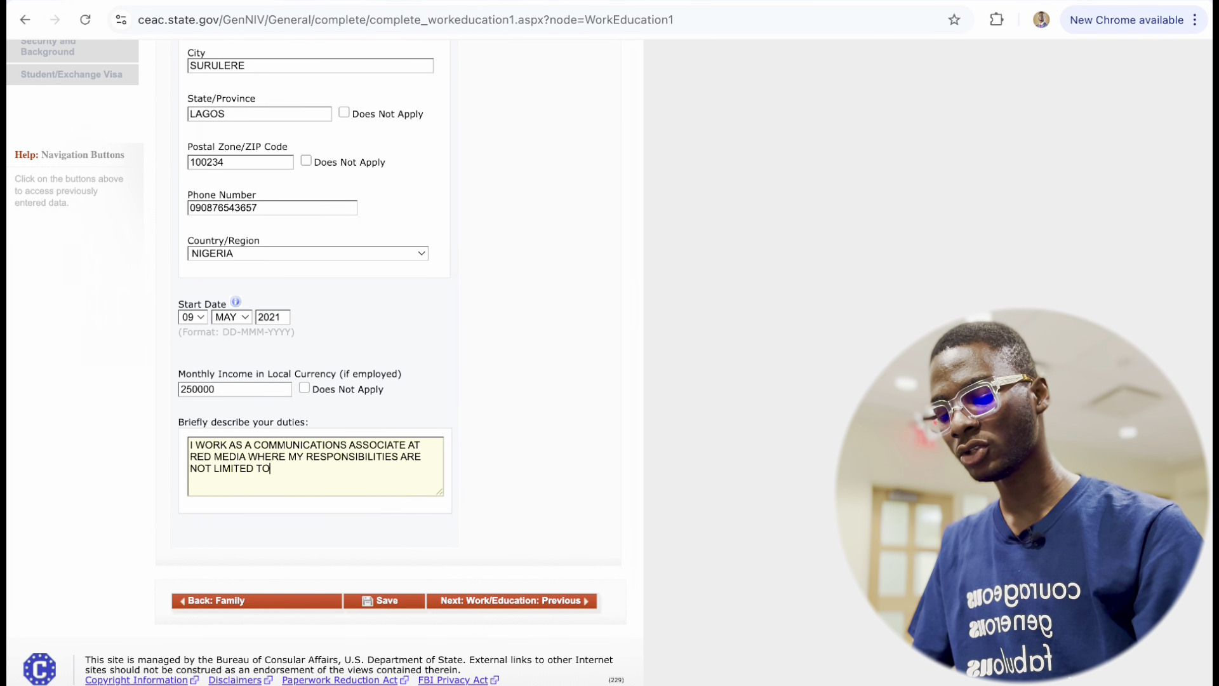
text(........)
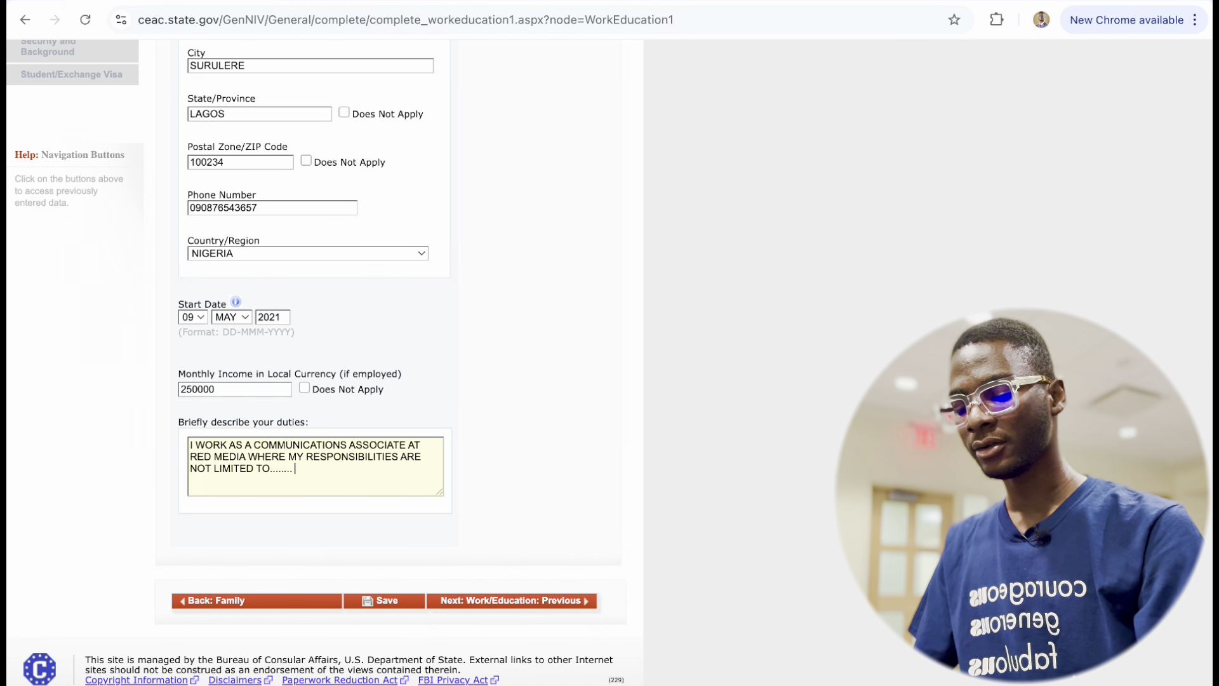
text(I HAVE BENEN )
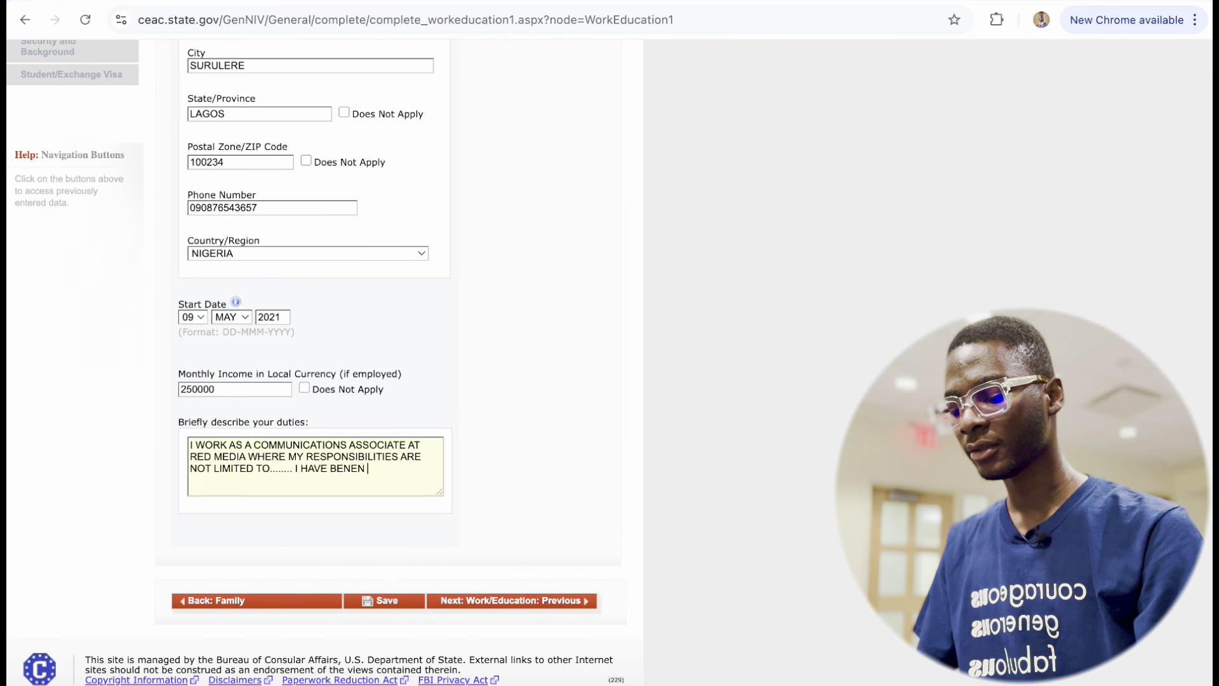
text(WORKING FIOR THWE )
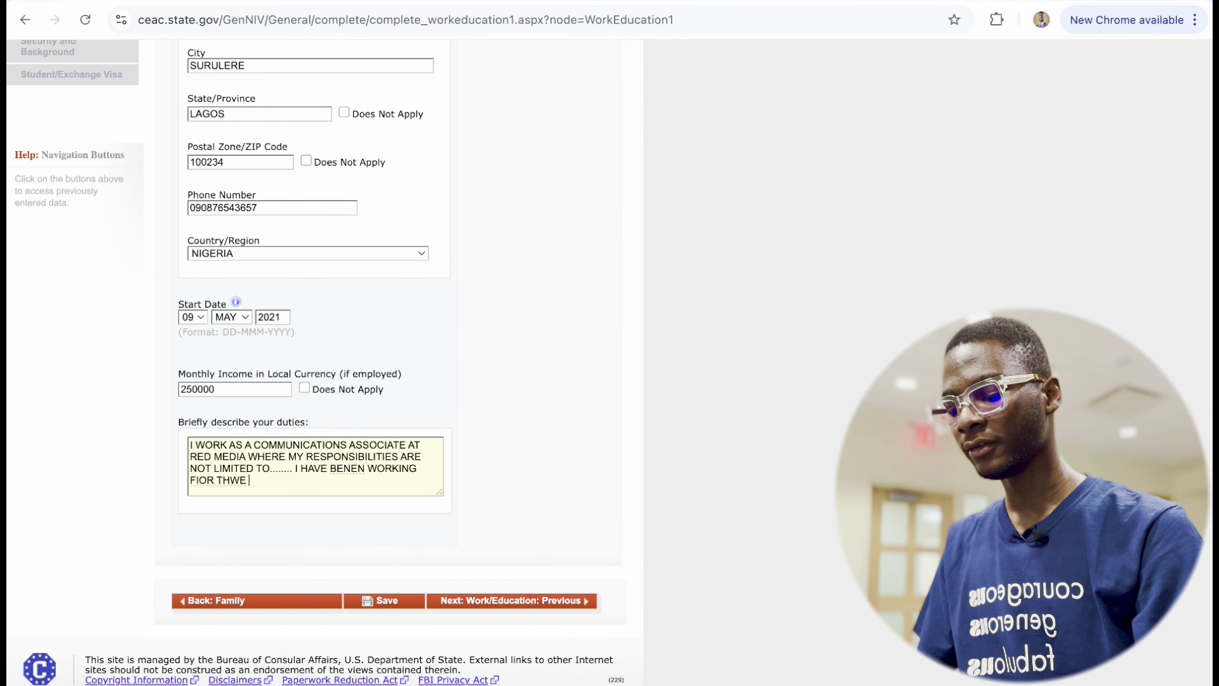
text(PAST 5 UYEA)
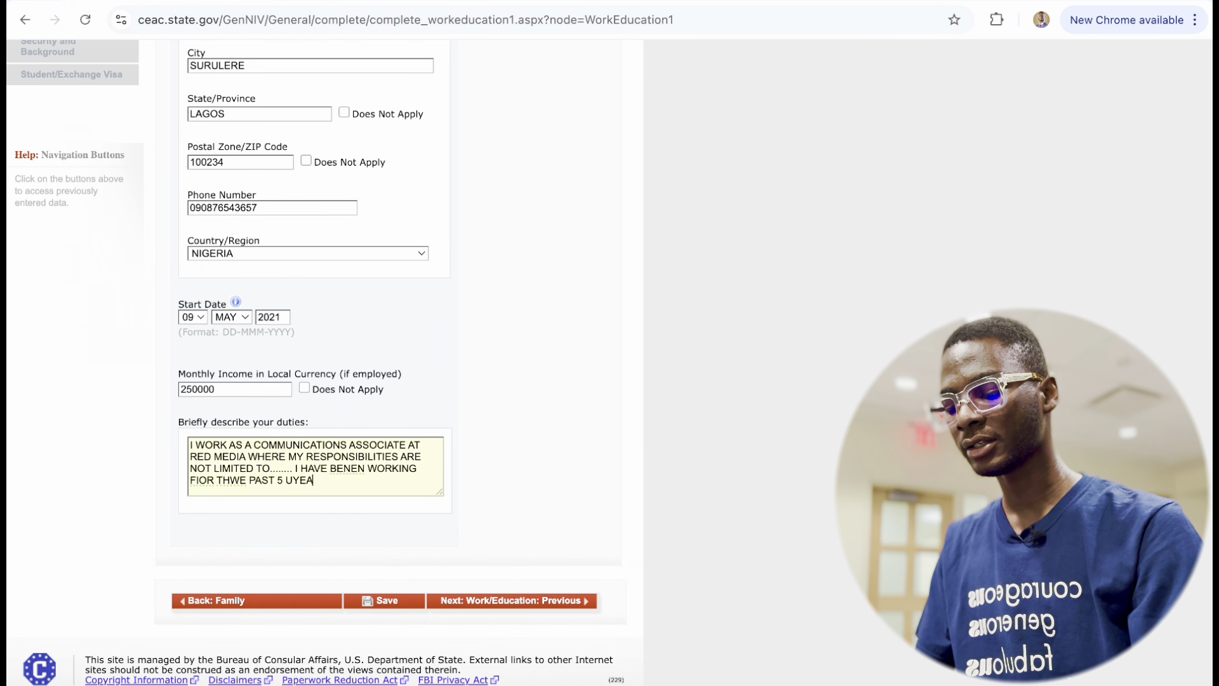
text(RS AND THIS I)
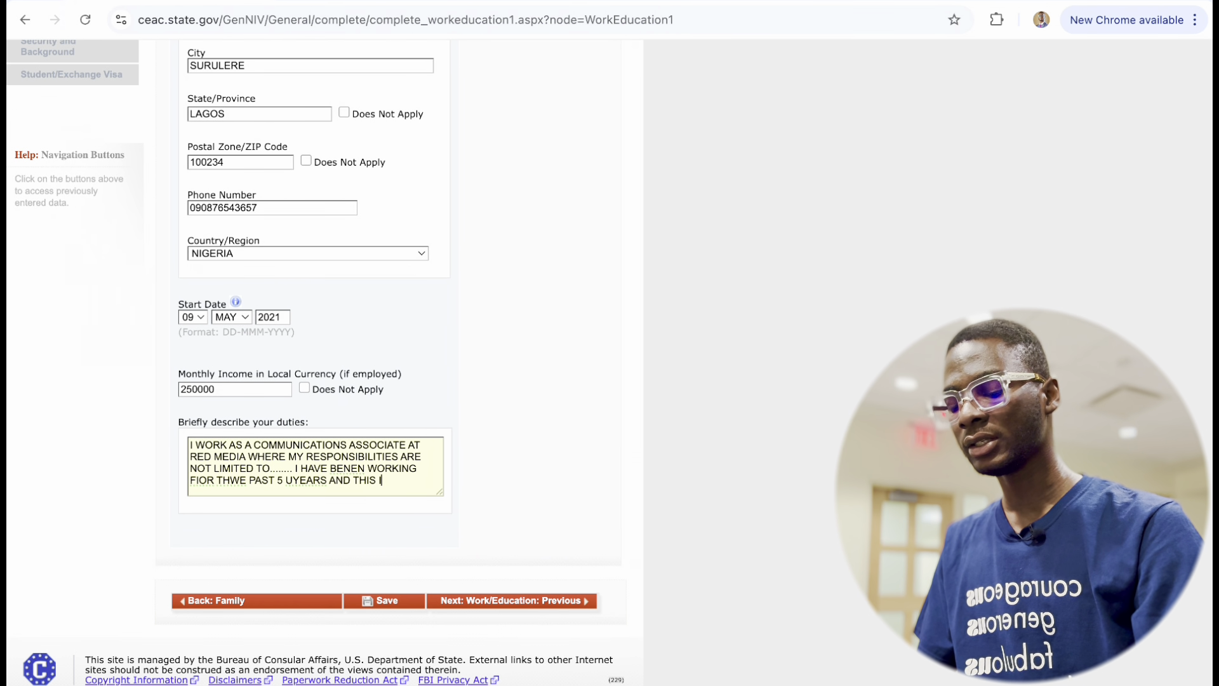
text(SANS)
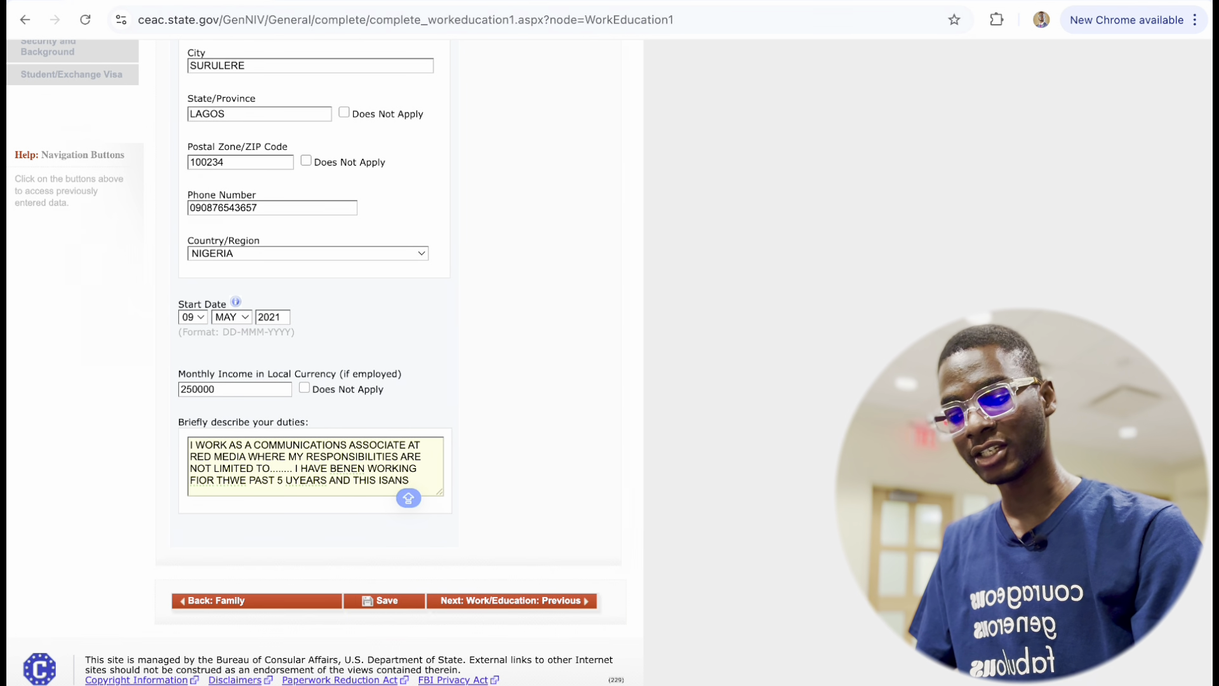
text(DDDIV...)
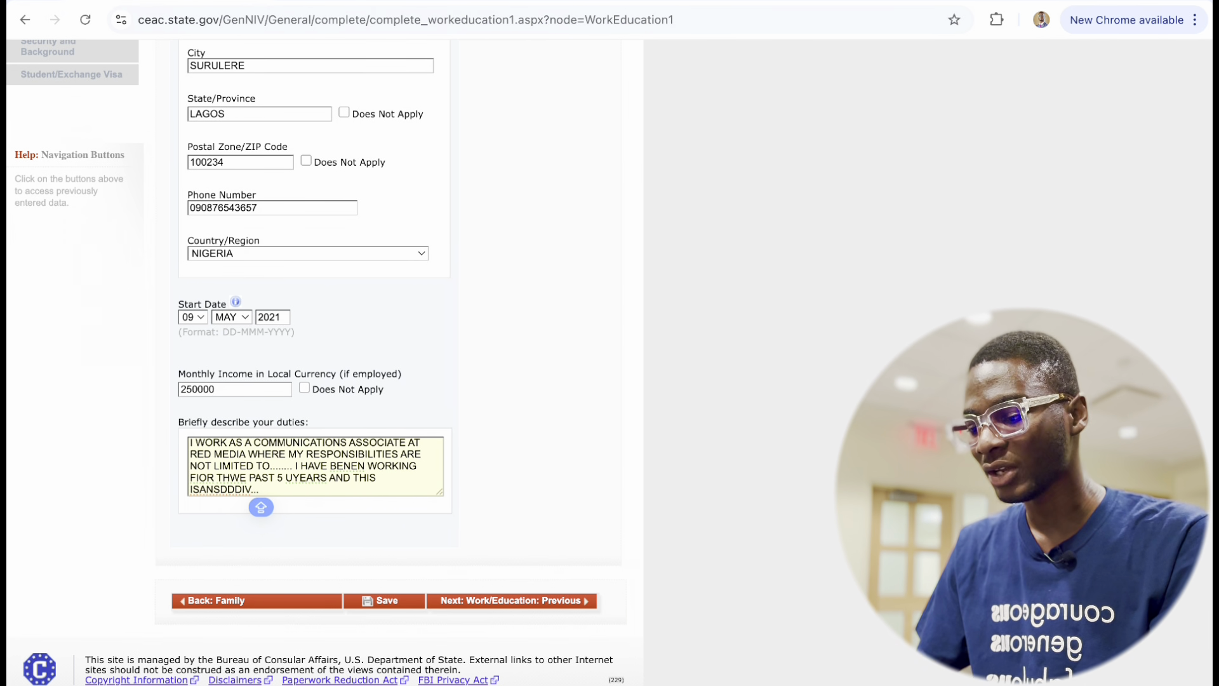
scroll(361, 467, down, 1)
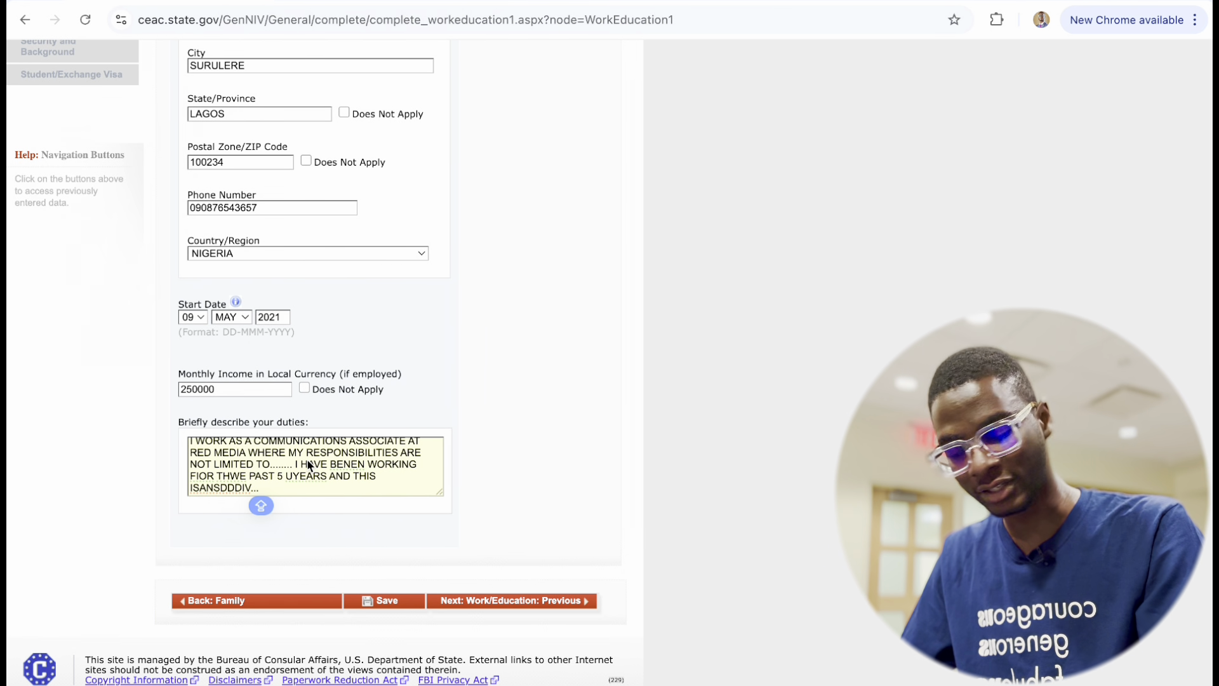
Save the present work details, decline saving the address, and continue to Previous Work/Education.
click(385, 604)
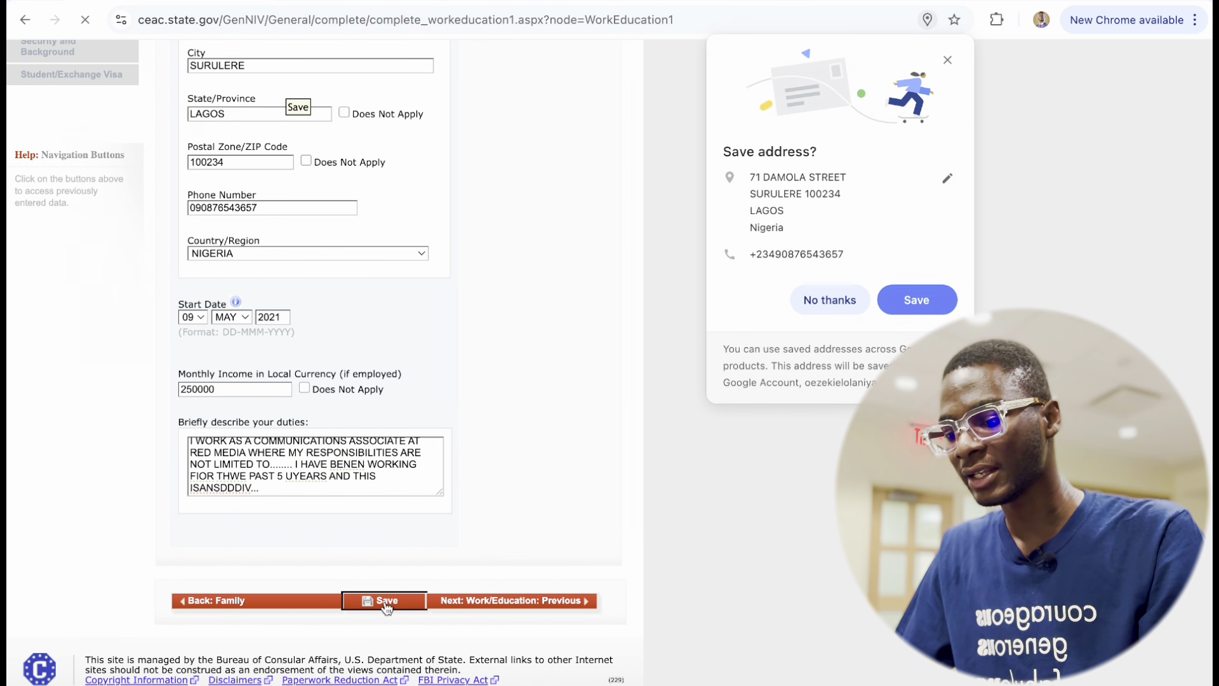
click(830, 302)
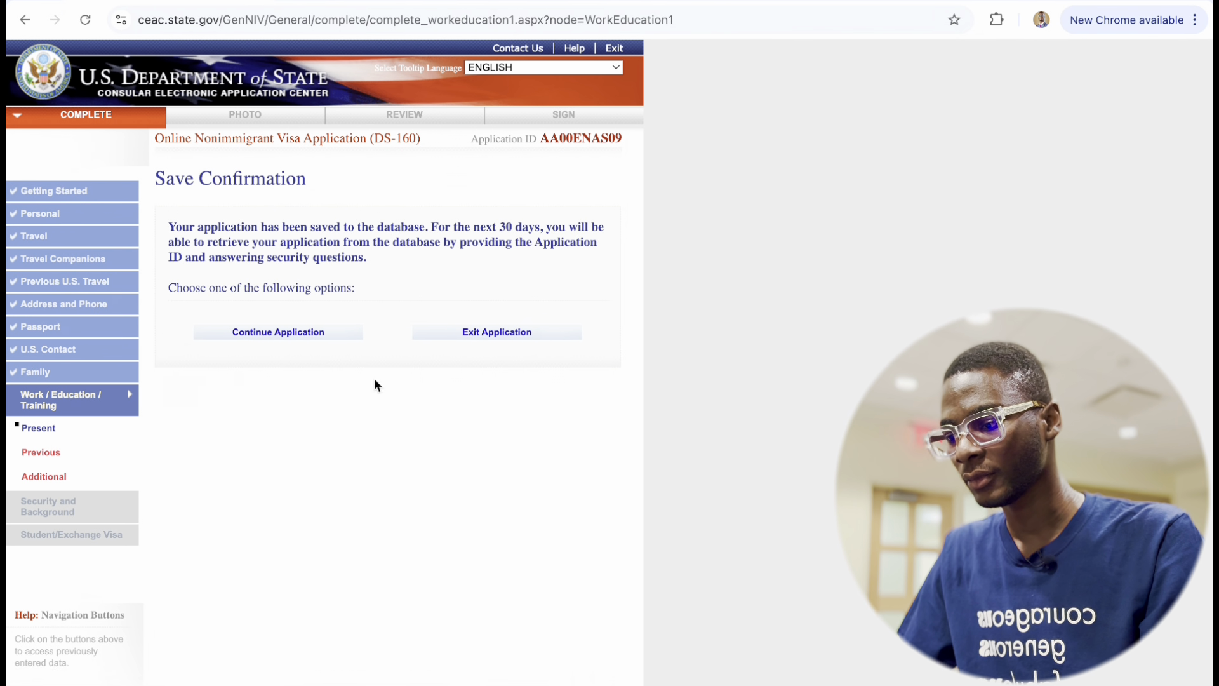
click(270, 331)
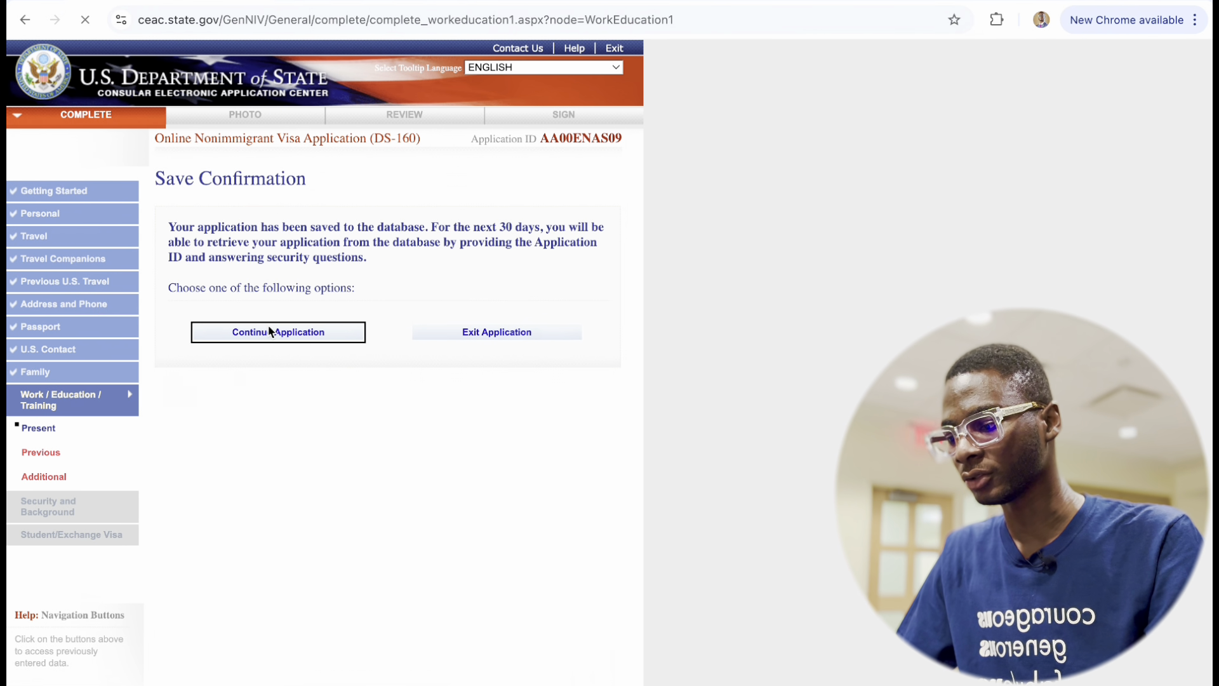
scroll(311, 361, down, 7)
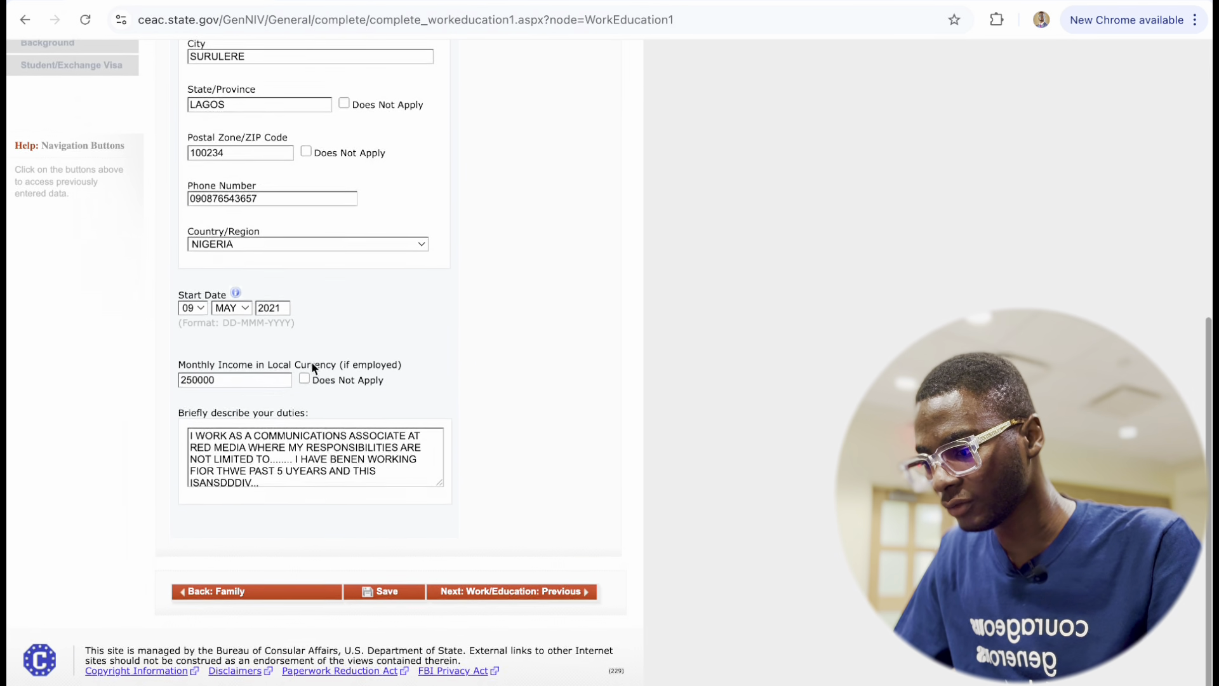
click(501, 600)
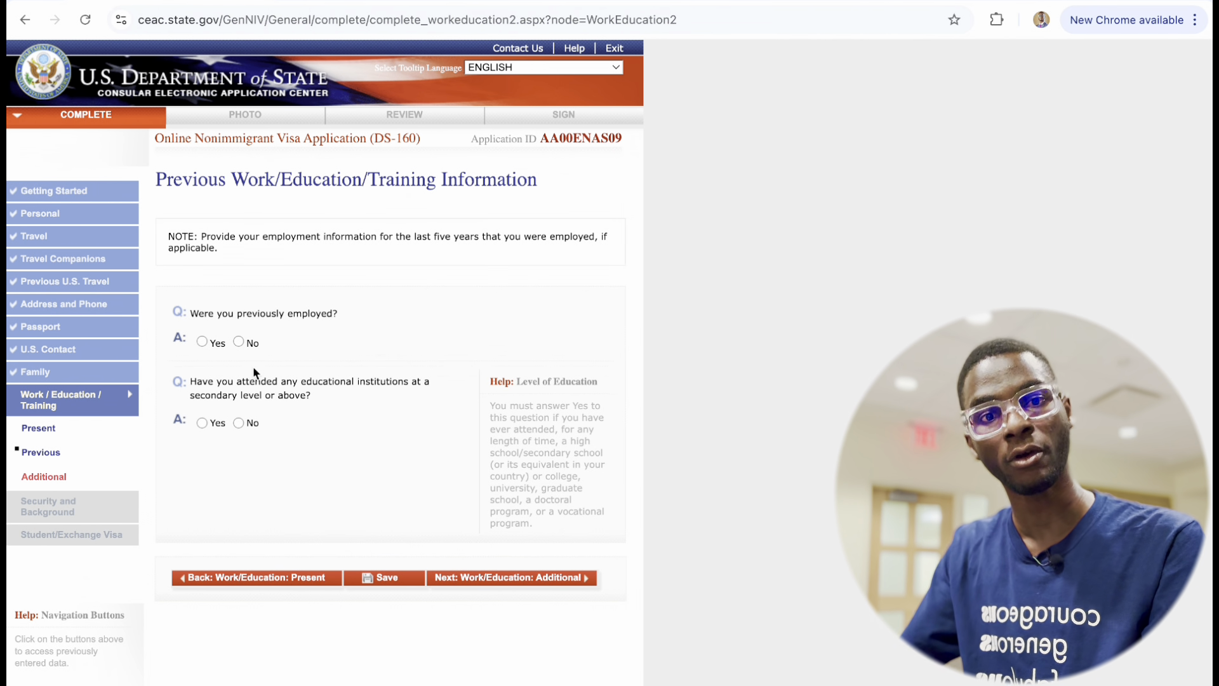
Answer Yes to previous employment and enter X3M IDEAS at OPEBI, IKEJA, LAGOS.
click(201, 341)
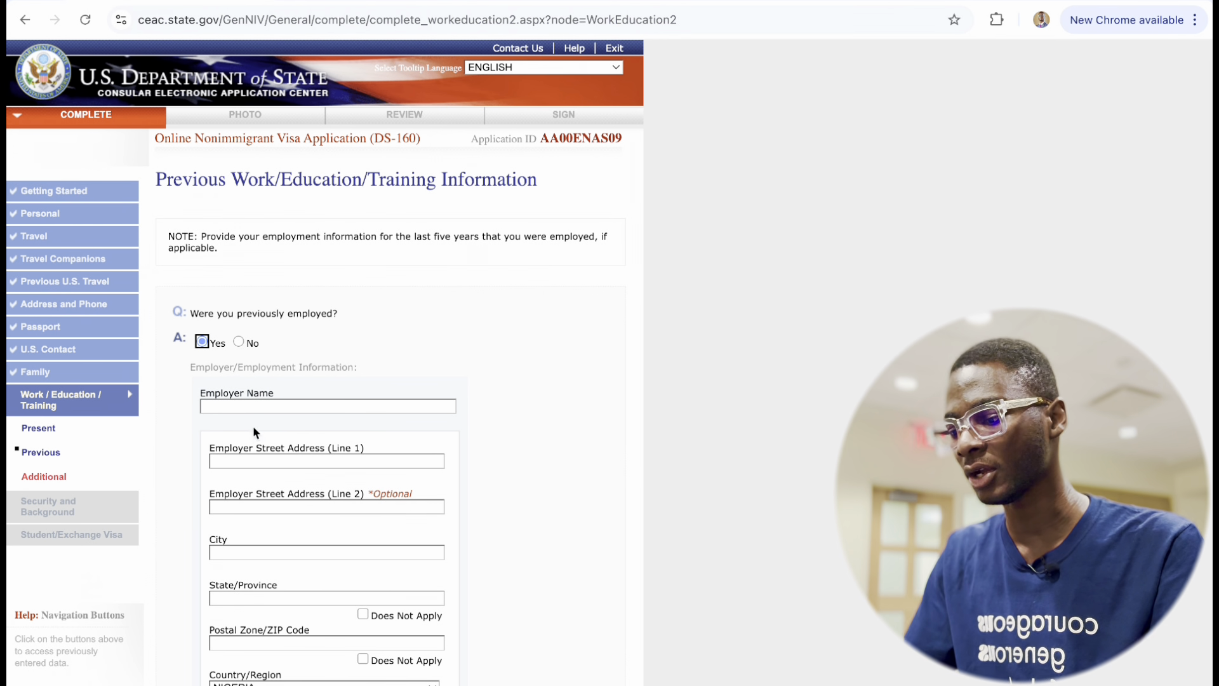
click(251, 406)
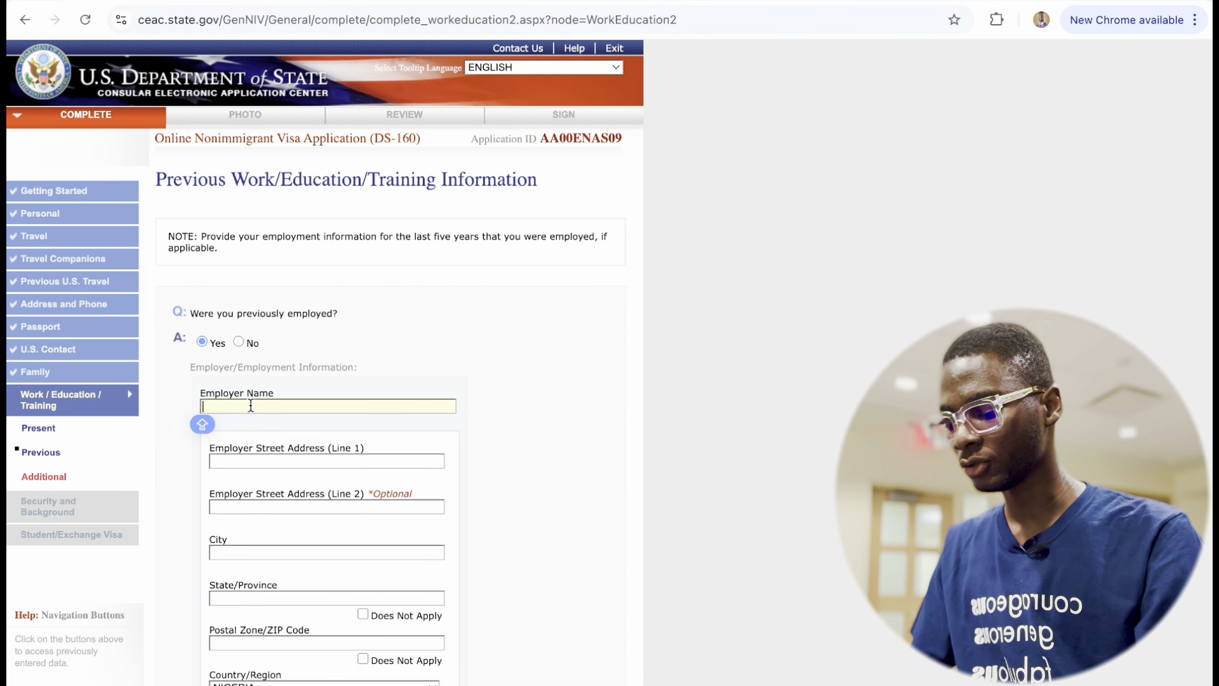
text(X3)
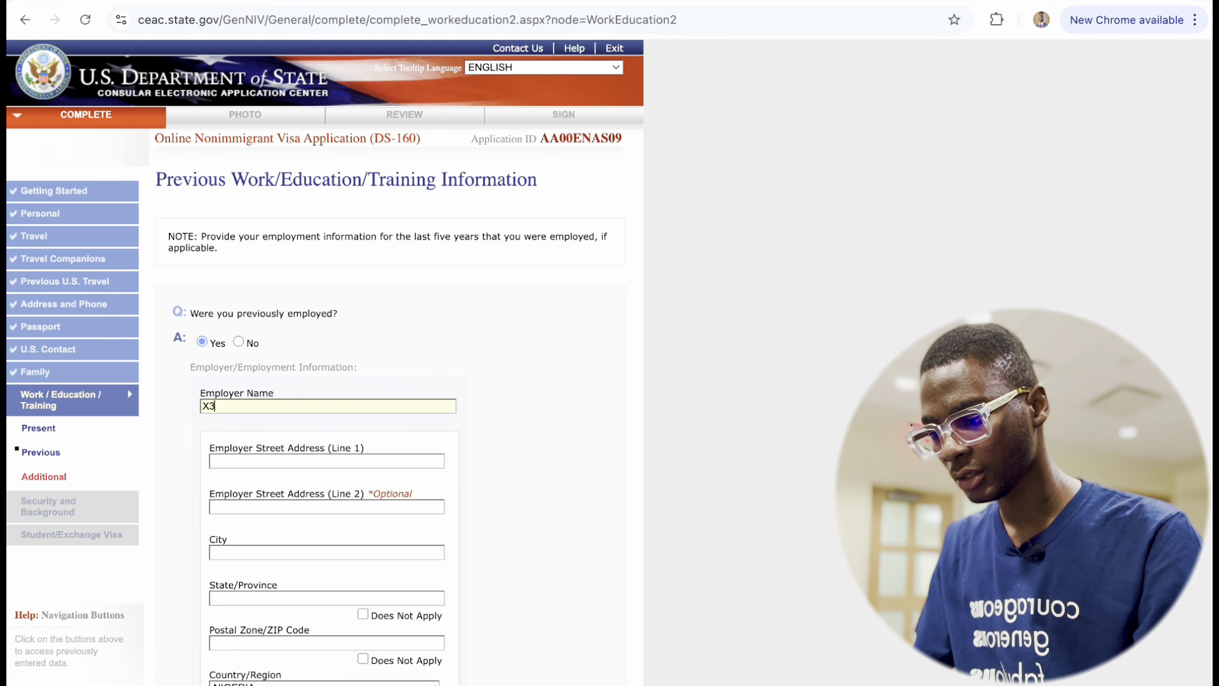
text(M IDEAS)
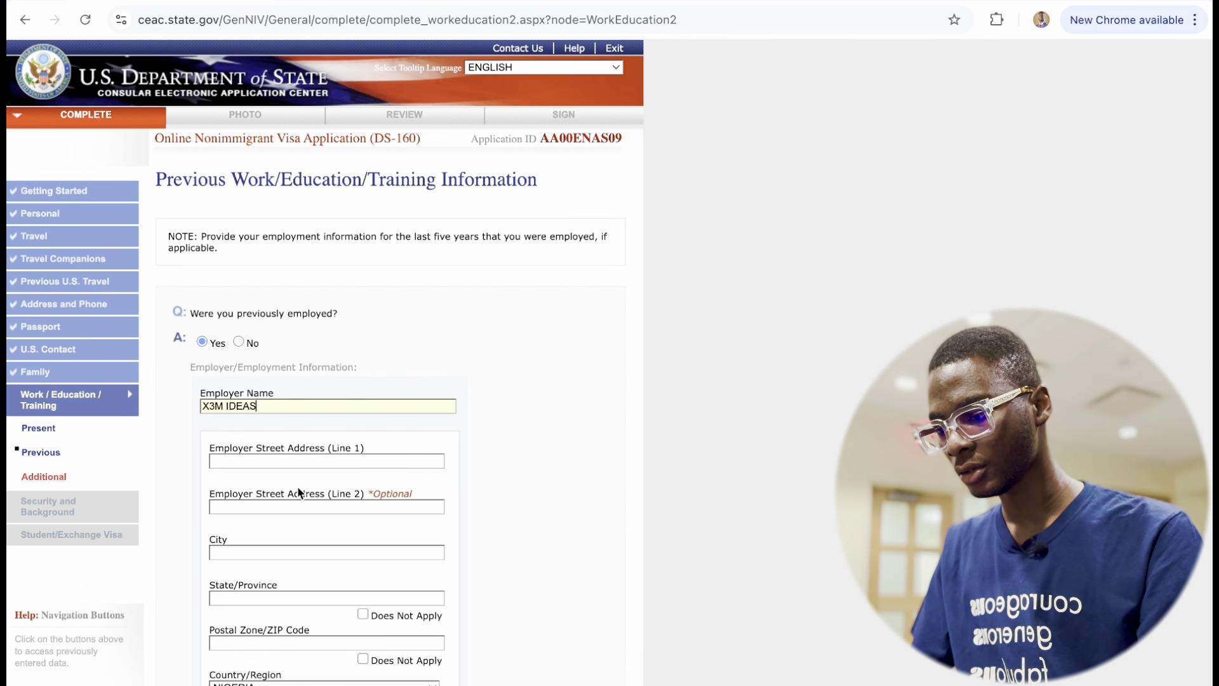
click(277, 461)
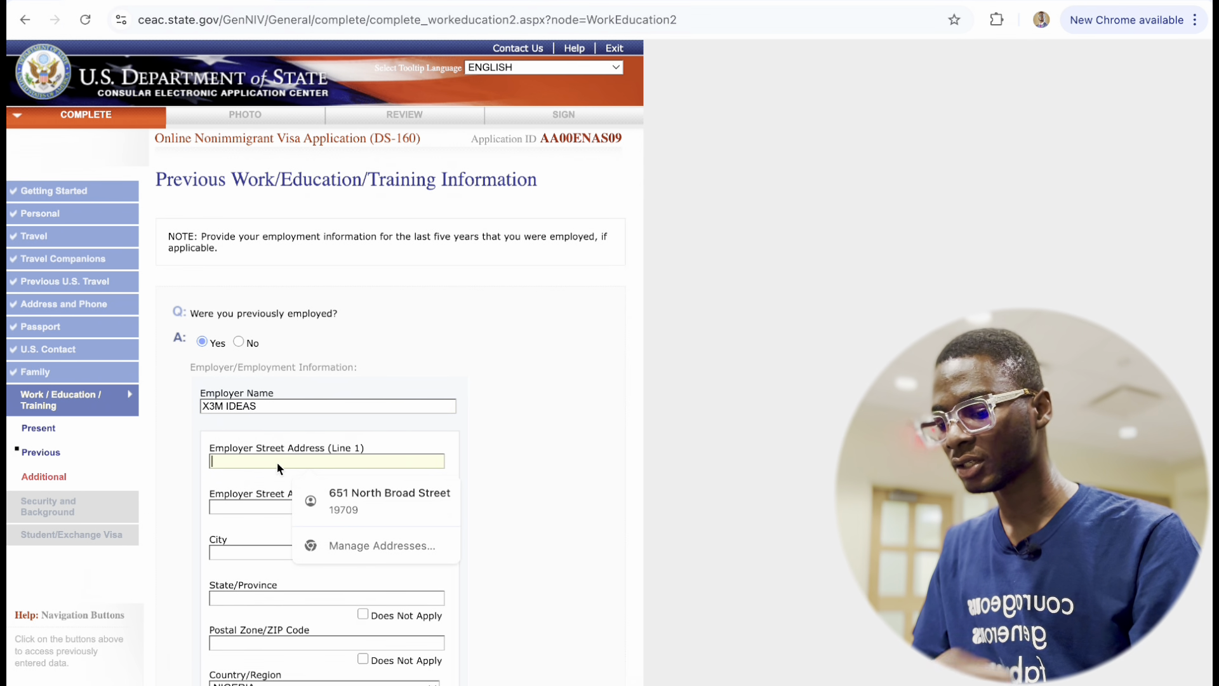
text(OPEBI)
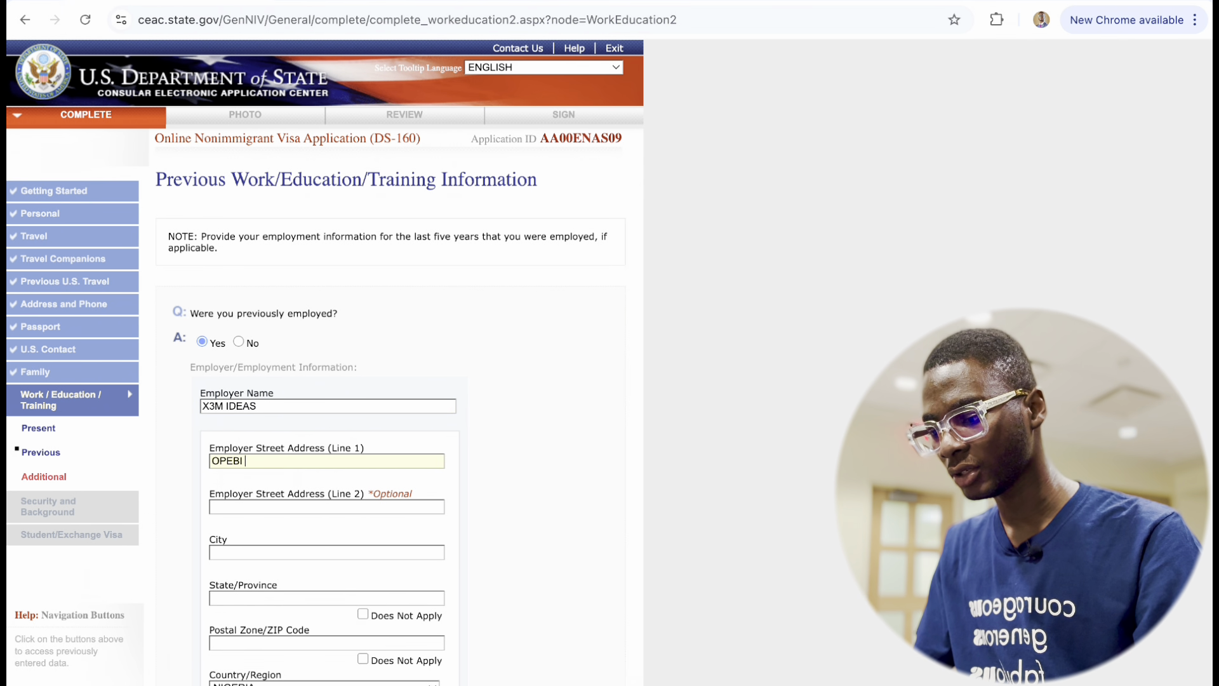
click(289, 548)
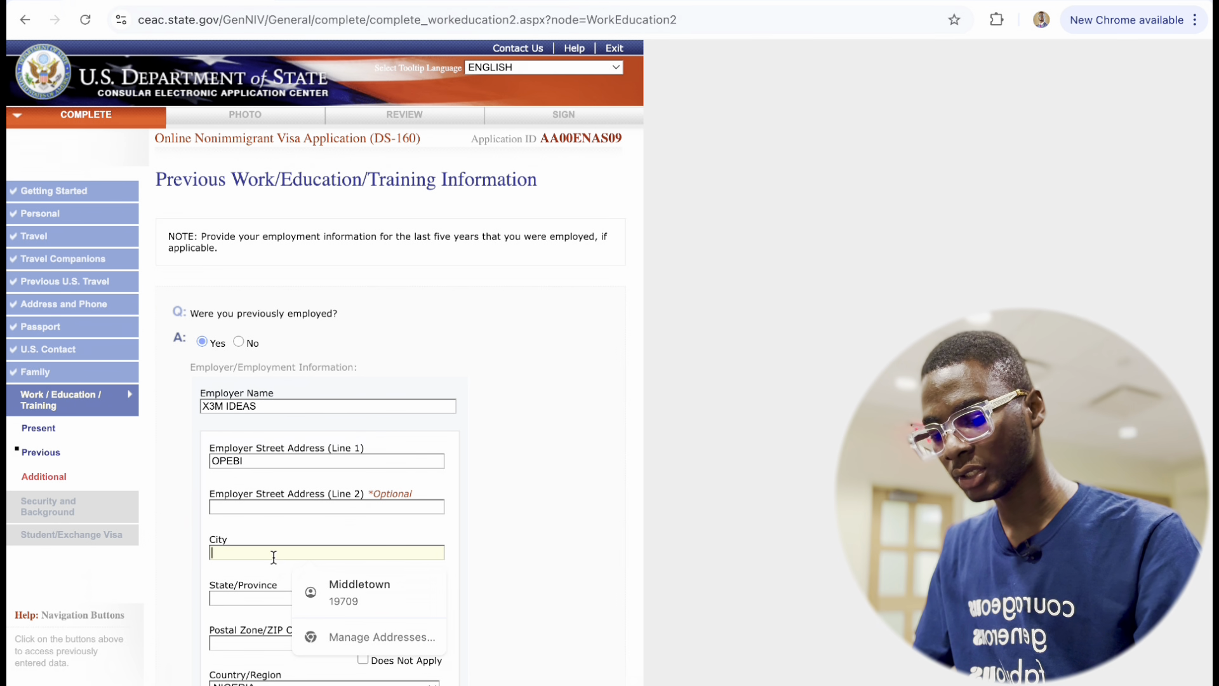
text(IKEJA)
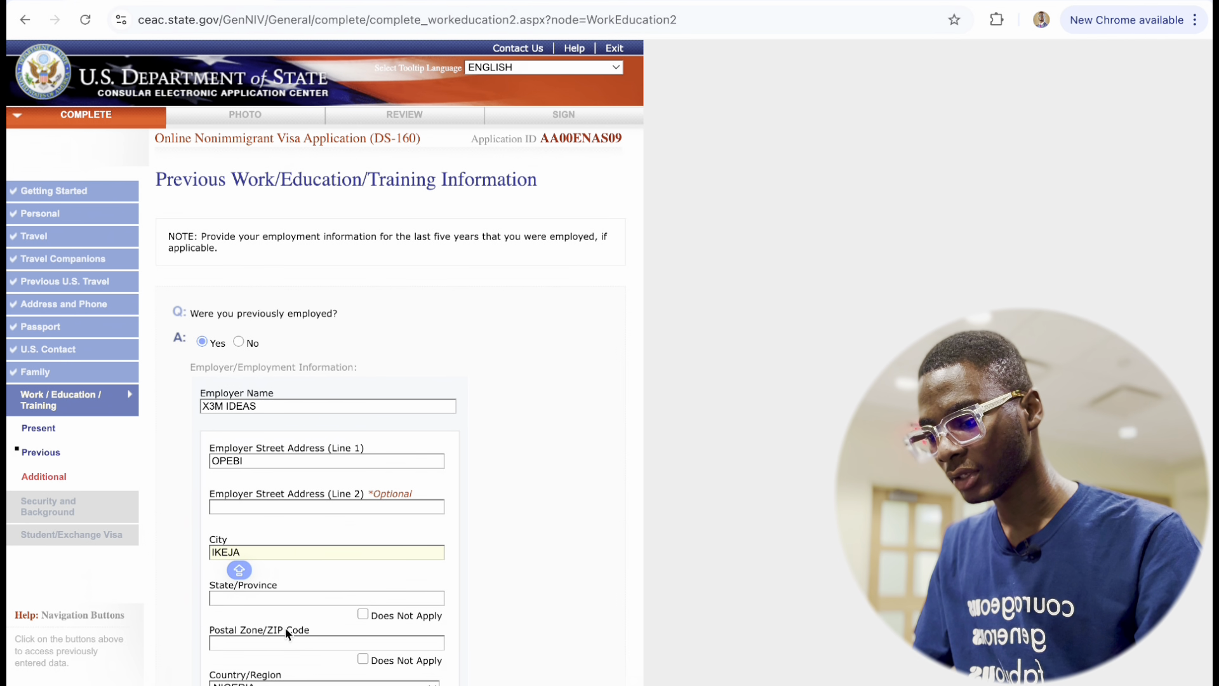
click(267, 597)
text(LA)
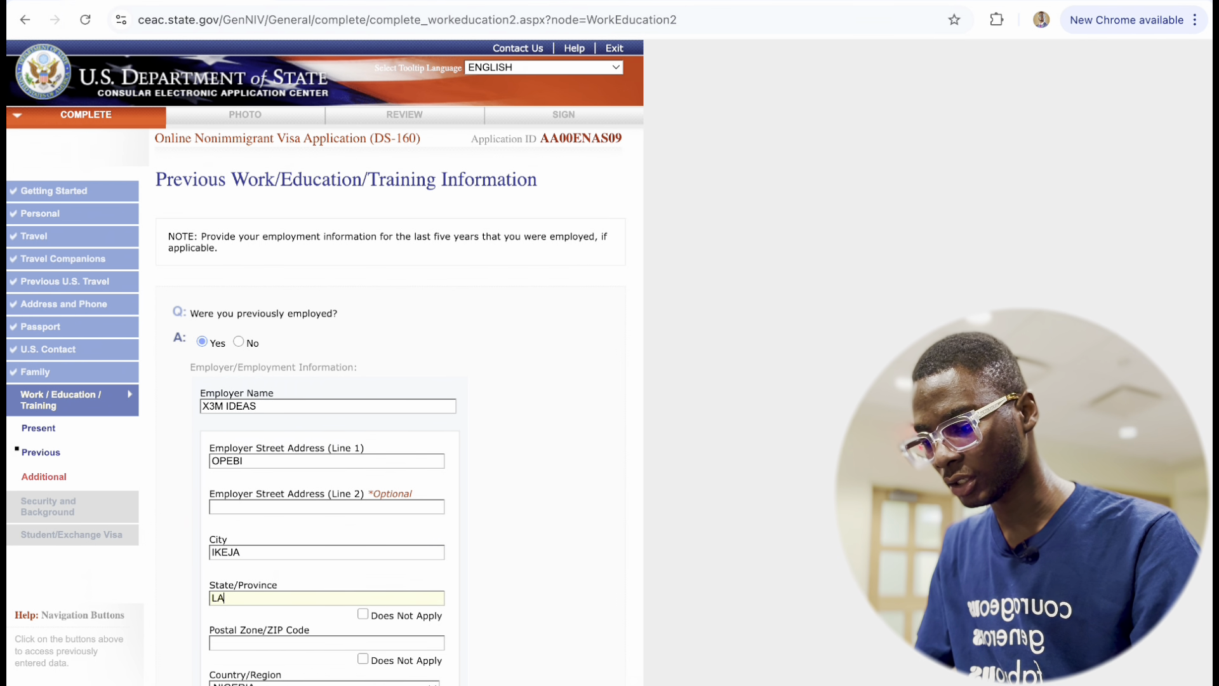
text(GOS)
Add postal code 1122345, the employer's phone number, and job title COMMUNICATIONS INTERN.
scroll(267, 660, down, 3)
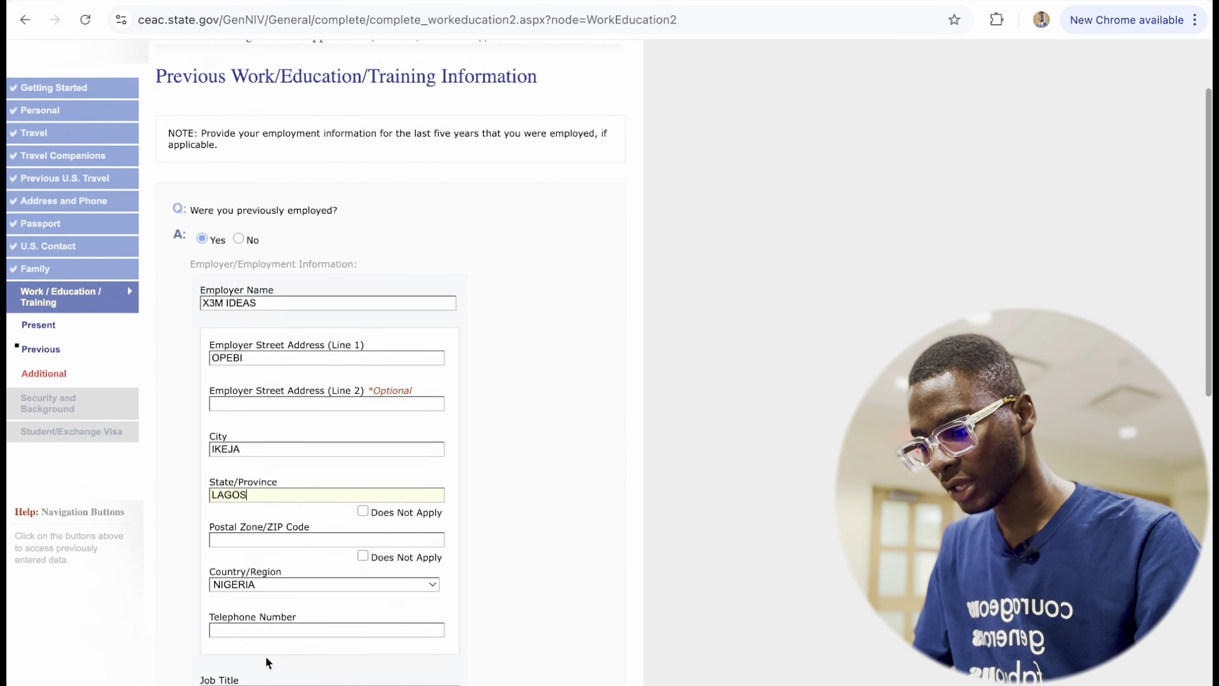
click(241, 522)
text(1122345)
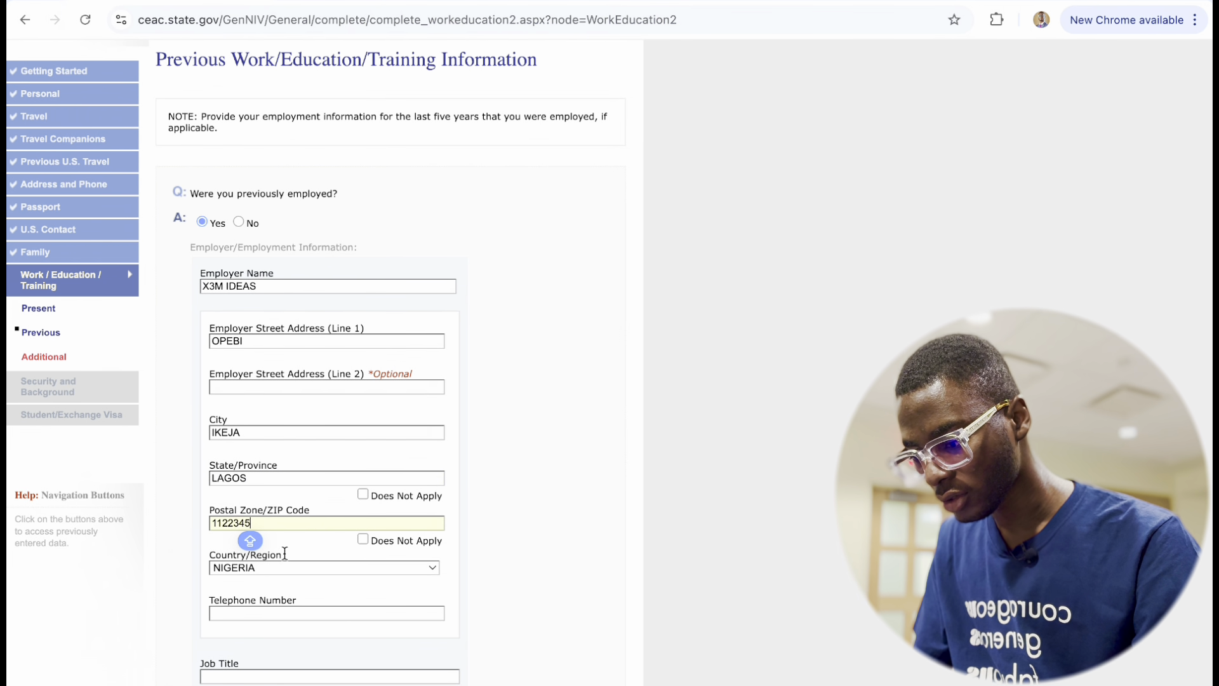
scroll(263, 607, down, 3)
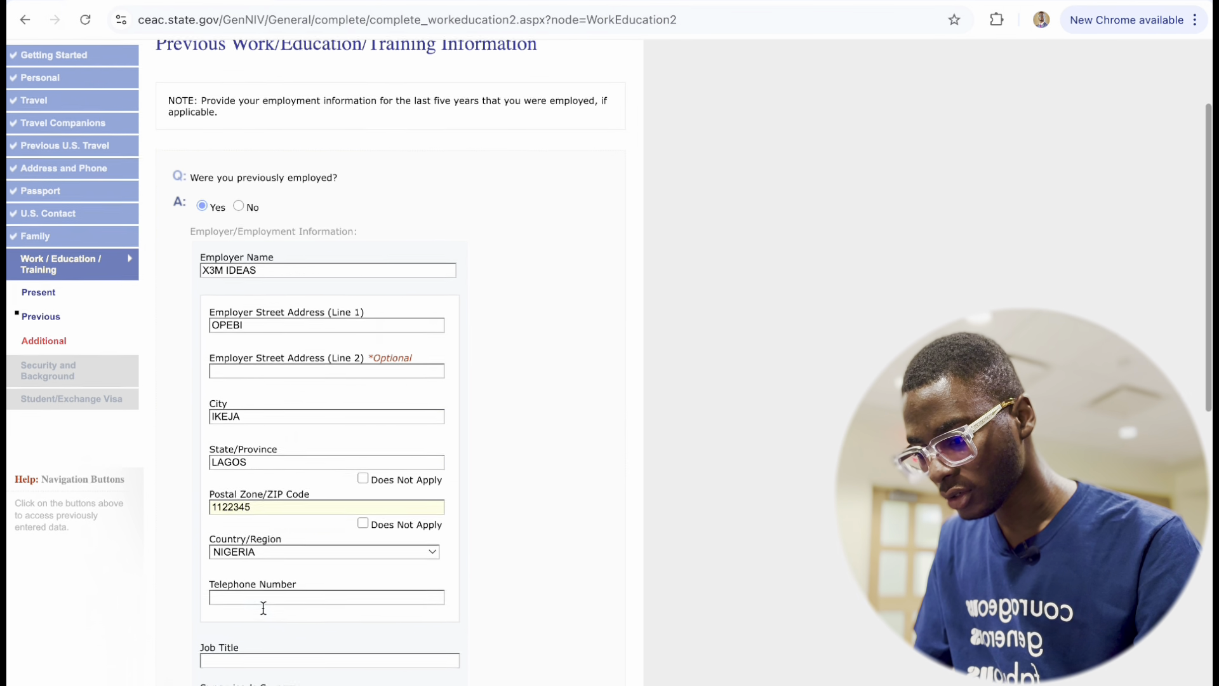
click(279, 493)
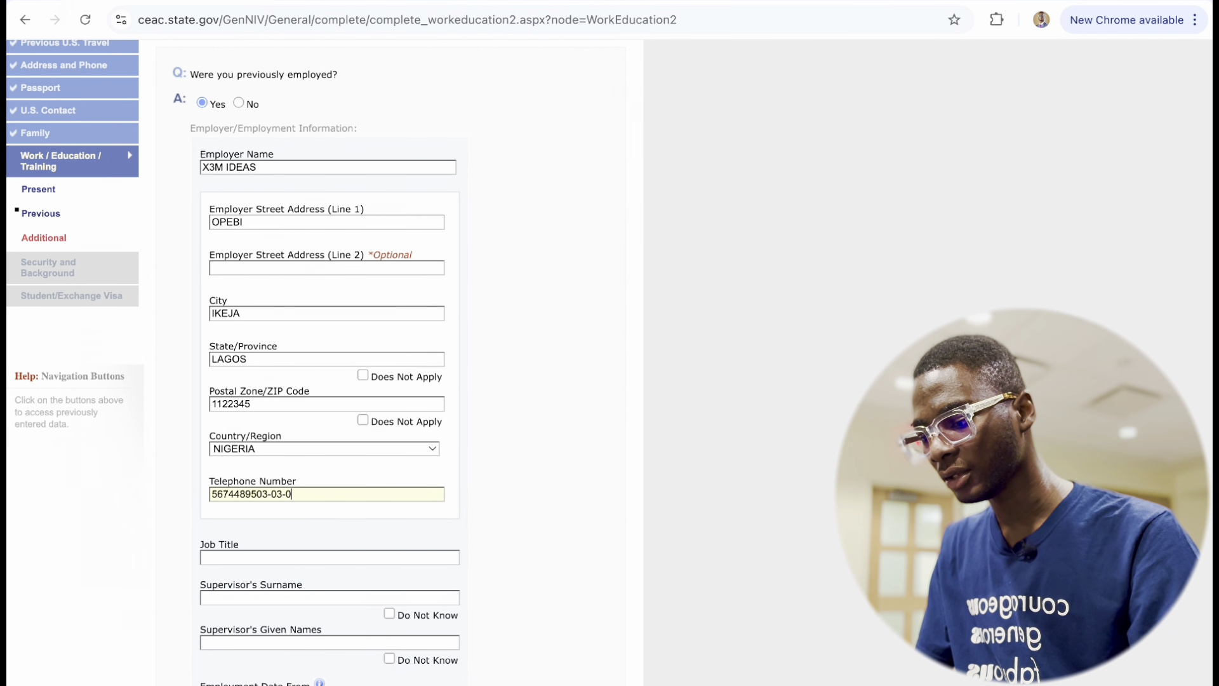
key(Caps_Lock)
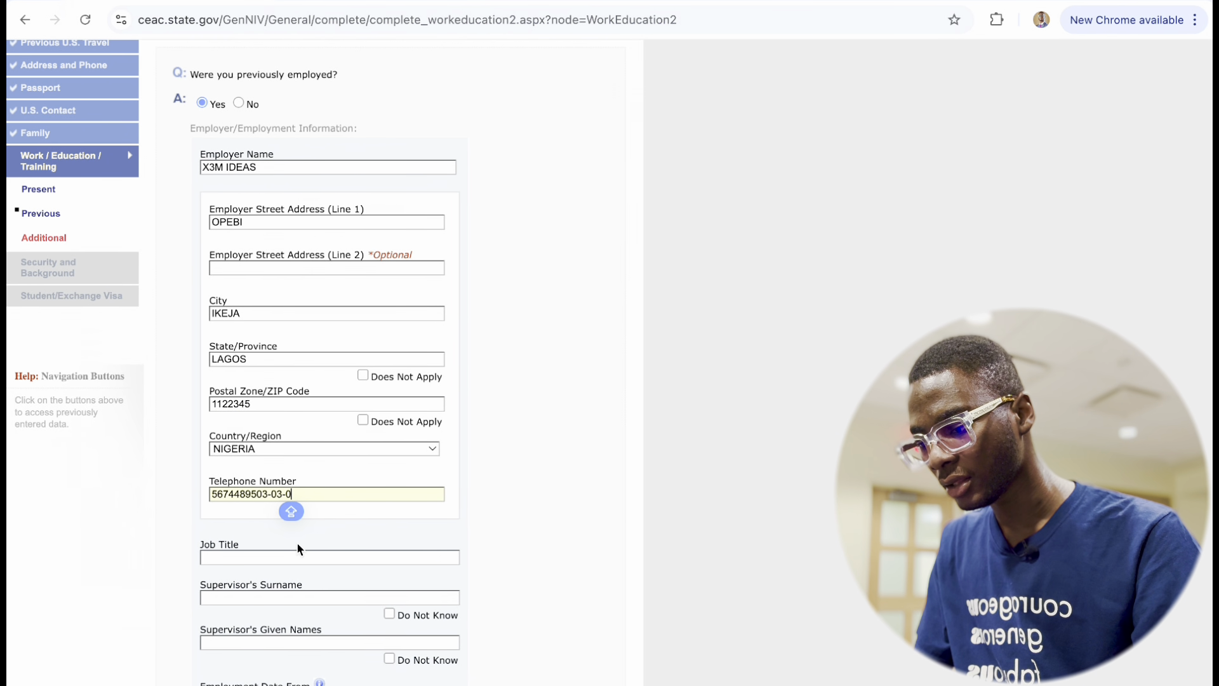
key(BackSpace)
key(BackSpace)
key(BackSpace)
key(BackSpace)
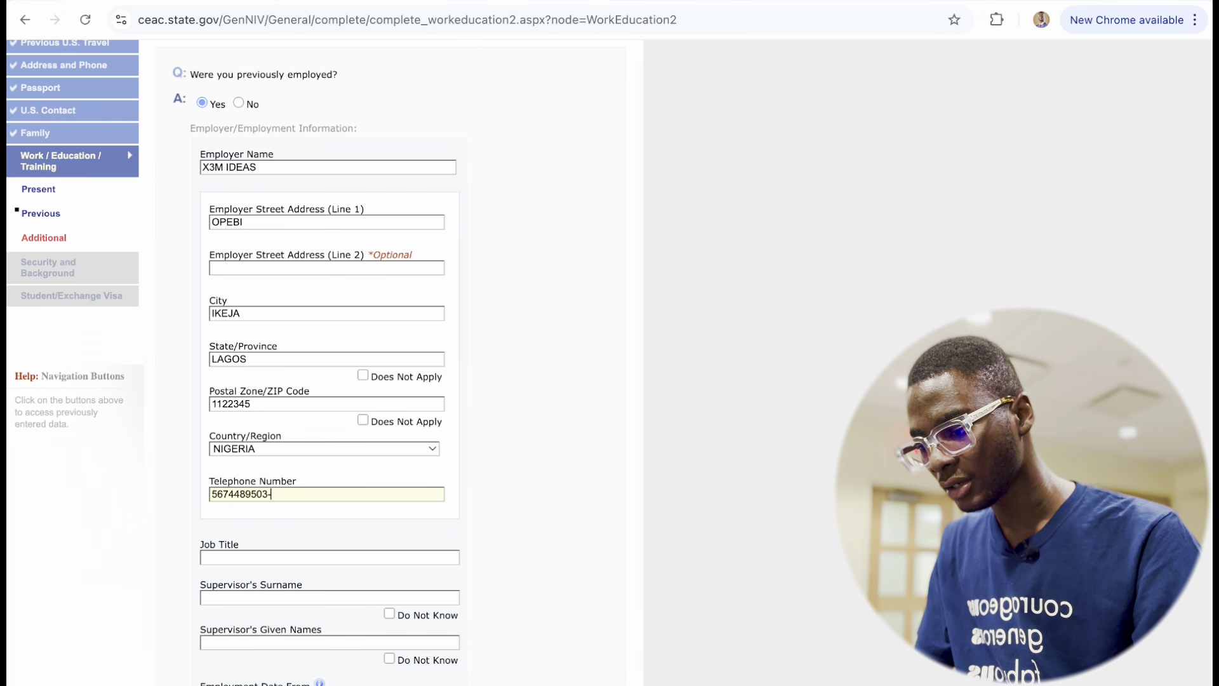
click(263, 558)
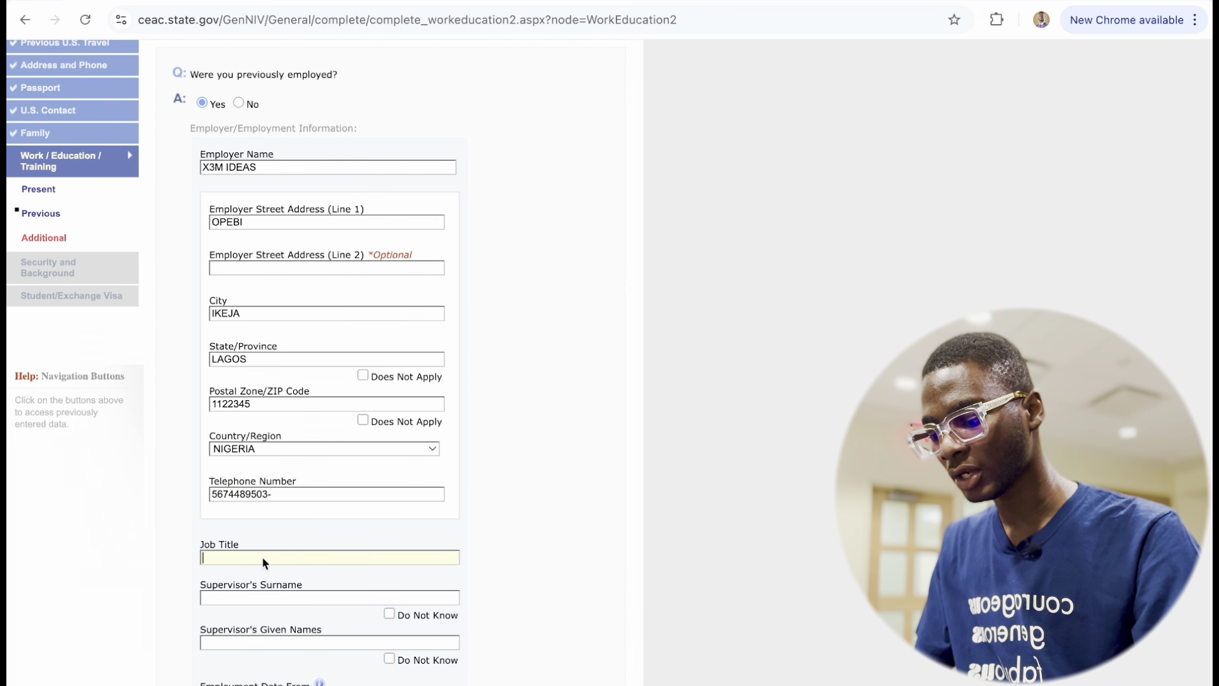
text(CO)
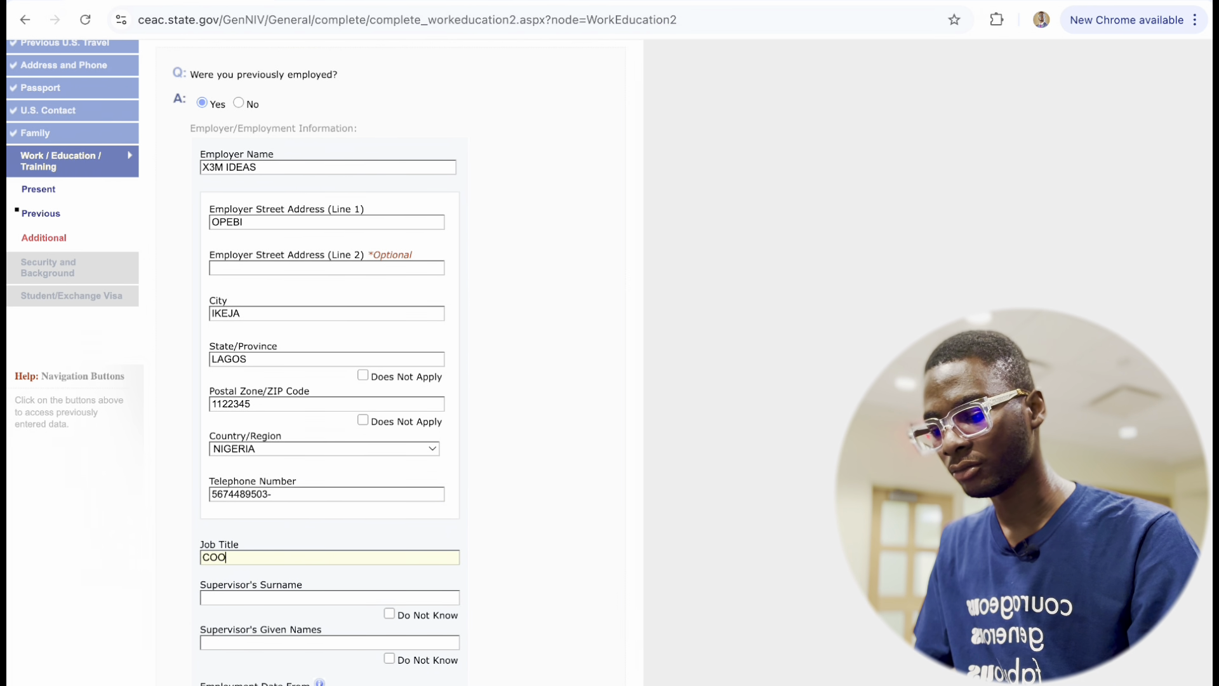
text(MMUN)
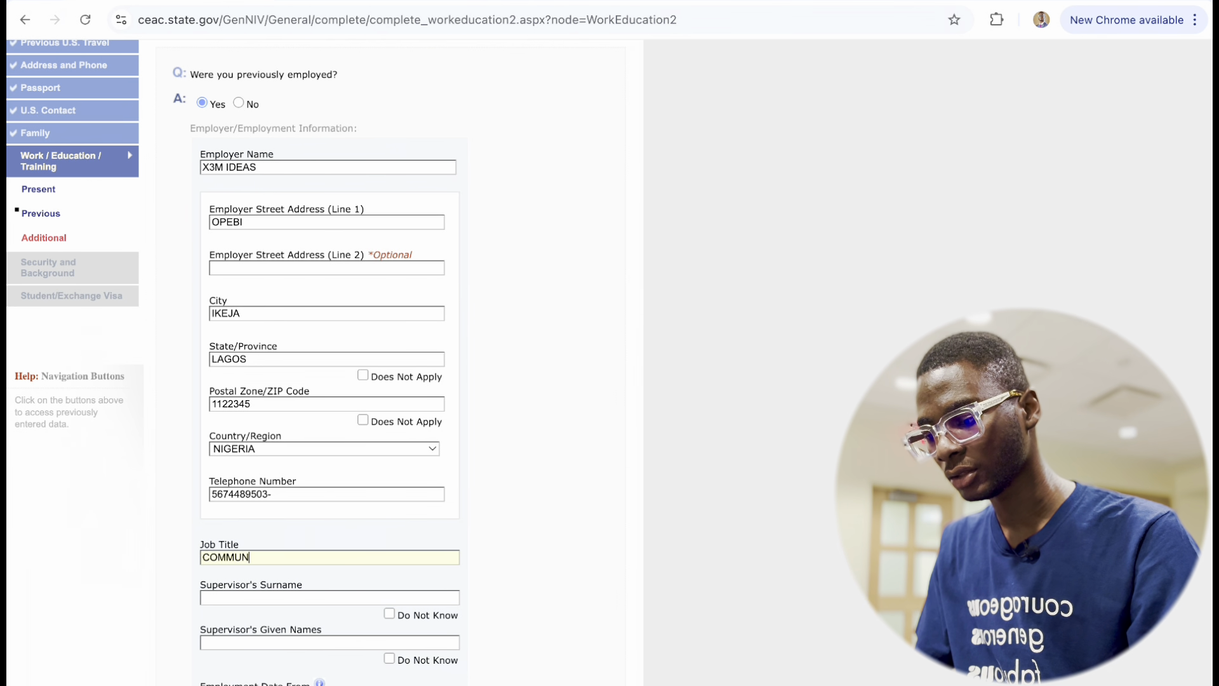
text(ICA)
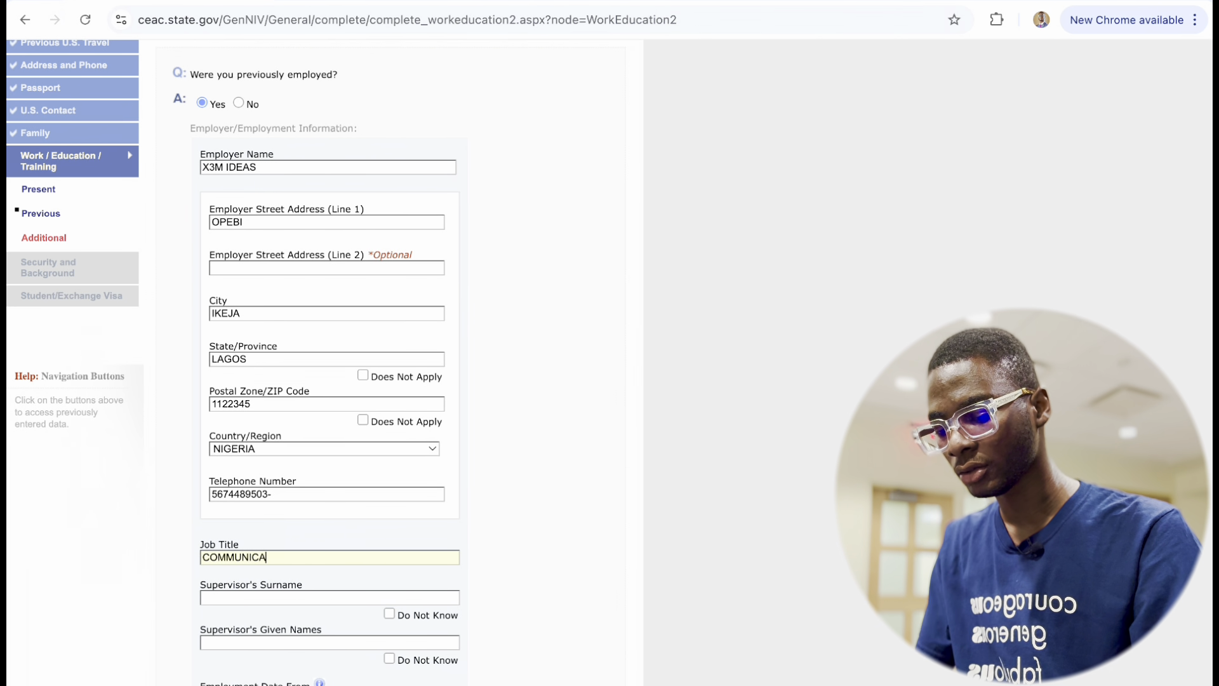
text(TIONS INTERN)
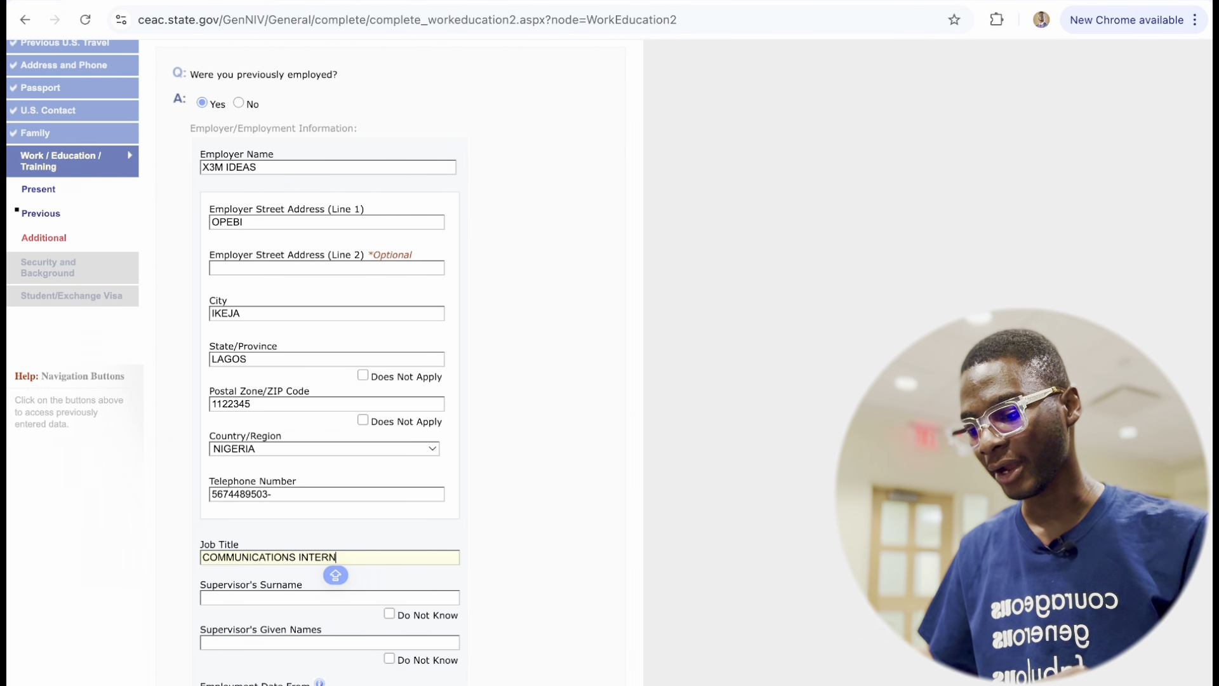
Enter the supervisor's surname and given names.
scroll(330, 381, down, 4)
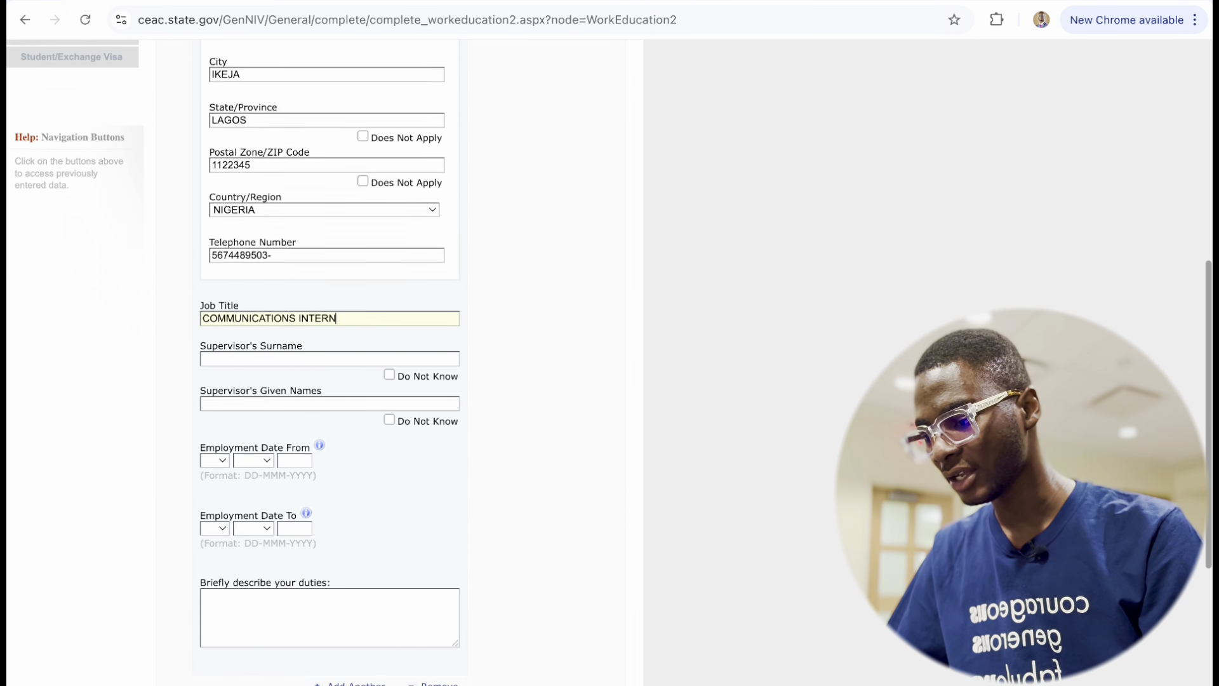
click(241, 357)
key(Caps_Lock)
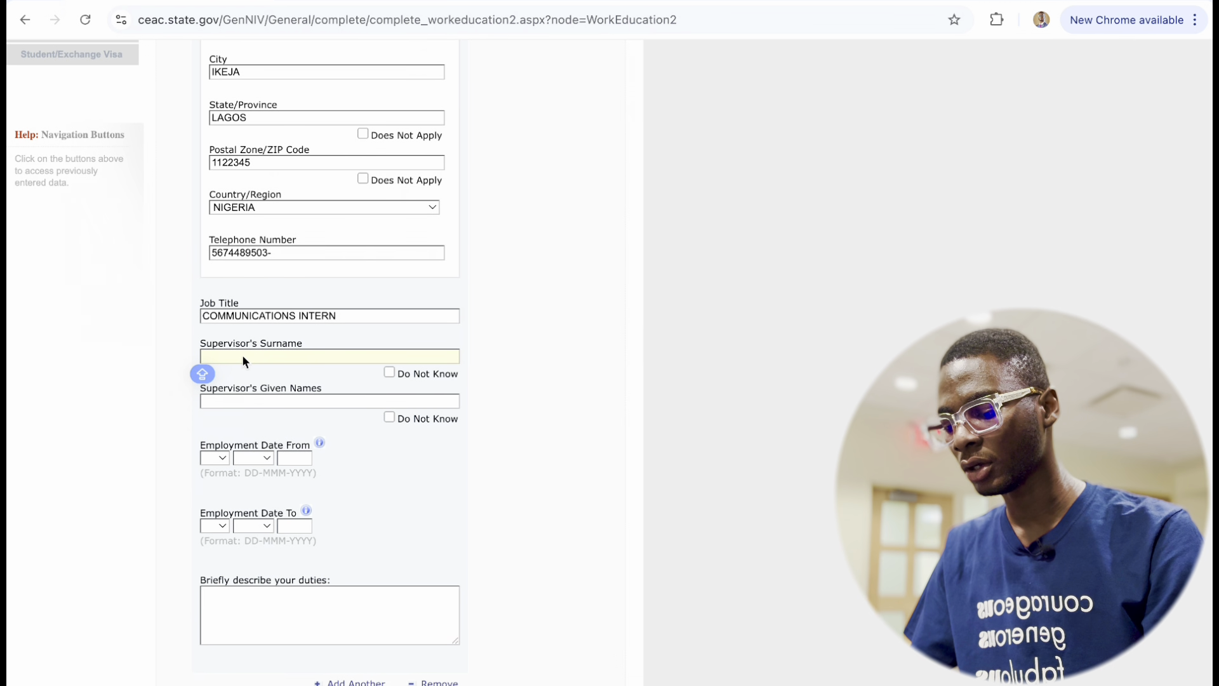
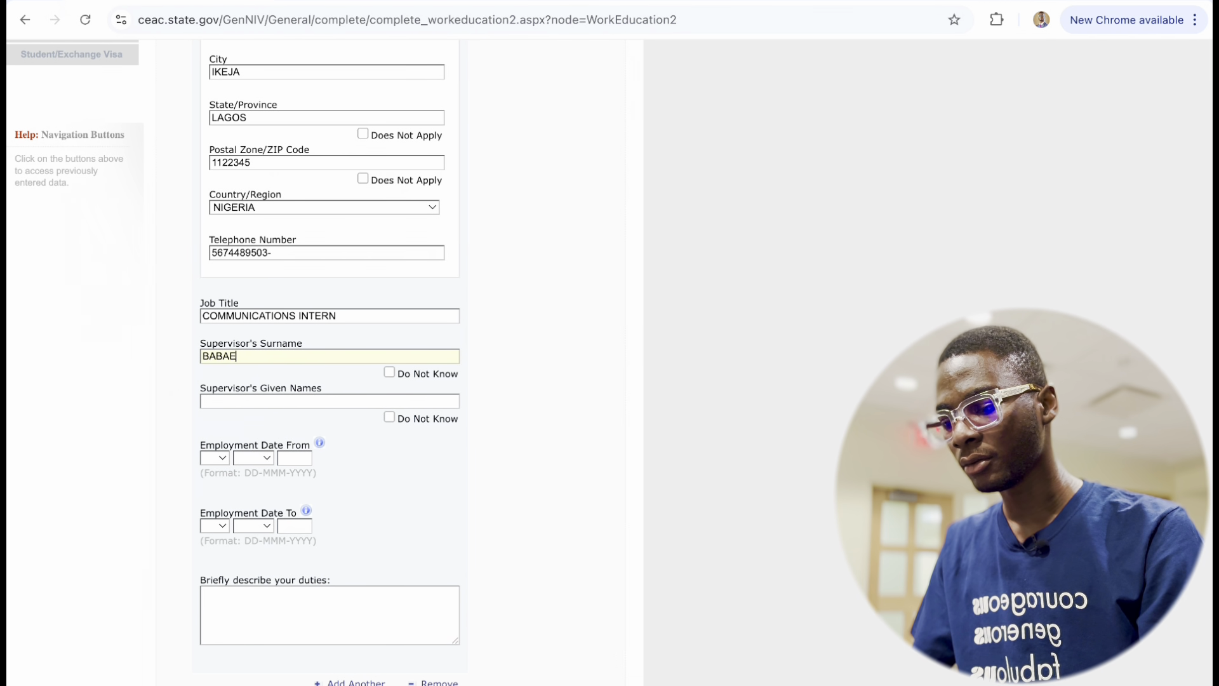
click(248, 402)
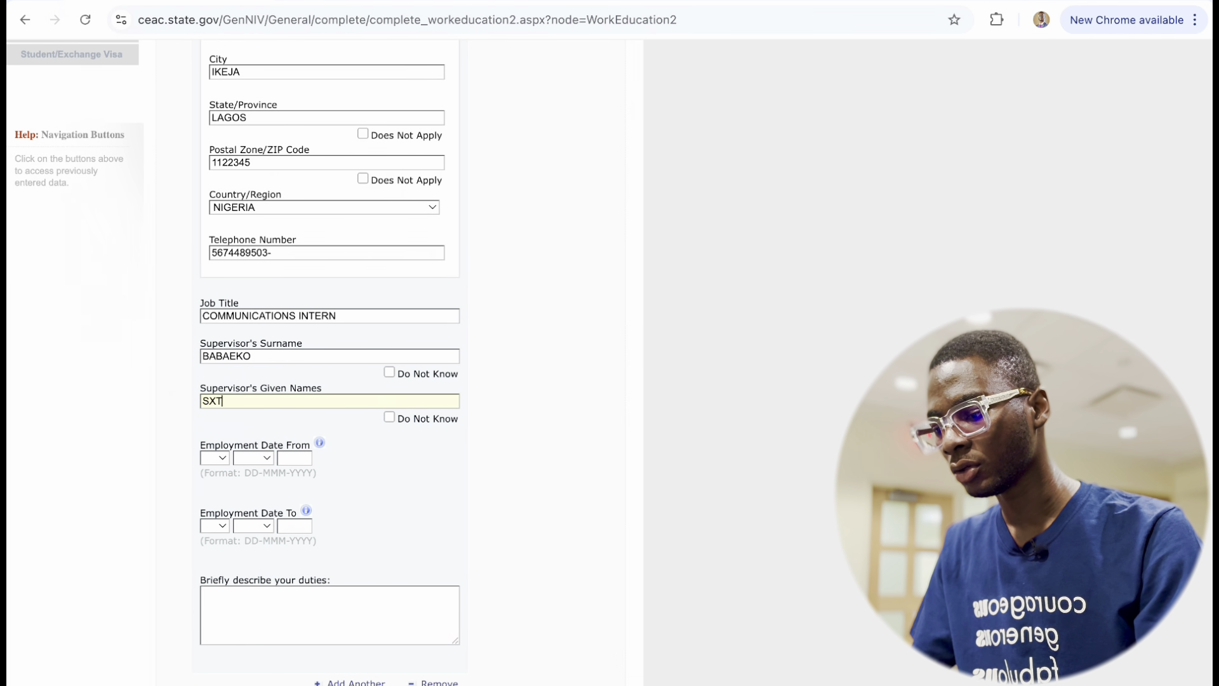
key(Caps_Lock)
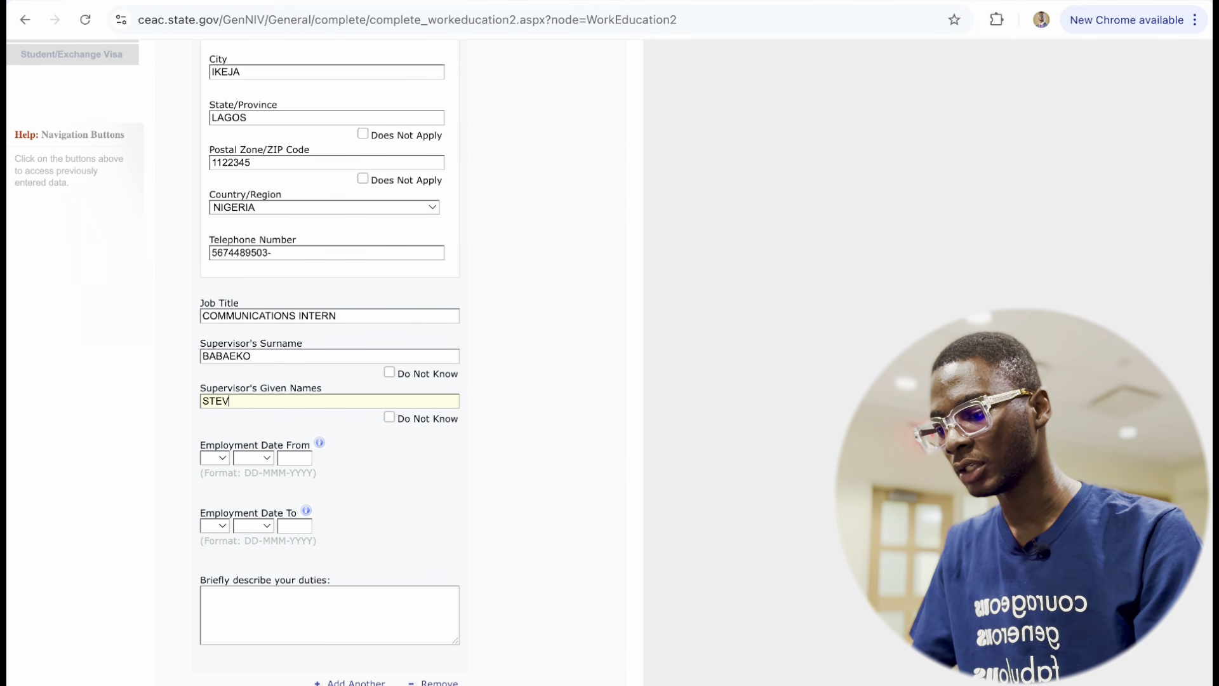
key(Caps_Lock)
Set the internship employment dates, starting in 2018 and ending in 2020.
scroll(318, 467, down, 3)
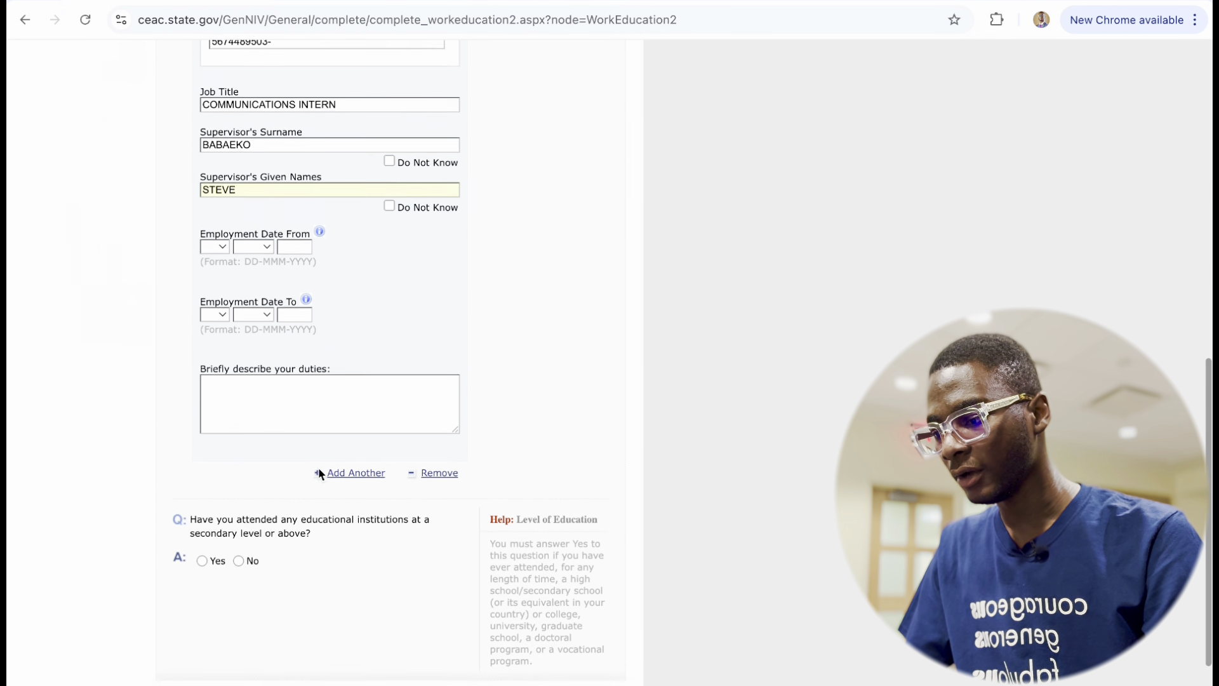
click(214, 236)
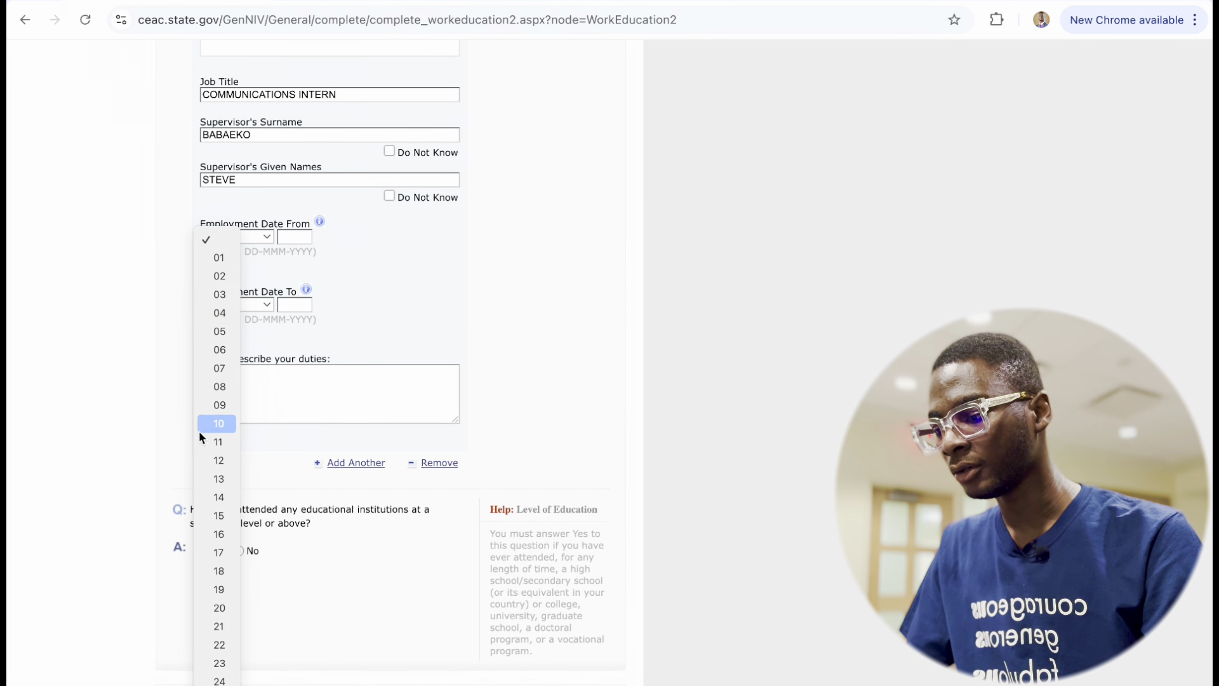
click(214, 424)
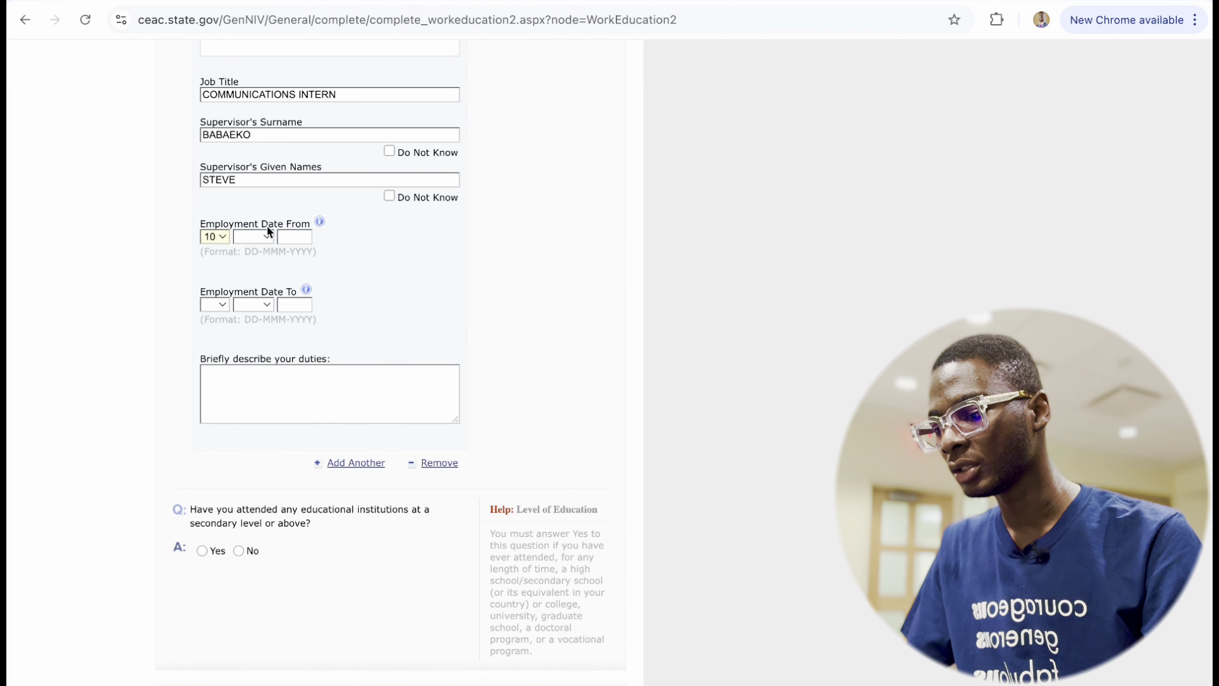
click(252, 237)
click(254, 275)
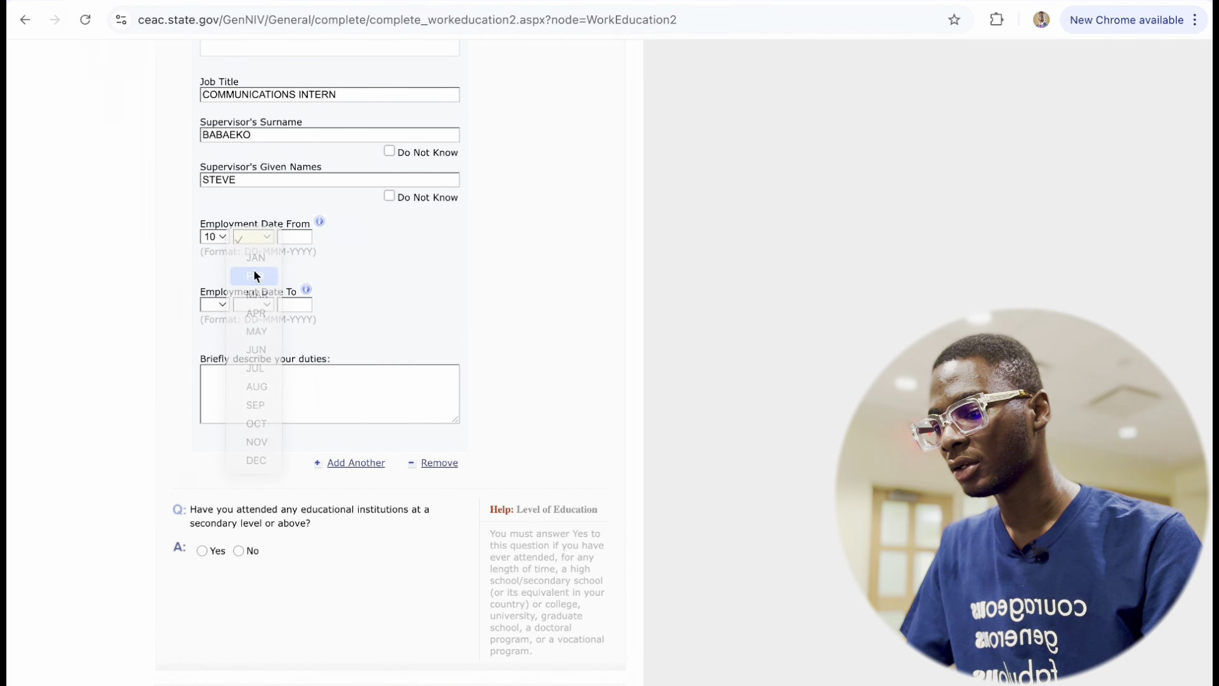
click(295, 236)
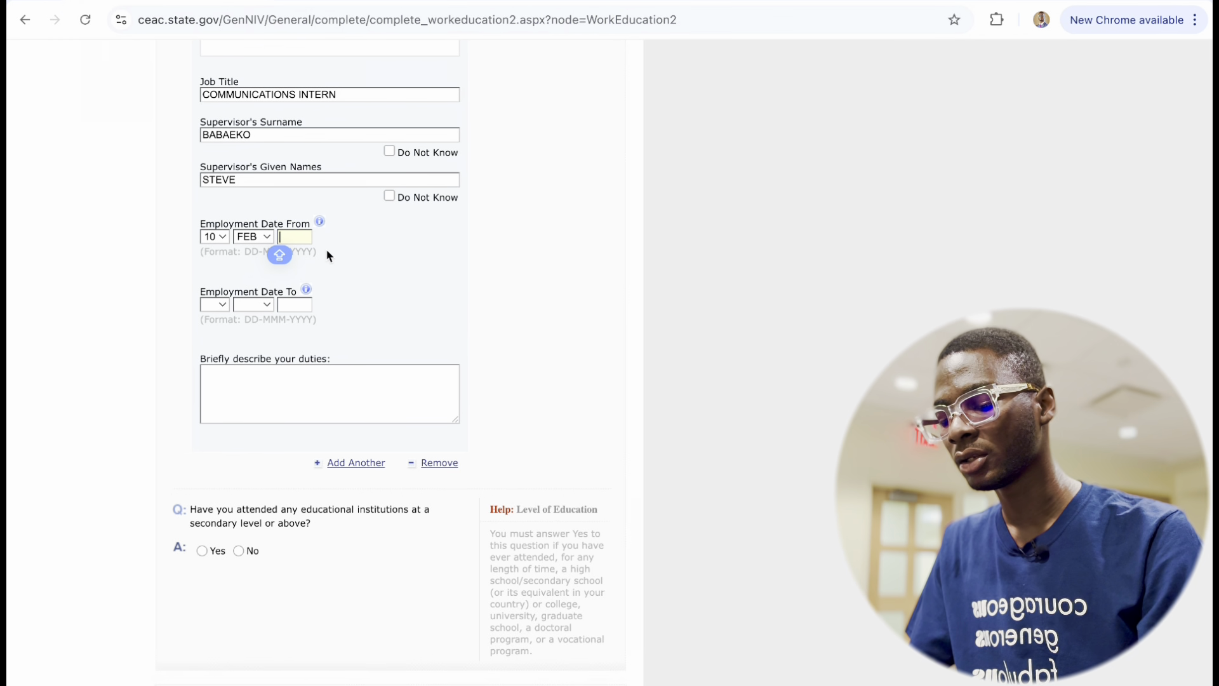
text(20)
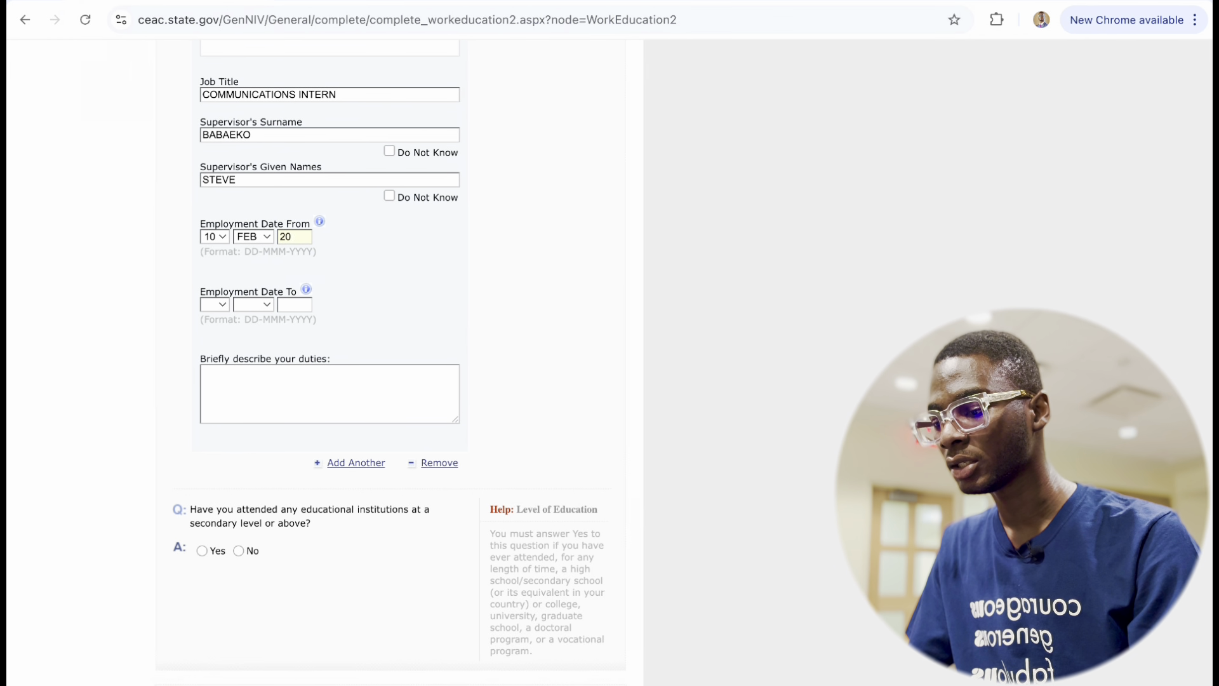
text(18)
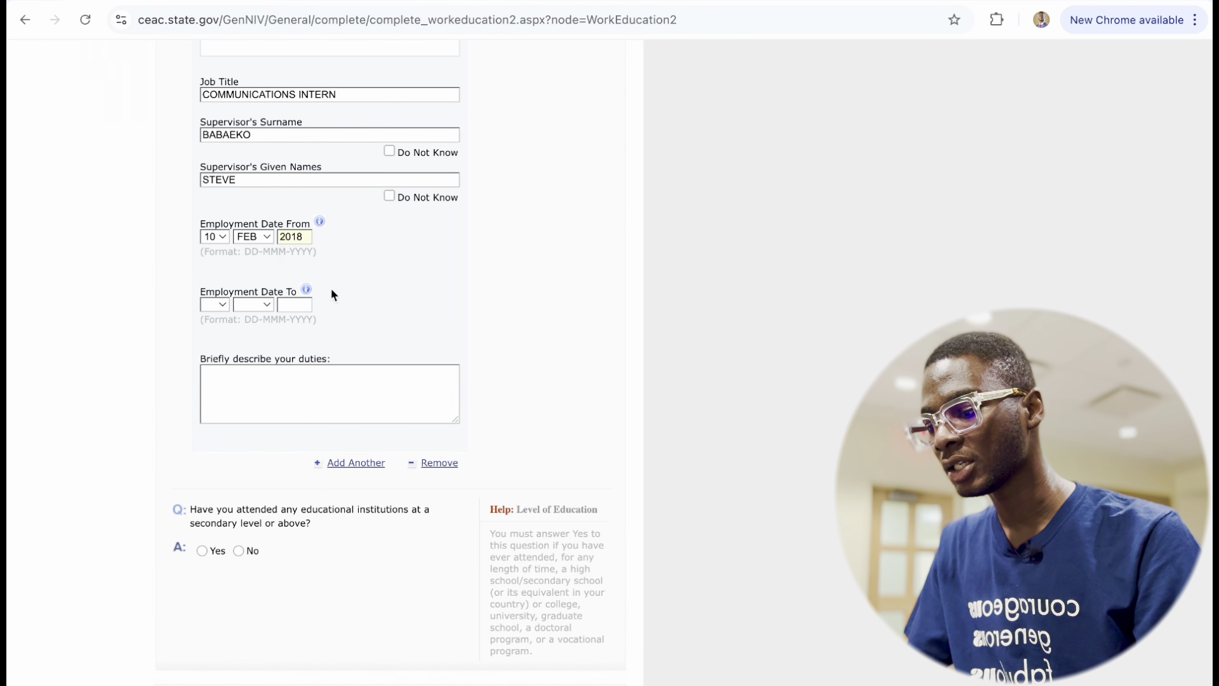
click(220, 304)
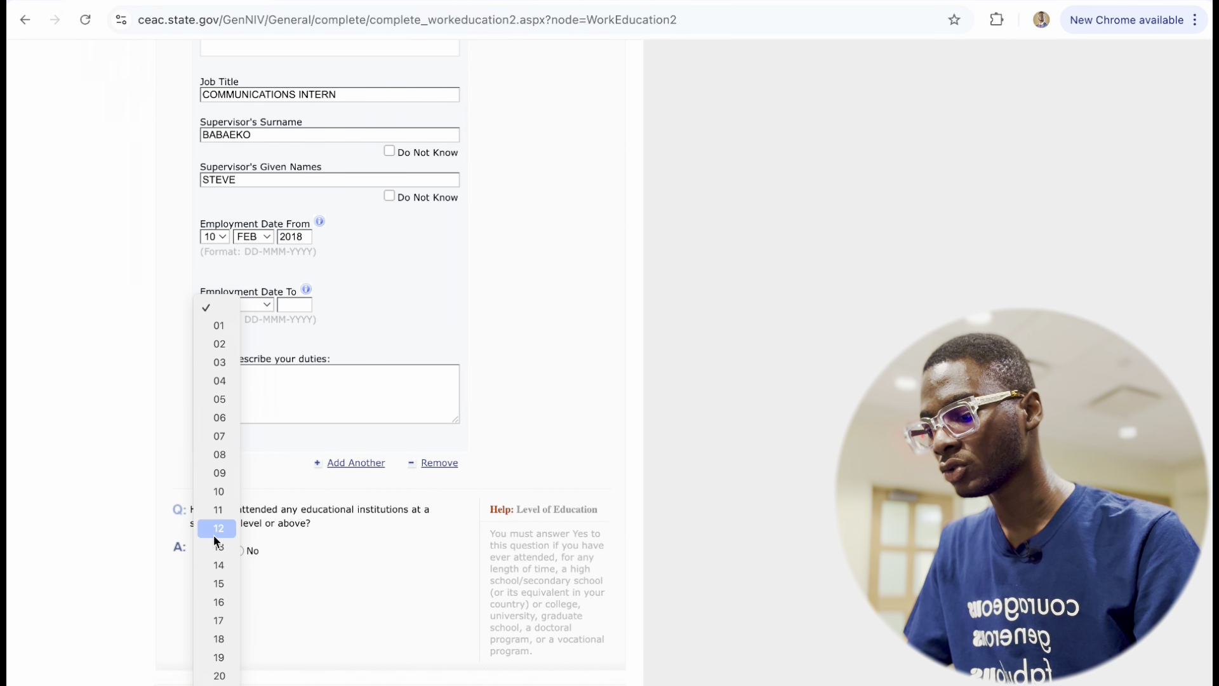
click(213, 530)
click(249, 305)
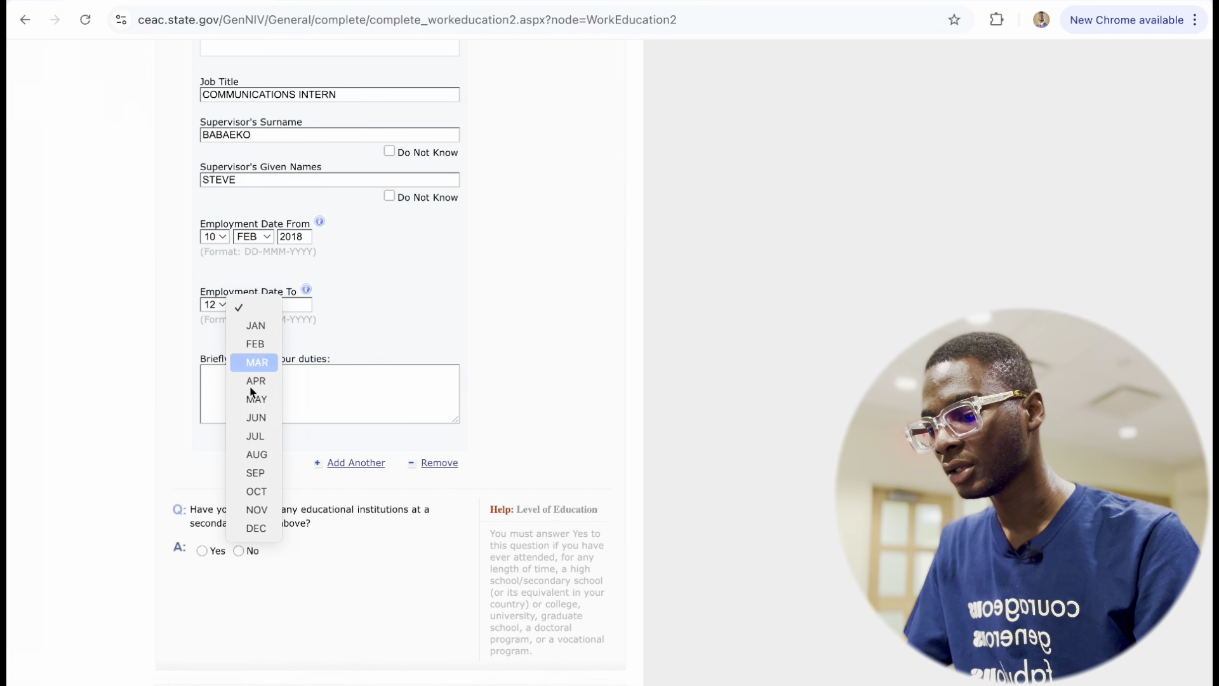
click(250, 454)
click(298, 305)
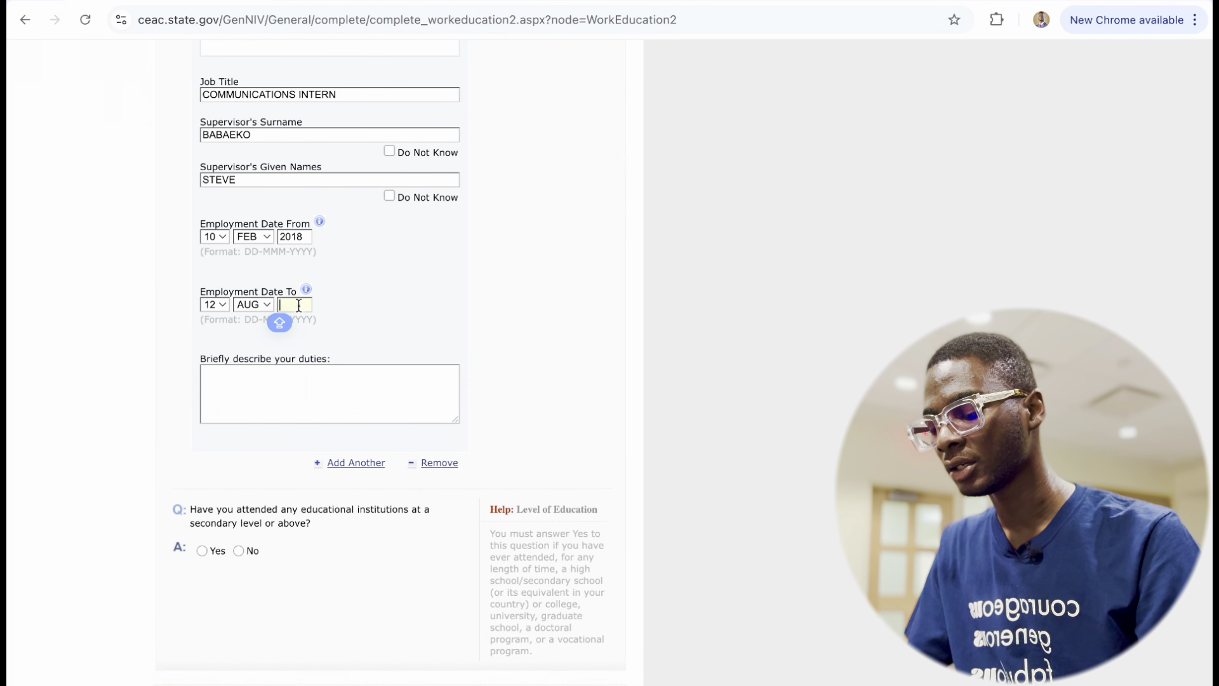
text(2020)
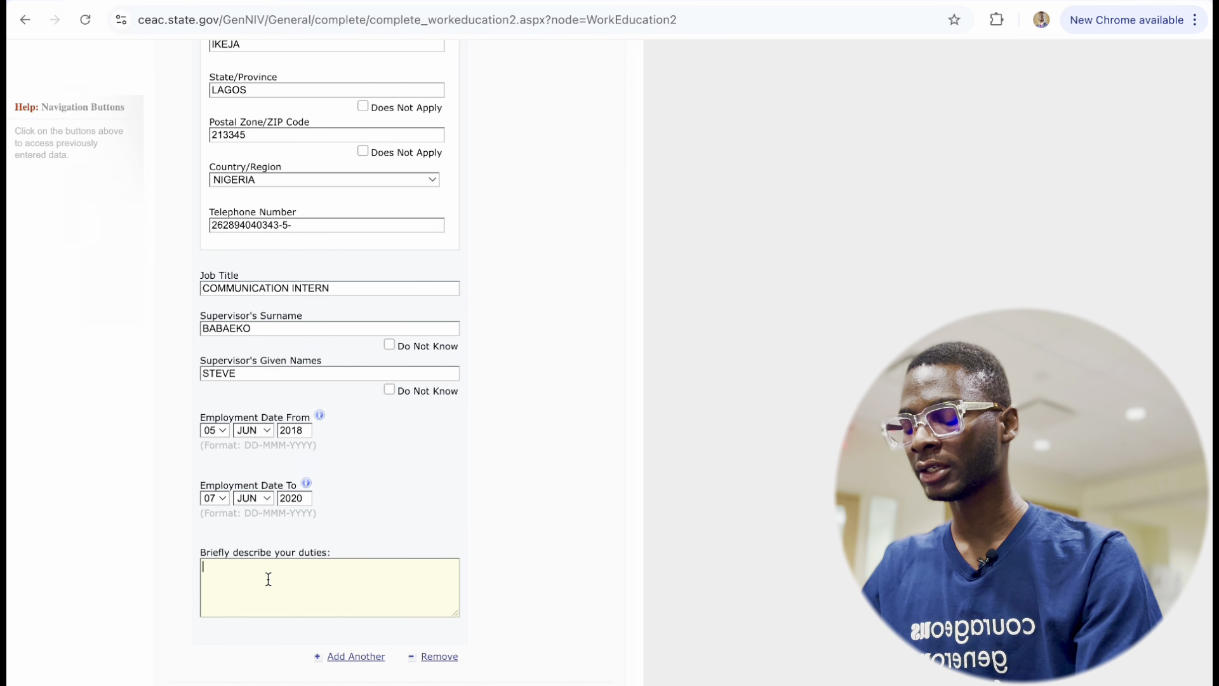
Type the liaison duties, correcting BVETERRN to BETWEEN, ending with winning a $10,000 project.
text(I SERVED A)
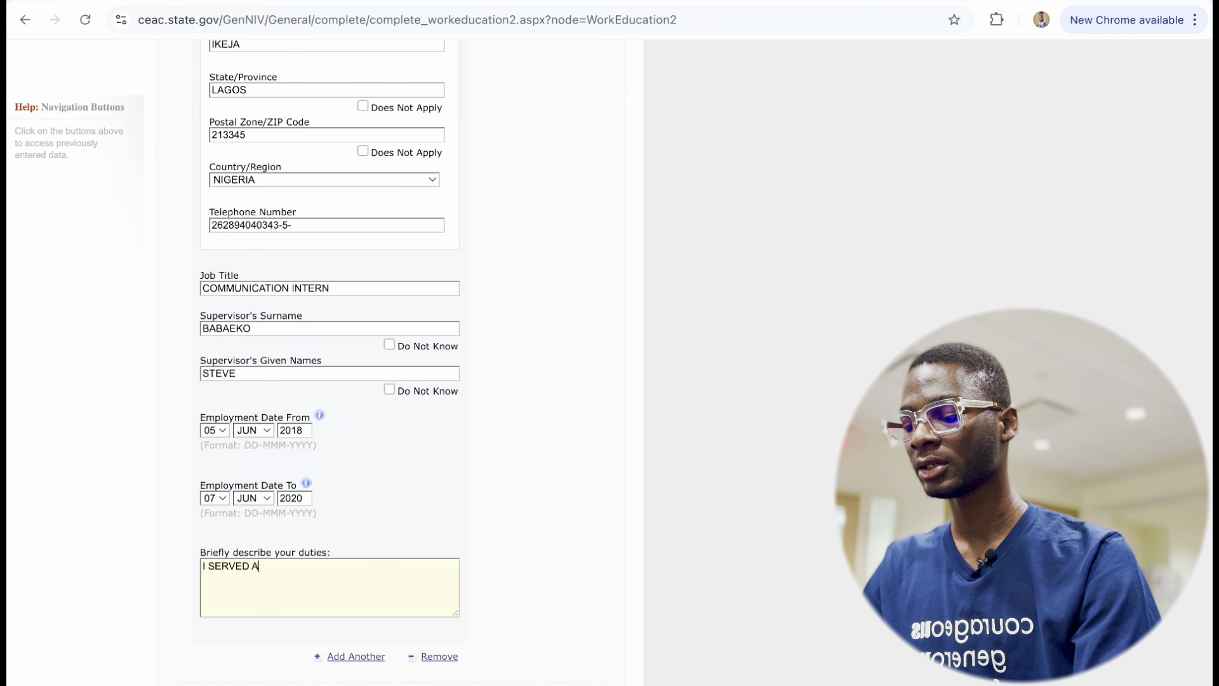
text(S A LIAS)
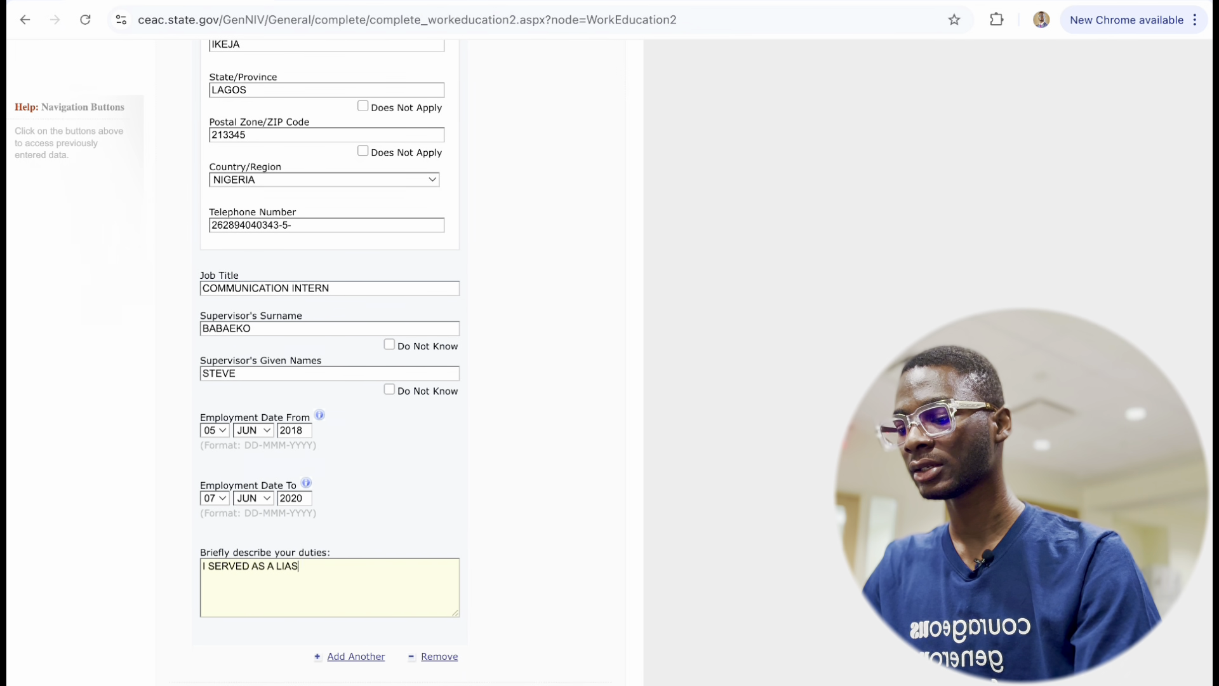
text(ON BVETERRN )
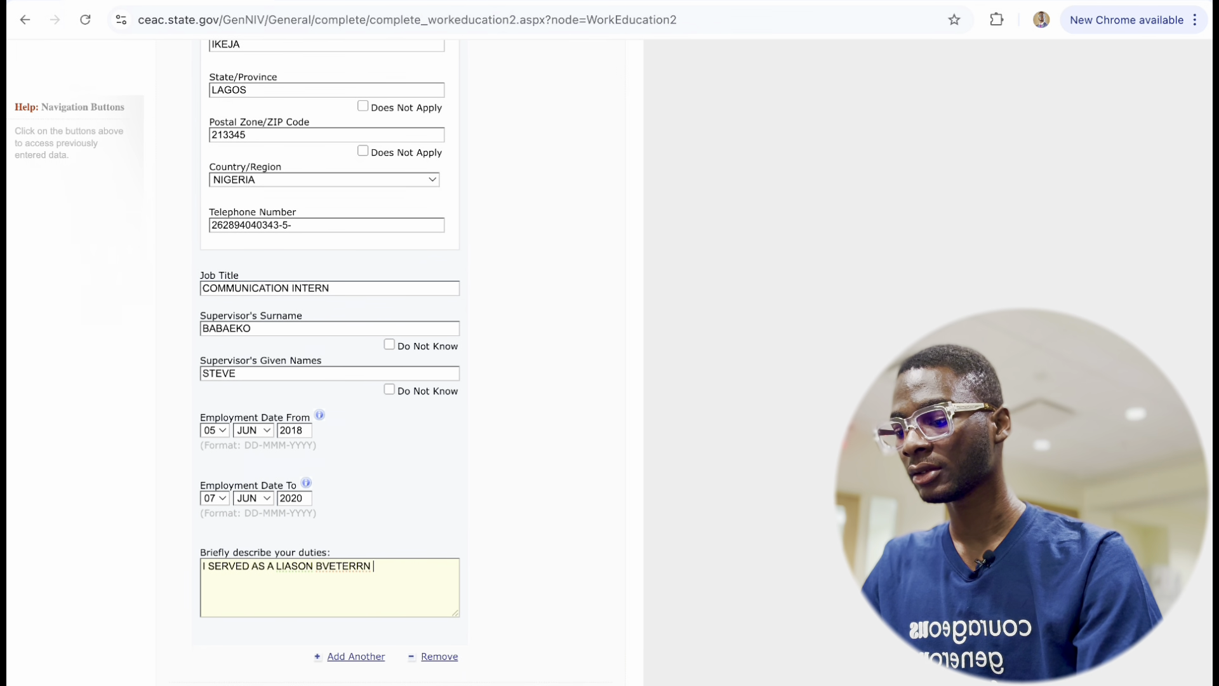
text(CLIENT)
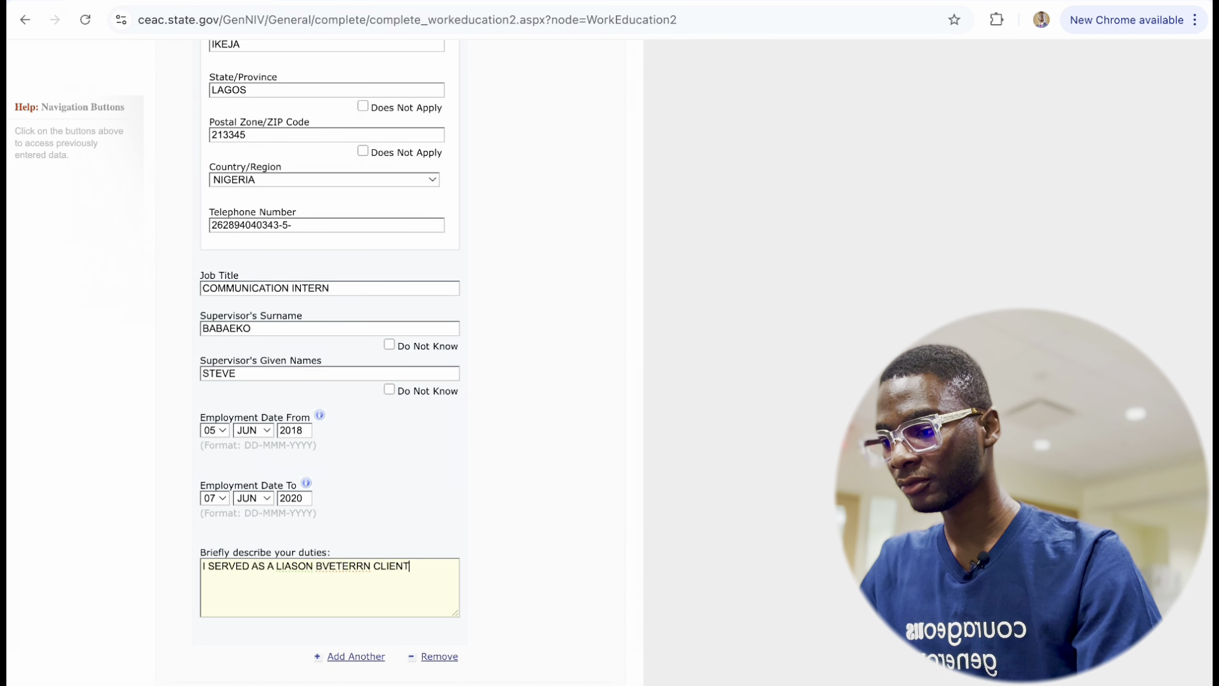
text(S)
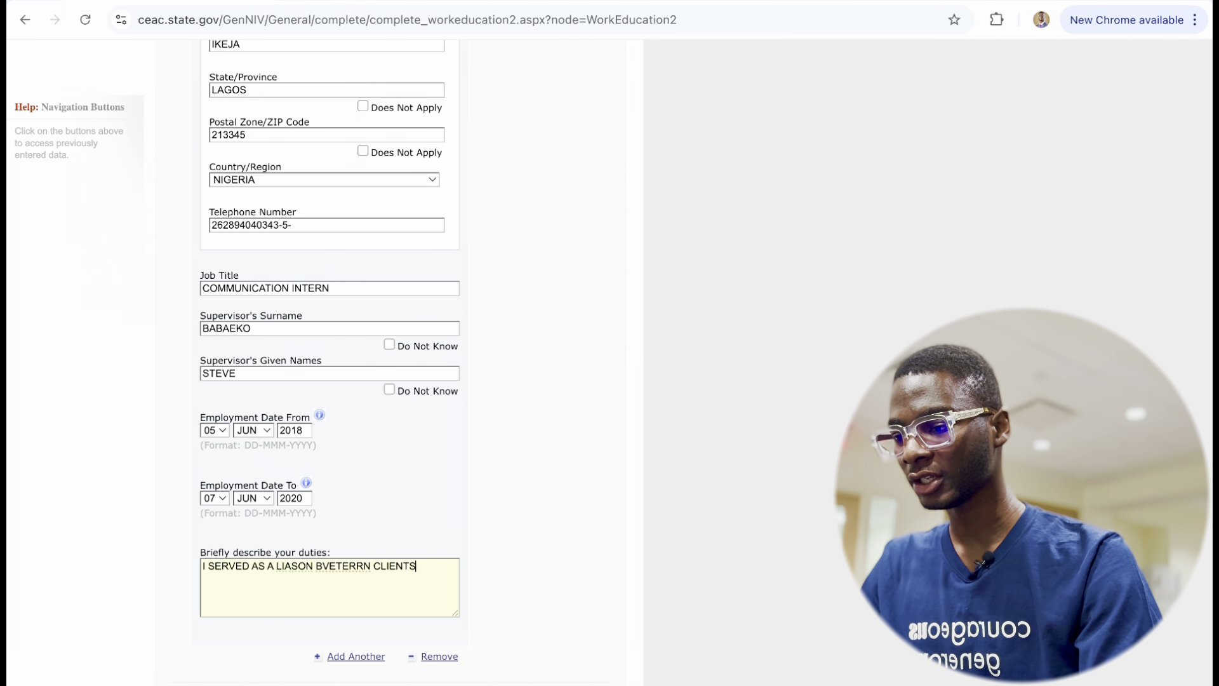
right_click(335, 567)
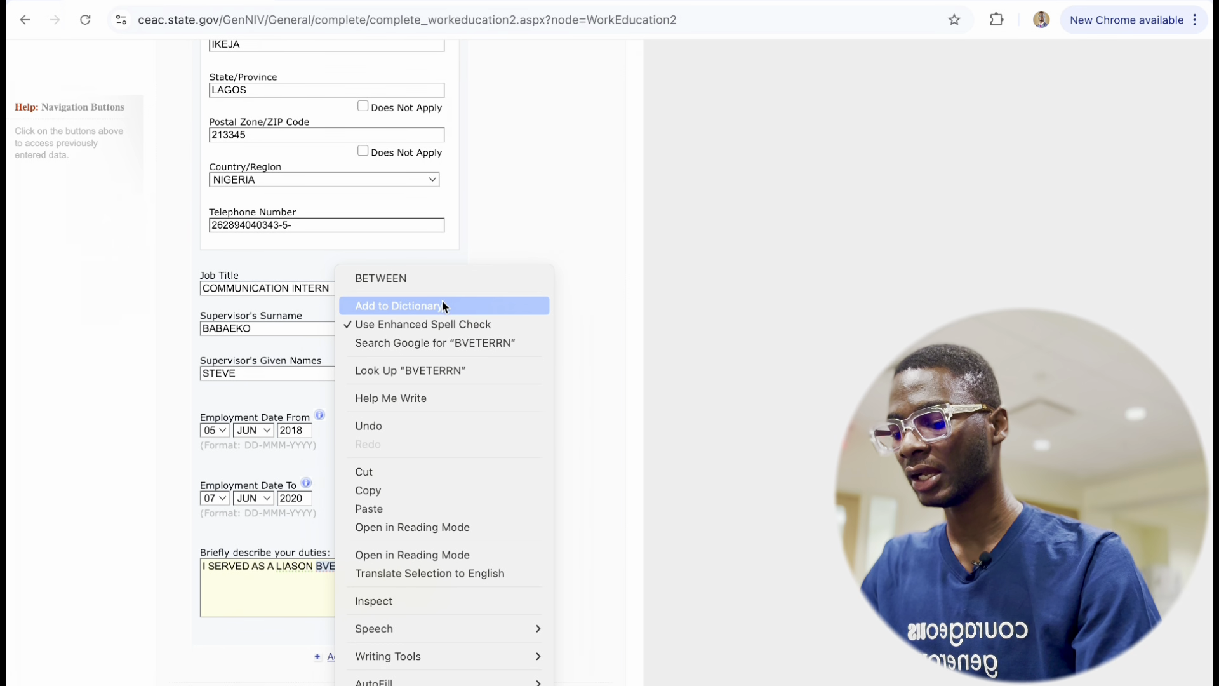
click(430, 276)
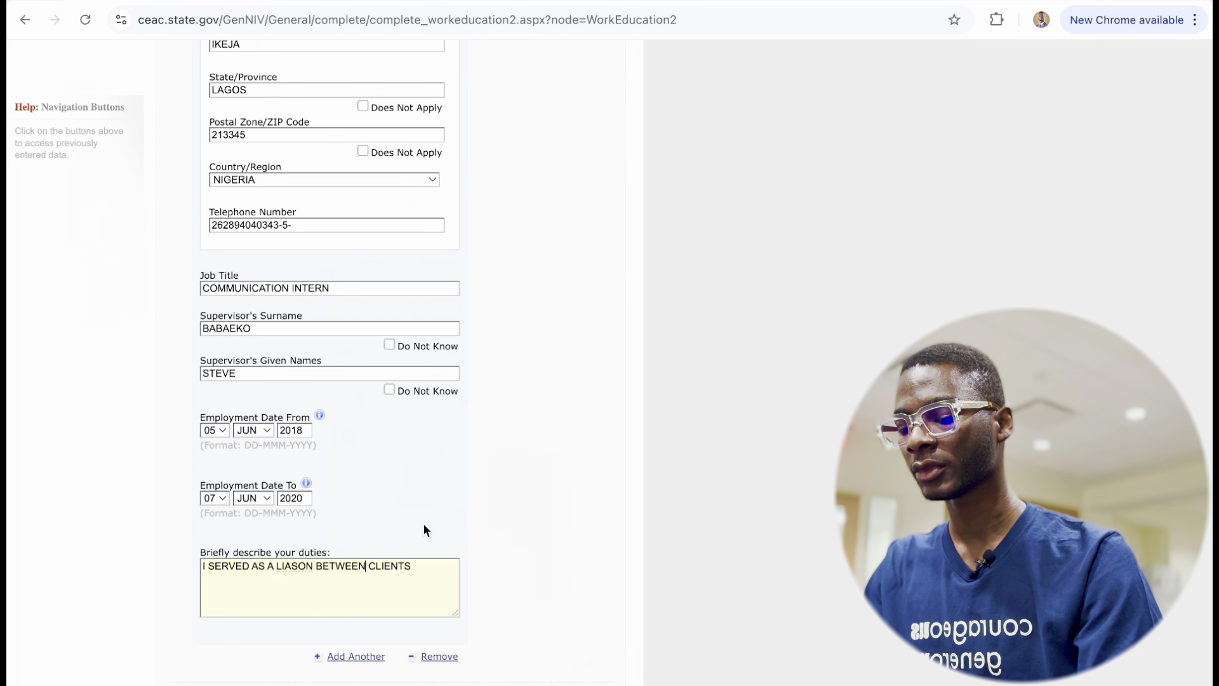
text(AND M)
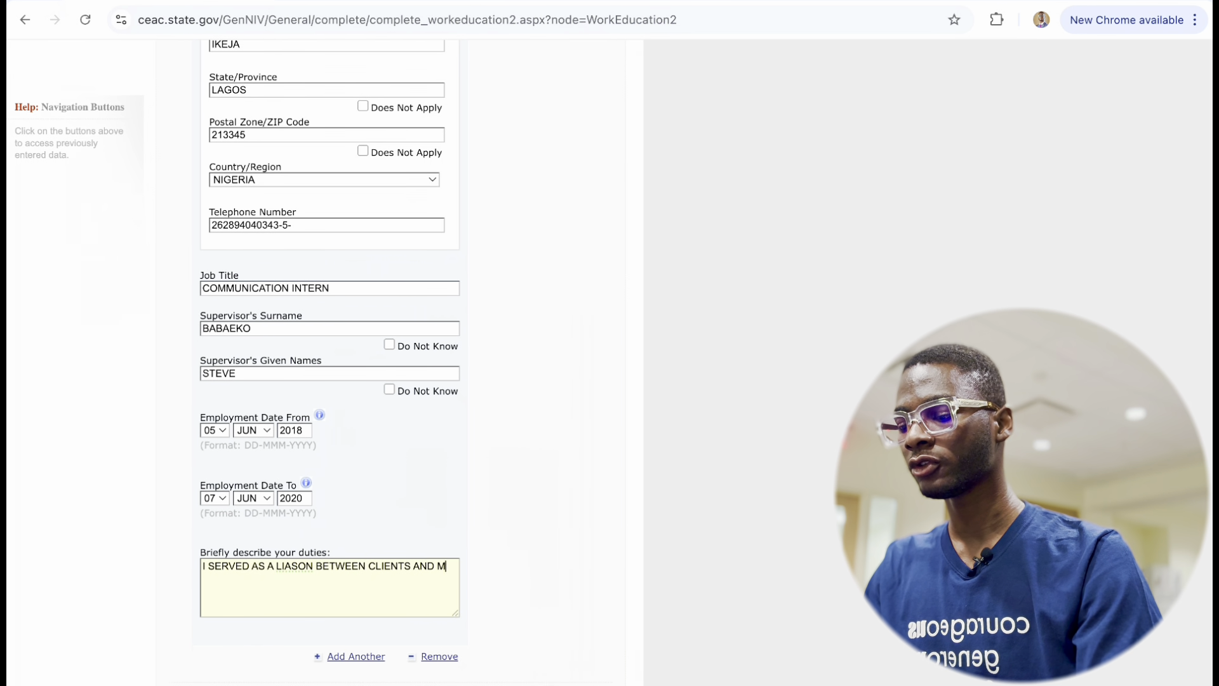
text(Y COMPANY.)
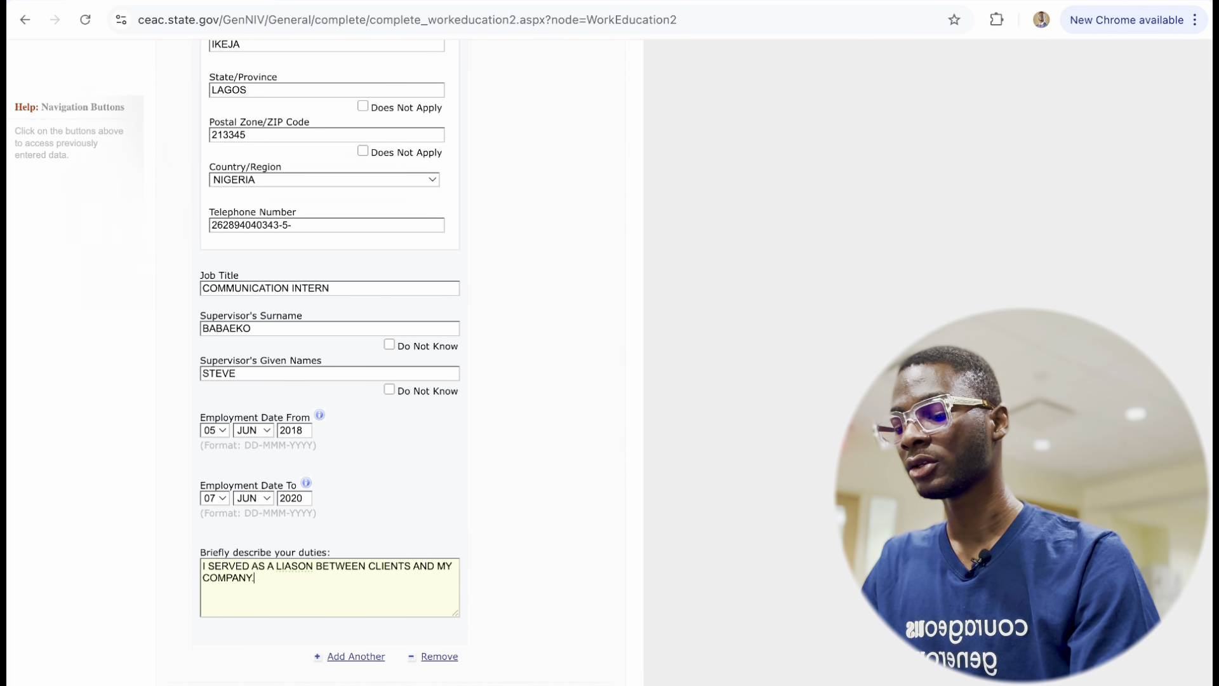
text( THROUGH MY )
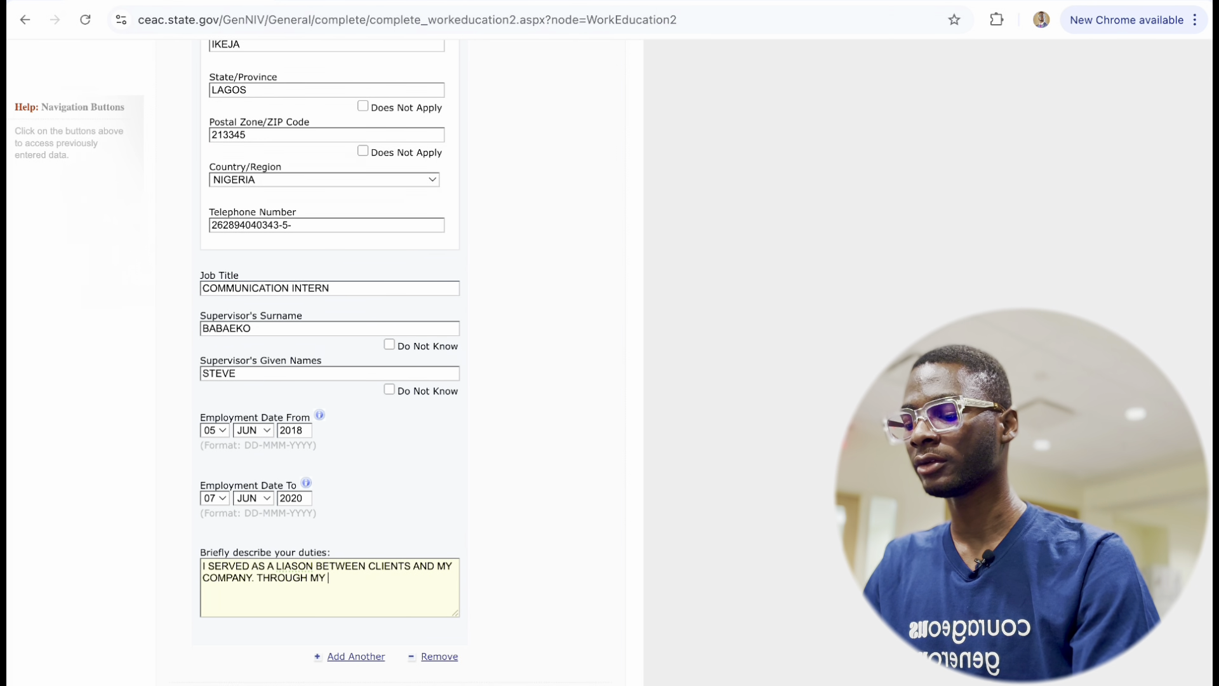
text(EFFORTS I)
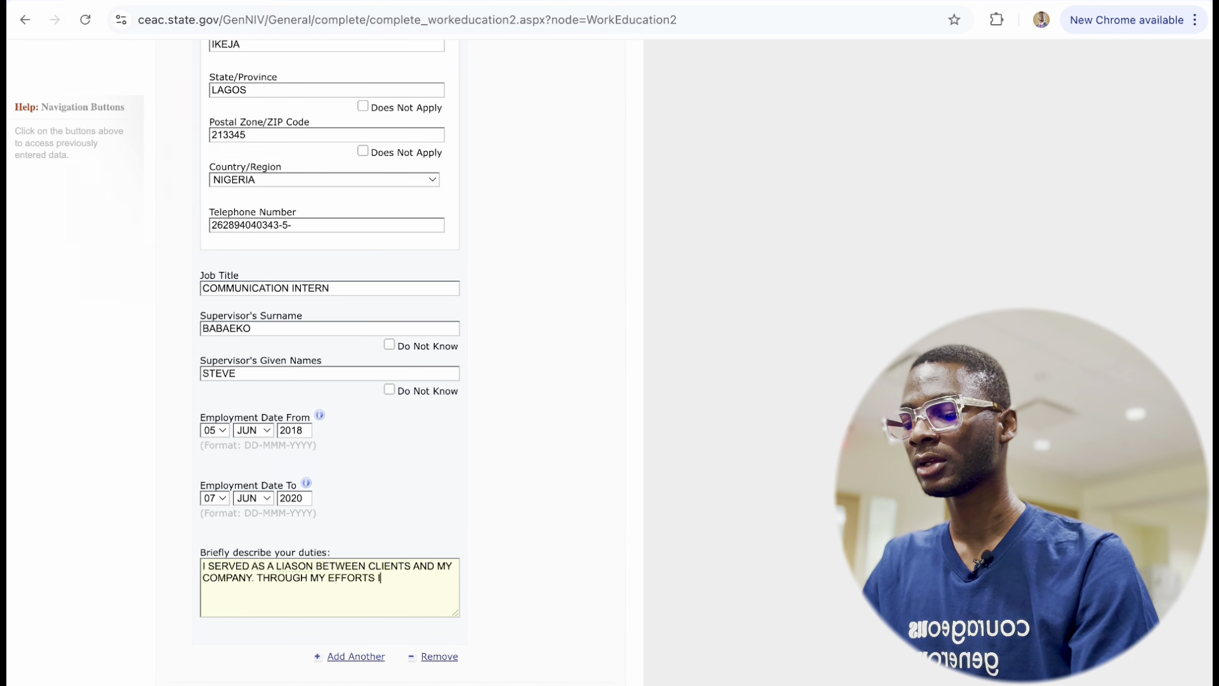
text(N IN)
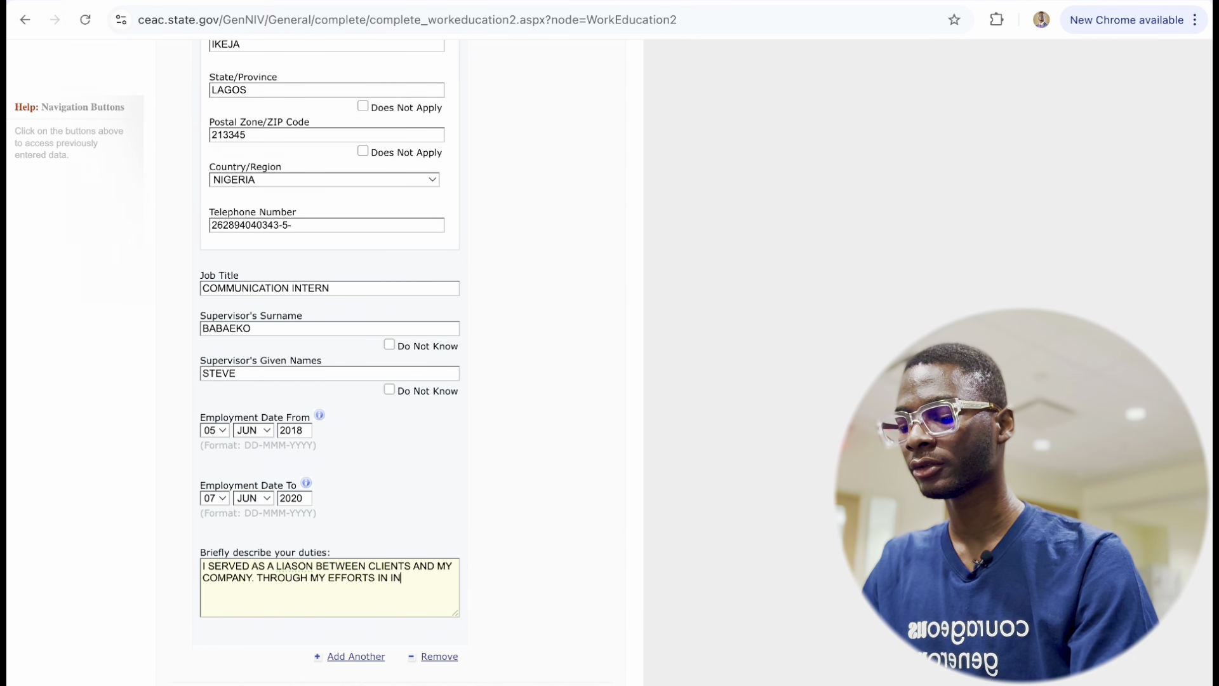
text(CREASIN G OUR )
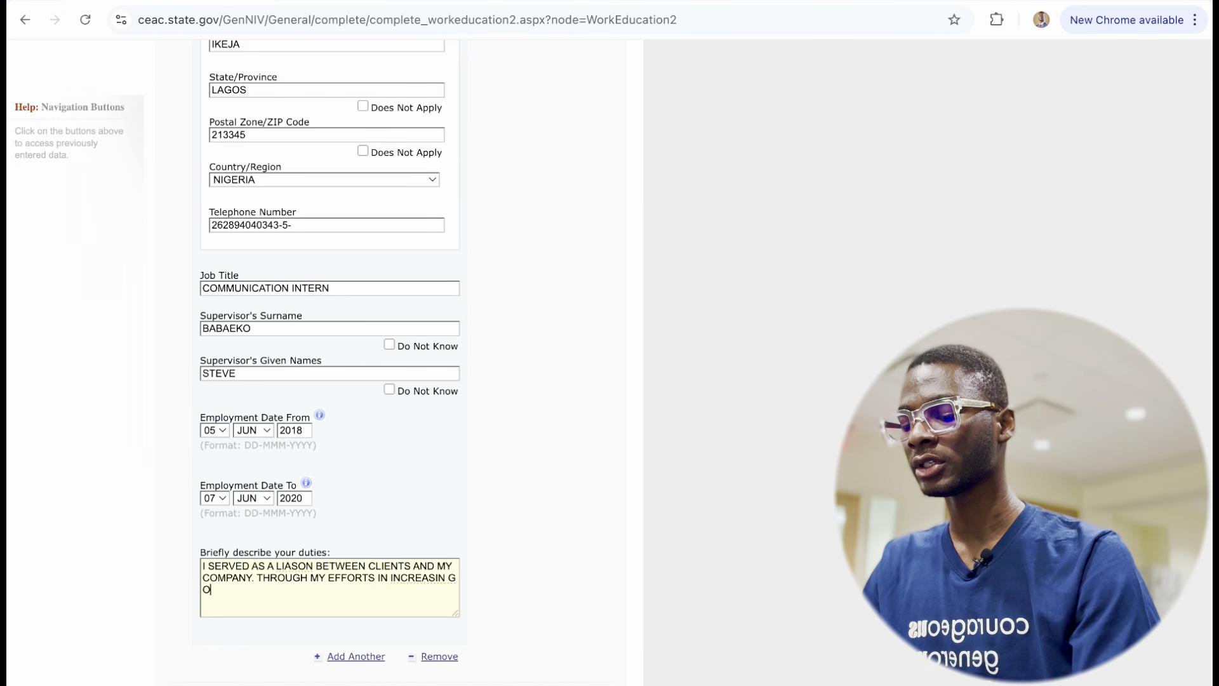
text(REVENU)
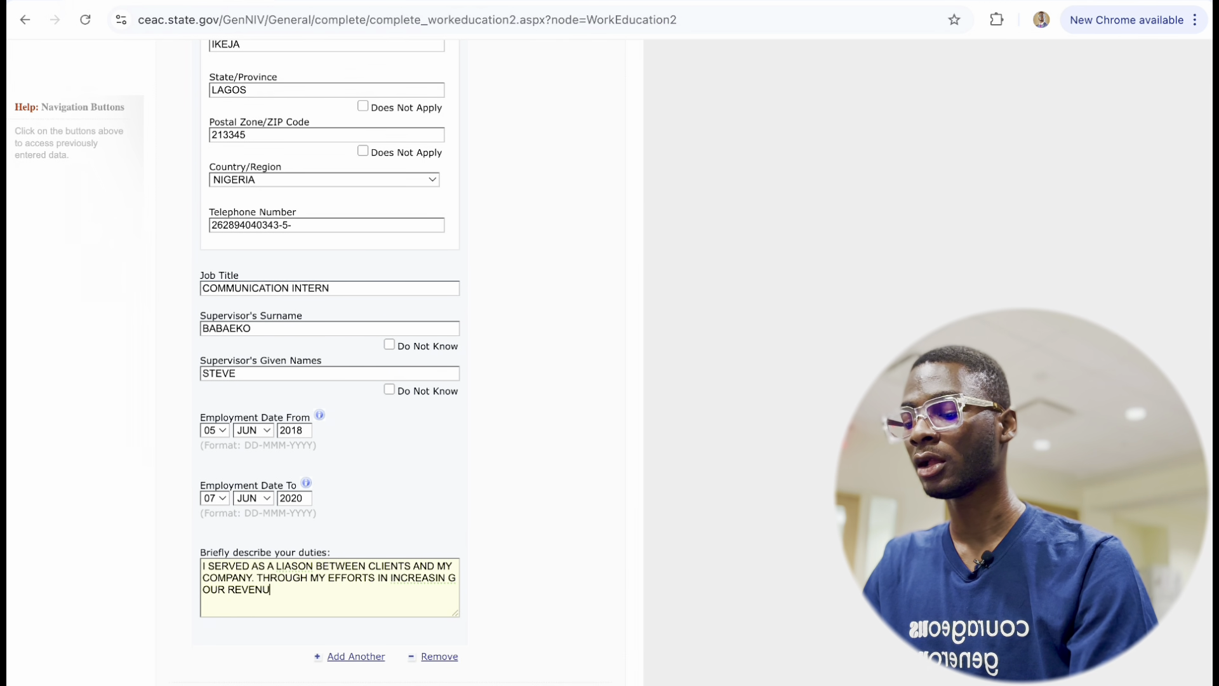
text(E, I WAS ABLE TO)
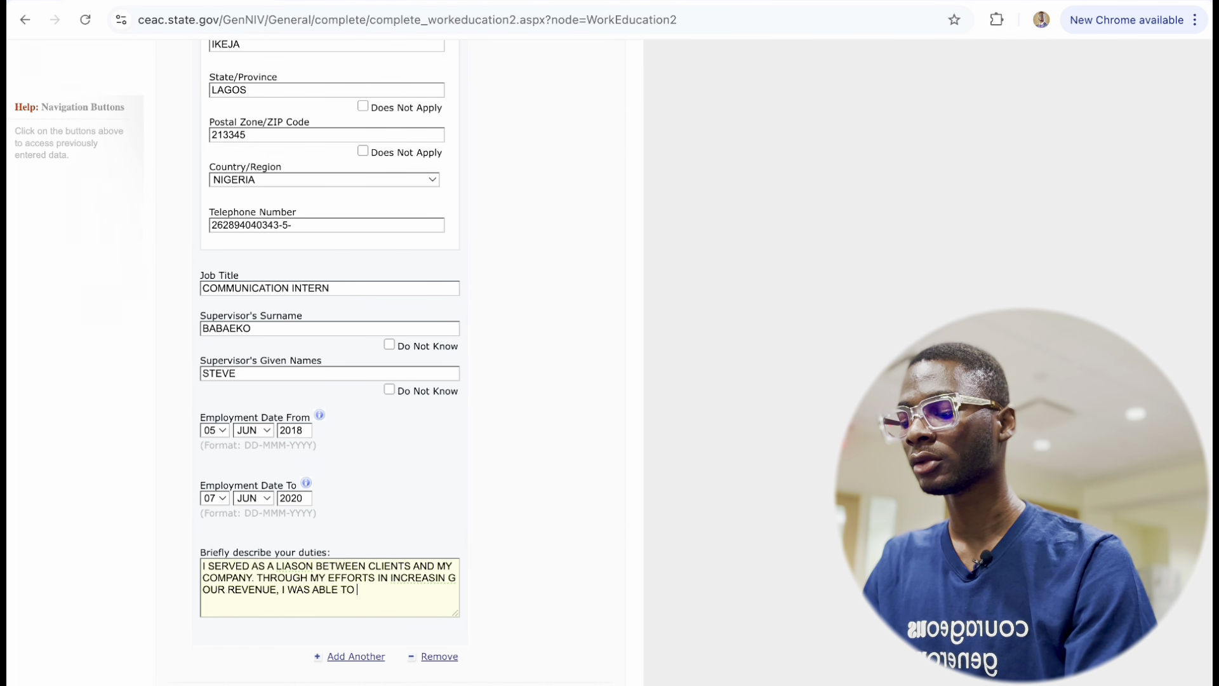
text( WIN A)
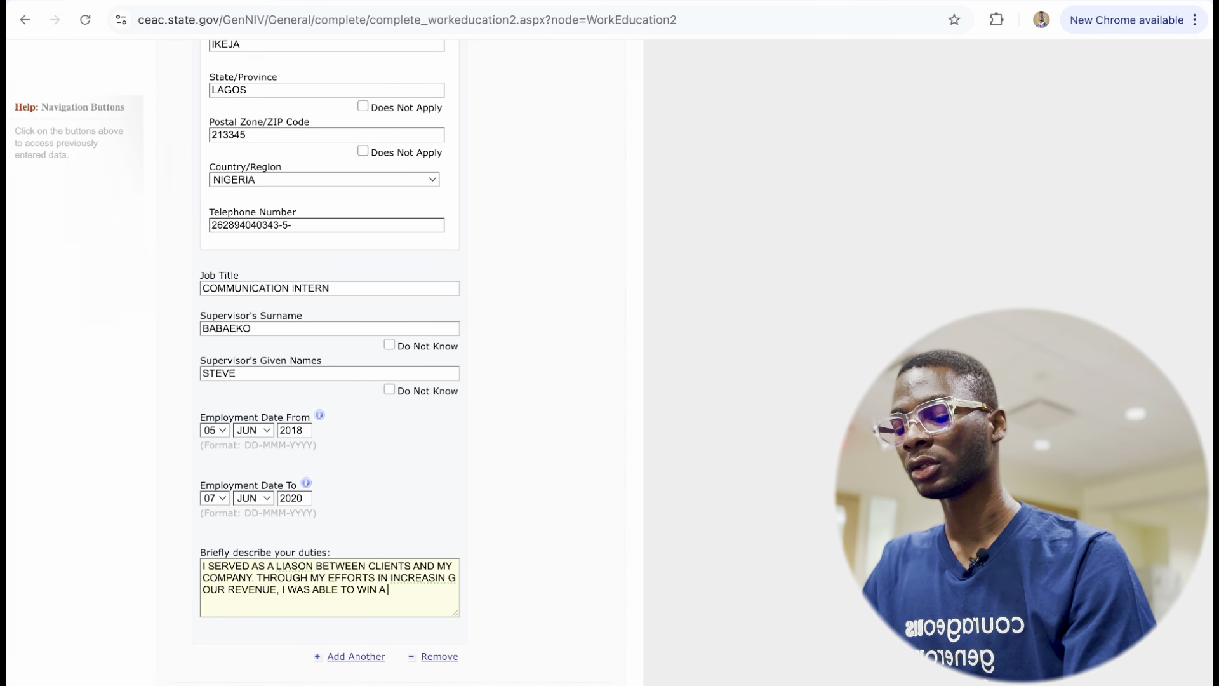
text( $)
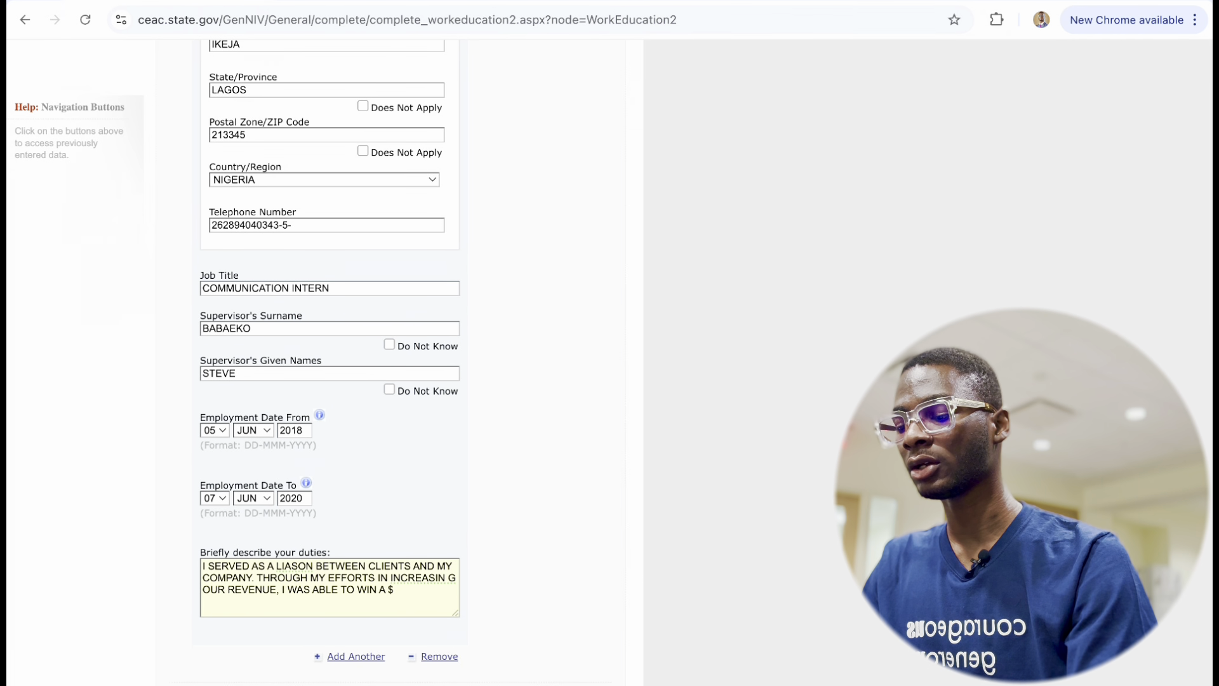
text(10)
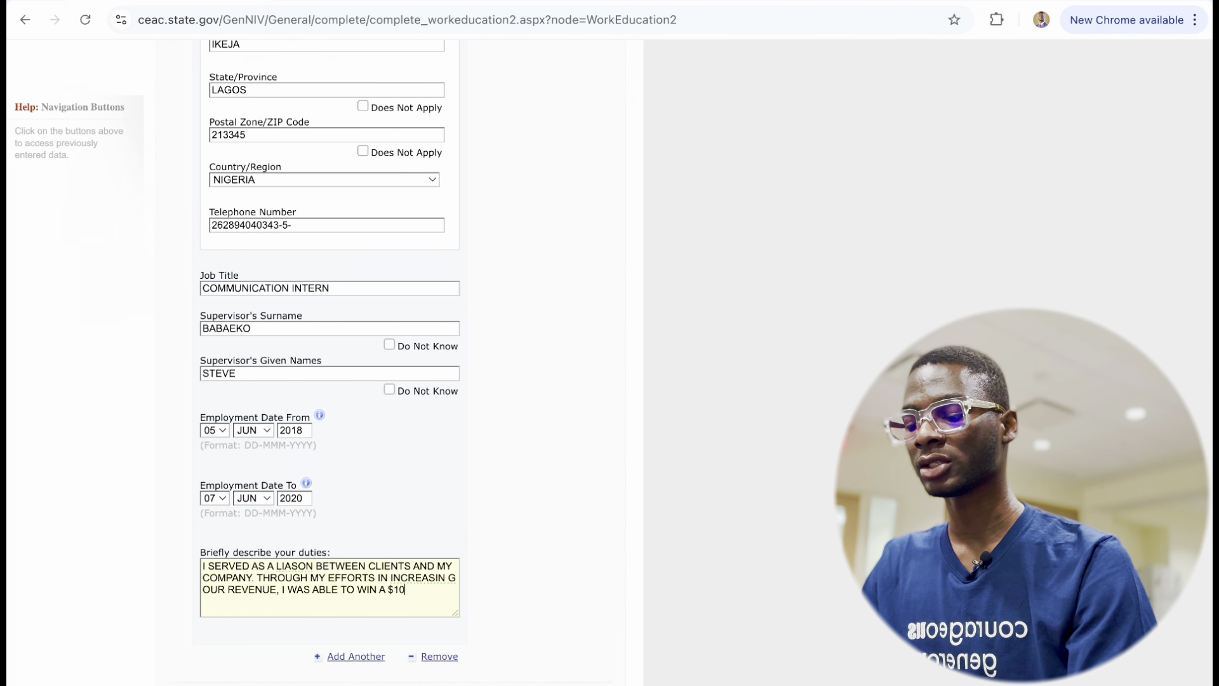
text(,000)
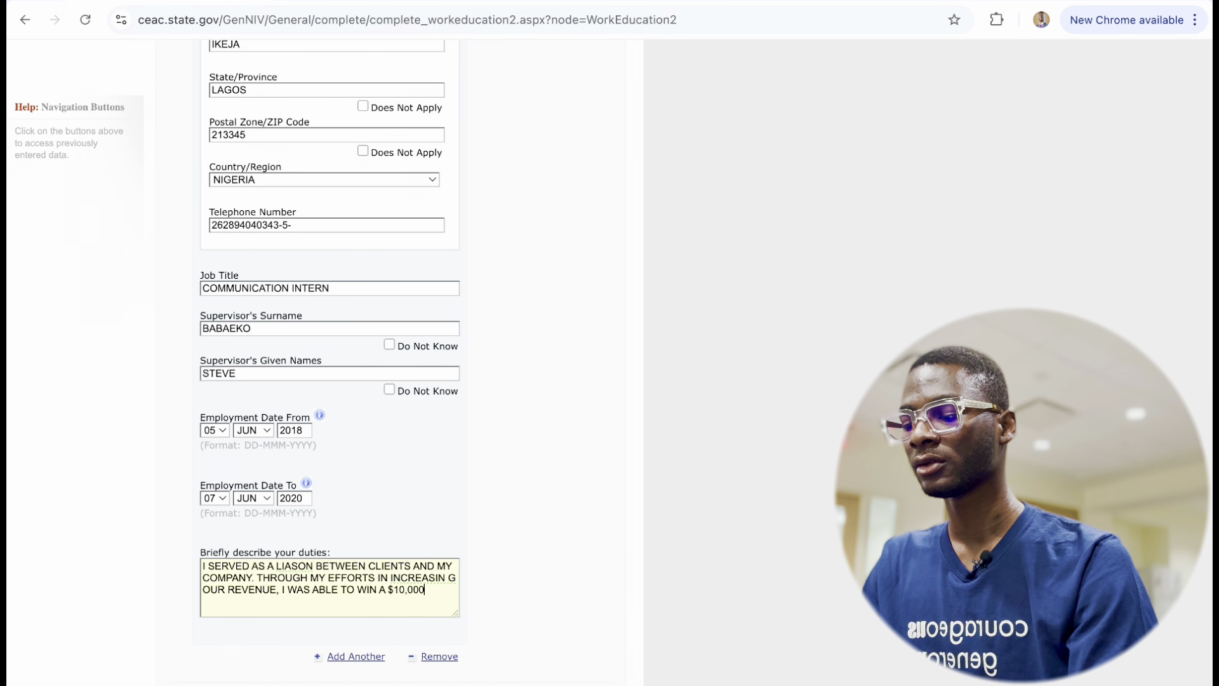
text( PROJEC)
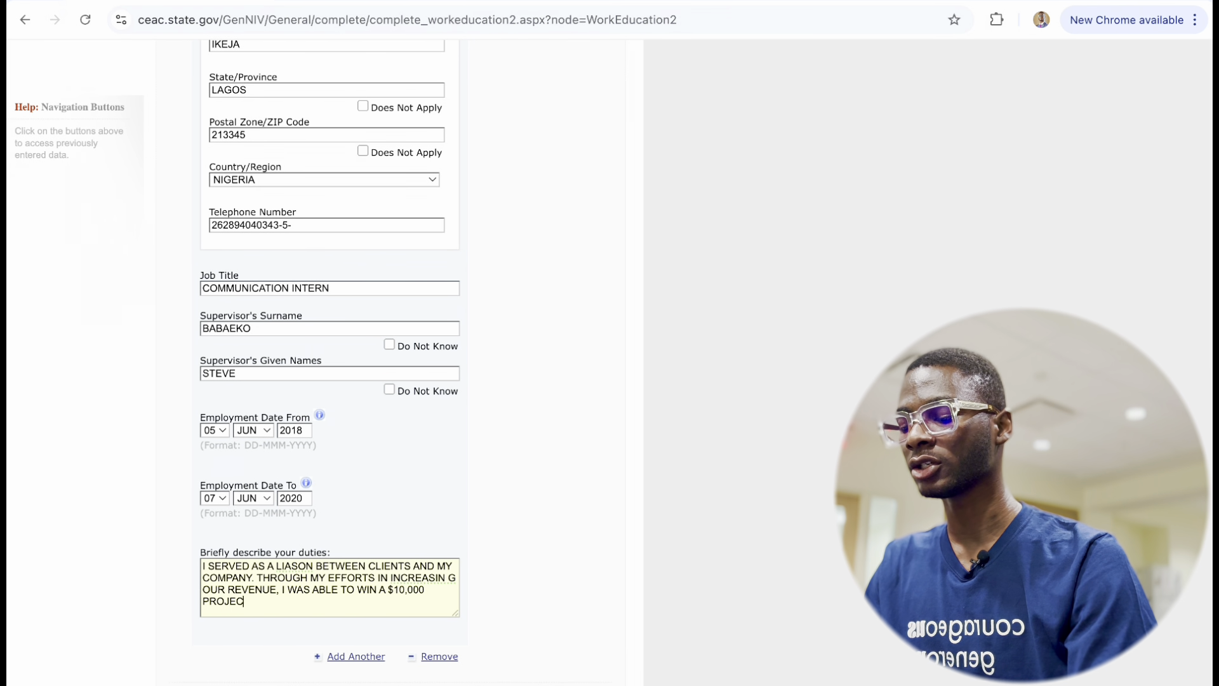
text(T F)
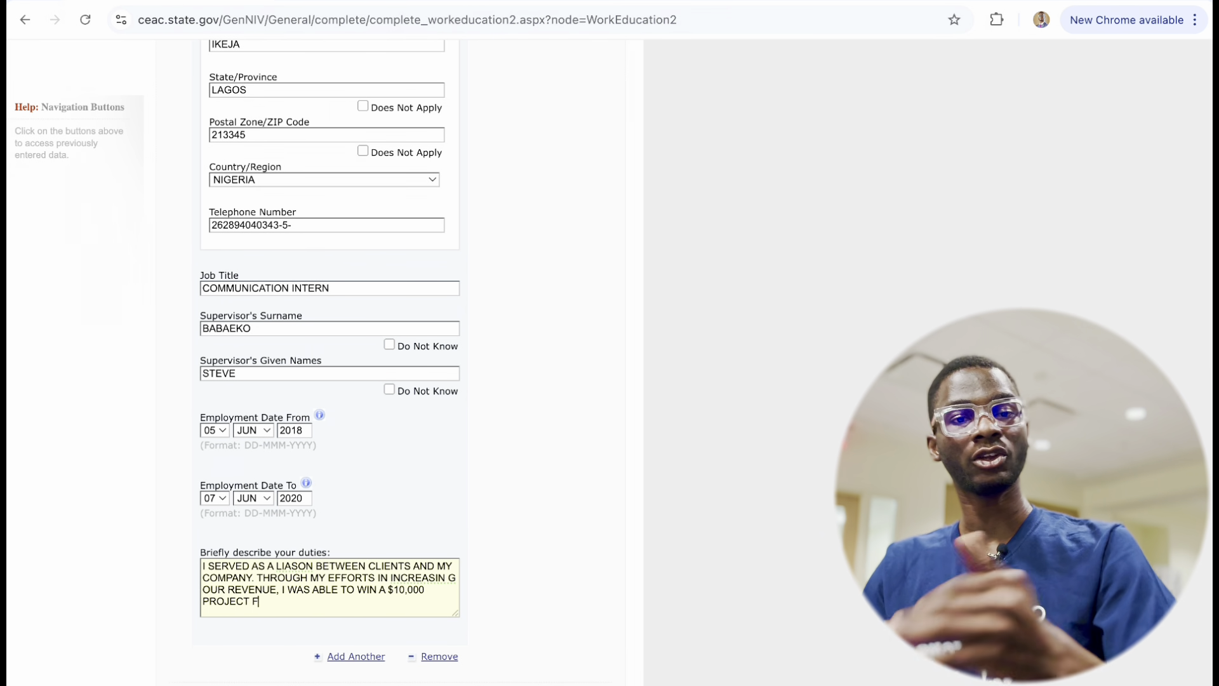
text(OR MY ORGANIZATION)
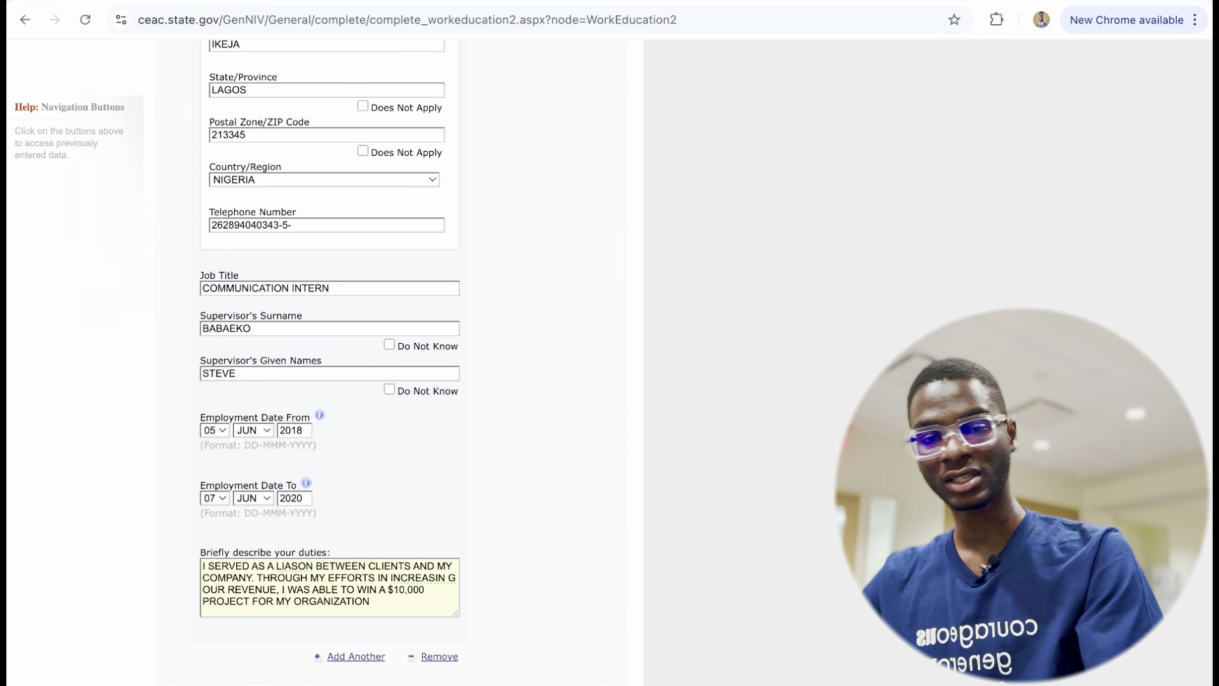
Select Yes for having attended educational institutions at secondary level or above.
scroll(360, 683, down, 5)
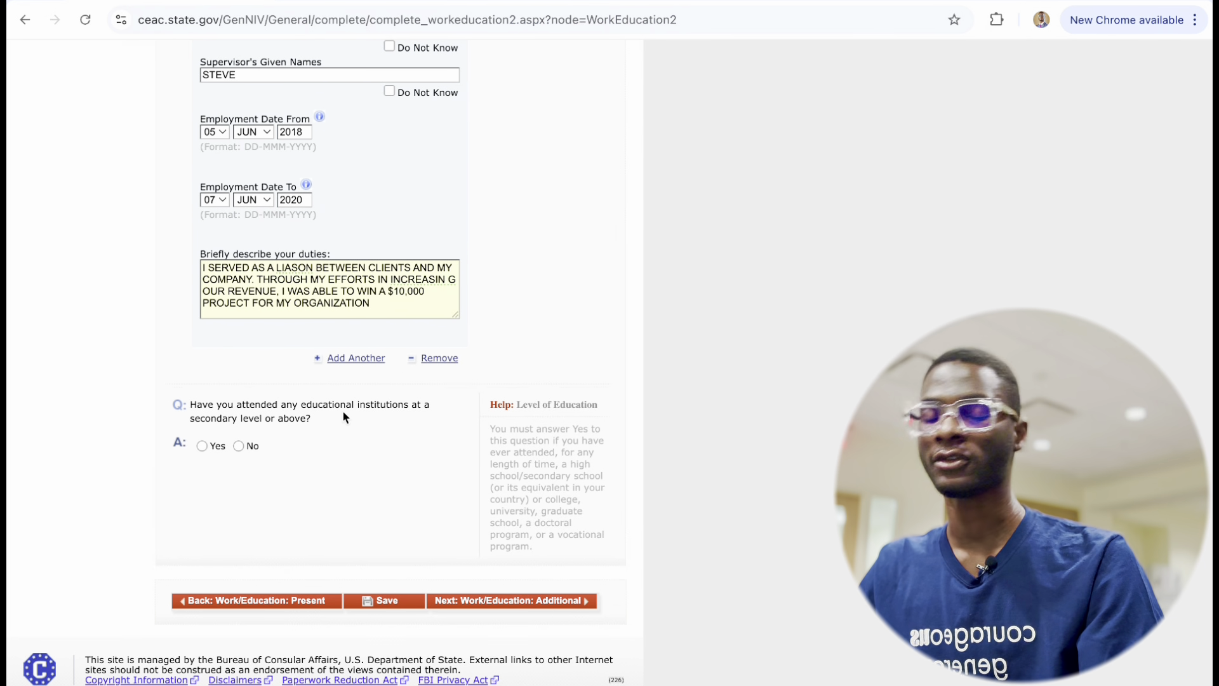
click(201, 445)
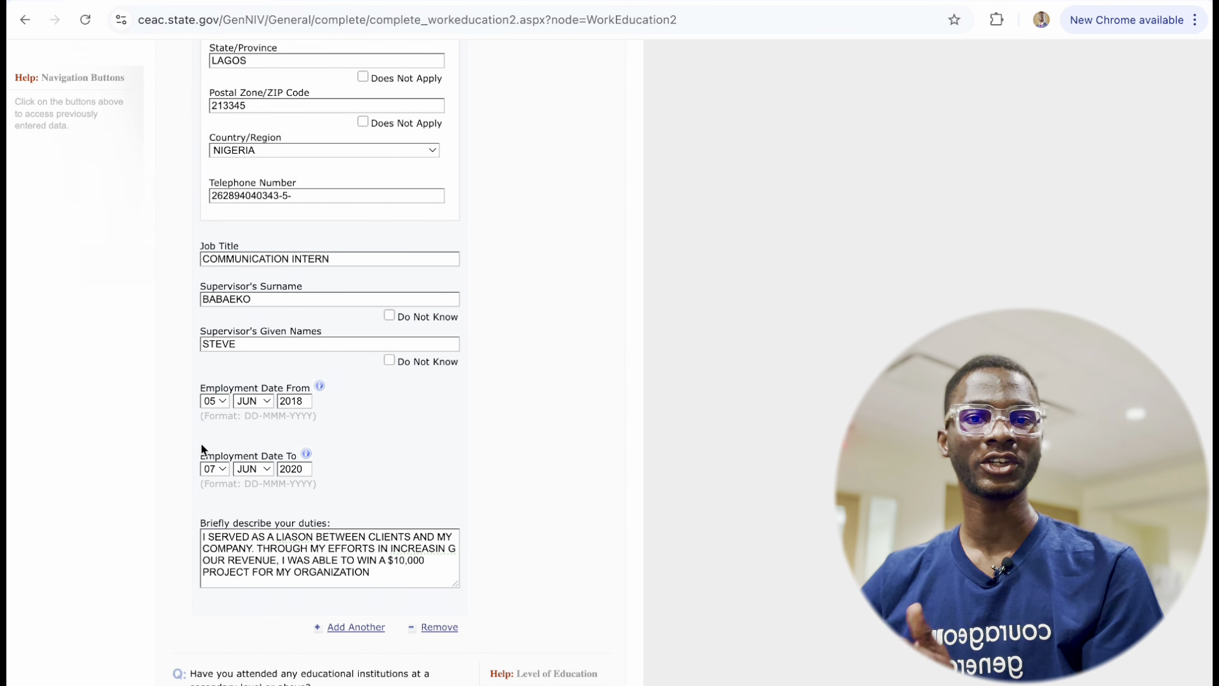
scroll(266, 479, down, 3)
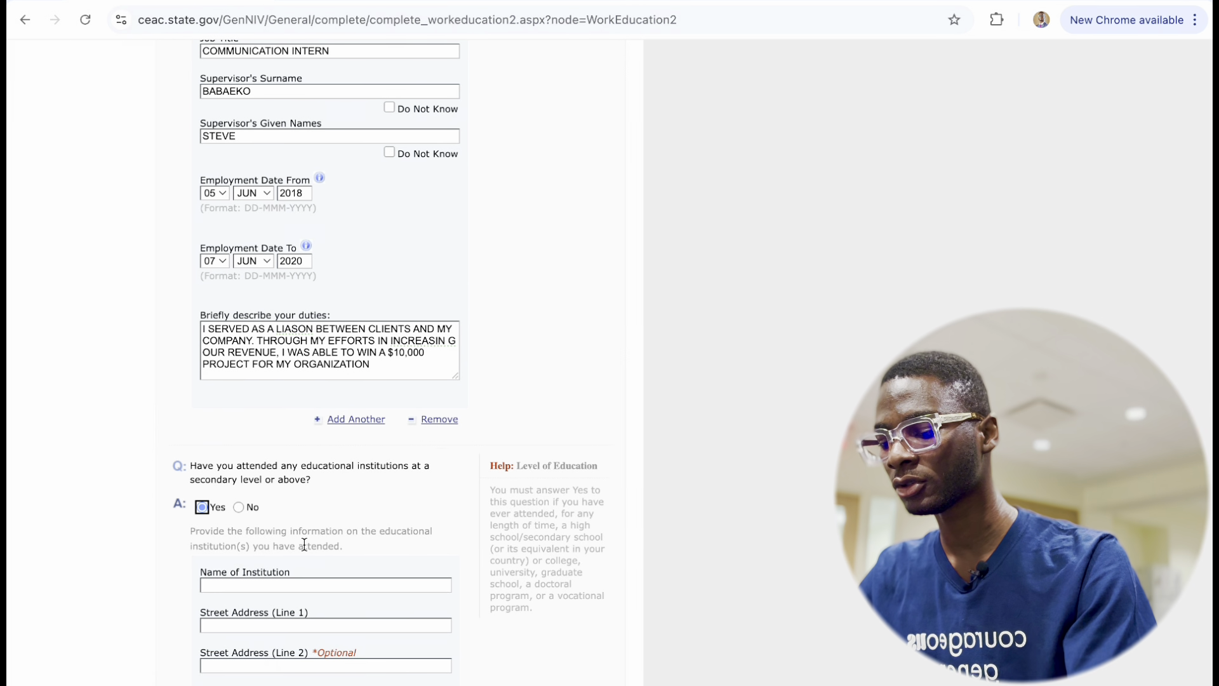
scroll(349, 597, down, 3)
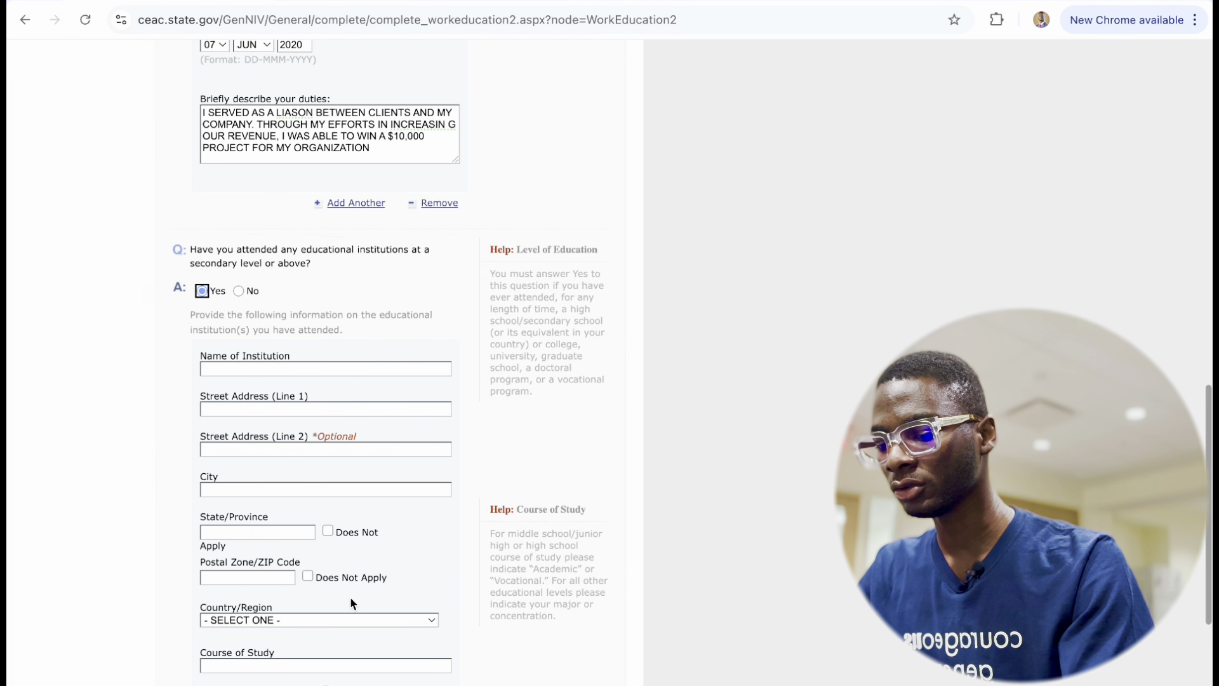
Enter UNIVERSITY OF IBADAN at 700 ODUDUWA ROAD, IBADAN, OYO, postal code 21009478.
click(296, 367)
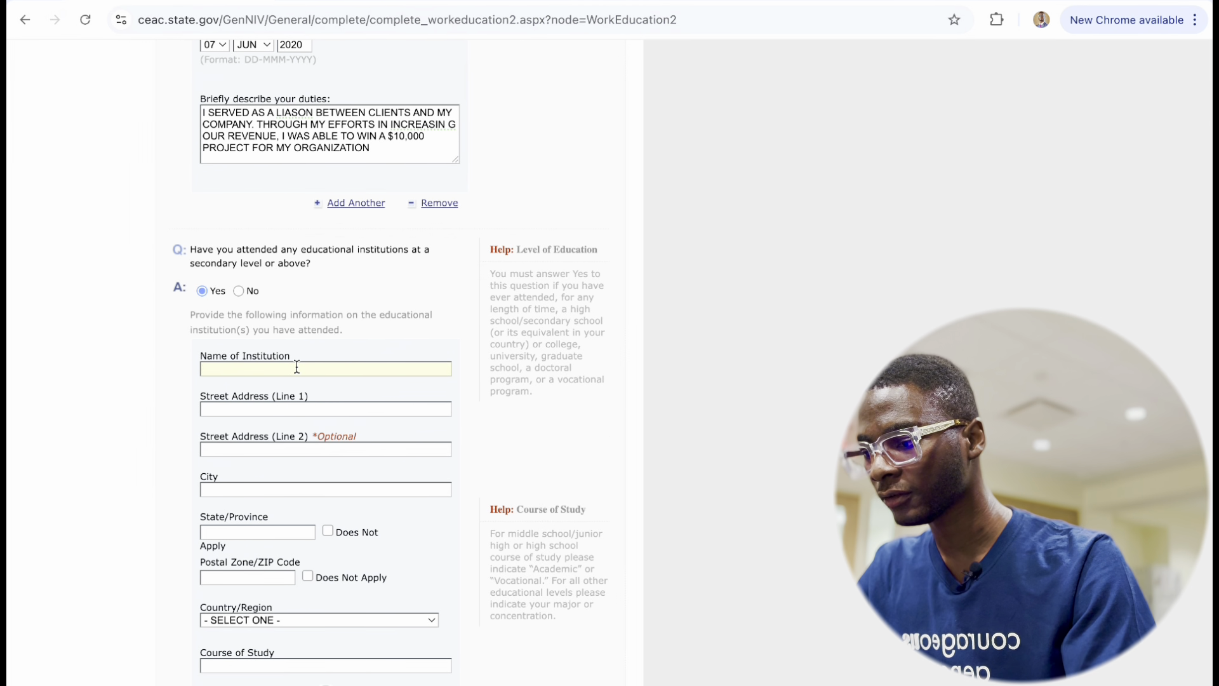
text(UNIVERSITY )
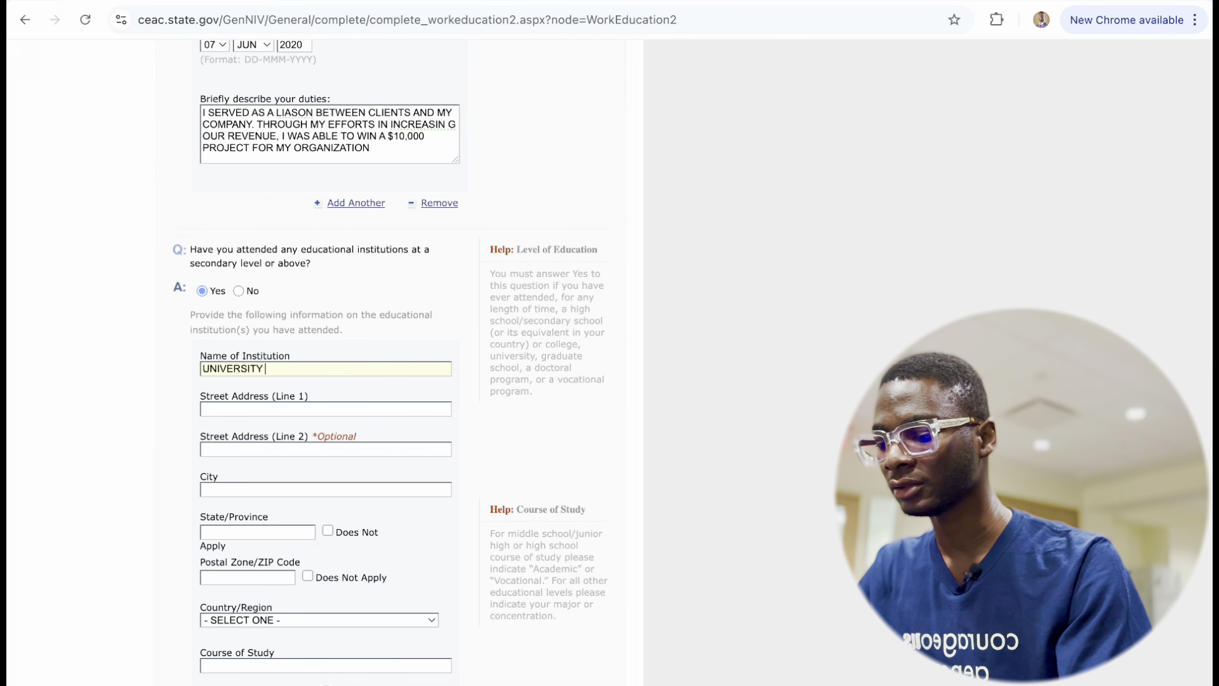
text(OF IBADAN)
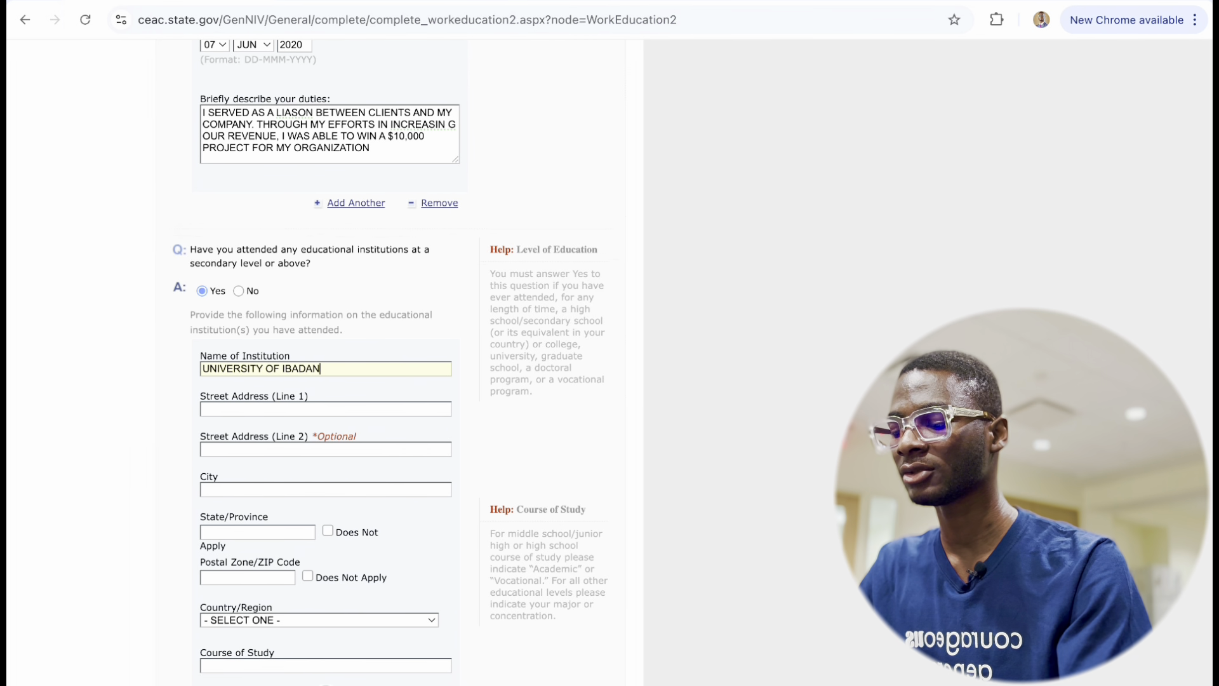
click(279, 408)
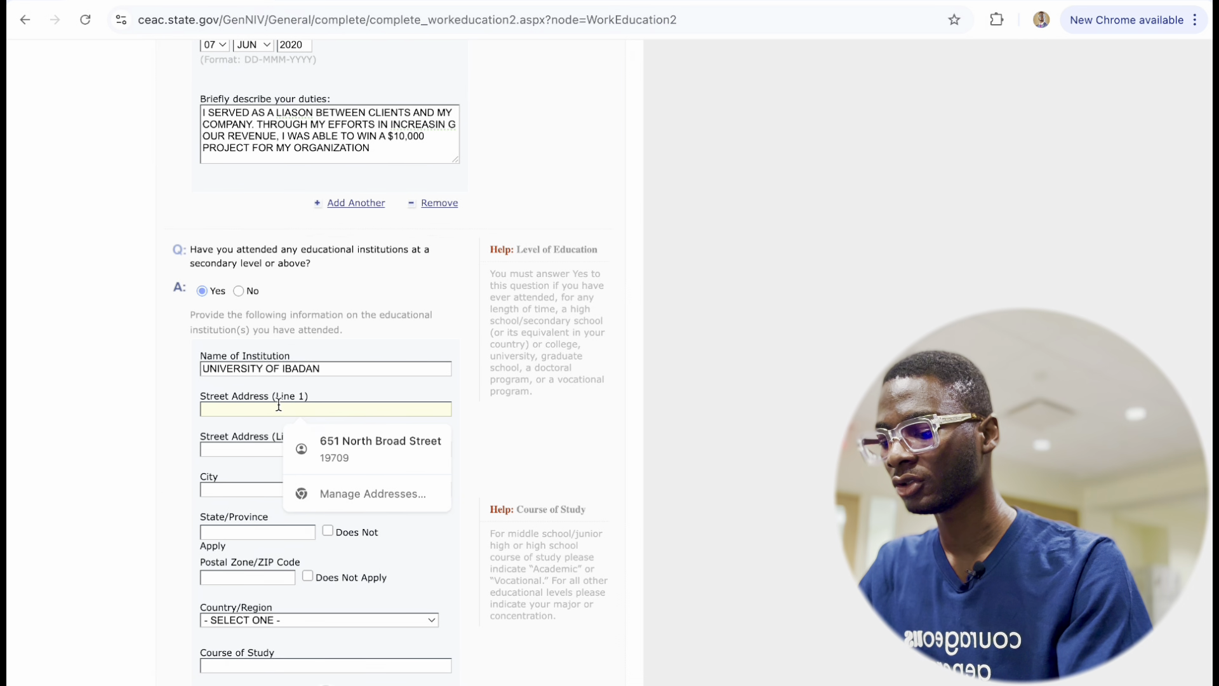
text(7)
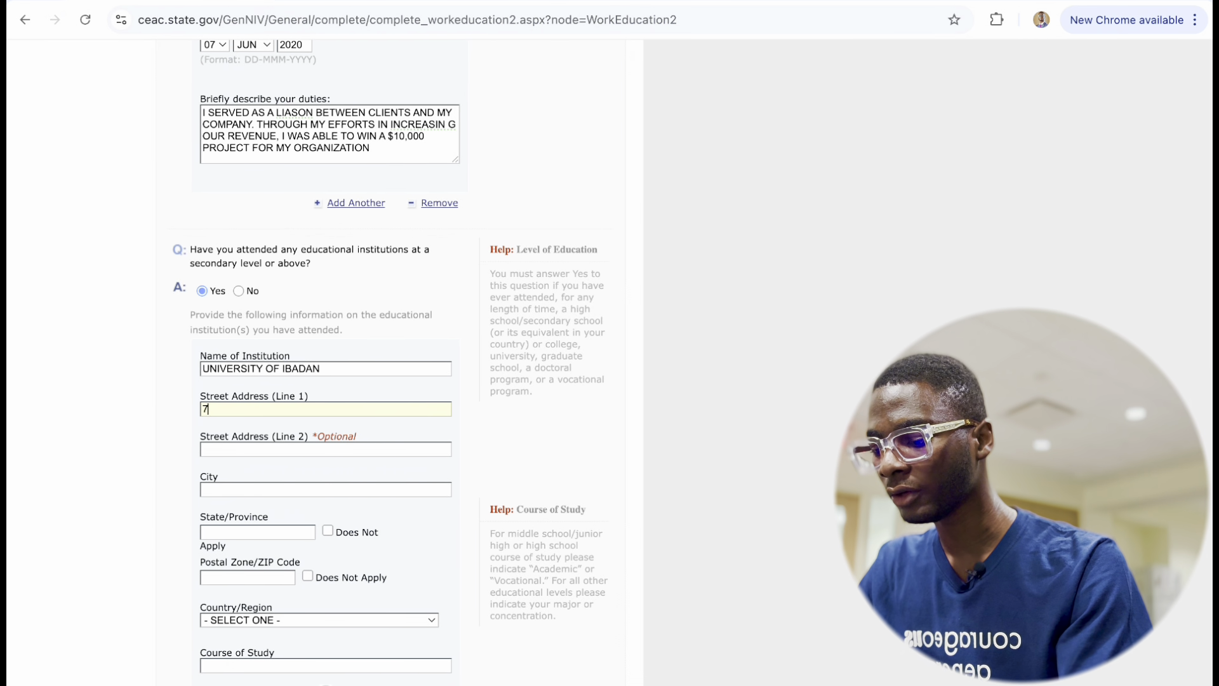
text(00 ODUDUWA RO)
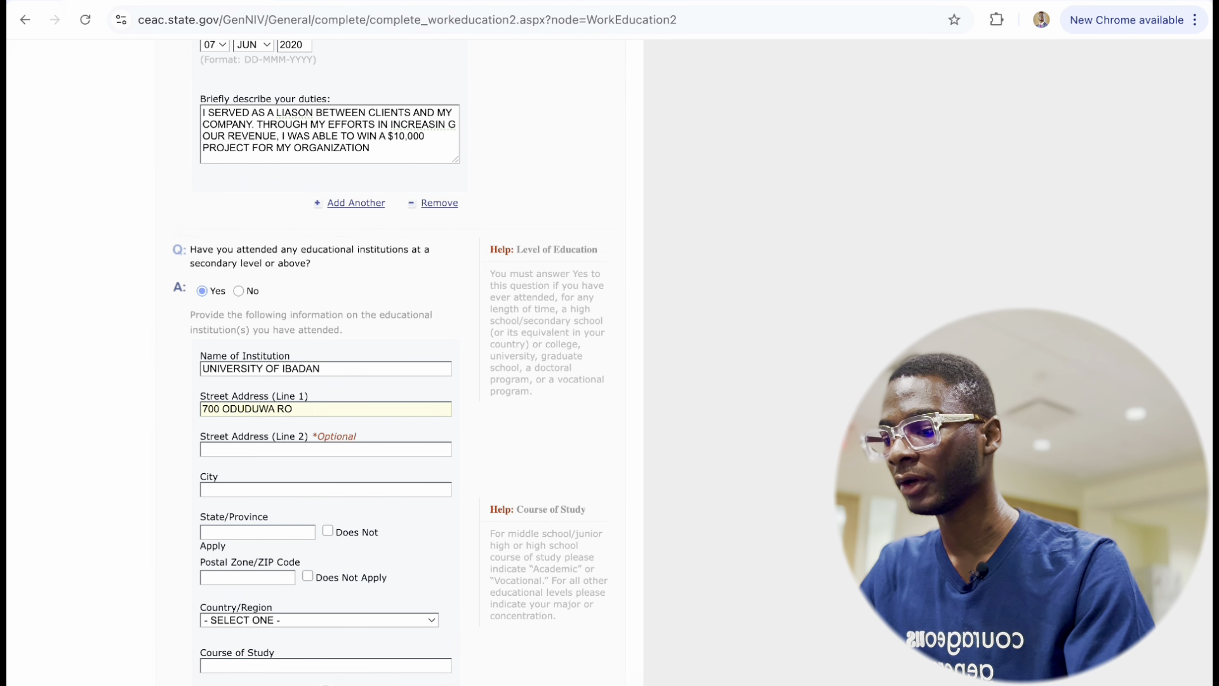
text(AD)
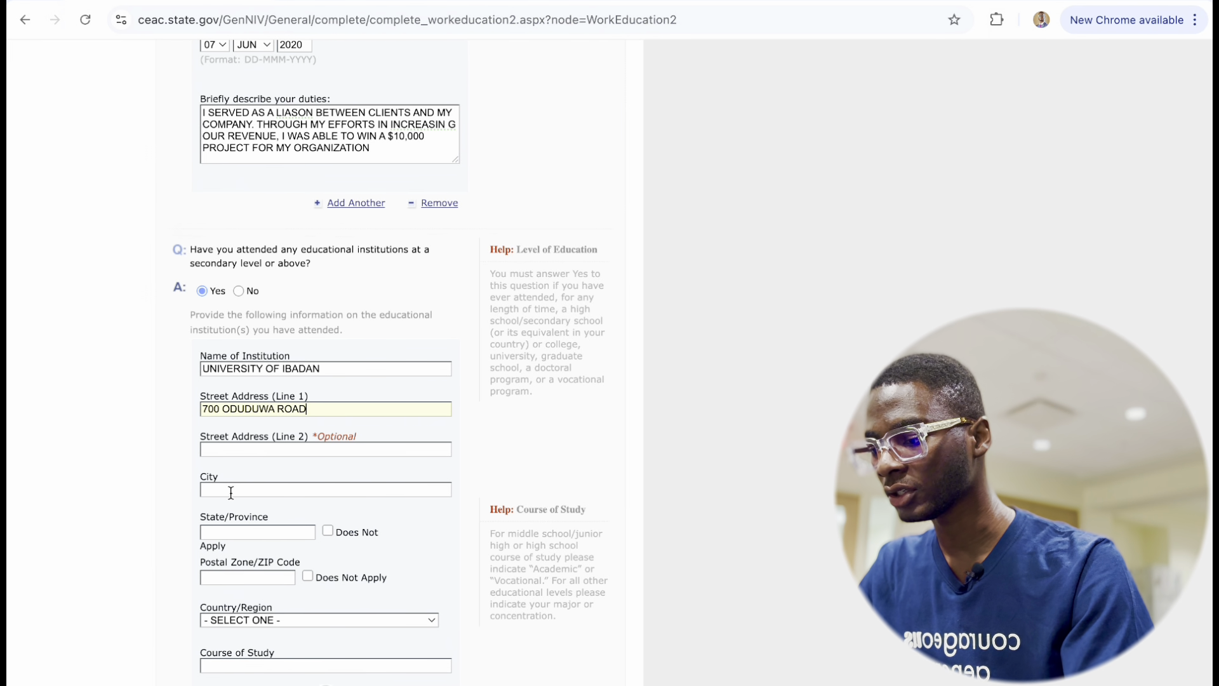
click(231, 492)
text(IBADAN)
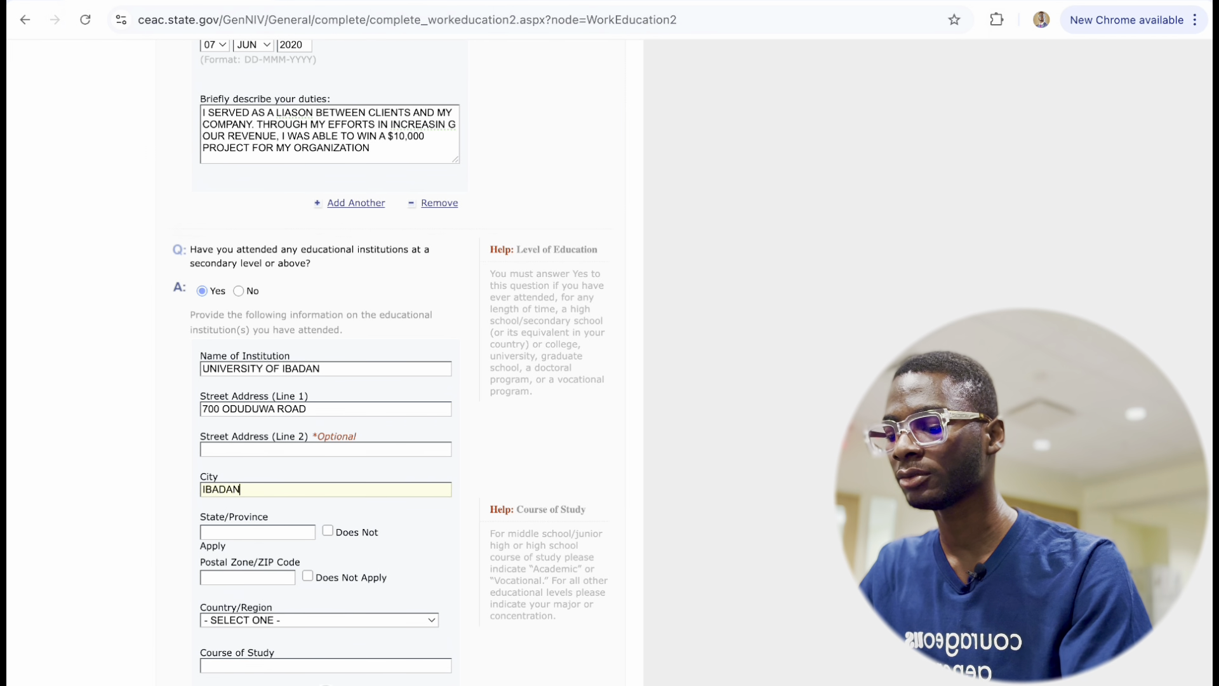
click(236, 532)
text(OYO)
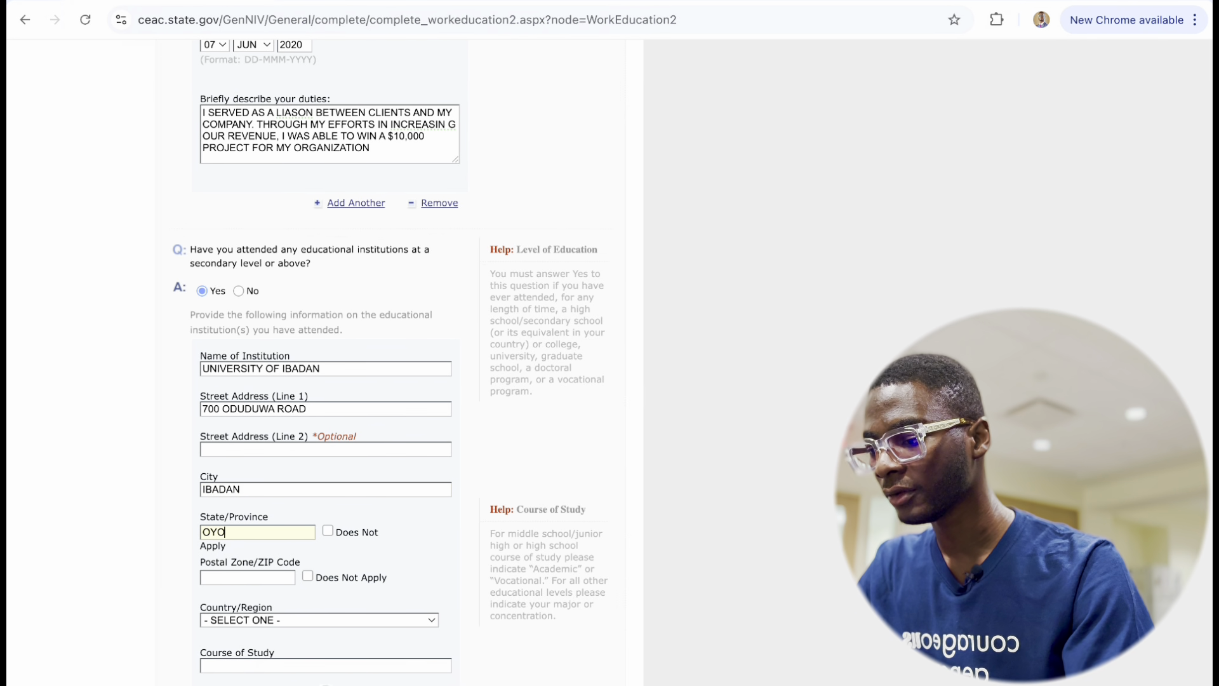
click(236, 577)
text(21)
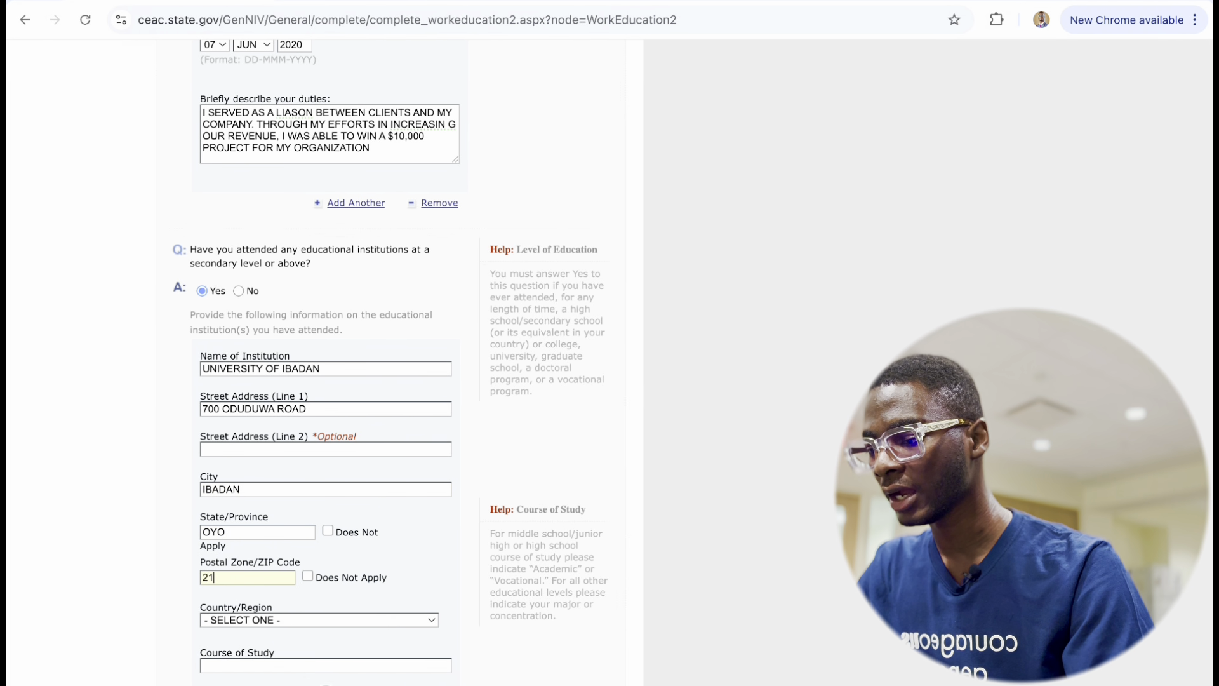
text(009478)
Set the school's country to NIGERIA and course to COMMUNICATION AND LANGUAGE ARTS.
scroll(272, 618, down, 2)
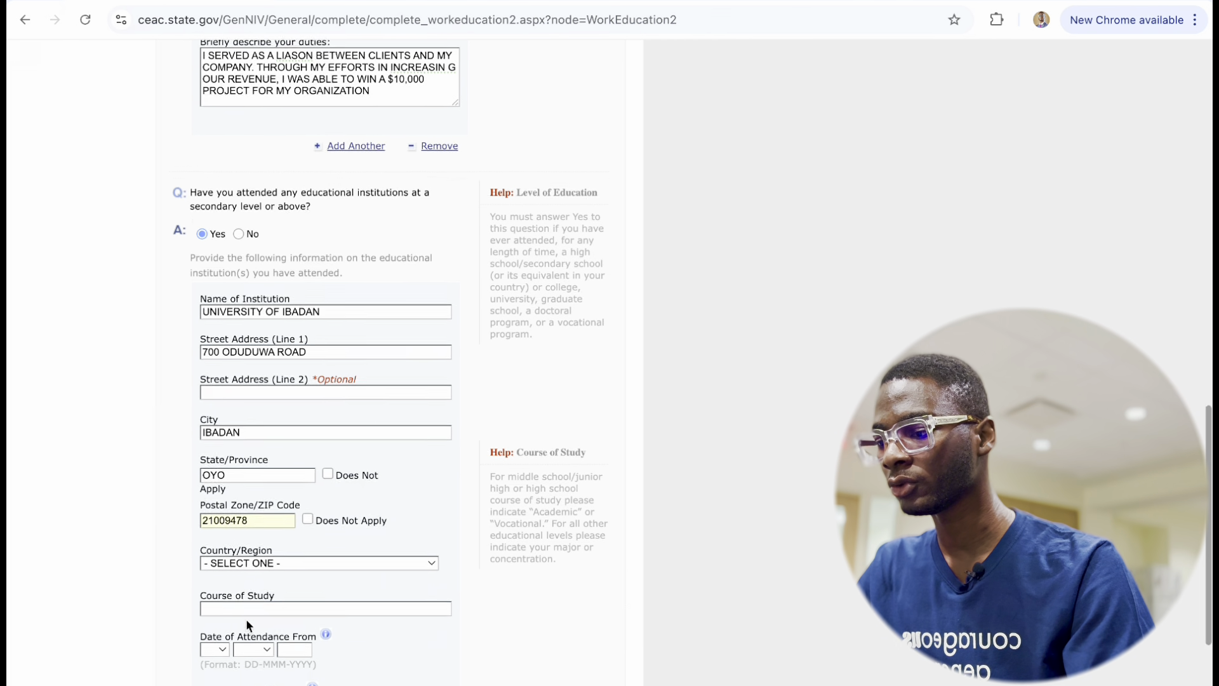
click(289, 493)
scroll(254, 547, down, 20)
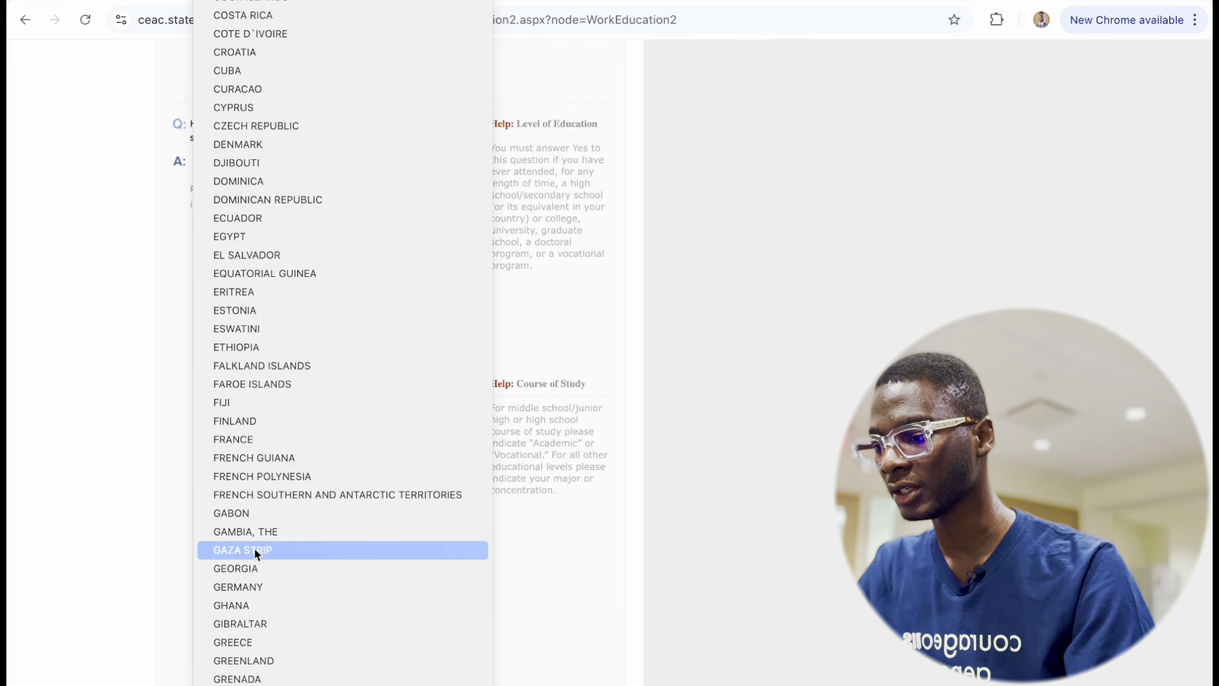
scroll(254, 550, down, 15)
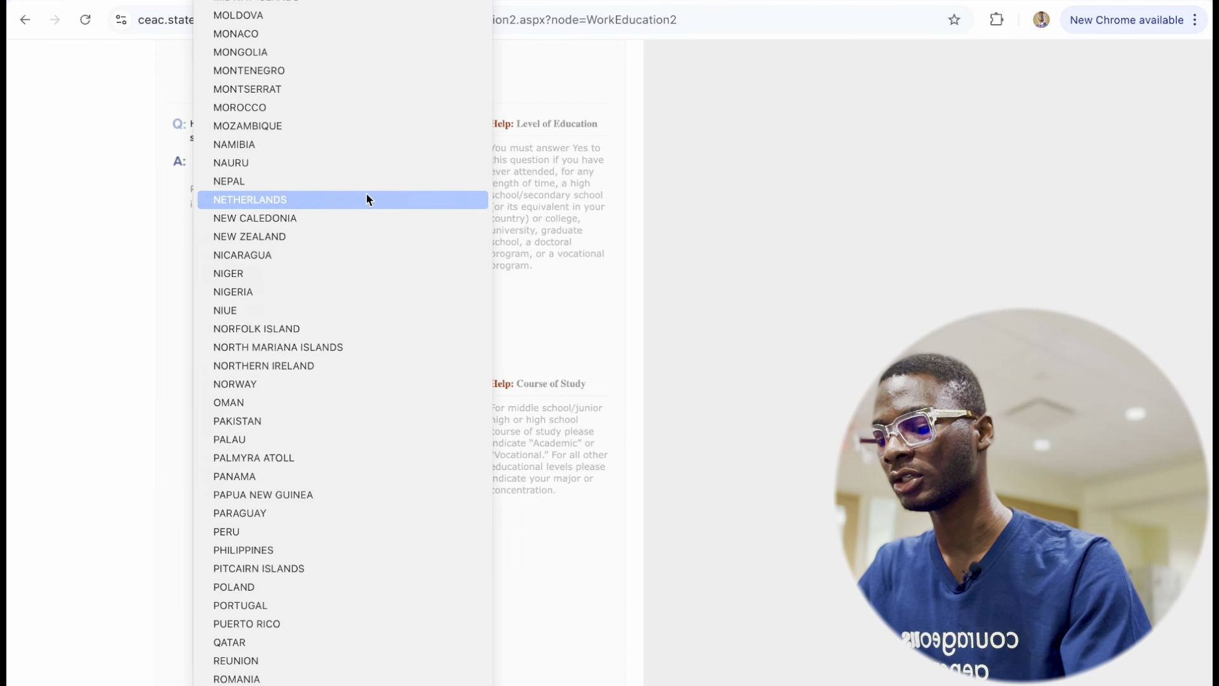
click(340, 290)
scroll(304, 449, down, 3)
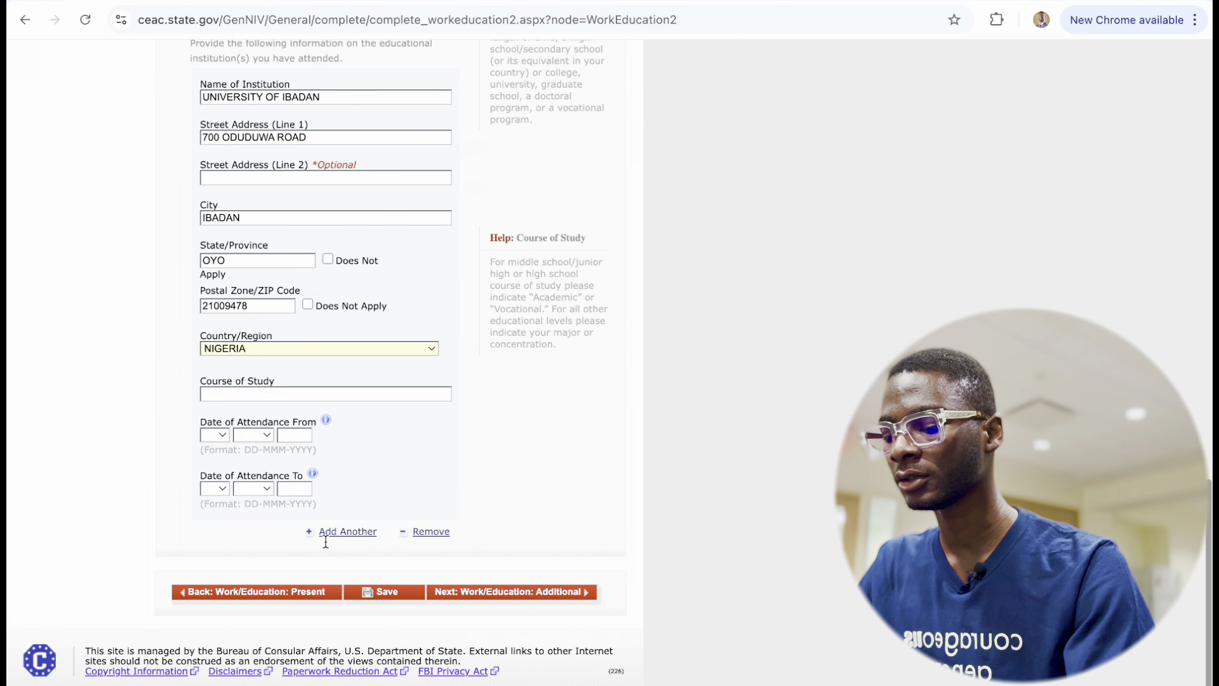
text(CO)
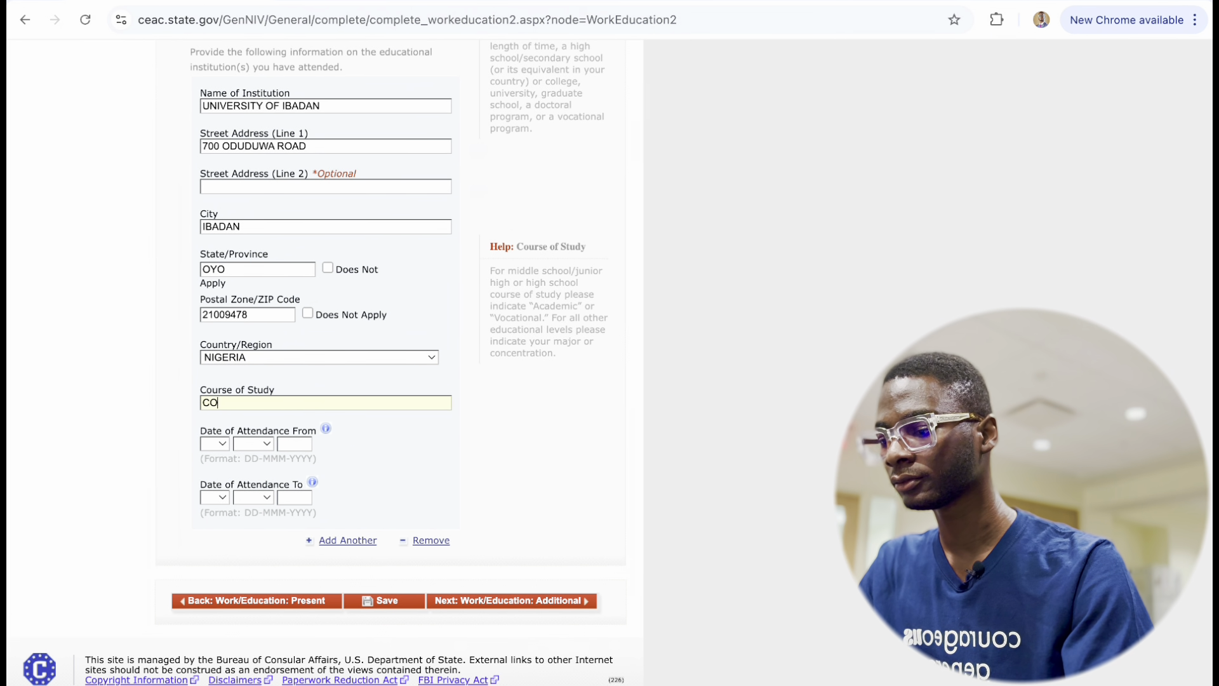
text(MMUNICATION )
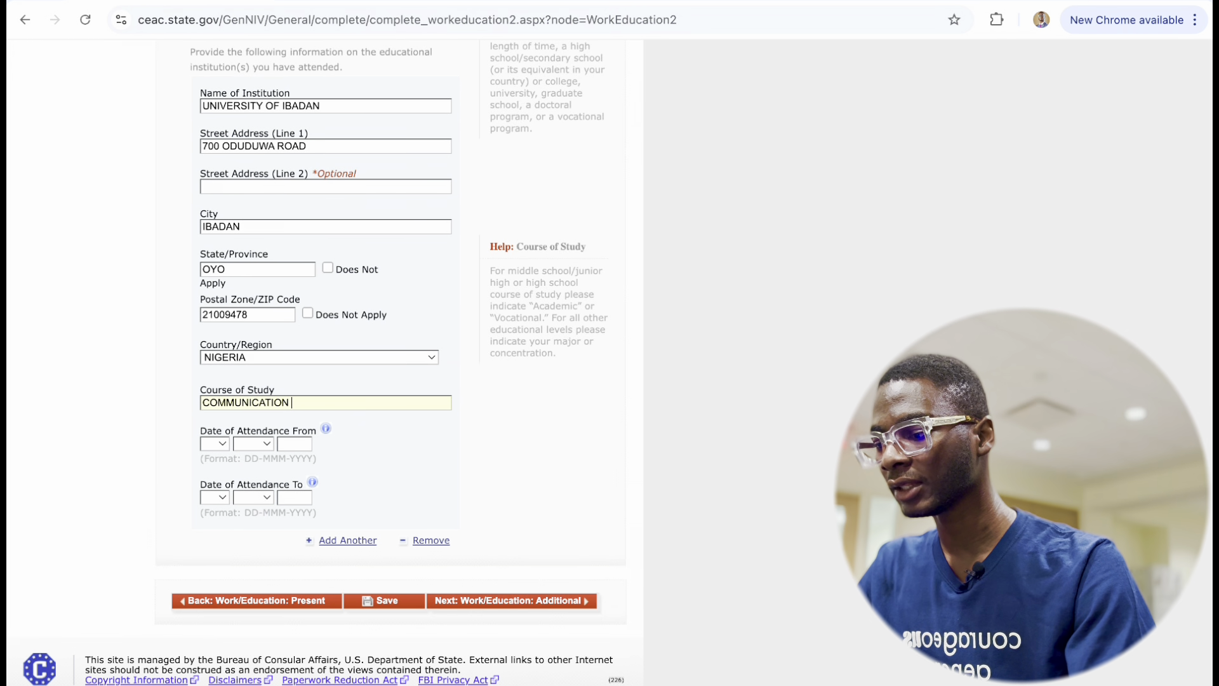
text(AND LANGUAGE ARTS)
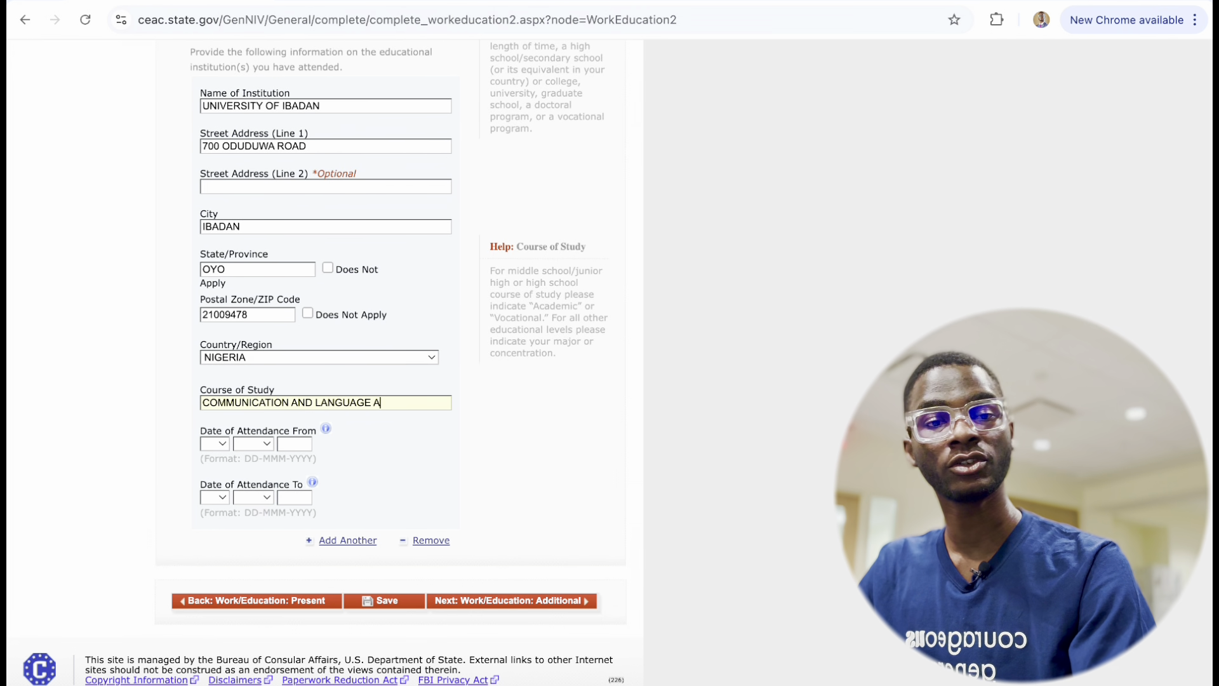
Set the attendance dates from 02 FEB 2016 to 10 OCT 2020.
click(215, 444)
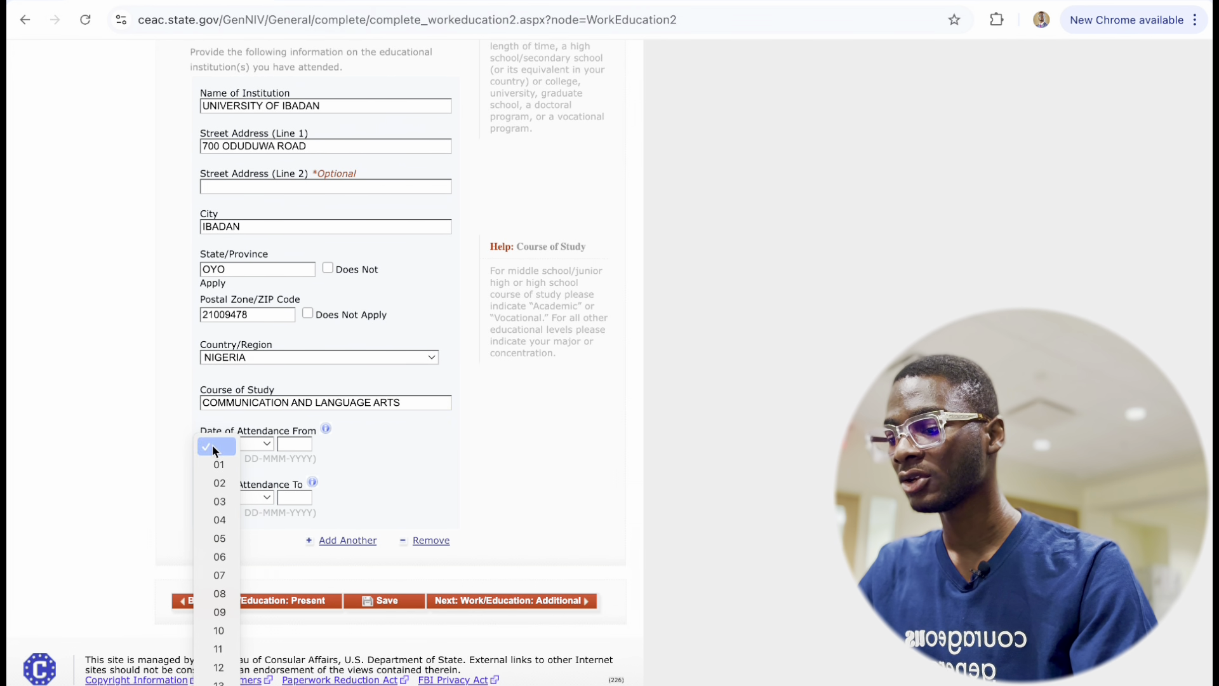
click(211, 483)
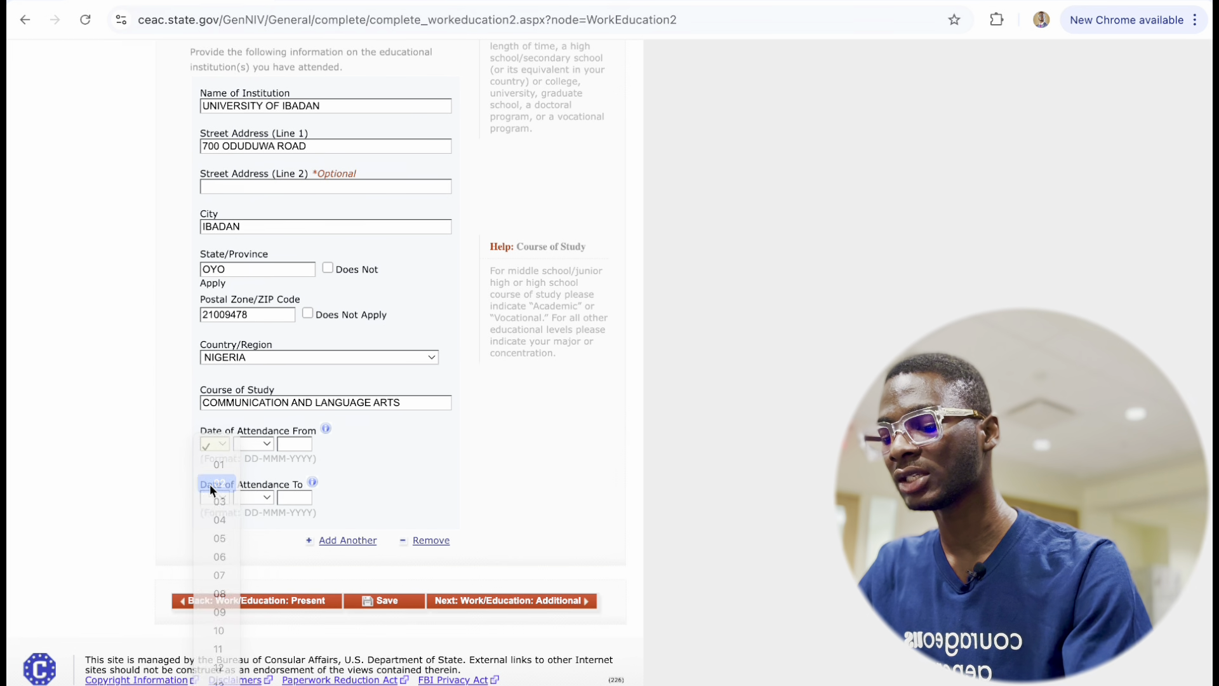
click(263, 444)
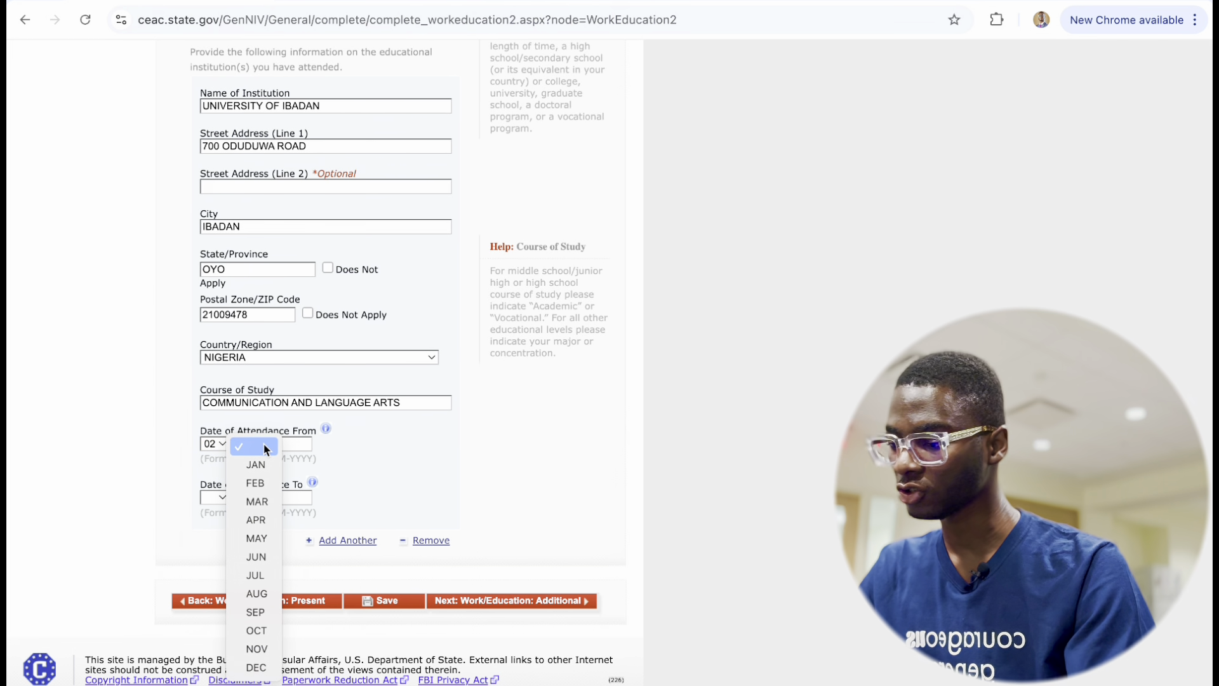
click(268, 485)
text(2016)
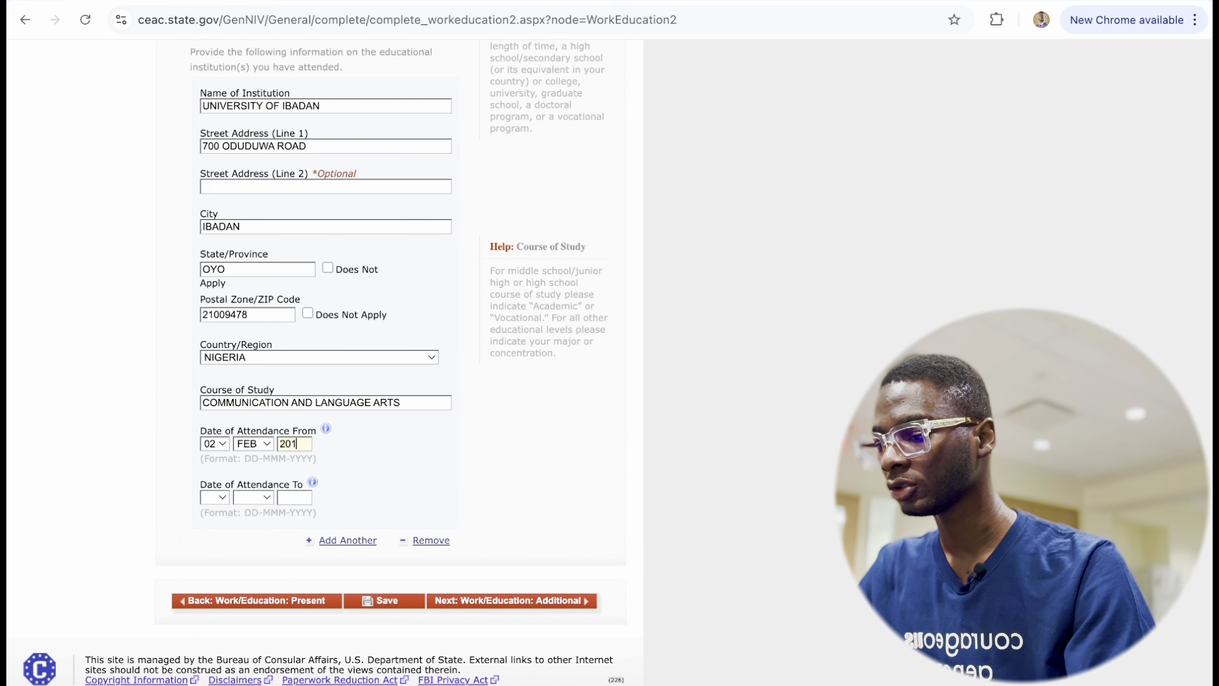
click(218, 500)
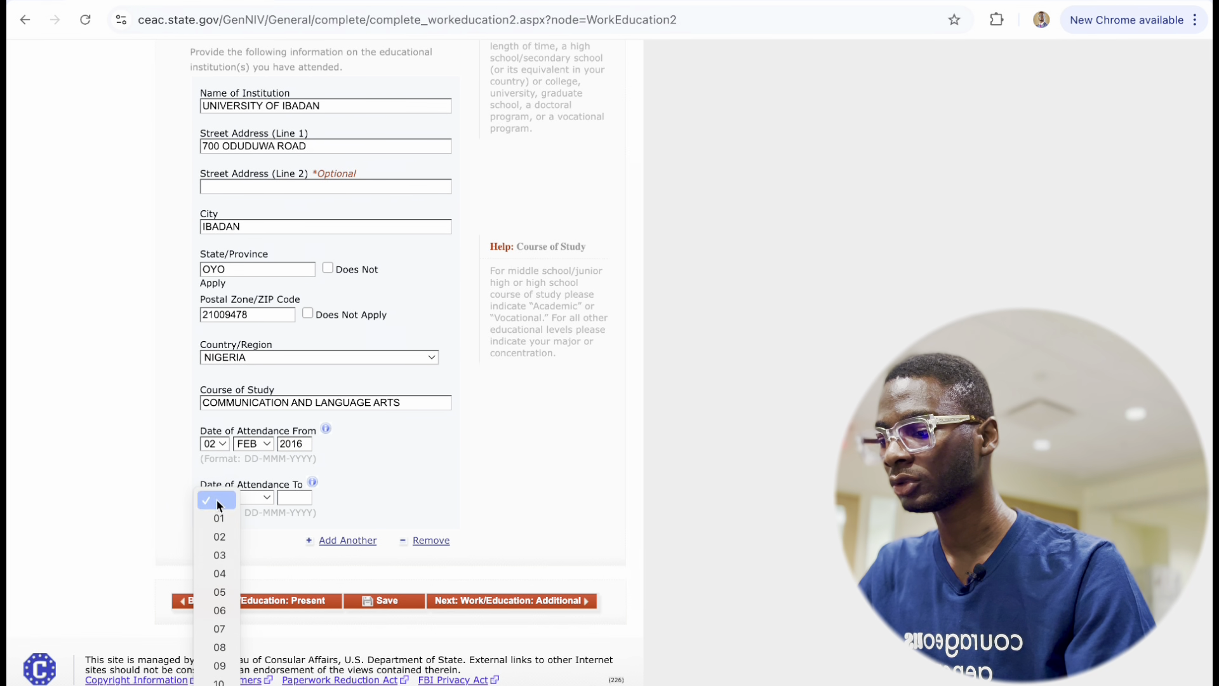
scroll(222, 646, down, 3)
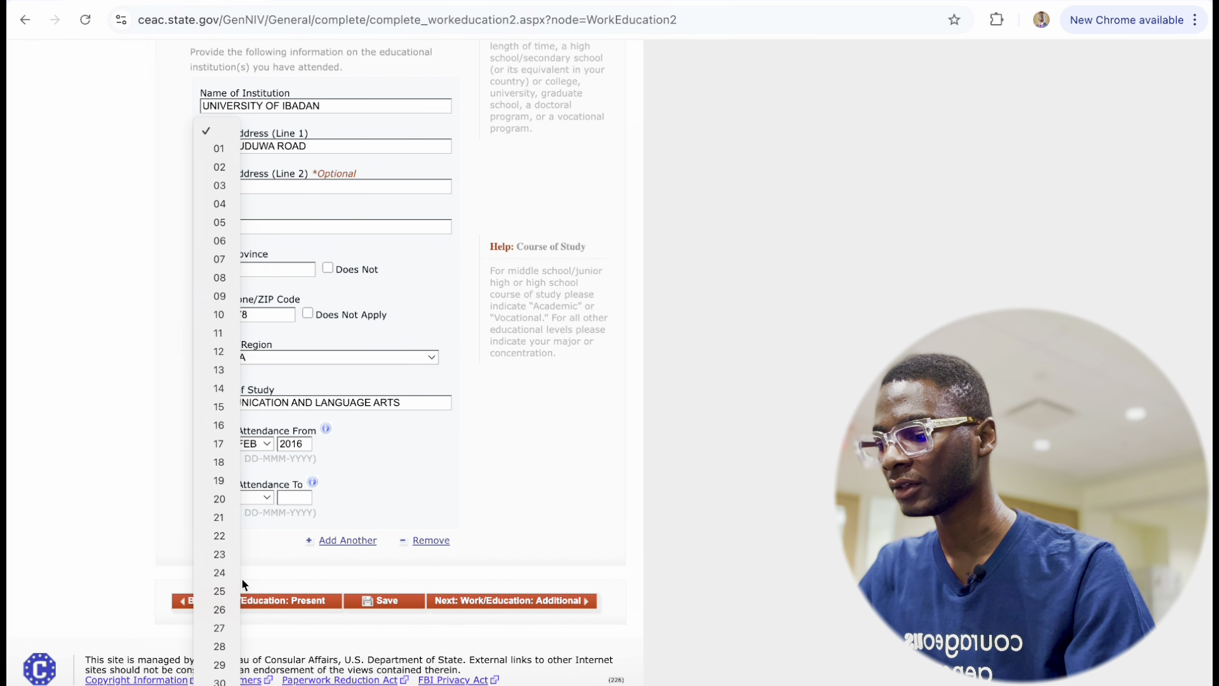
click(221, 316)
click(266, 501)
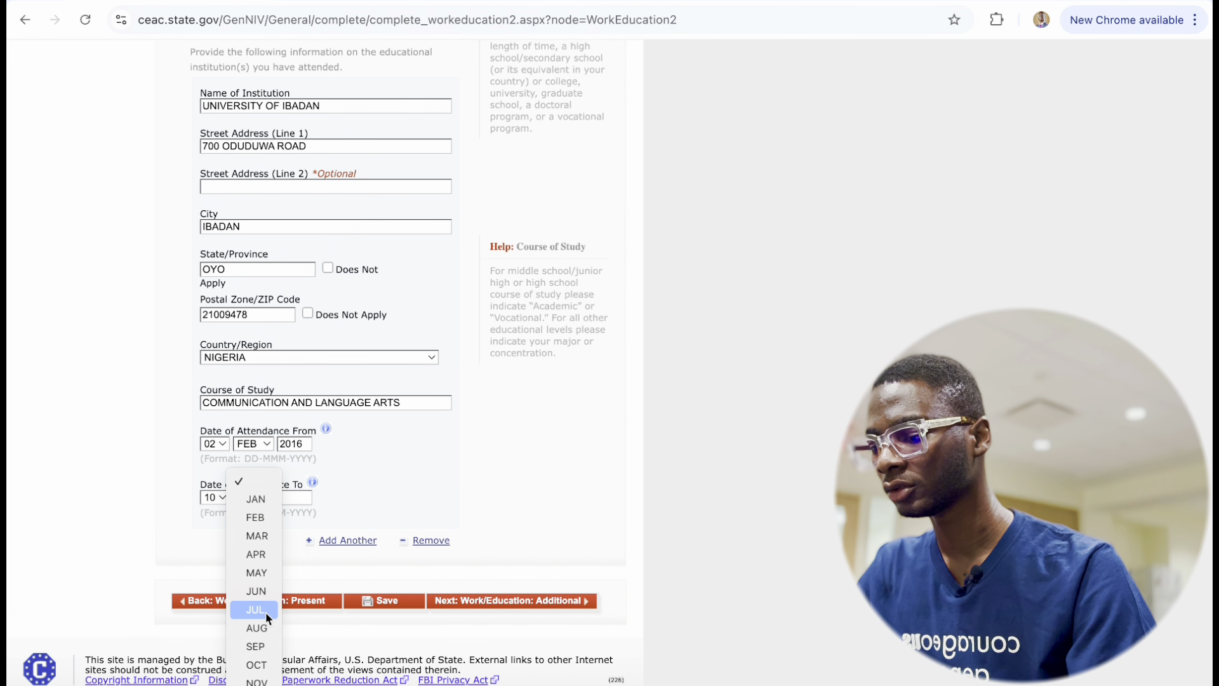
click(260, 664)
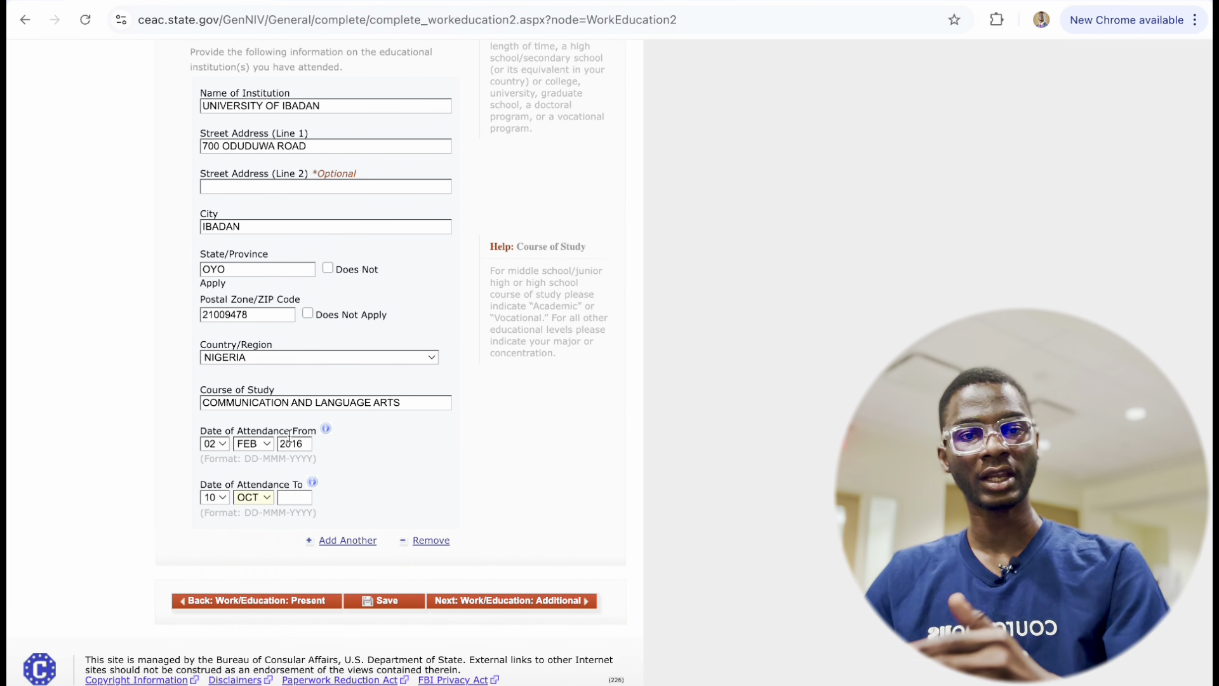
click(292, 496)
text(2020)
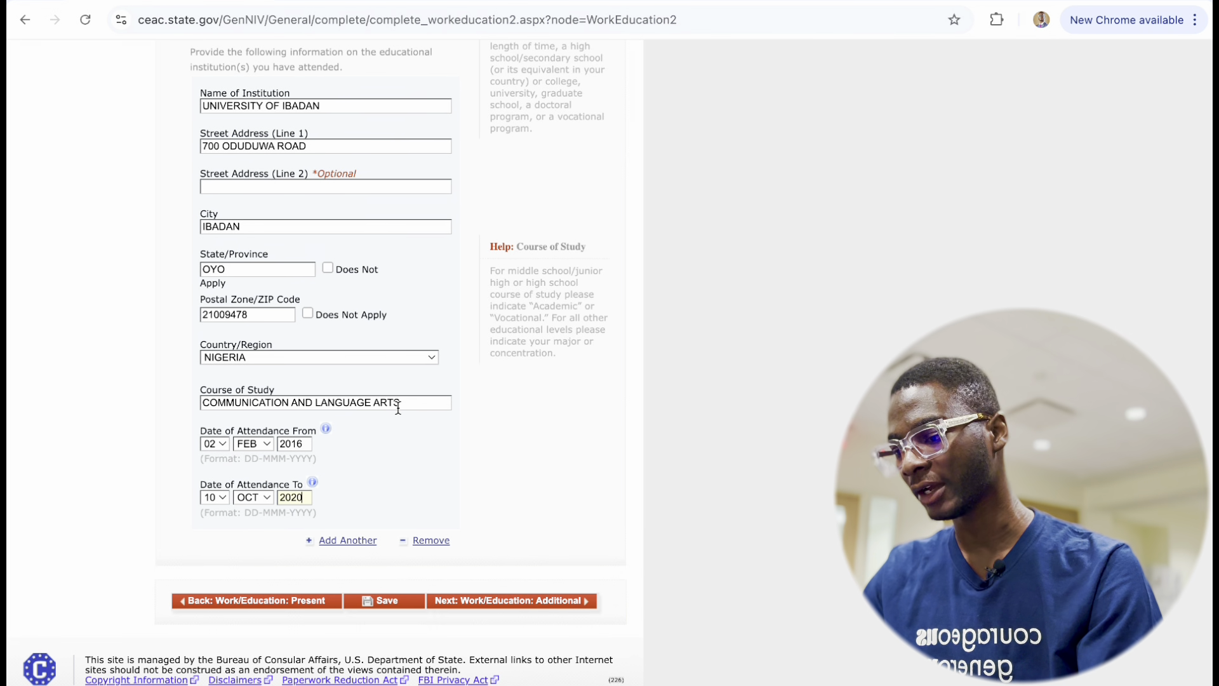
Save the education details, decline Chrome's address prompt and acknowledge the session timeout.
click(393, 601)
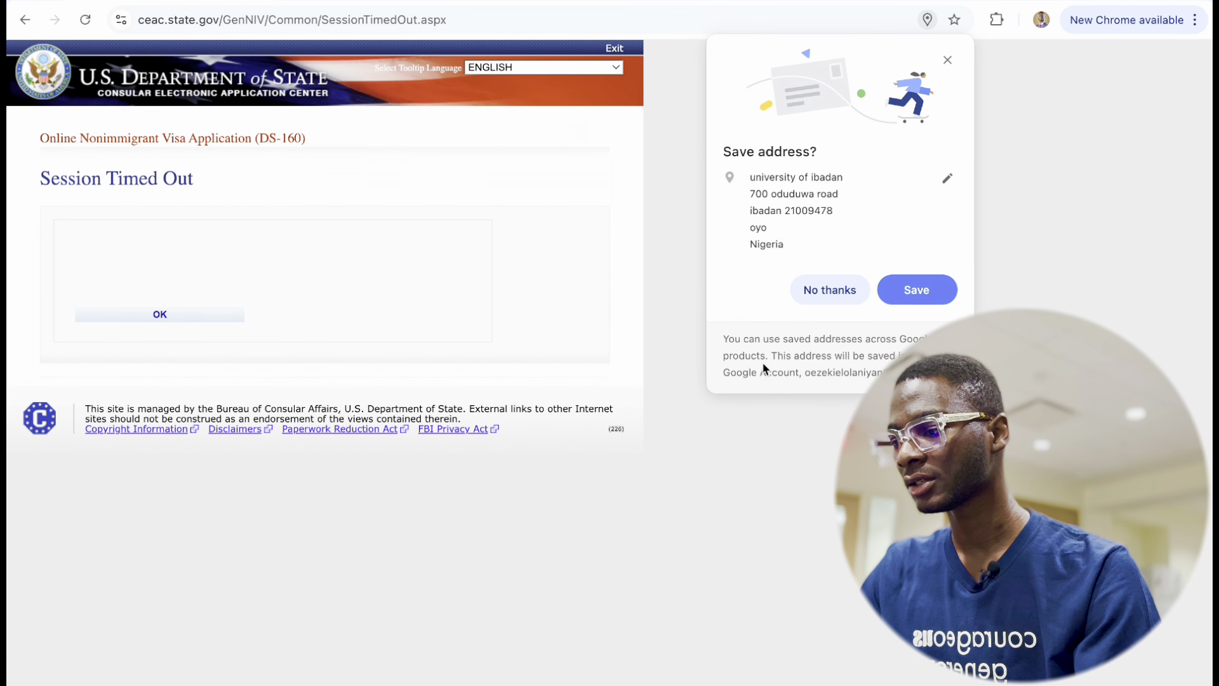
click(825, 294)
click(153, 315)
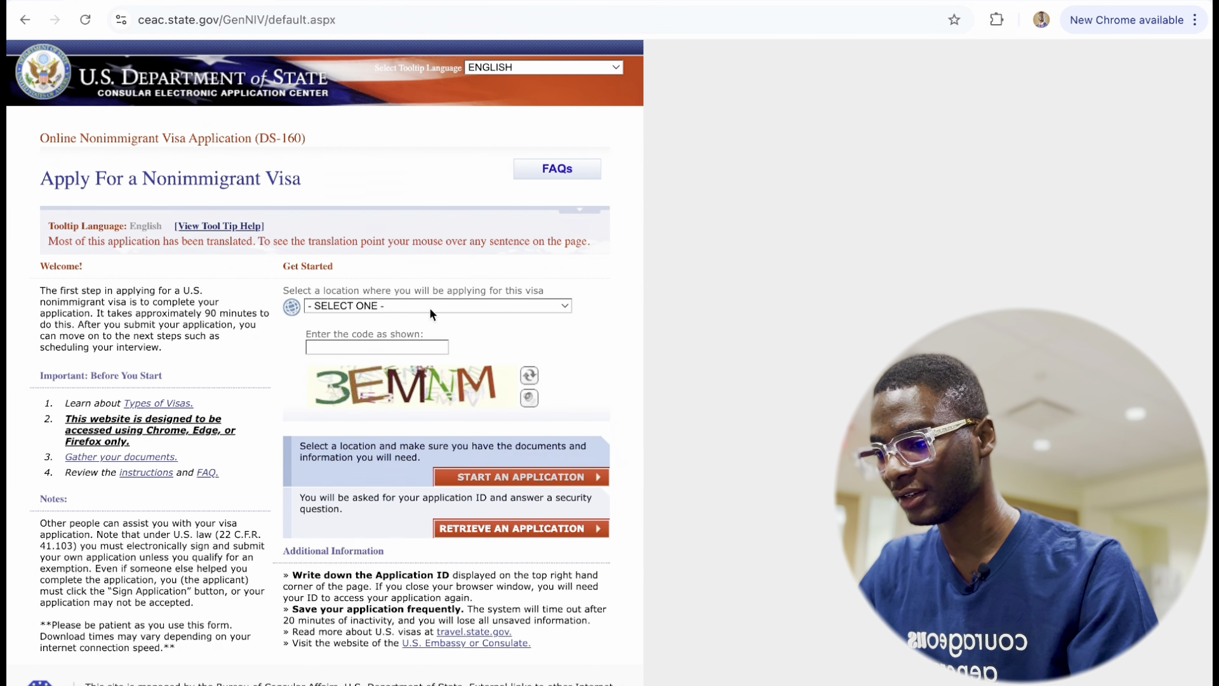
Choose NIGERIA, ABUJA as the application location and enter the on-screen security code.
click(429, 307)
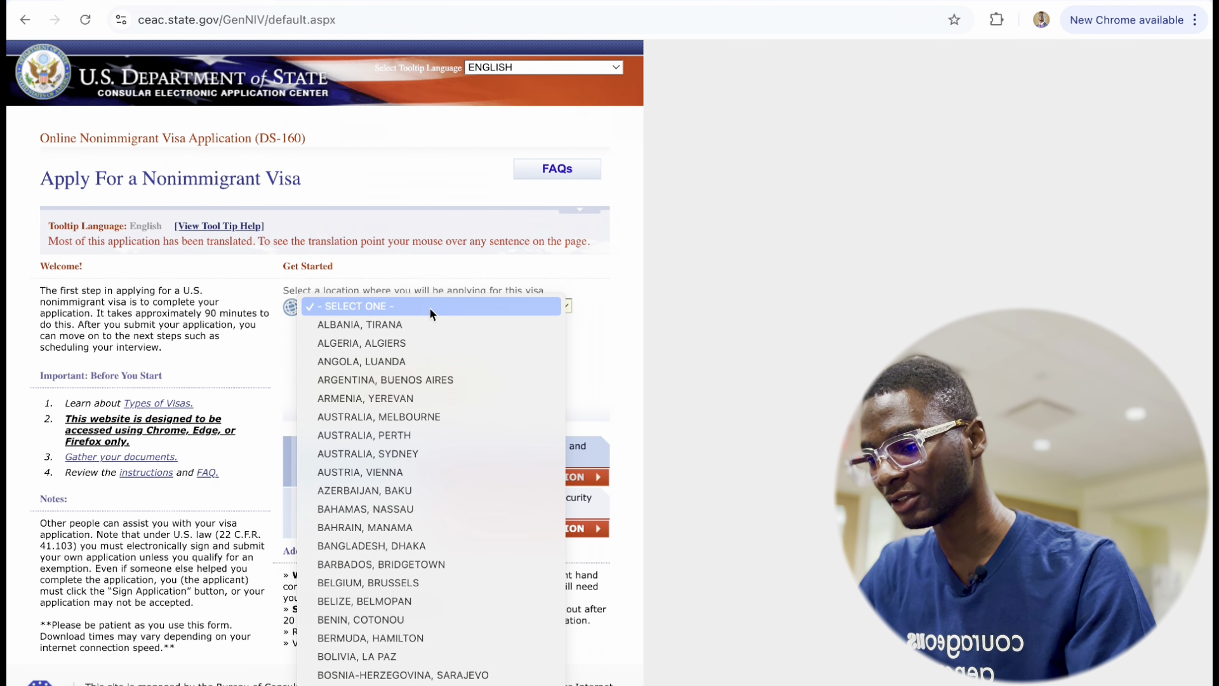
scroll(413, 427, down, 15)
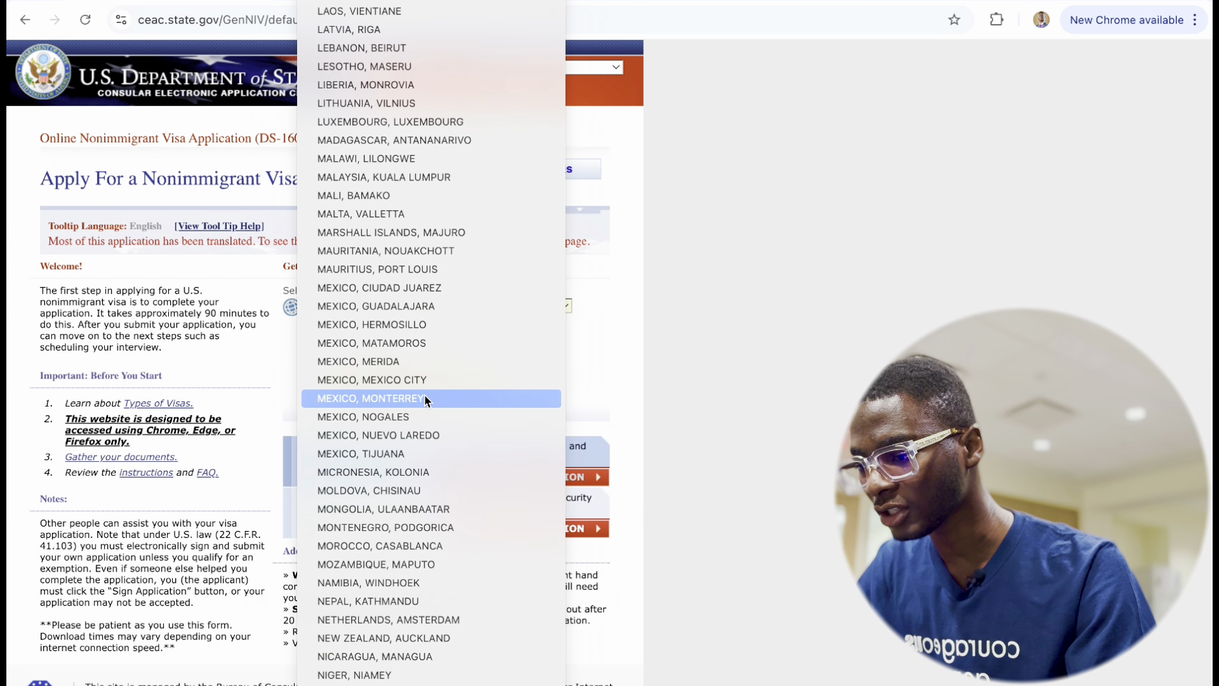
scroll(425, 399, down, 10)
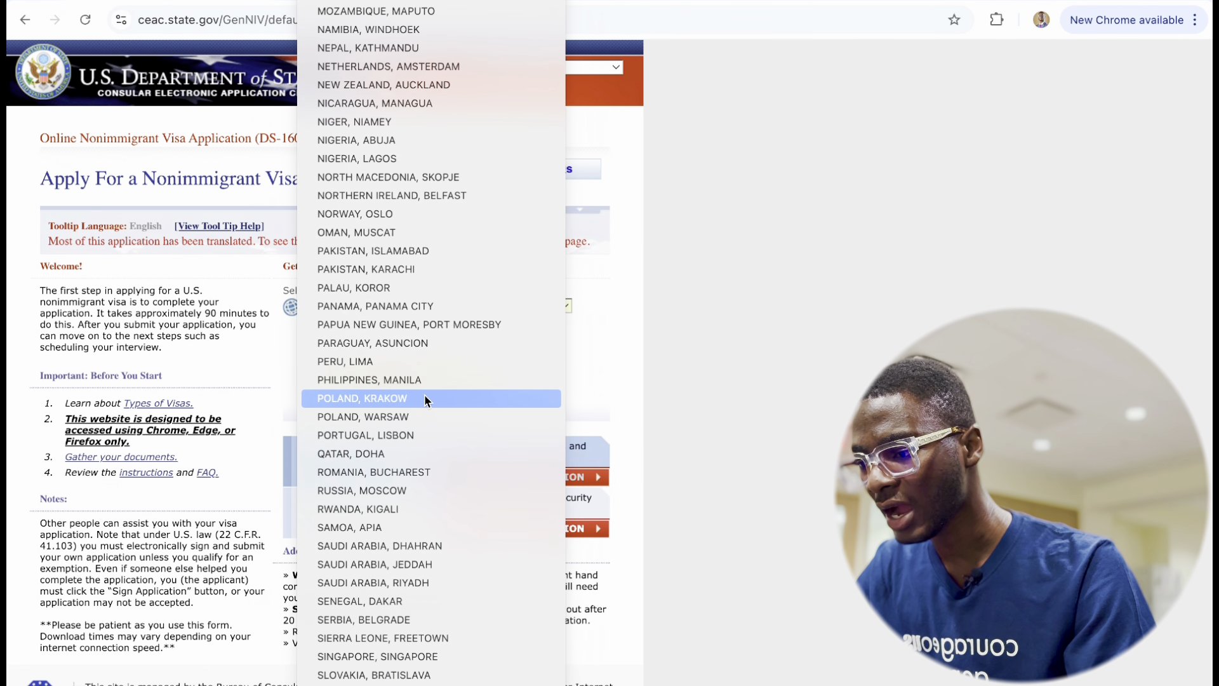
scroll(406, 515, down, 10)
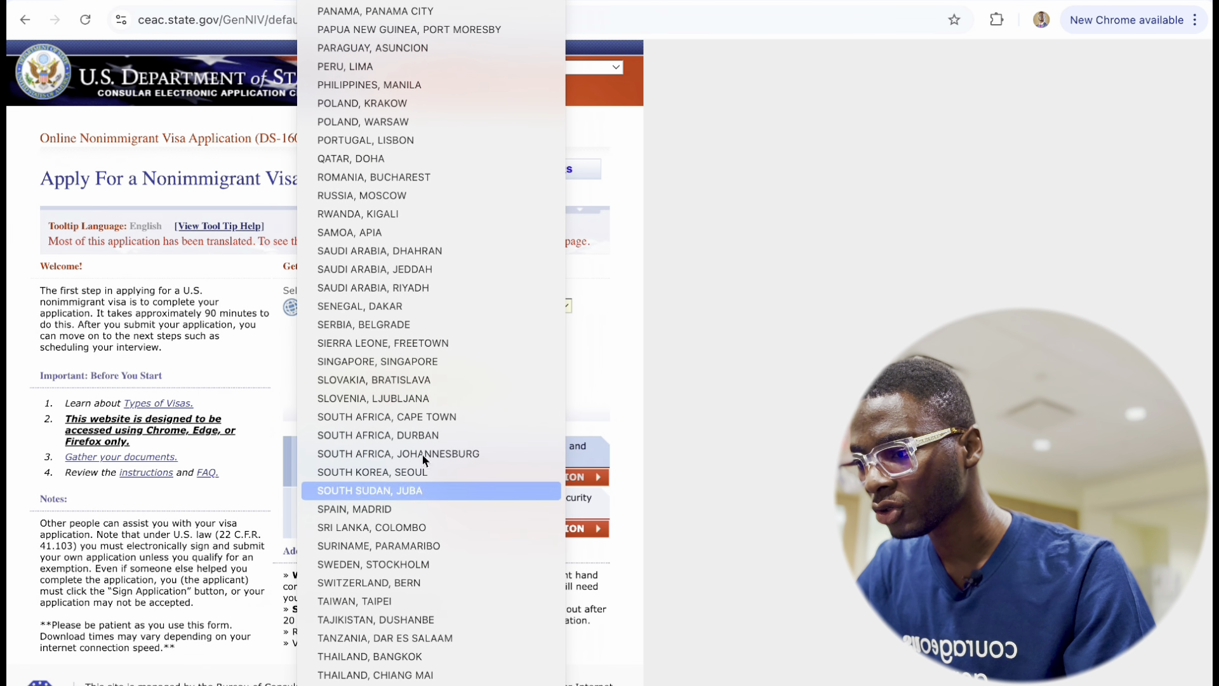
scroll(424, 671, up, 18)
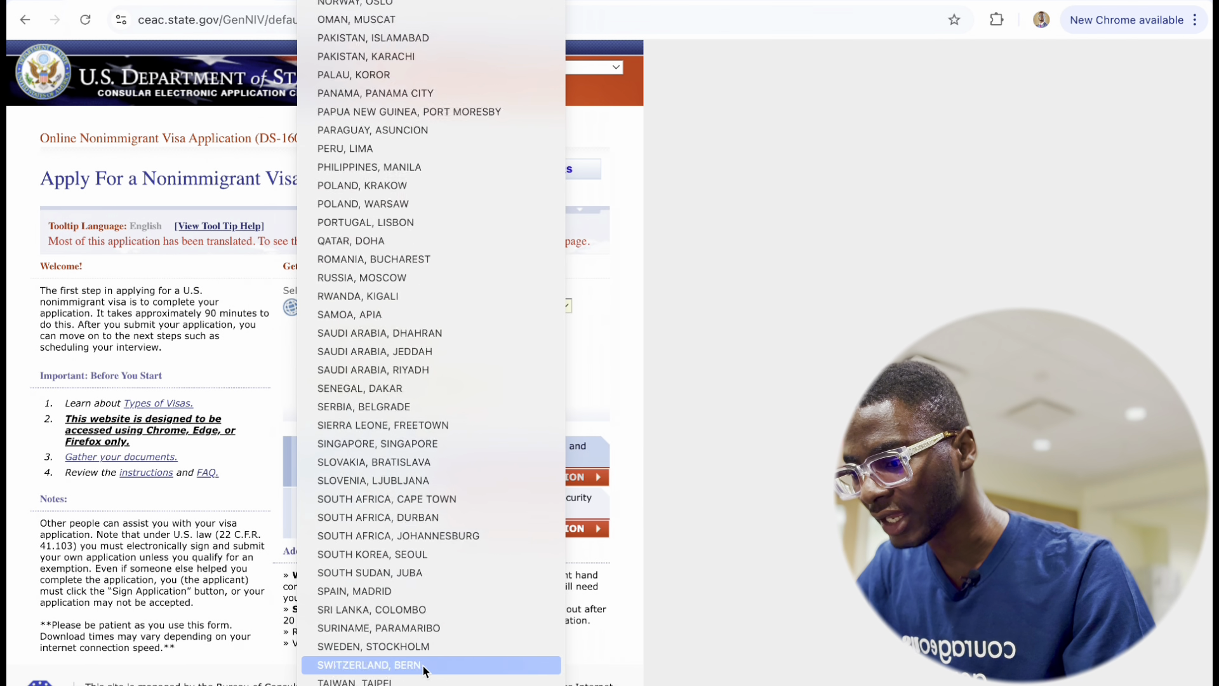
scroll(440, 537, down, 8)
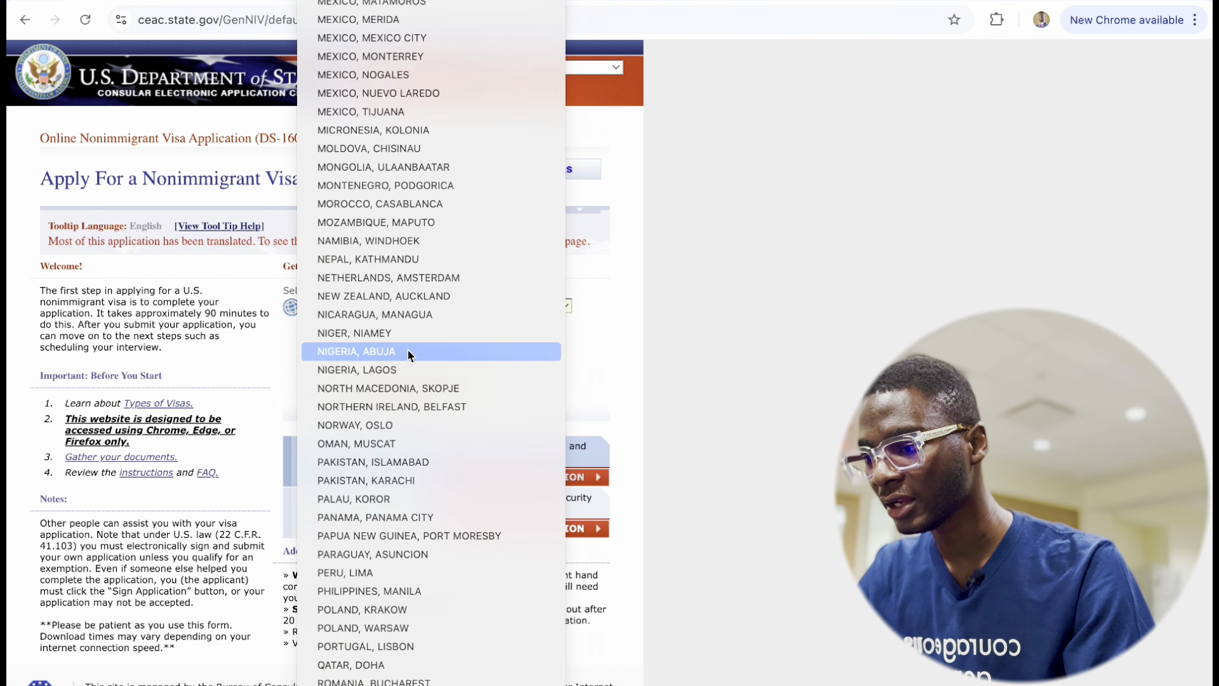
click(406, 351)
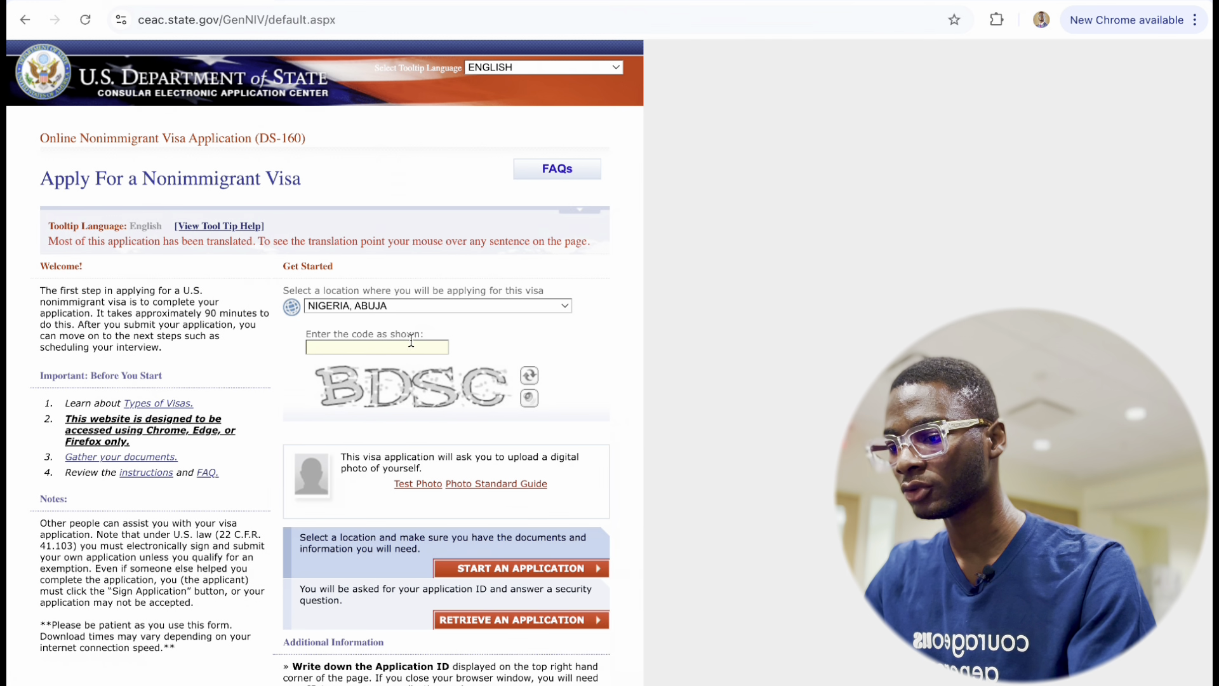
text(BD)
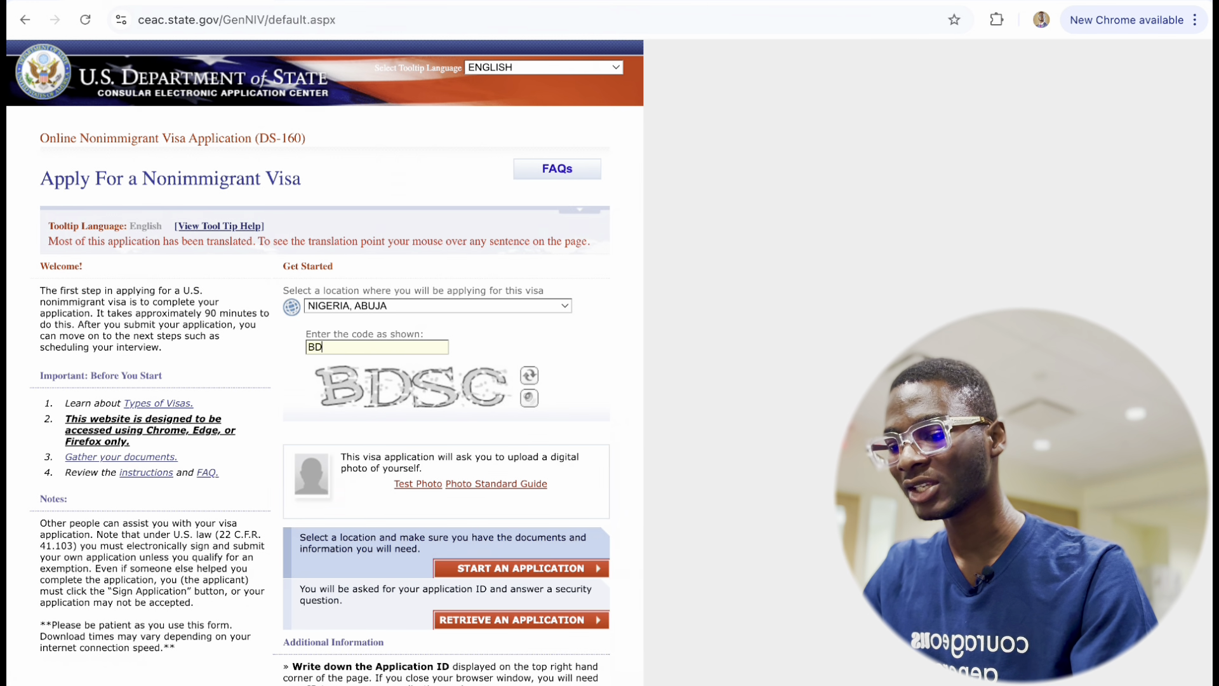
text(SC)
scroll(462, 585, down, 2)
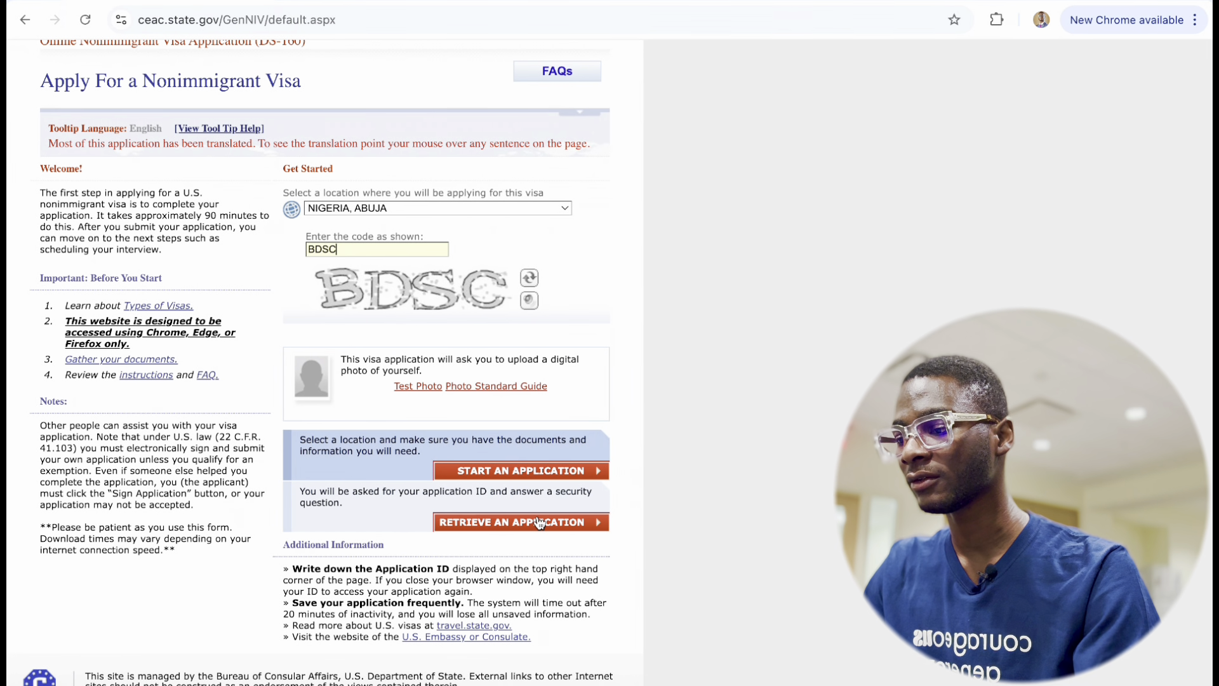
Retrieve the saved application using its Application ID and answer the security question.
click(539, 522)
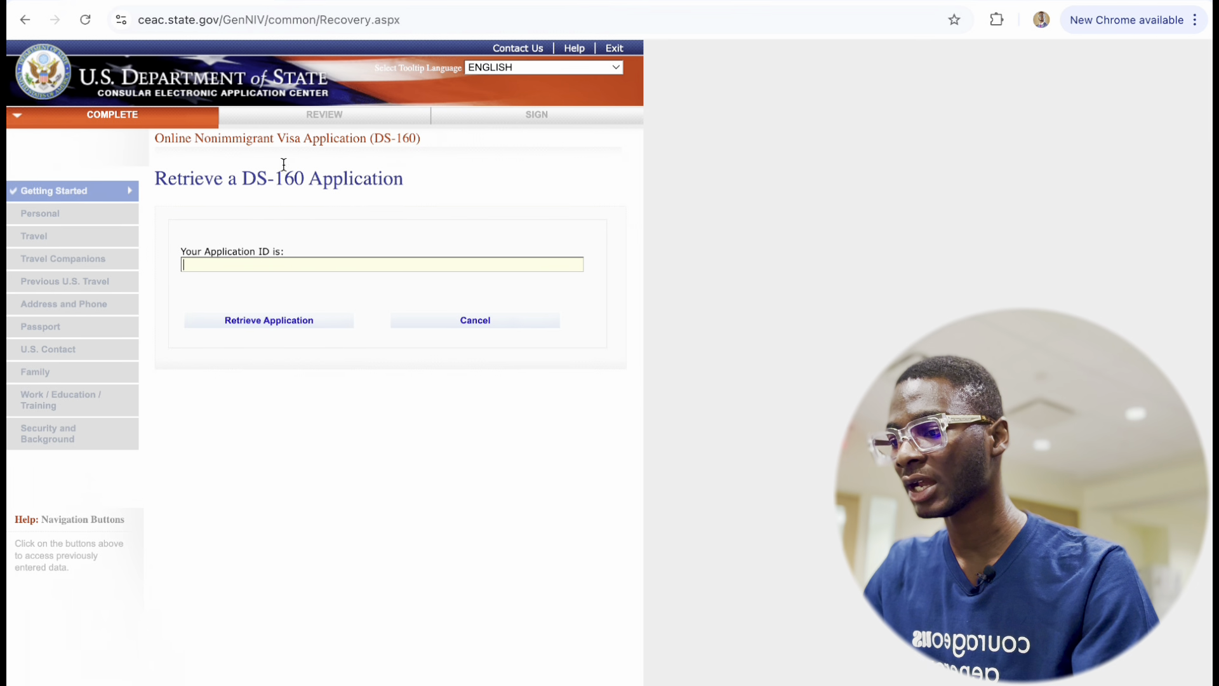
click(269, 262)
key(Down)
key(Return)
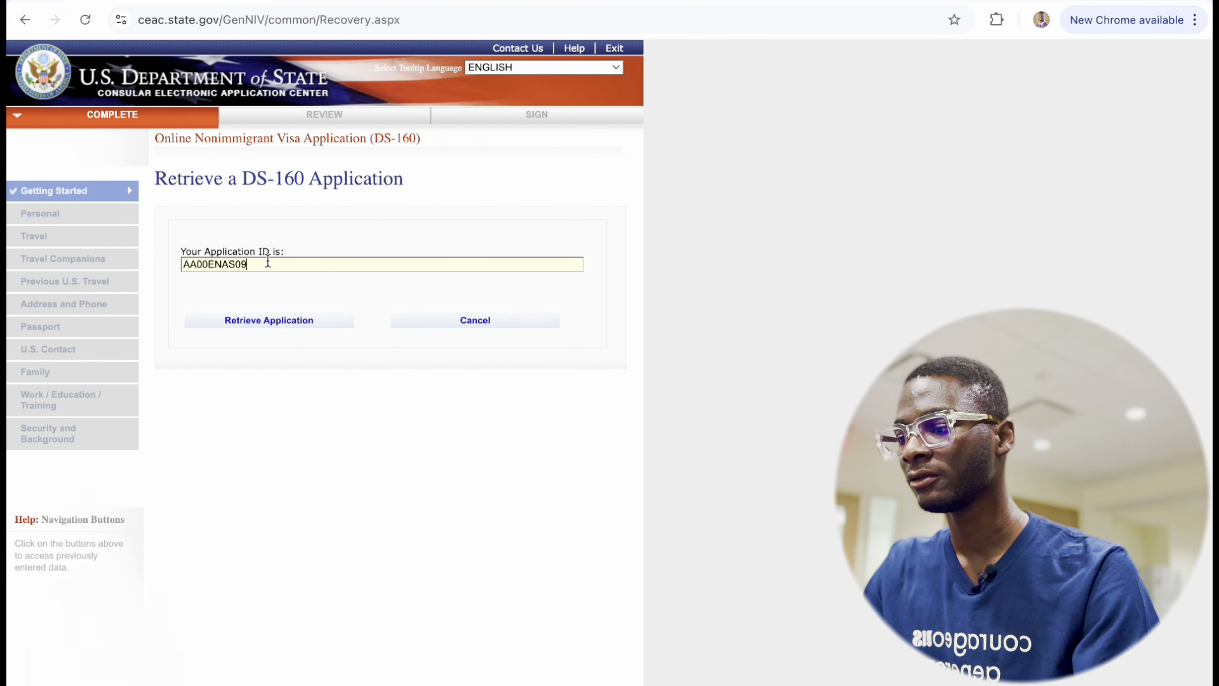
click(276, 328)
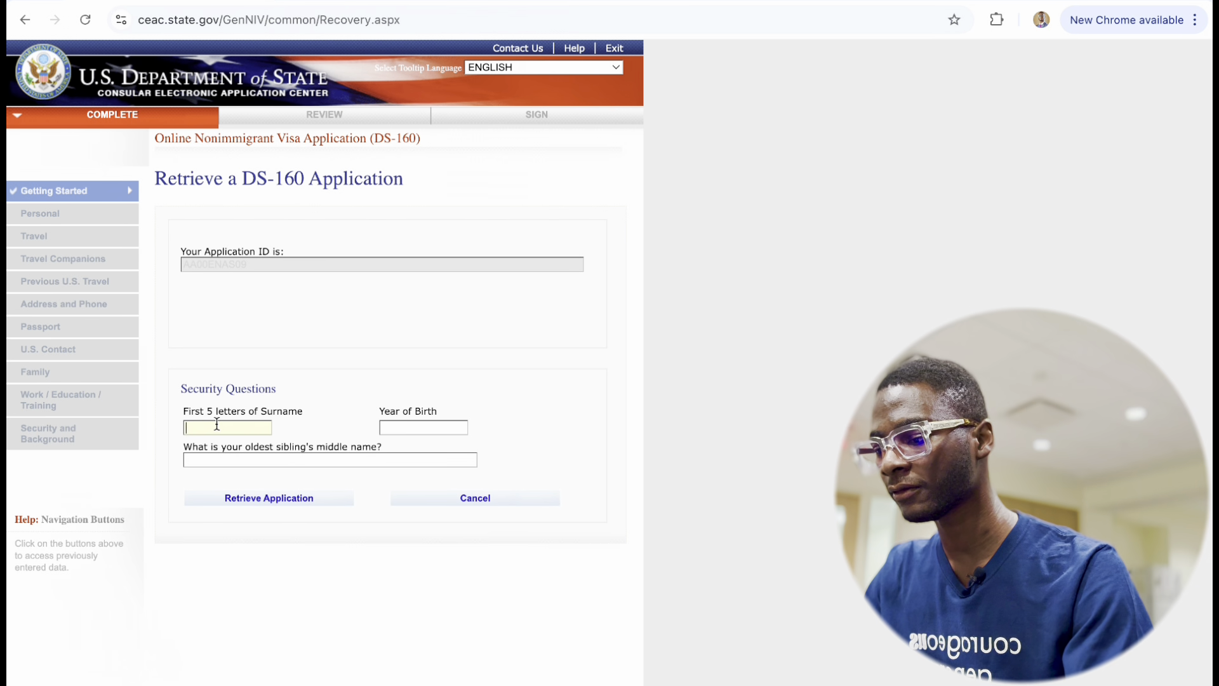
text(OLANI)
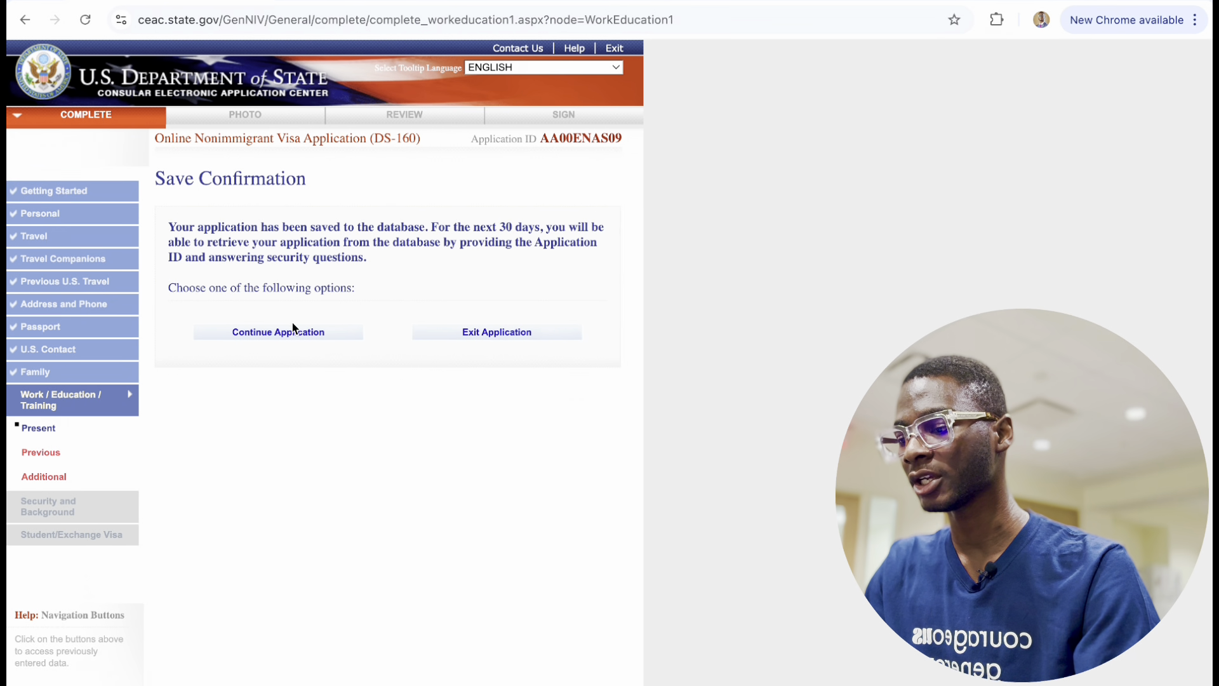
Continue the retrieved application and proceed to Work/Education: Previous.
click(292, 331)
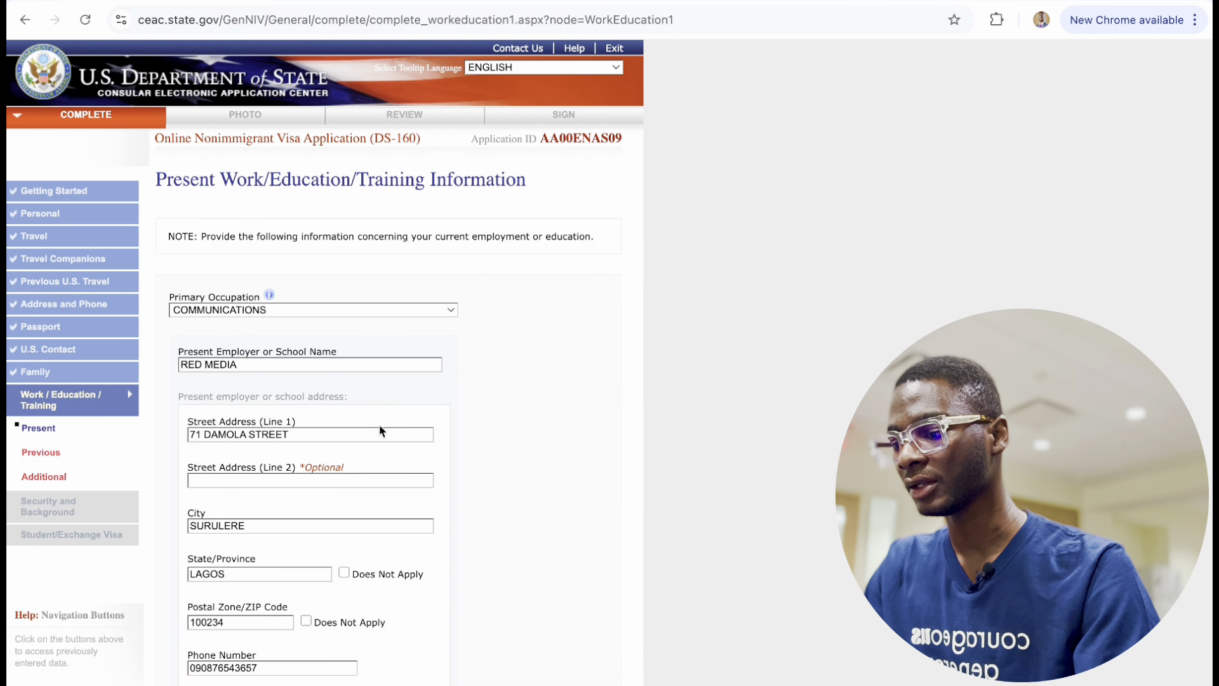
scroll(381, 432, down, 7)
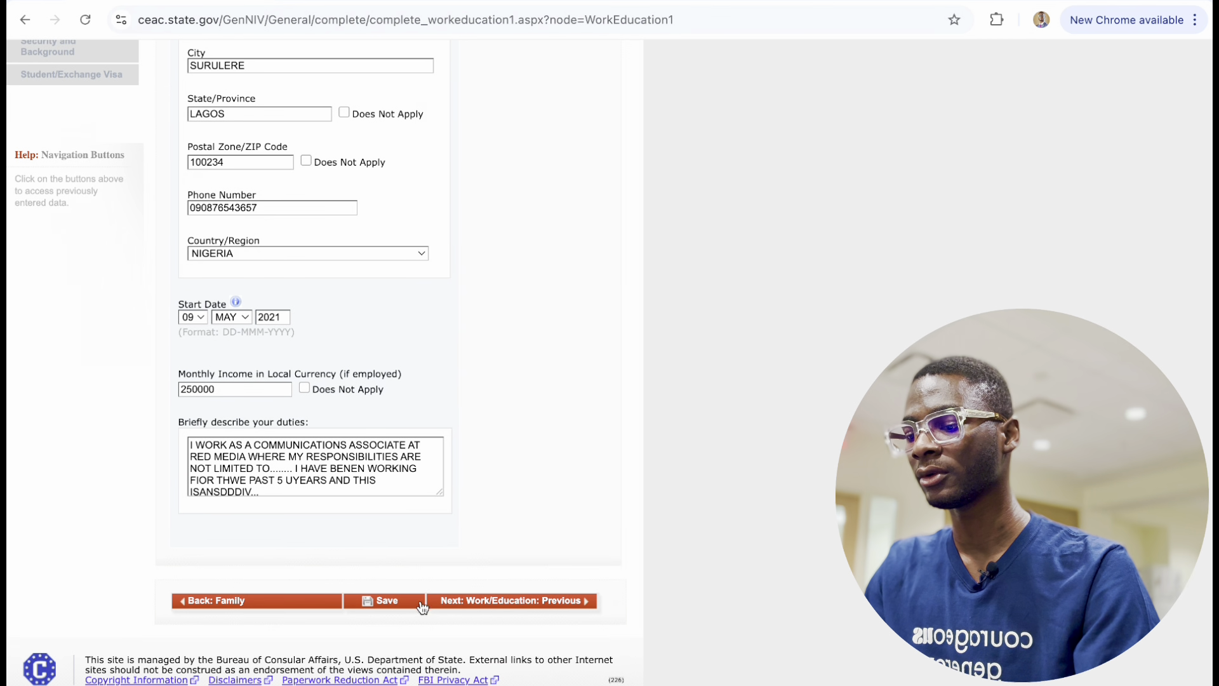
click(506, 604)
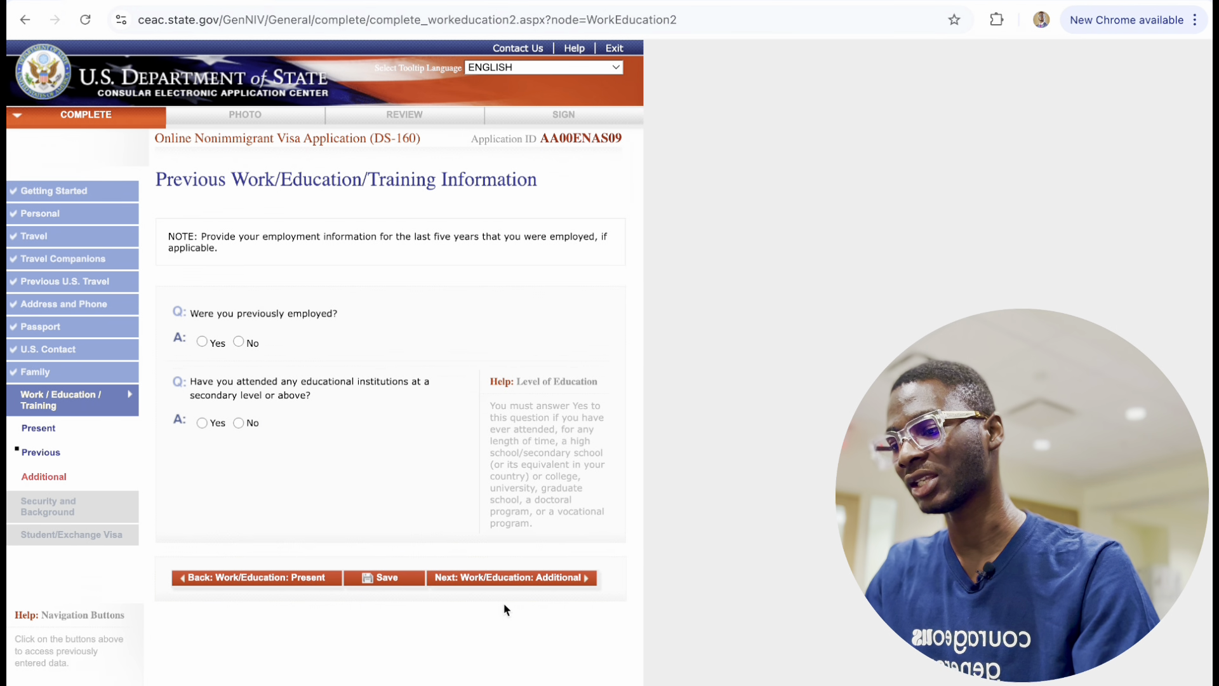
Answer Yes to previous employment and enter employer X3M IDEAS on OPEBI in Ikeja.
click(203, 342)
click(258, 406)
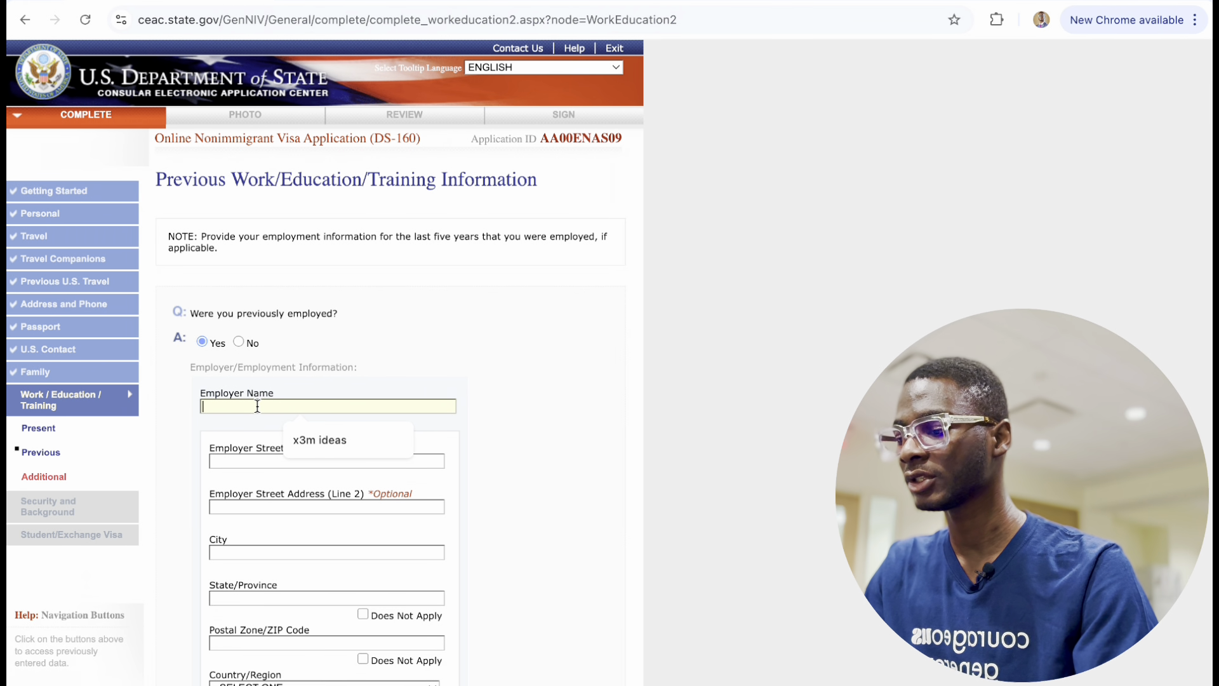
click(330, 440)
click(286, 460)
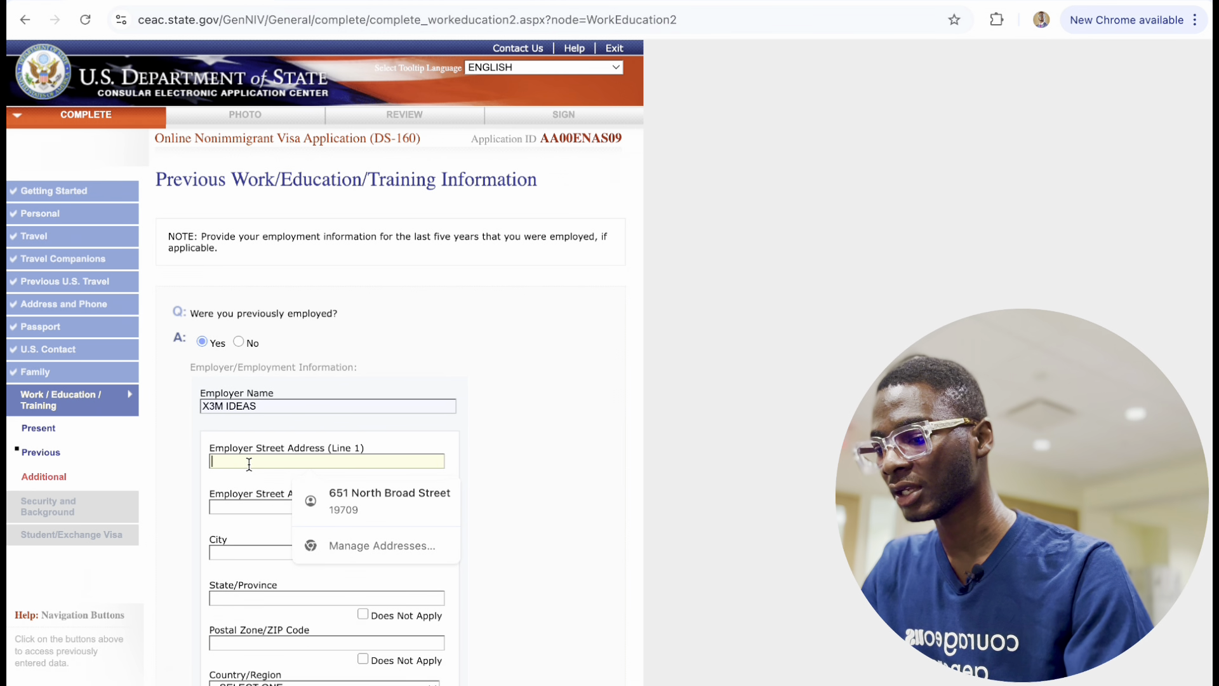
text(OPEBI)
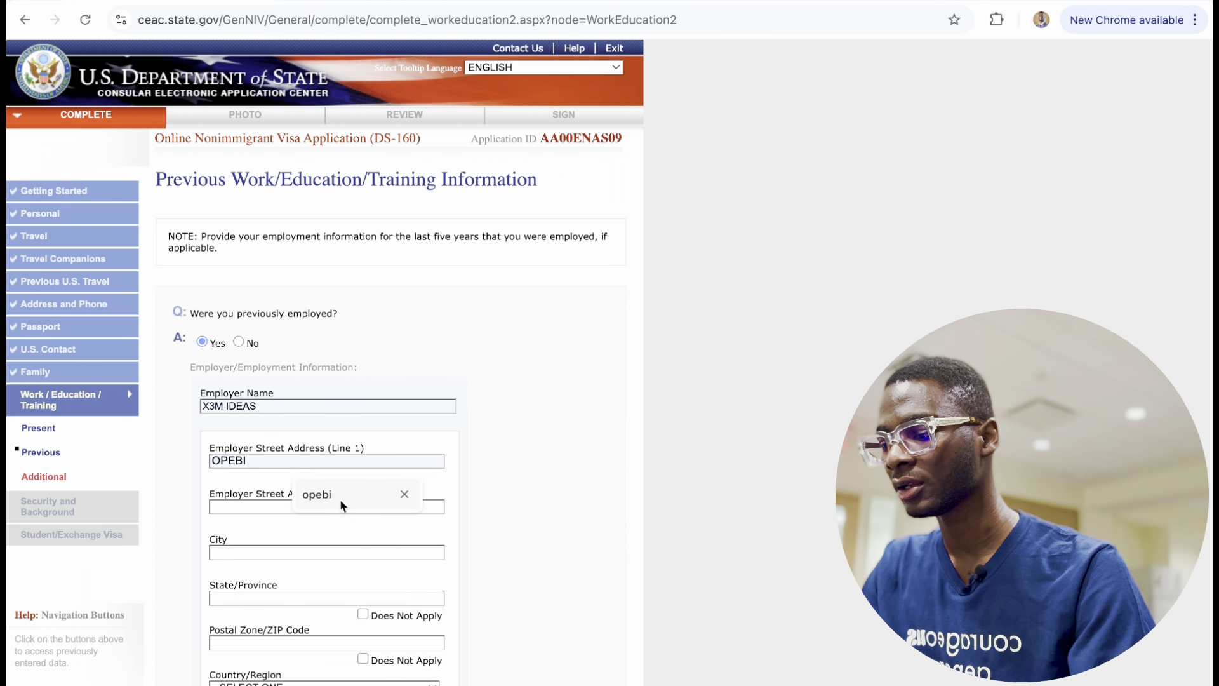
click(339, 498)
click(261, 506)
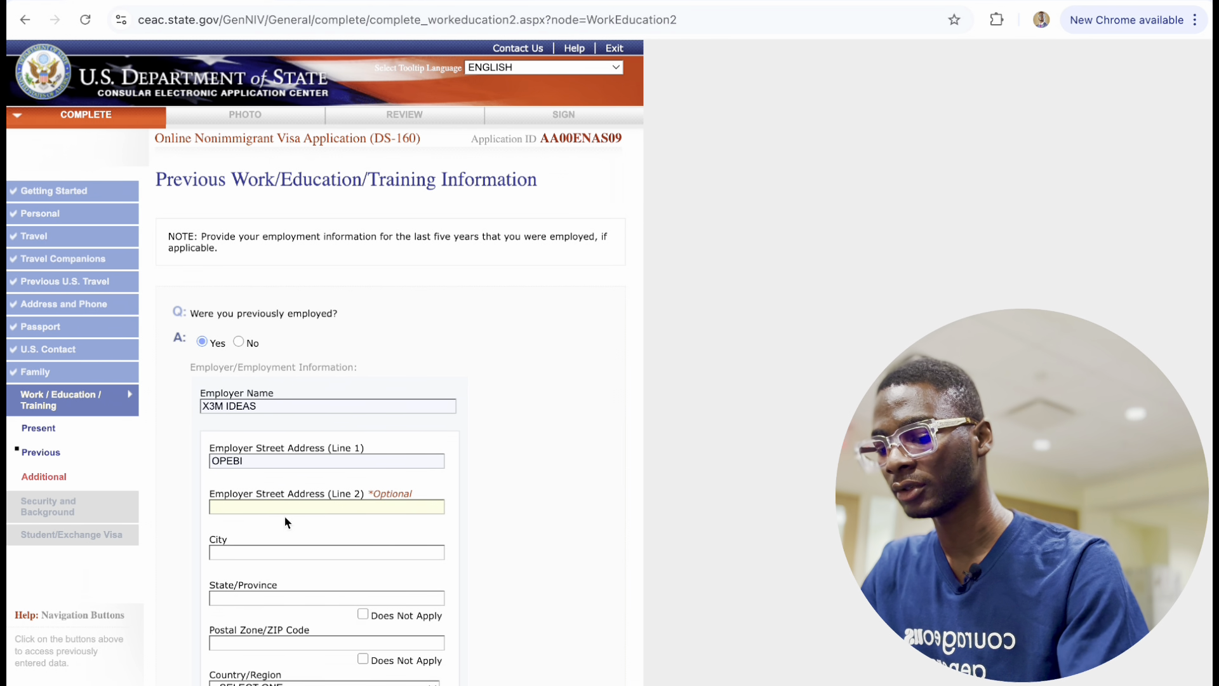
click(256, 554)
text(IKEJA)
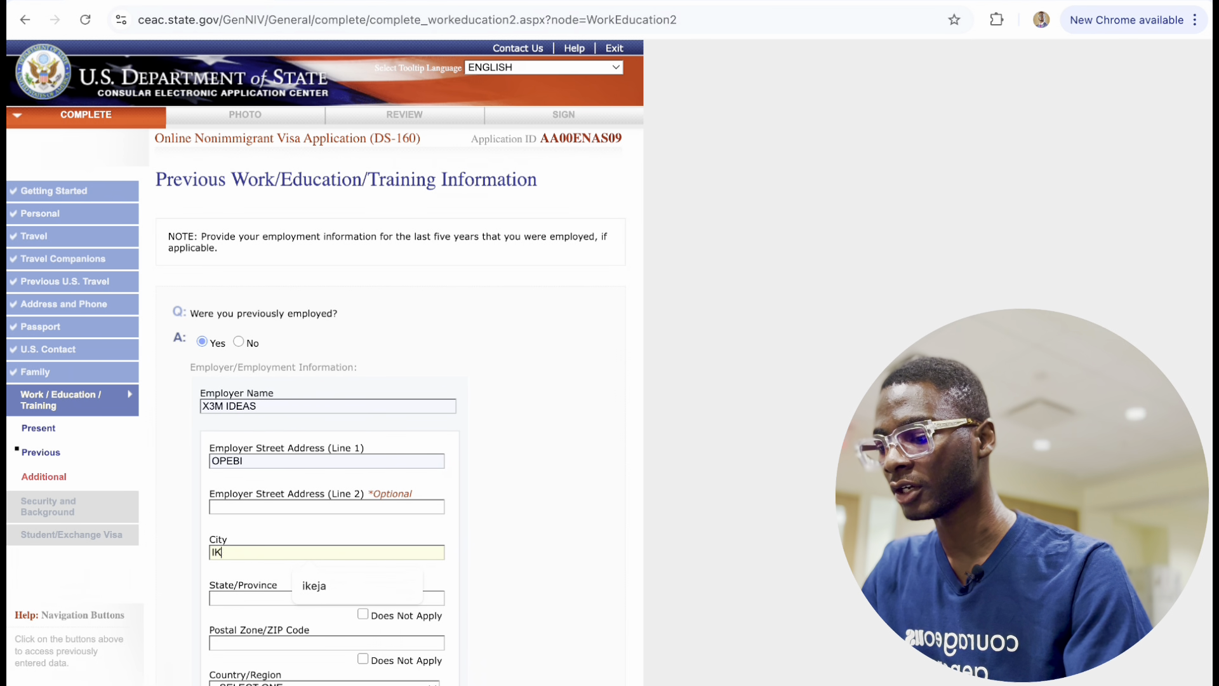
click(307, 580)
Set the employer's state to LAGOS, fill the postal code and choose NIGERIA as country.
click(247, 599)
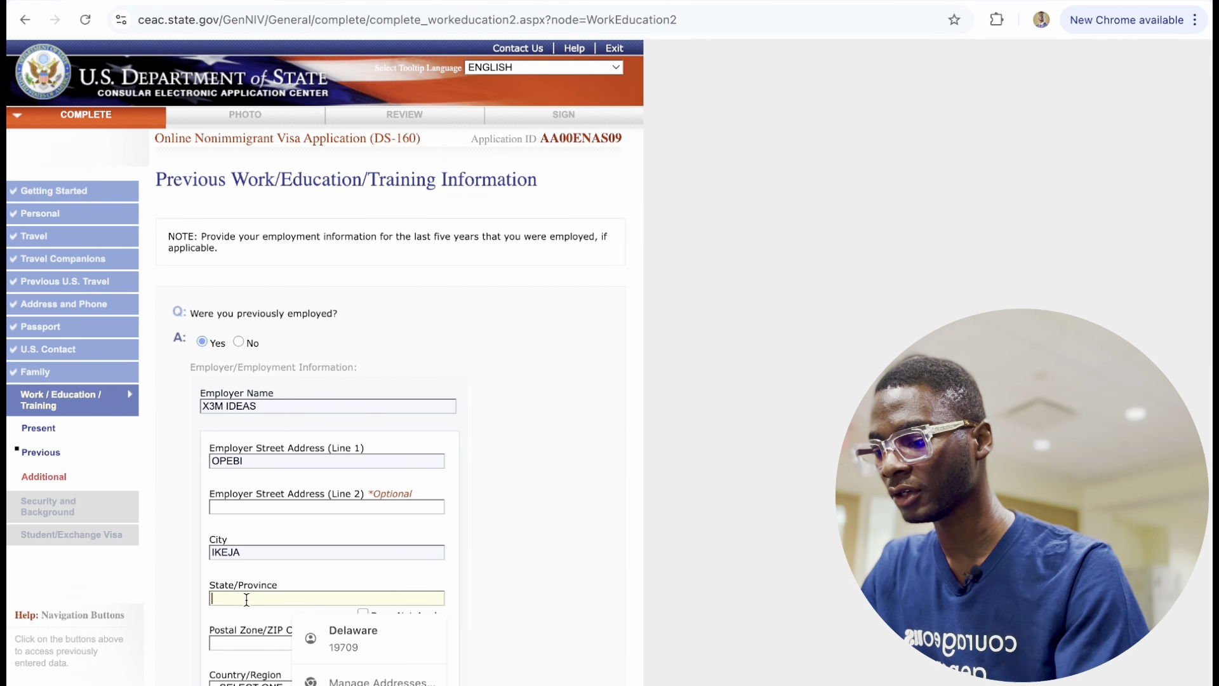
text(L)
key(BackSpace)
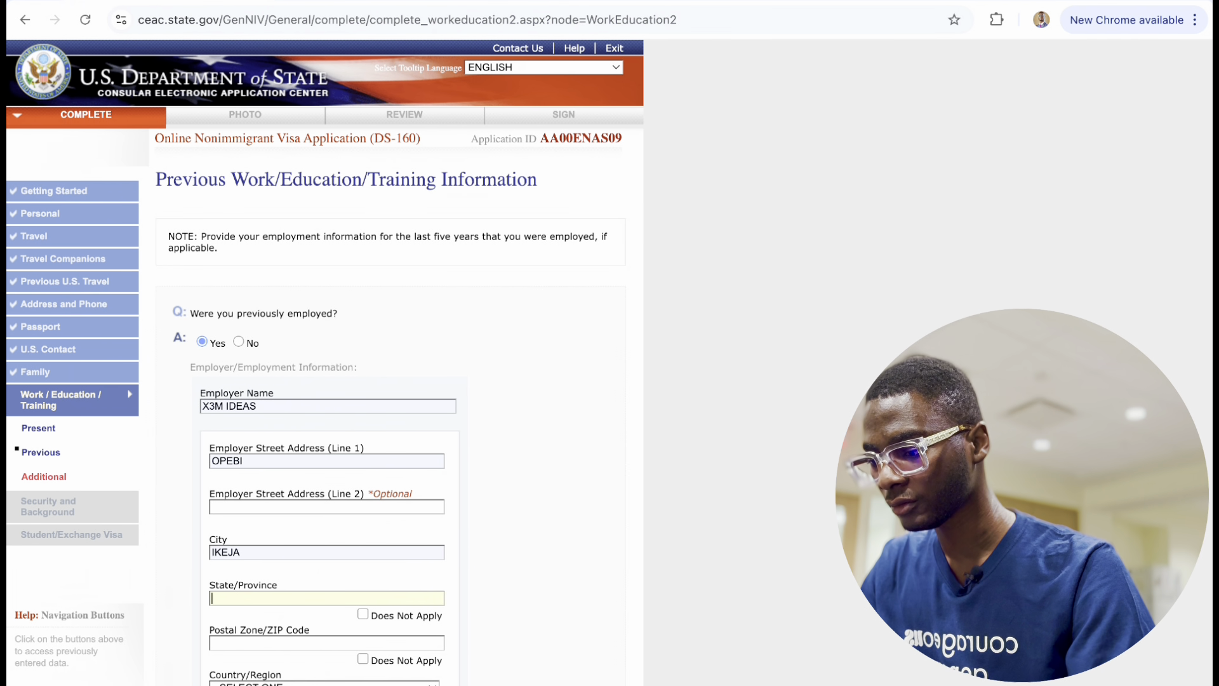
text(LAGOS)
click(329, 631)
scroll(288, 532, down, 3)
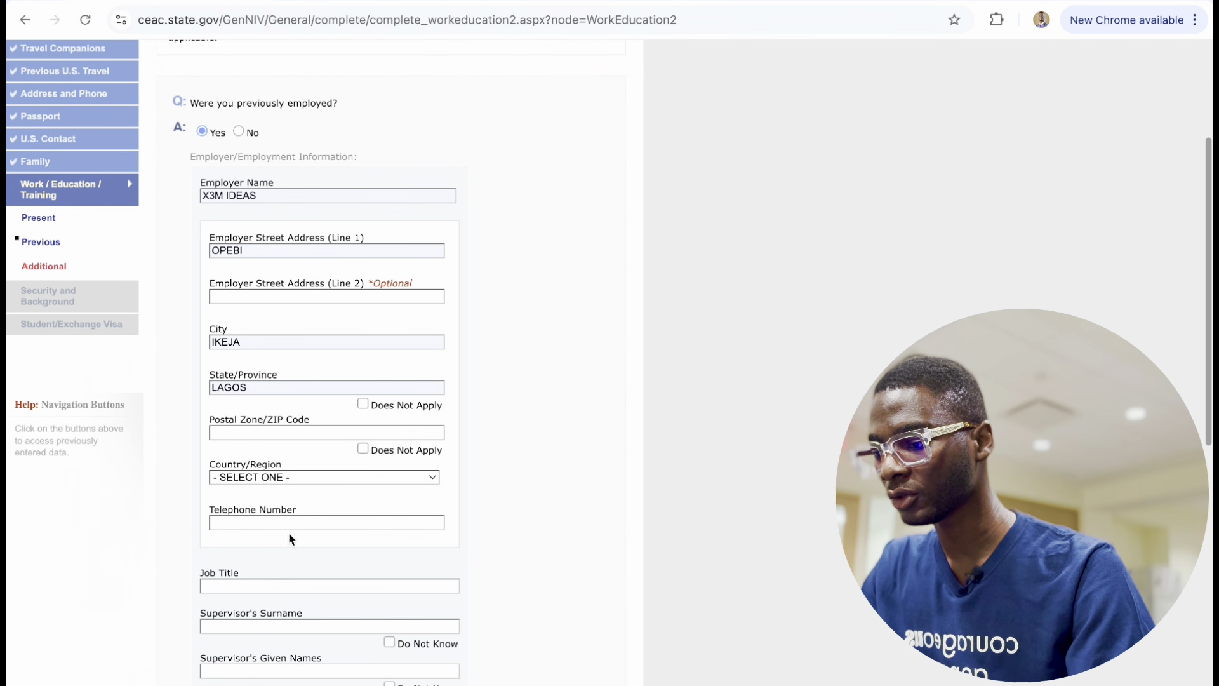
click(268, 434)
text(2)
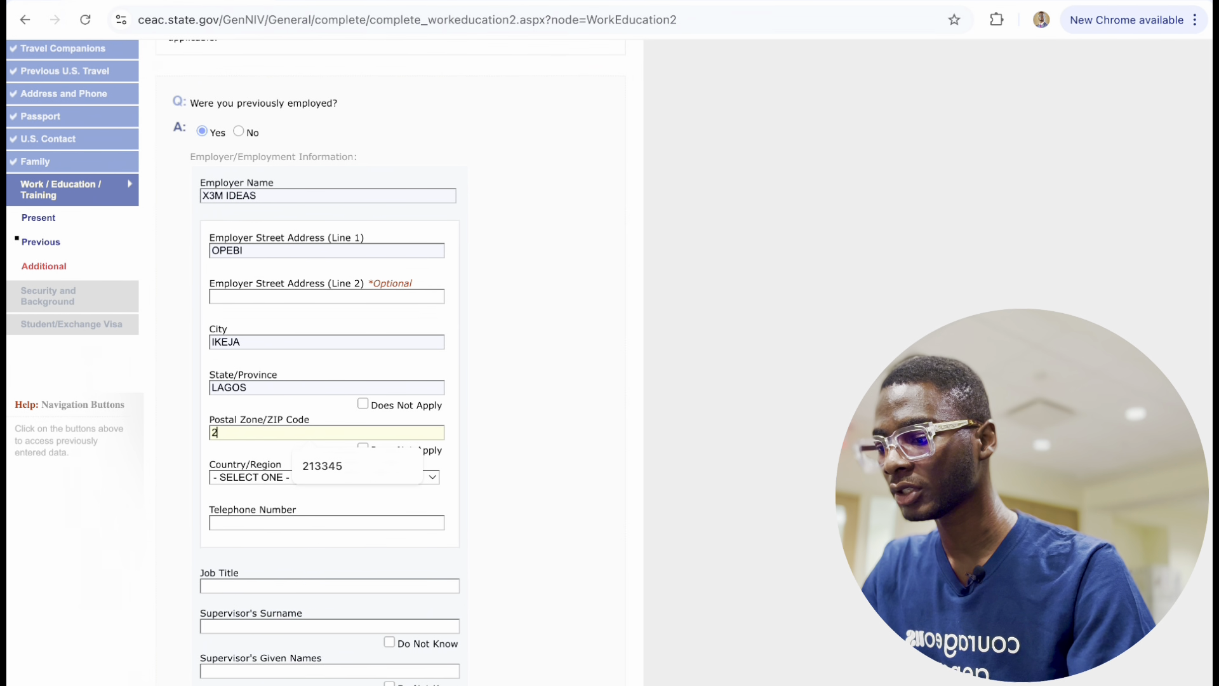
click(323, 462)
click(280, 481)
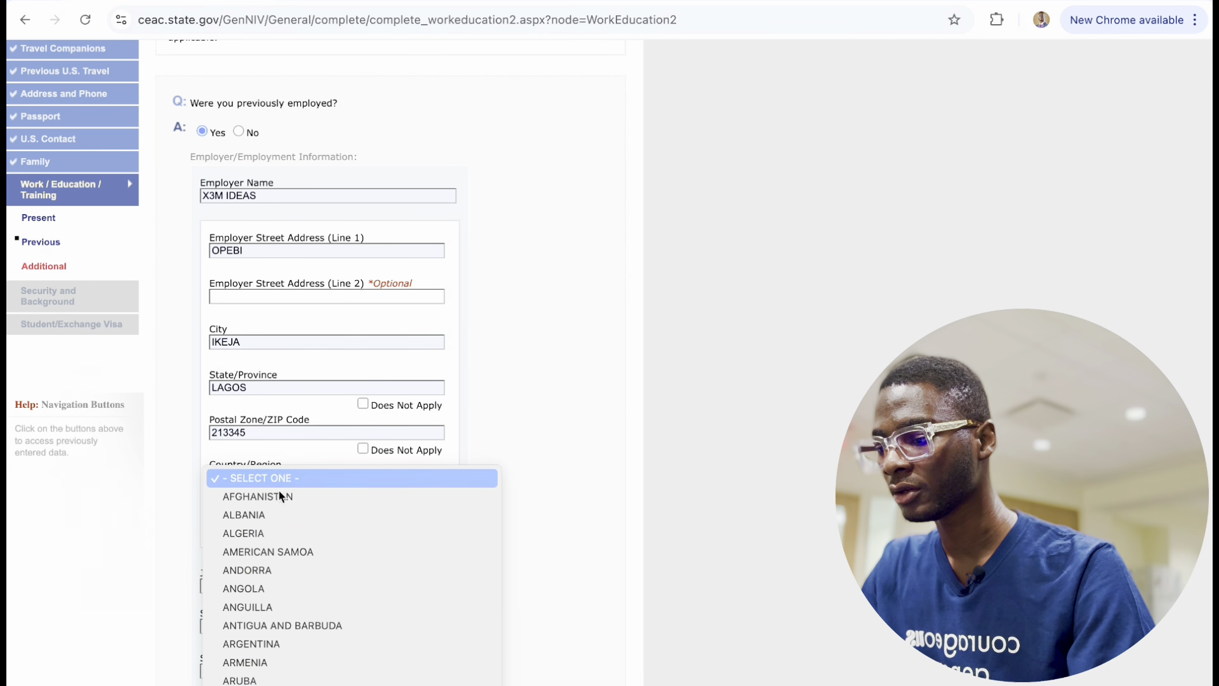
scroll(273, 536, down, 20)
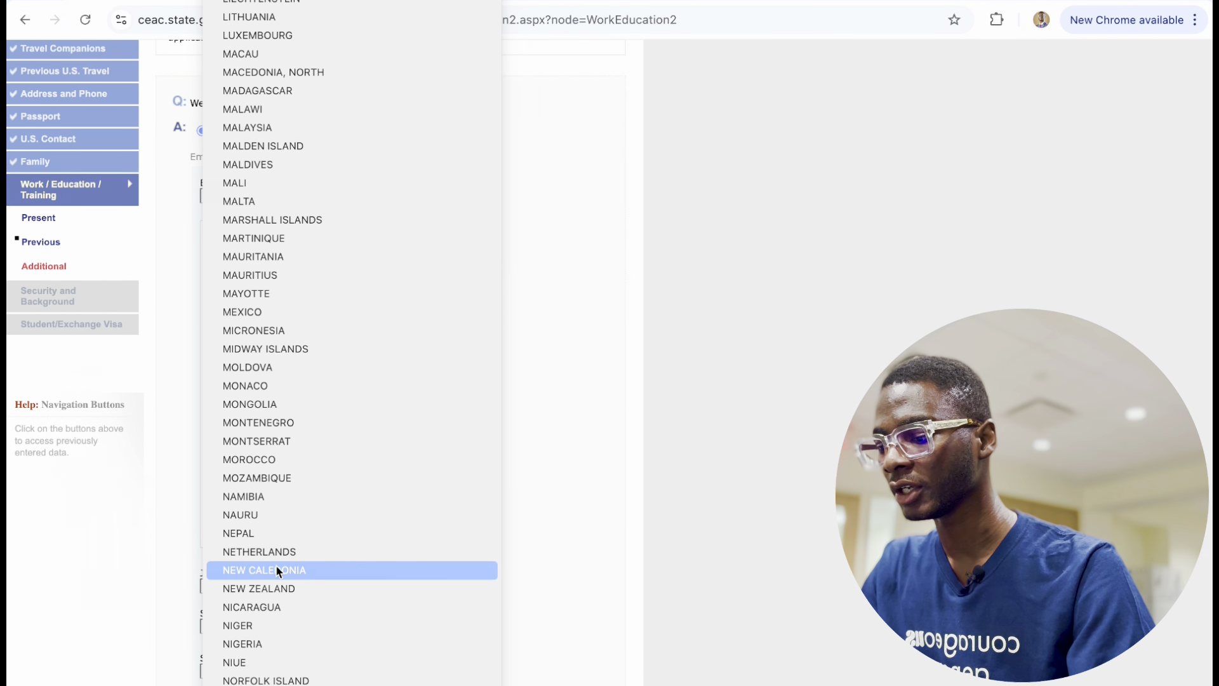
click(281, 649)
scroll(298, 512, down, 5)
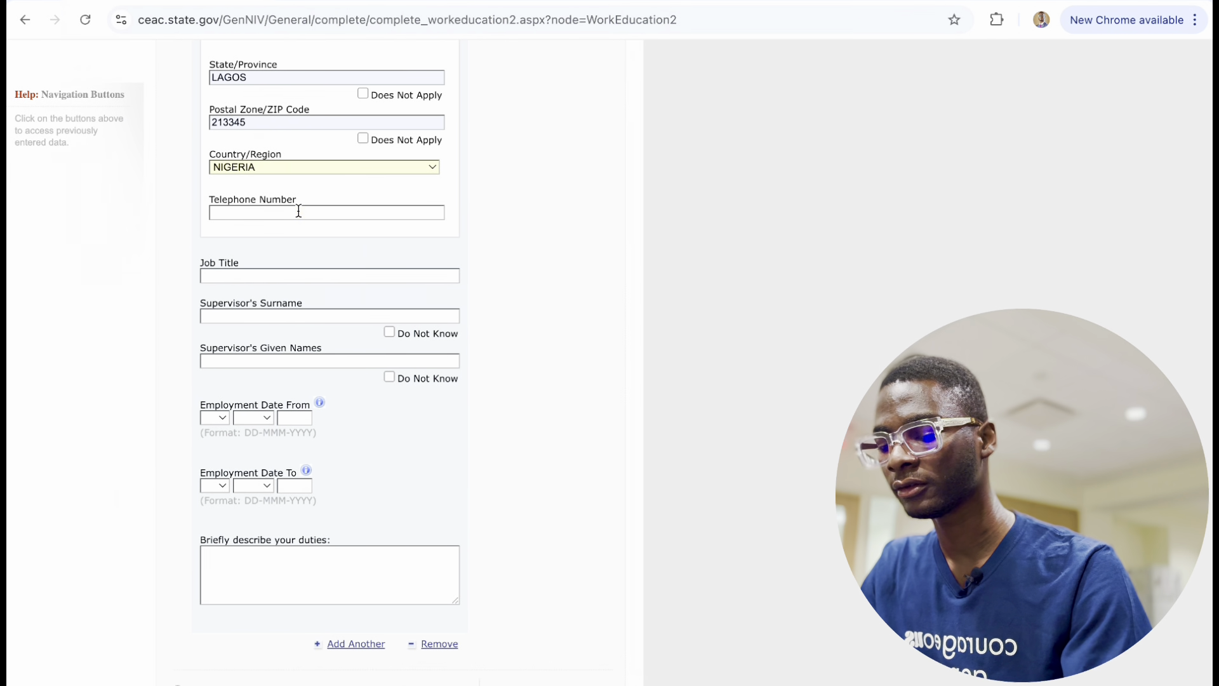
Enter the employer's phone number, job title COMMUNICATION INTERN and the supervisor's surname and given names.
click(298, 212)
text(232)
key(BackSpace)
key(BackSpace)
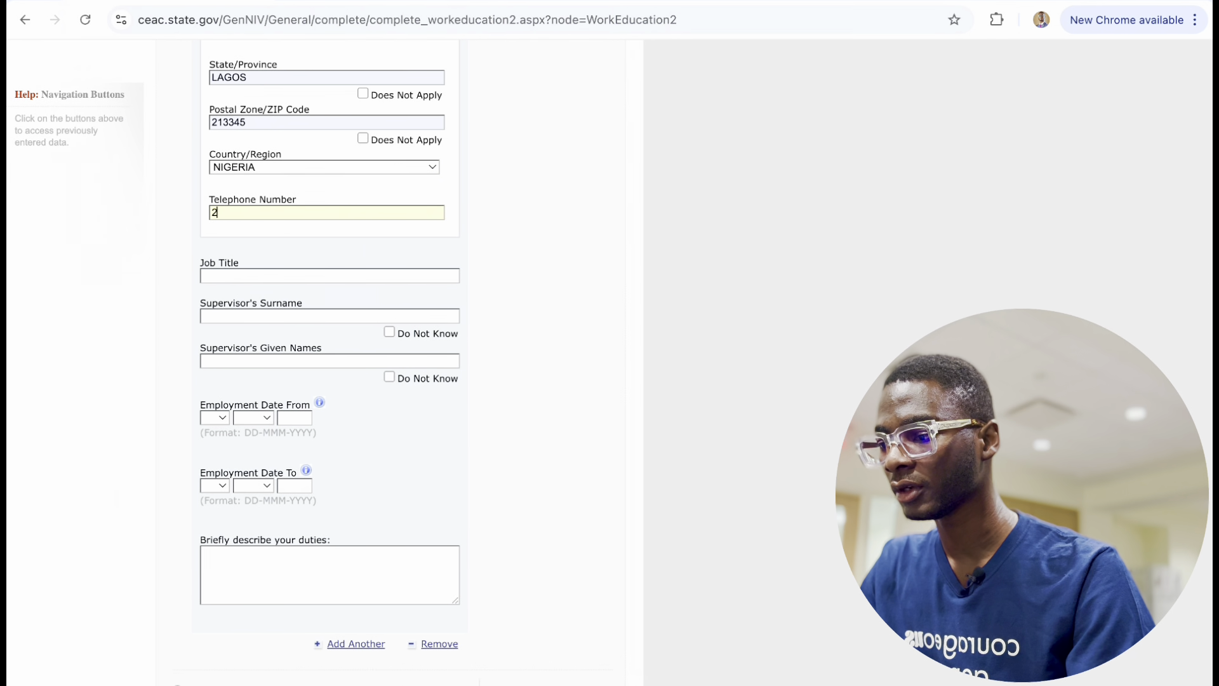
click(358, 245)
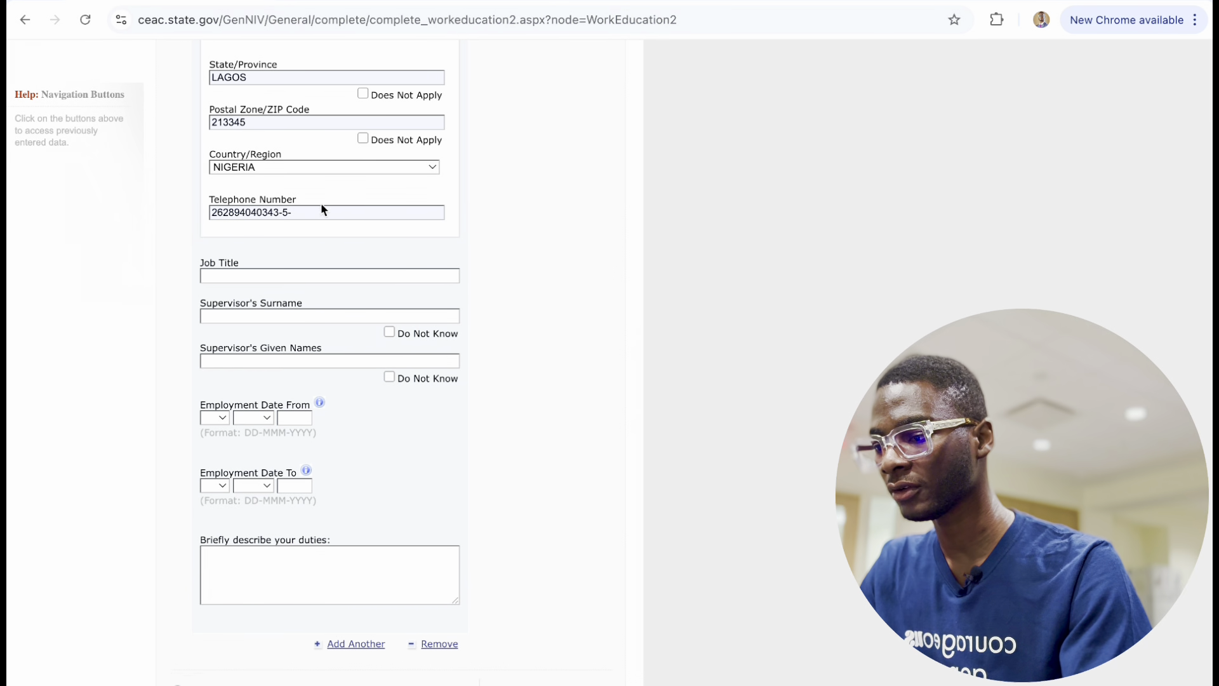
key(BackSpace)
key(BackSpace)
key(BackSpace)
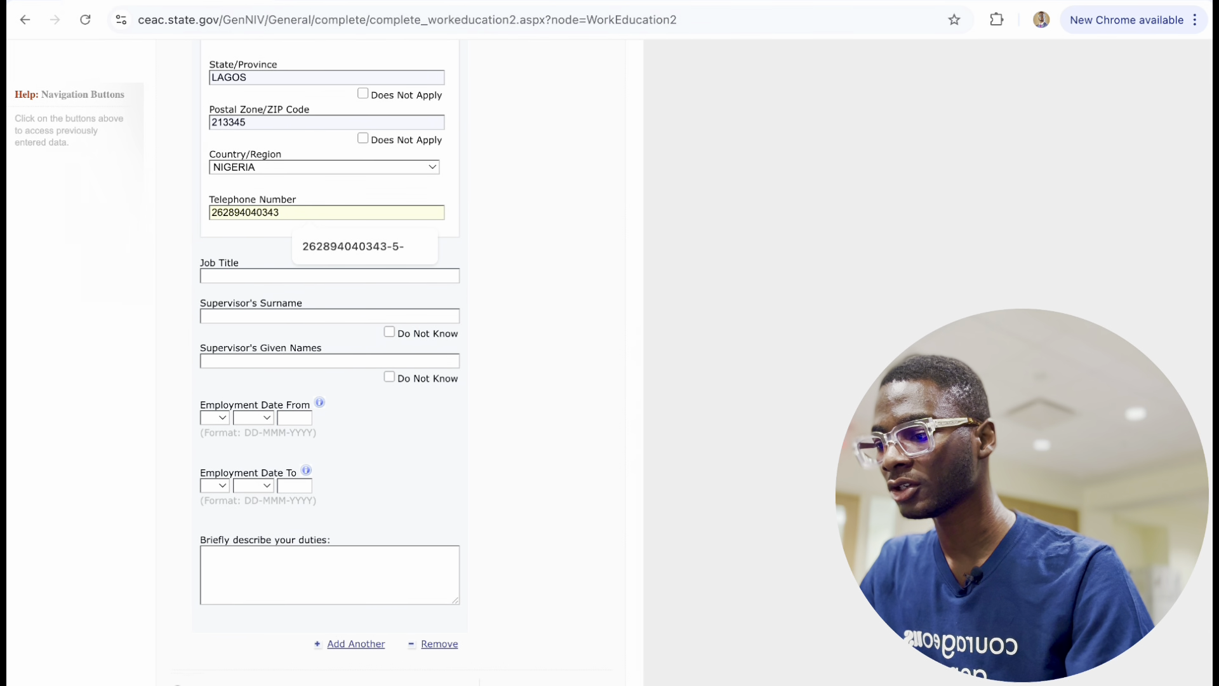
click(231, 277)
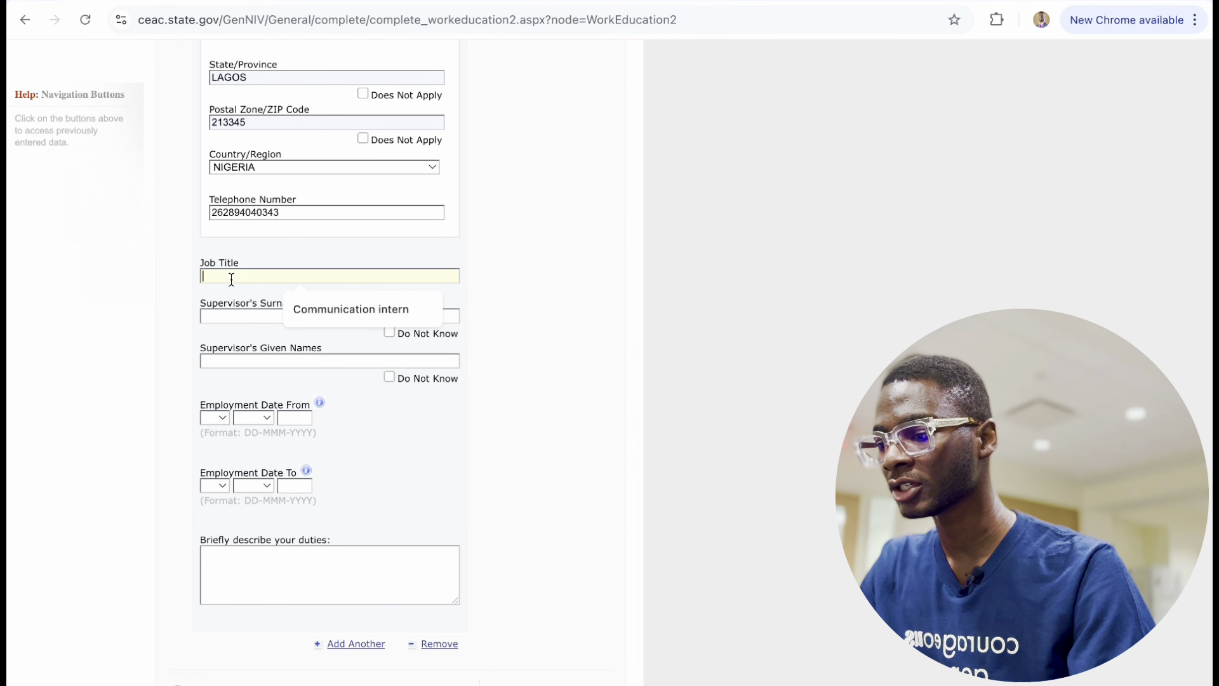
click(350, 307)
click(229, 316)
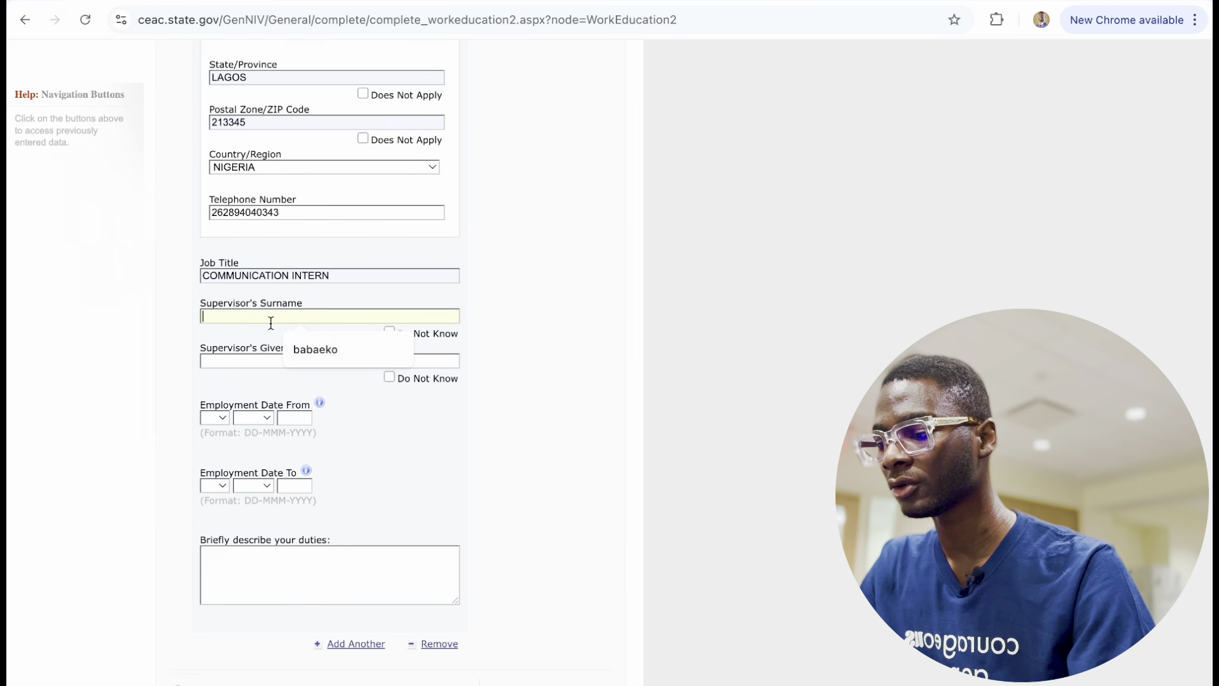
click(299, 348)
click(239, 360)
click(291, 406)
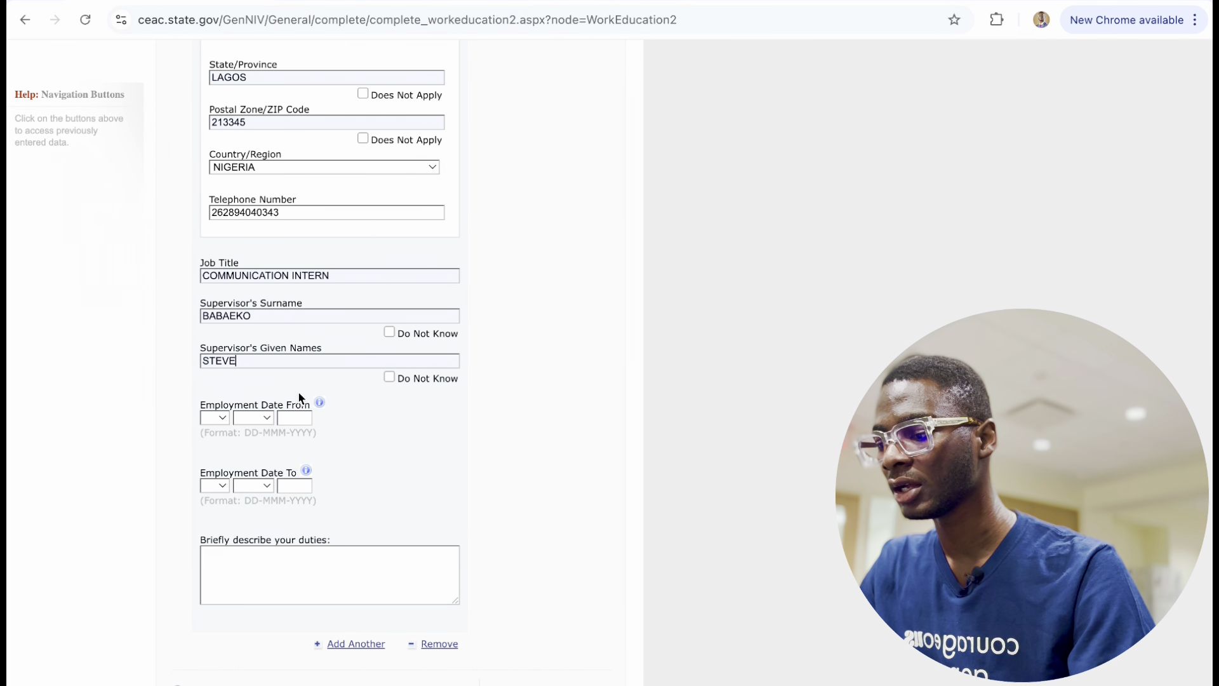
Set the employment dates from 04 APR 2018 to 06 JUL 2020.
click(216, 417)
click(216, 502)
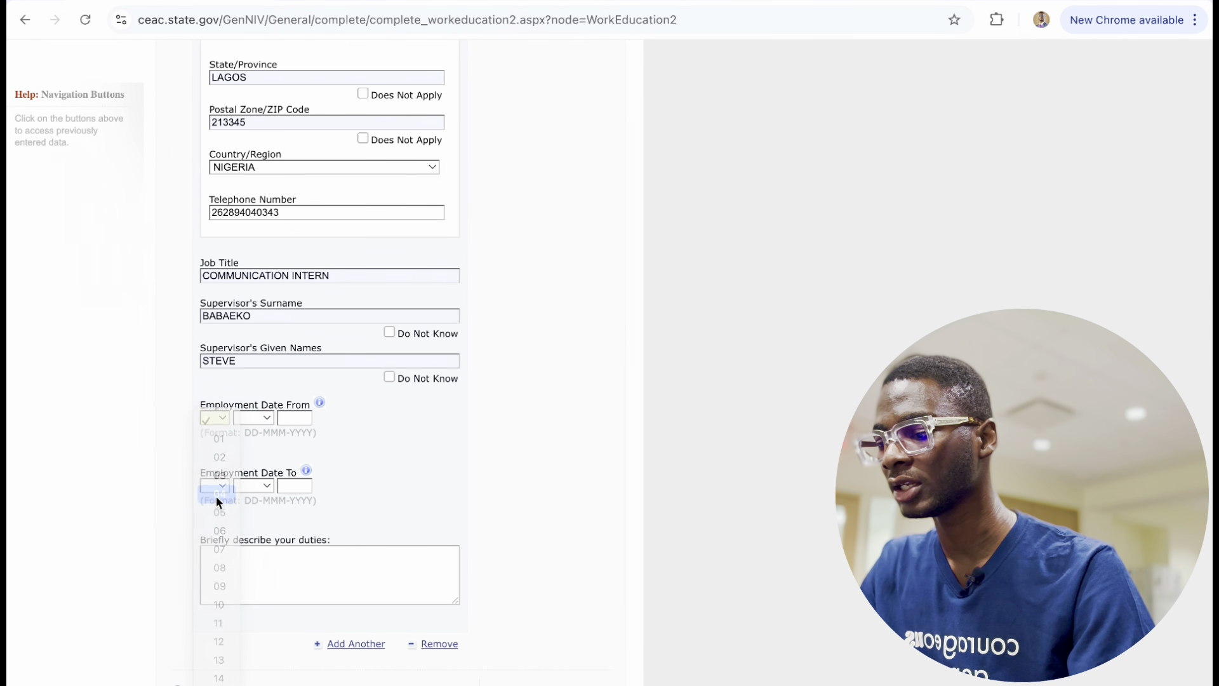
click(271, 419)
click(258, 486)
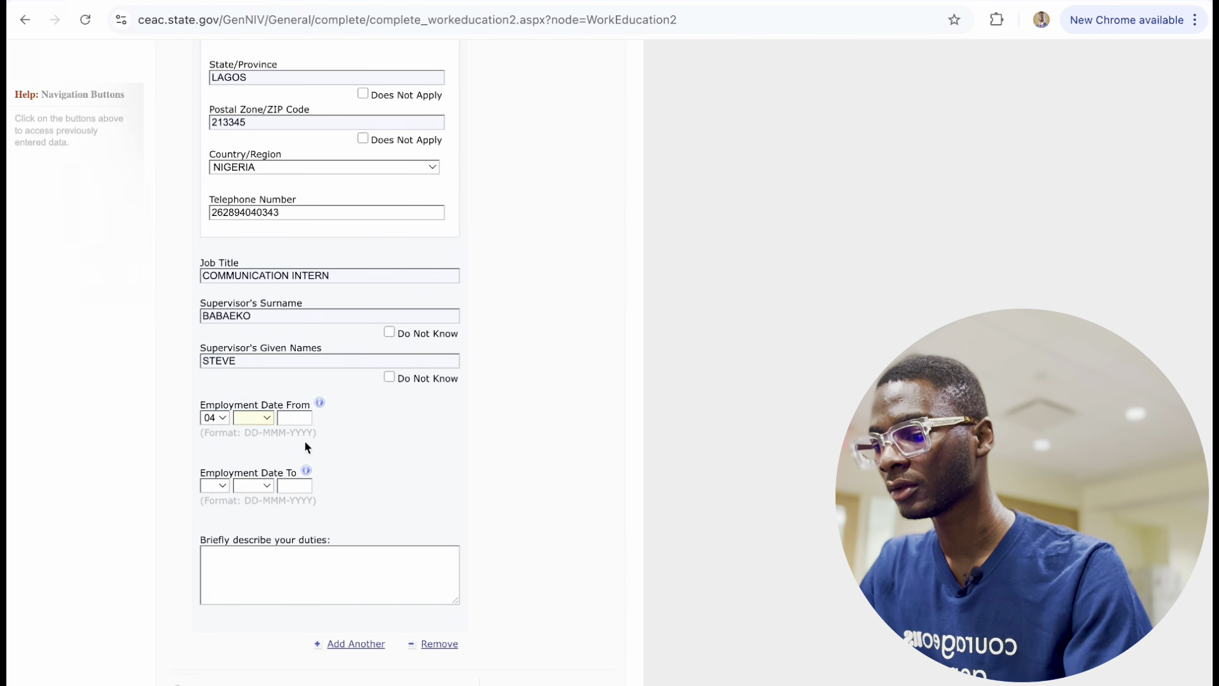
click(297, 415)
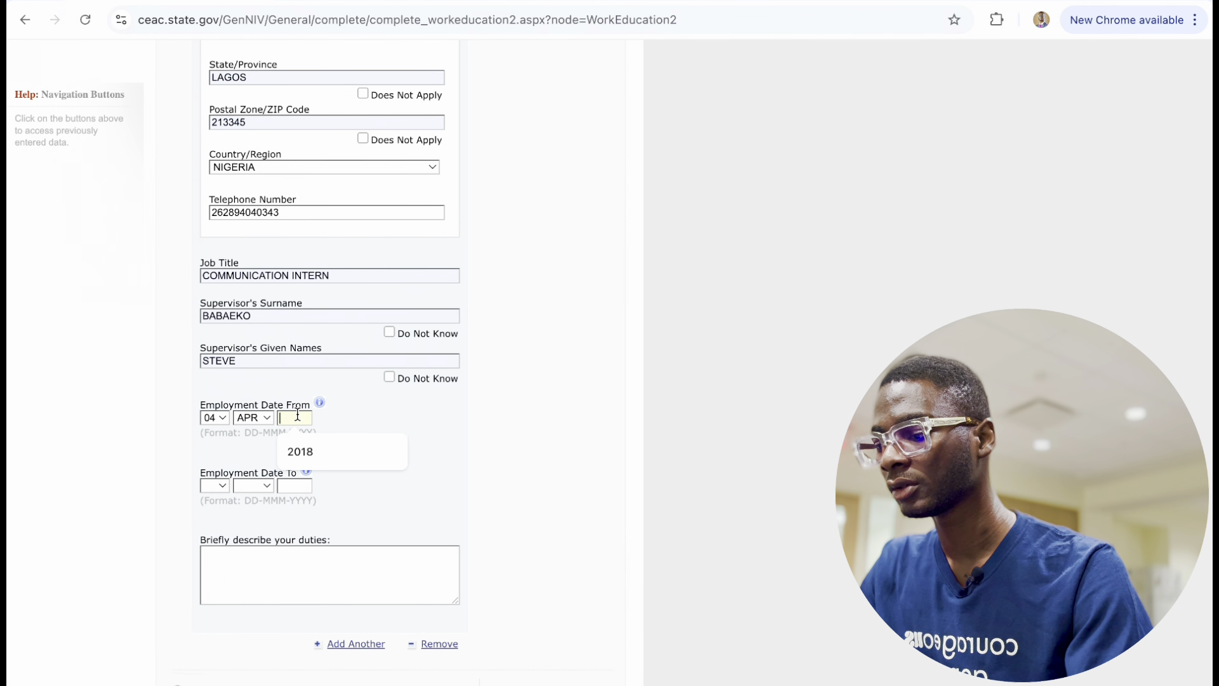
click(308, 451)
click(217, 490)
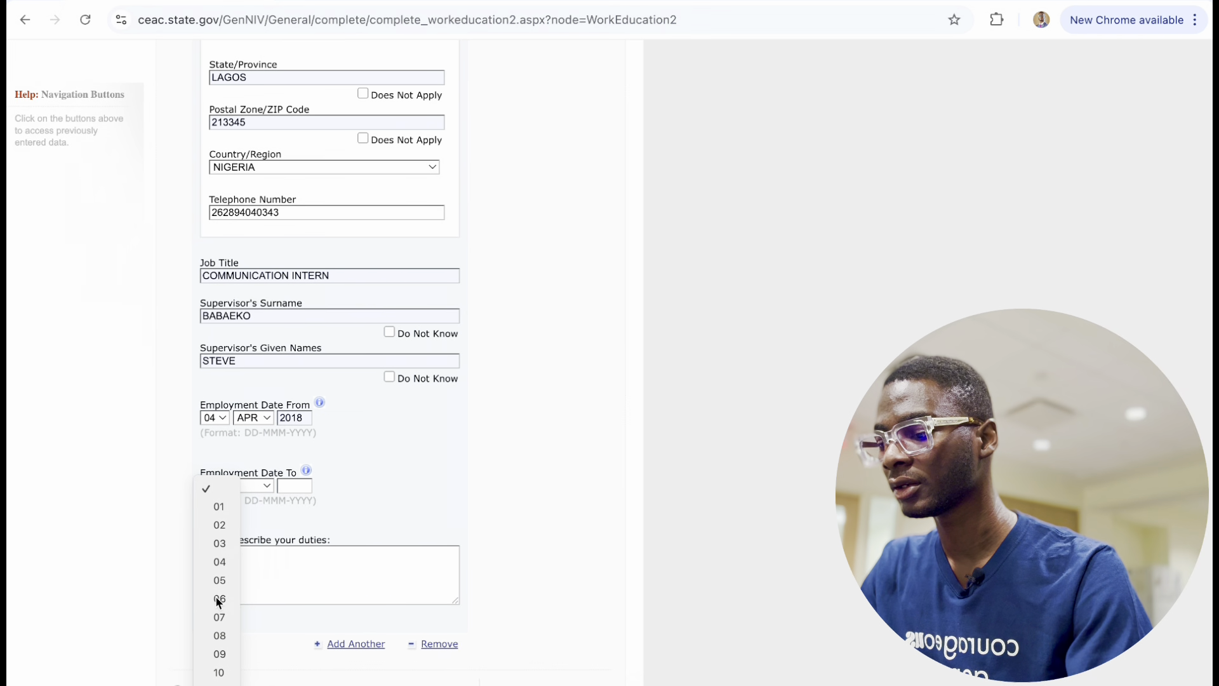
click(218, 598)
click(262, 490)
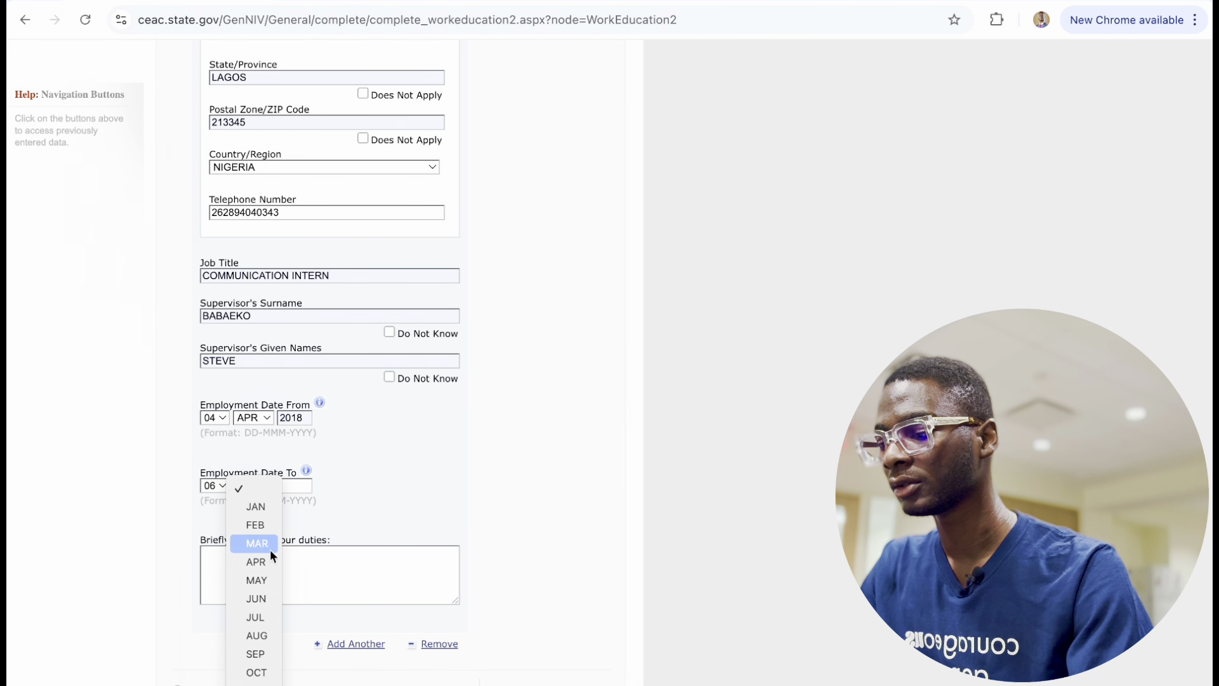
click(257, 620)
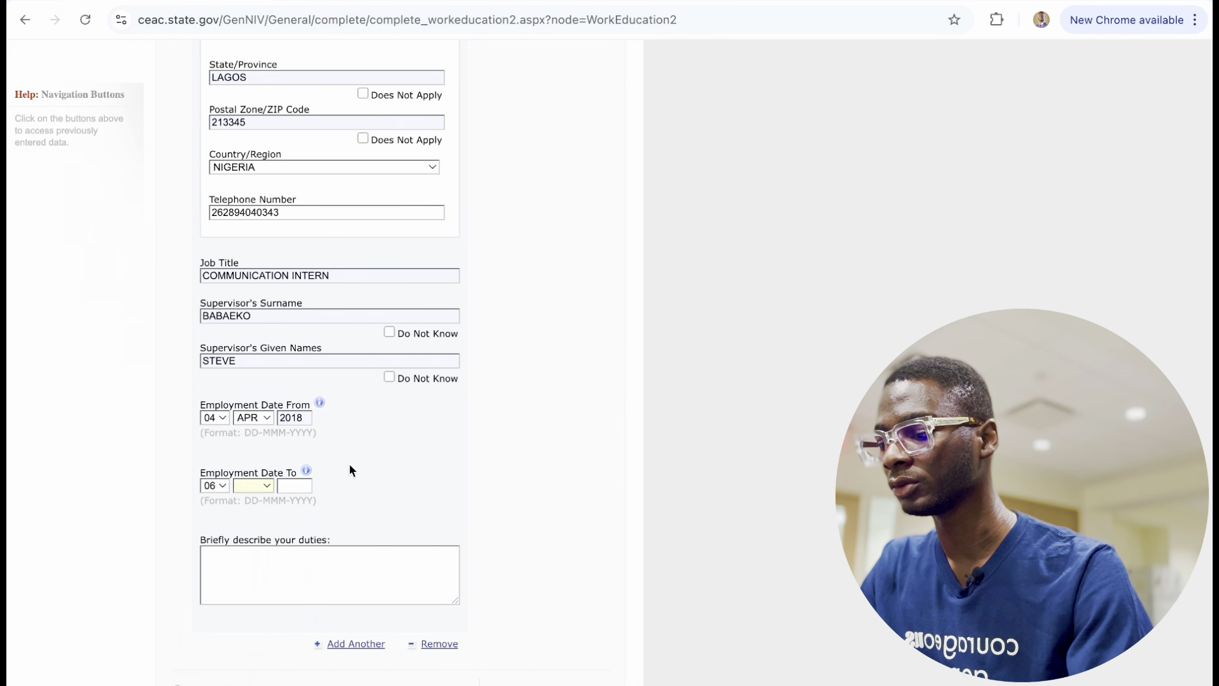
click(296, 487)
text(2020)
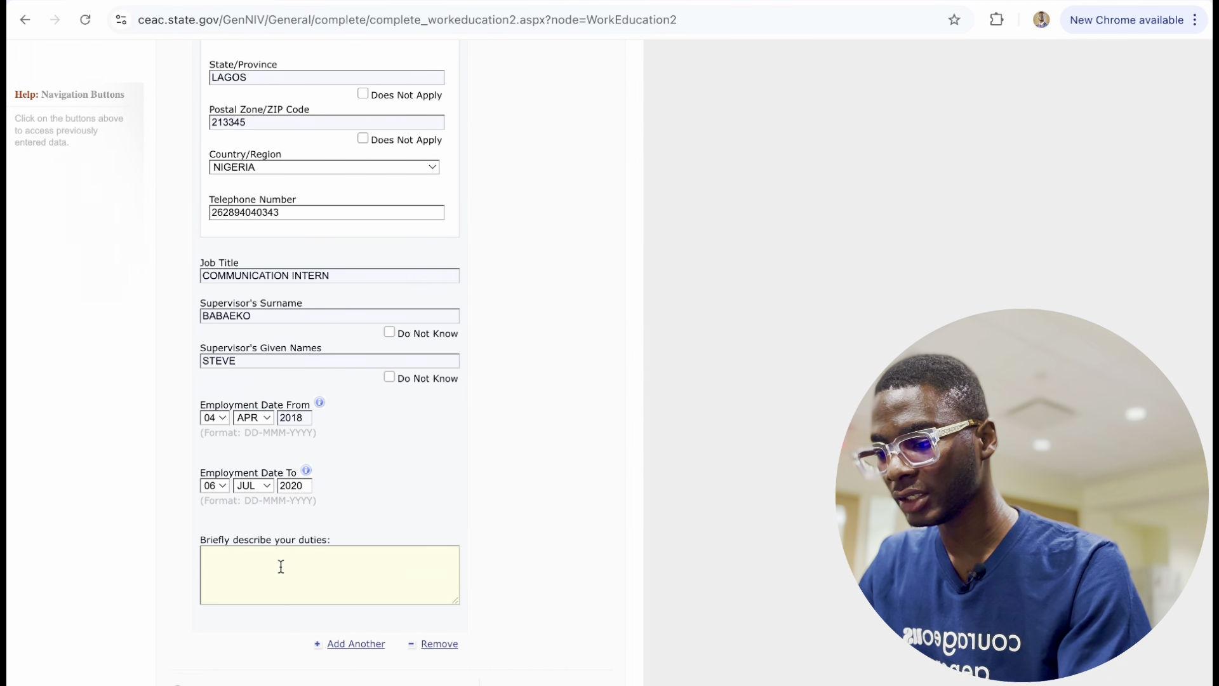
text(I S)
Type the description of duties performed as Communication Intern.
key(BackSpace)
text(S)
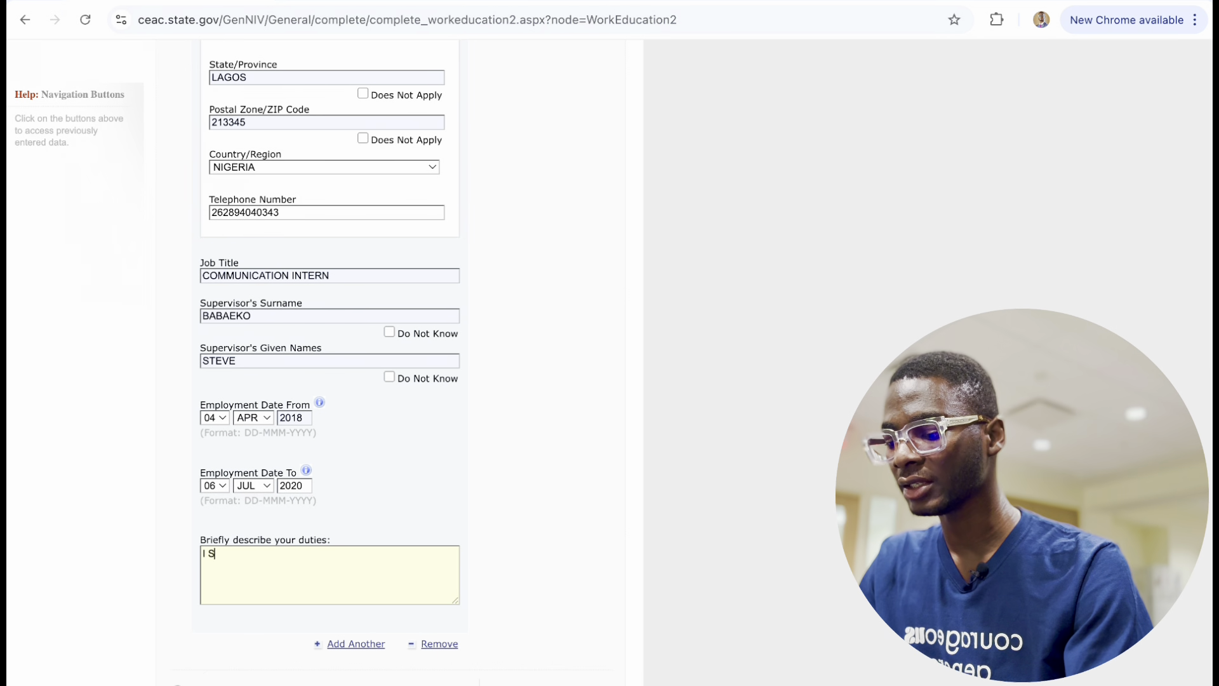
text(ERVED AS A)
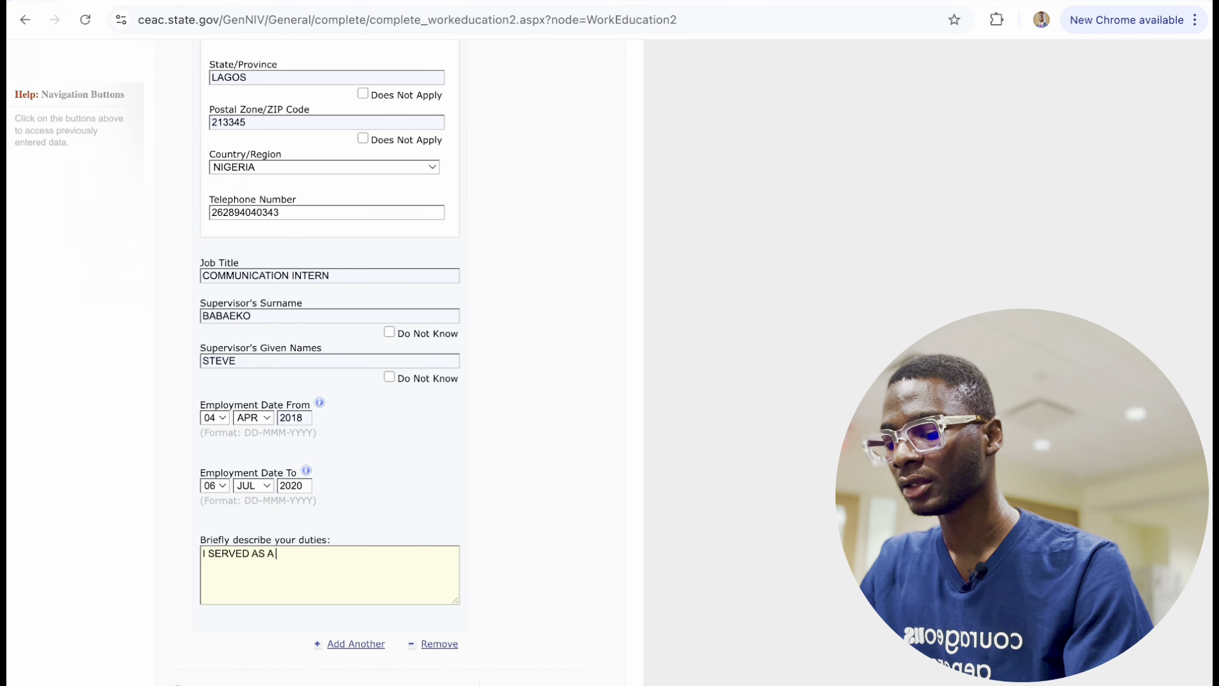
text( LI)
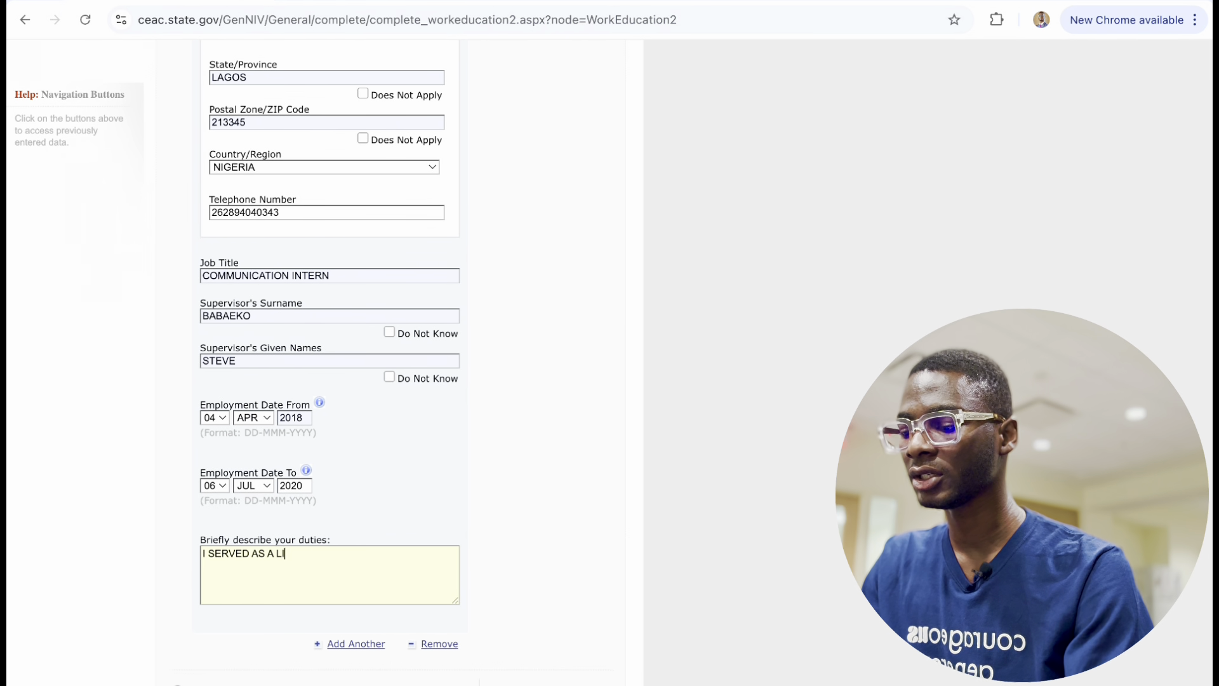
text(SON BUERTWENDN)
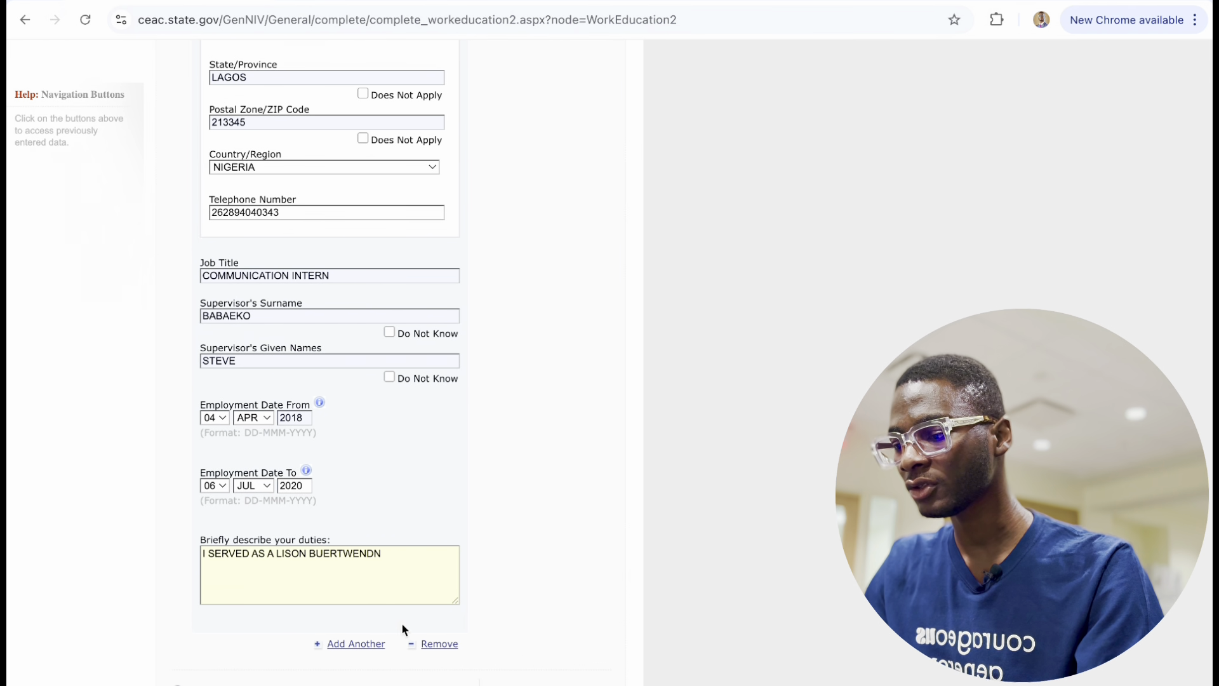
scroll(402, 629, down, 5)
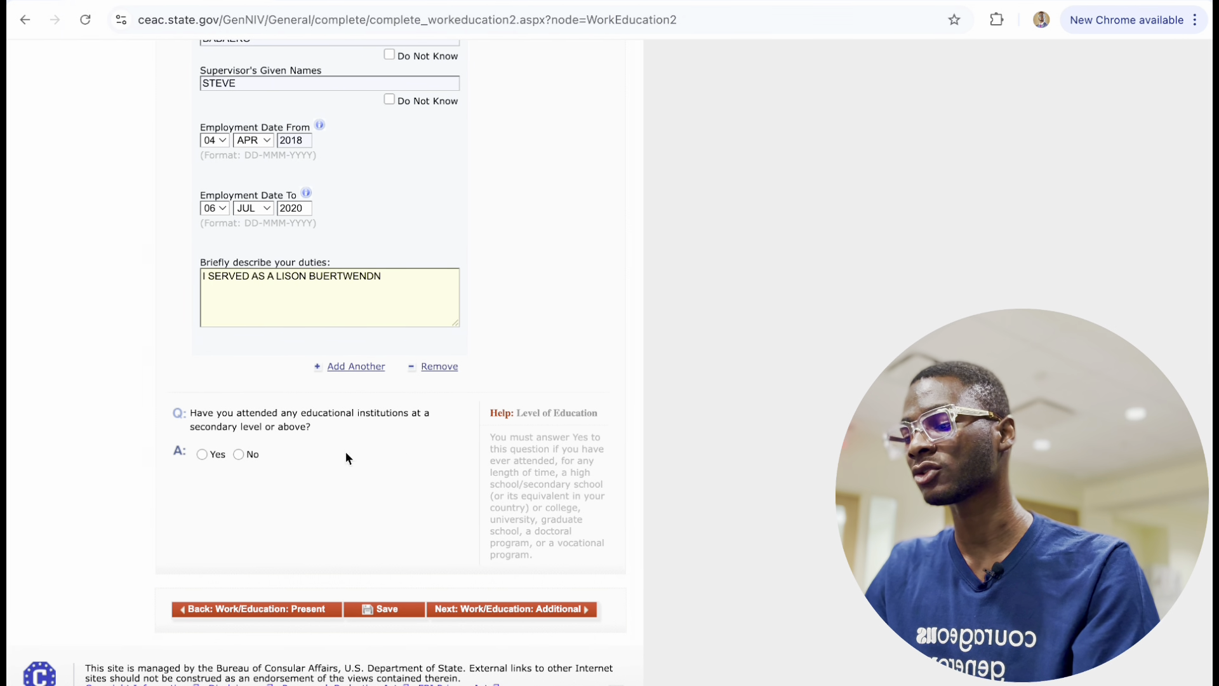
Answer Yes to education and enter UNIVERSITY OF IBADAN at 700 ODUDUWA ROAD.
click(202, 454)
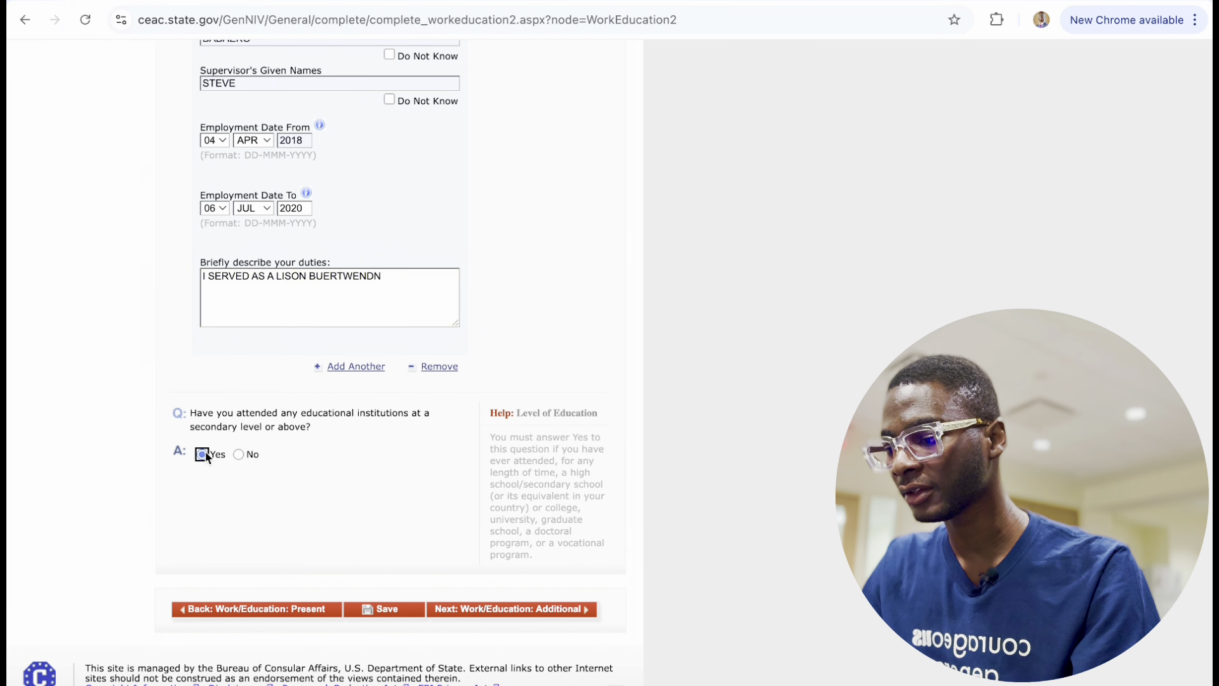
scroll(322, 477, down, 7)
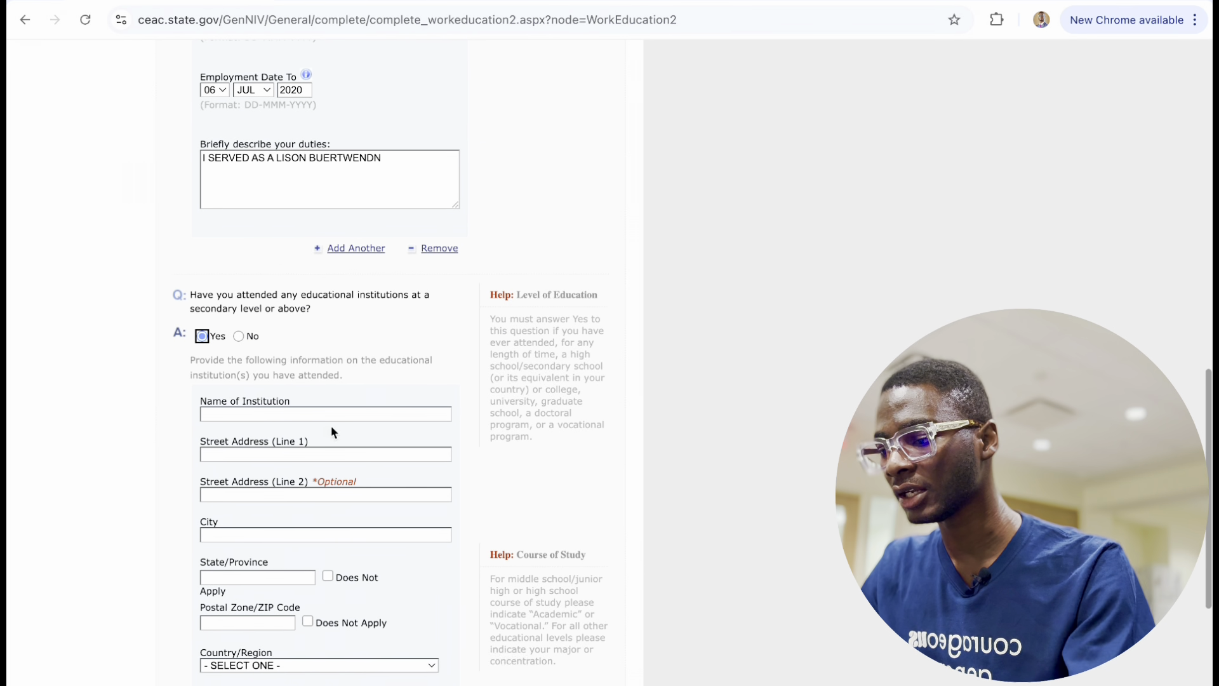
click(257, 413)
click(358, 447)
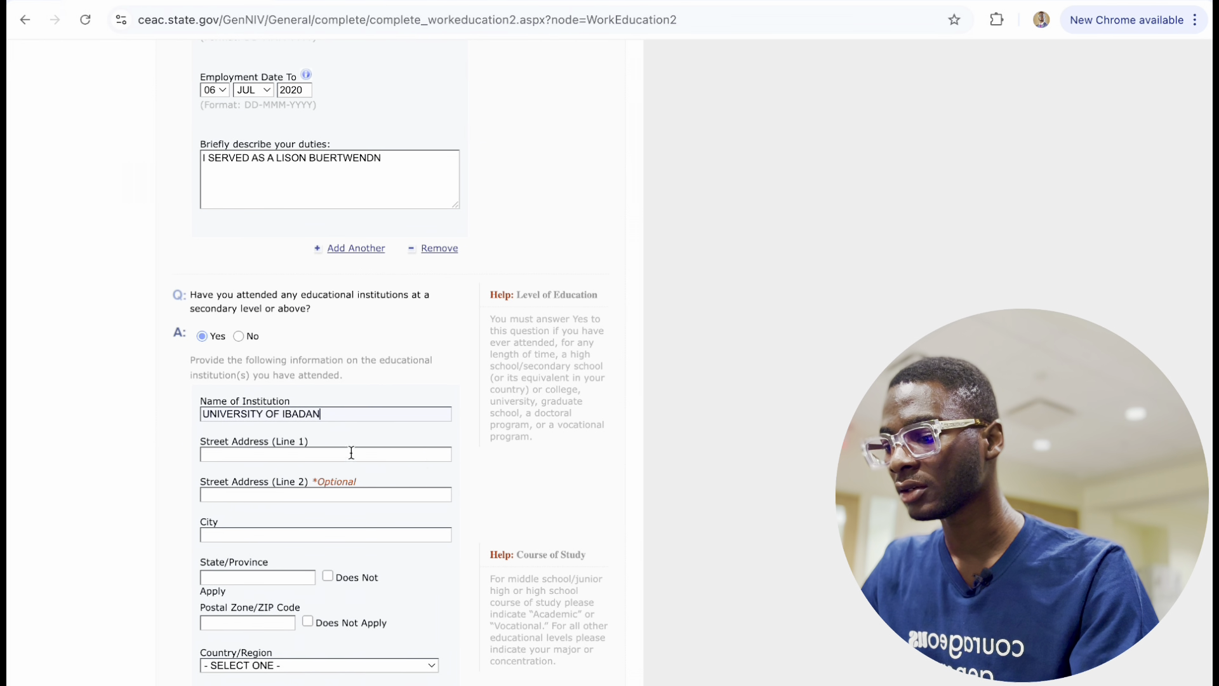
click(251, 455)
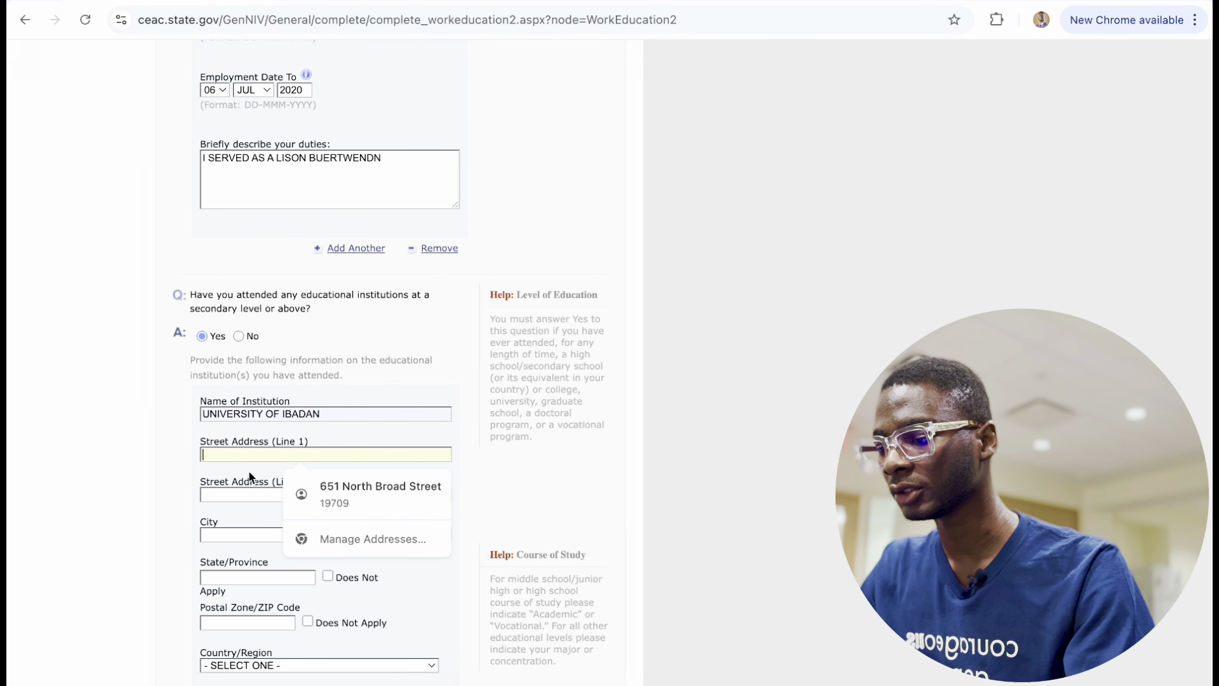
text(7)
click(316, 501)
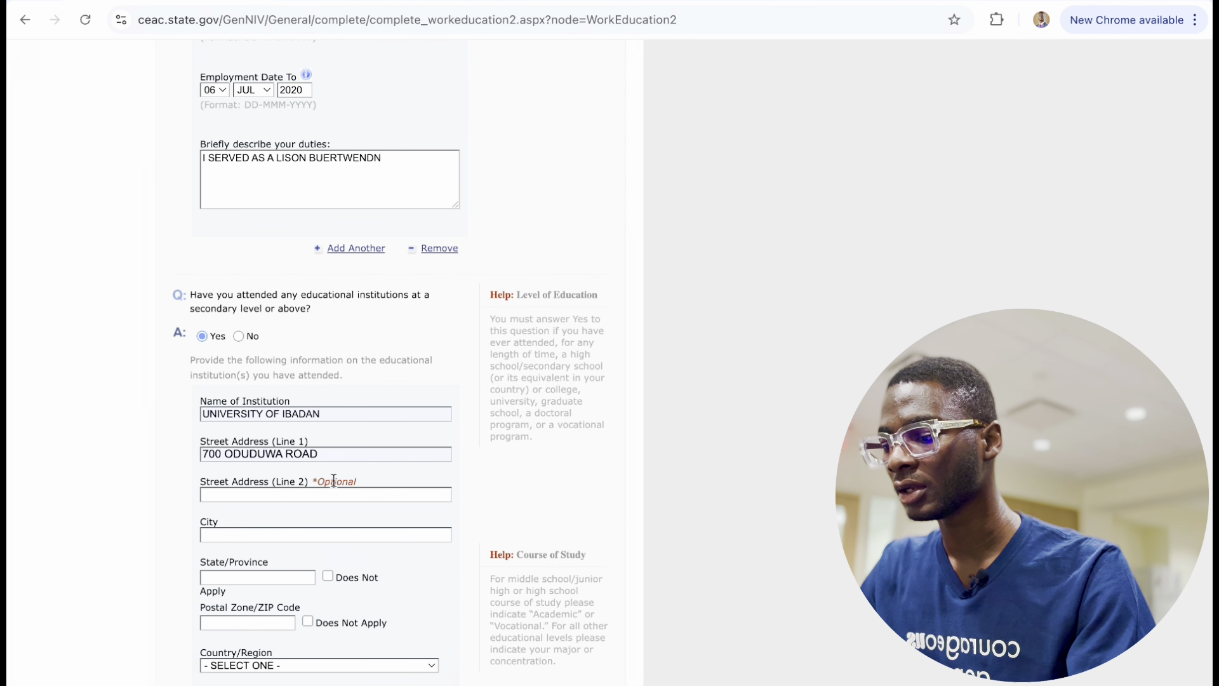
Enter the institution's city IBADAN, state OYO and postal code 2147658.
click(226, 535)
text(IBADAN)
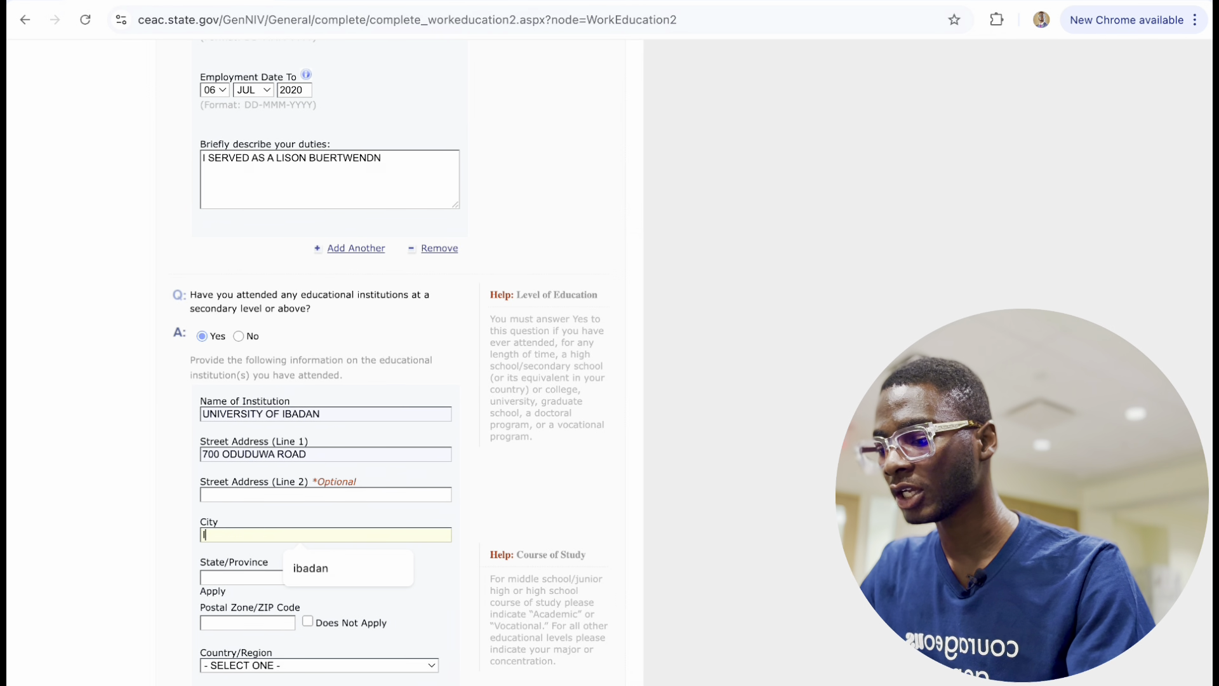
click(343, 589)
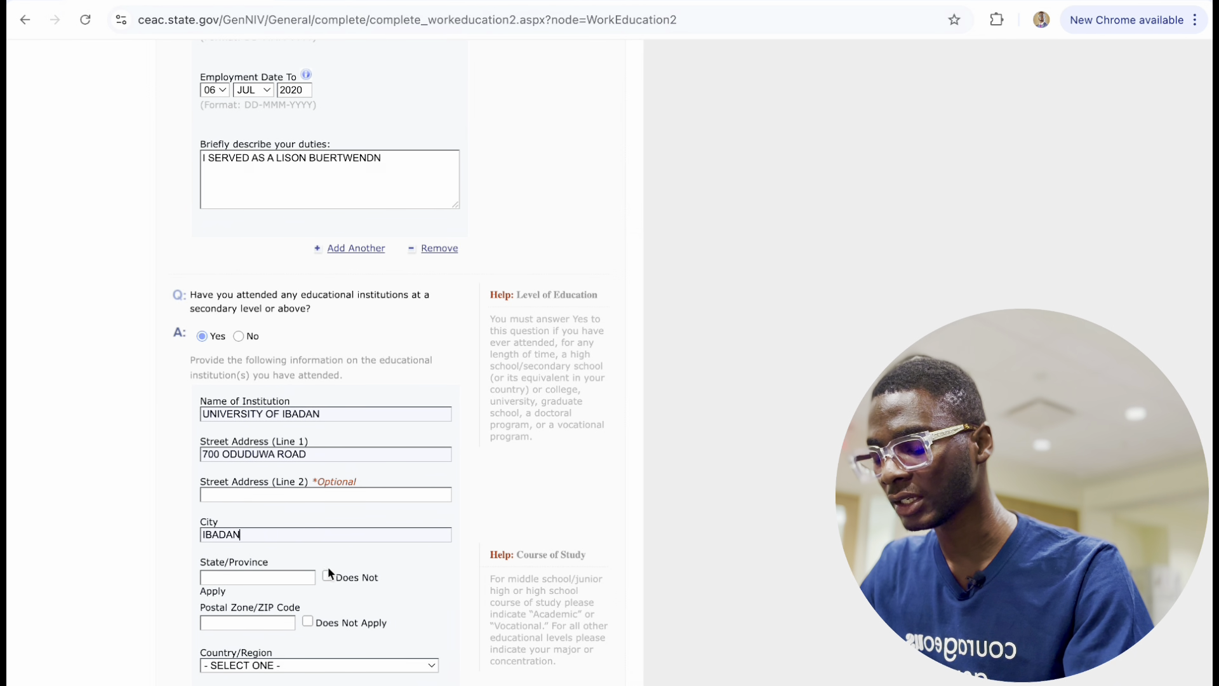
click(261, 577)
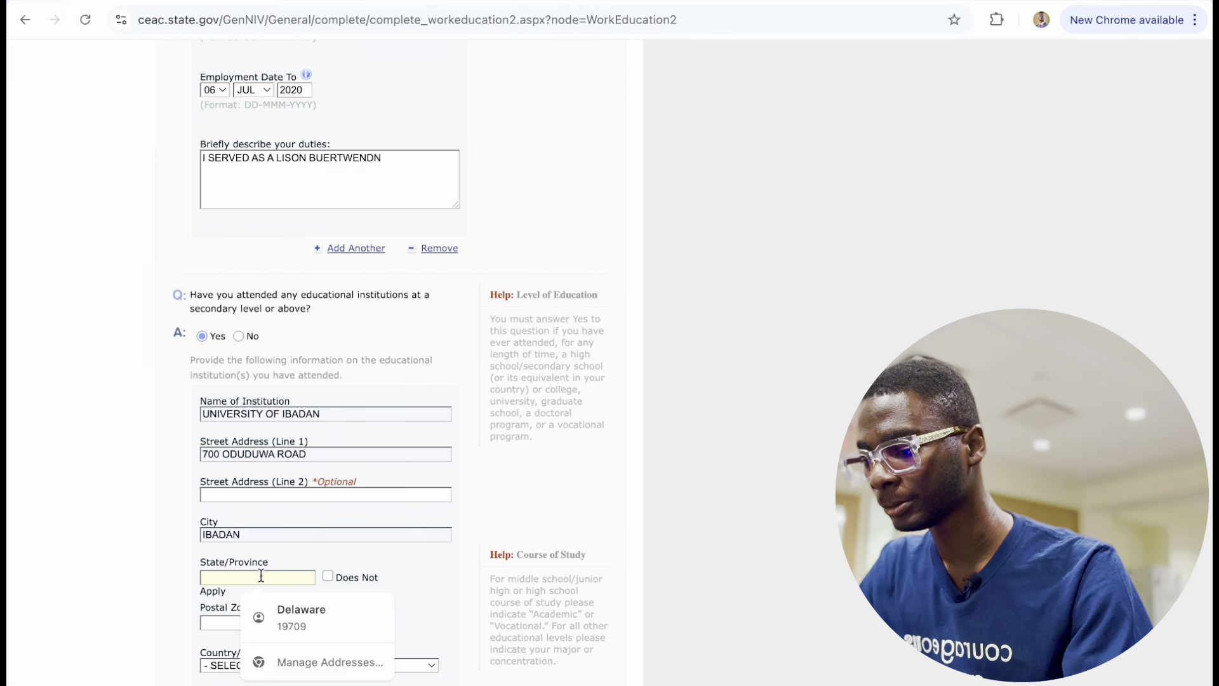
text(OYO)
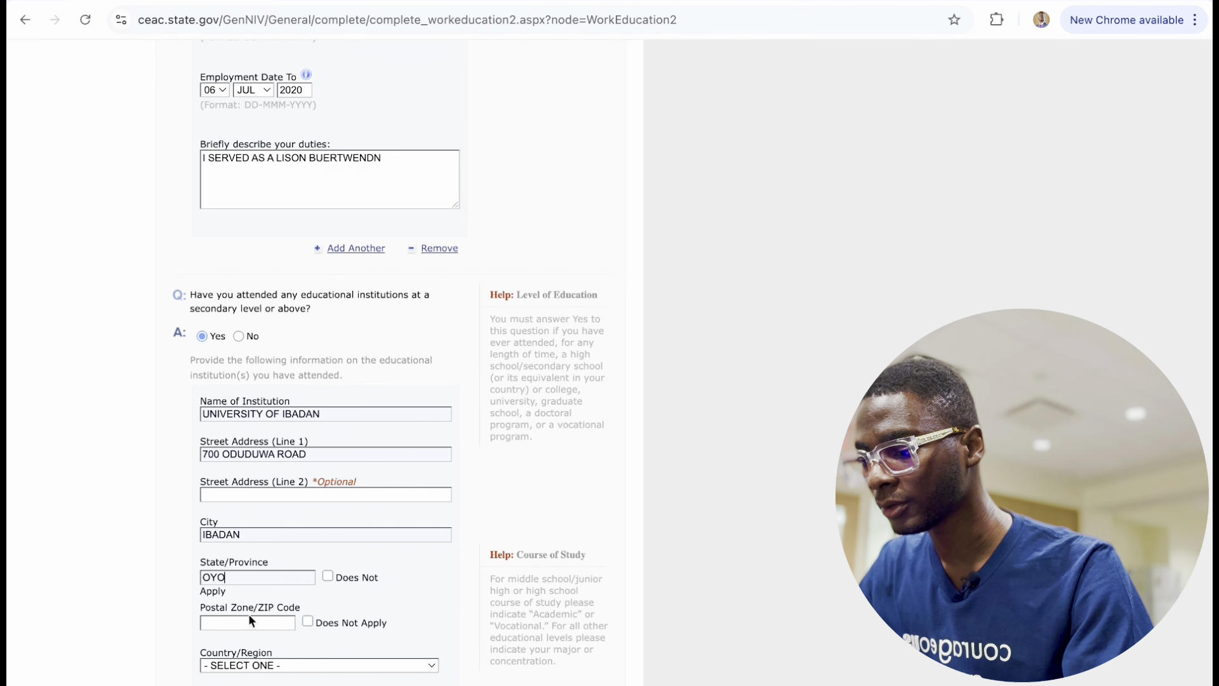
click(249, 619)
text(21)
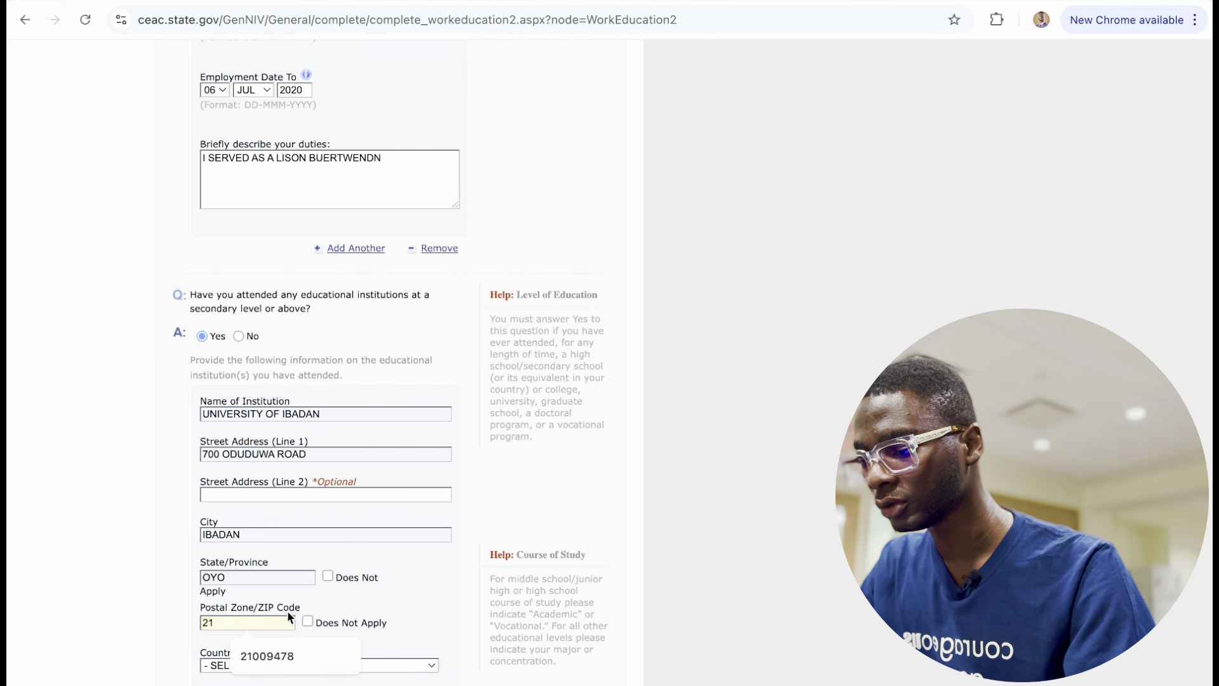
text(47658)
Open the institution's country list and scroll through it to find NIGERIA.
scroll(275, 666, down, 2)
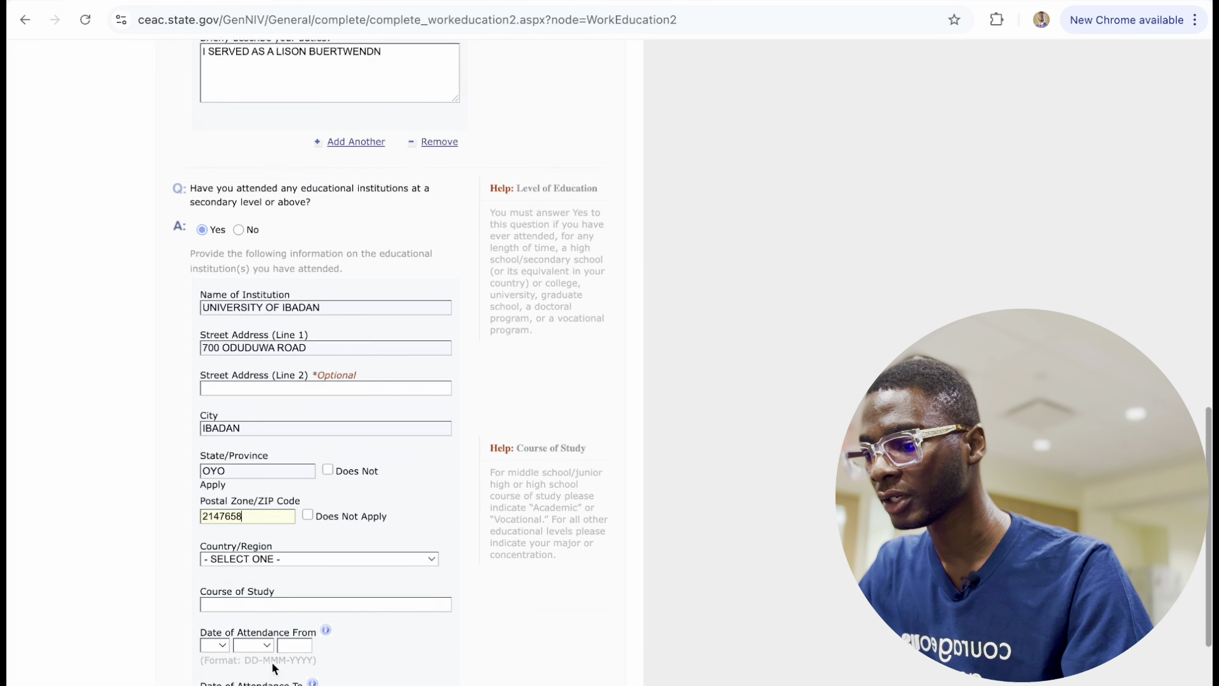
scroll(274, 666, down, 3)
click(267, 410)
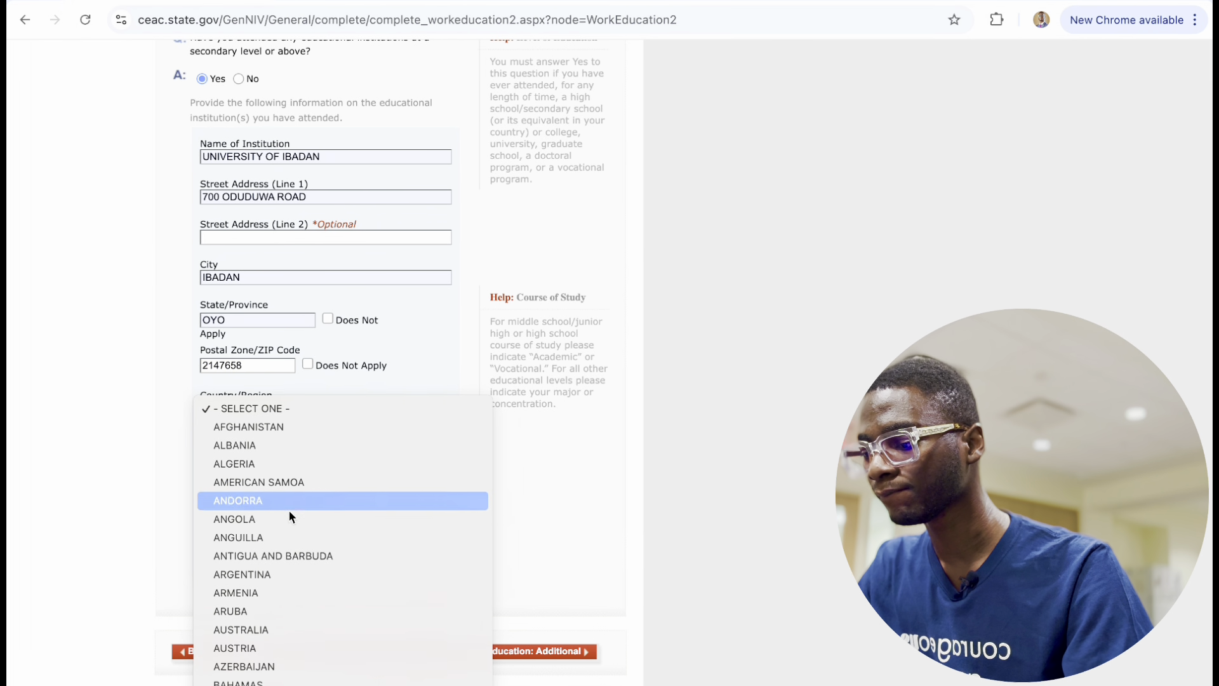
scroll(295, 645, down, 20)
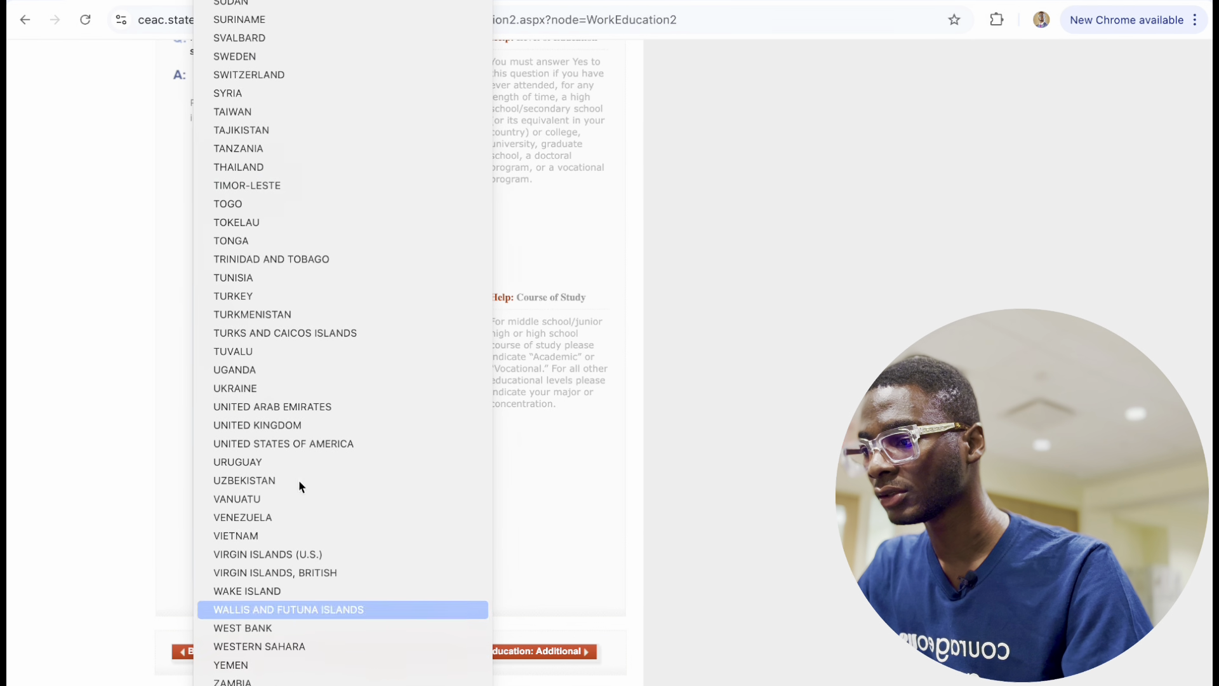
scroll(298, 13, up, 2)
scroll(346, 3, up, 2)
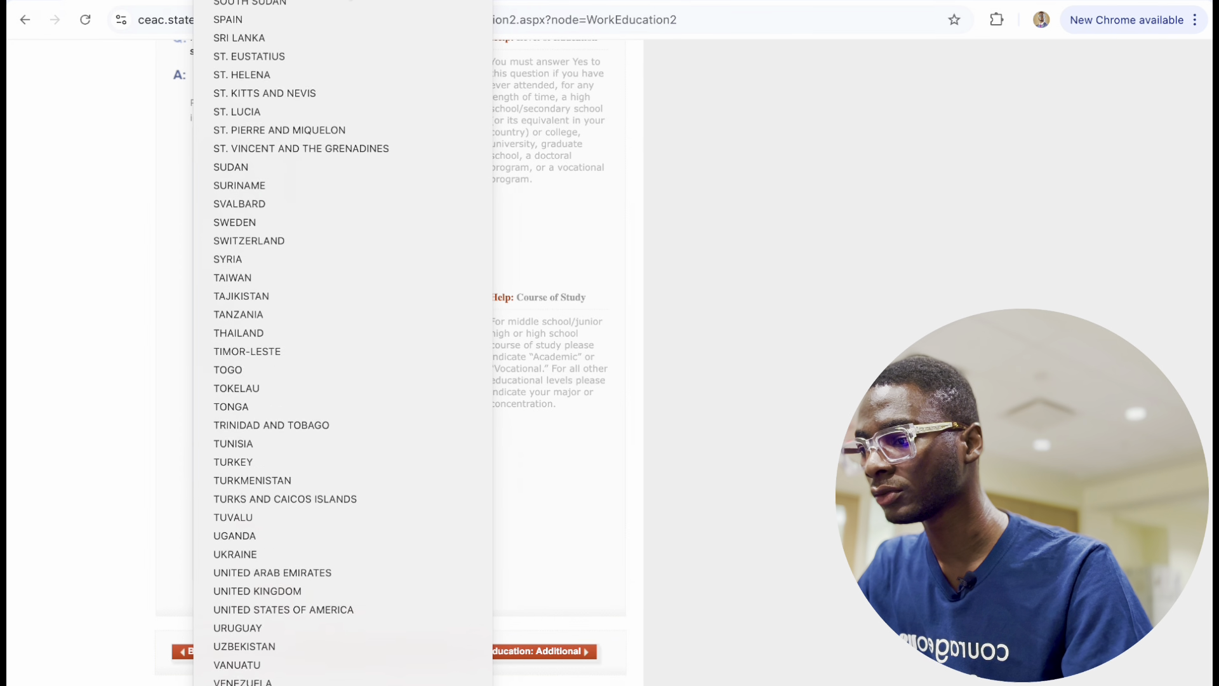
scroll(321, 35, up, 20)
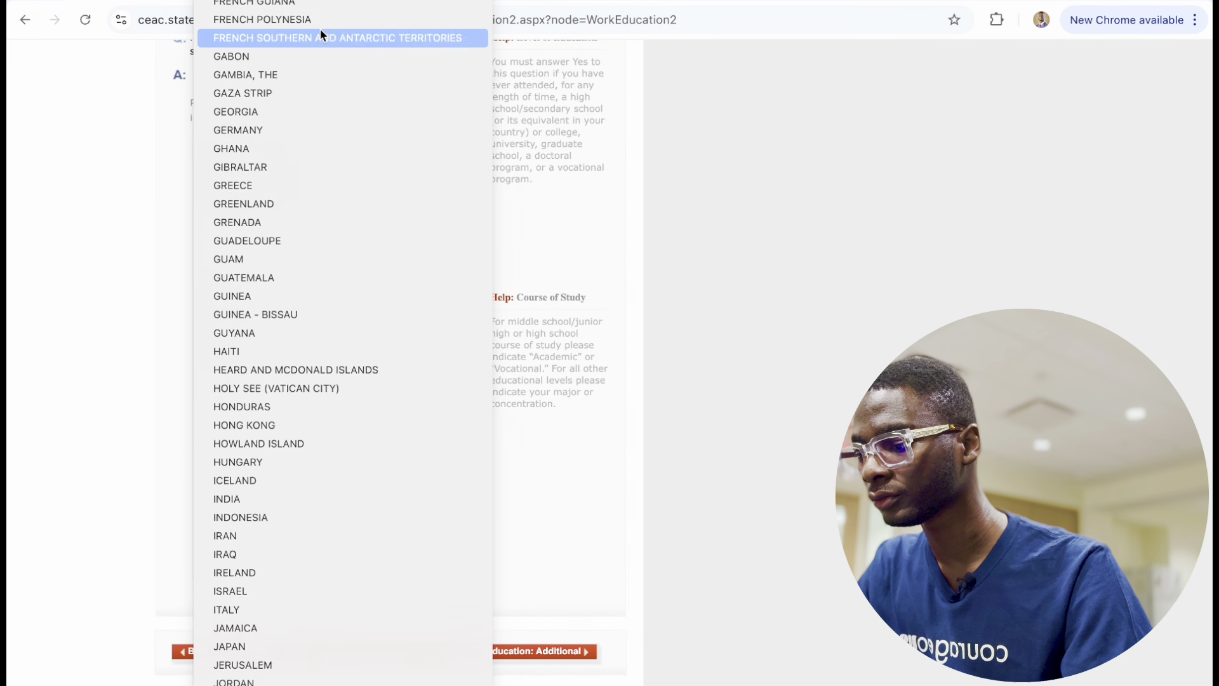
scroll(284, 386, down, 5)
scroll(271, 549, down, 6)
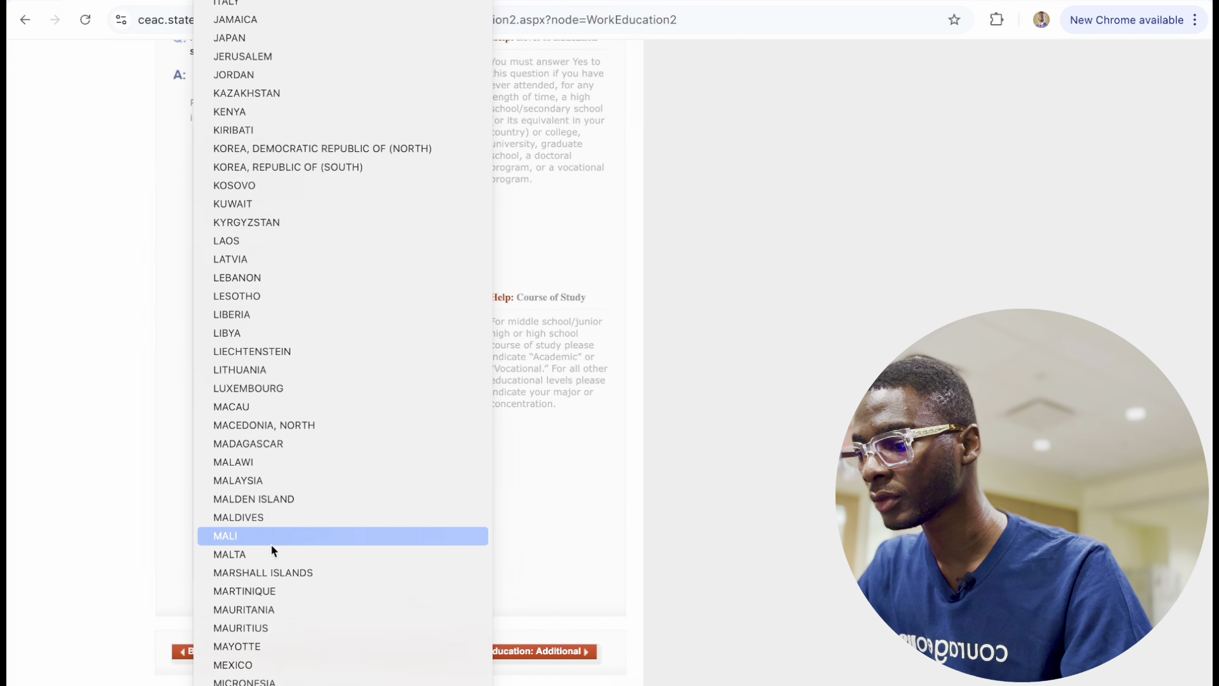
scroll(273, 619, down, 8)
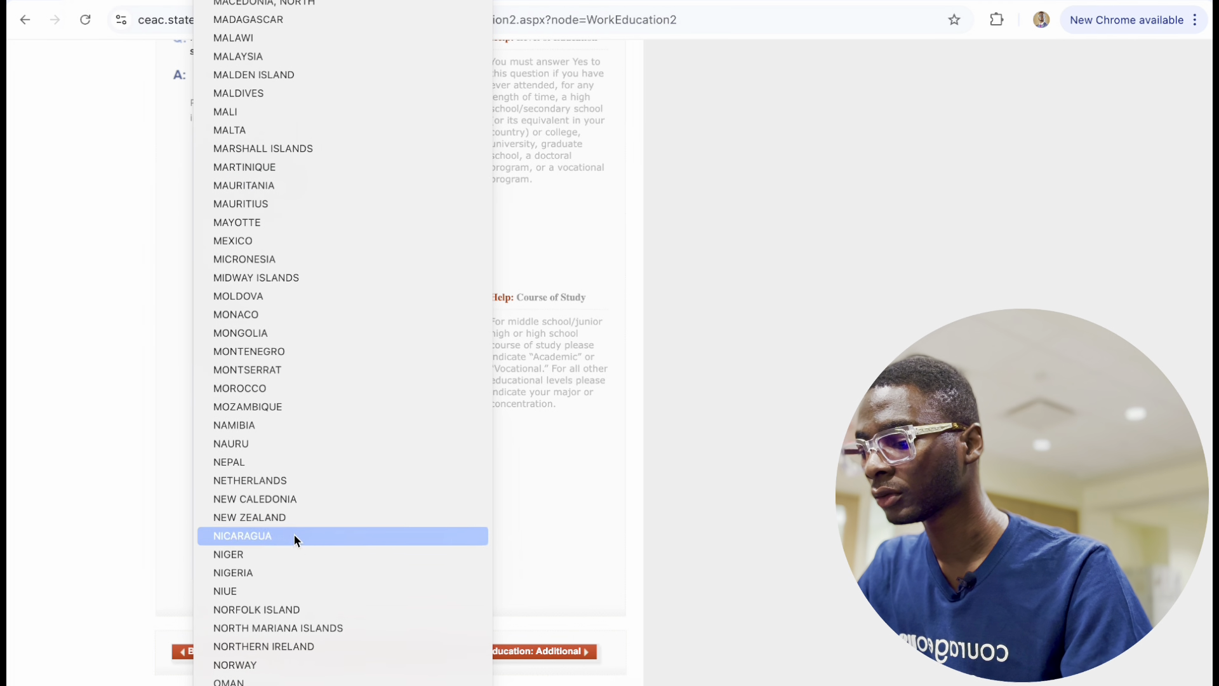
Choose NIGERIA as the institution's country and COMMUNICATION AND LANGUAGE ARTS as course of study.
click(286, 577)
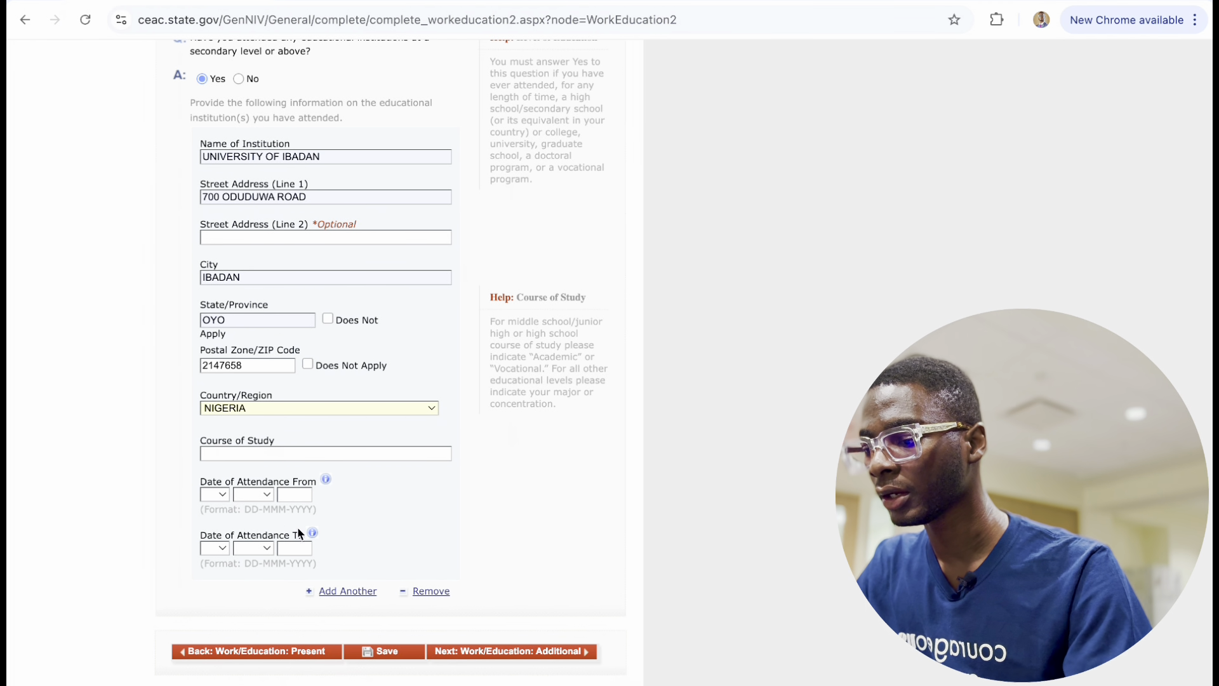
click(240, 453)
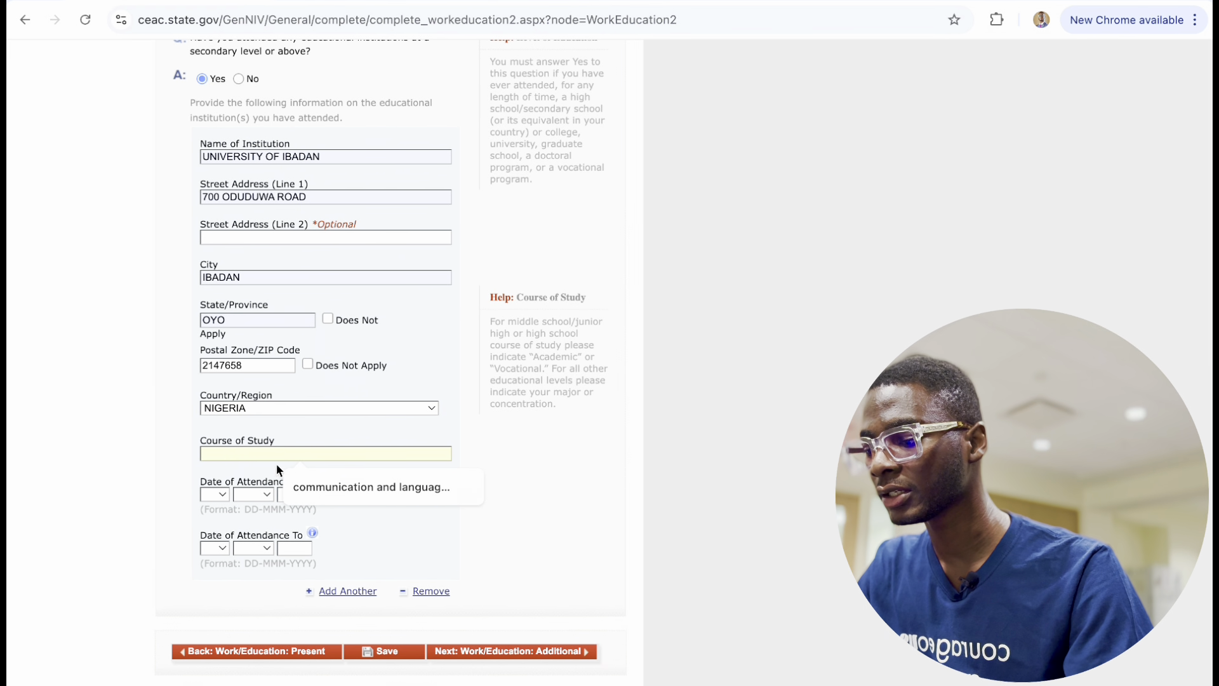
click(321, 487)
Set the attendance start date to 03 FEB 2016.
click(214, 494)
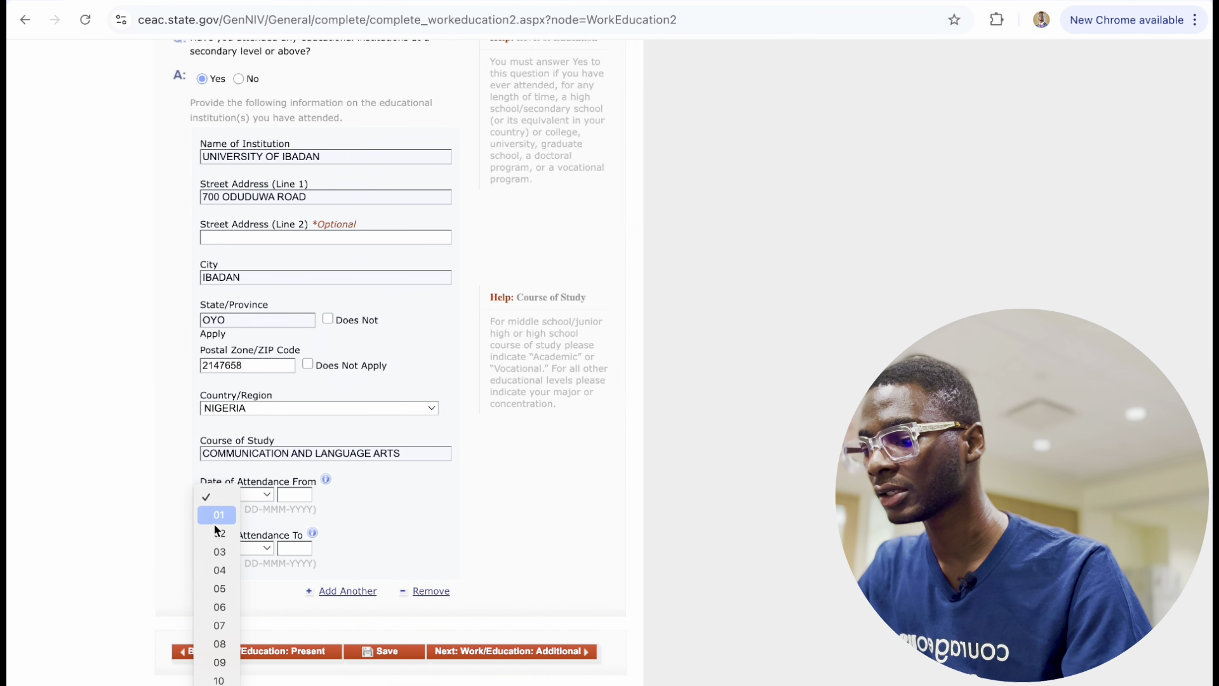
click(219, 550)
click(253, 494)
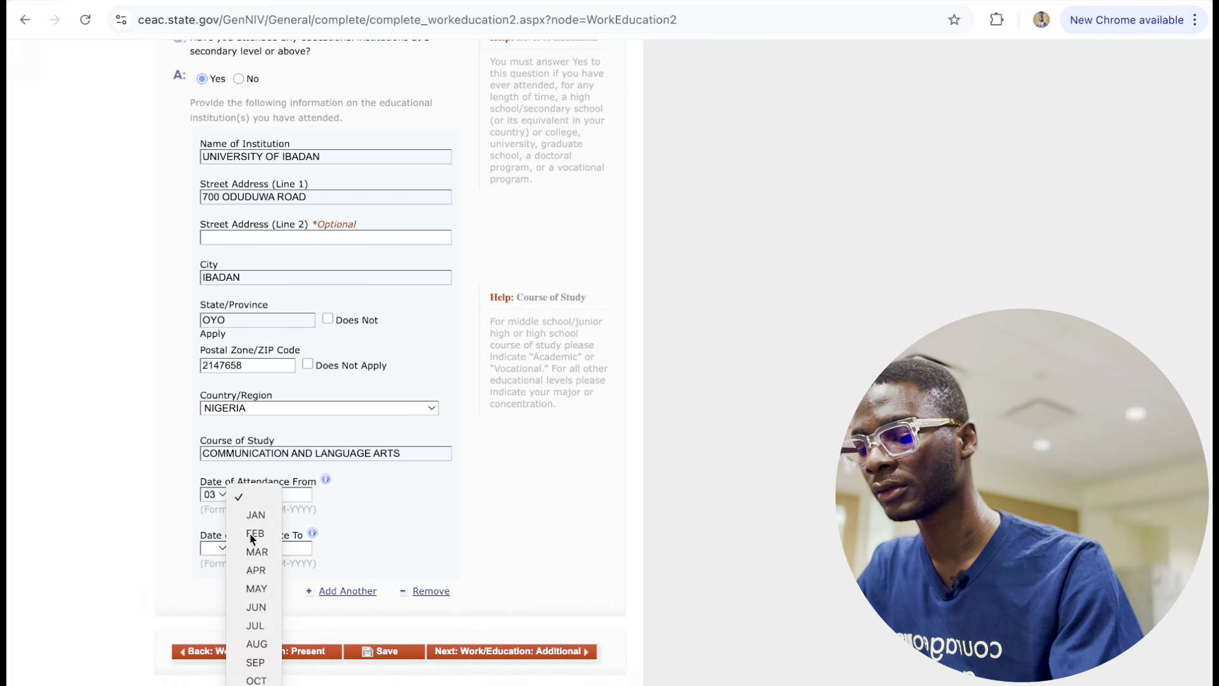
click(253, 533)
click(291, 494)
text(2016)
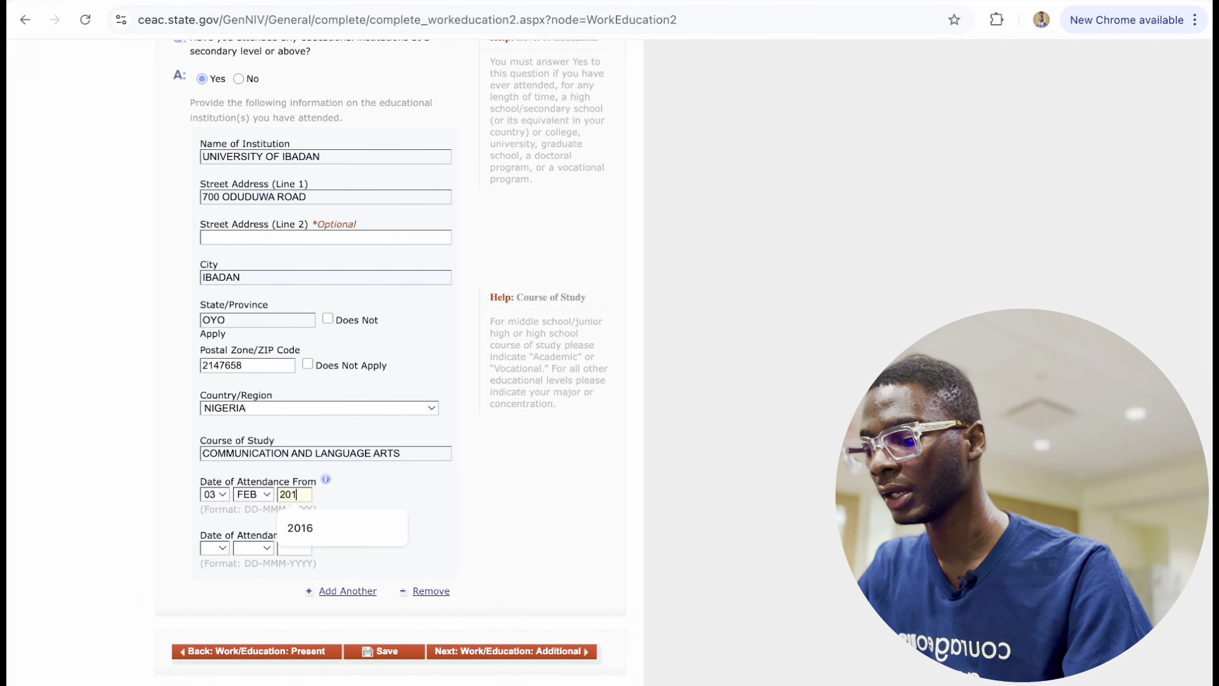
click(215, 560)
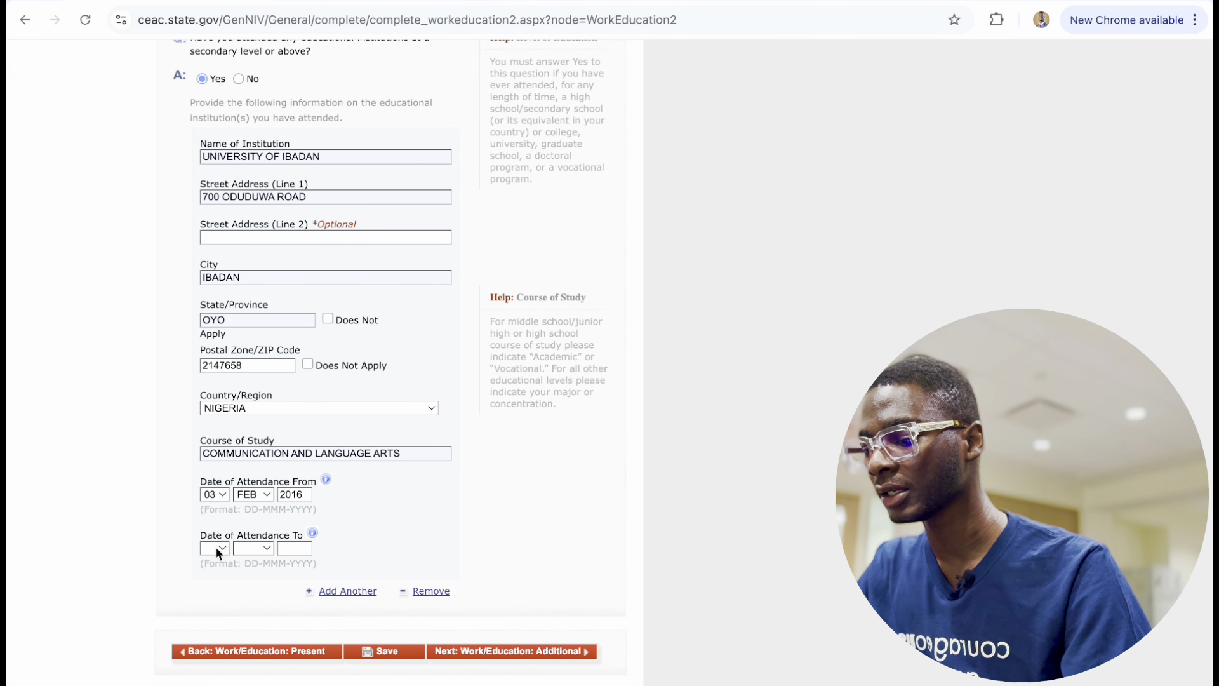
Set the attendance end date to 24 AUG 2020 and save the application.
click(216, 550)
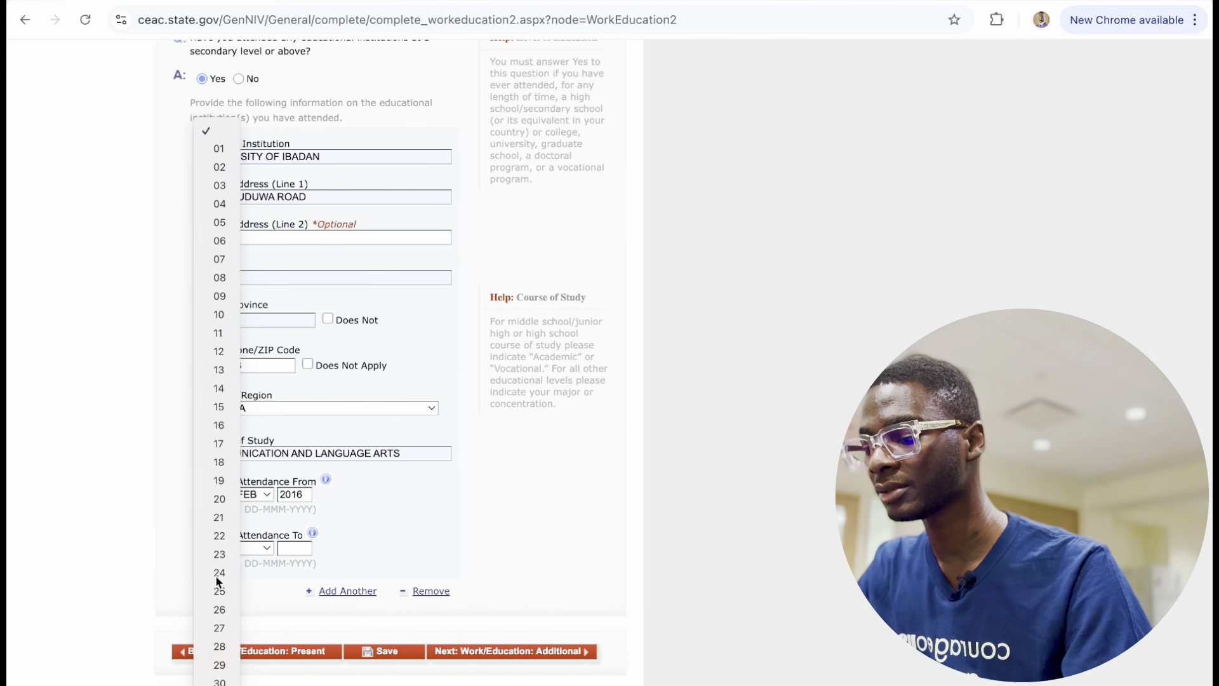
click(219, 572)
click(250, 550)
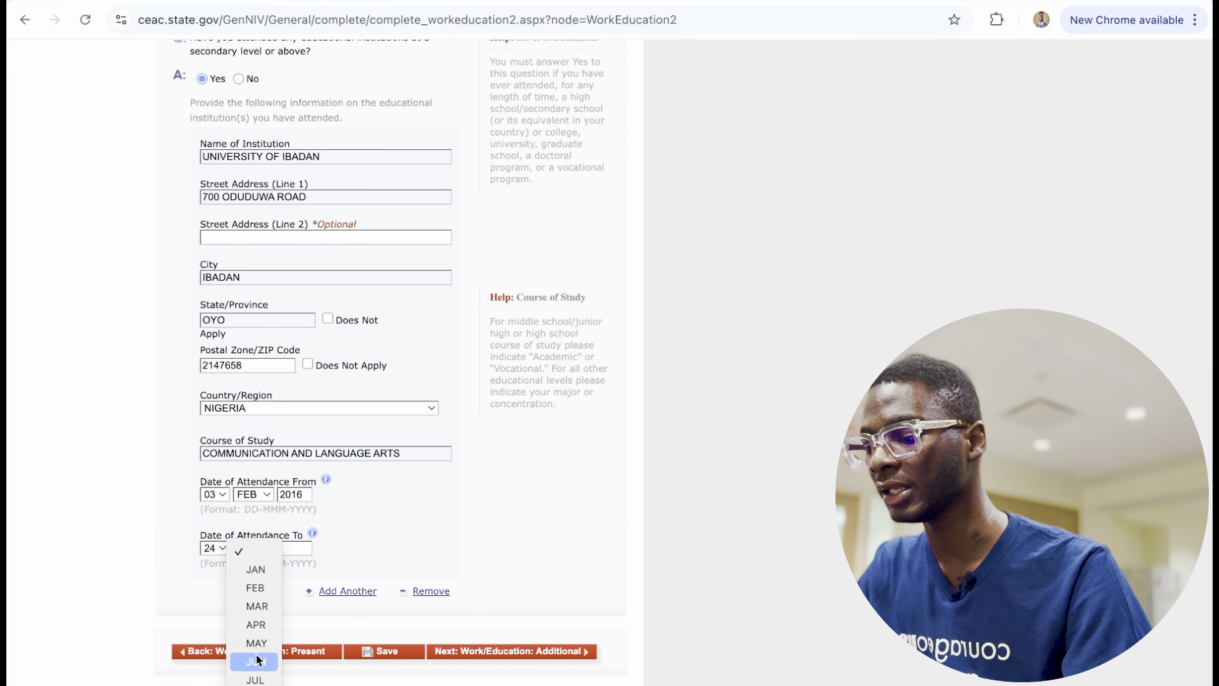
click(260, 629)
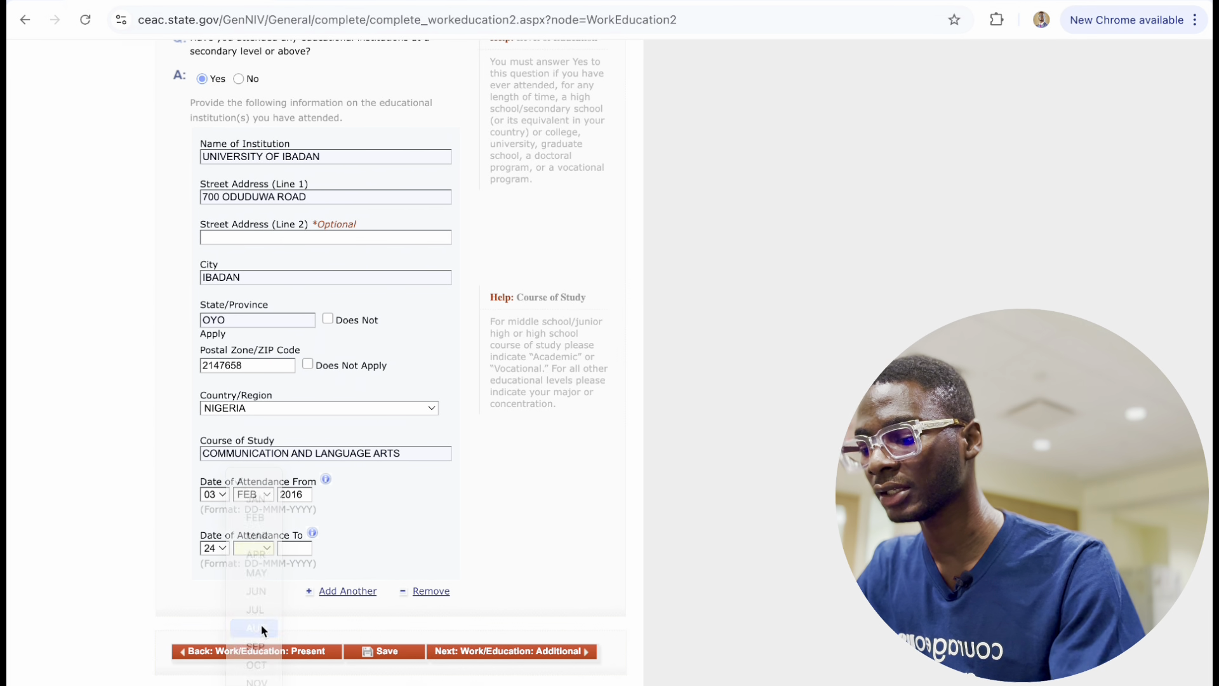
click(295, 550)
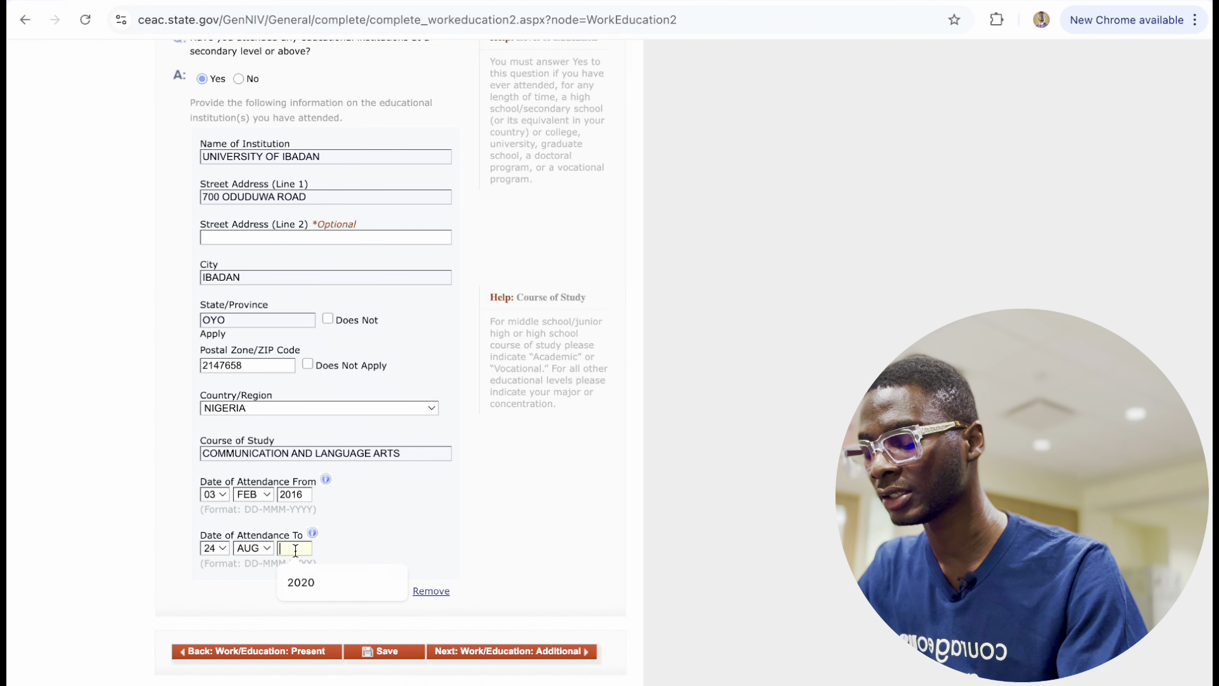
click(323, 585)
click(385, 652)
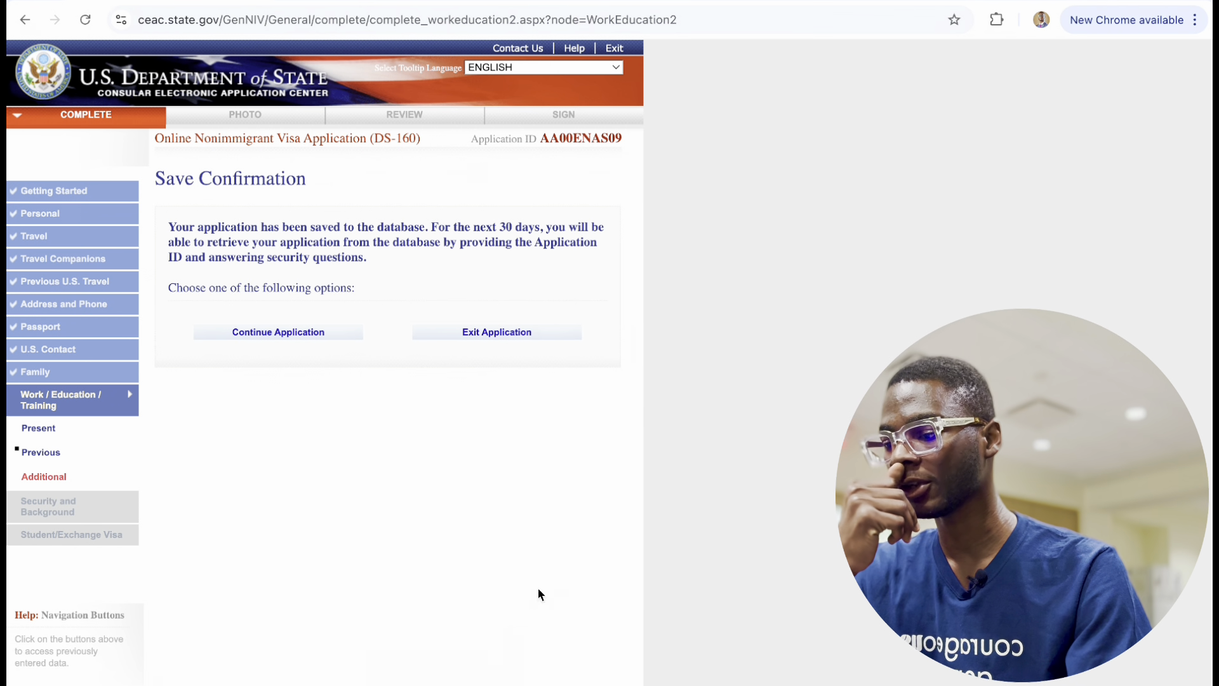
Continue the saved application and proceed to Next: Work/Education: Additional.
click(266, 330)
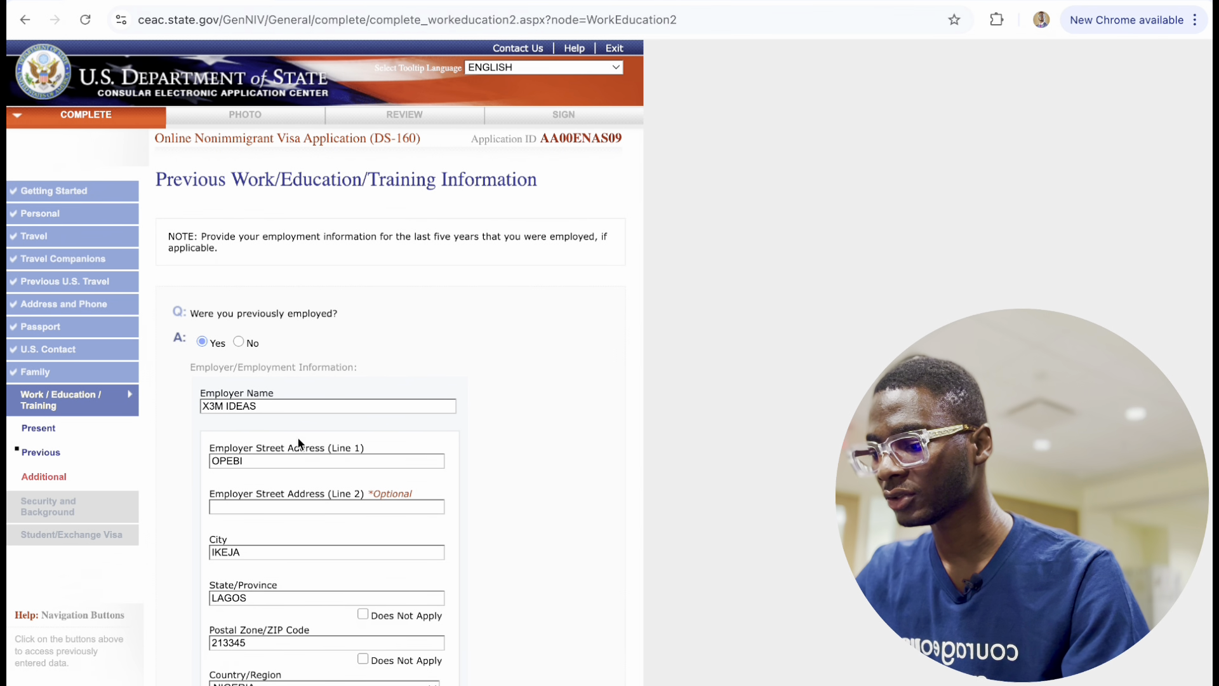
scroll(296, 408, down, 5)
scroll(296, 409, down, 10)
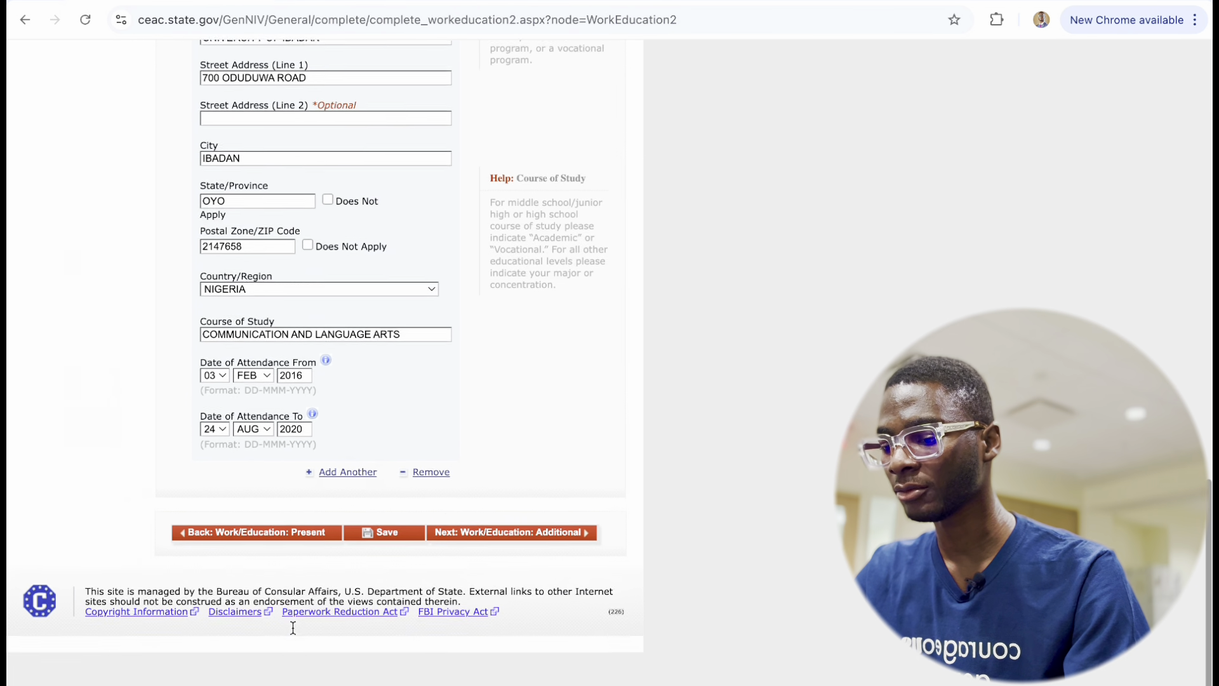
click(531, 599)
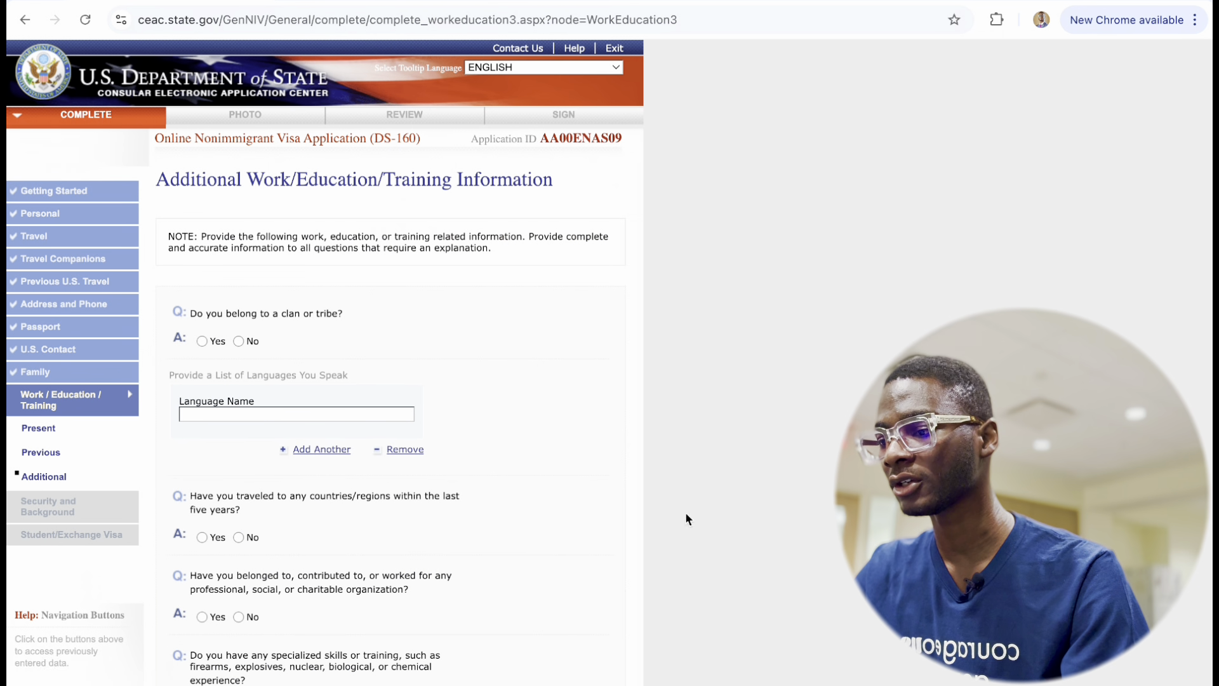
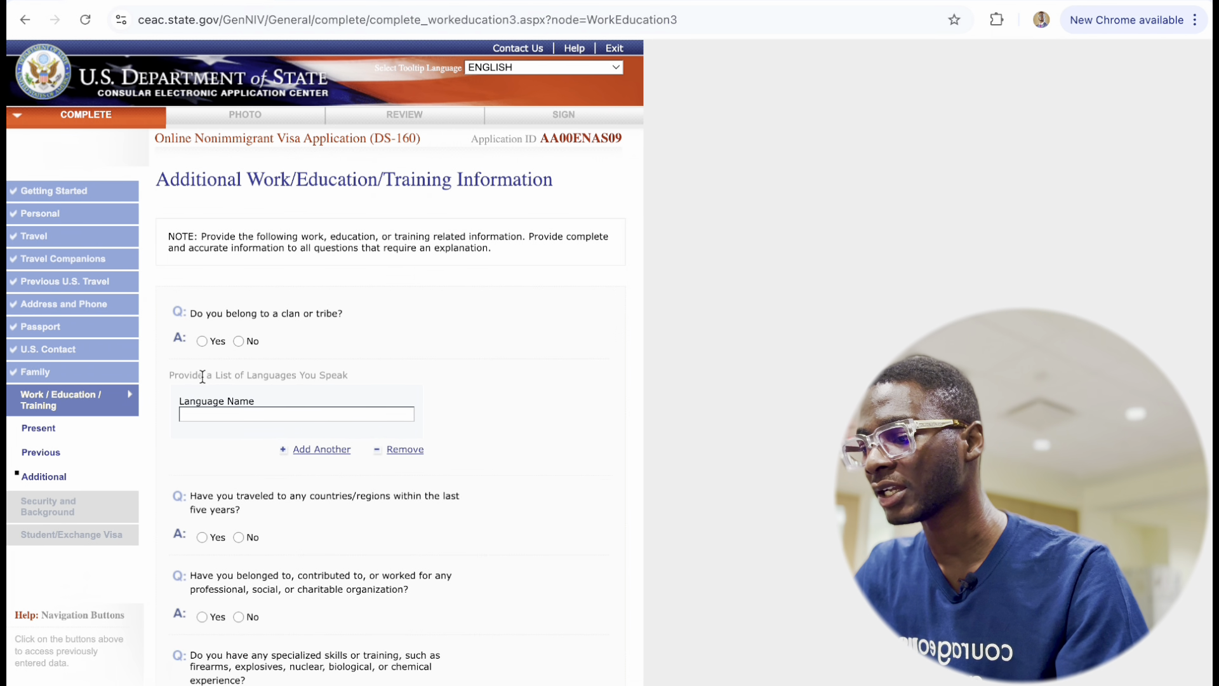
Answer Yes to clan/tribe membership with YORUBA, and list YORUBA and ENGLISH as spoken languages.
click(201, 342)
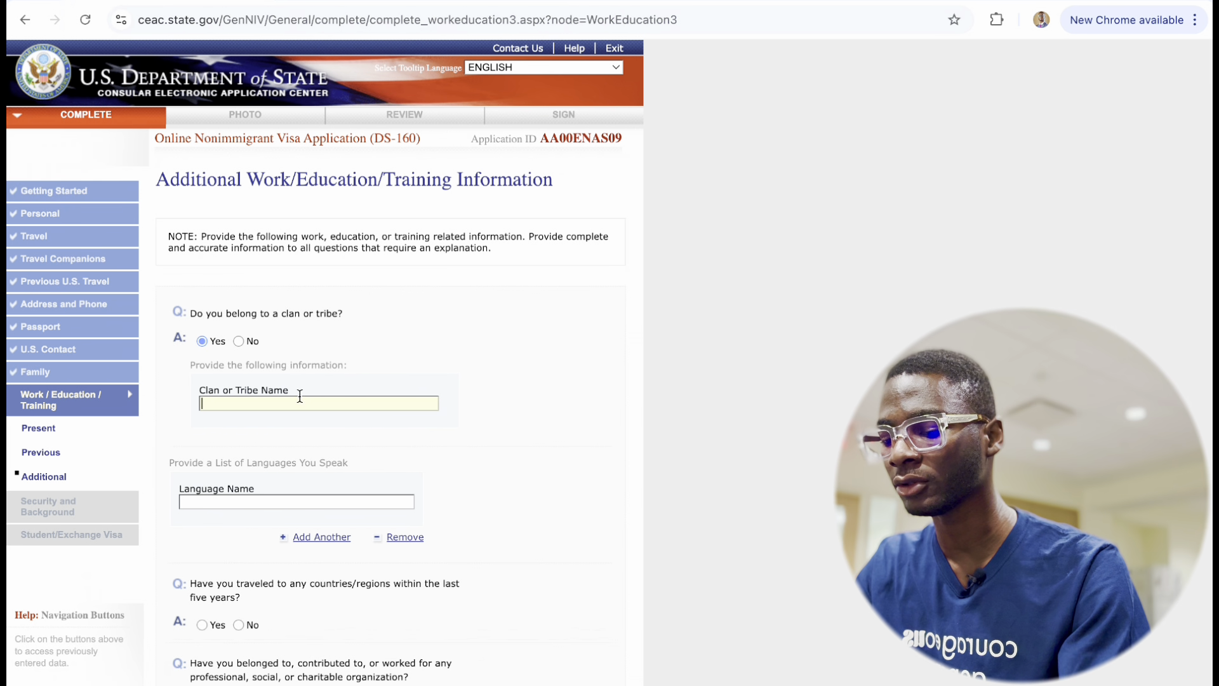
text(YORUBA)
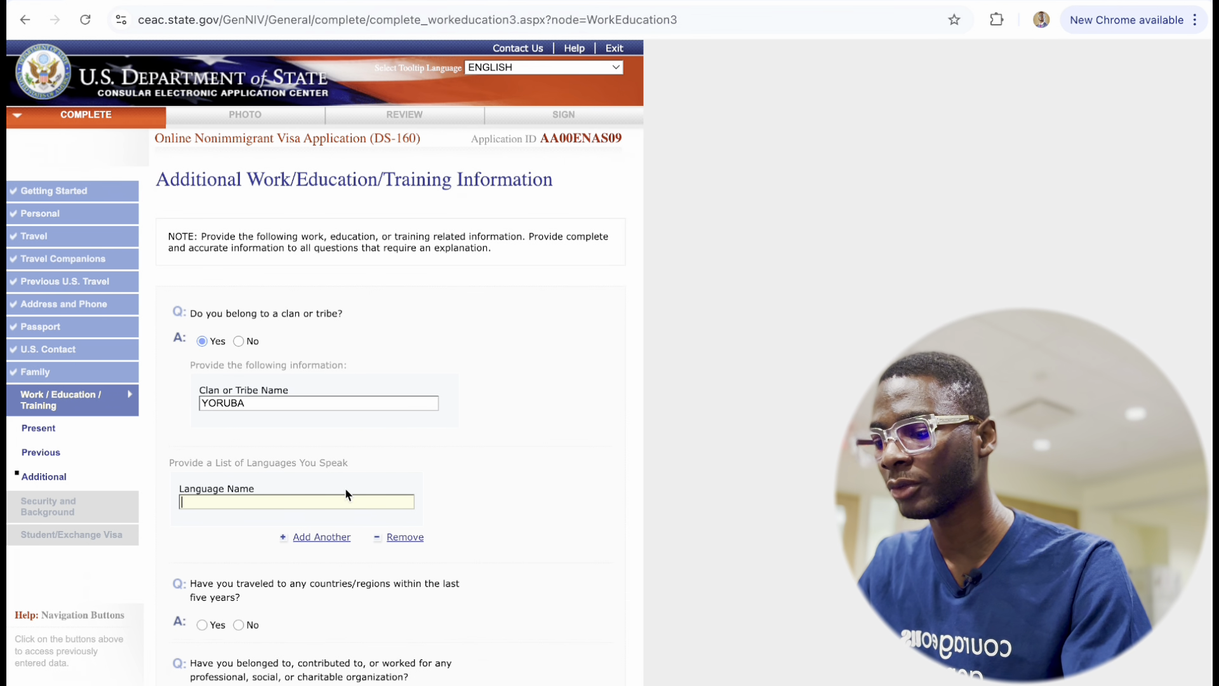
text(YORUBA)
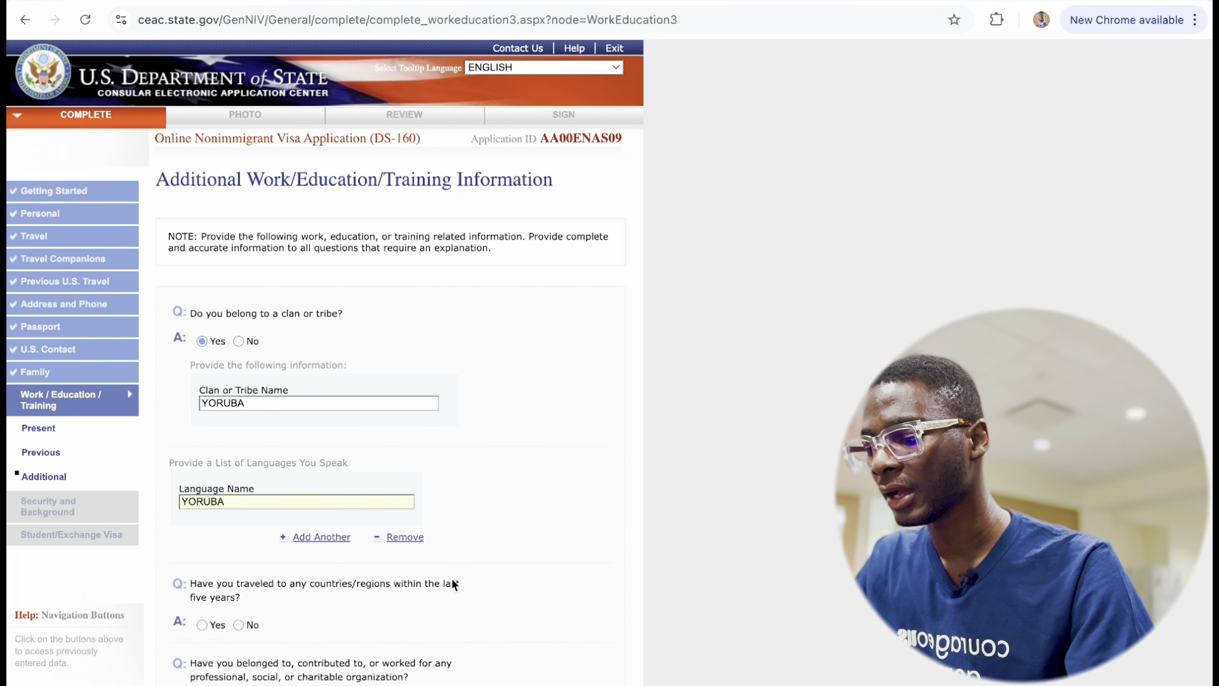
click(322, 537)
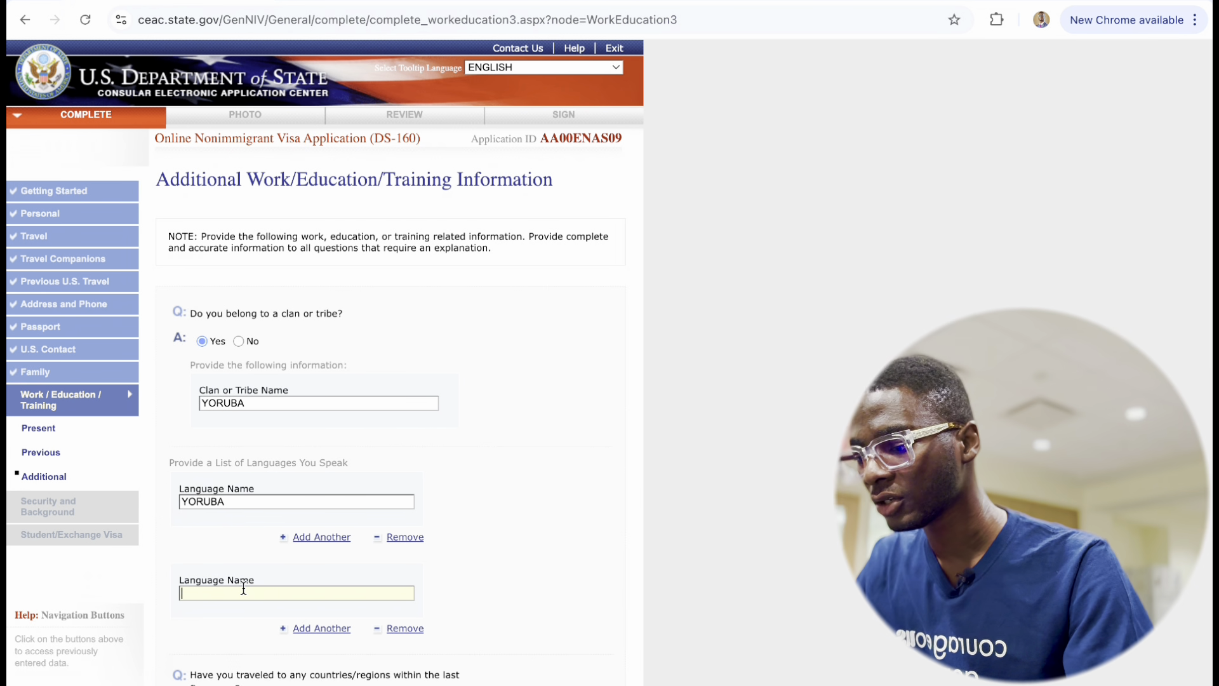
text(ENGLISH)
scroll(237, 587, down, 5)
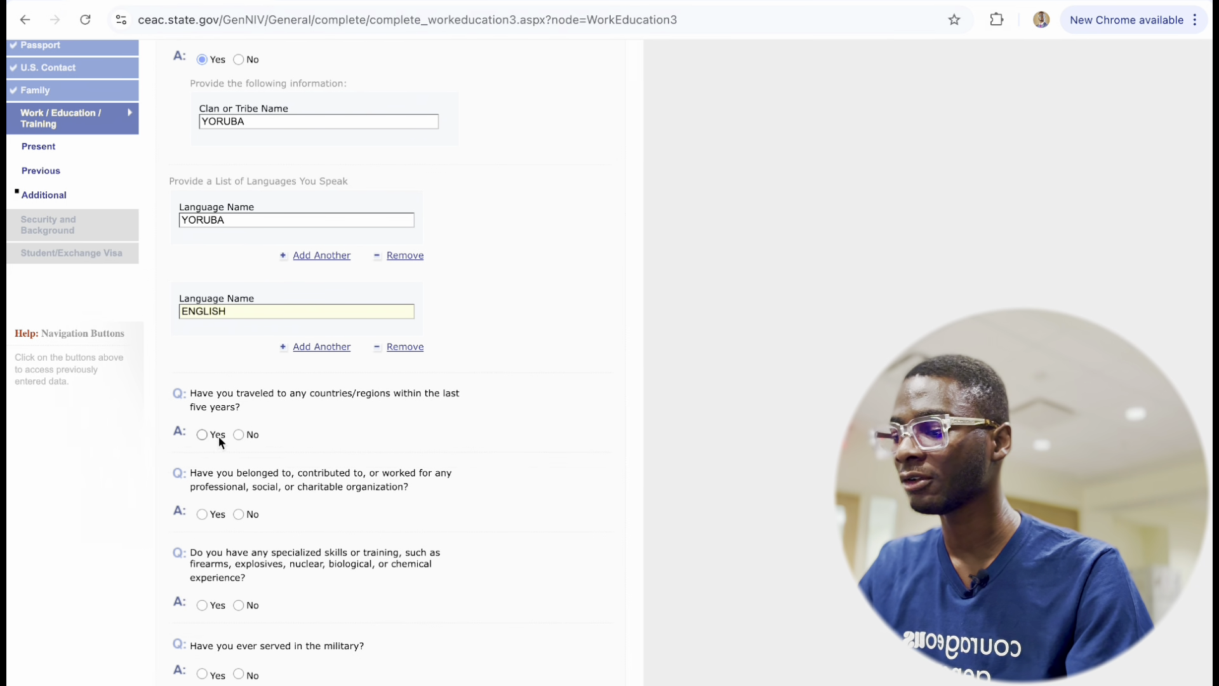
Answer Yes to travel in the last five years and choose GHANA as the country visited.
click(202, 435)
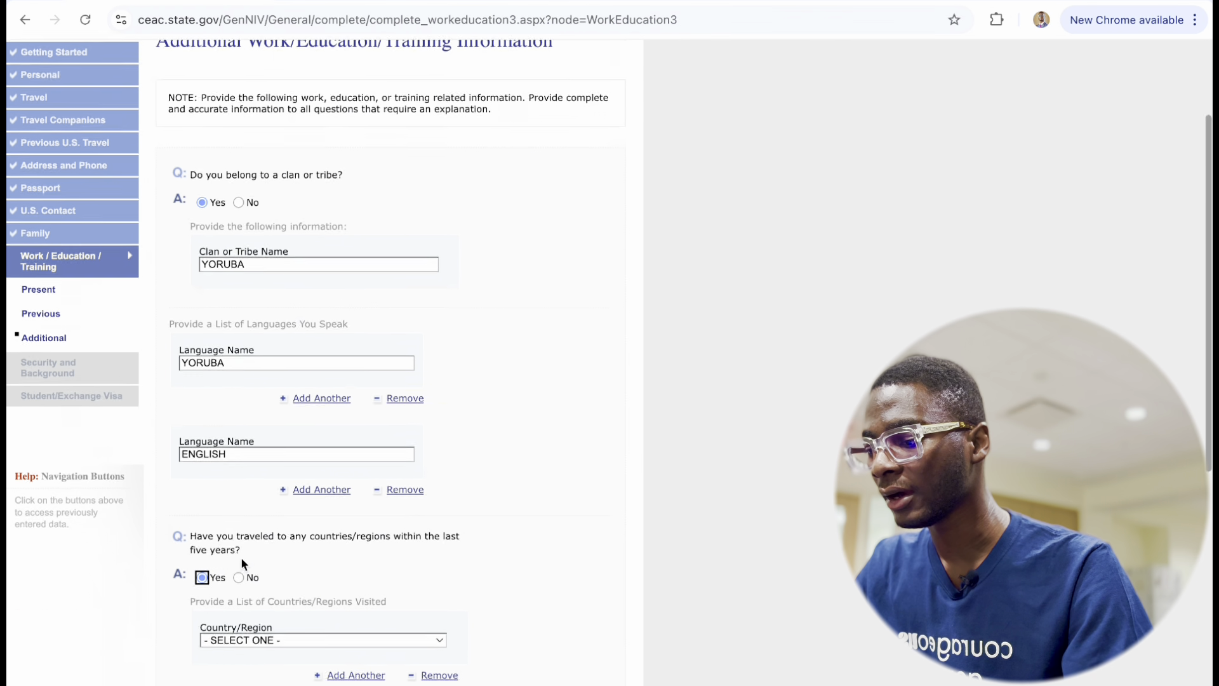
click(271, 478)
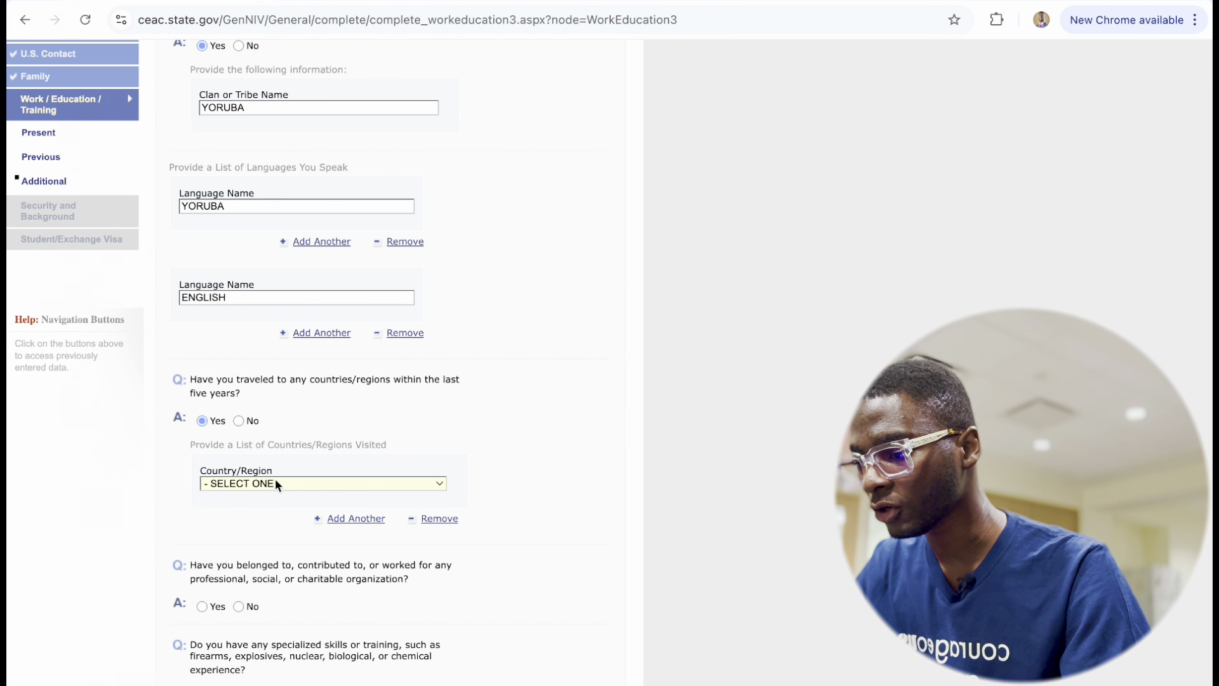
click(275, 481)
scroll(273, 533, down, 20)
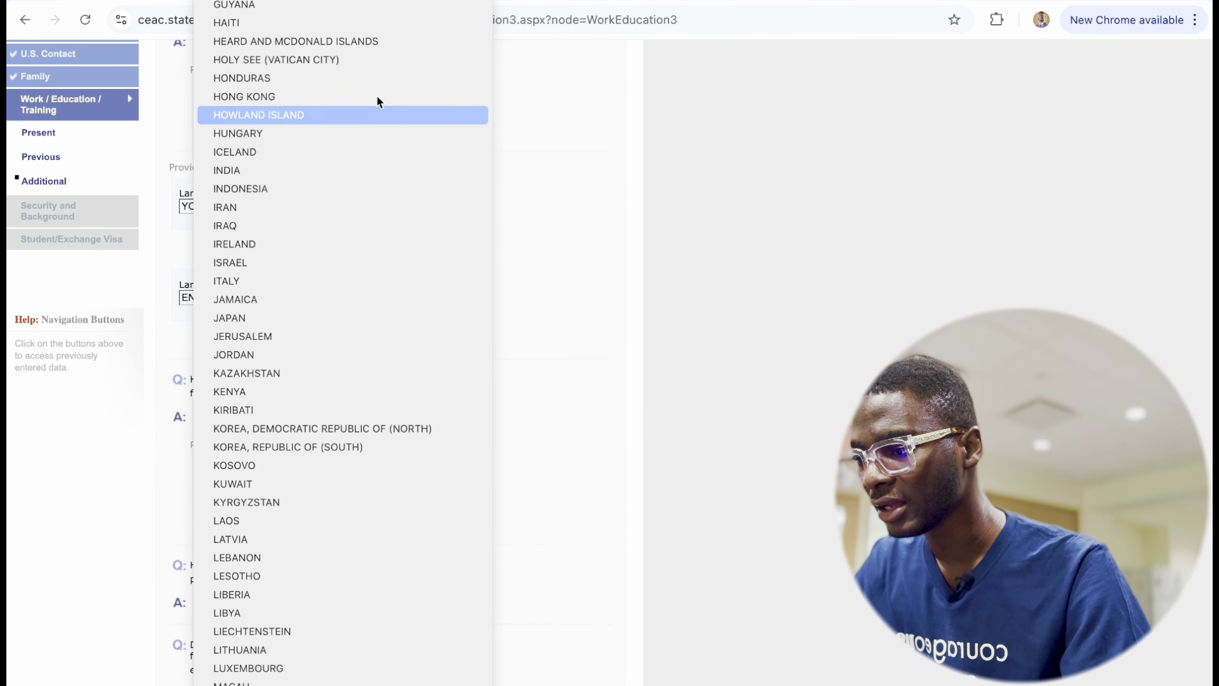
scroll(341, 163, up, 4)
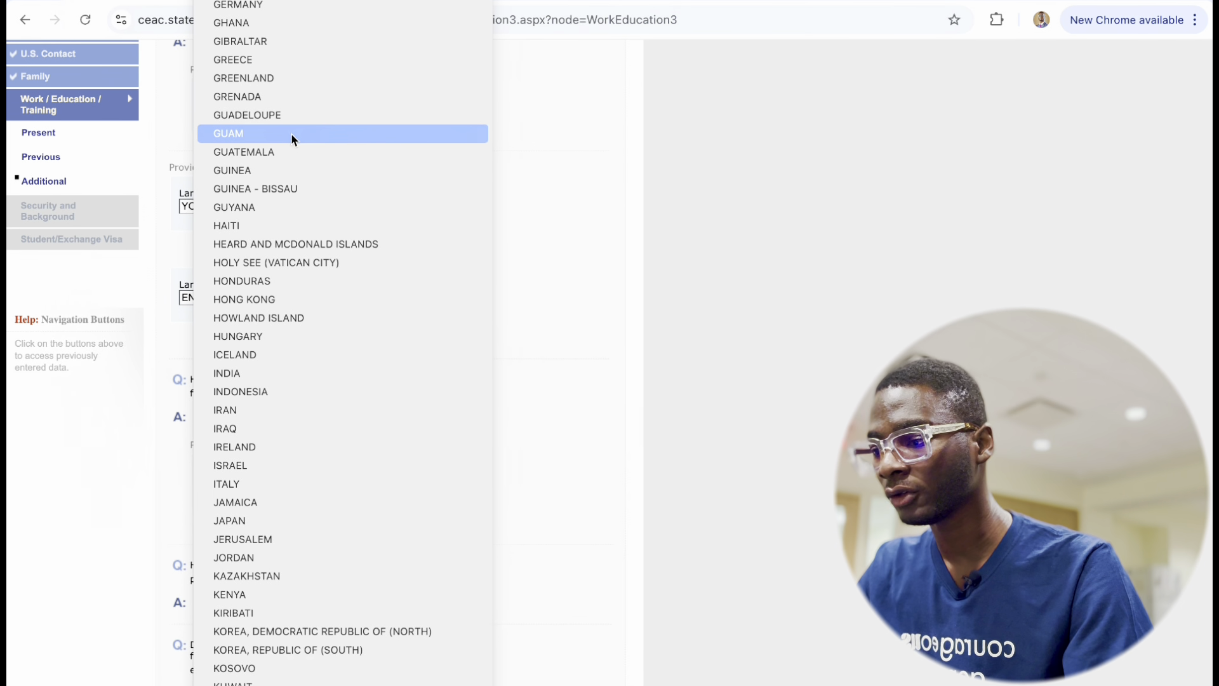
scroll(273, 134, up, 1)
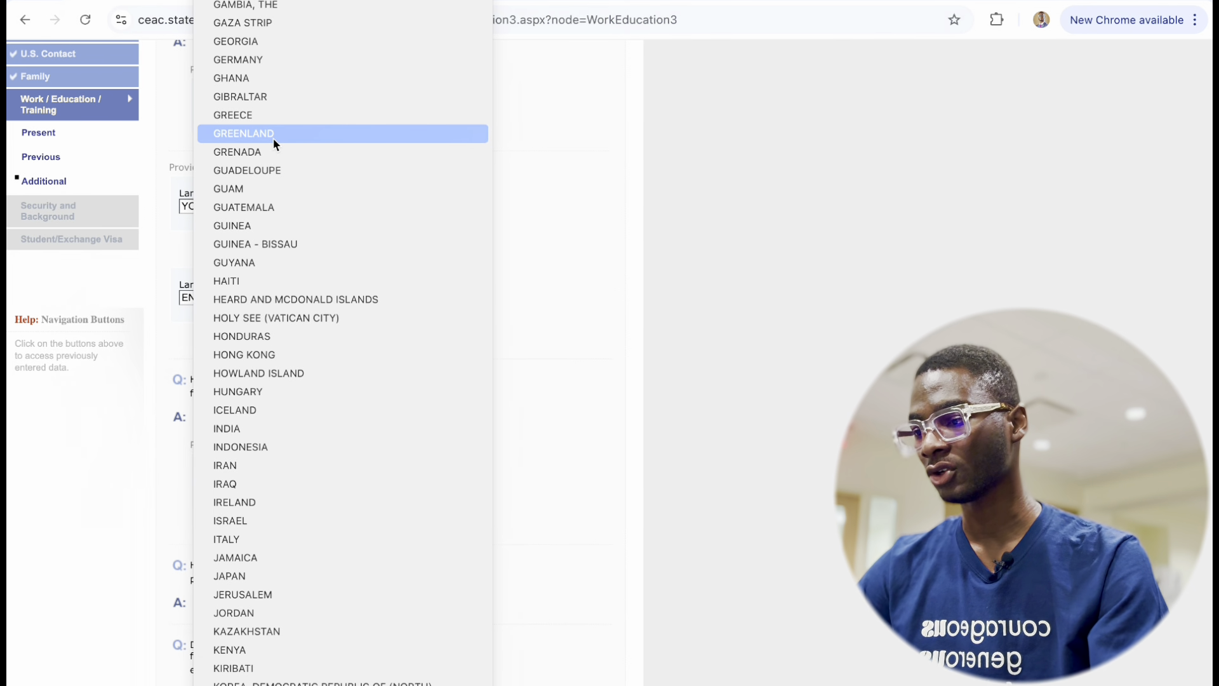
click(274, 79)
scroll(325, 539, down, 3)
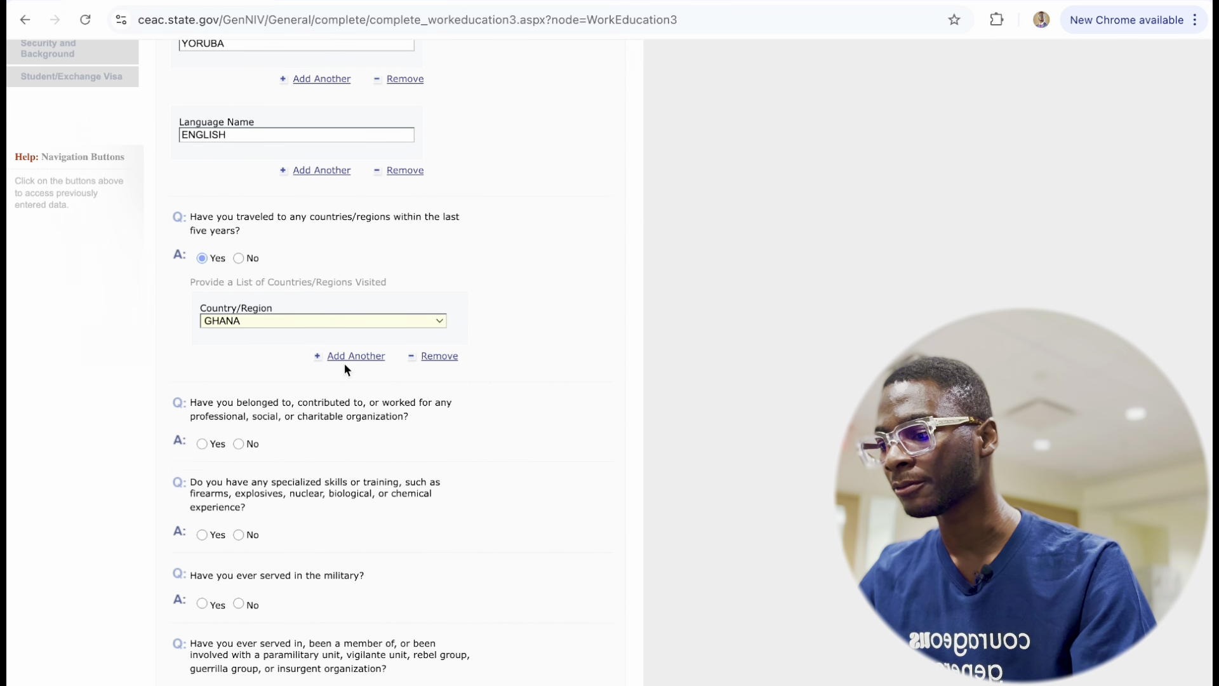
scroll(293, 452, down, 1)
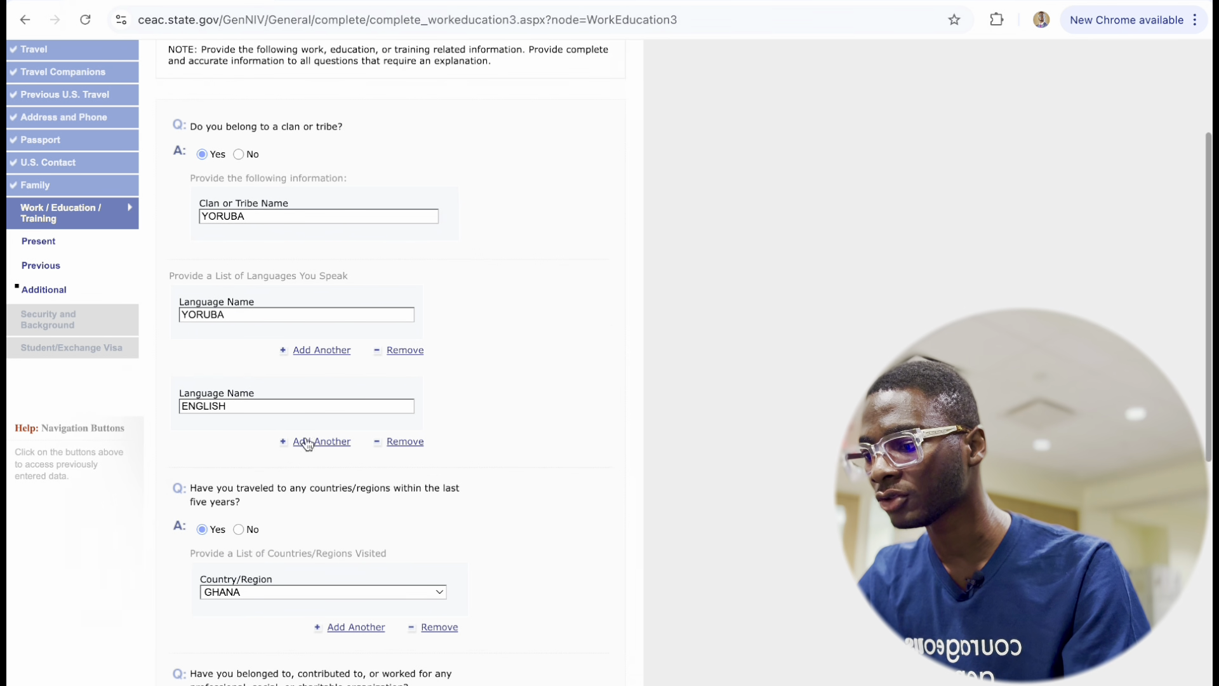
Enter three organizations: VOLUNTEERS HUB AFRICA, SKILLS OVER DEGREE ACADEMY and THE OUTPOURING.
scroll(272, 509, down, 6)
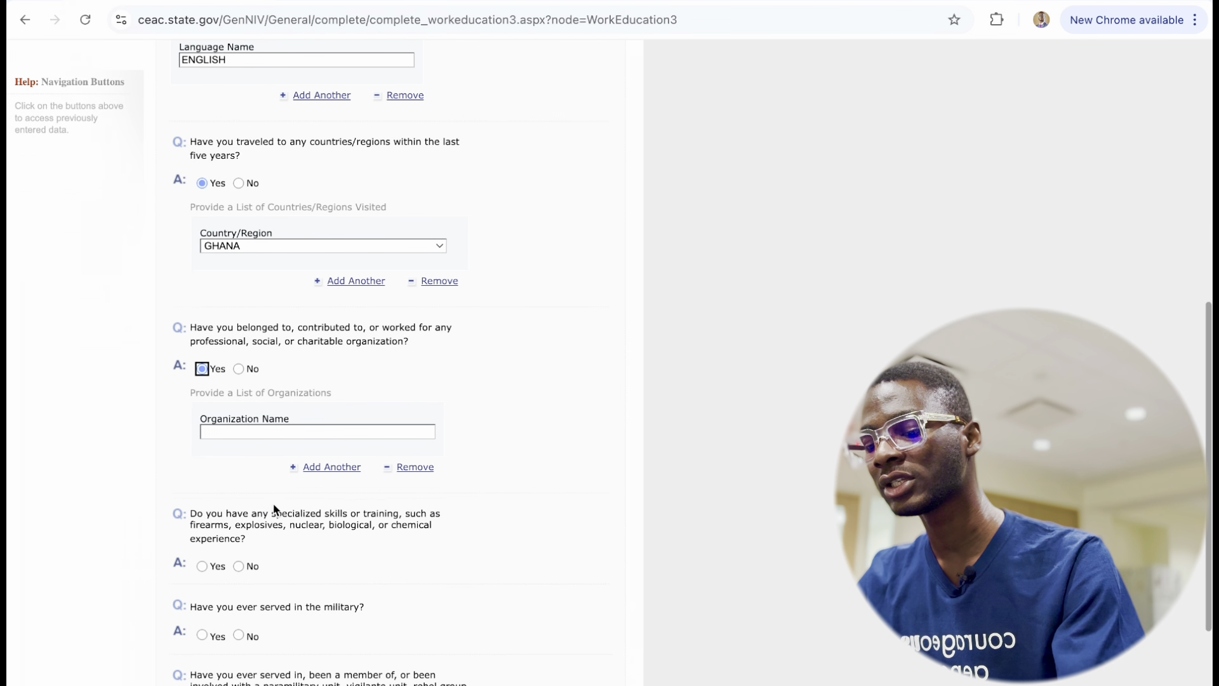
click(288, 431)
text(VOLUNT)
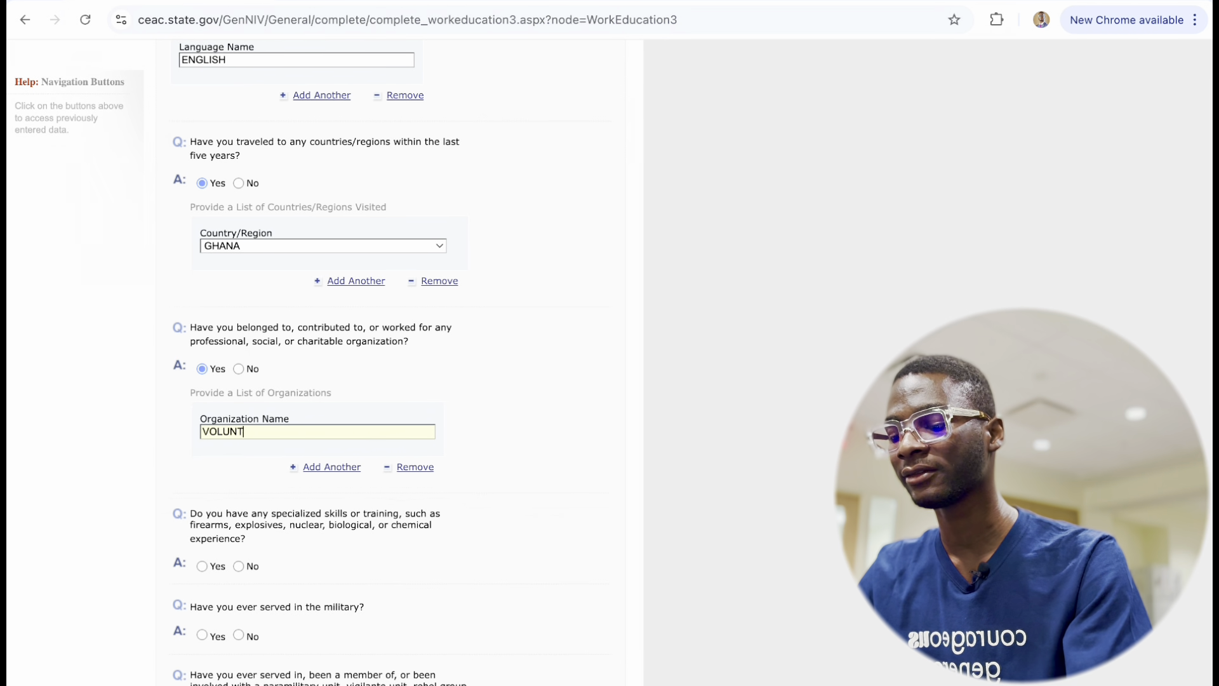
text(EERS HUB)
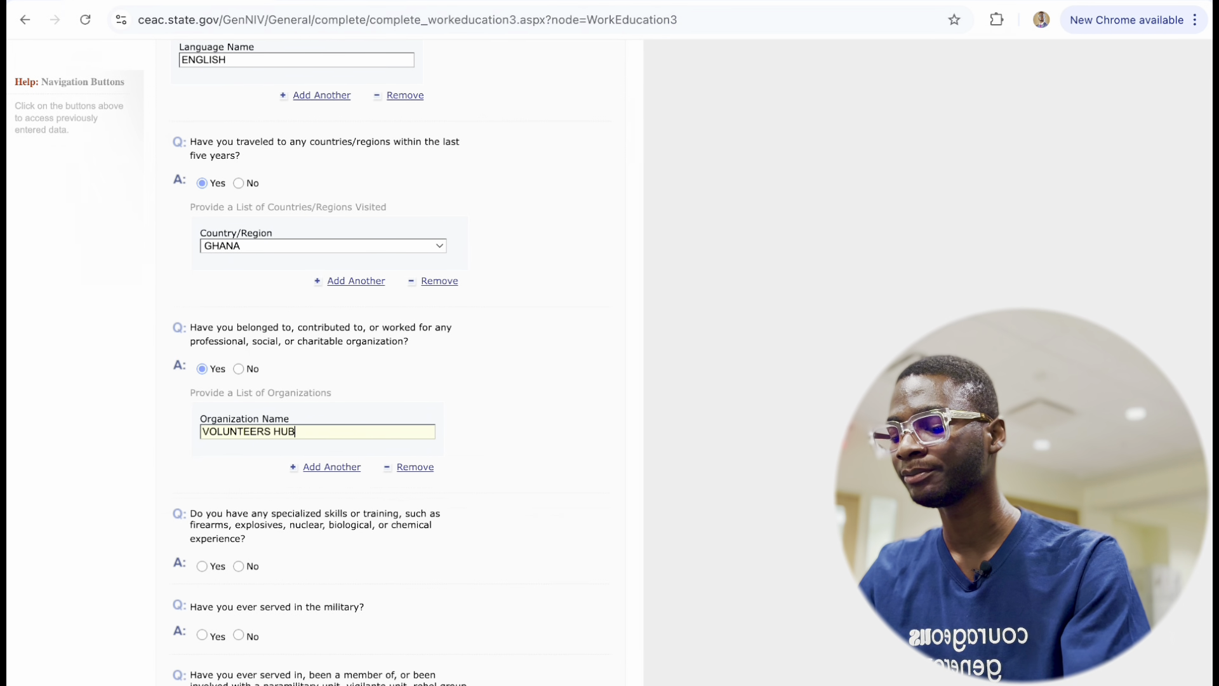
text( AFRICA)
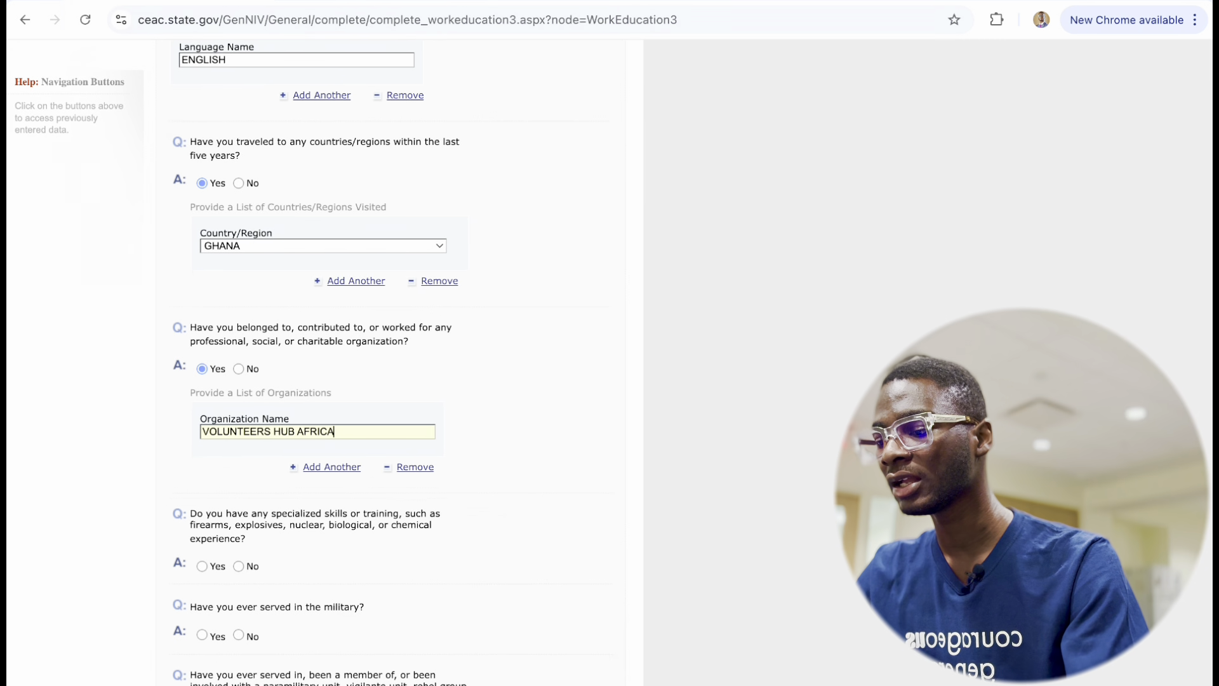
click(331, 466)
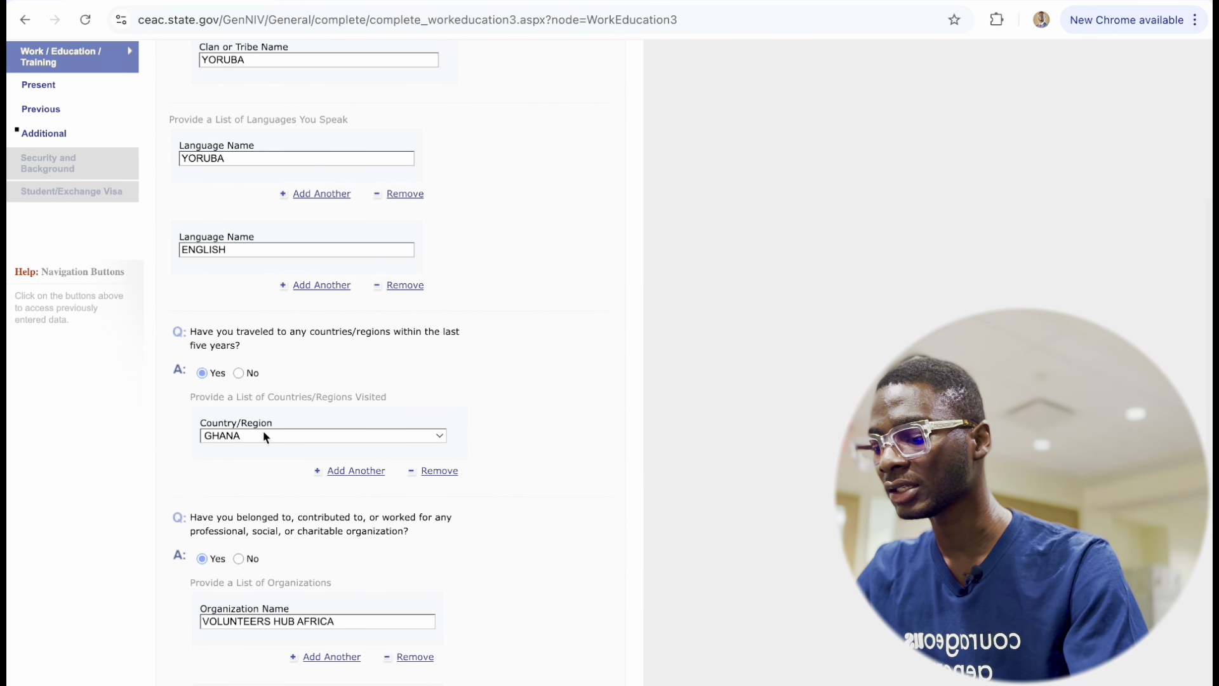
scroll(336, 528, down, 3)
text(SK)
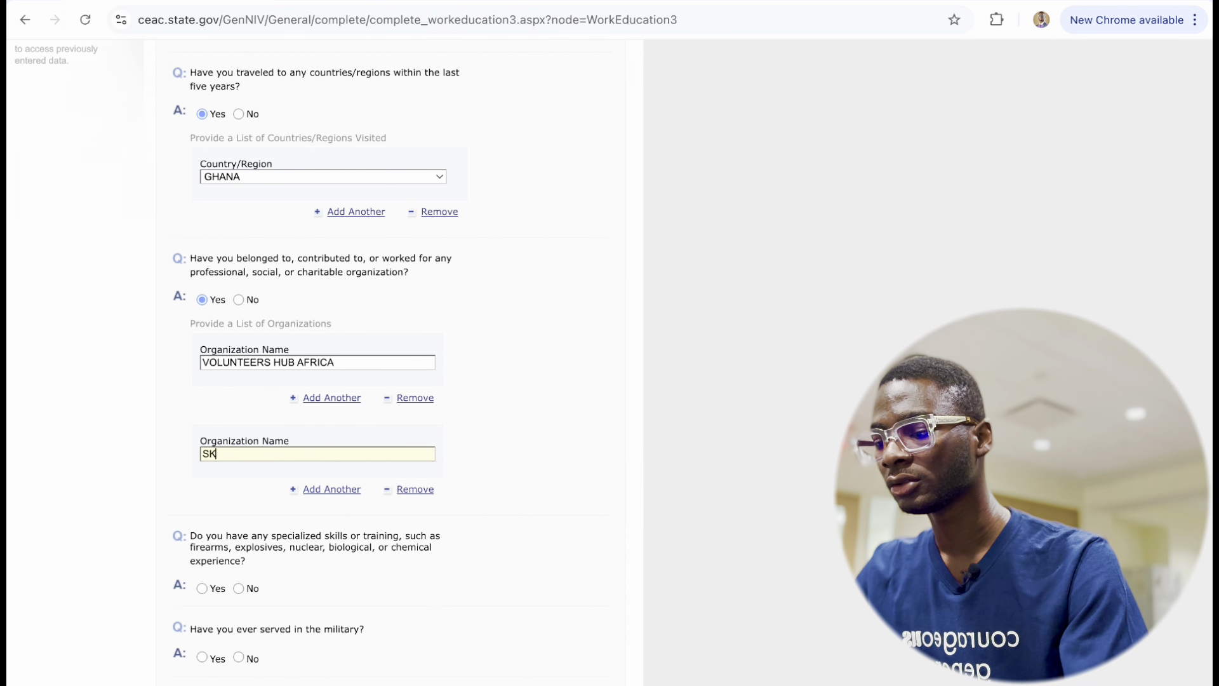
text(ILLS OVER)
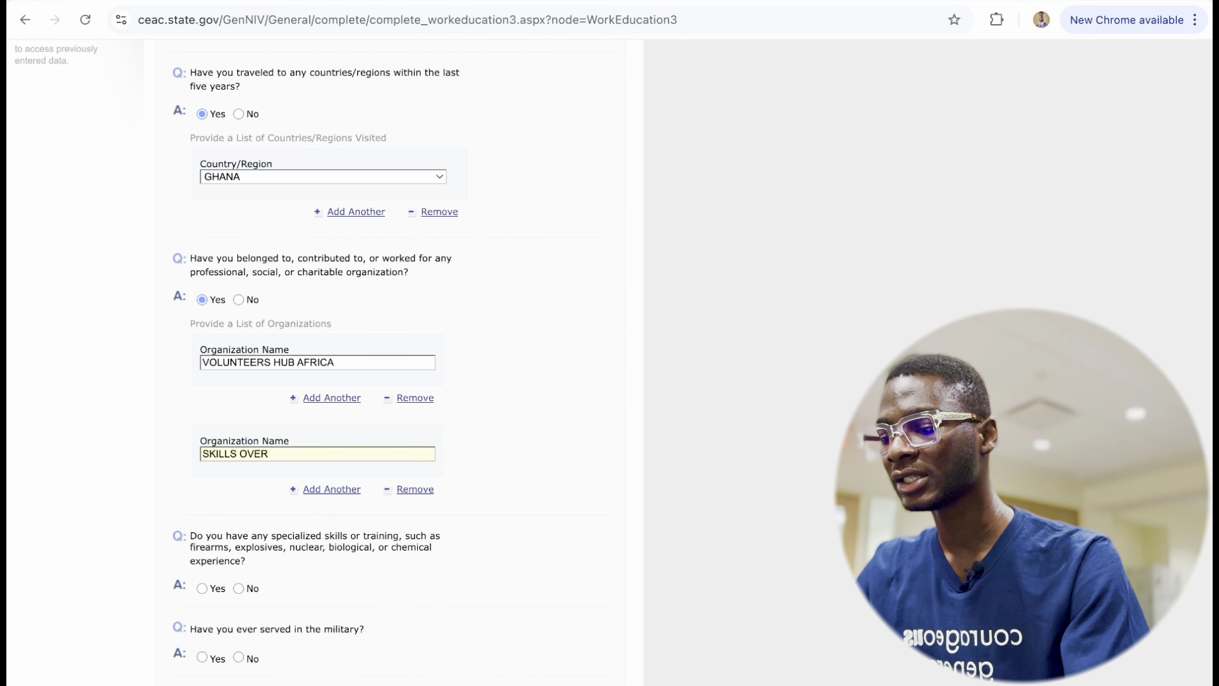
text( DEGREE AC)
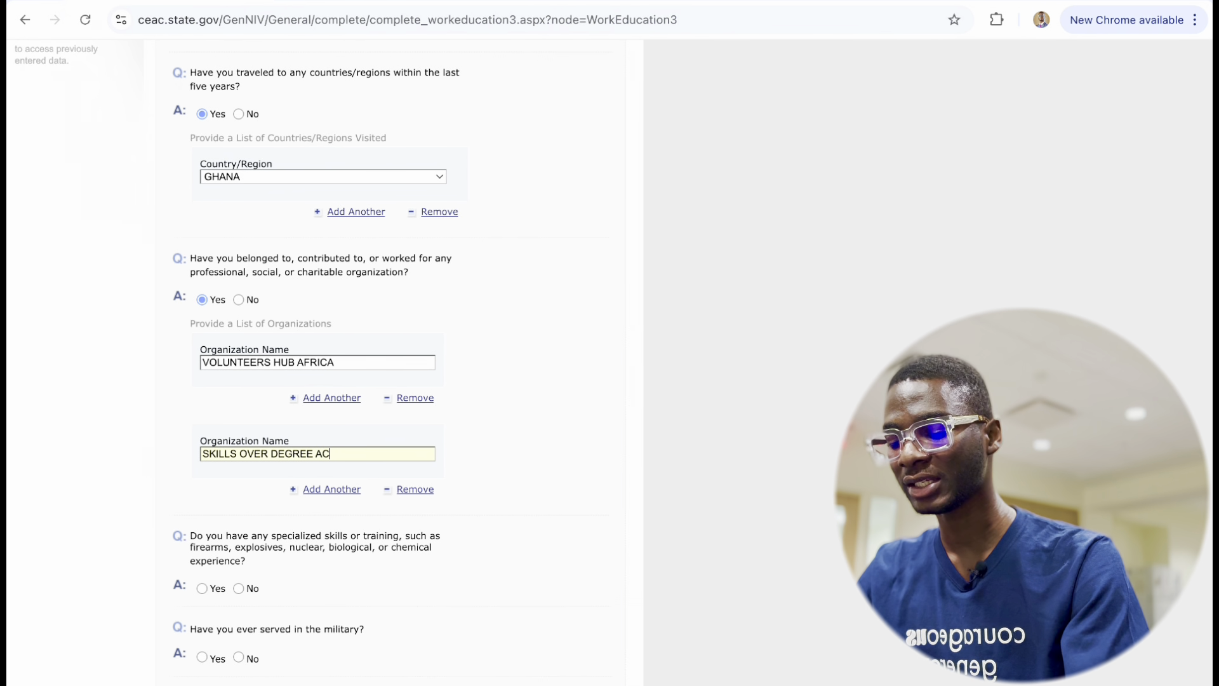
text(ADEMY)
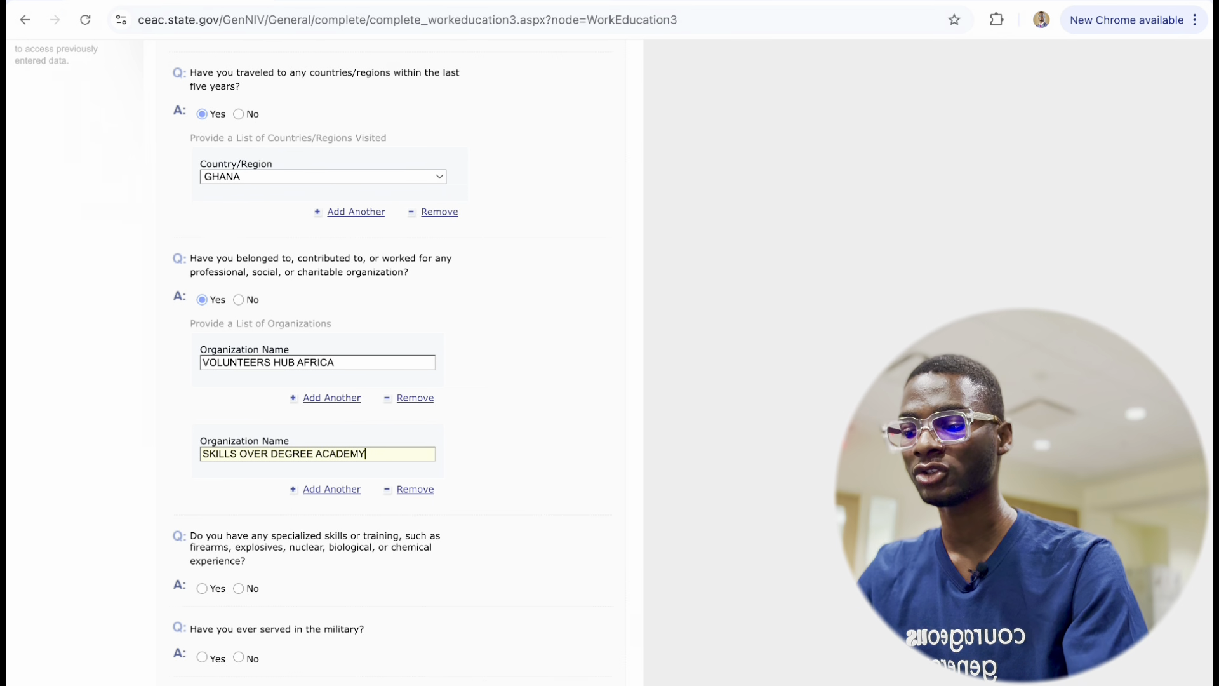
click(325, 490)
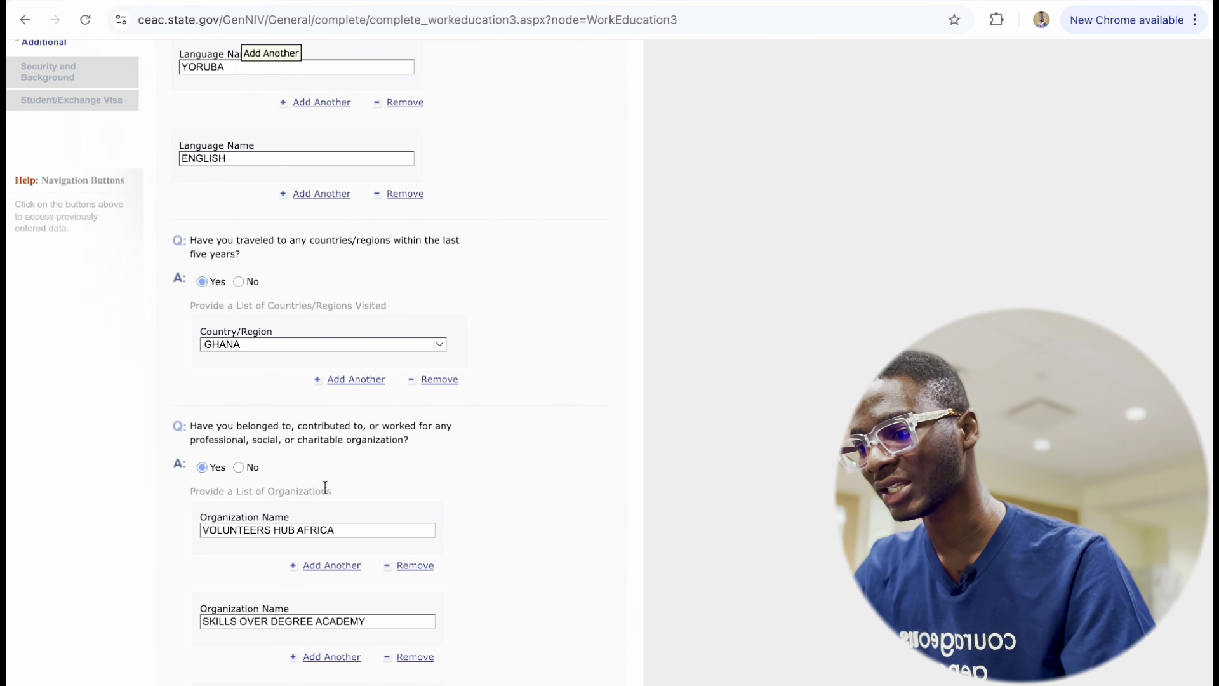
scroll(325, 486, down, 3)
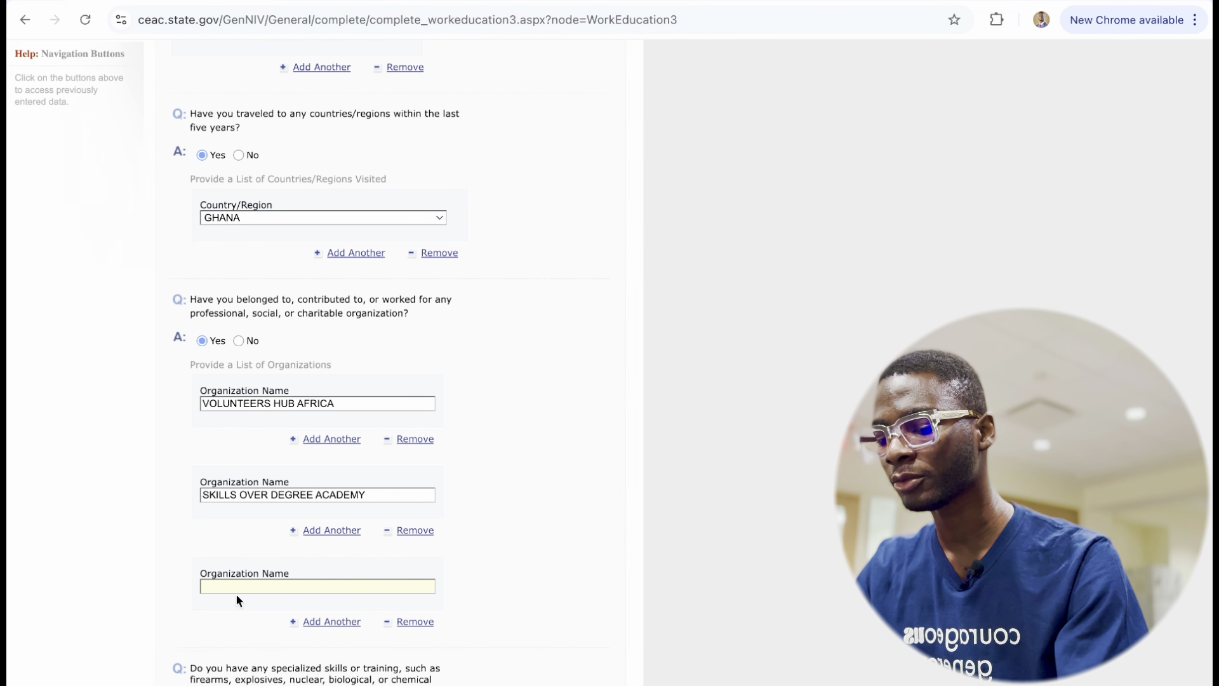
text(THE OUTPO)
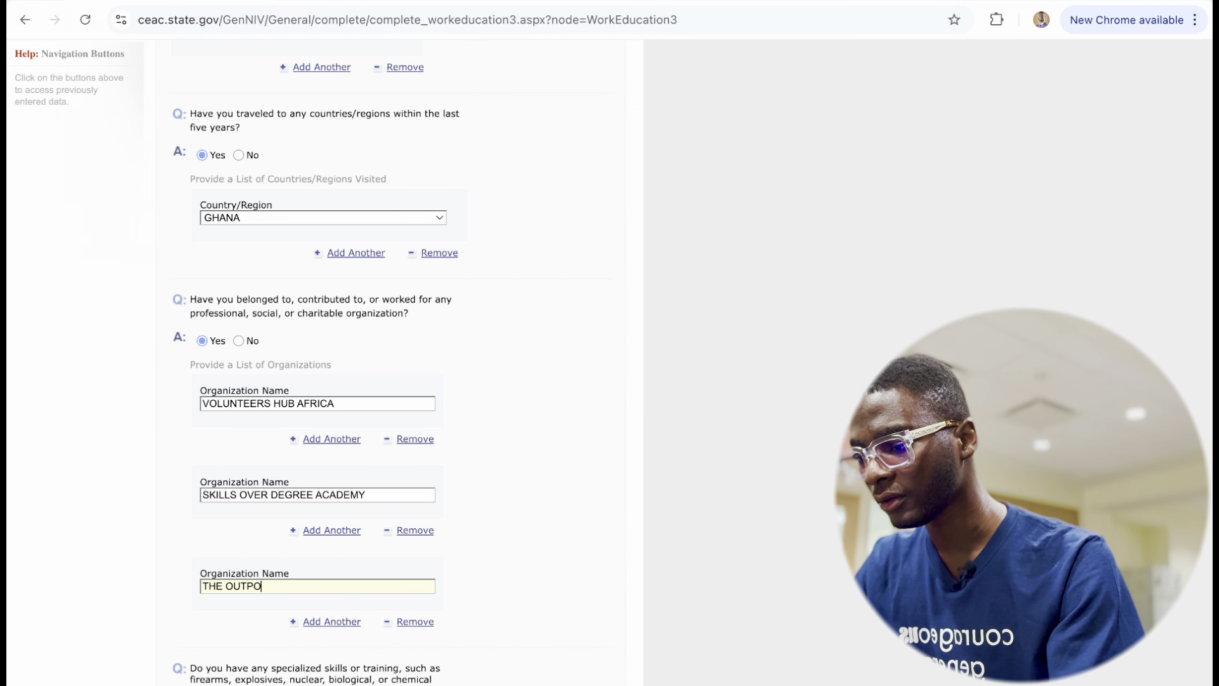
text(URTIN)
key(BackSpace)
key(BackSpace)
key(BackSpace)
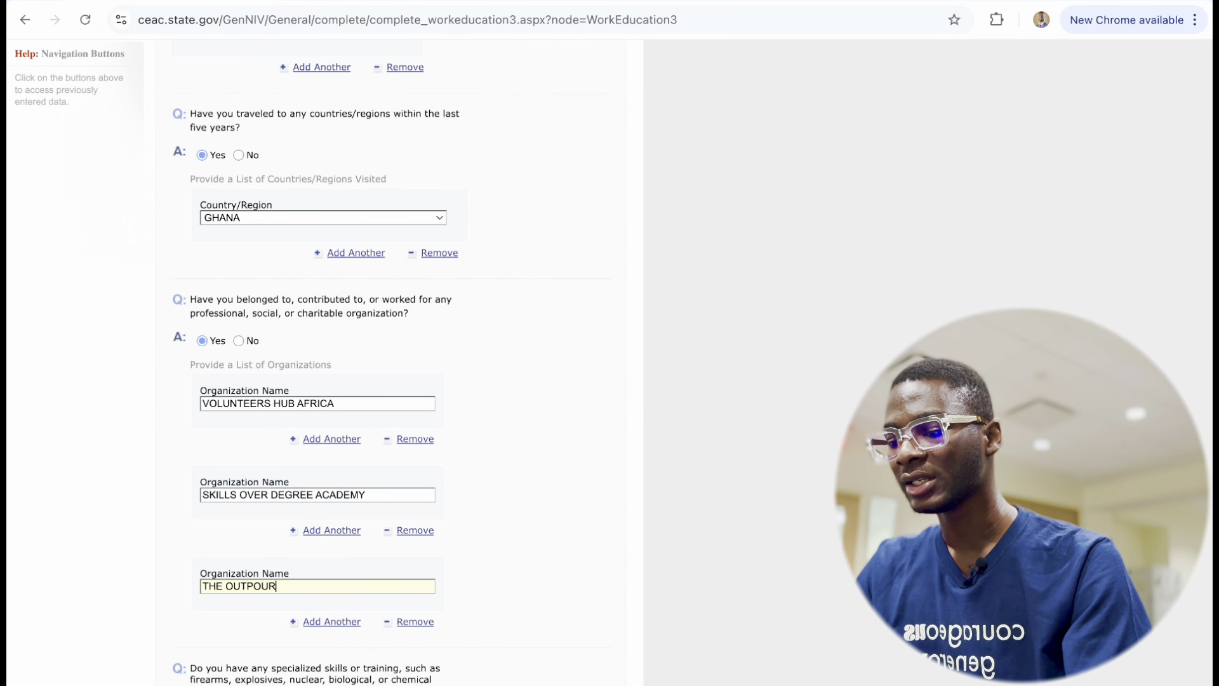
text(ING)
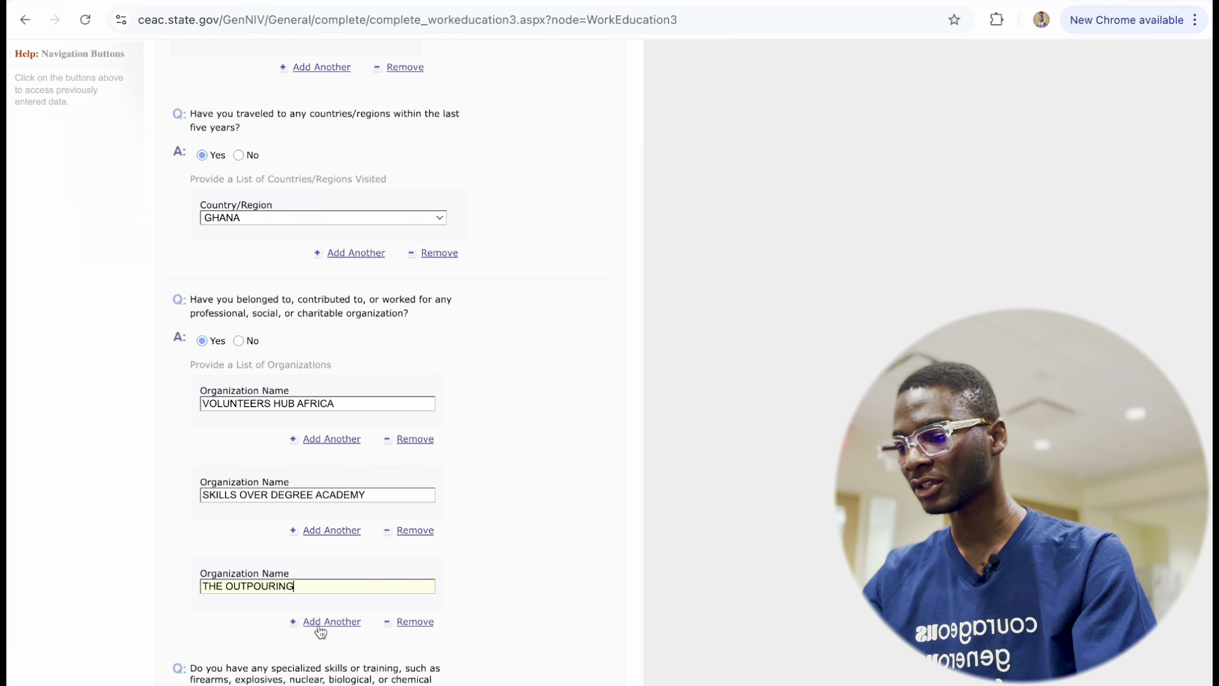
scroll(323, 501, down, 5)
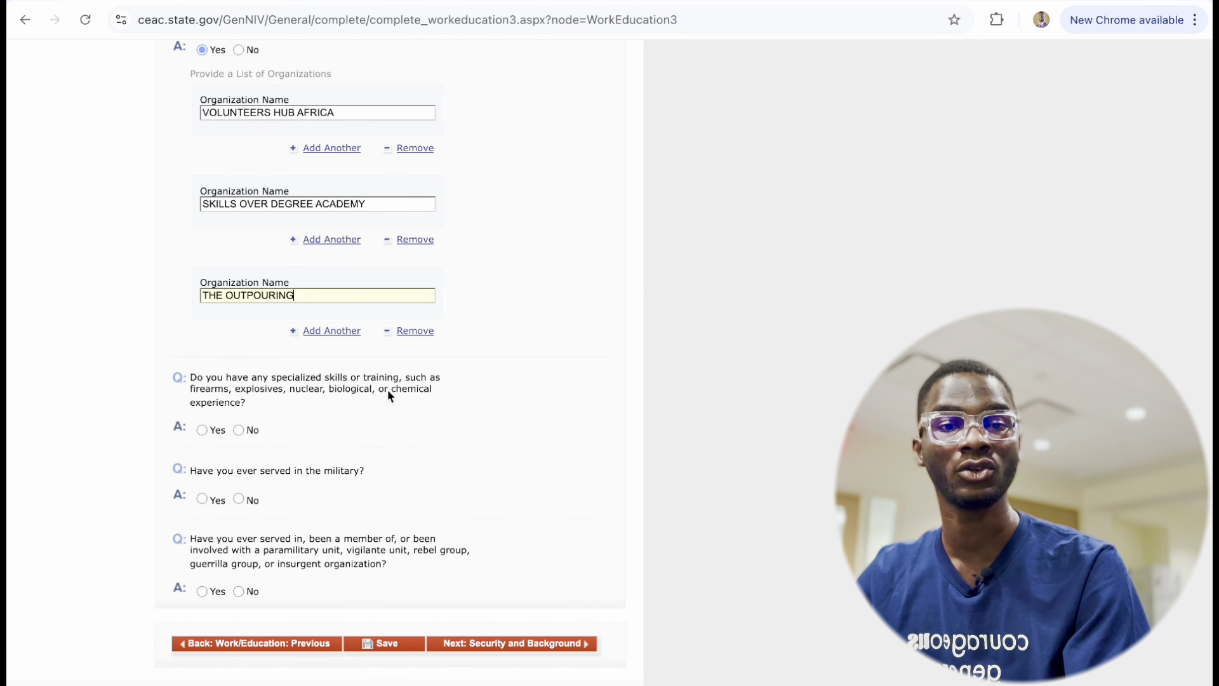
Answer No to the specialized skills, military service and paramilitary group questions.
click(239, 430)
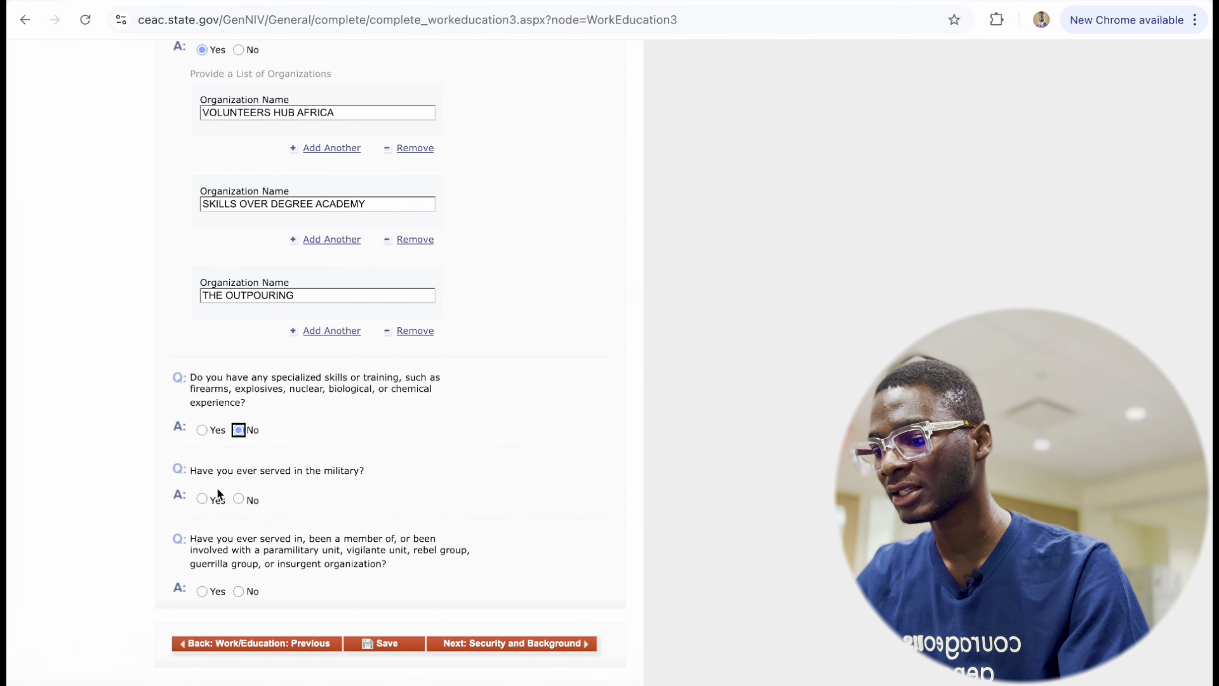
scroll(218, 492, down, 1)
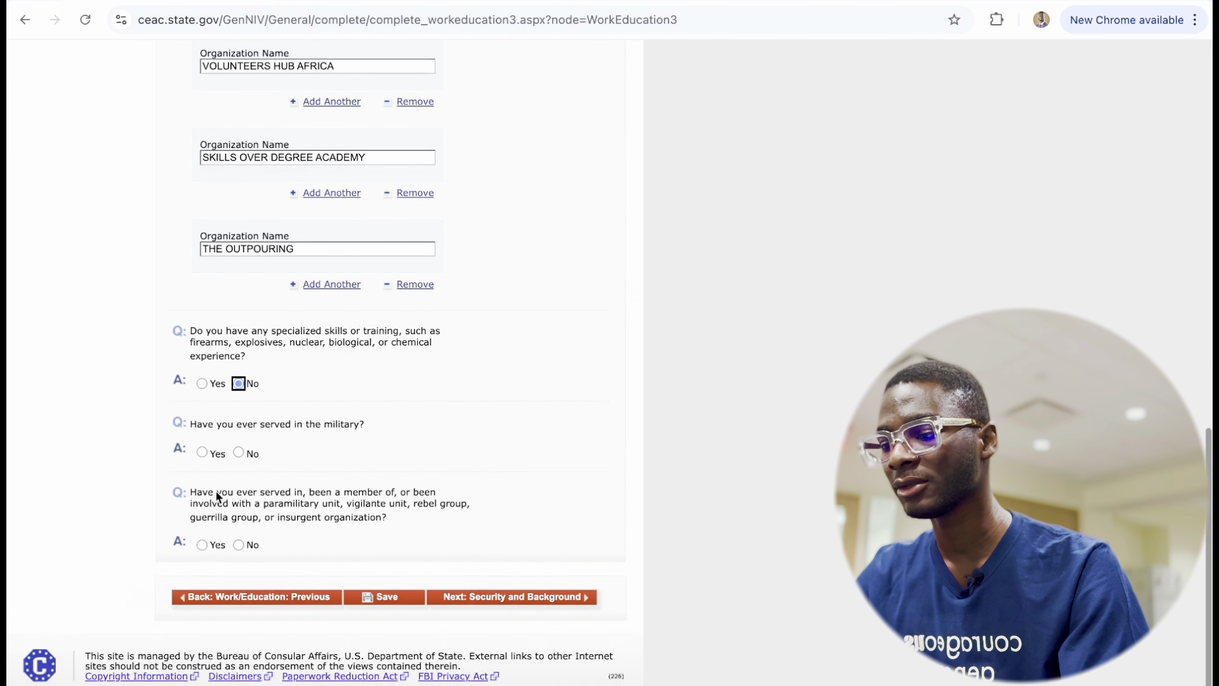
click(239, 456)
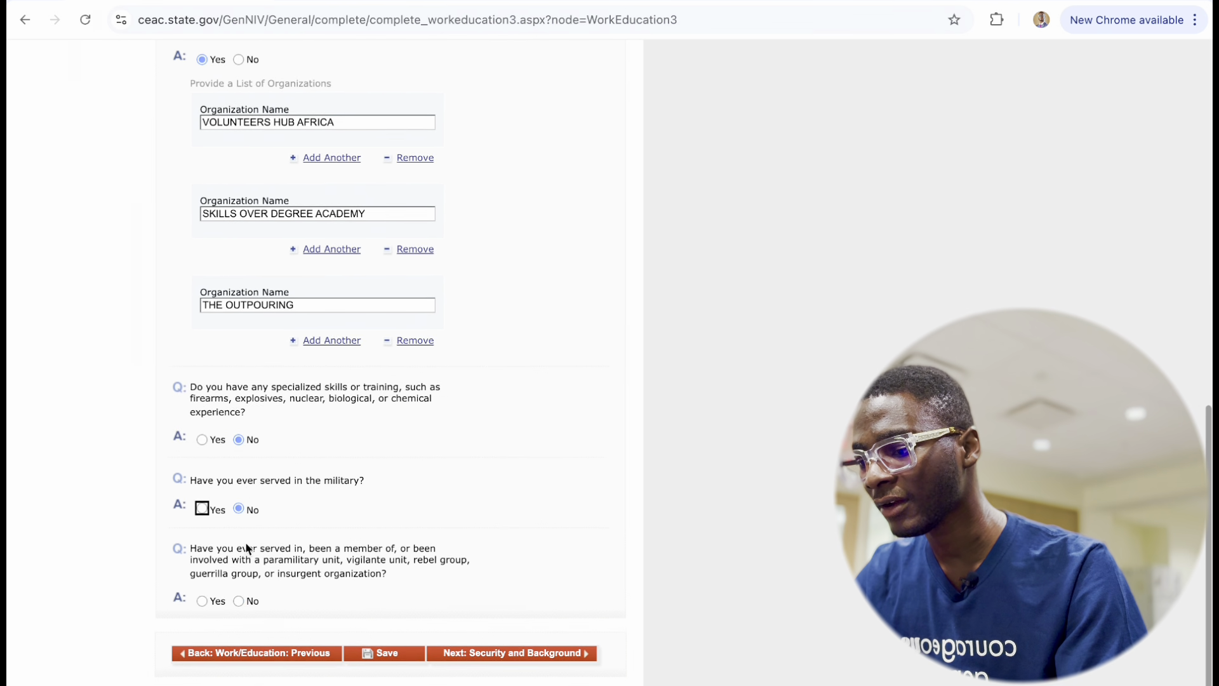
scroll(245, 542, down, 1)
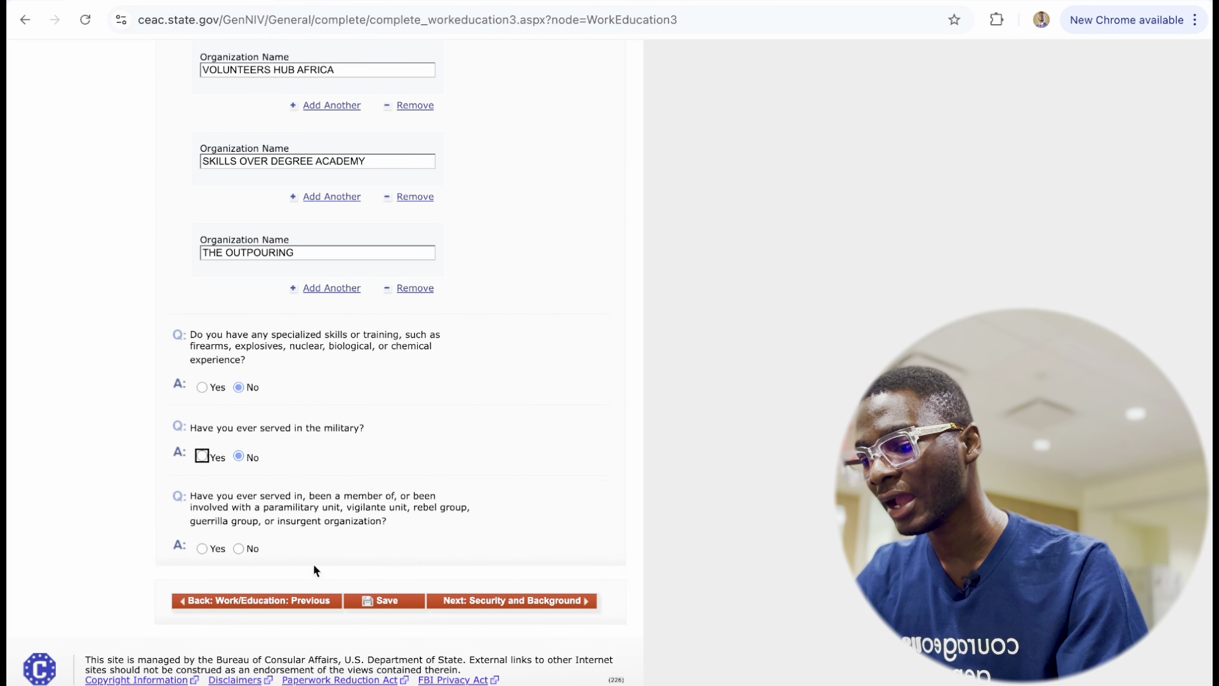
click(236, 546)
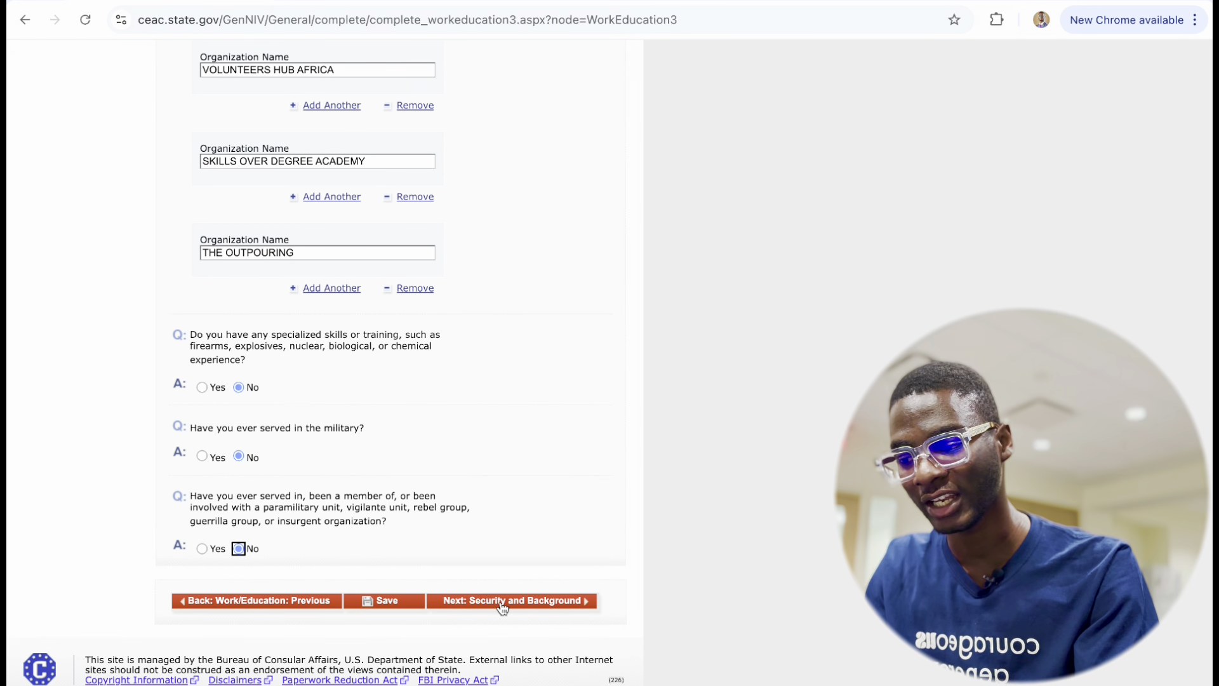
Save the application, continue it, and proceed to Security and Background.
click(389, 600)
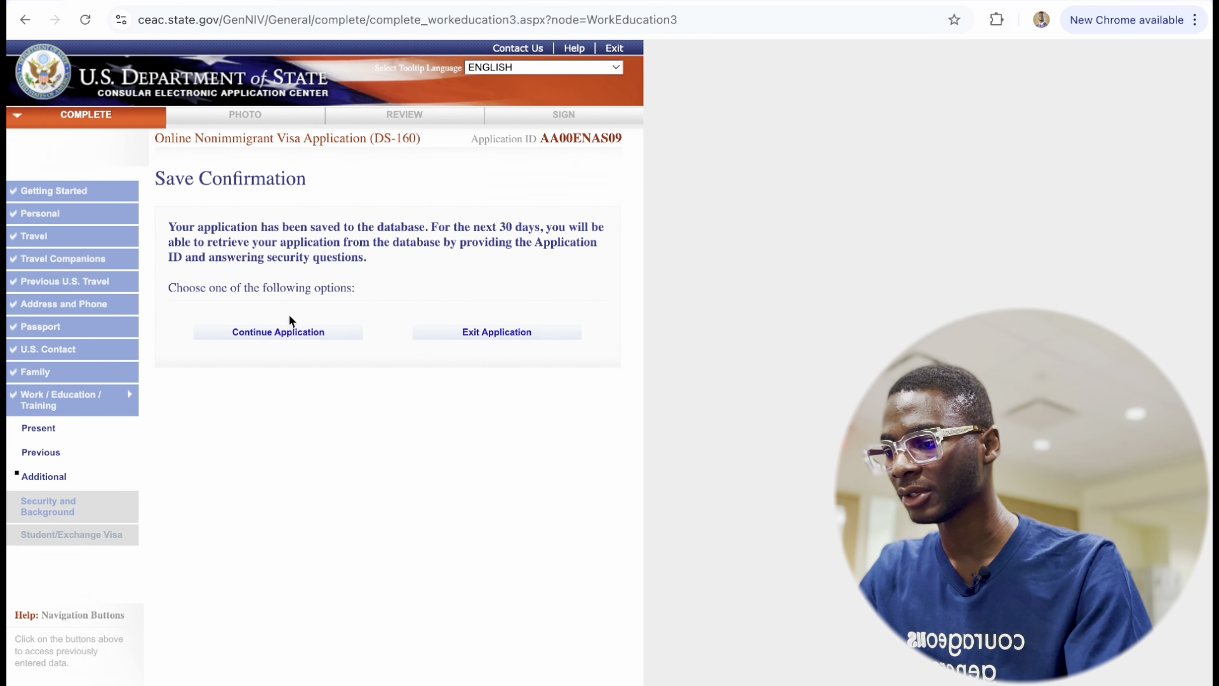
click(275, 332)
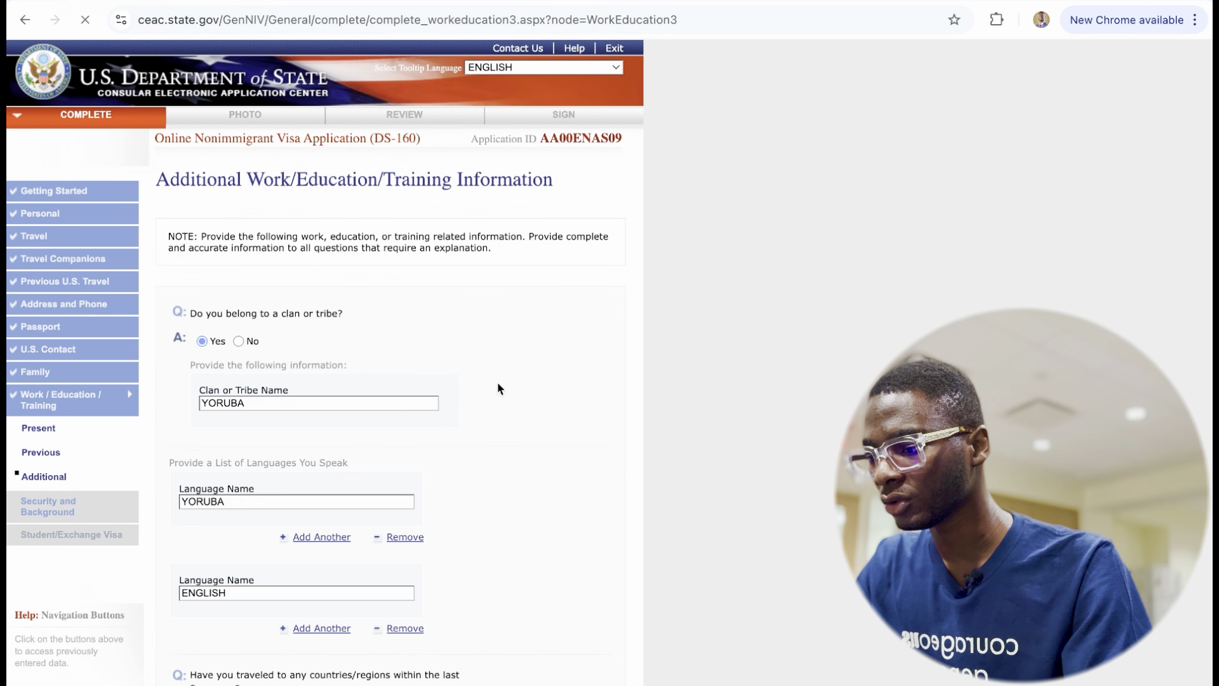
scroll(490, 454, down, 15)
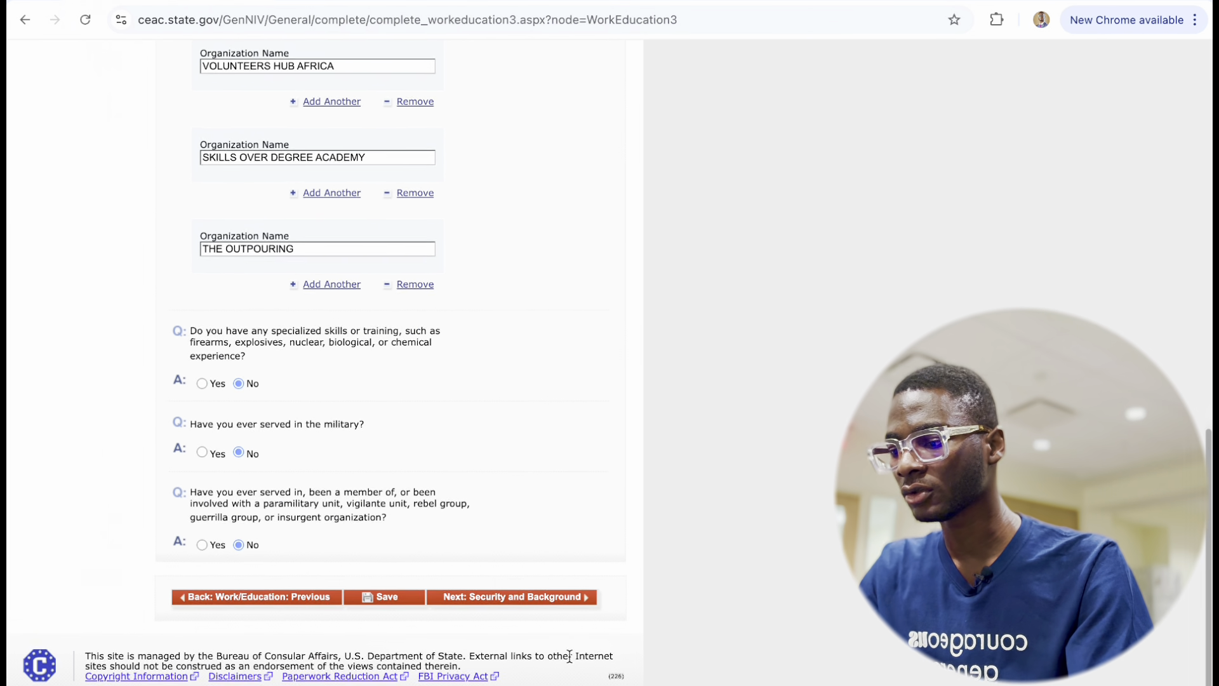
click(516, 597)
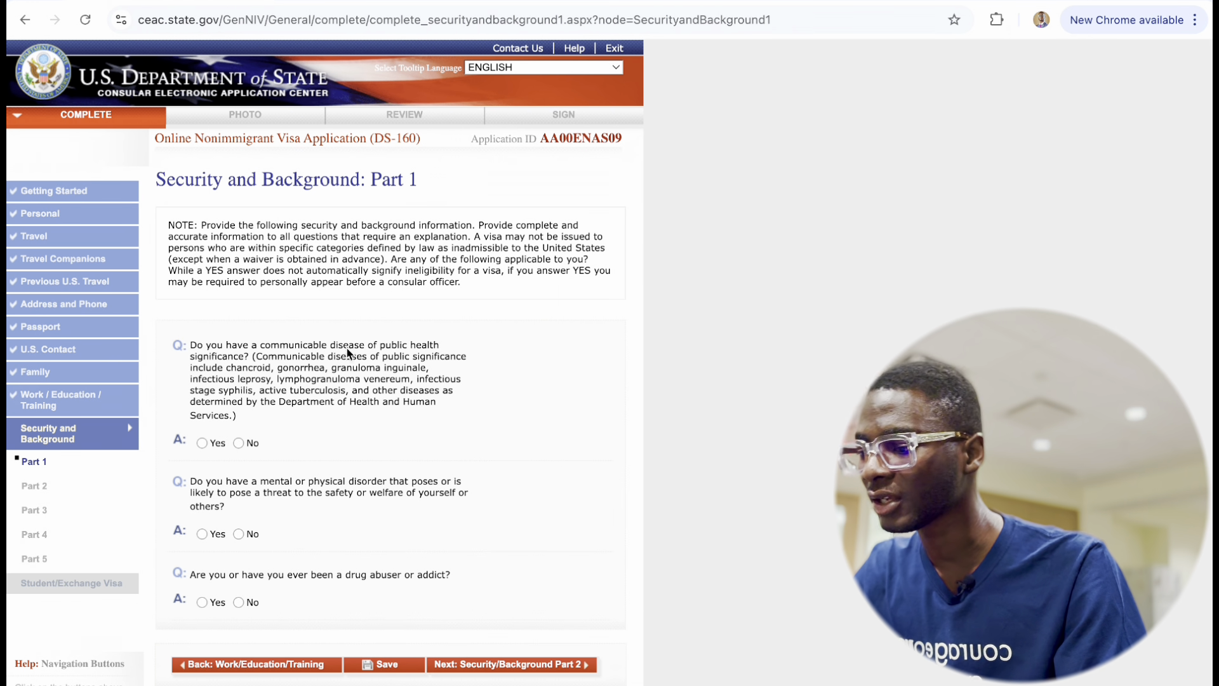
Answer No to the Part 1 communicable disease, disorder and drug abuse questions, then go to Part 2.
click(240, 443)
click(238, 534)
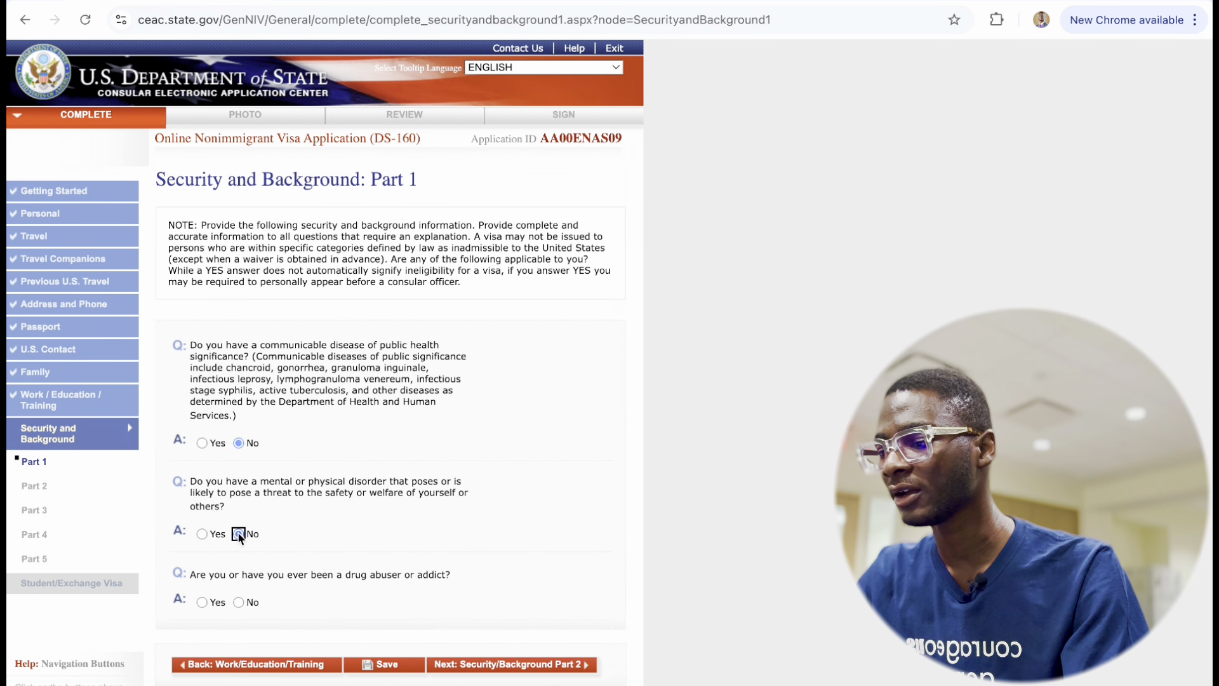
scroll(238, 536, down, 4)
click(239, 330)
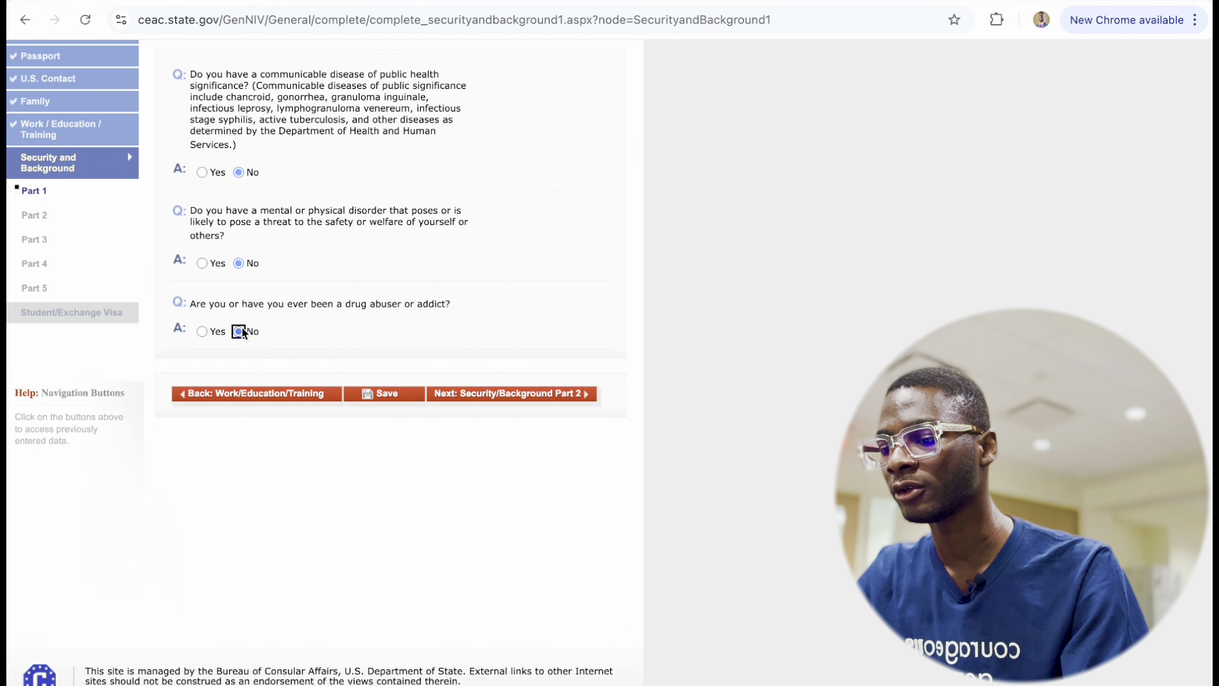
click(522, 397)
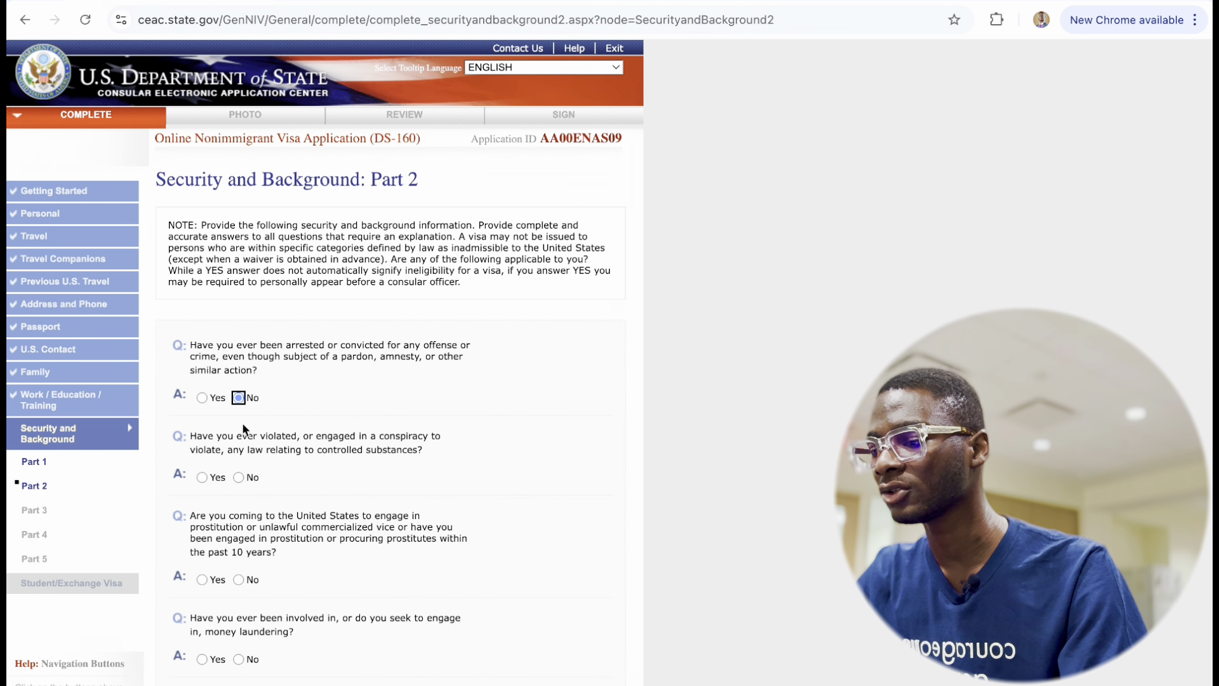
Answer No to all Part 2 questions, from controlled substances through human trafficking, and go to Part 3.
click(239, 478)
scroll(239, 476, down, 5)
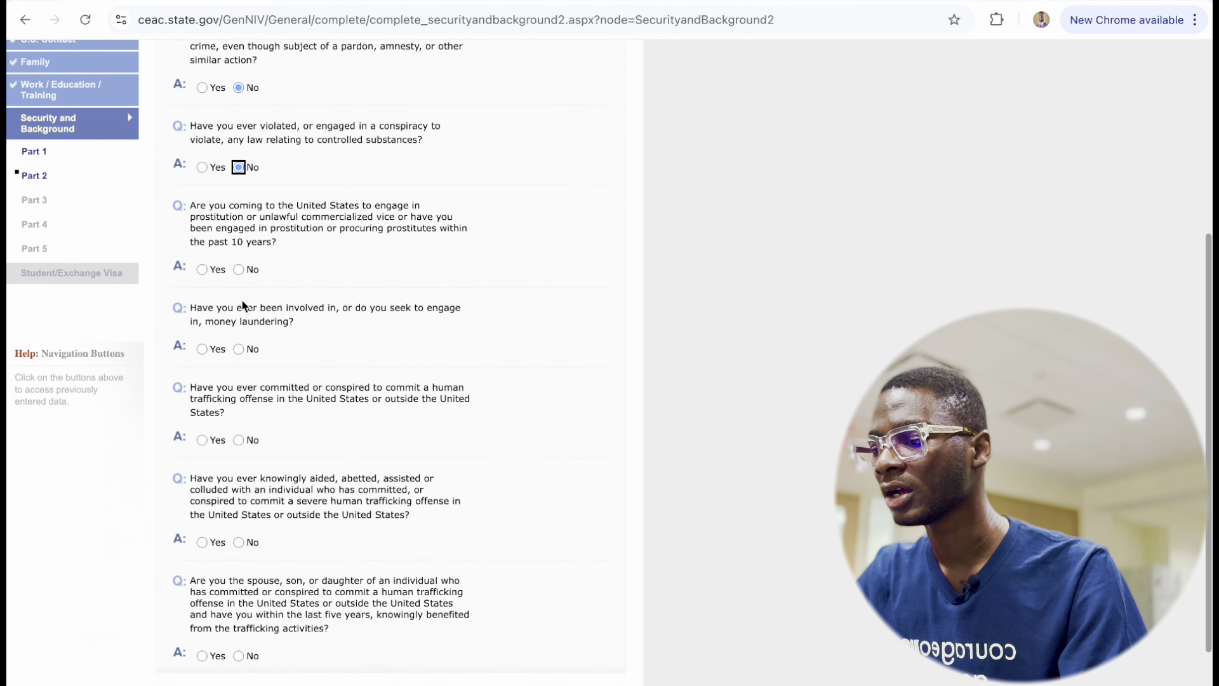
click(239, 269)
click(239, 349)
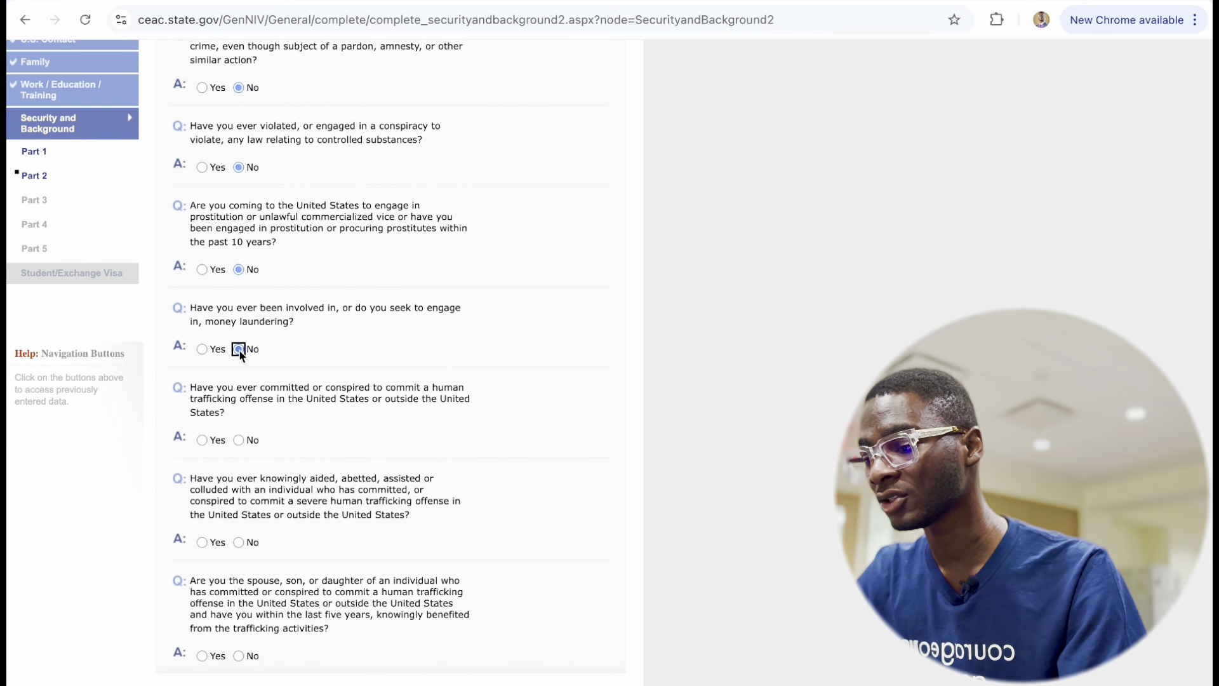
scroll(247, 419, down, 1)
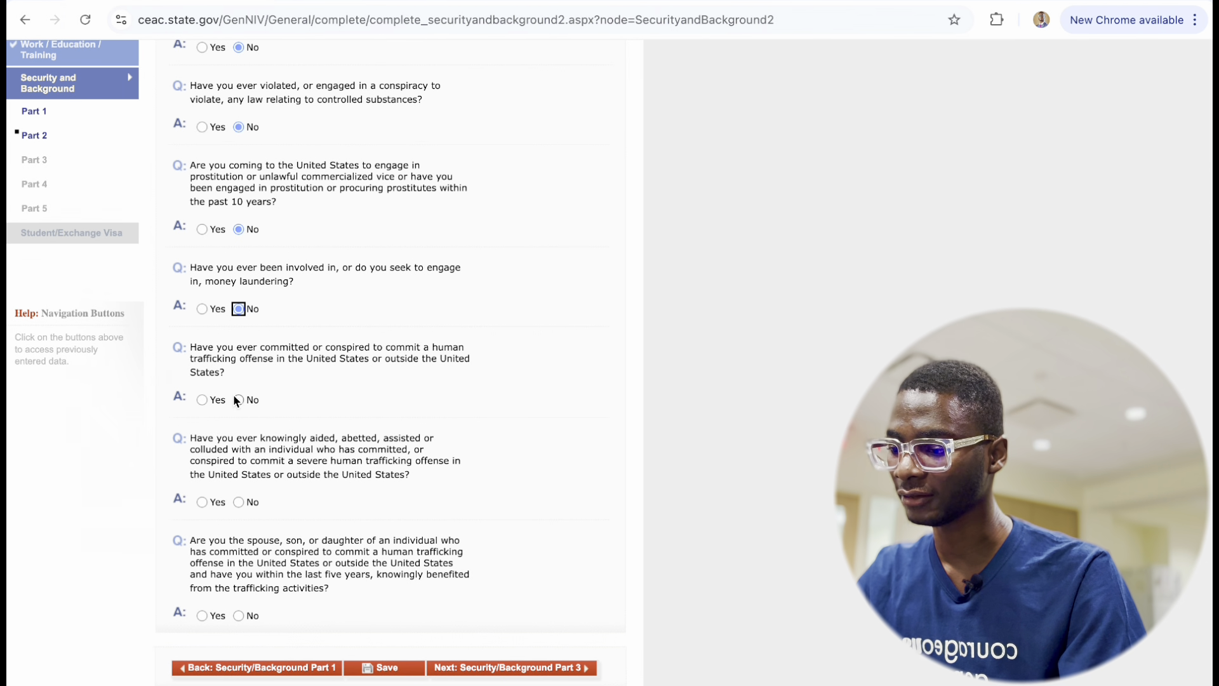
click(238, 399)
click(239, 502)
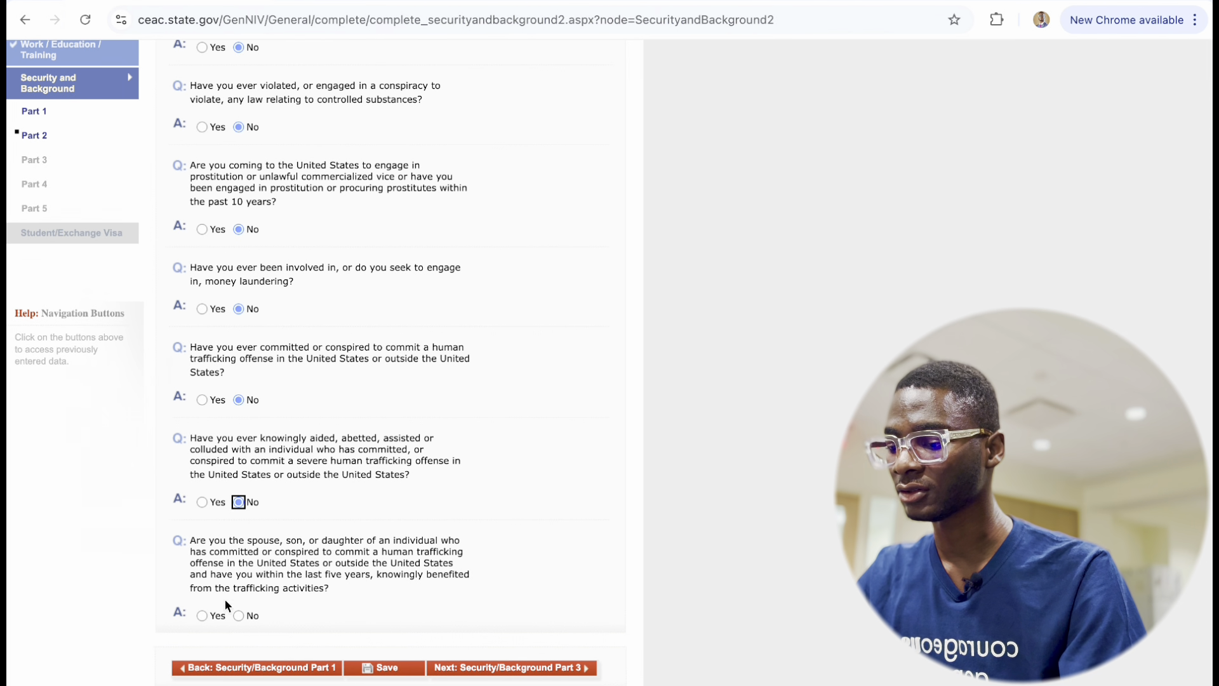
click(239, 614)
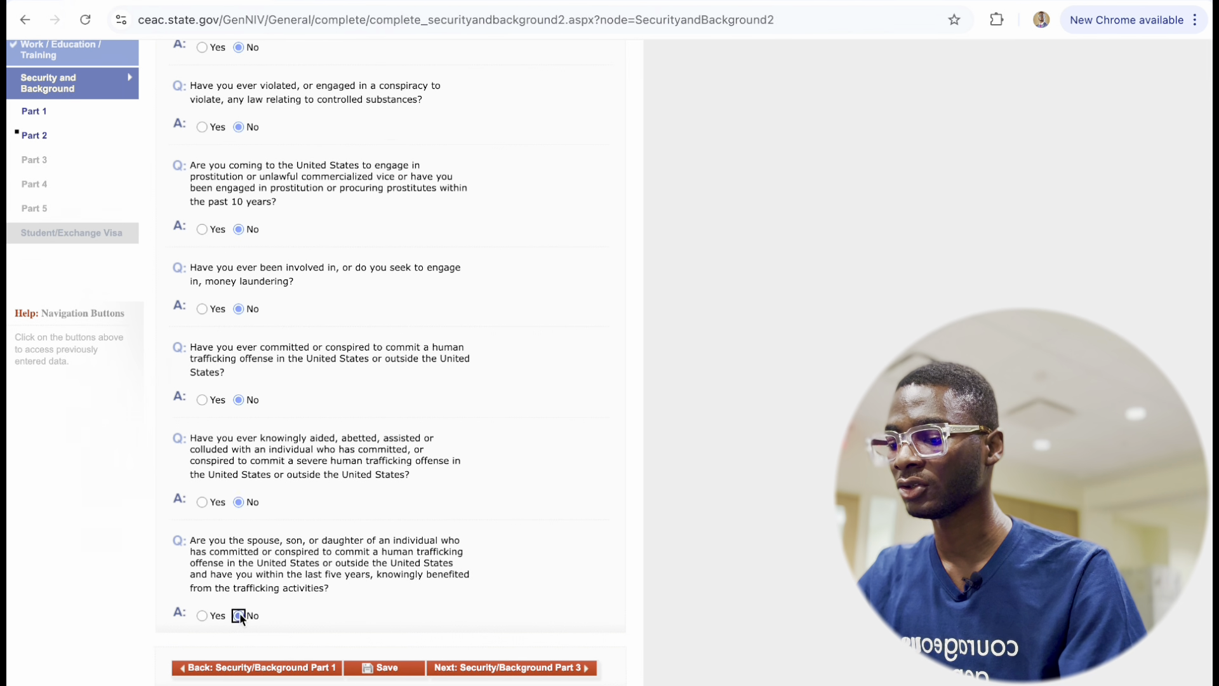
click(470, 673)
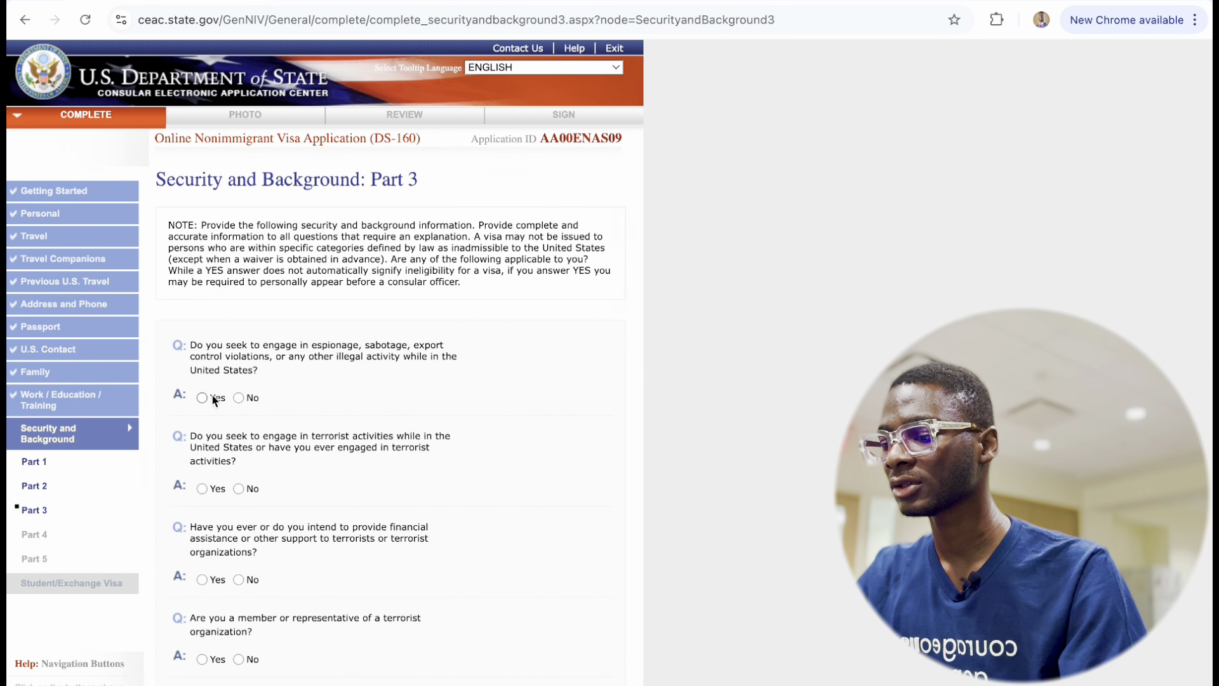
Answer No to the terrorism-related and genocide questions on Part 3.
click(238, 486)
scroll(238, 486, down, 6)
click(239, 226)
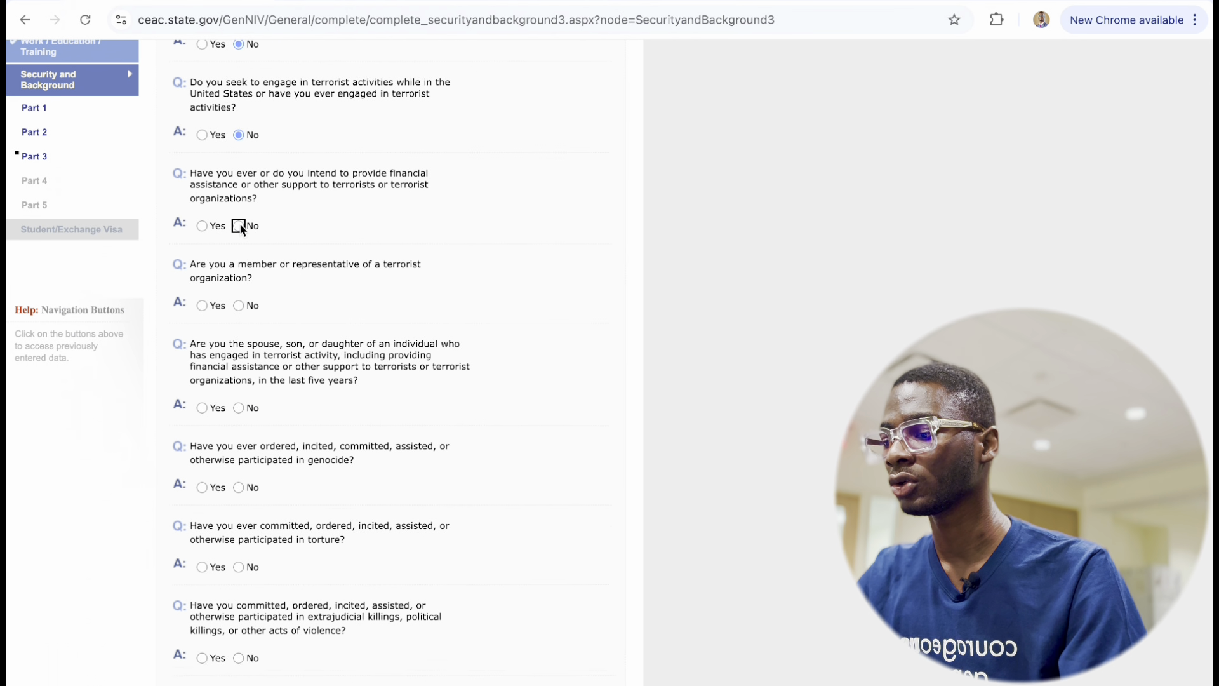
click(238, 305)
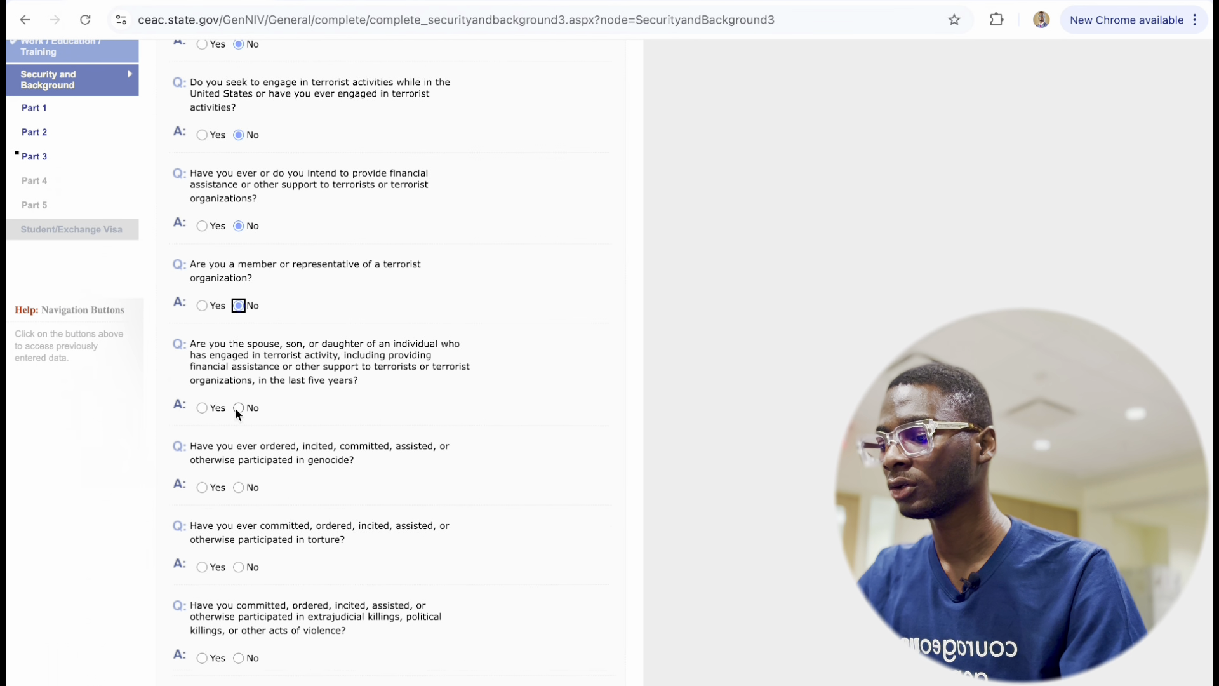
click(238, 408)
click(248, 487)
scroll(248, 483, down, 4)
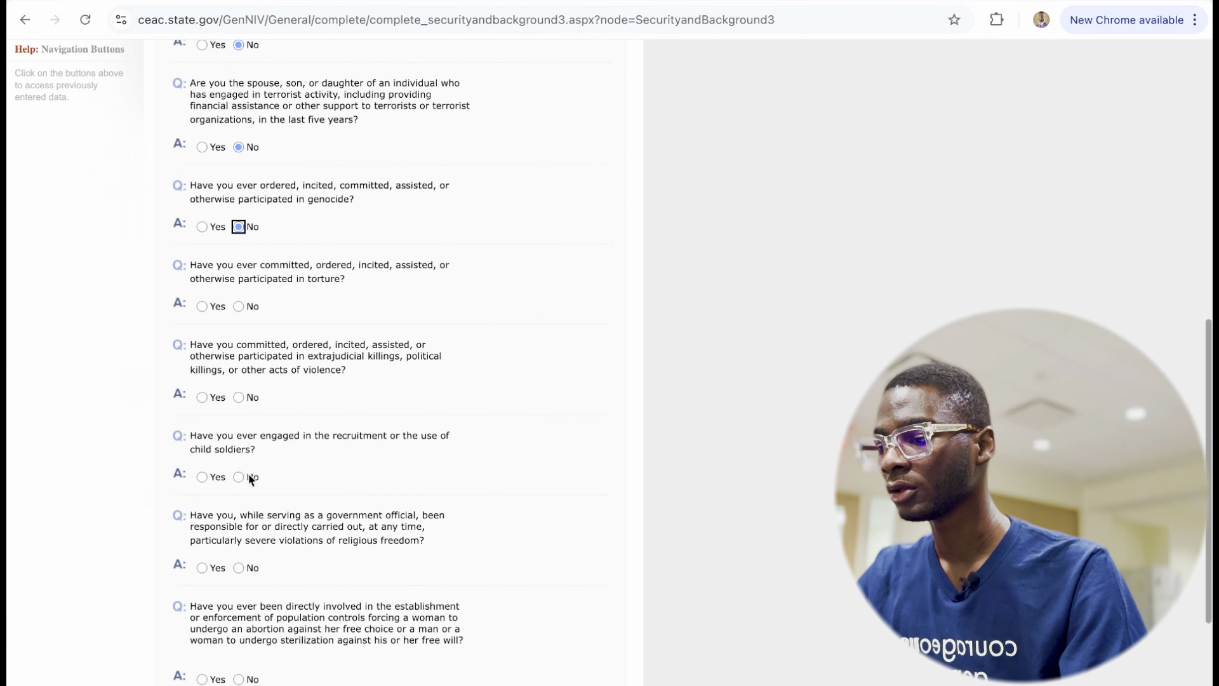
Answer No to the torture, extrajudicial killing, child soldier, religious freedom, population control and organ questions, then go to Part 4.
click(238, 310)
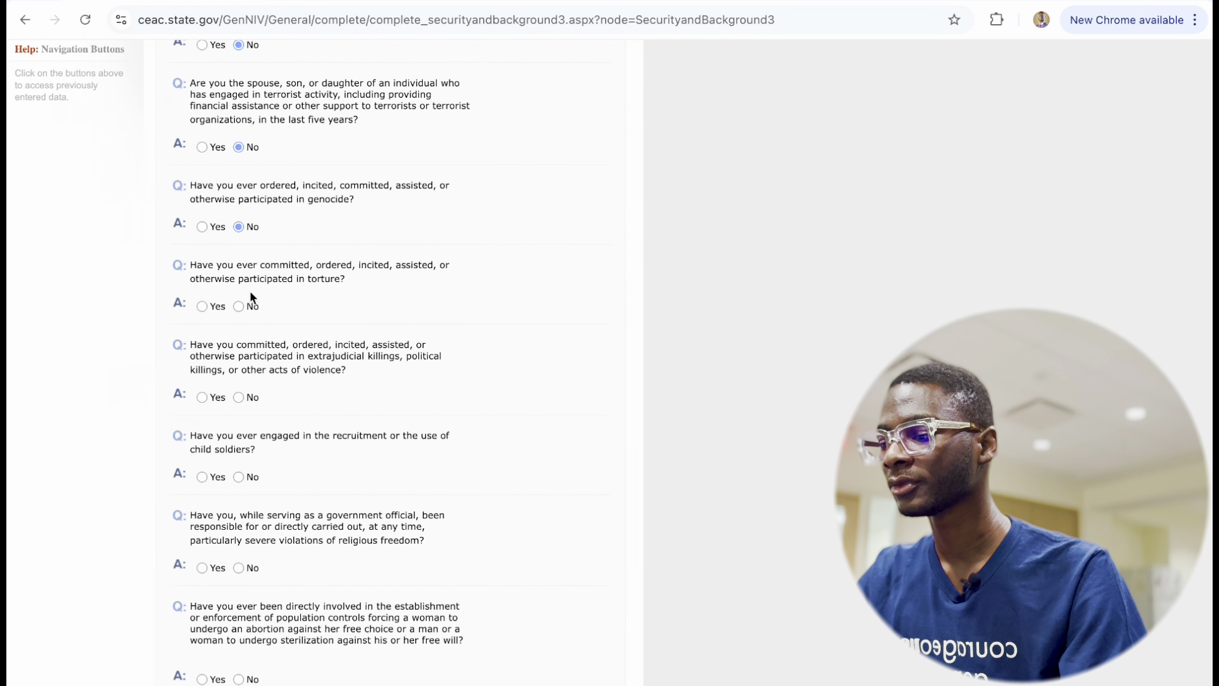
click(239, 397)
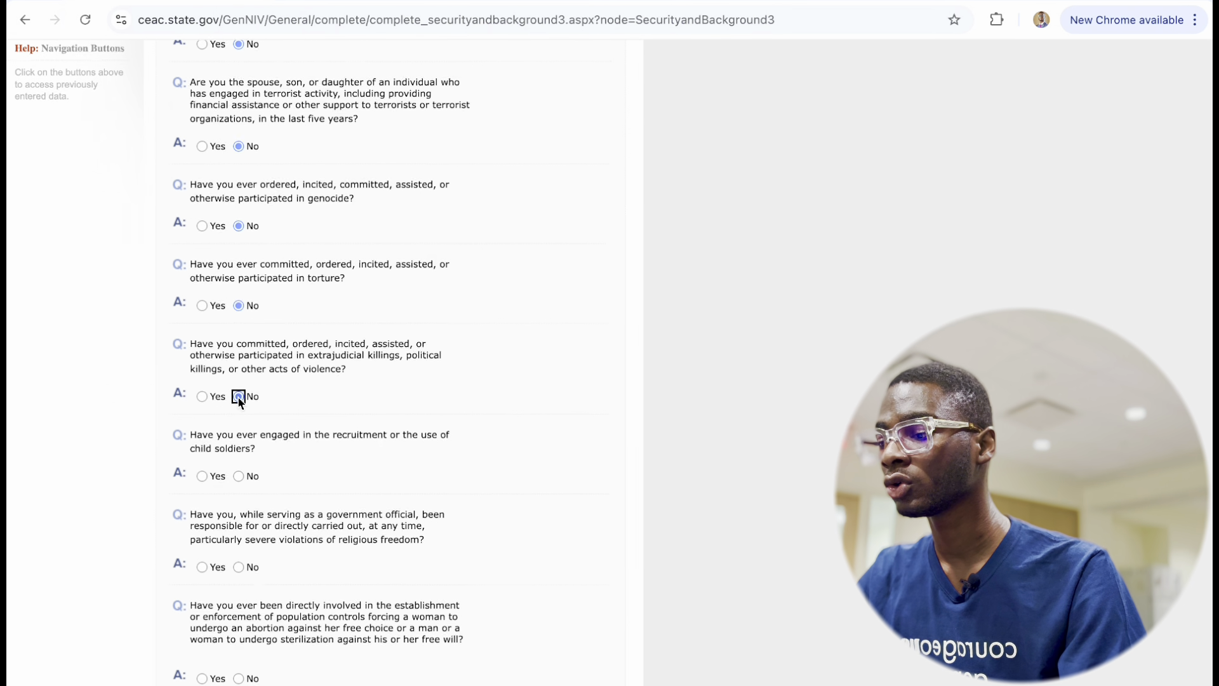
scroll(241, 362, down, 3)
click(238, 266)
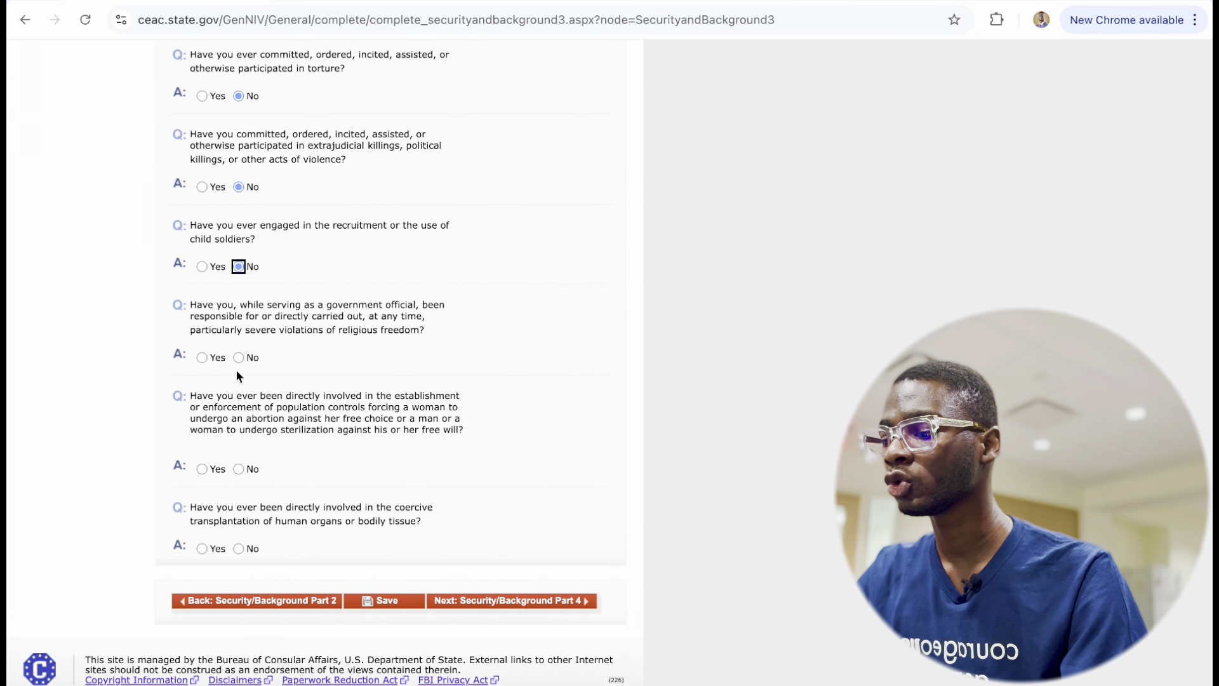
click(239, 358)
click(239, 470)
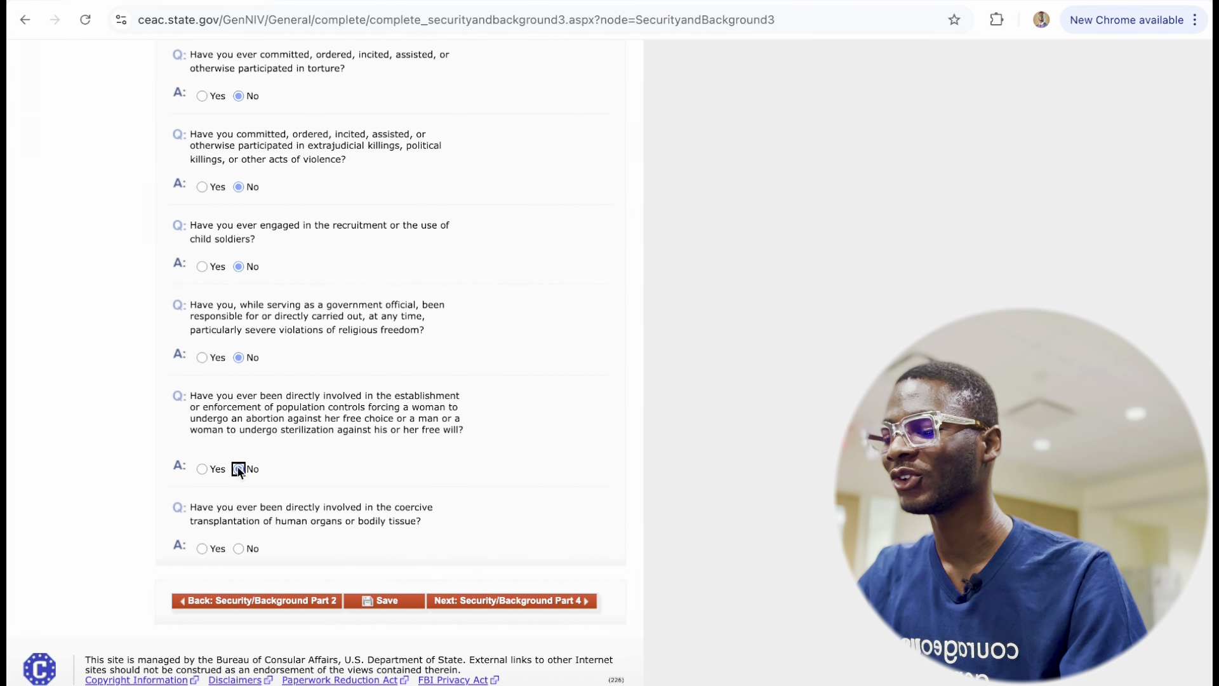
click(239, 548)
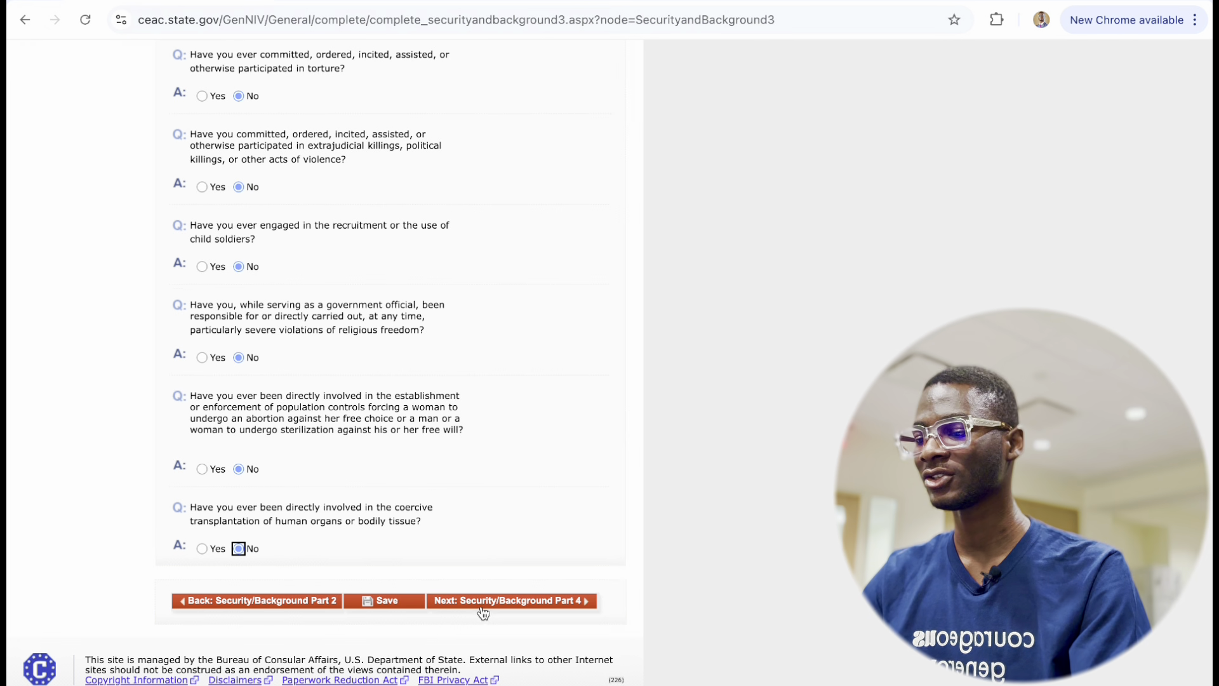
click(475, 602)
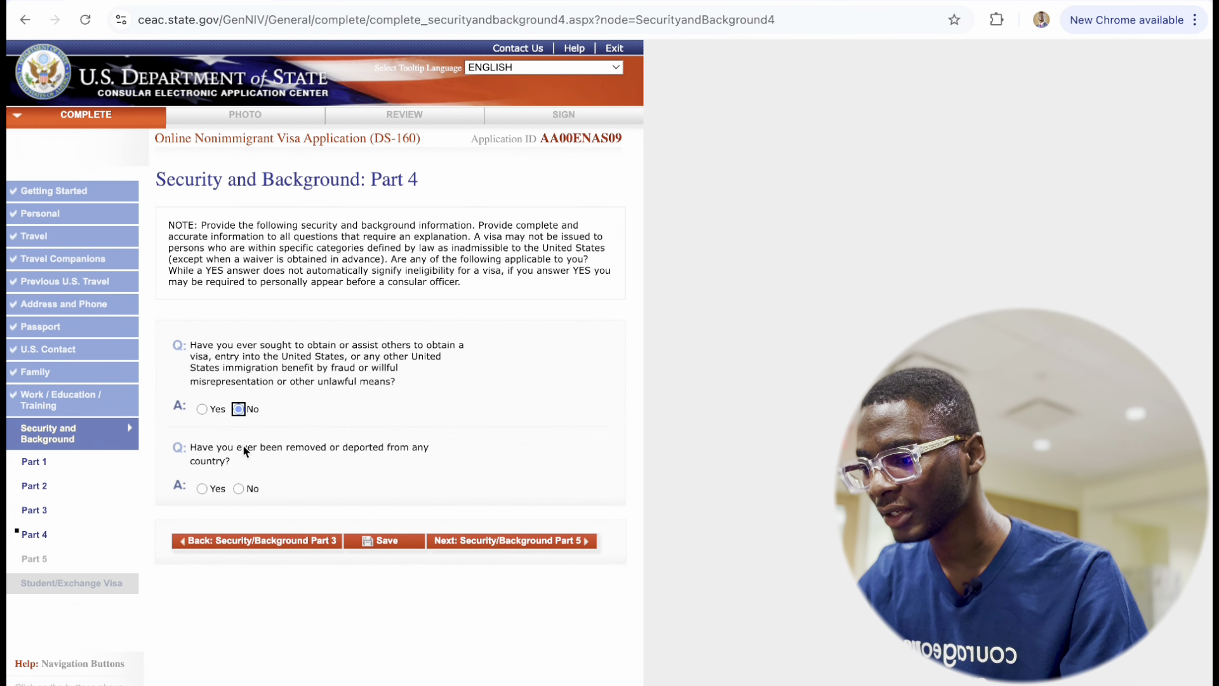
Answer No to the removed or deported question and save the application.
click(238, 489)
click(367, 545)
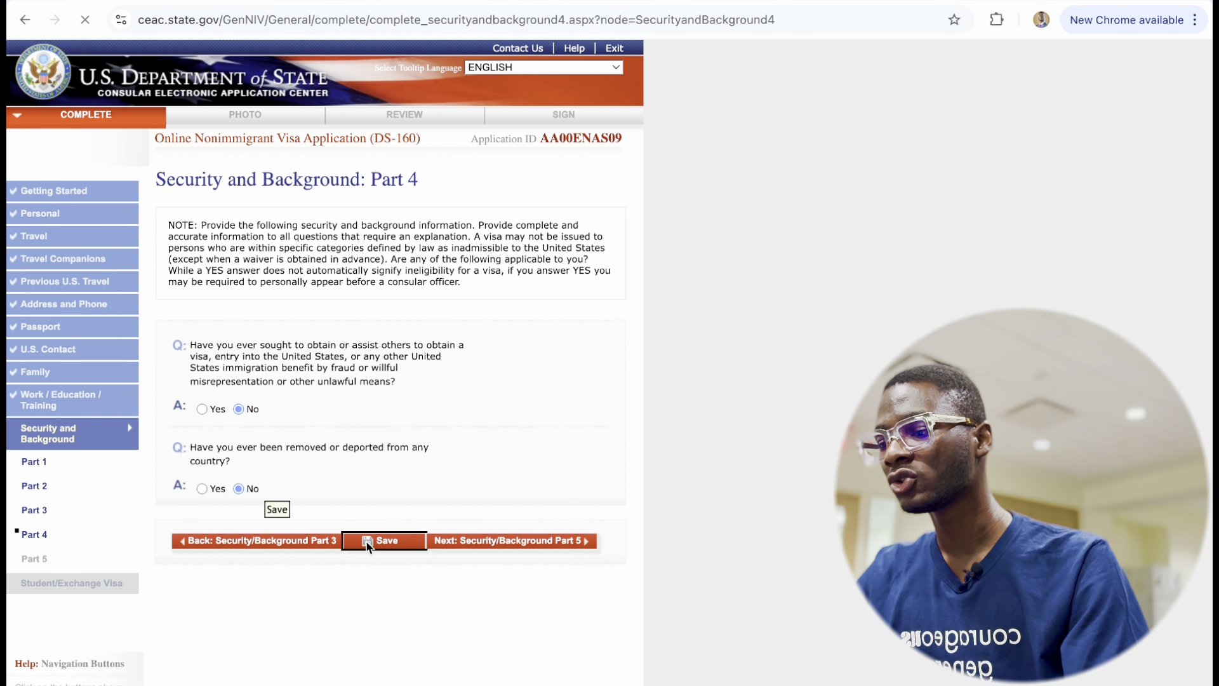
click(276, 335)
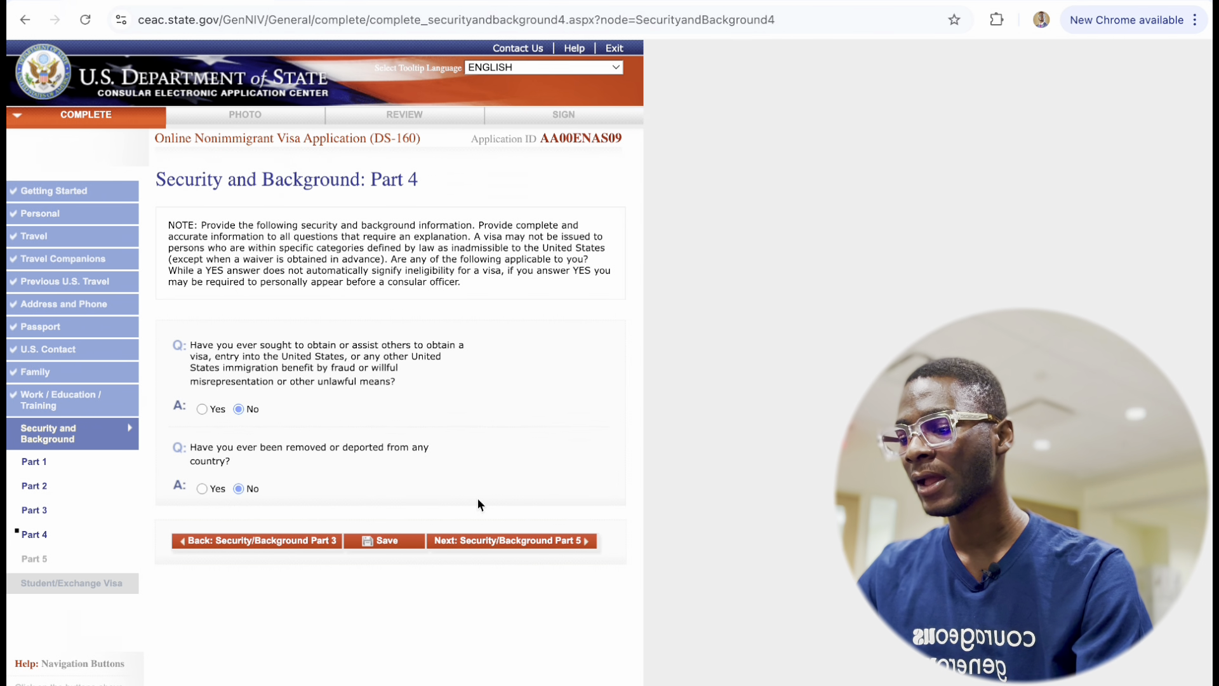
On Part 5, answer No to the child custody, illegal voting and tax-renunciation questions, then go to the next section.
click(485, 541)
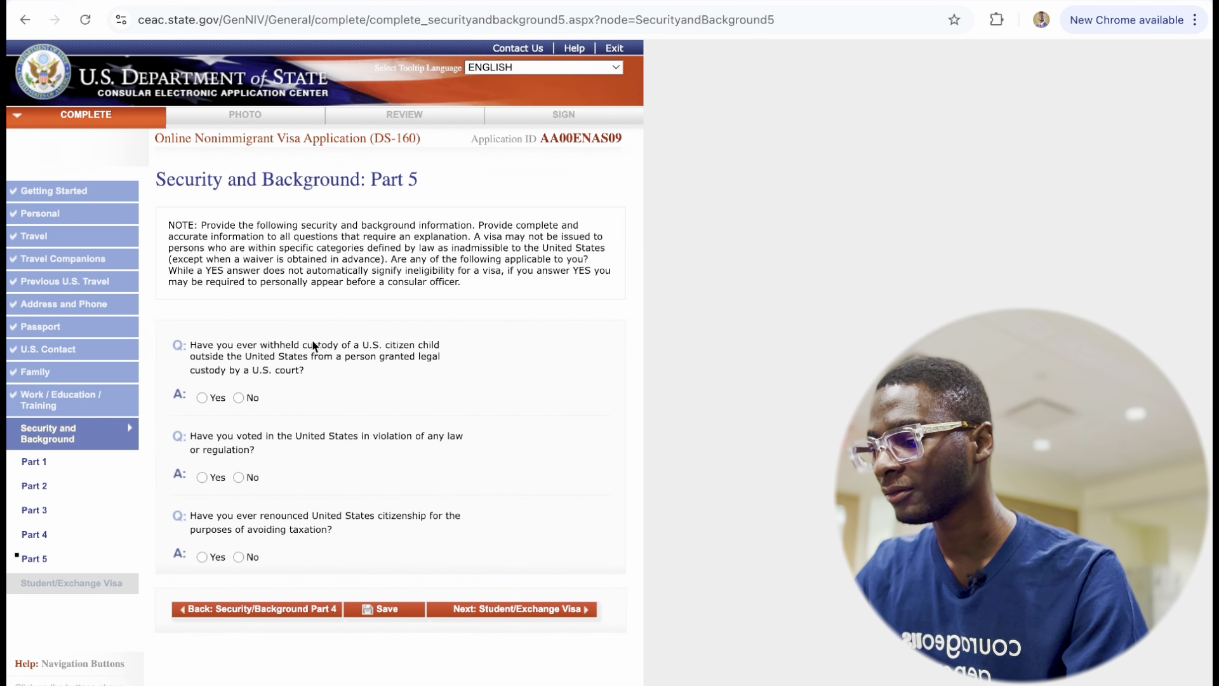
click(239, 398)
click(240, 477)
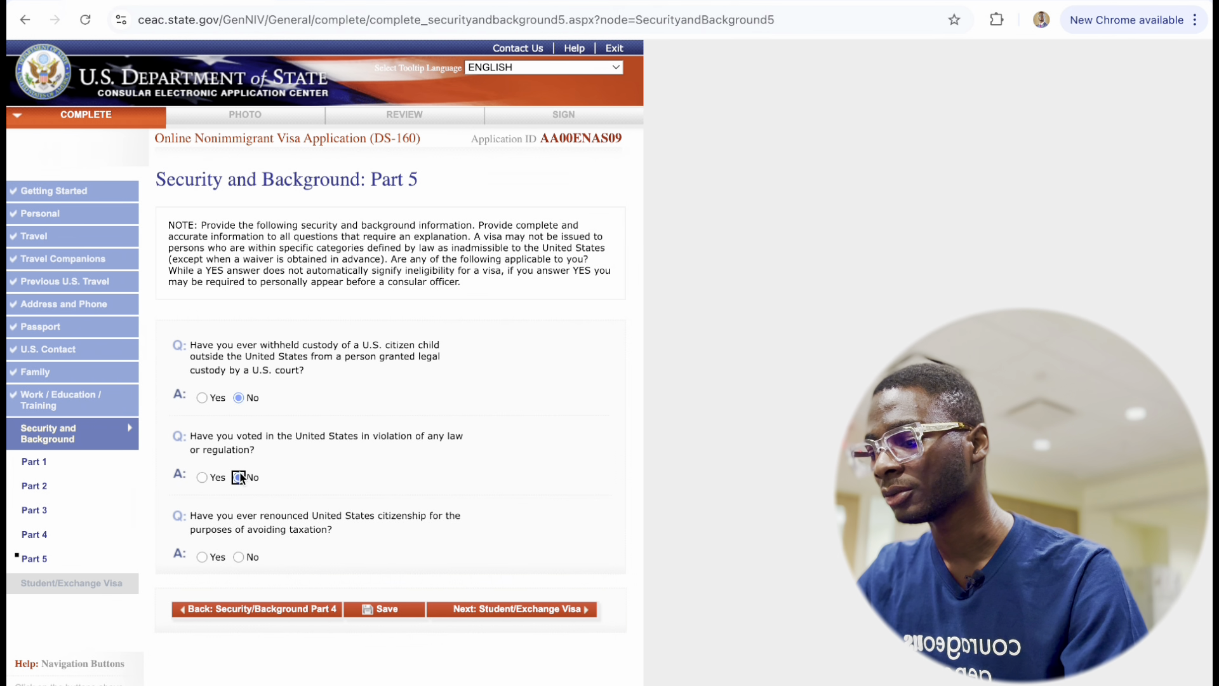
click(241, 557)
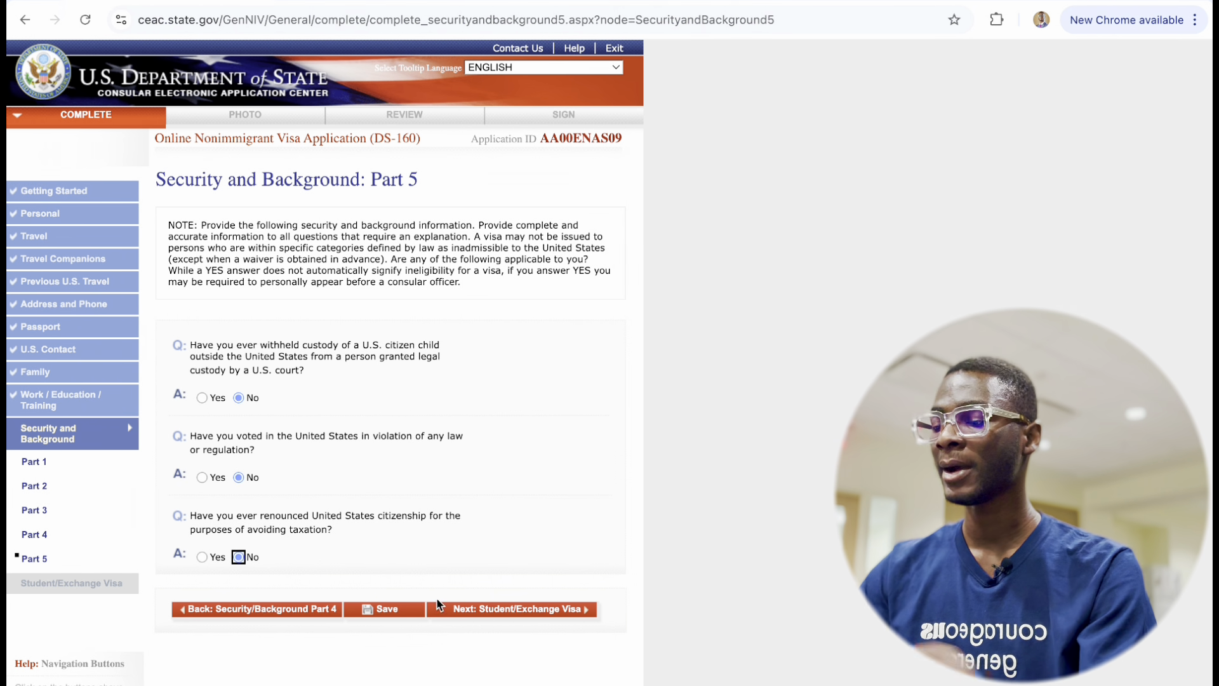
click(471, 609)
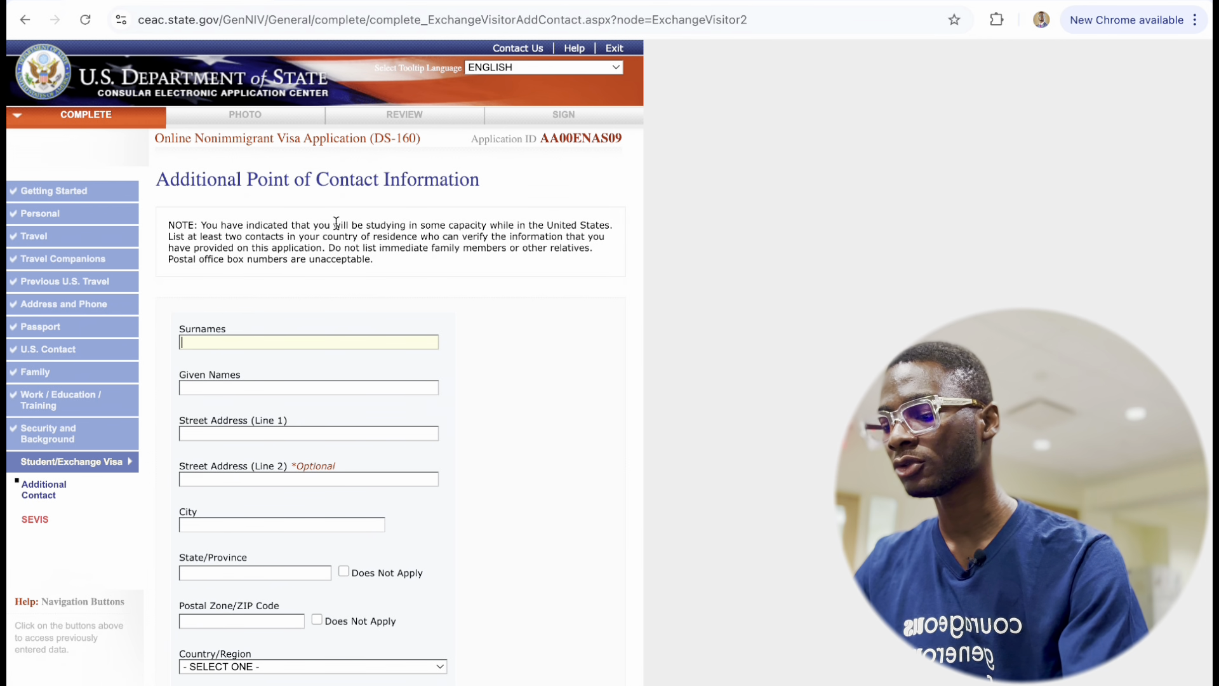
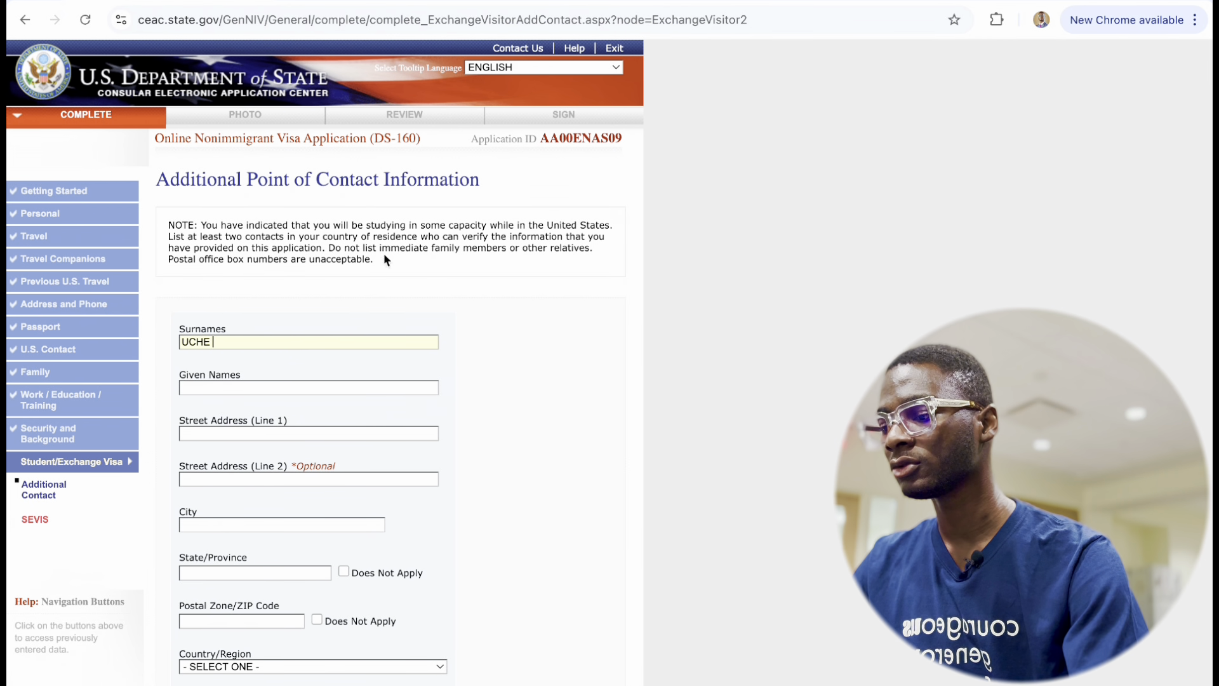
Enter the first contact's surname, given names and street address.
click(214, 387)
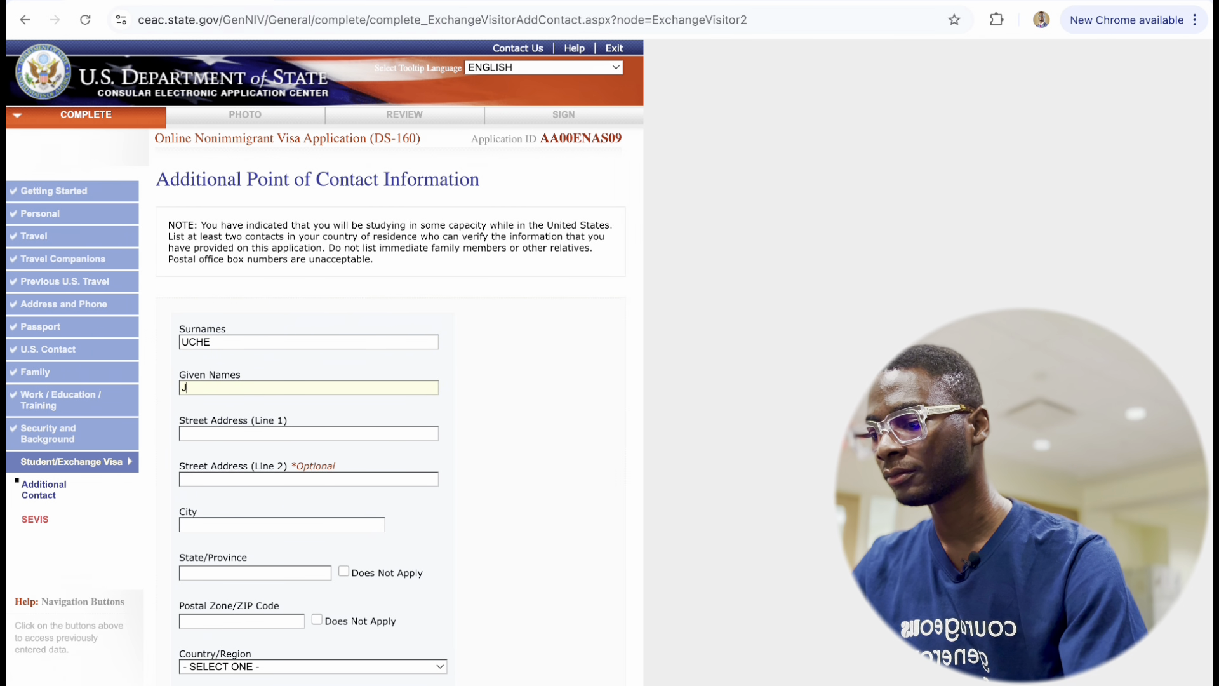
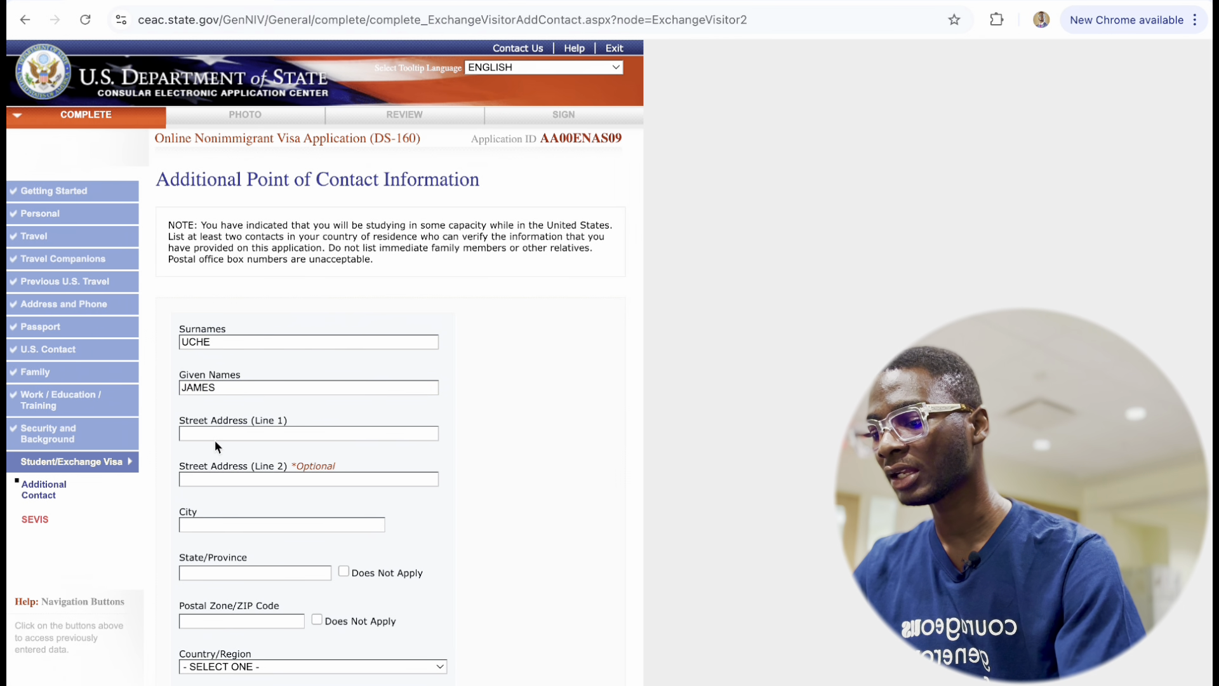
click(212, 433)
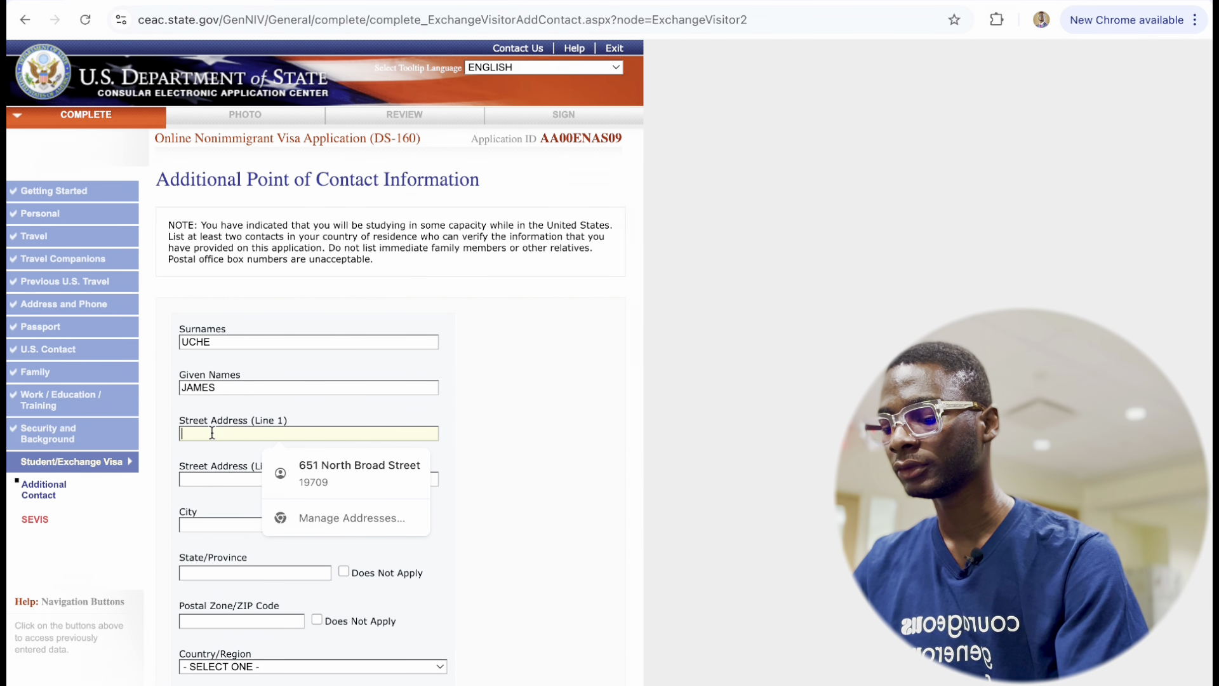
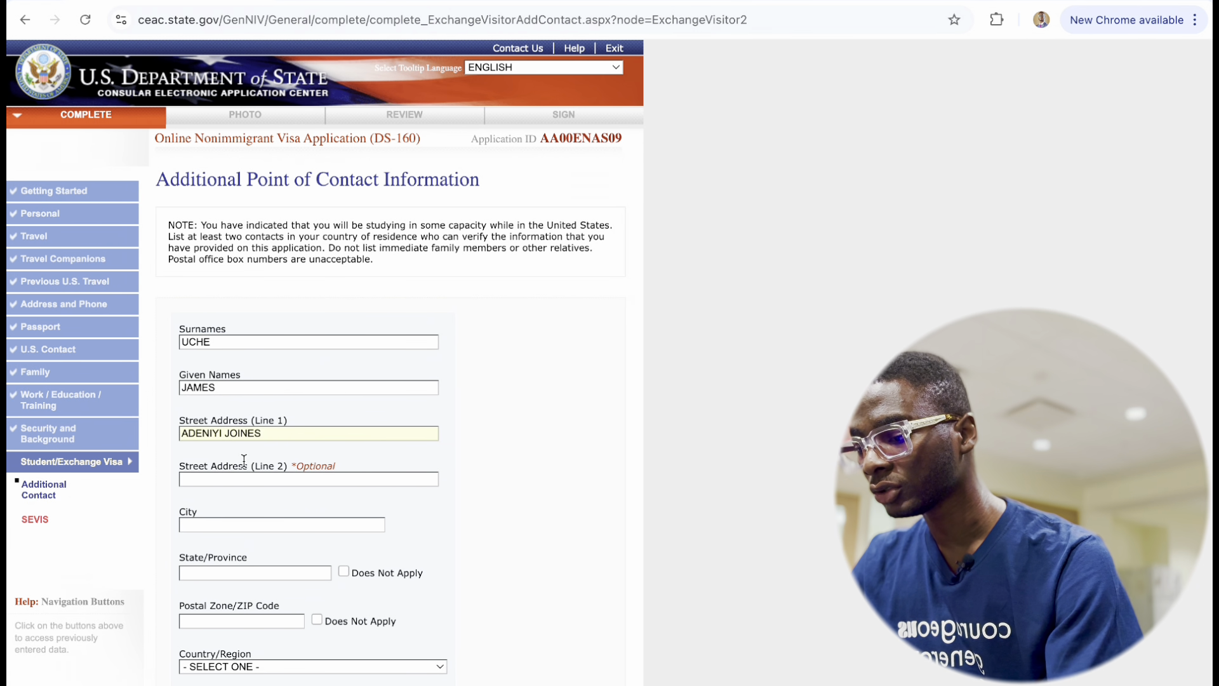
click(241, 433)
key(BackSpace)
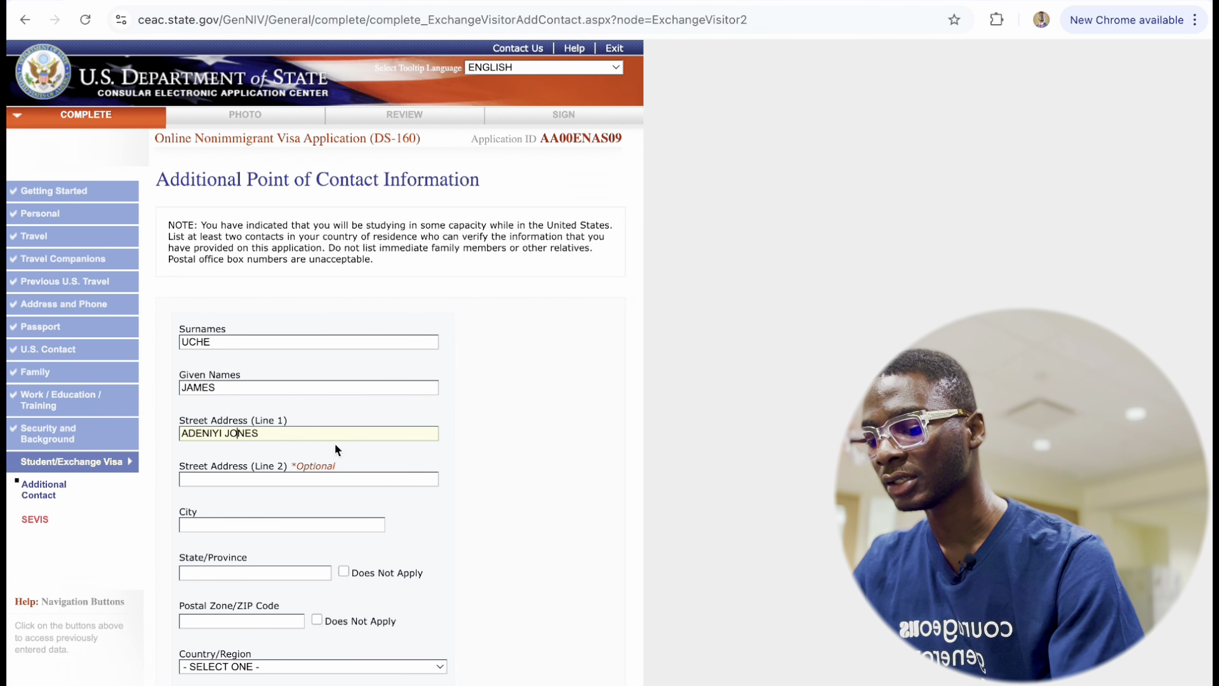
text(IKEJA)
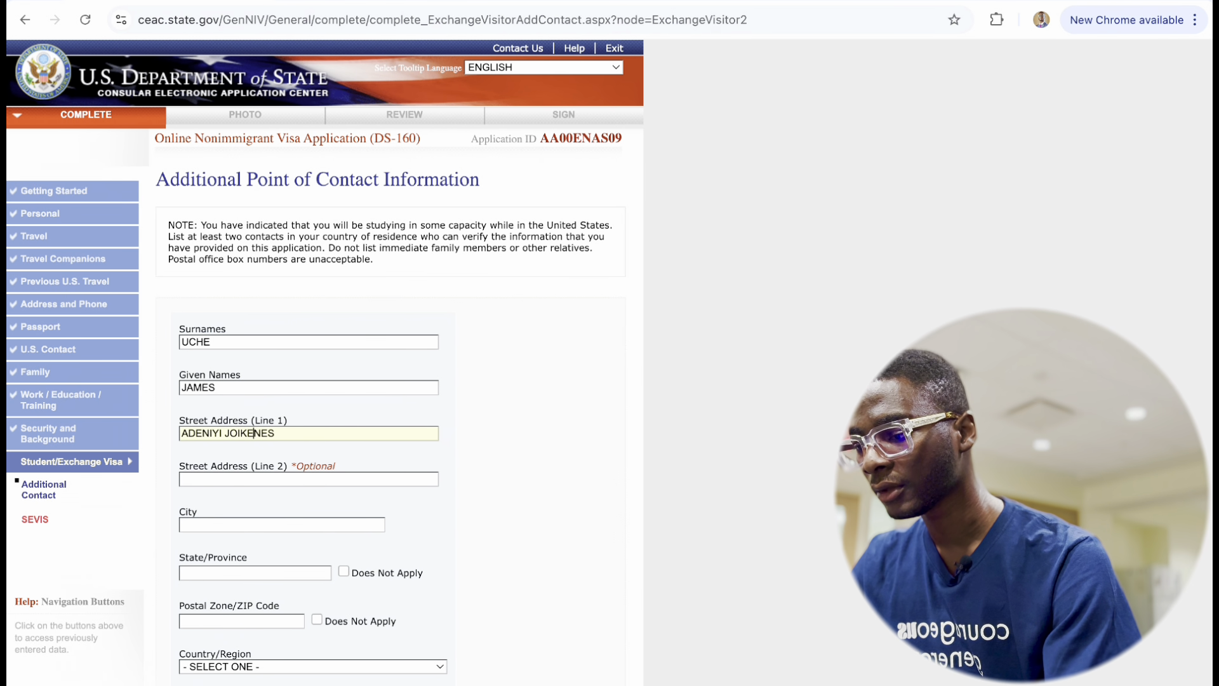
key(BackSpace)
key(BackSpace)
key(BackSpace)
key(BackSpace)
key(BackSpace)
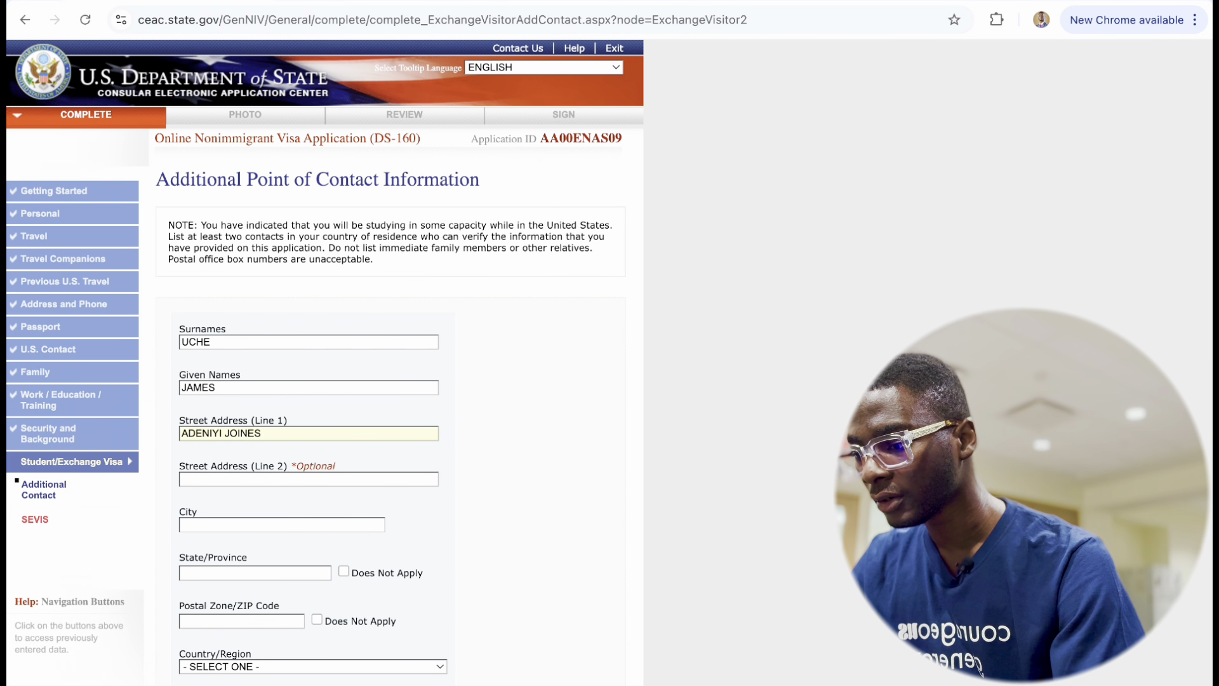
Fill in the contact's city and state, mark the postal code Does Not Apply, and set country to NIGERIA.
click(215, 524)
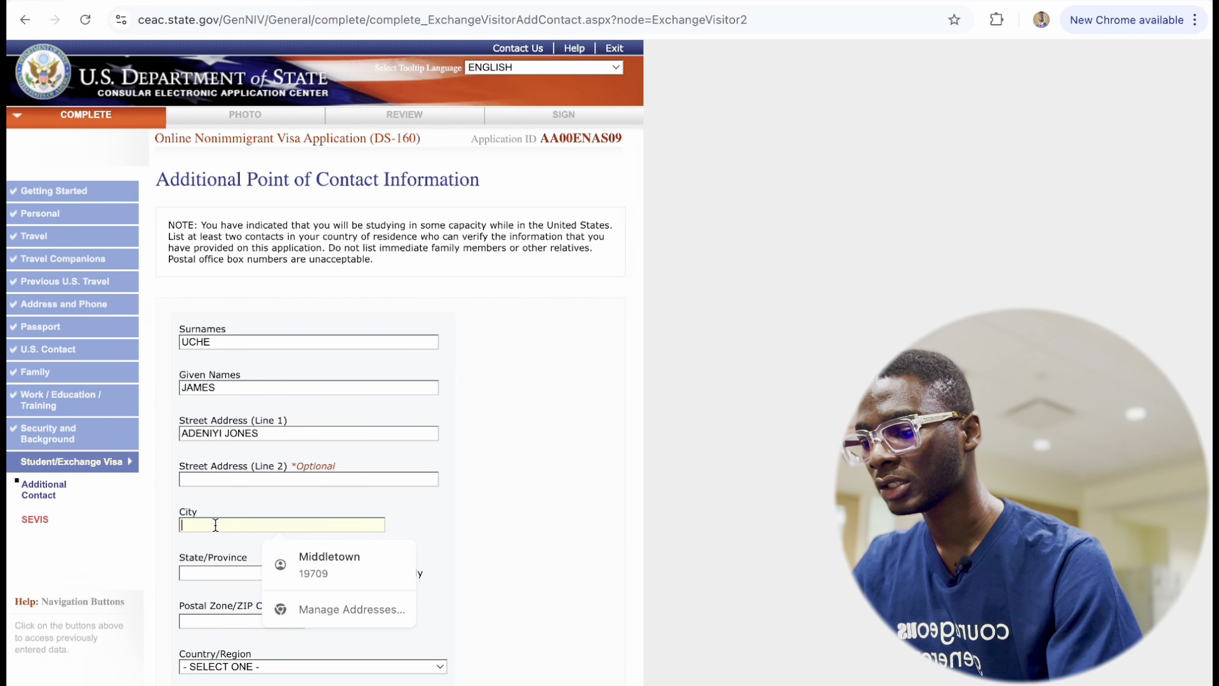
text(IKEJA)
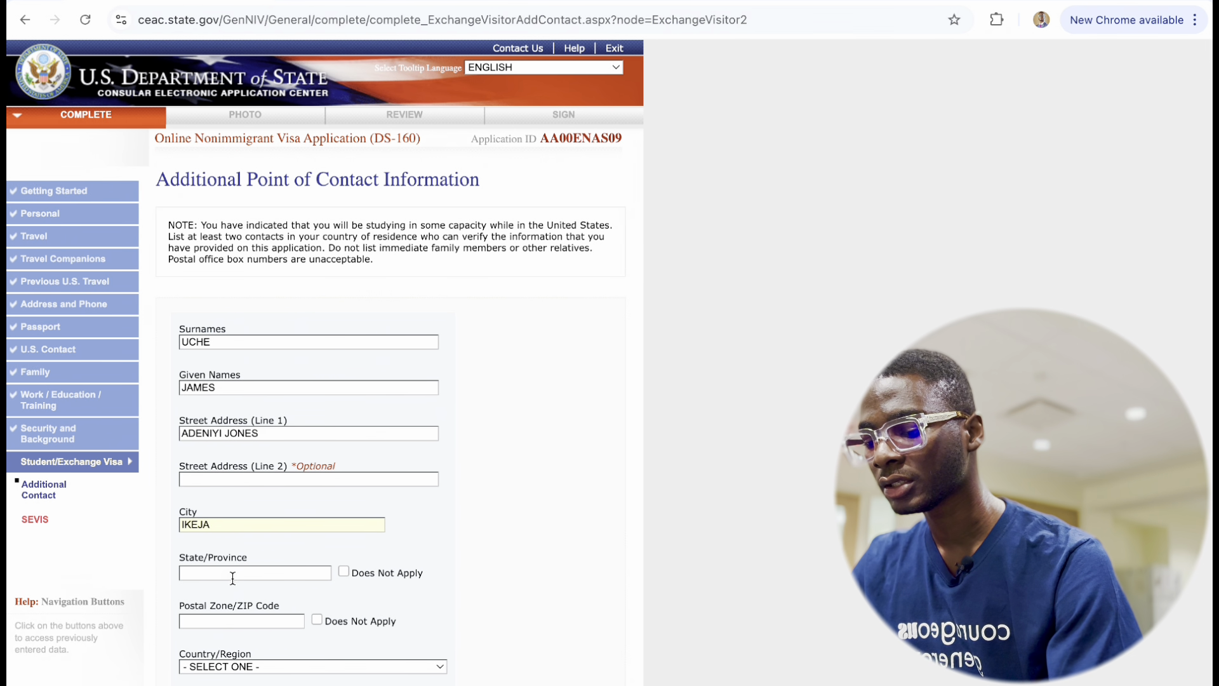
click(225, 572)
text(LAGOS)
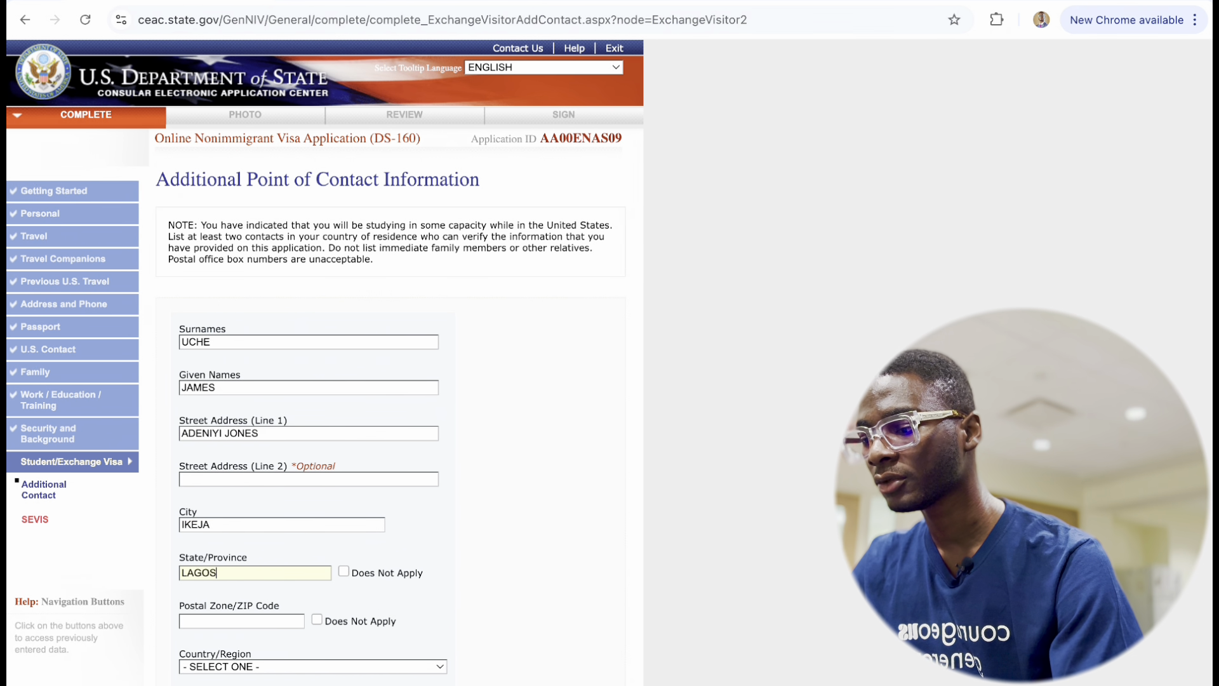
scroll(213, 648, down, 3)
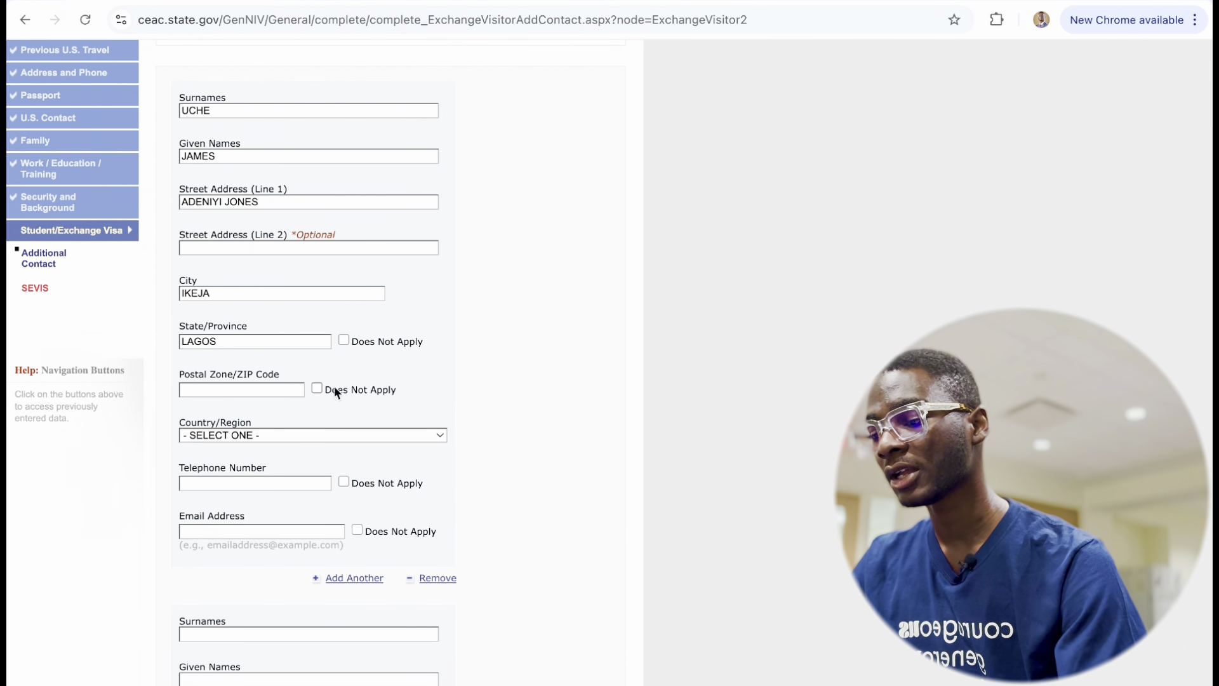
click(317, 389)
scroll(278, 438, down, 2)
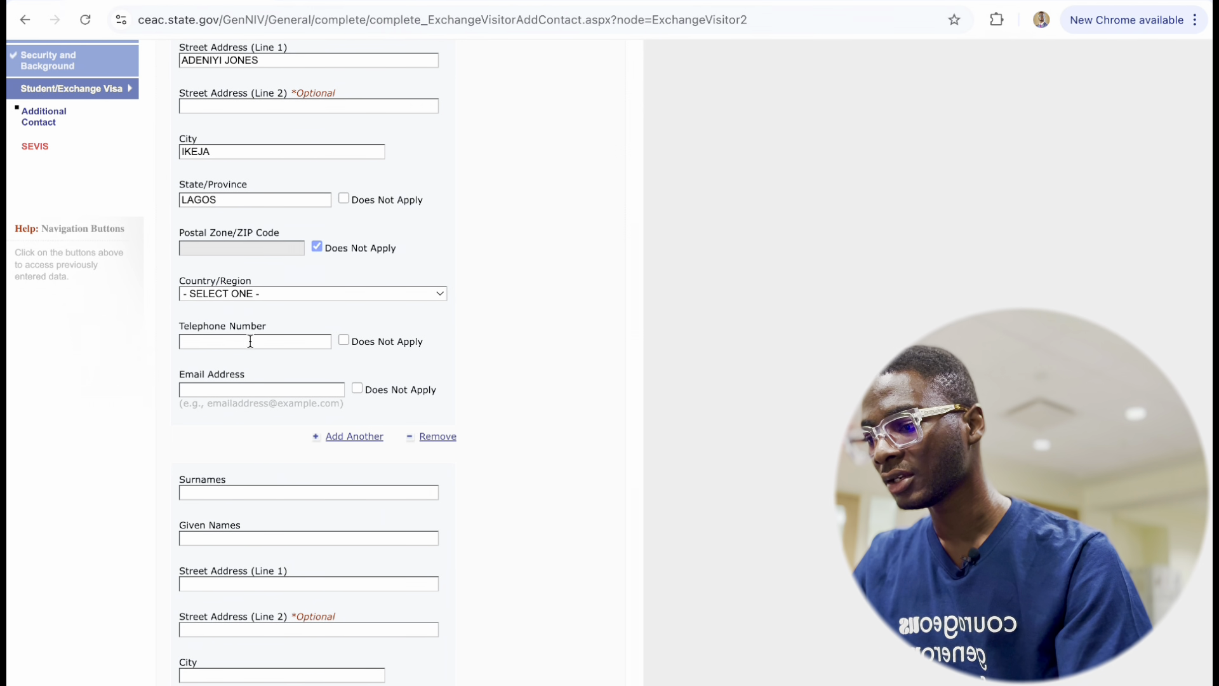
click(255, 293)
scroll(250, 492, down, 20)
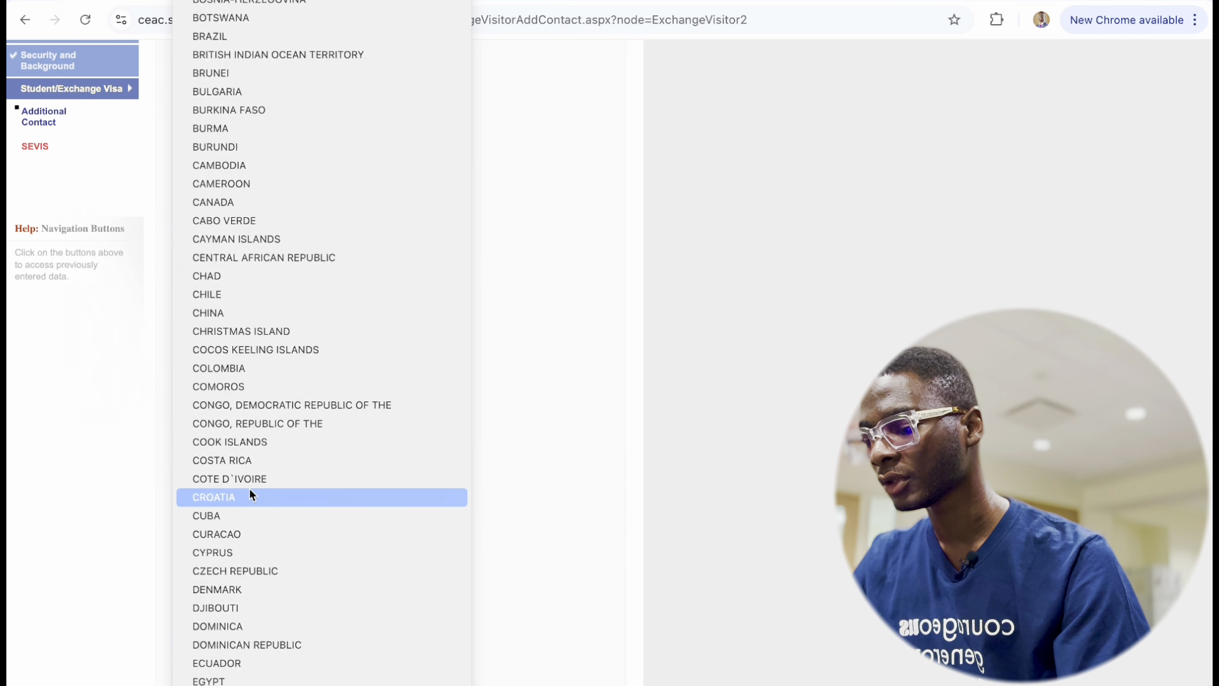
scroll(258, 407, up, 2)
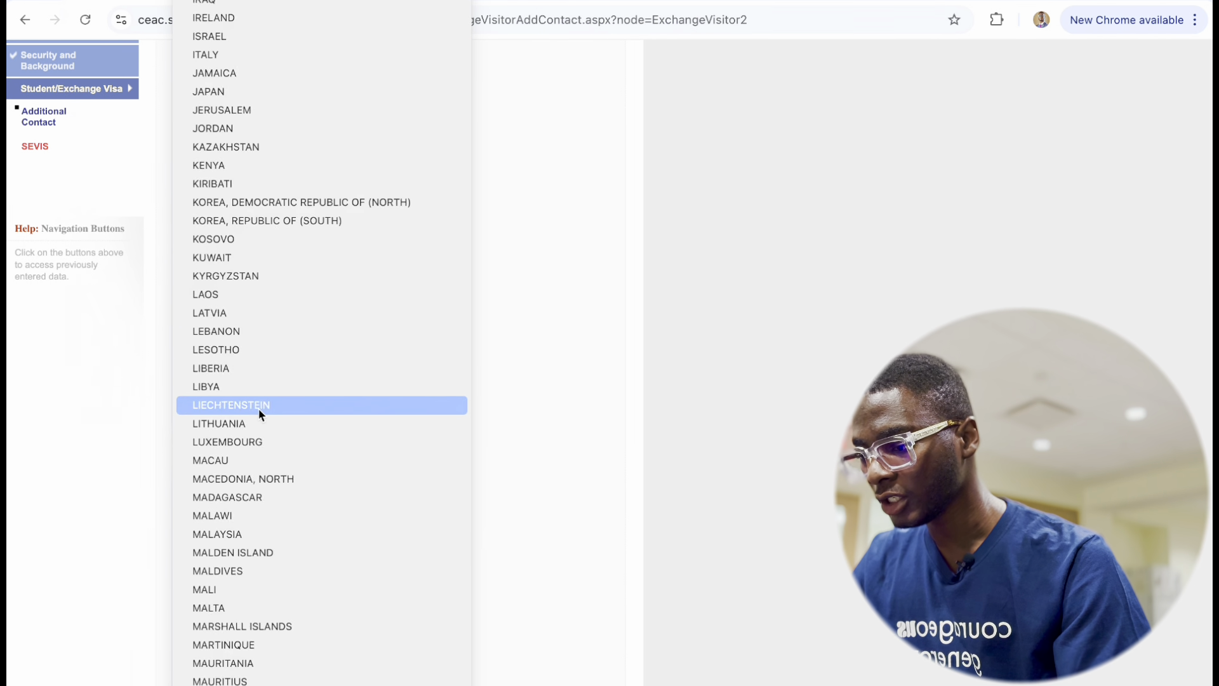
scroll(258, 408, down, 7)
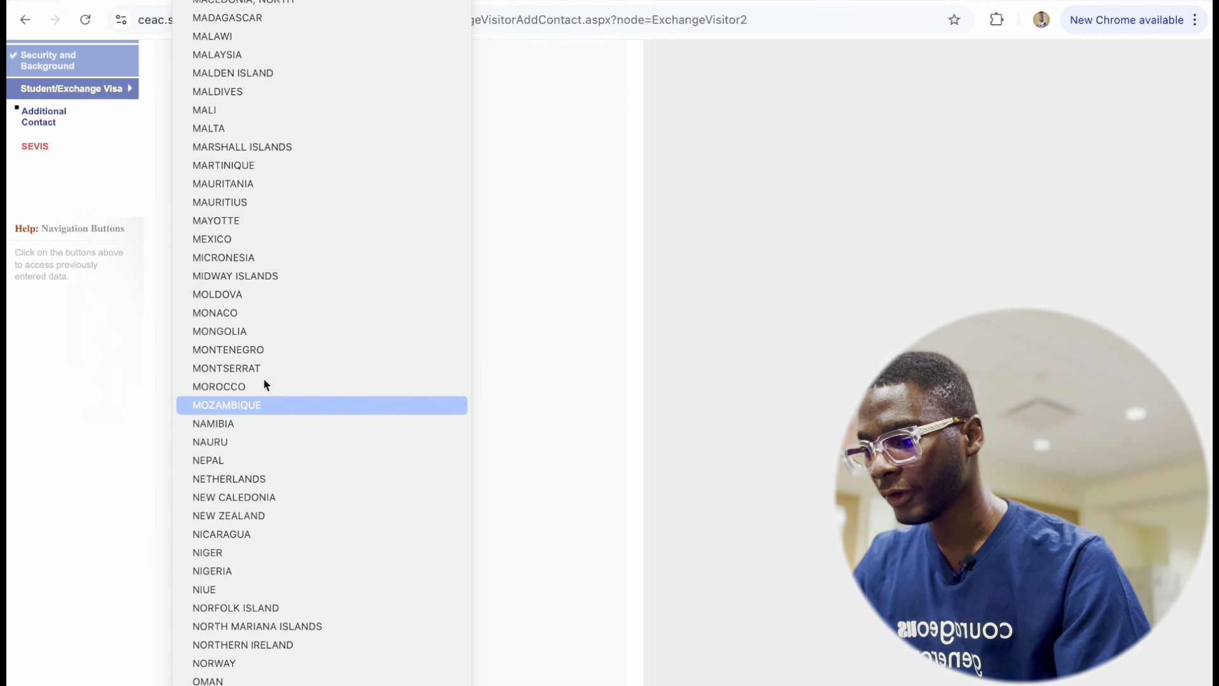
click(229, 570)
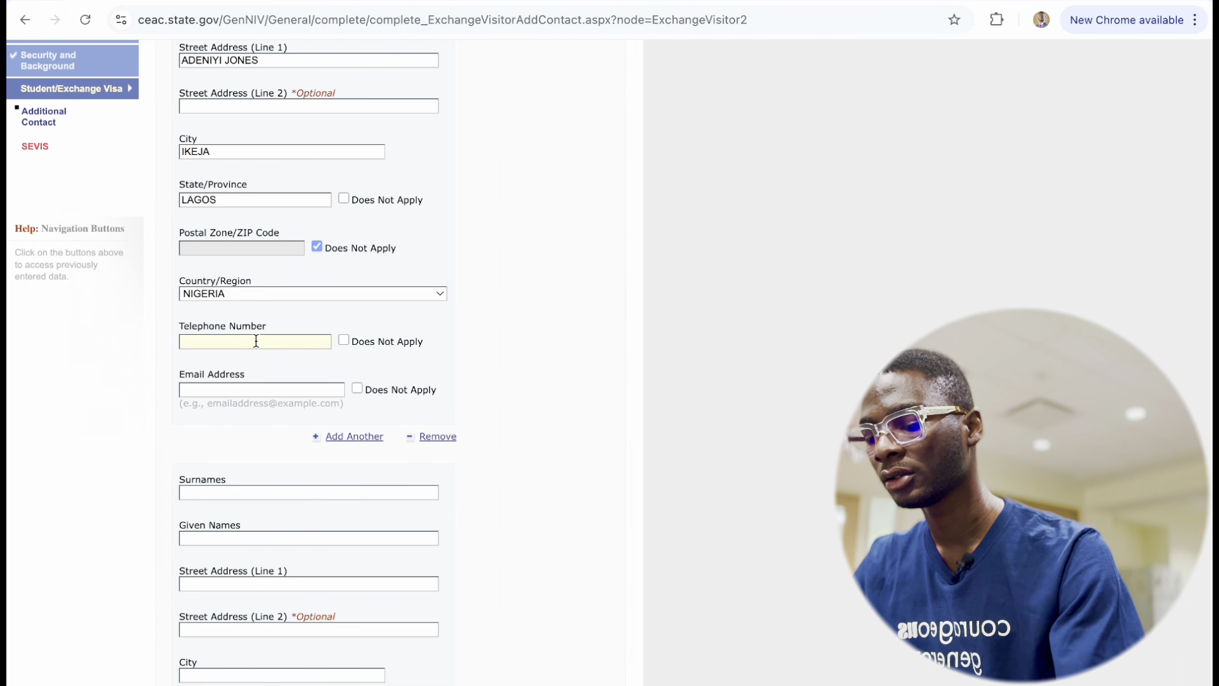
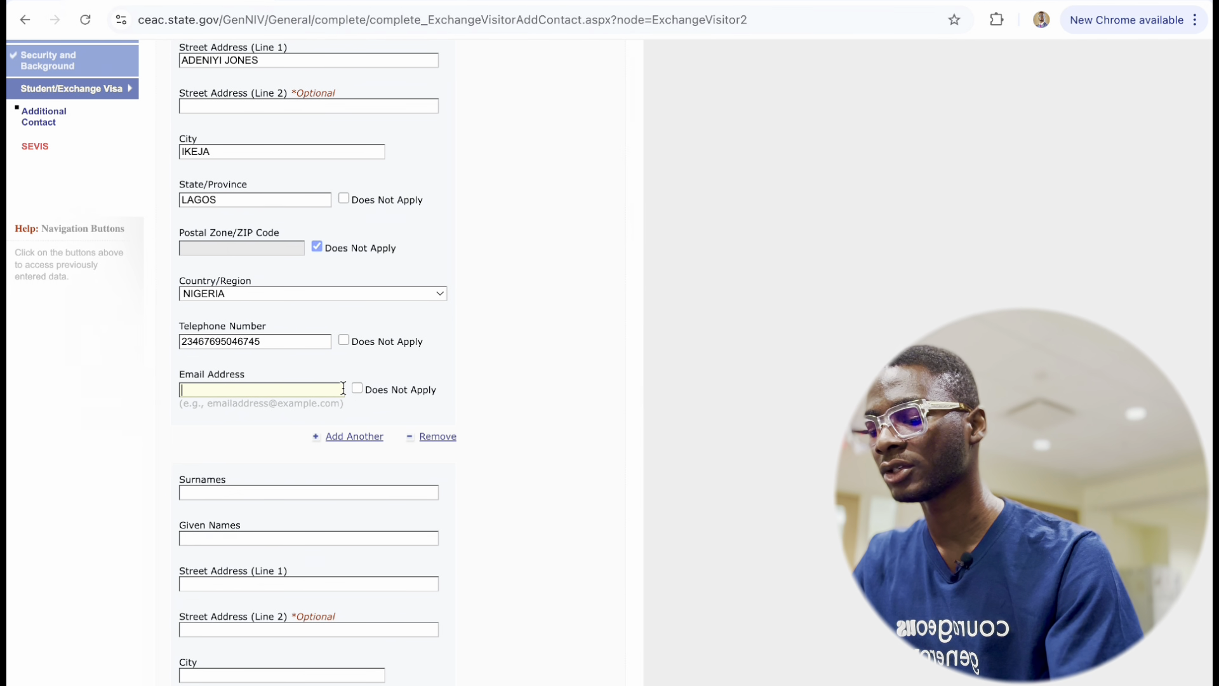
Enter the contact's telephone number and e-mail address.
text(oesnejfrgo)
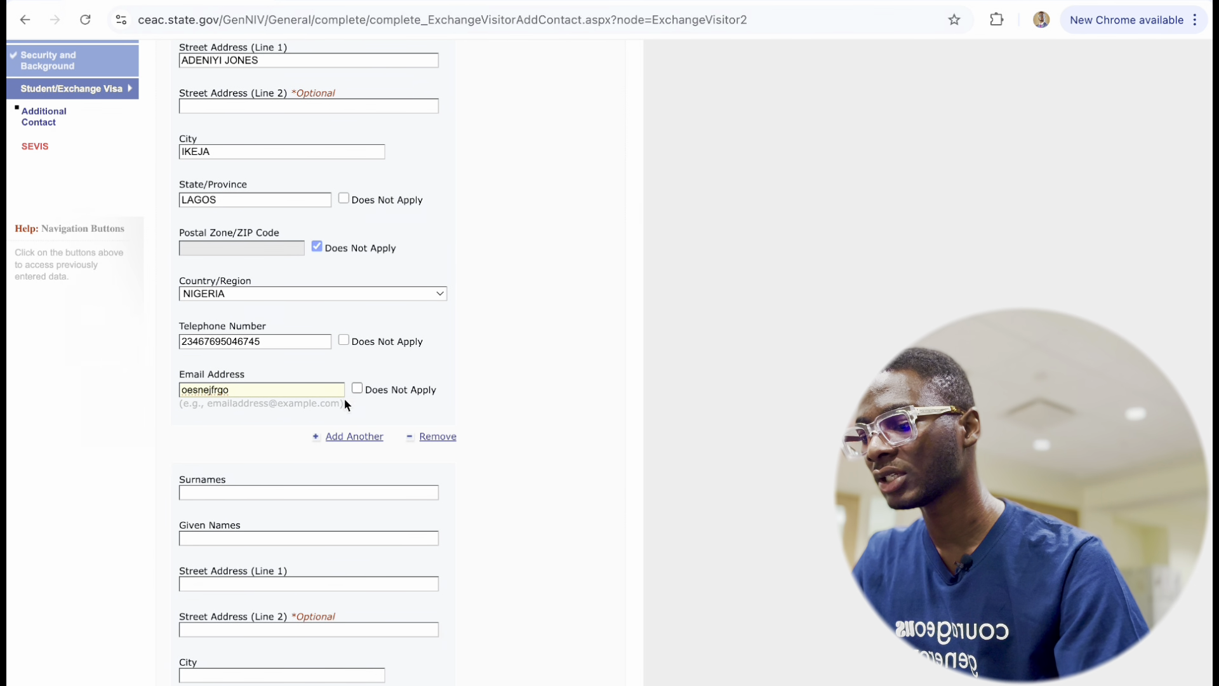
scroll(257, 508, down, 4)
scroll(242, 530, down, 3)
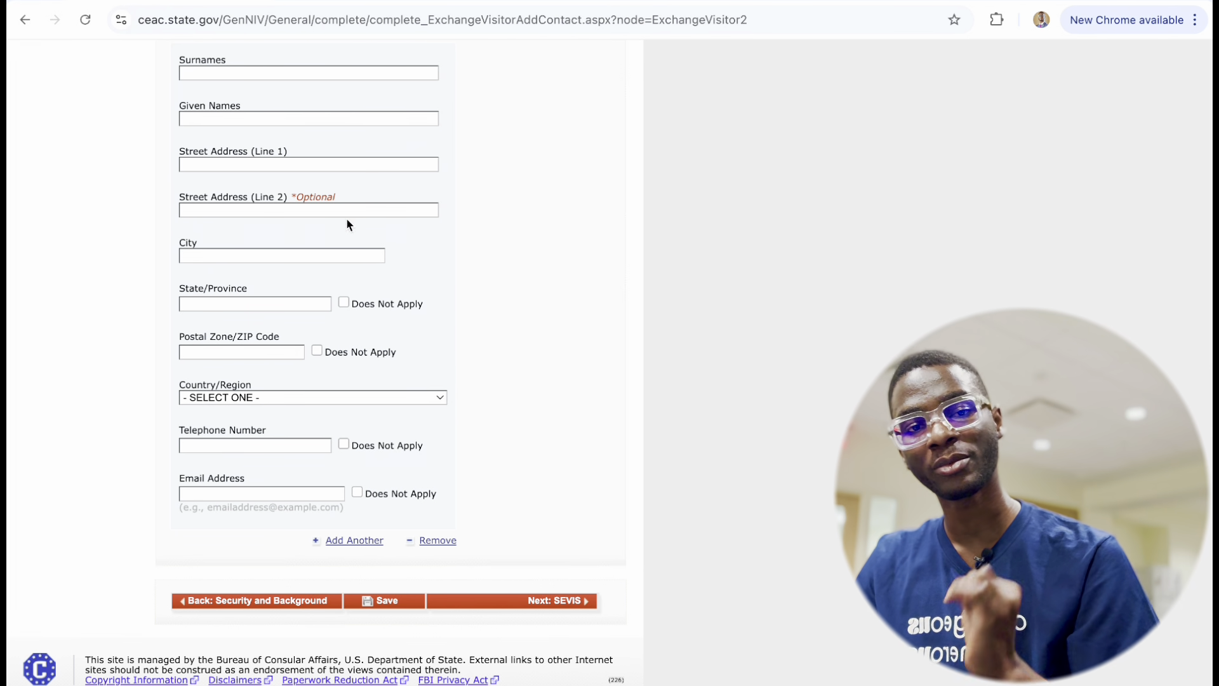
Enter the second contact's name and street address.
scroll(249, 204, up, 3)
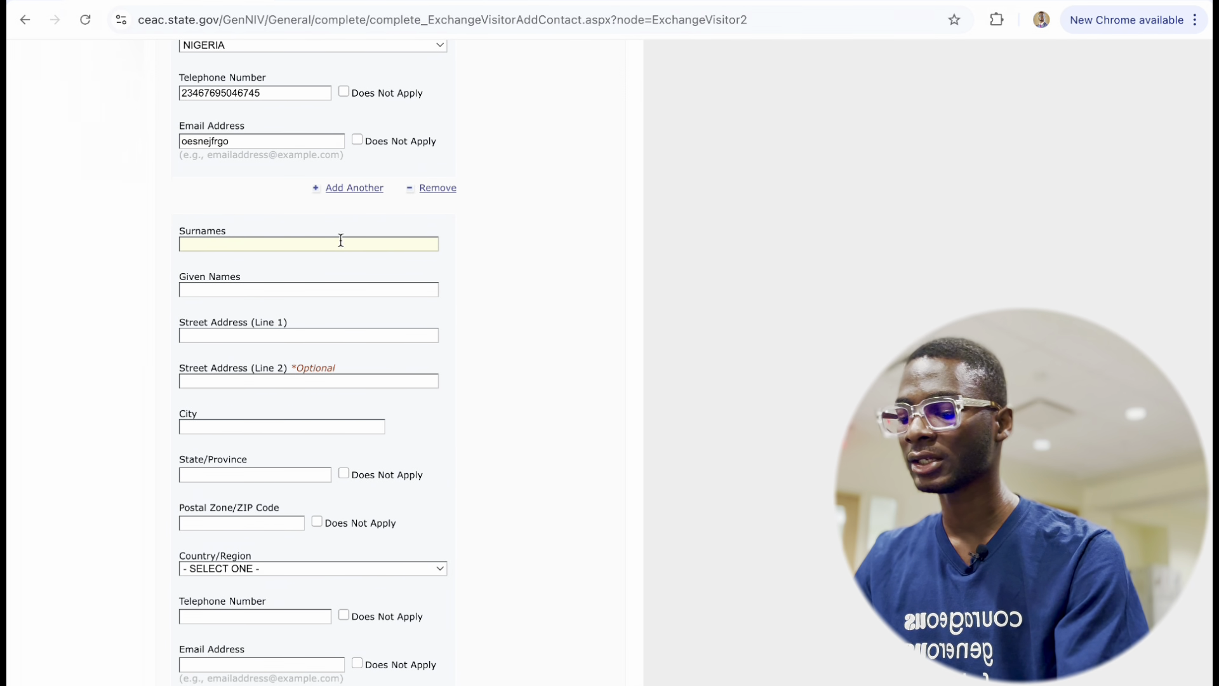
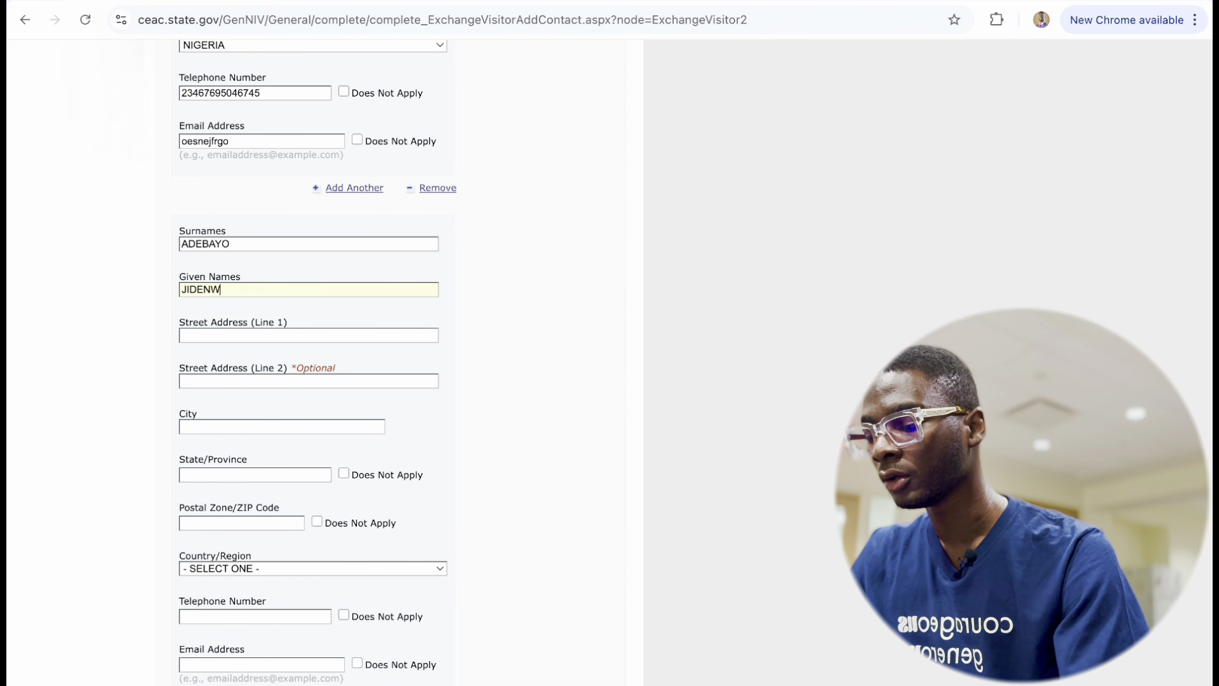
click(207, 334)
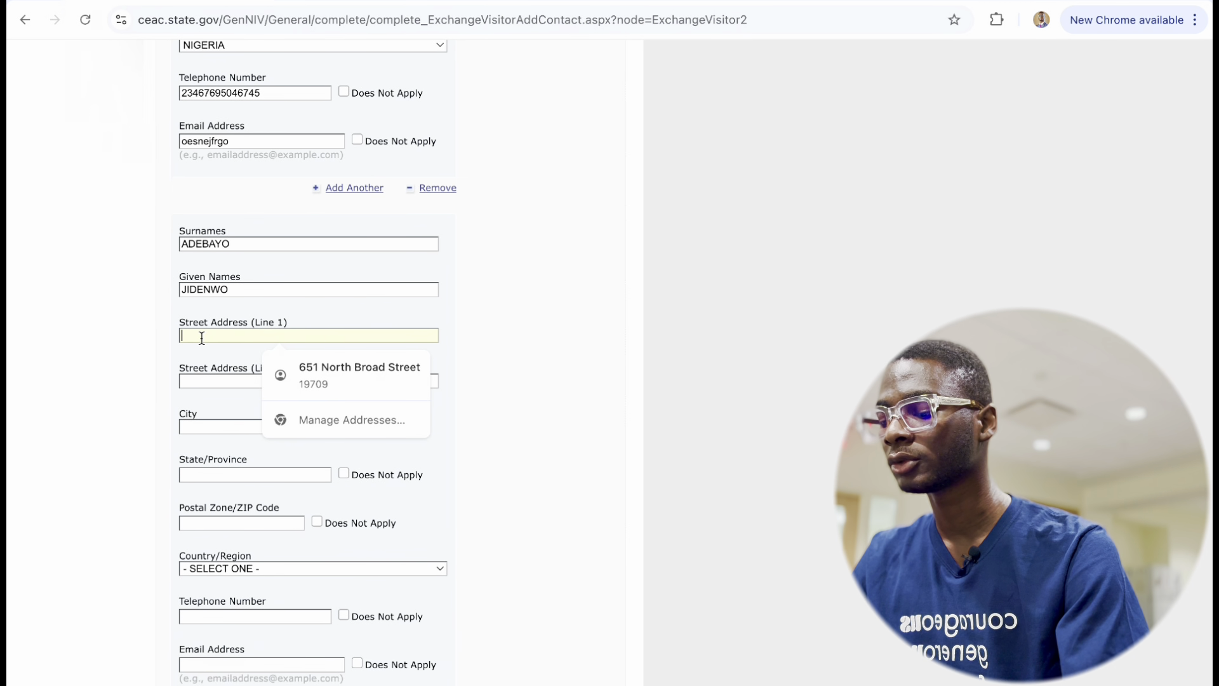
text(APAPA)
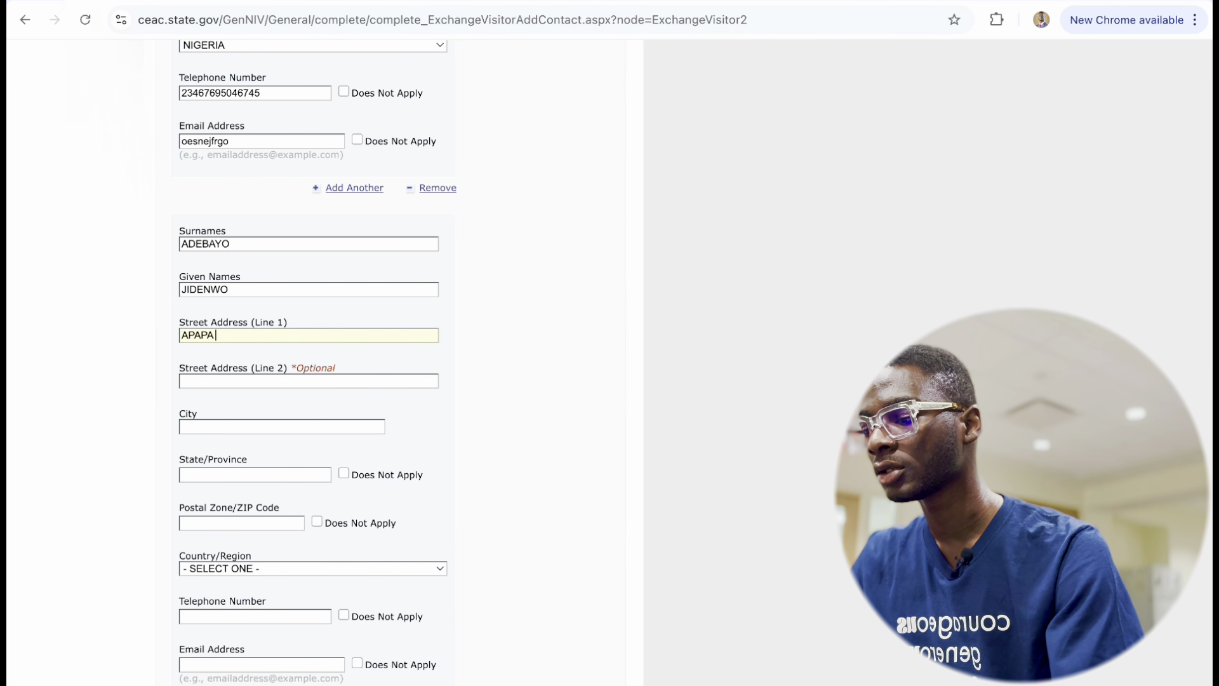
text( STRREE)
key(BackSpace)
key(BackSpace)
key(BackSpace)
key(BackSpace)
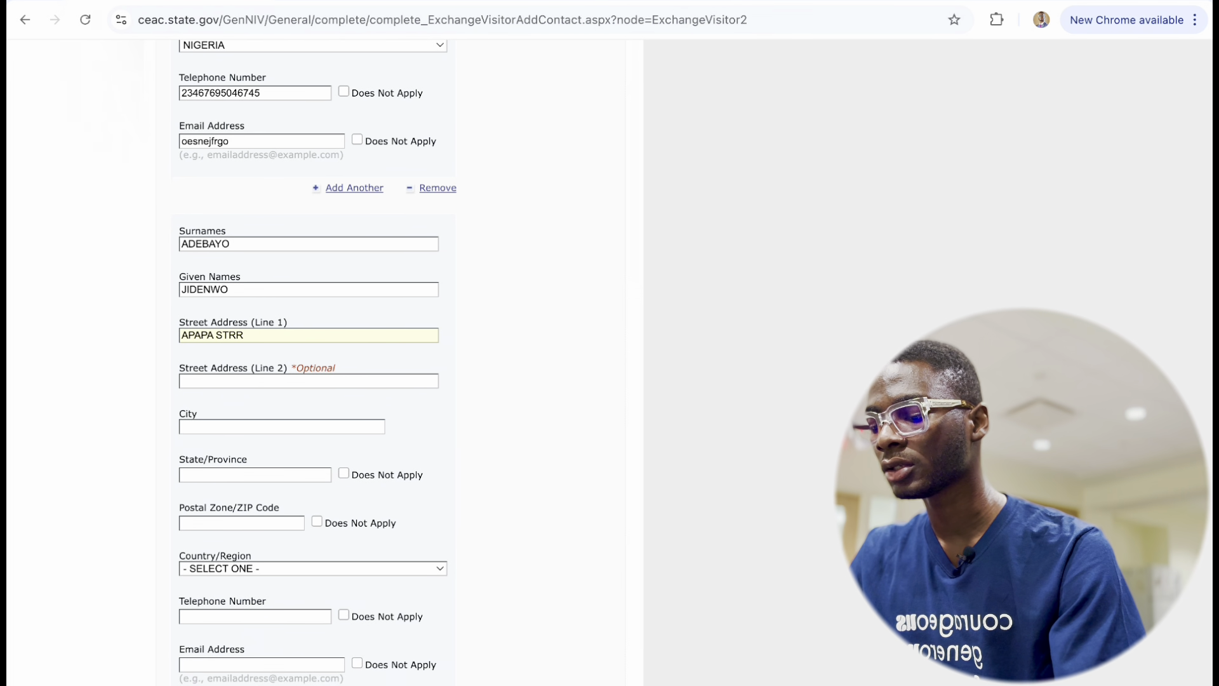
text(REETR)
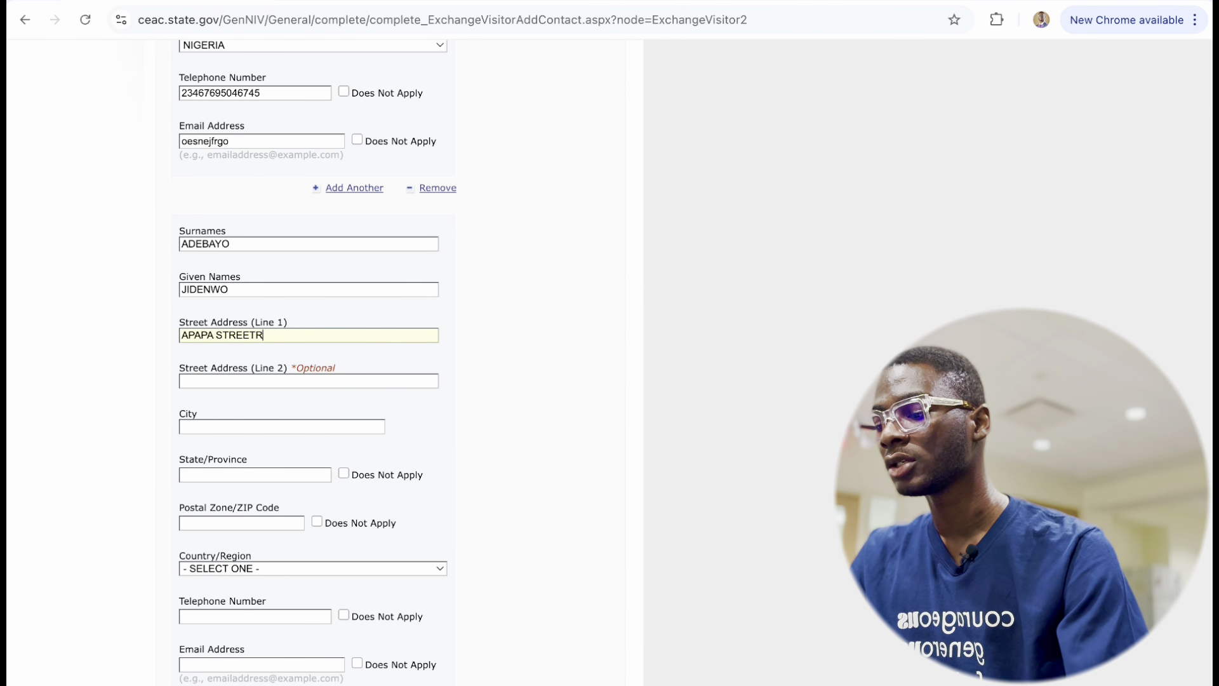
Fill in the second contact's city, state and postal code, and set the country to NIGERIA.
click(200, 422)
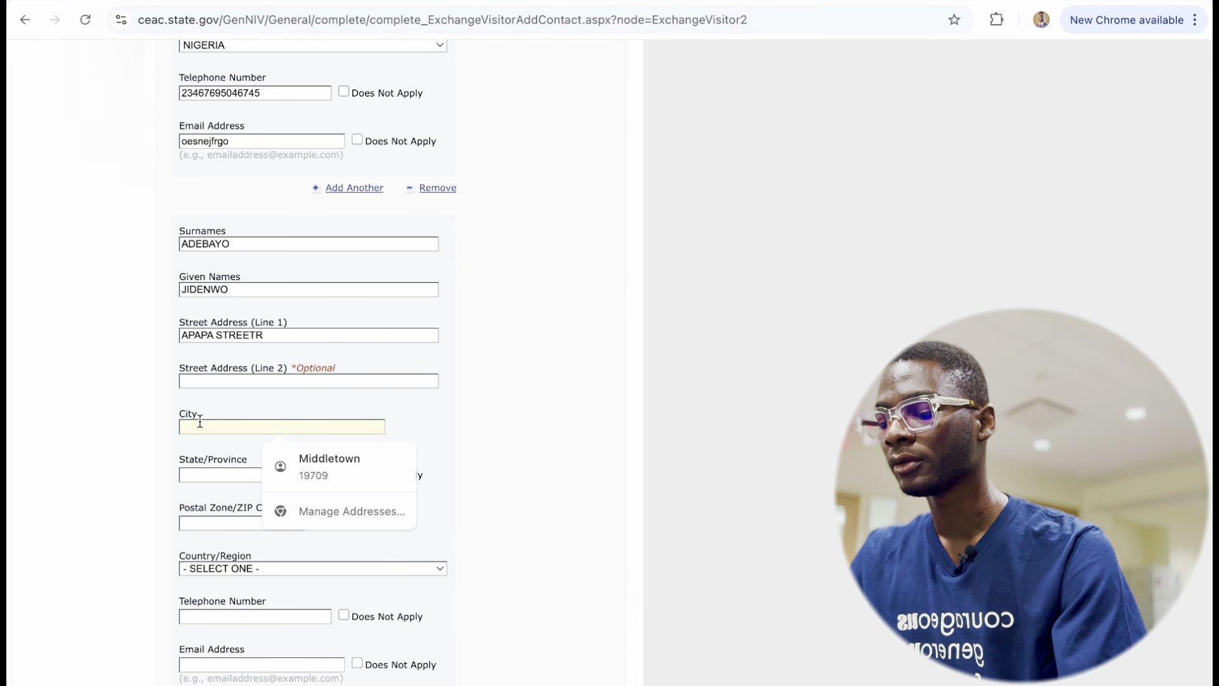
text(VICTORI)
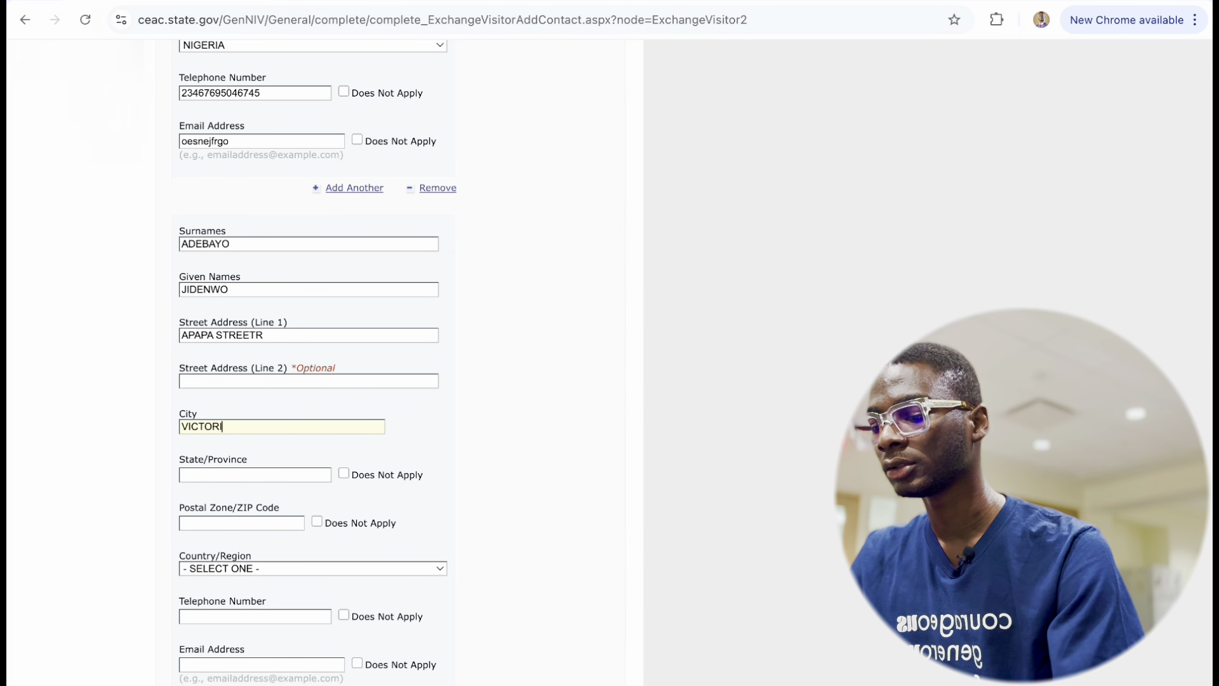
text(A ISLANF)
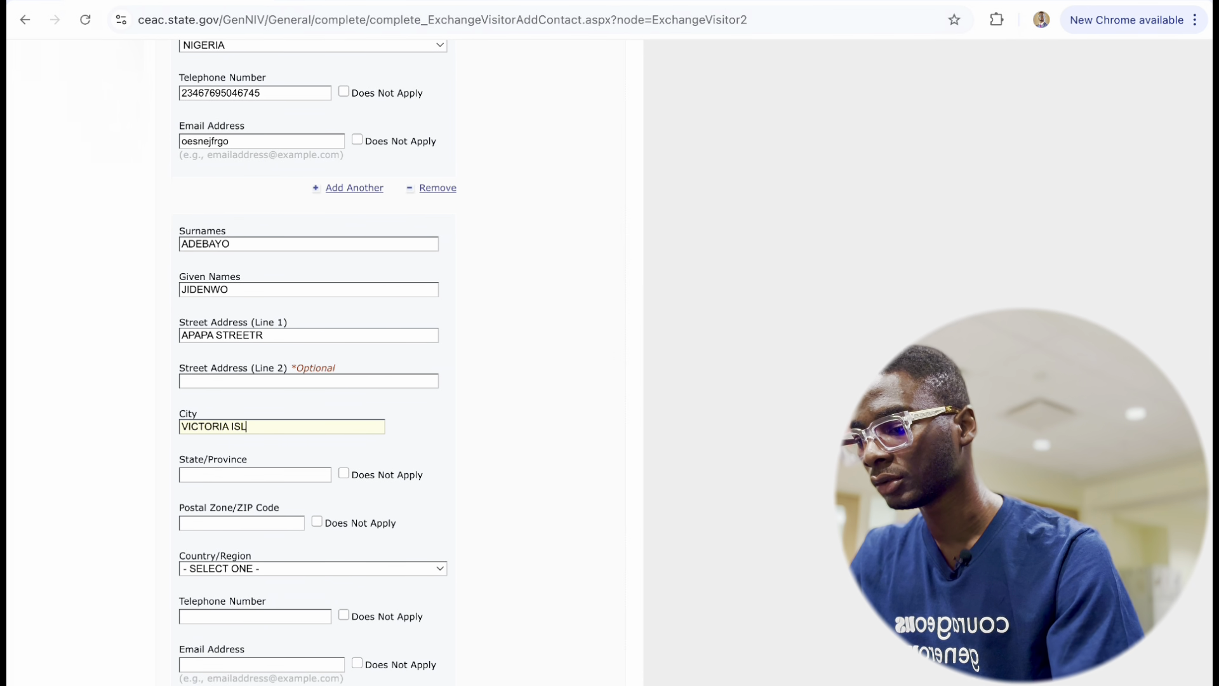
click(192, 476)
text(LAGOS)
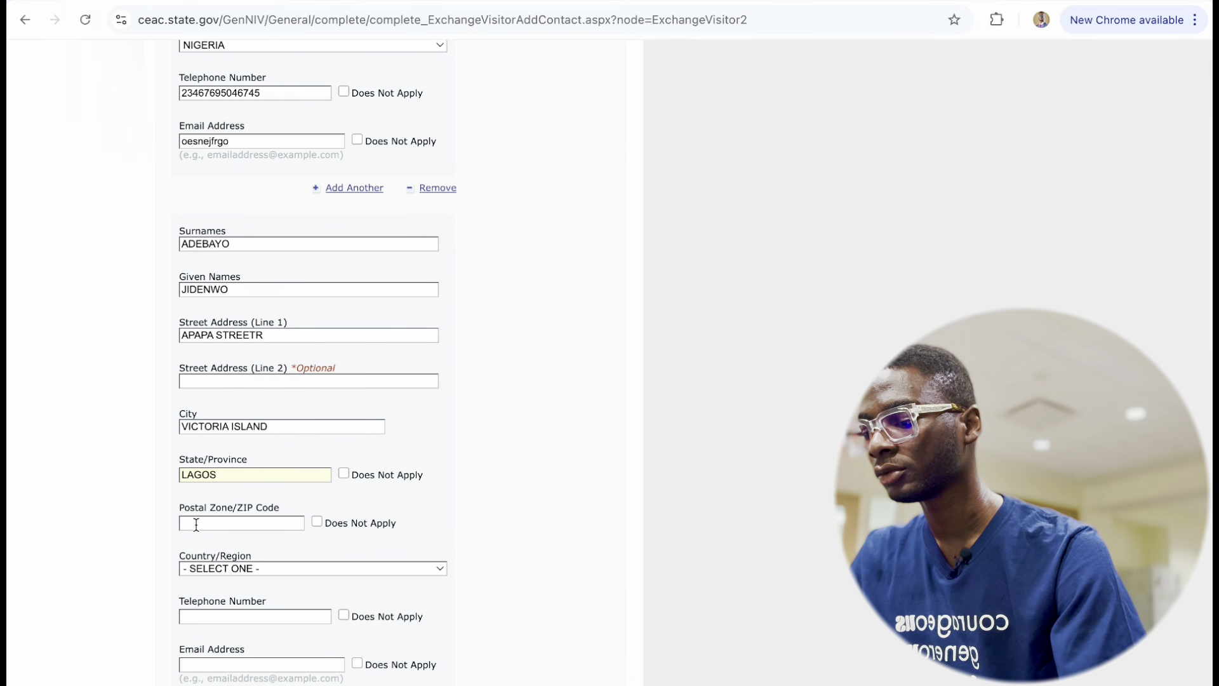
click(196, 525)
text(2243435)
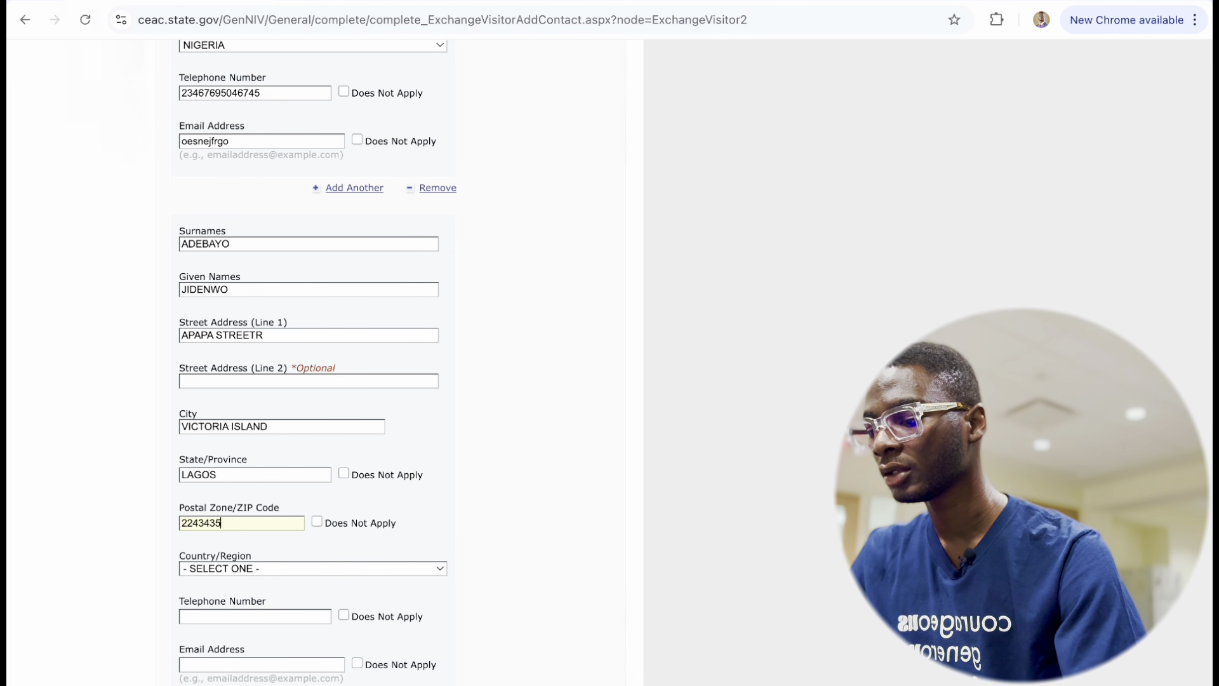
click(222, 567)
scroll(235, 507, down, 10)
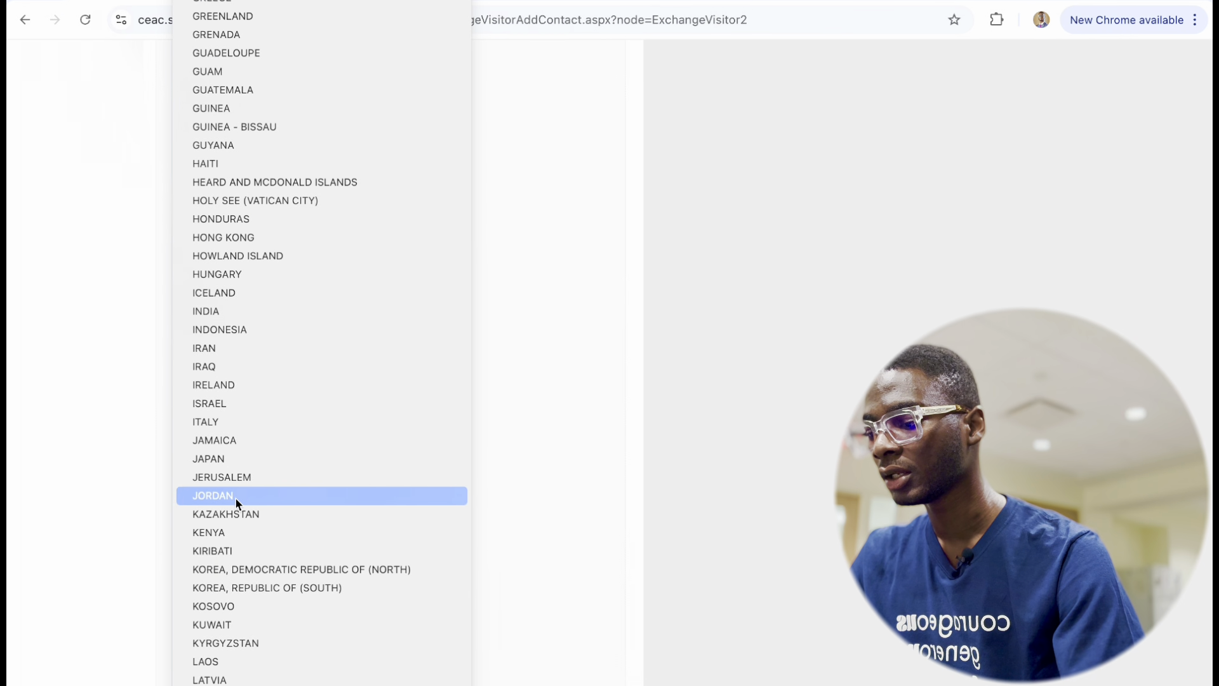
scroll(232, 502, down, 5)
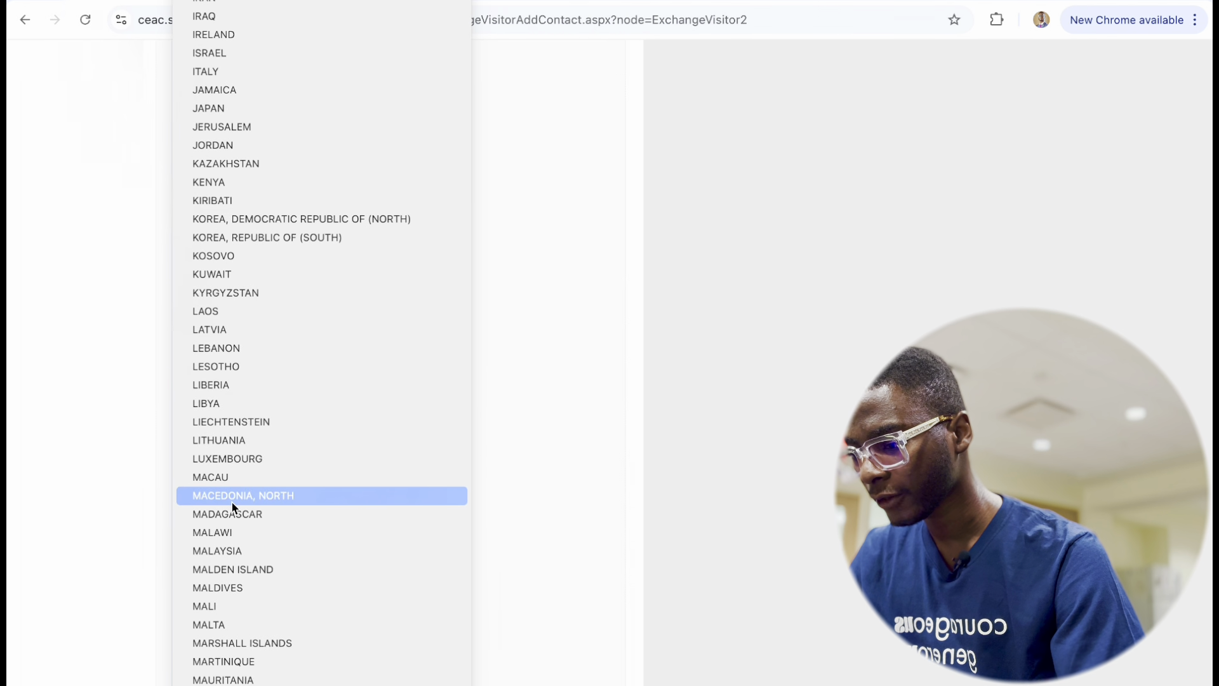
scroll(233, 506, down, 10)
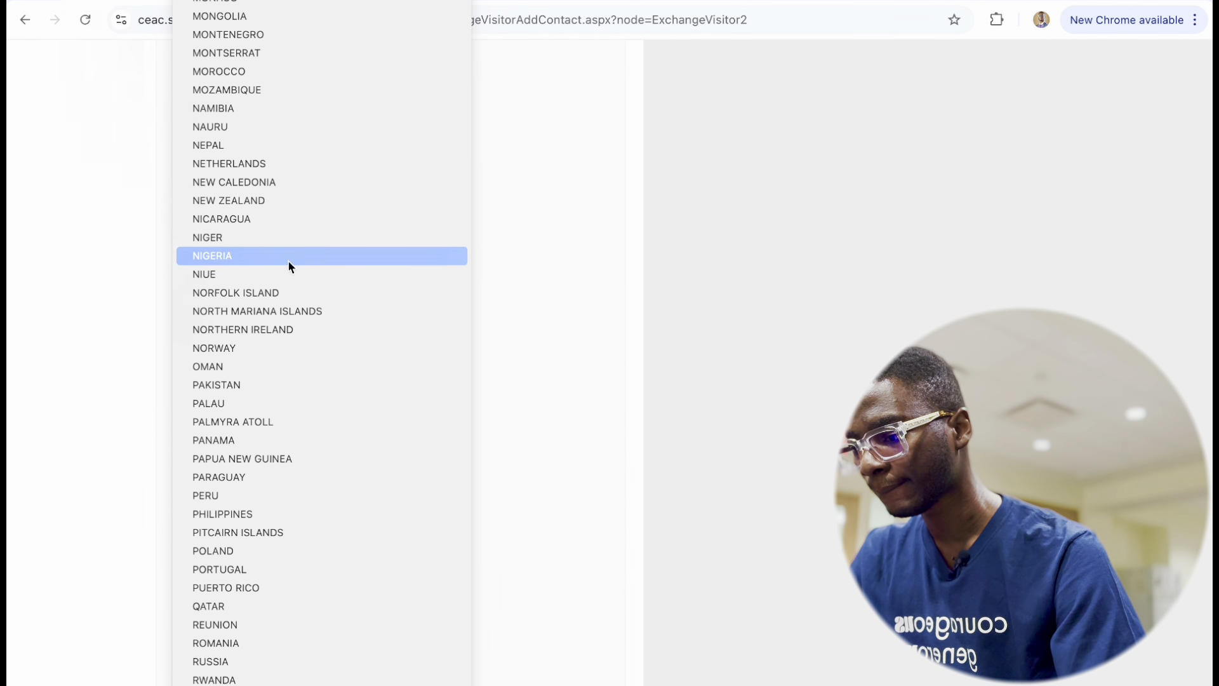
click(274, 259)
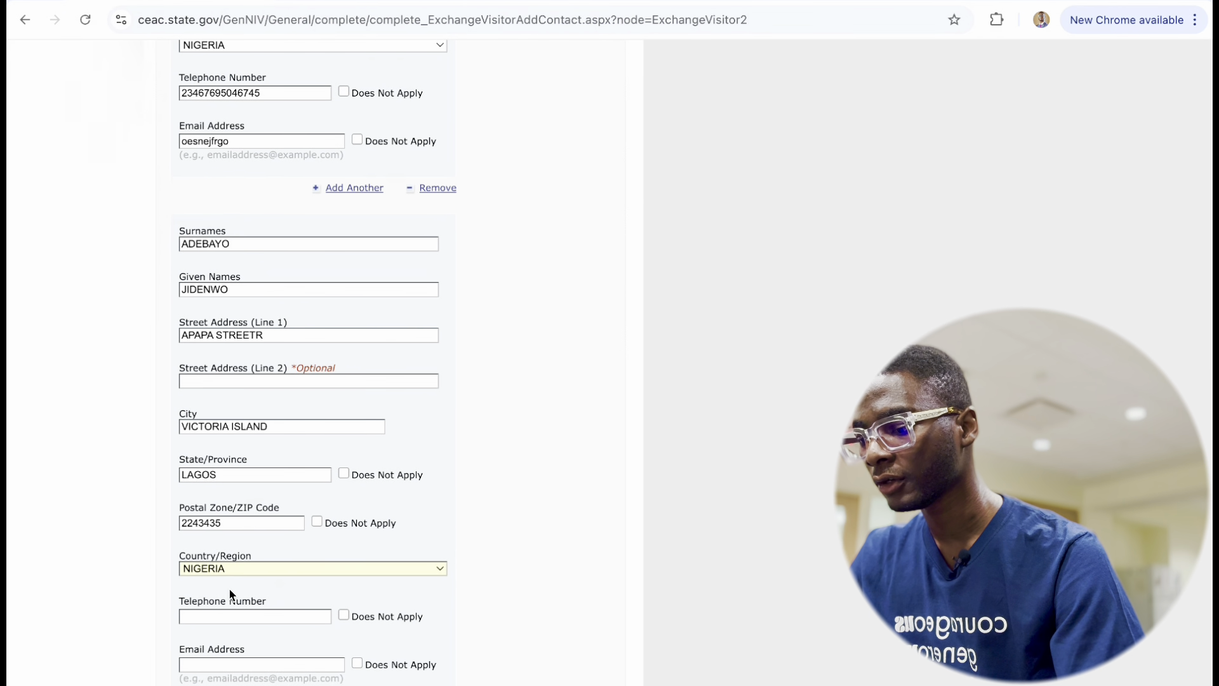
scroll(230, 594, down, 3)
click(233, 448)
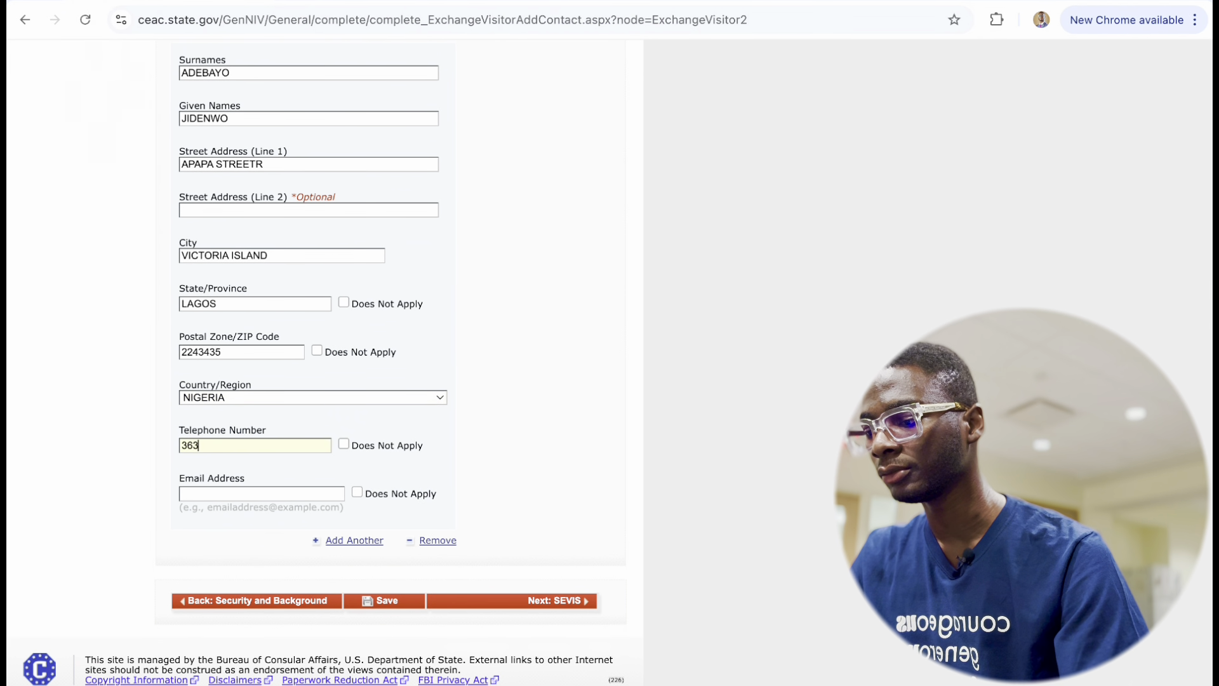
Finish the second contact's telephone number and enter their e-mail address.
click(222, 494)
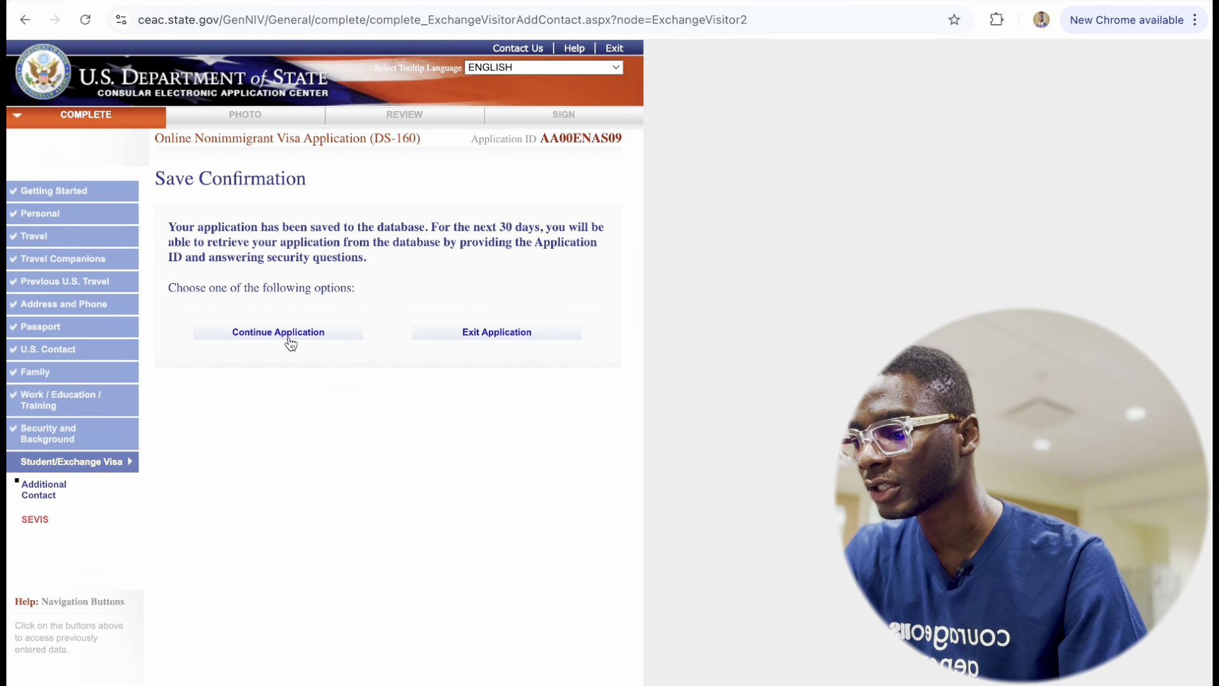
Continue the saved application and proceed to the SEVIS Information page.
click(284, 332)
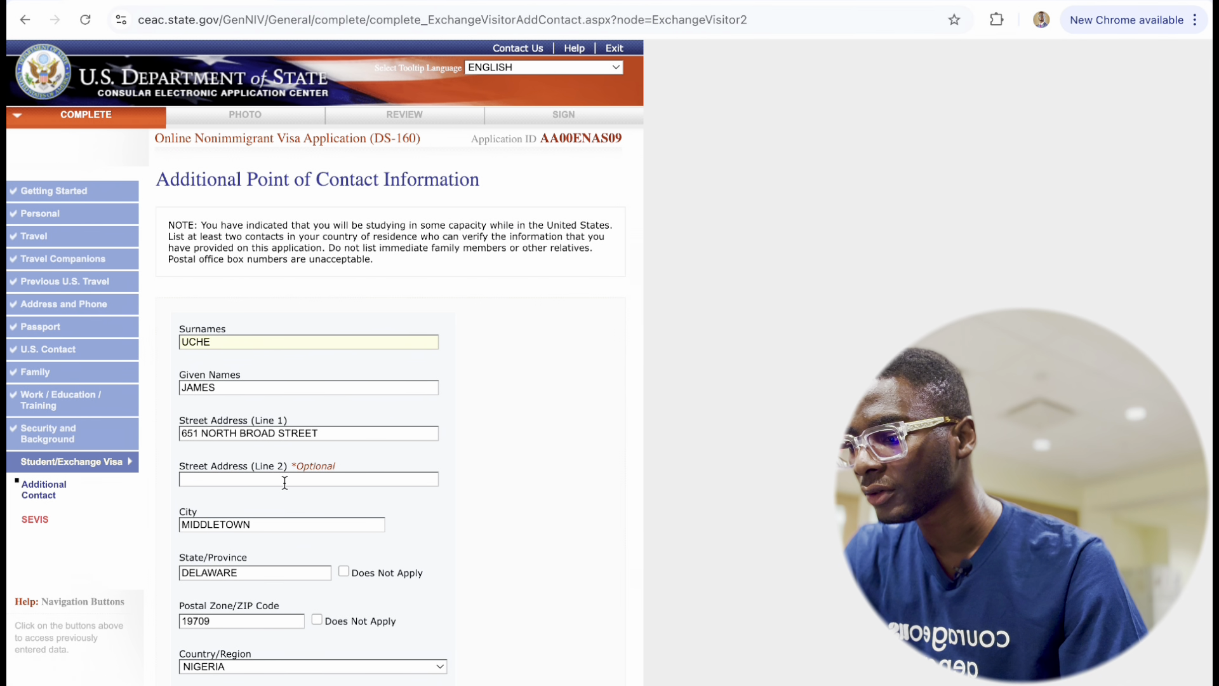
scroll(285, 479, down, 3)
scroll(324, 622, down, 5)
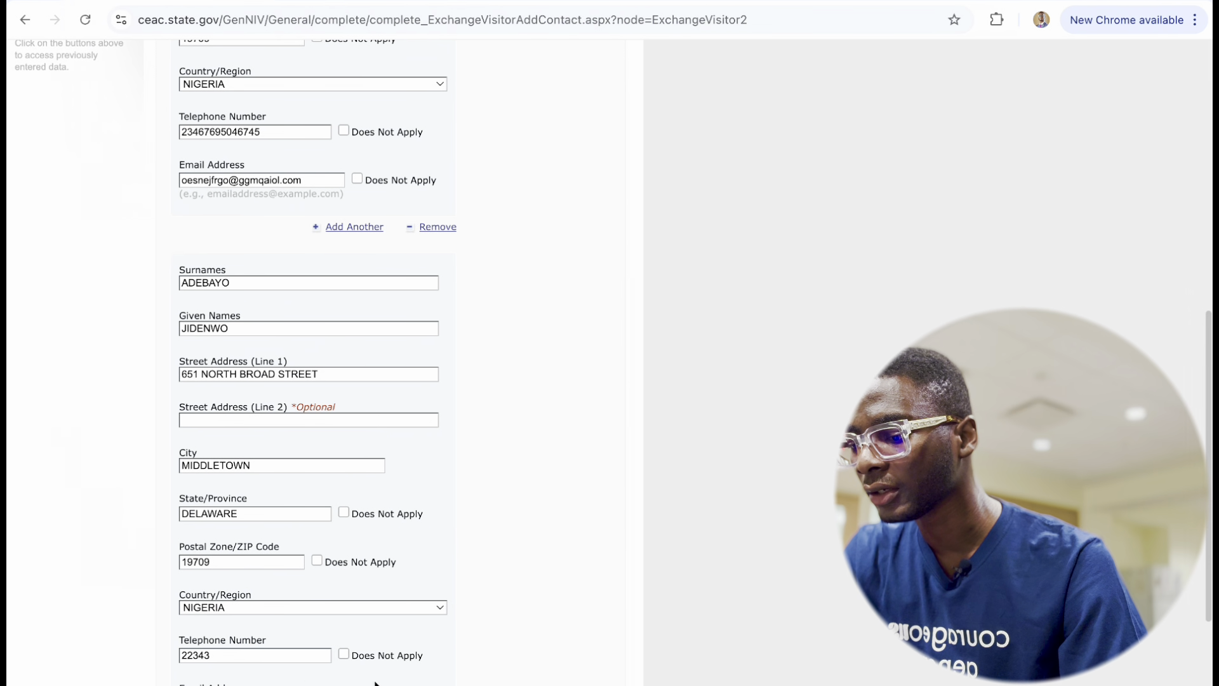
scroll(330, 588, down, 5)
click(522, 601)
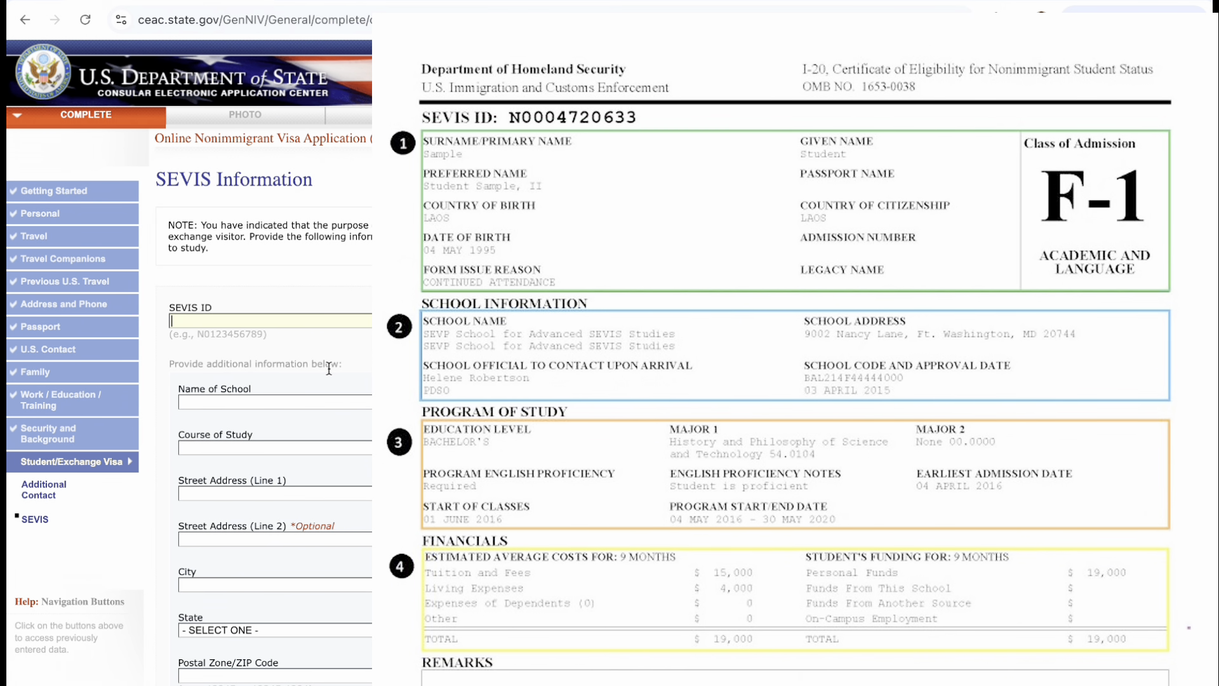
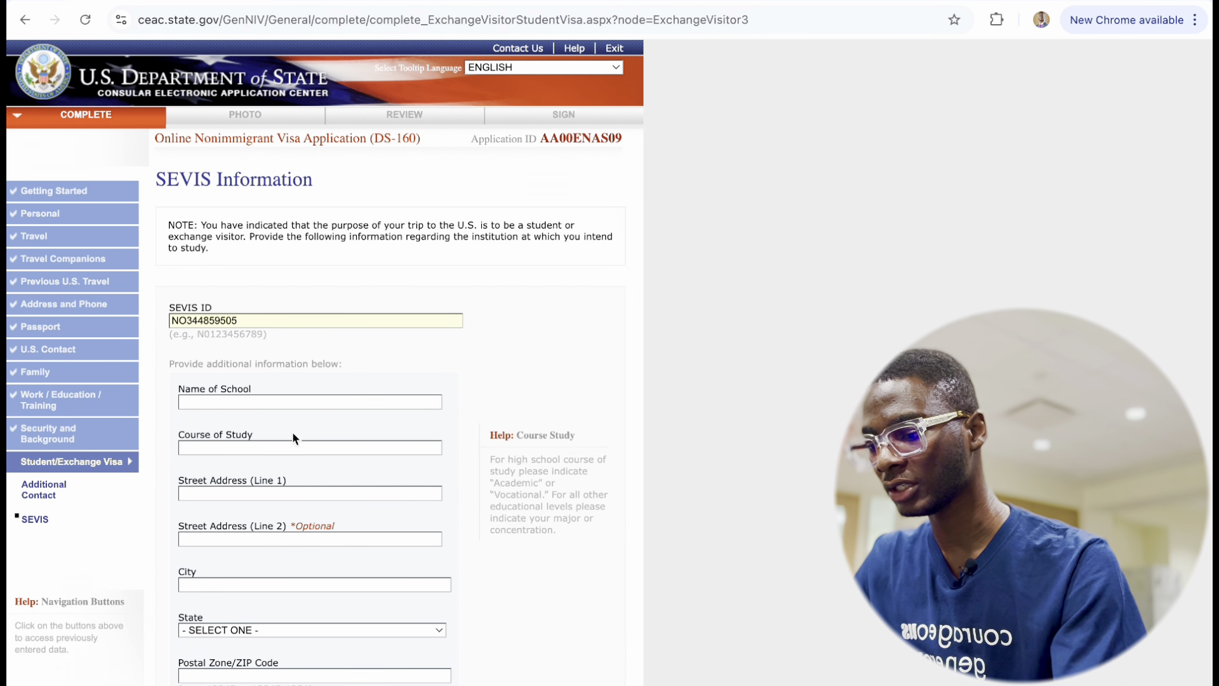
Enter the SEVIS ID, school name UNIVERSITY OF UTAH and course COMMUNICATION STUDIES.
text(UNIVERS)
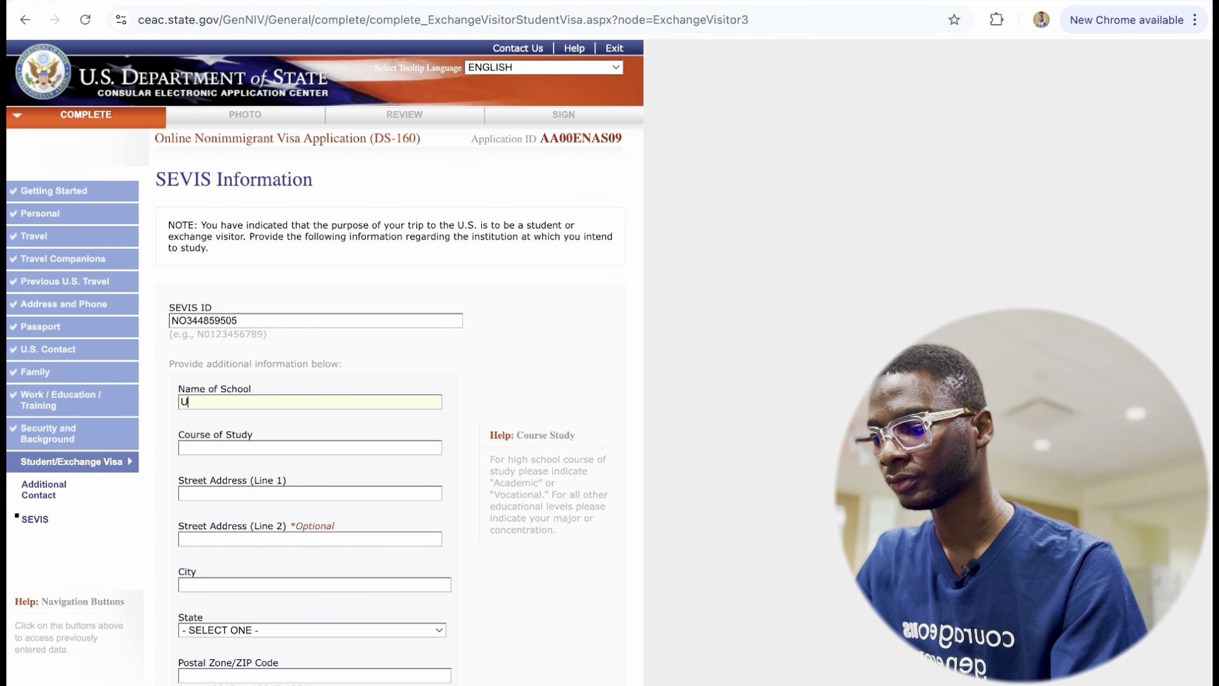
text(OF UTAH)
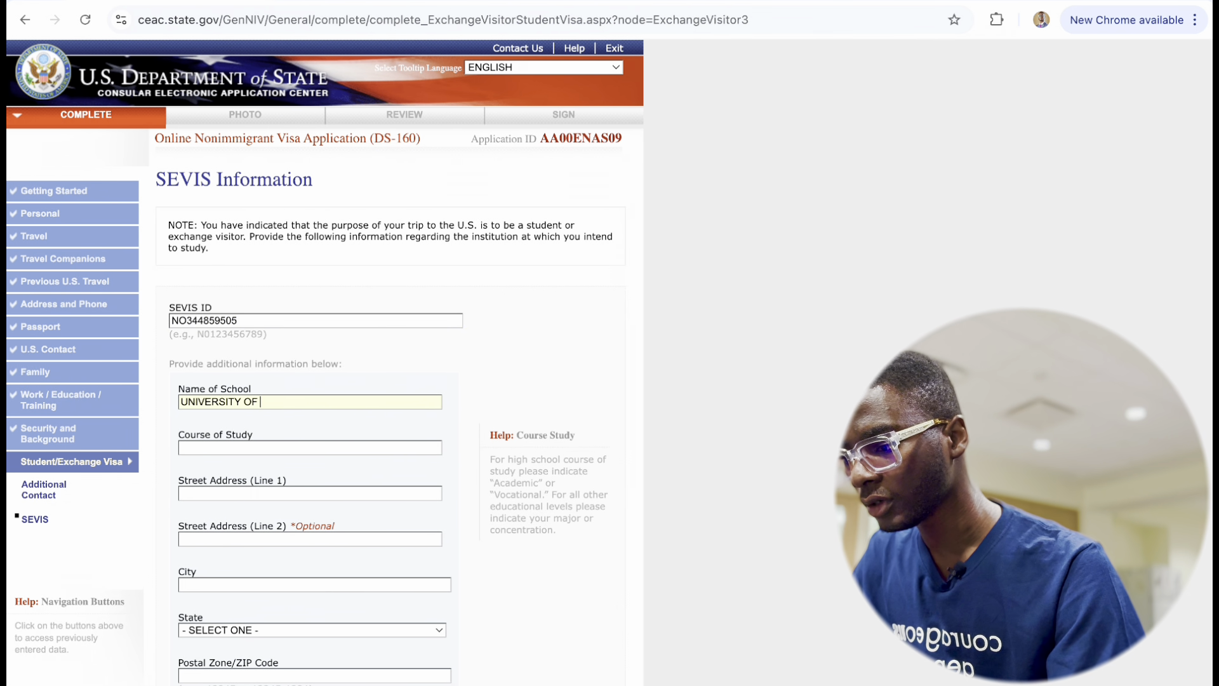
click(274, 446)
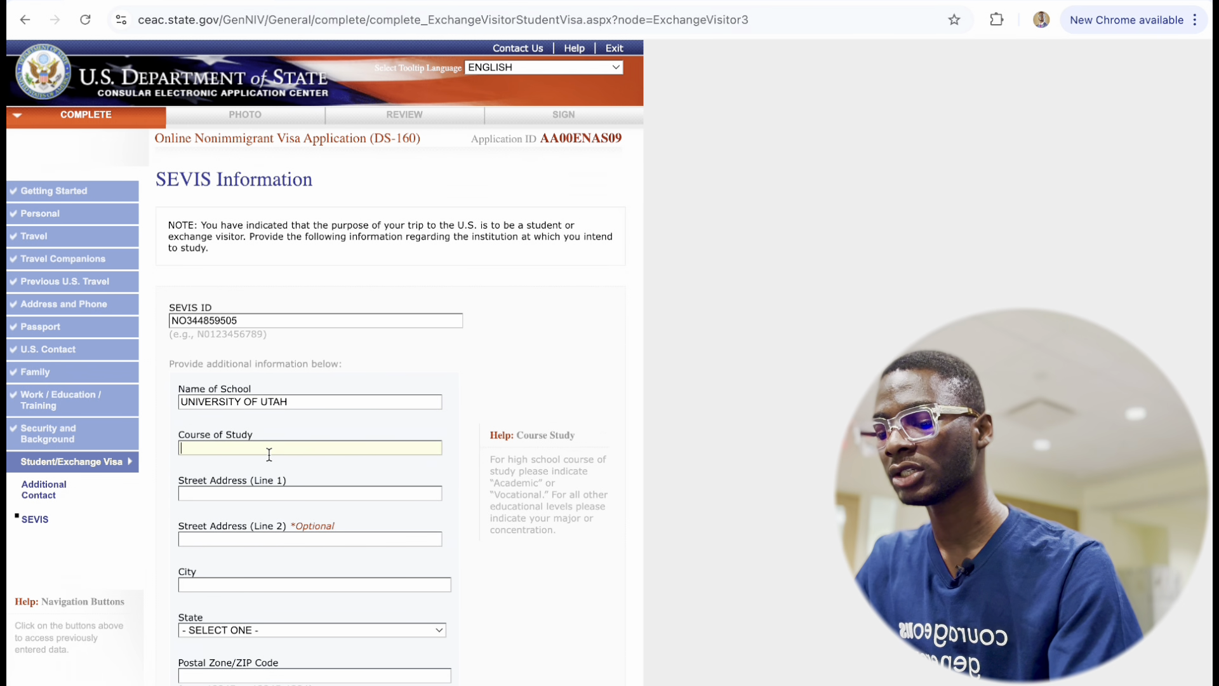
text(COMMUN)
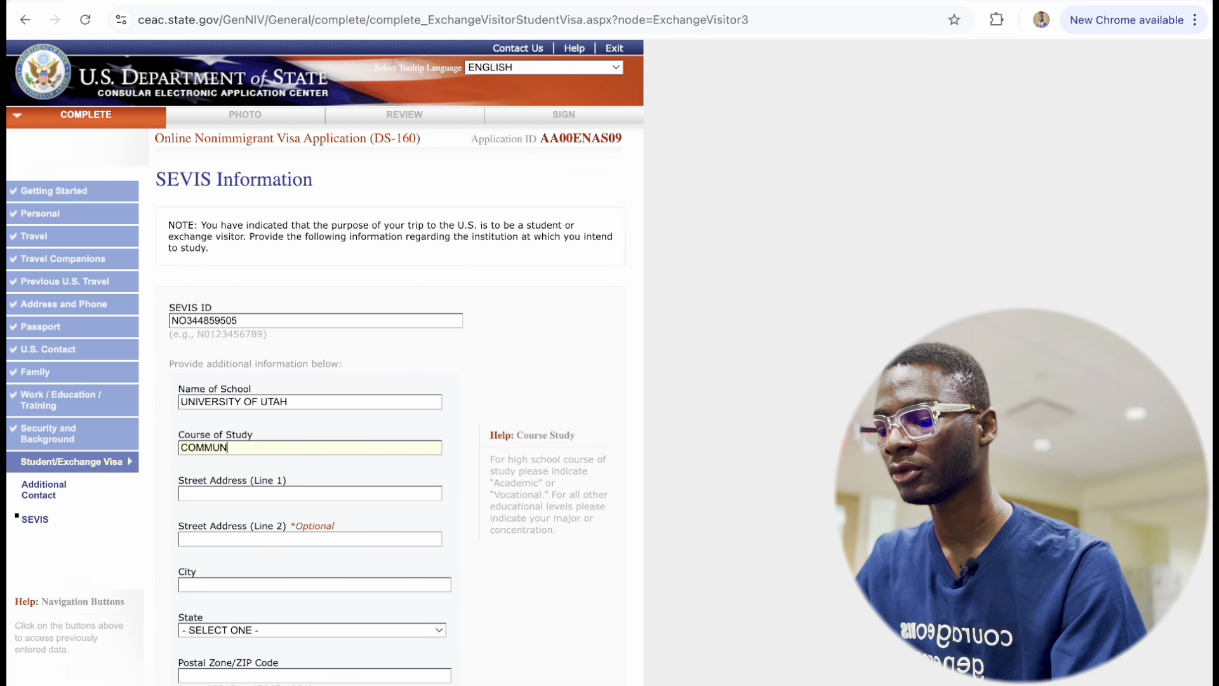
text(ICATION STUDIU)
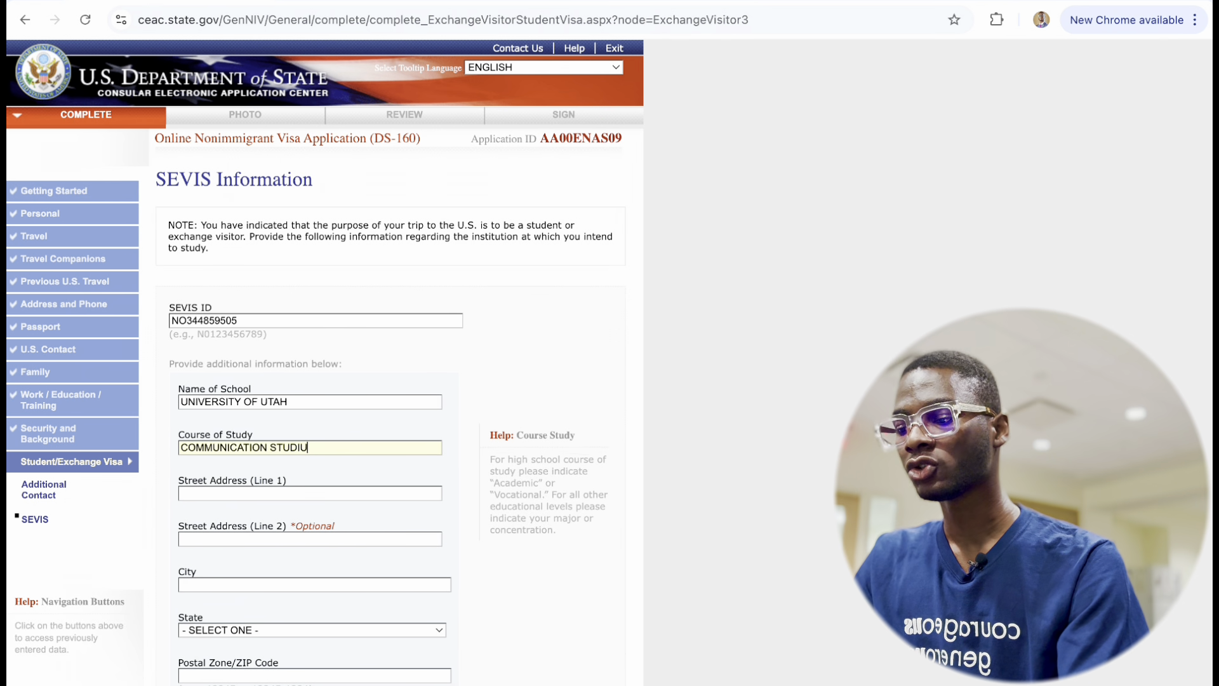
key(BackSpace)
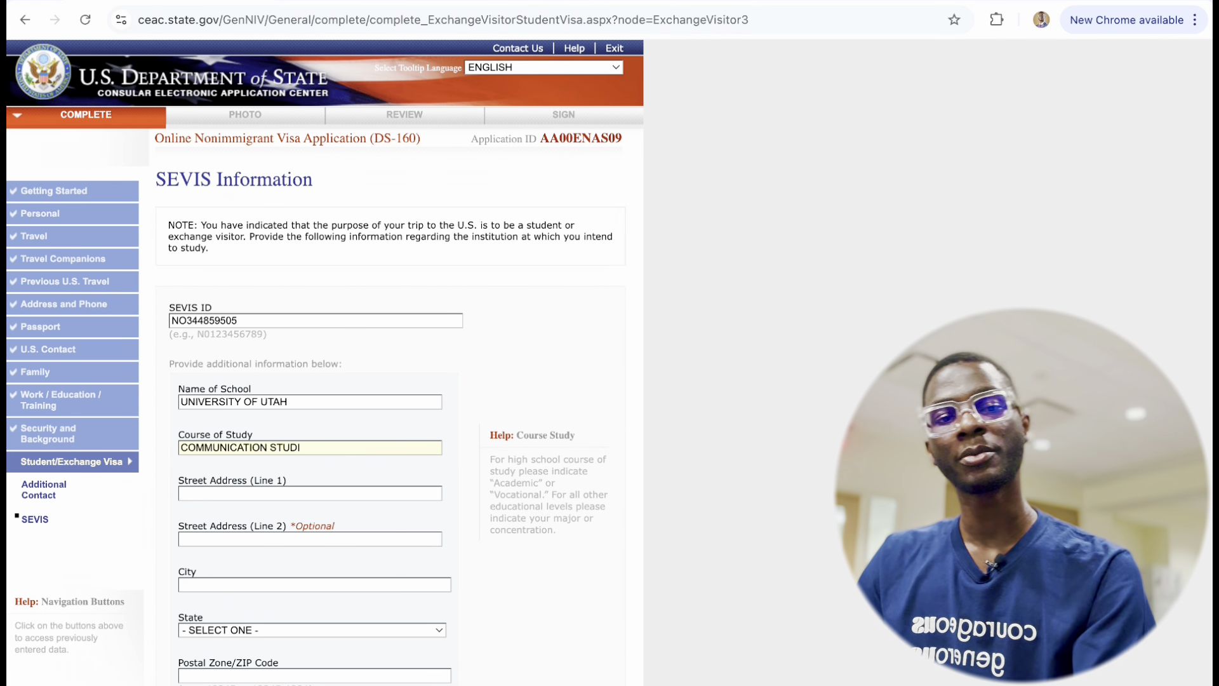
text(ES)
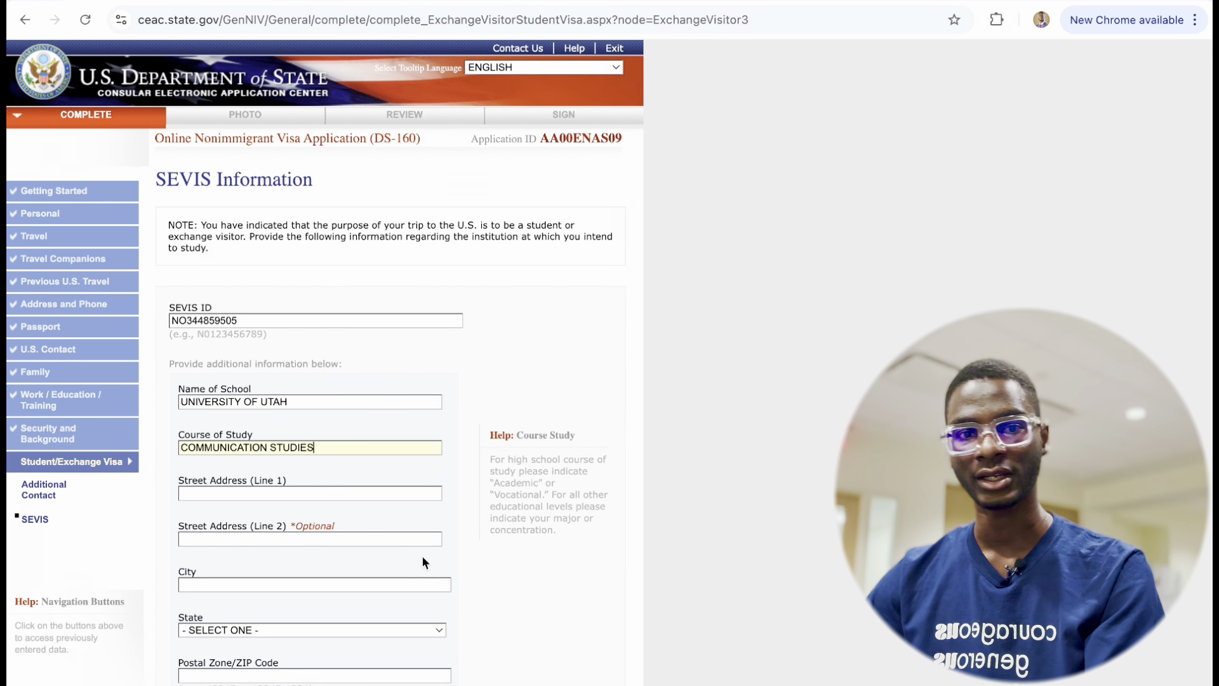
Autofill the school address, then change 651 NORTH to 700 SOUTH BROAD STREET.
scroll(294, 532, down, 1)
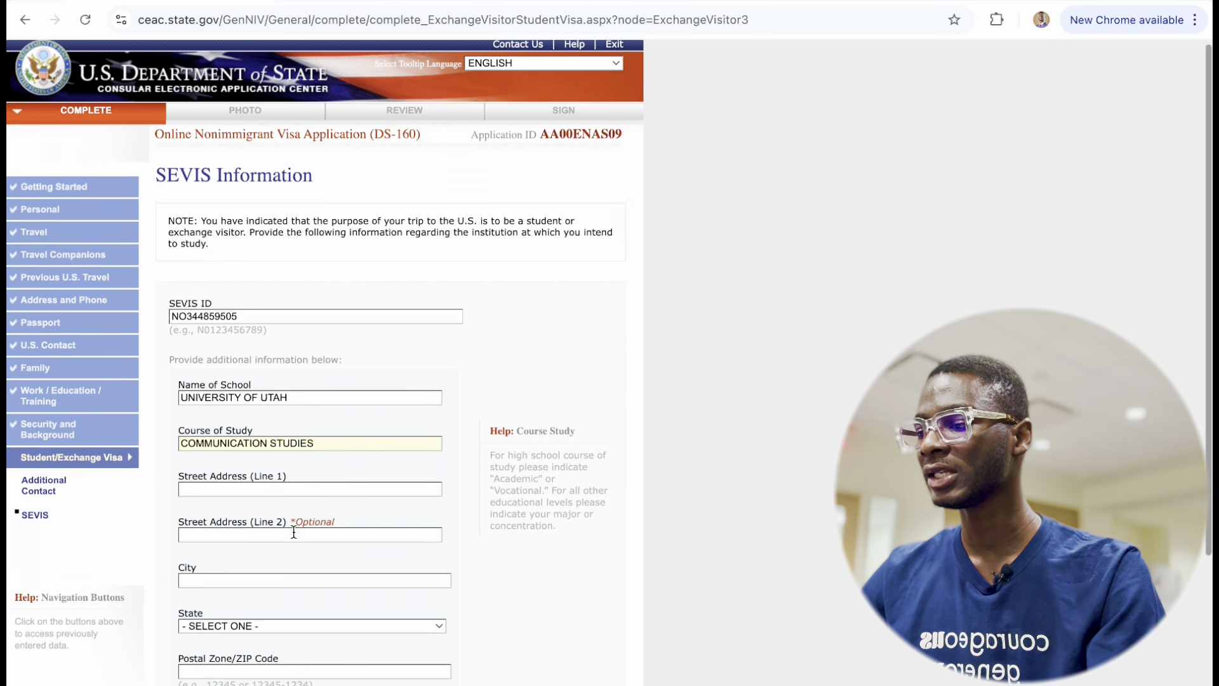
scroll(293, 532, down, 2)
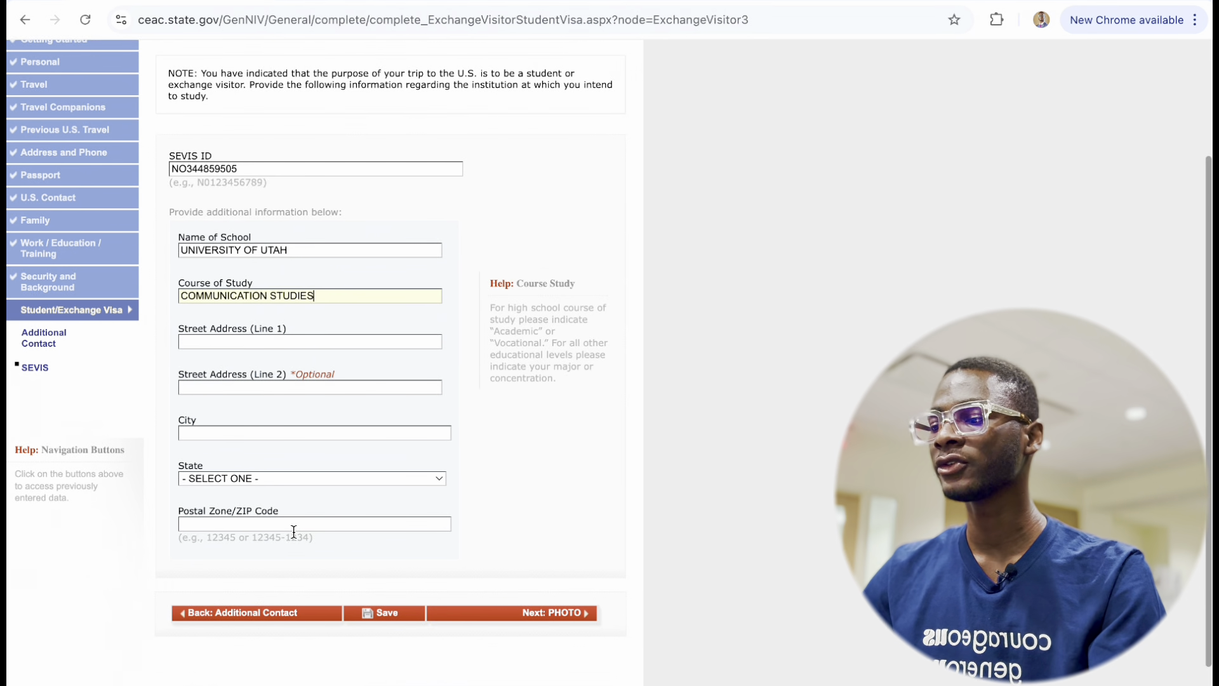
click(272, 341)
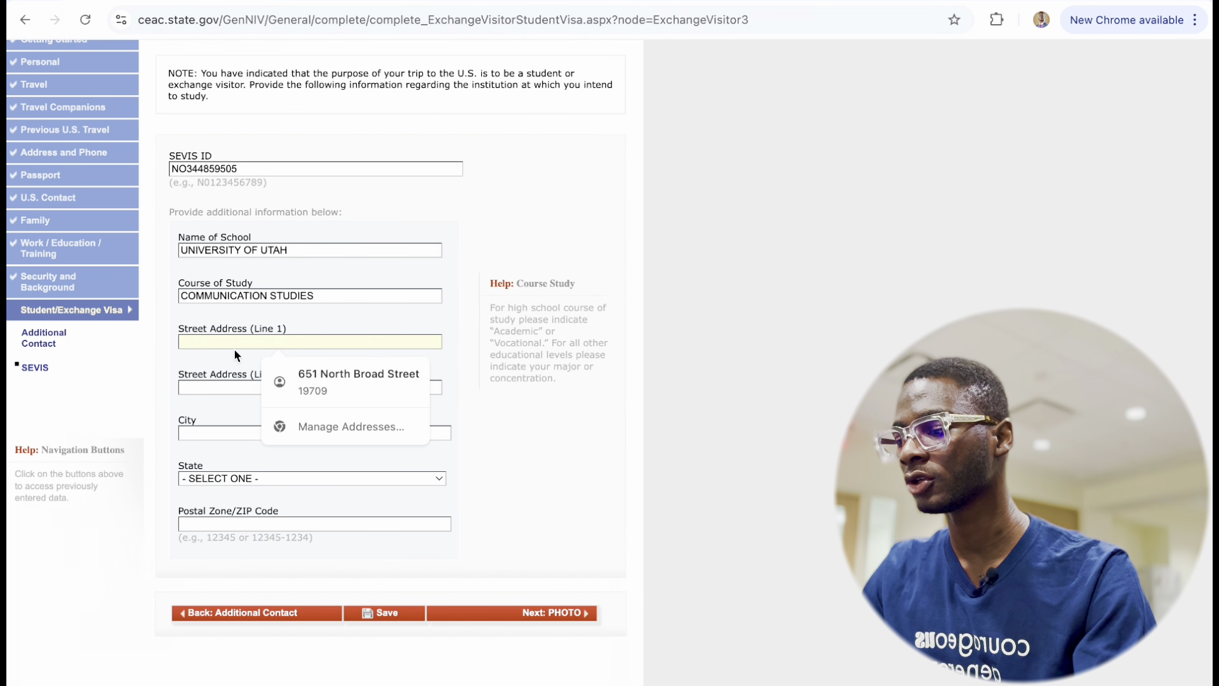
click(336, 374)
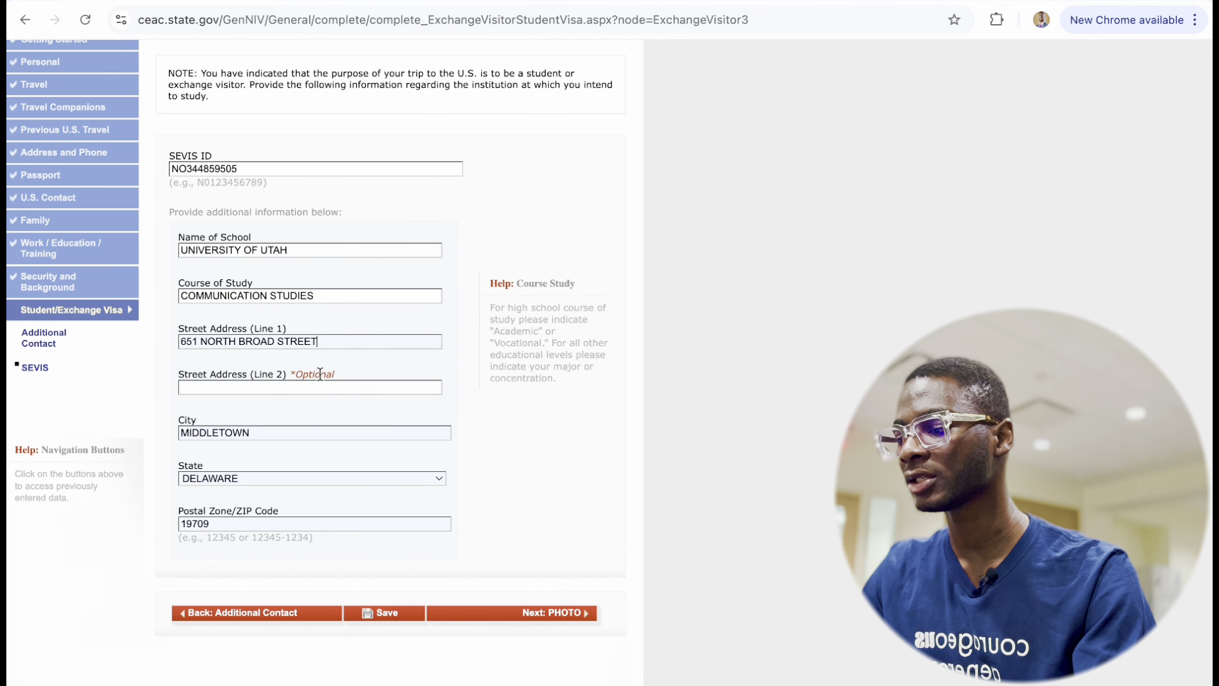
click(194, 333)
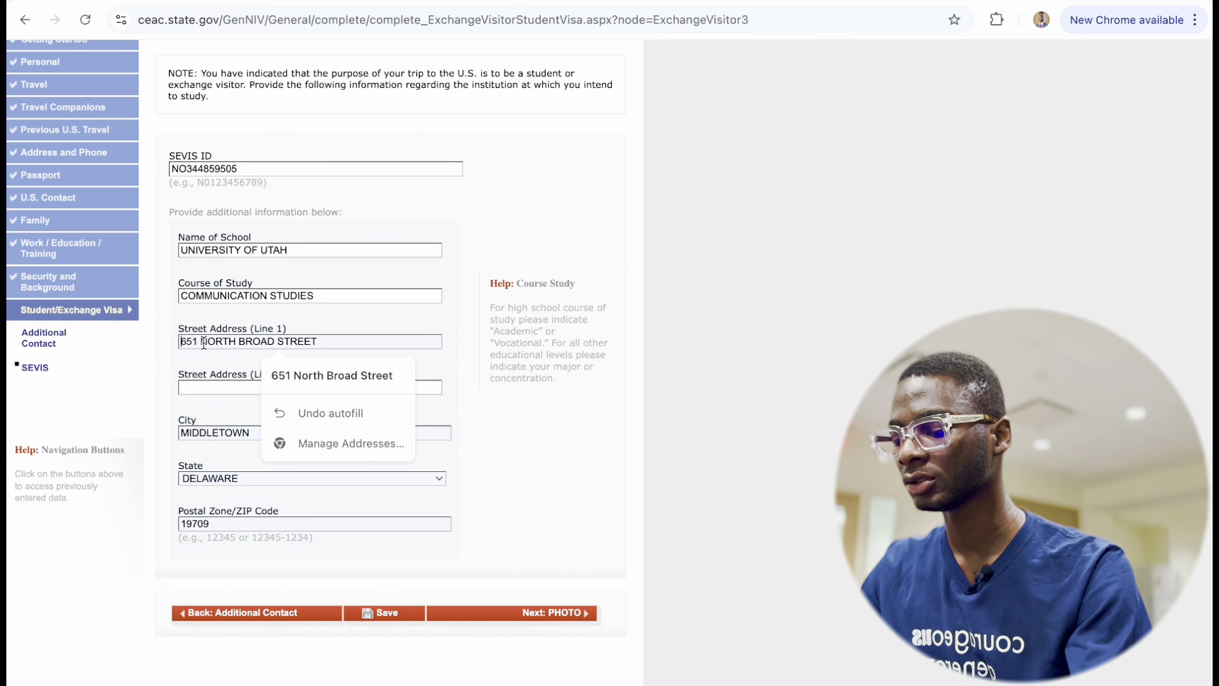
drag(198, 341, 170, 342)
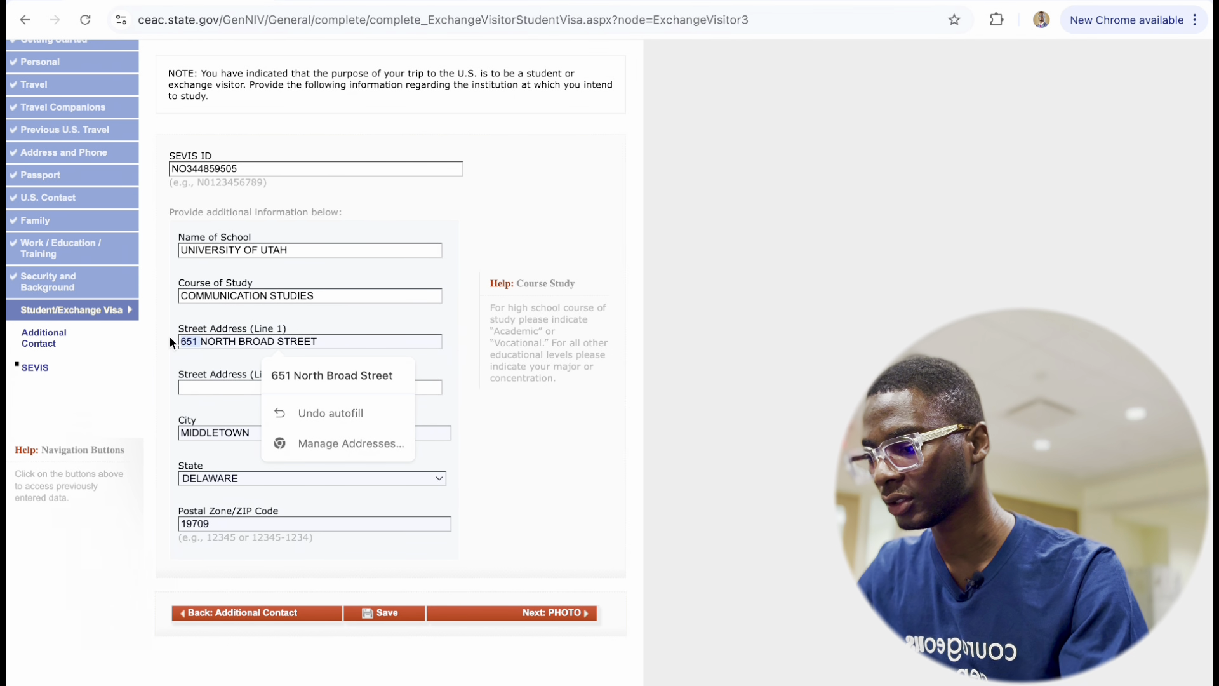
text(700)
drag(236, 341, 200, 342)
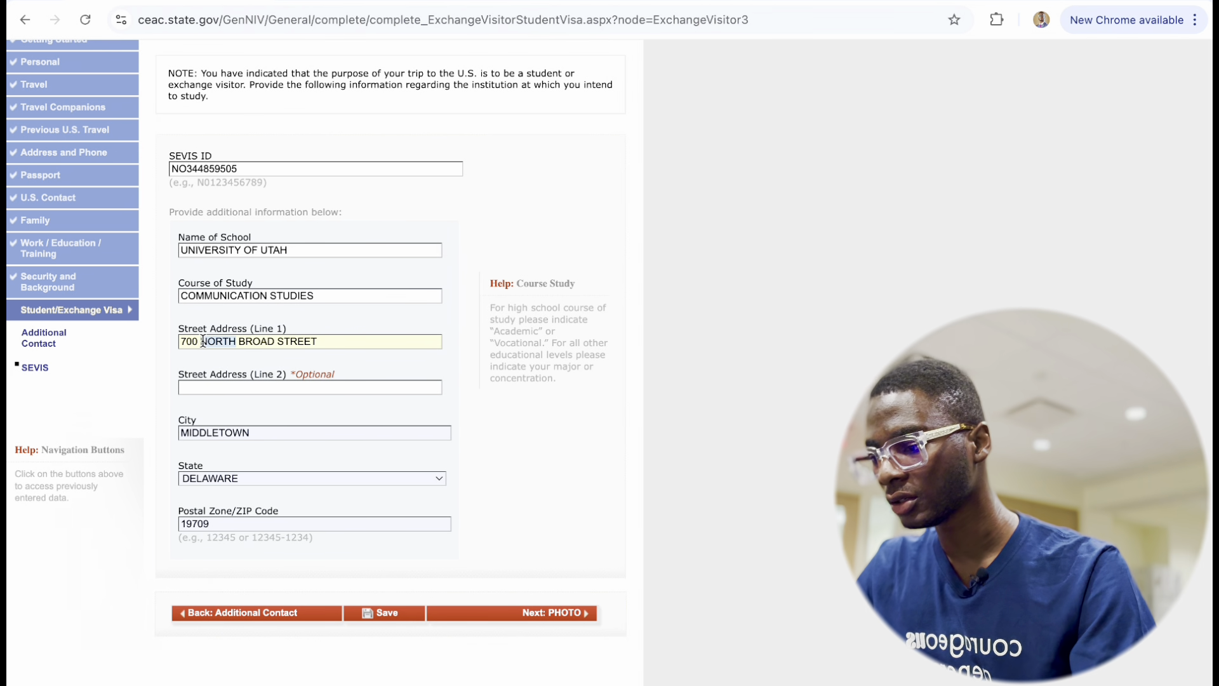
key(BackSpace)
text(SOUTH)
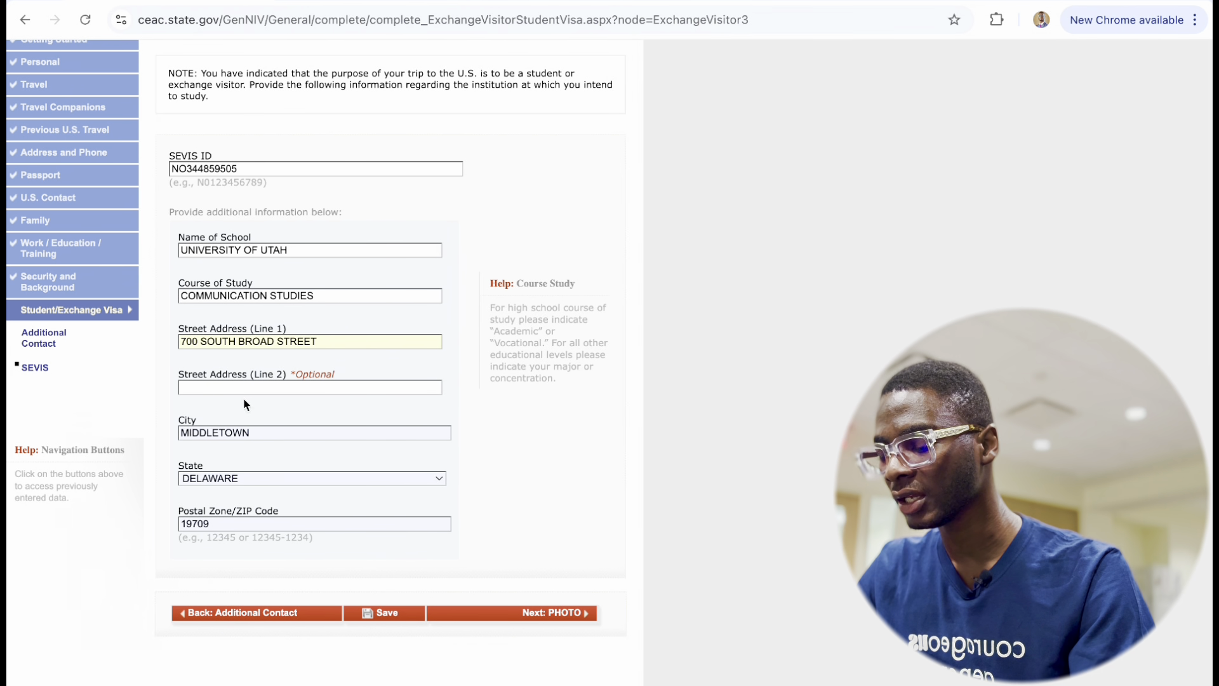
scroll(265, 522, down, 2)
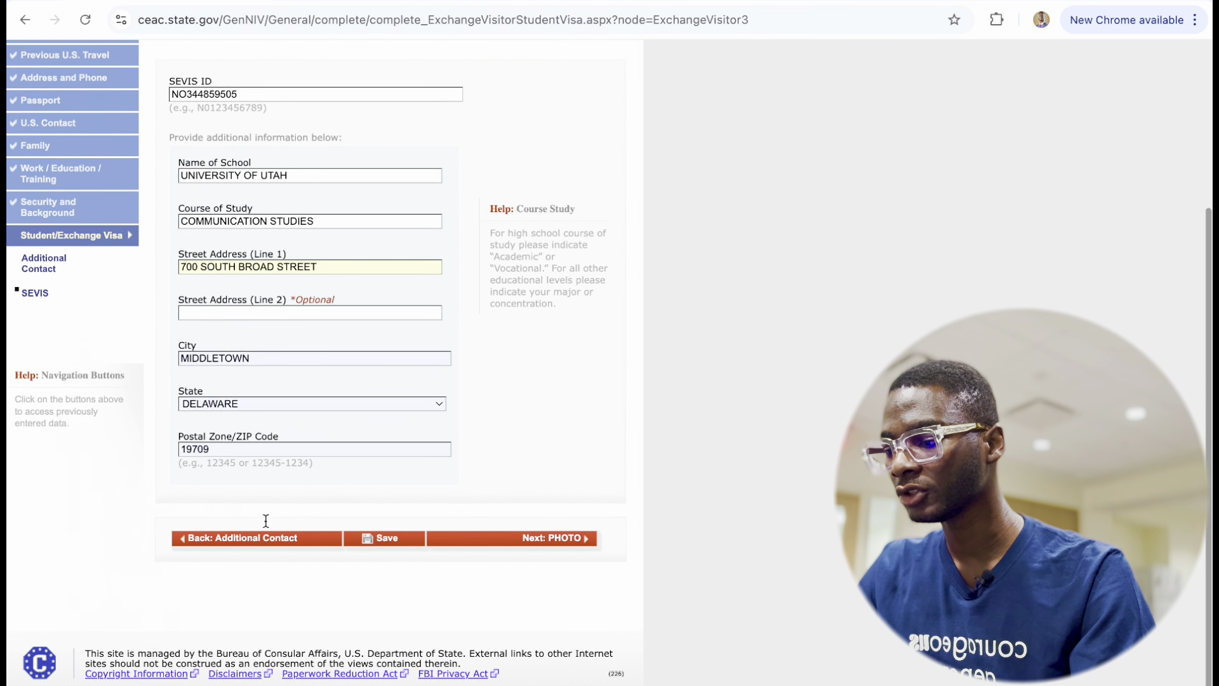
Save the SEVIS page and remove the stray O from the flagged SEVIS ID.
click(389, 545)
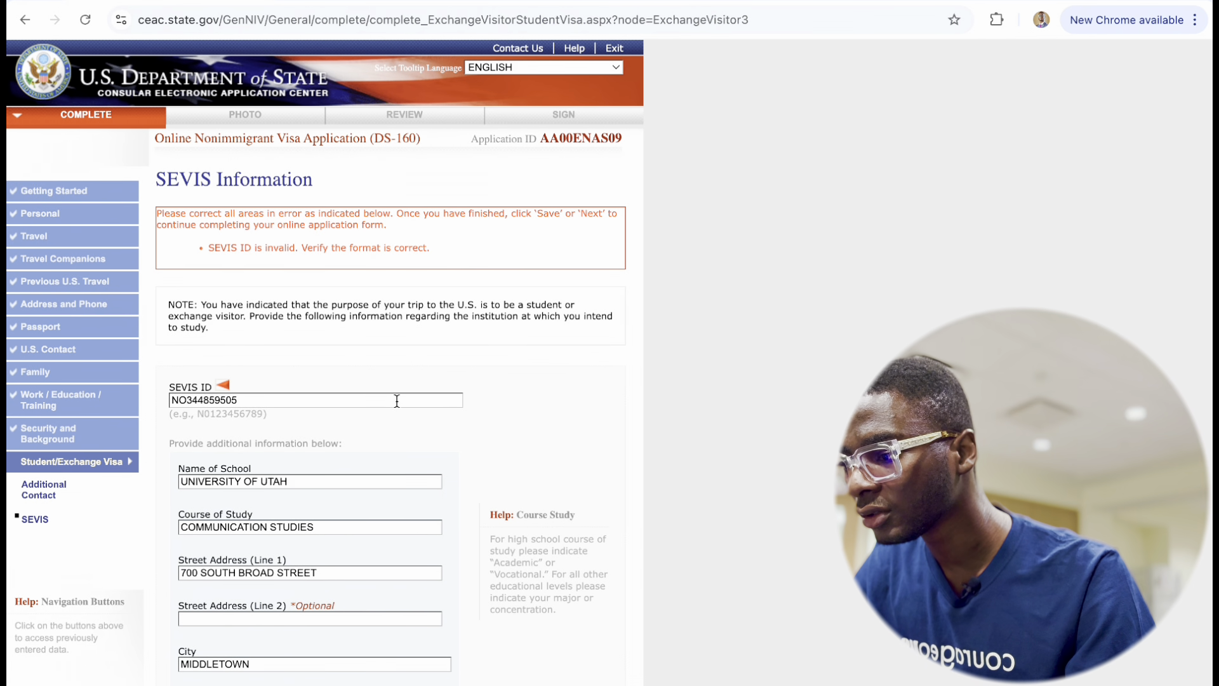
scroll(398, 400, down, 2)
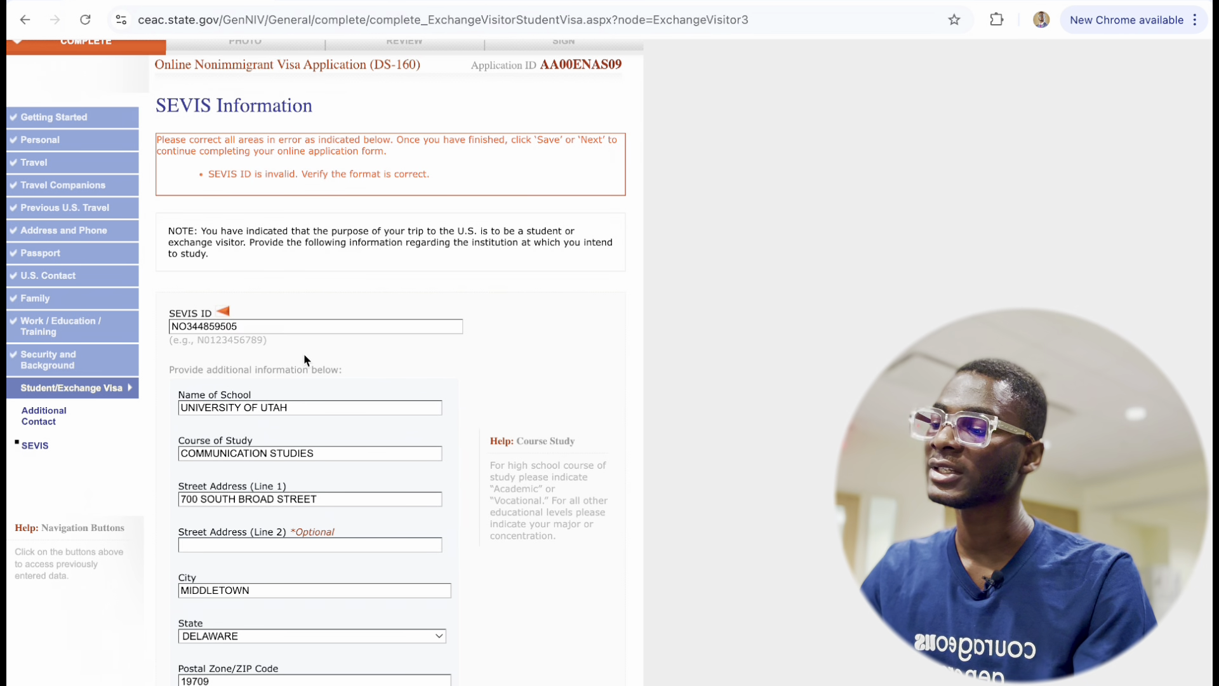
click(273, 326)
key(Left)
key(Left)
key(Left)
key(Left)
key(Left)
key(Left)
key(Left)
key(Left)
key(Left)
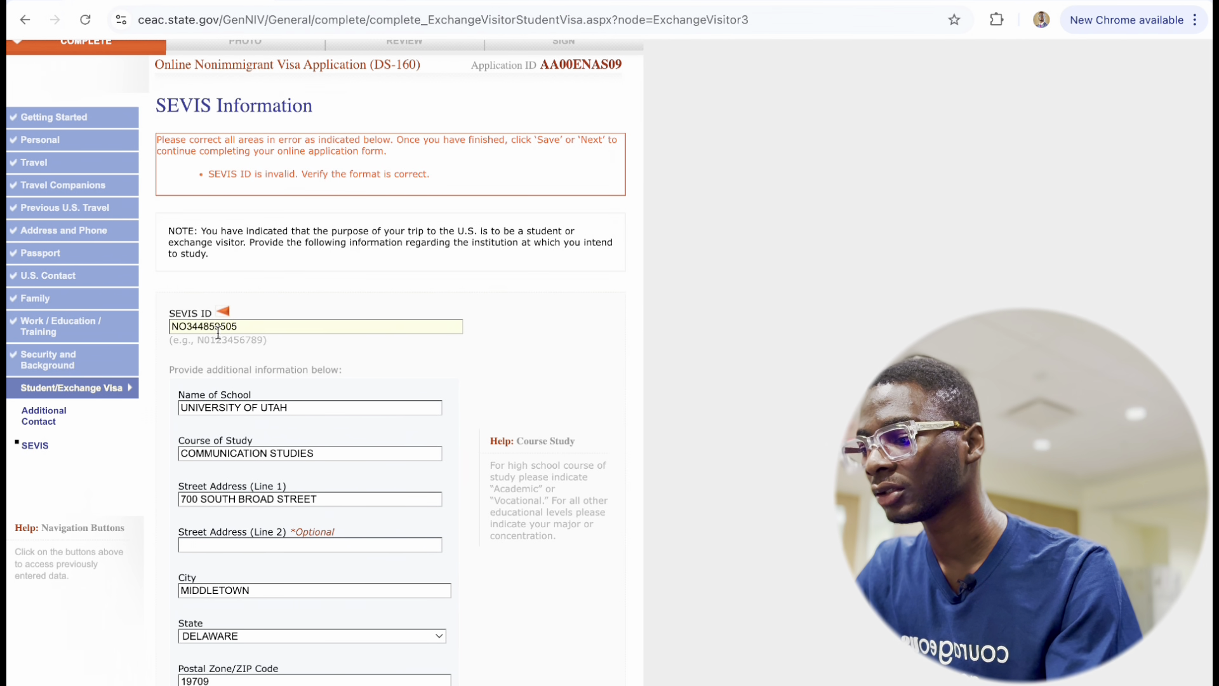
key(BackSpace)
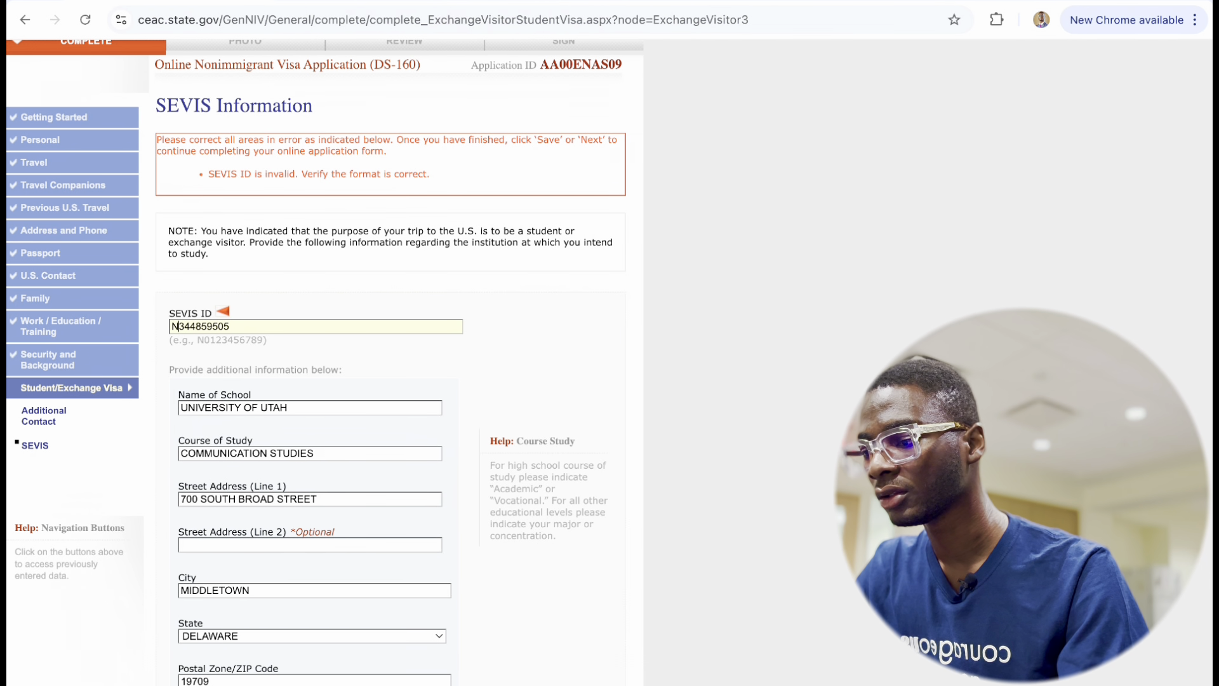
Correct the SEVIS ID's last character, replacing the mistyped R with 4.
click(255, 332)
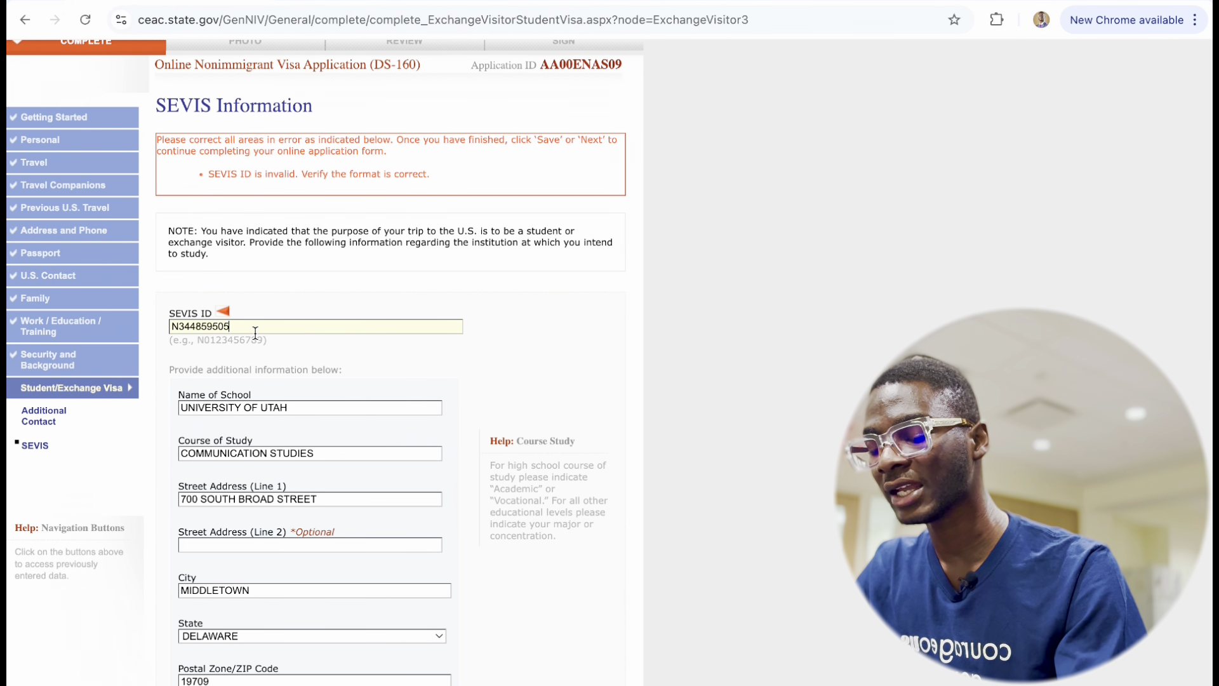
text(R)
key(BackSpace)
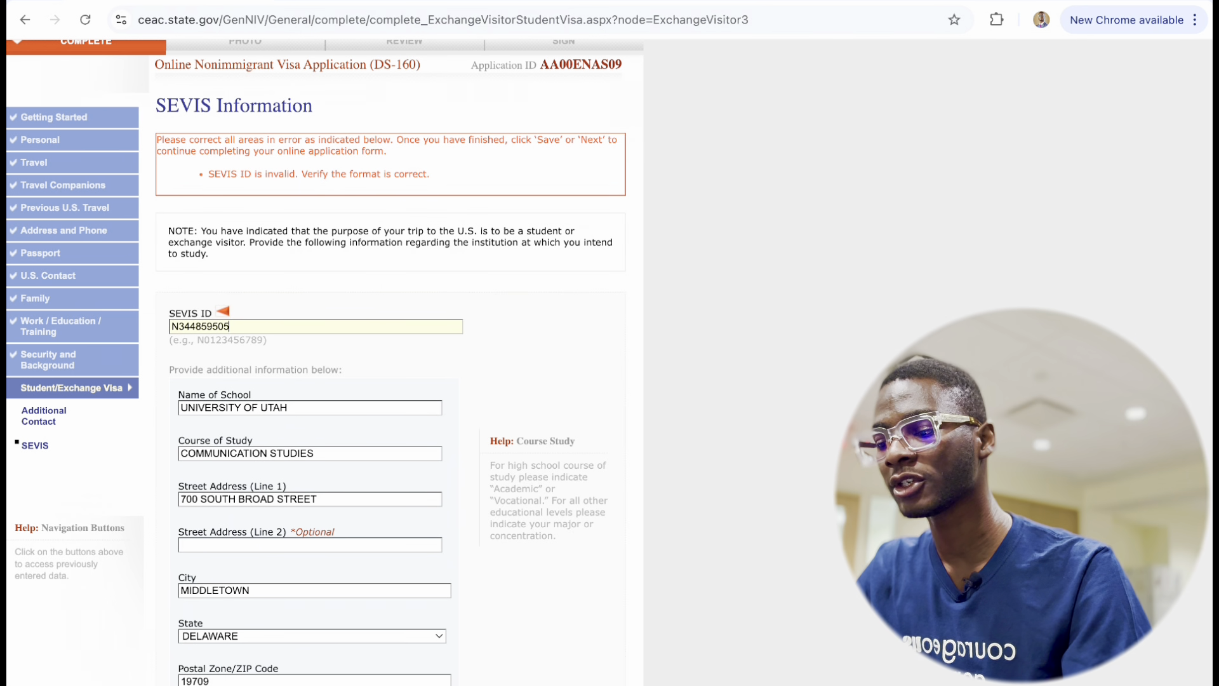
text(4)
scroll(249, 462, down, 4)
scroll(249, 462, up, 1)
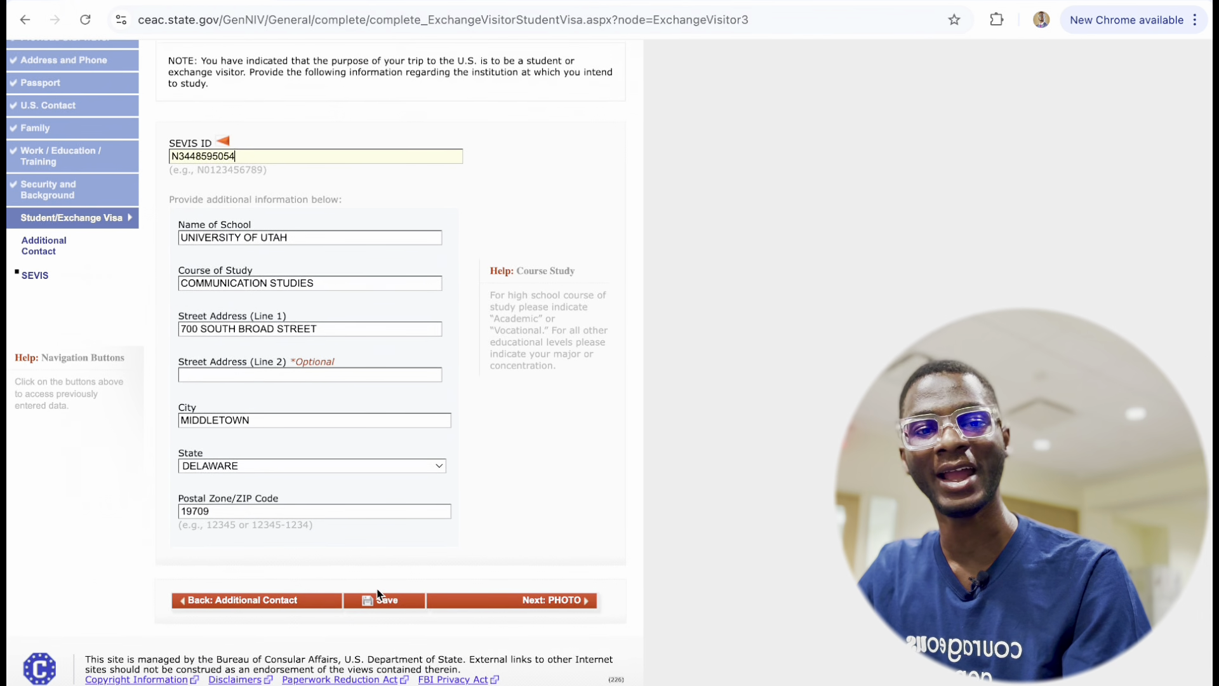
Advance from SEVIS Information to the Upload Photo page and scroll through it.
click(497, 600)
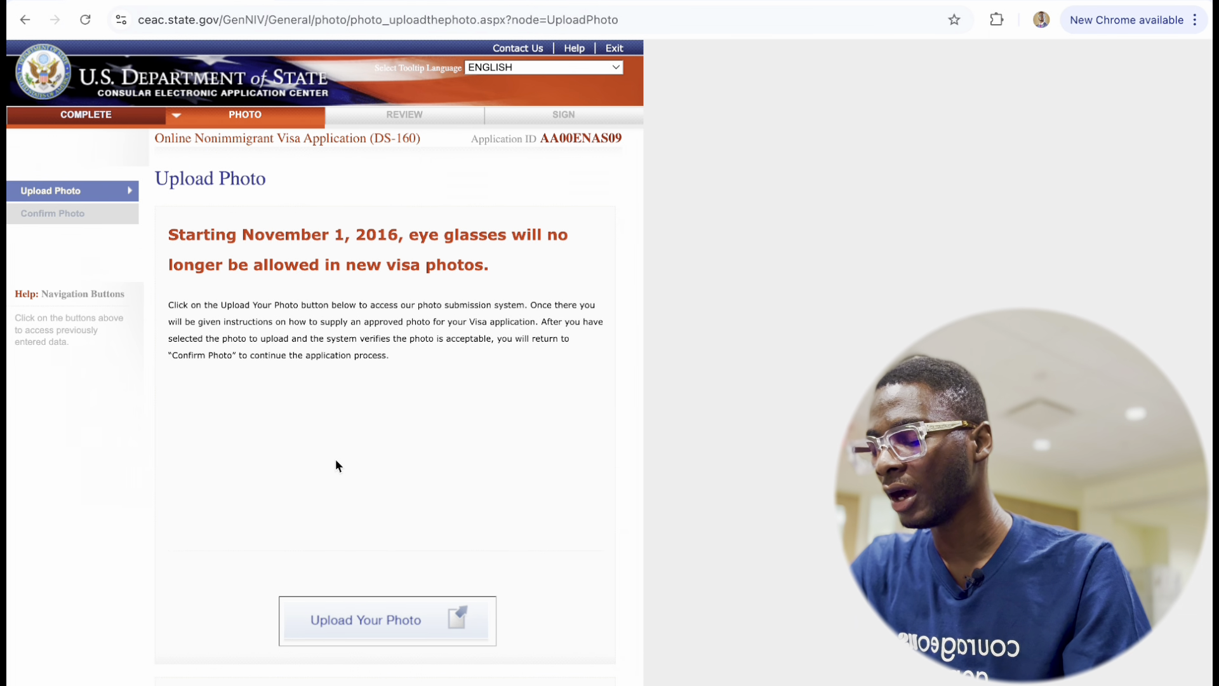
scroll(335, 466, down, 2)
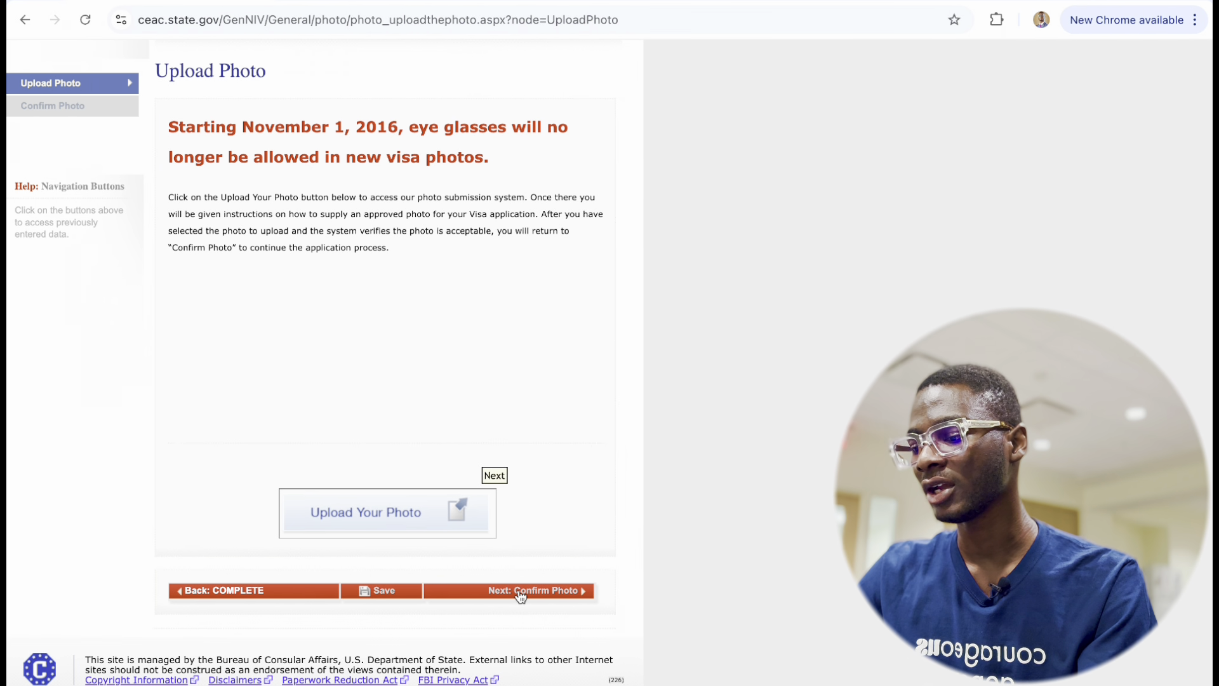
Upload US PP.jpg from Downloads through the photo submission system for the quality check.
click(359, 513)
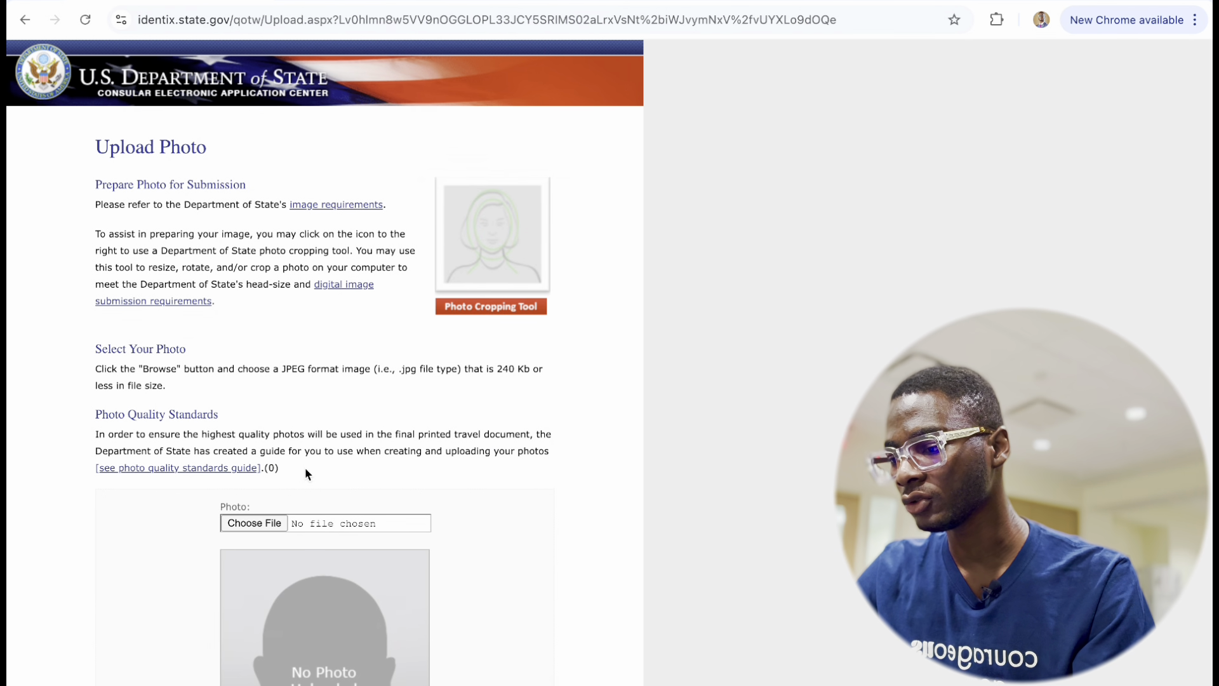
scroll(305, 467, down, 4)
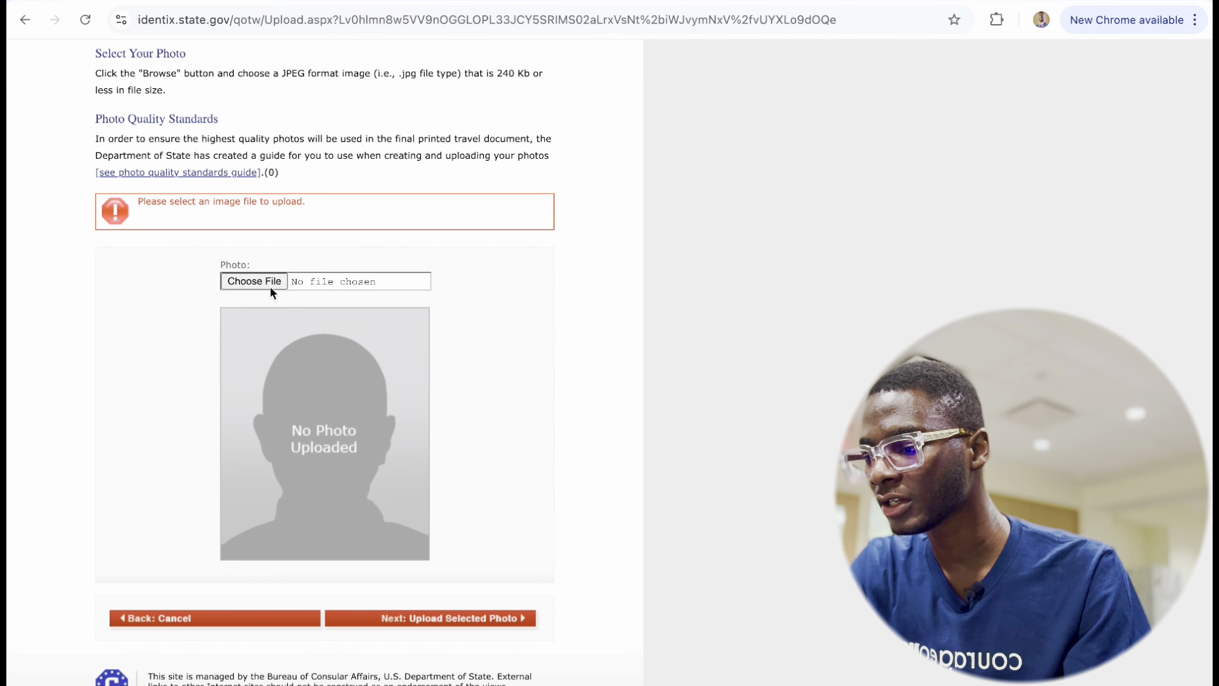
click(269, 285)
scroll(505, 453, down, 15)
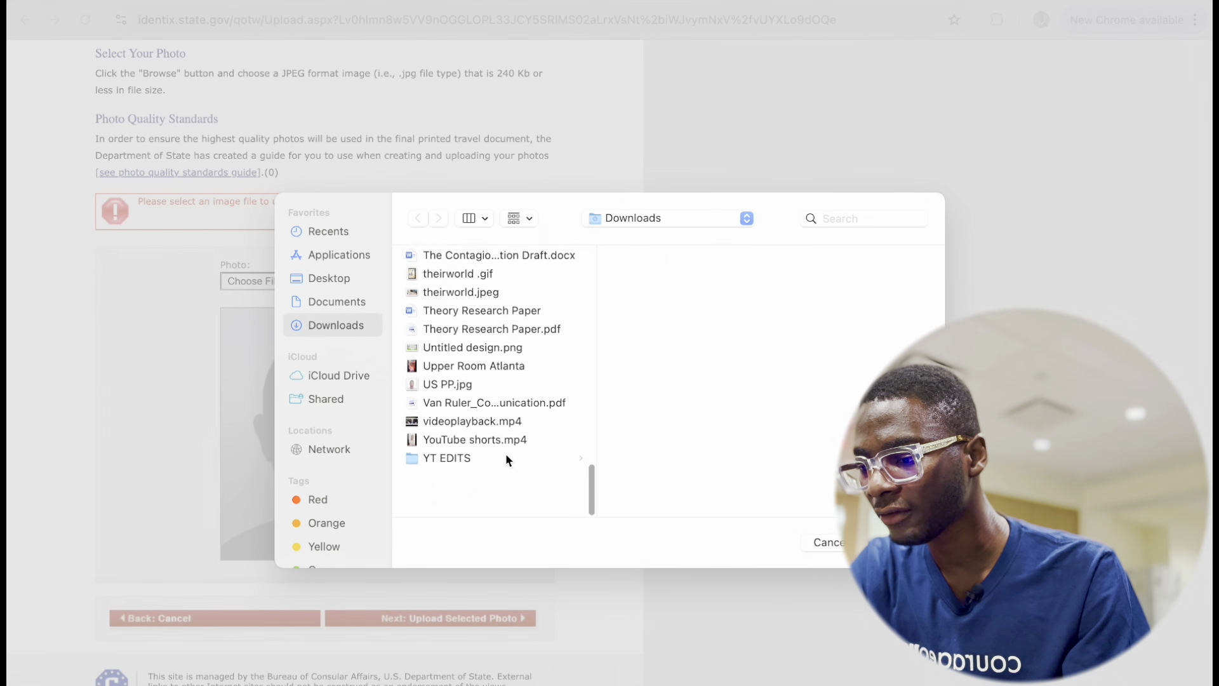
click(454, 426)
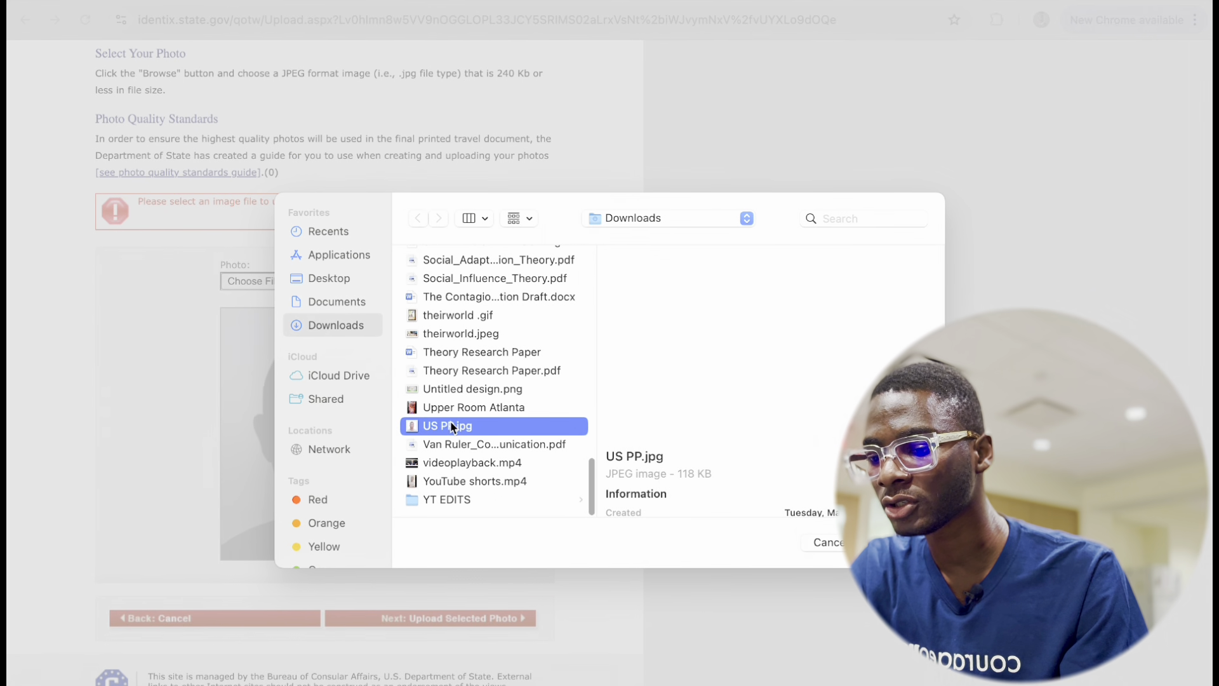
key(Return)
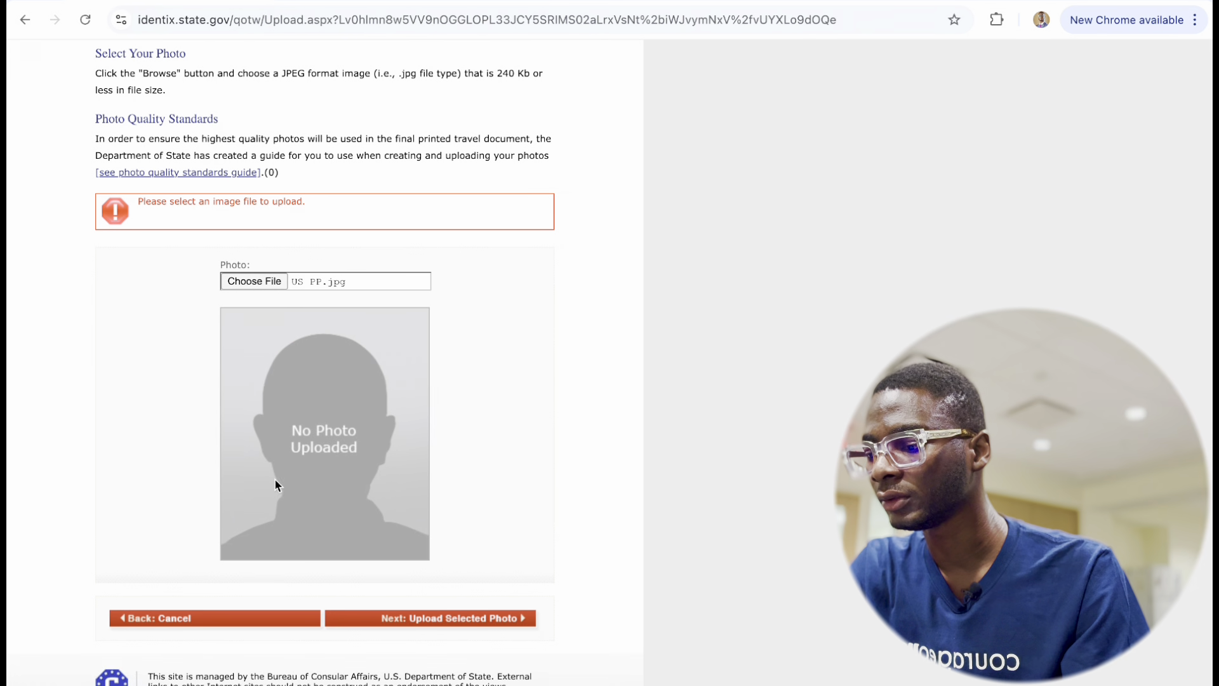
click(428, 621)
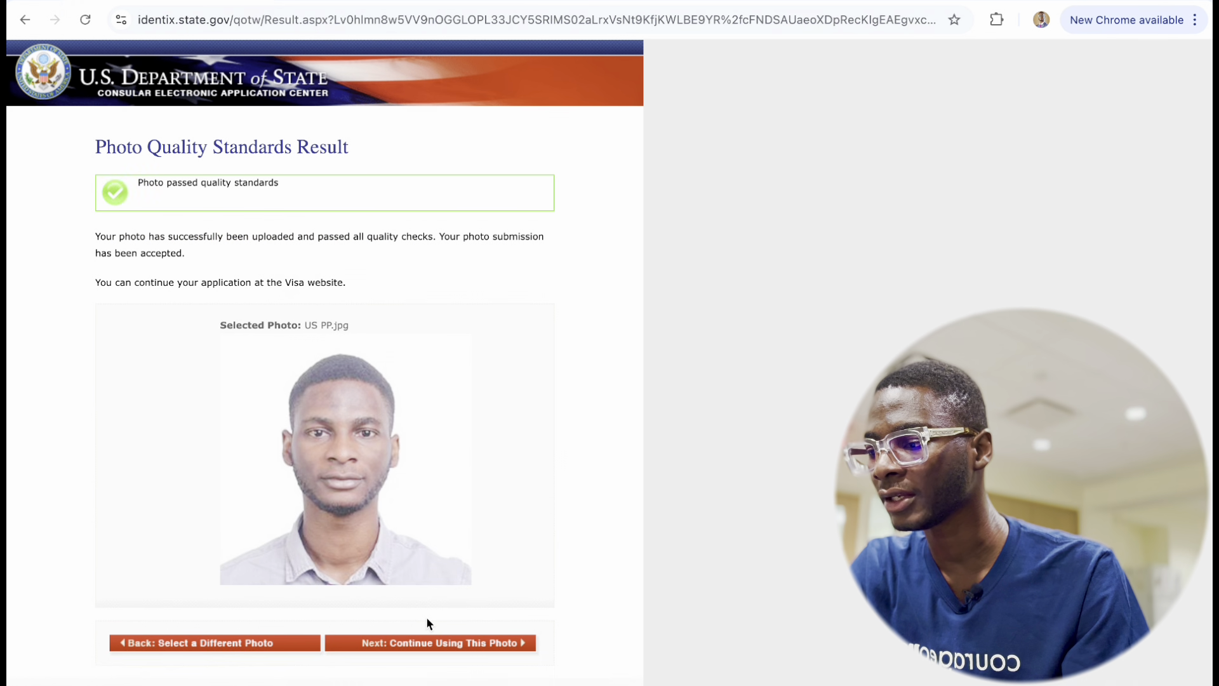
scroll(348, 485, down, 1)
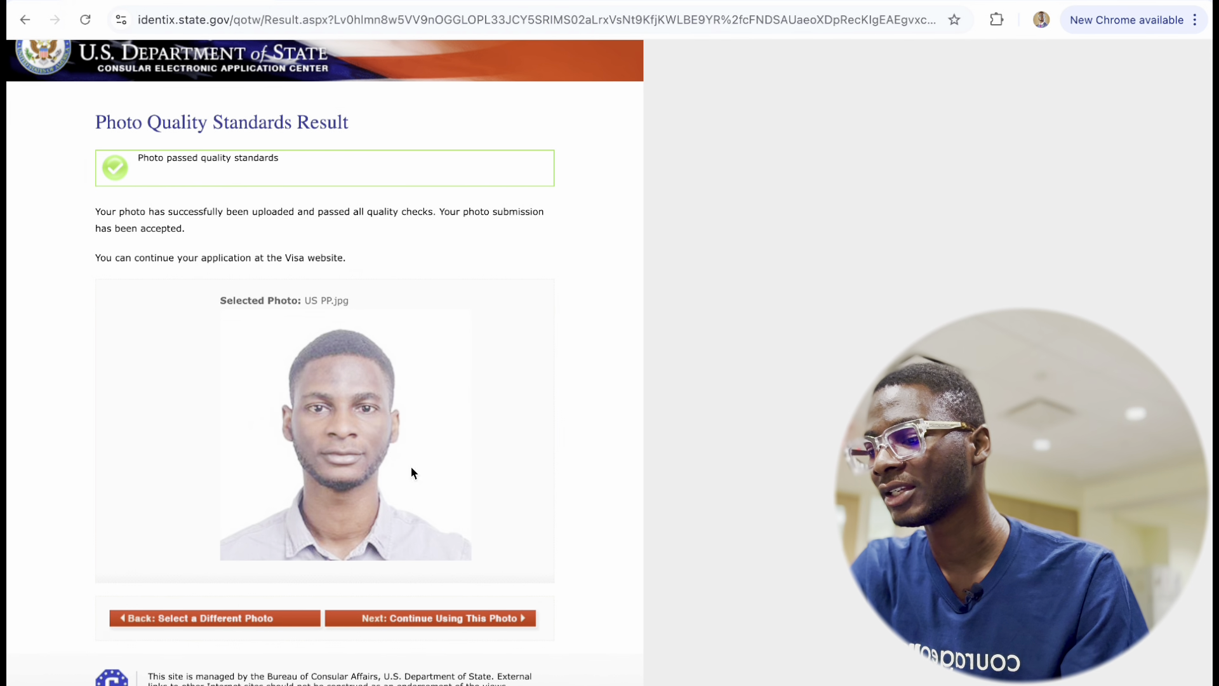
Keep the approved photo and stay on the Confirm Photo page, cancelling the leave-site prompt.
click(447, 620)
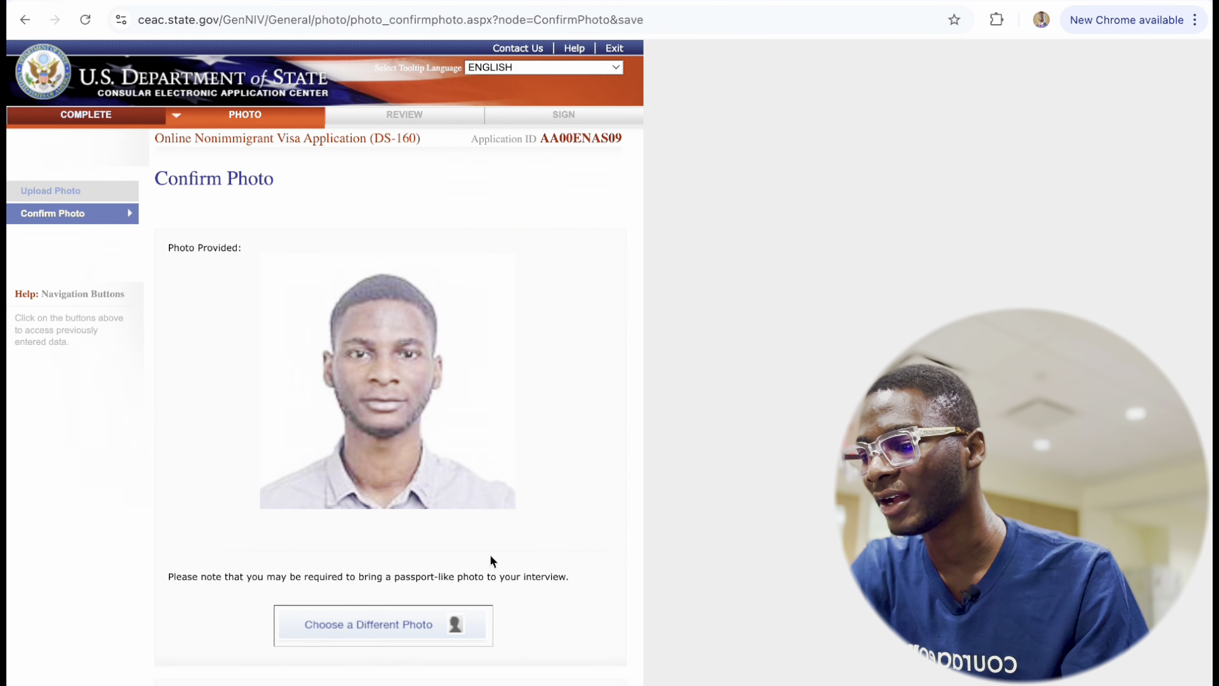
scroll(426, 470, down, 2)
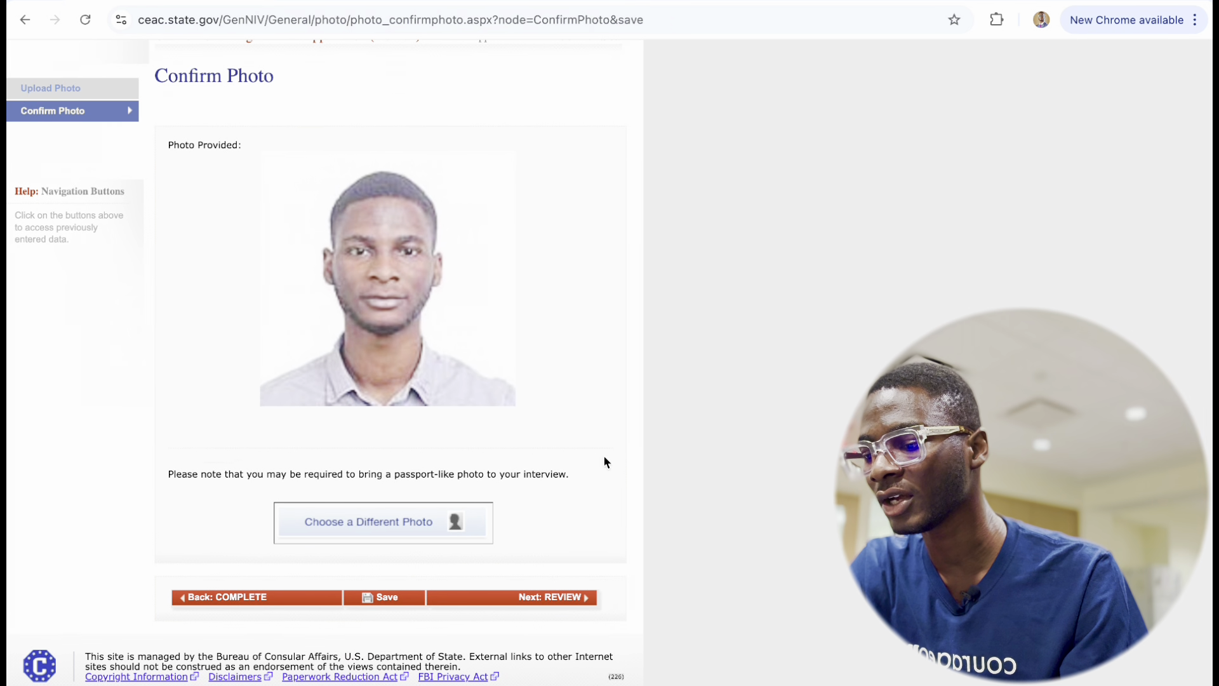
click(546, 598)
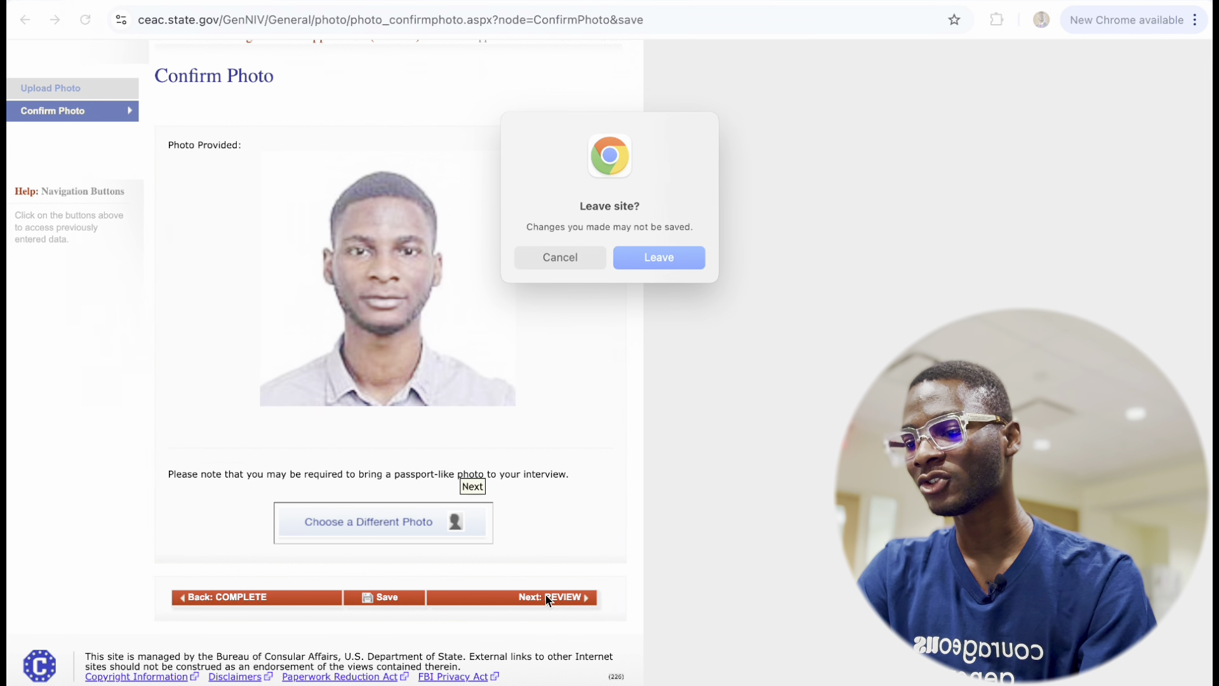
click(561, 256)
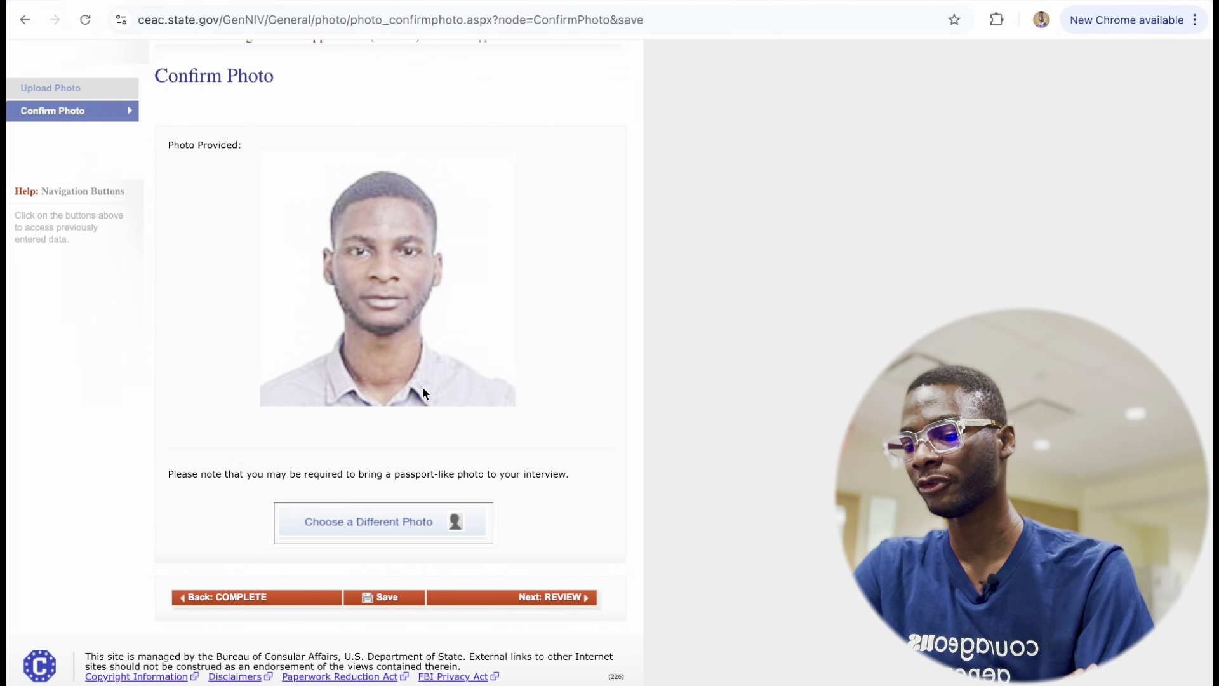
Look over the Personal, Address, Phone and Passport review, then continue to Travel.
click(556, 599)
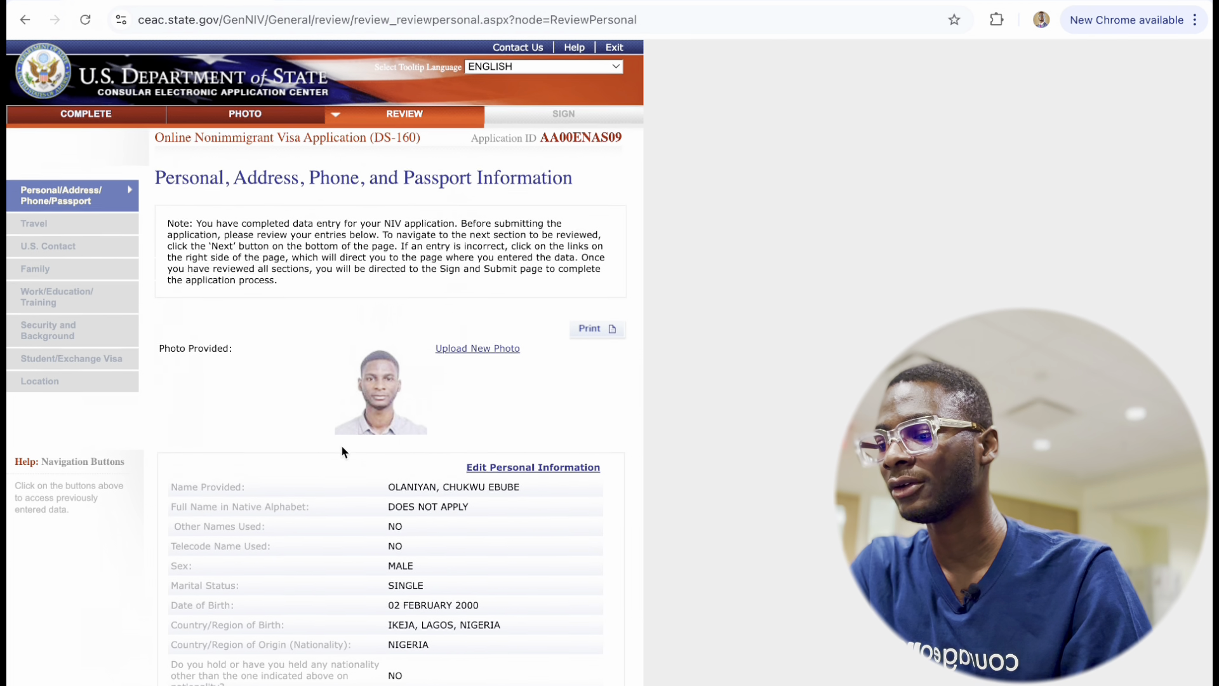
scroll(341, 447, down, 3)
scroll(341, 451, down, 13)
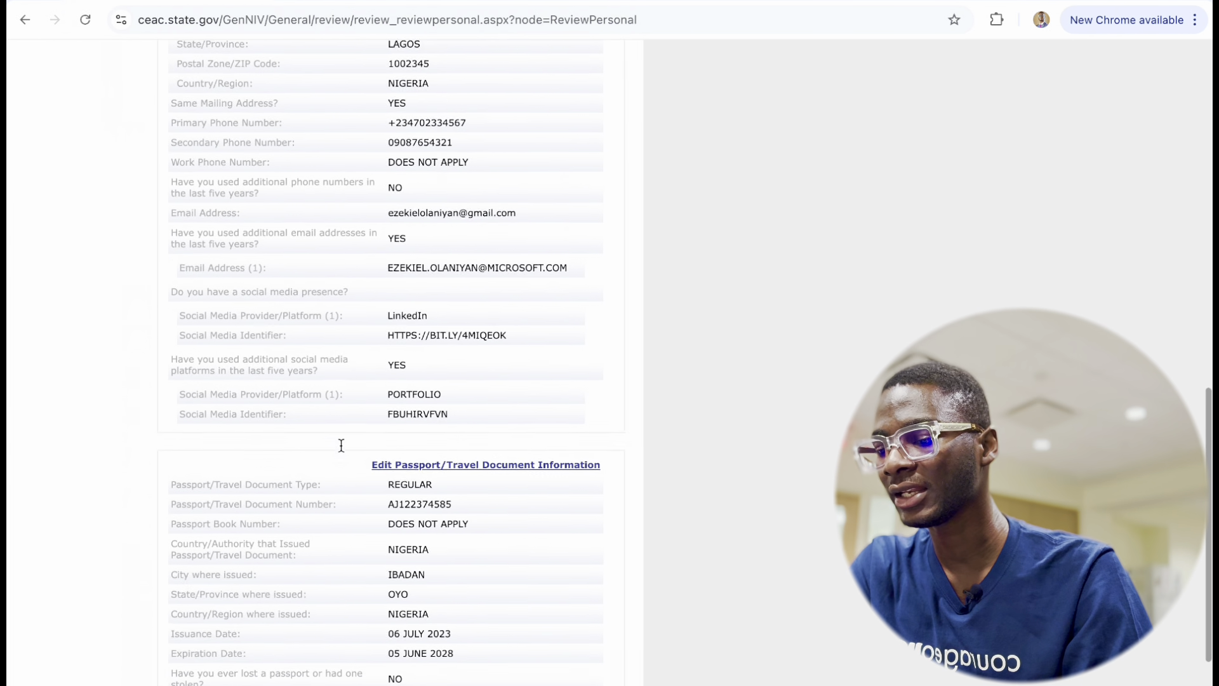
scroll(381, 413, up, 15)
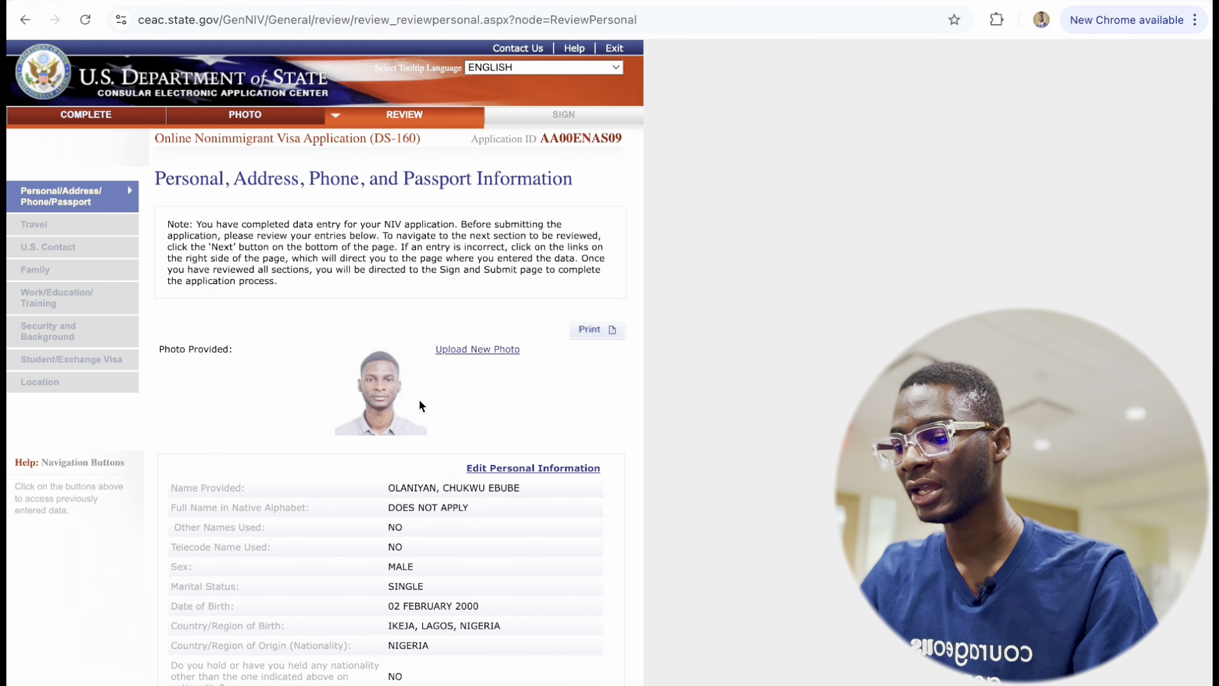
scroll(384, 519, down, 12)
scroll(384, 519, down, 4)
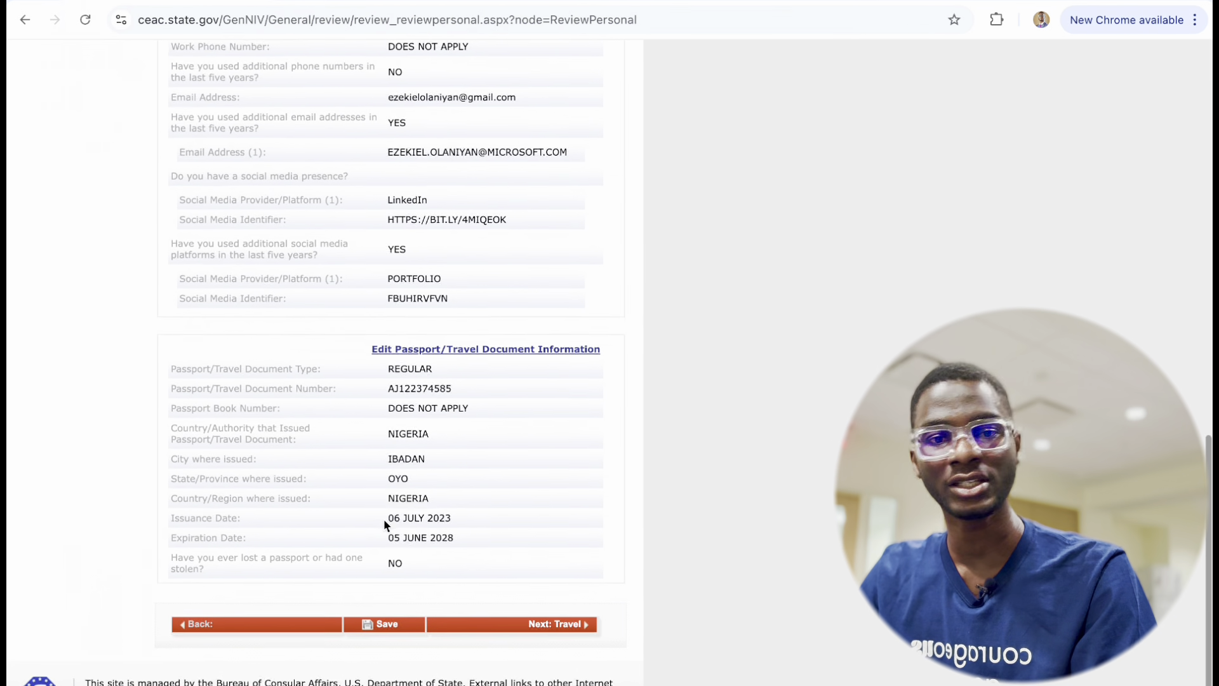
click(533, 606)
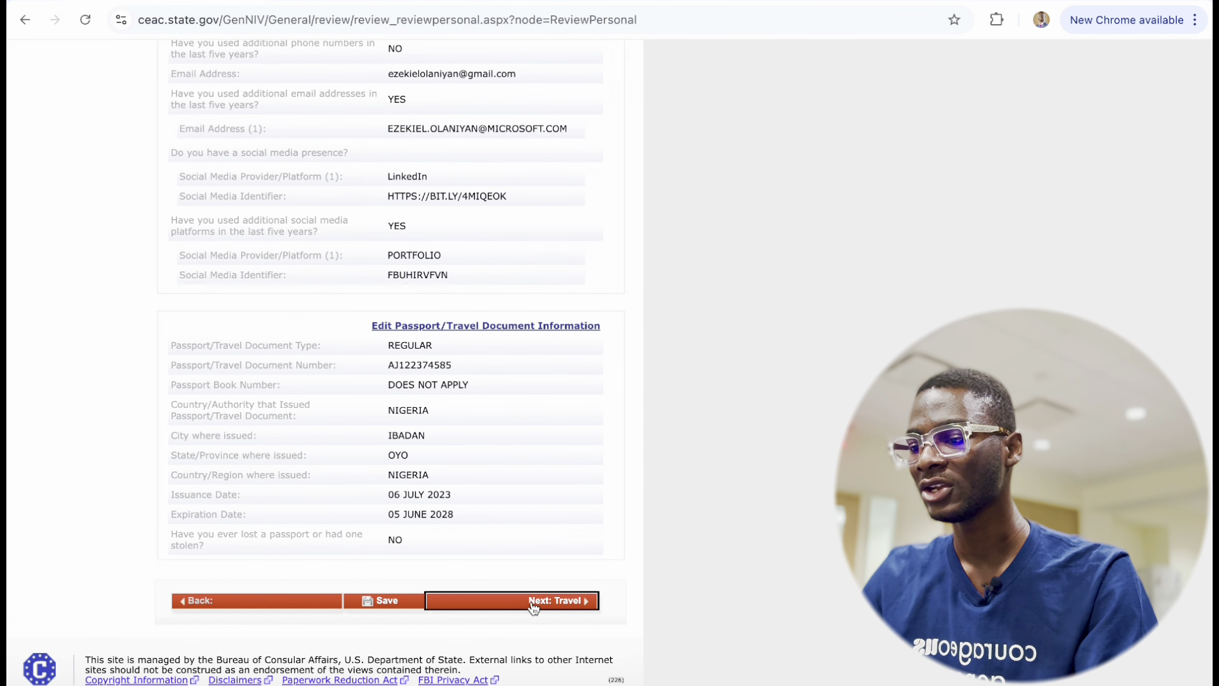